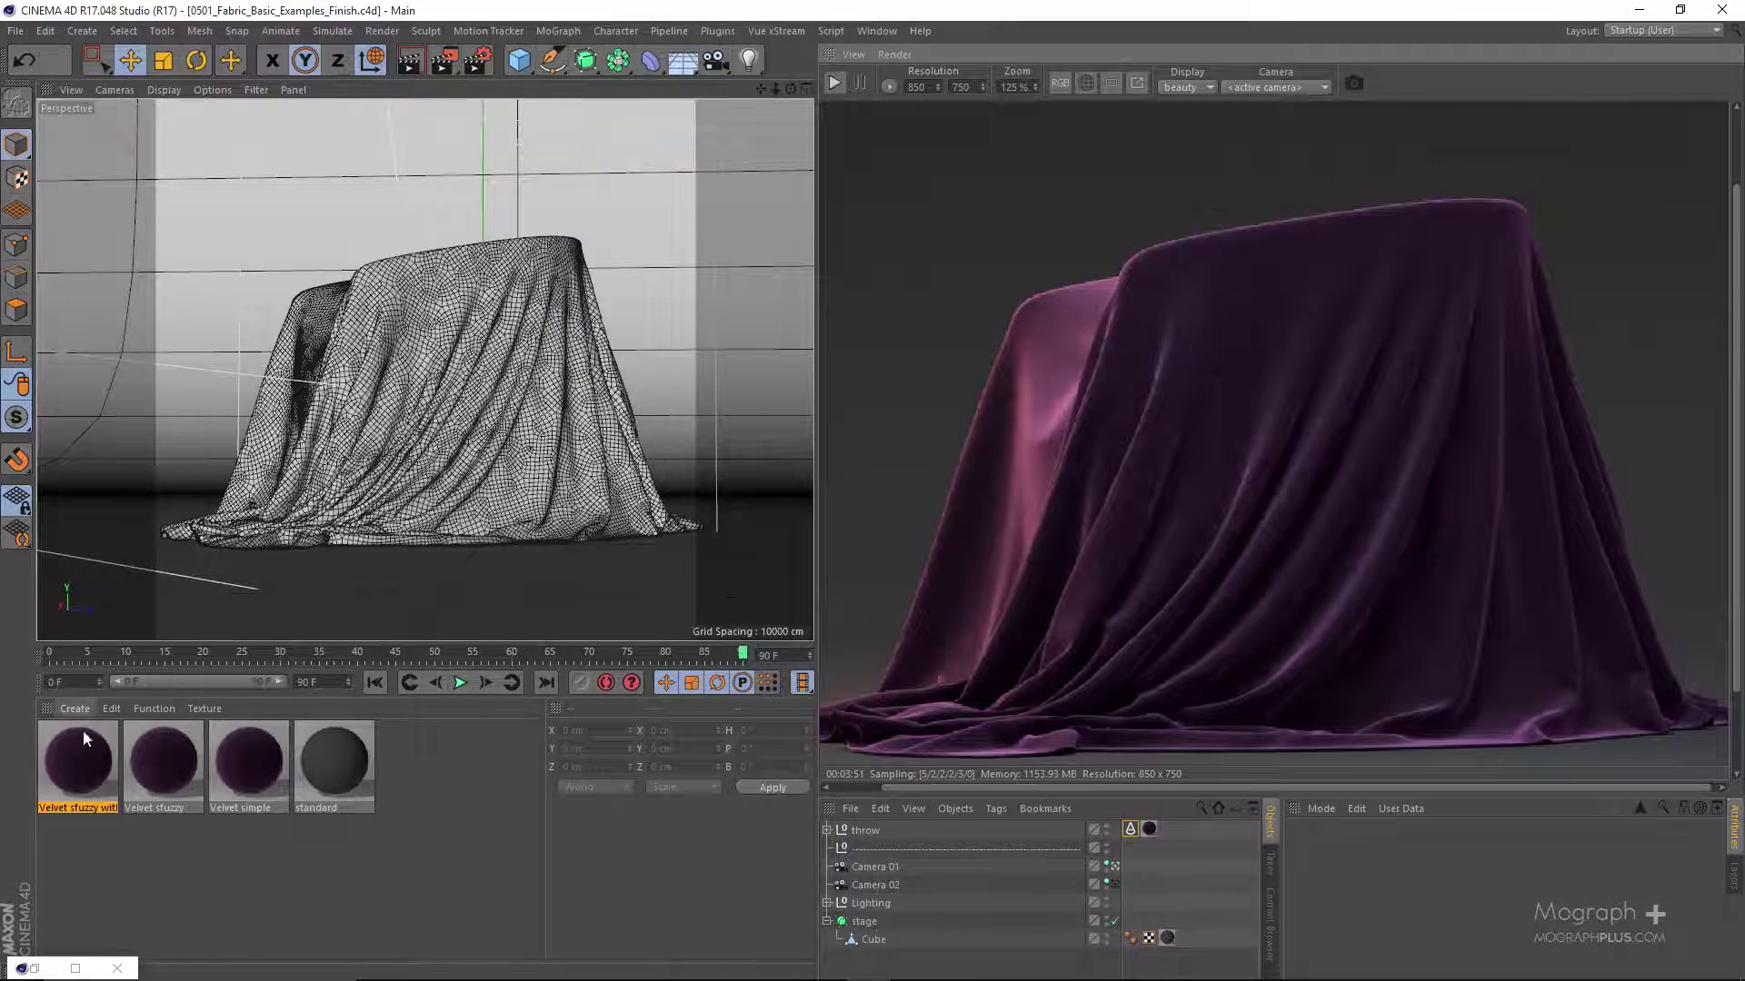
# - Duplicate the fuzzy velvet material with the pattern in bump and rename the copy "velvet crushed"
pyautogui.click(74, 765)
pyautogui.keyDown('ctrl'); pyautogui.moveTo(67, 759); pyautogui.dragTo(61, 773); pyautogui.keyUp('ctrl')
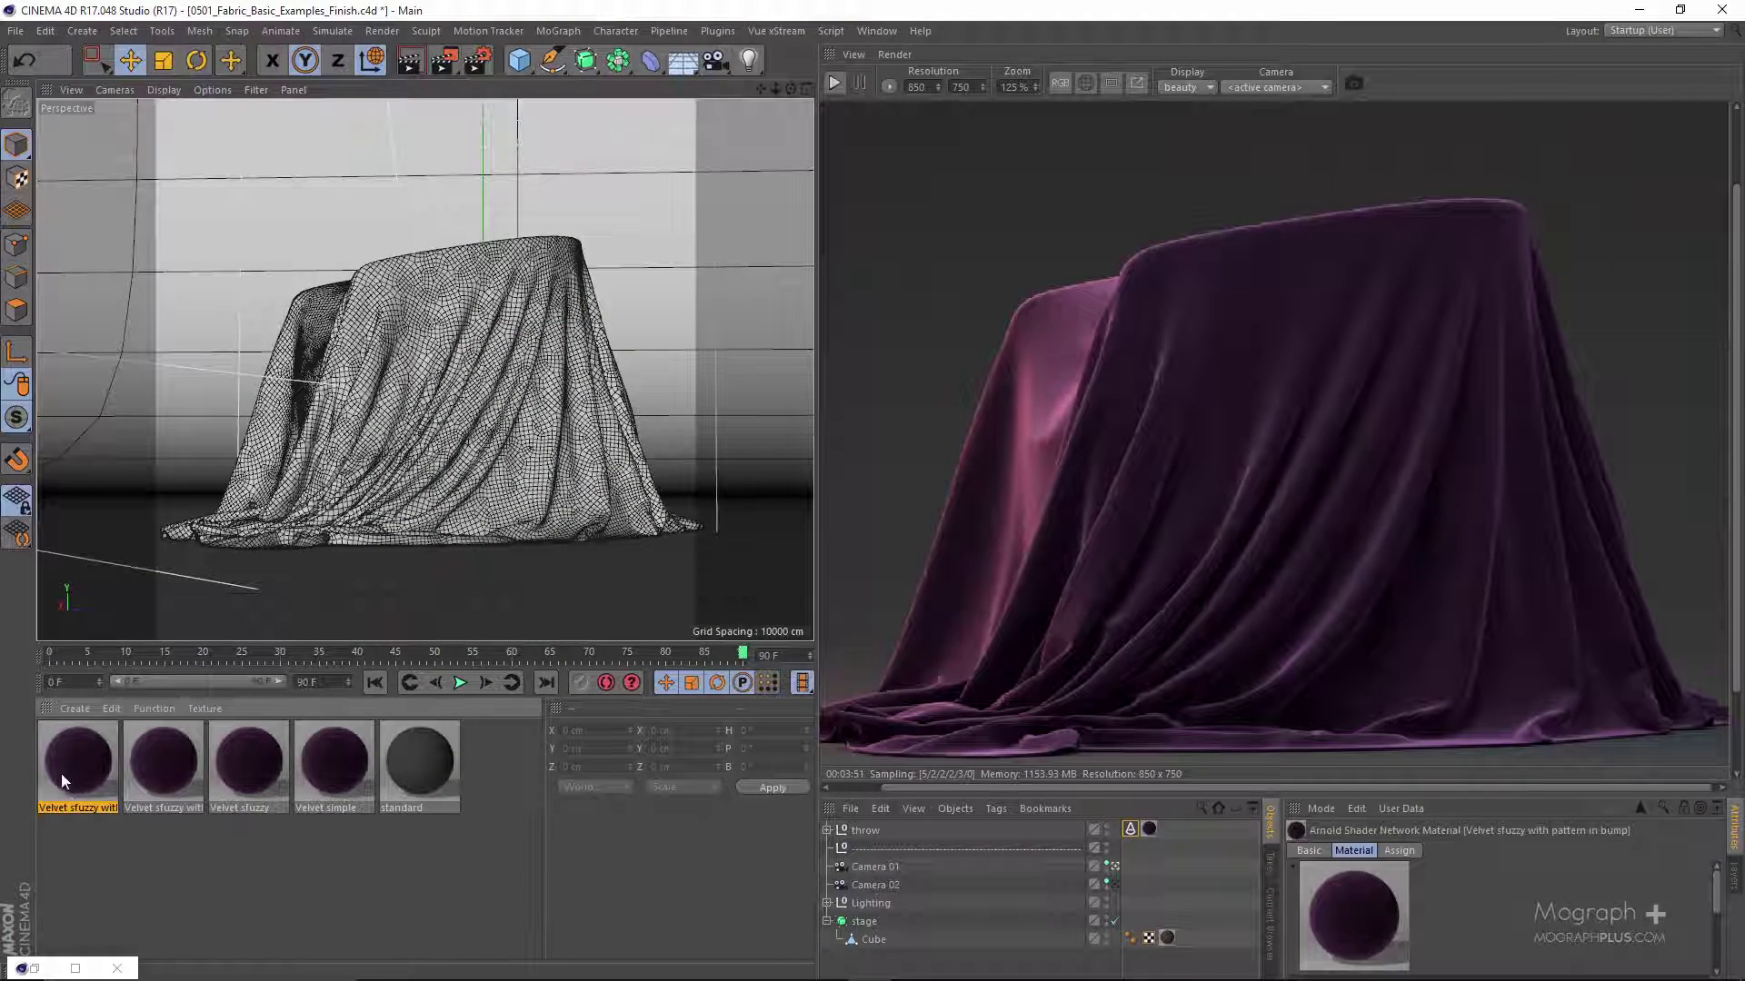
pyautogui.doubleClick(73, 808)
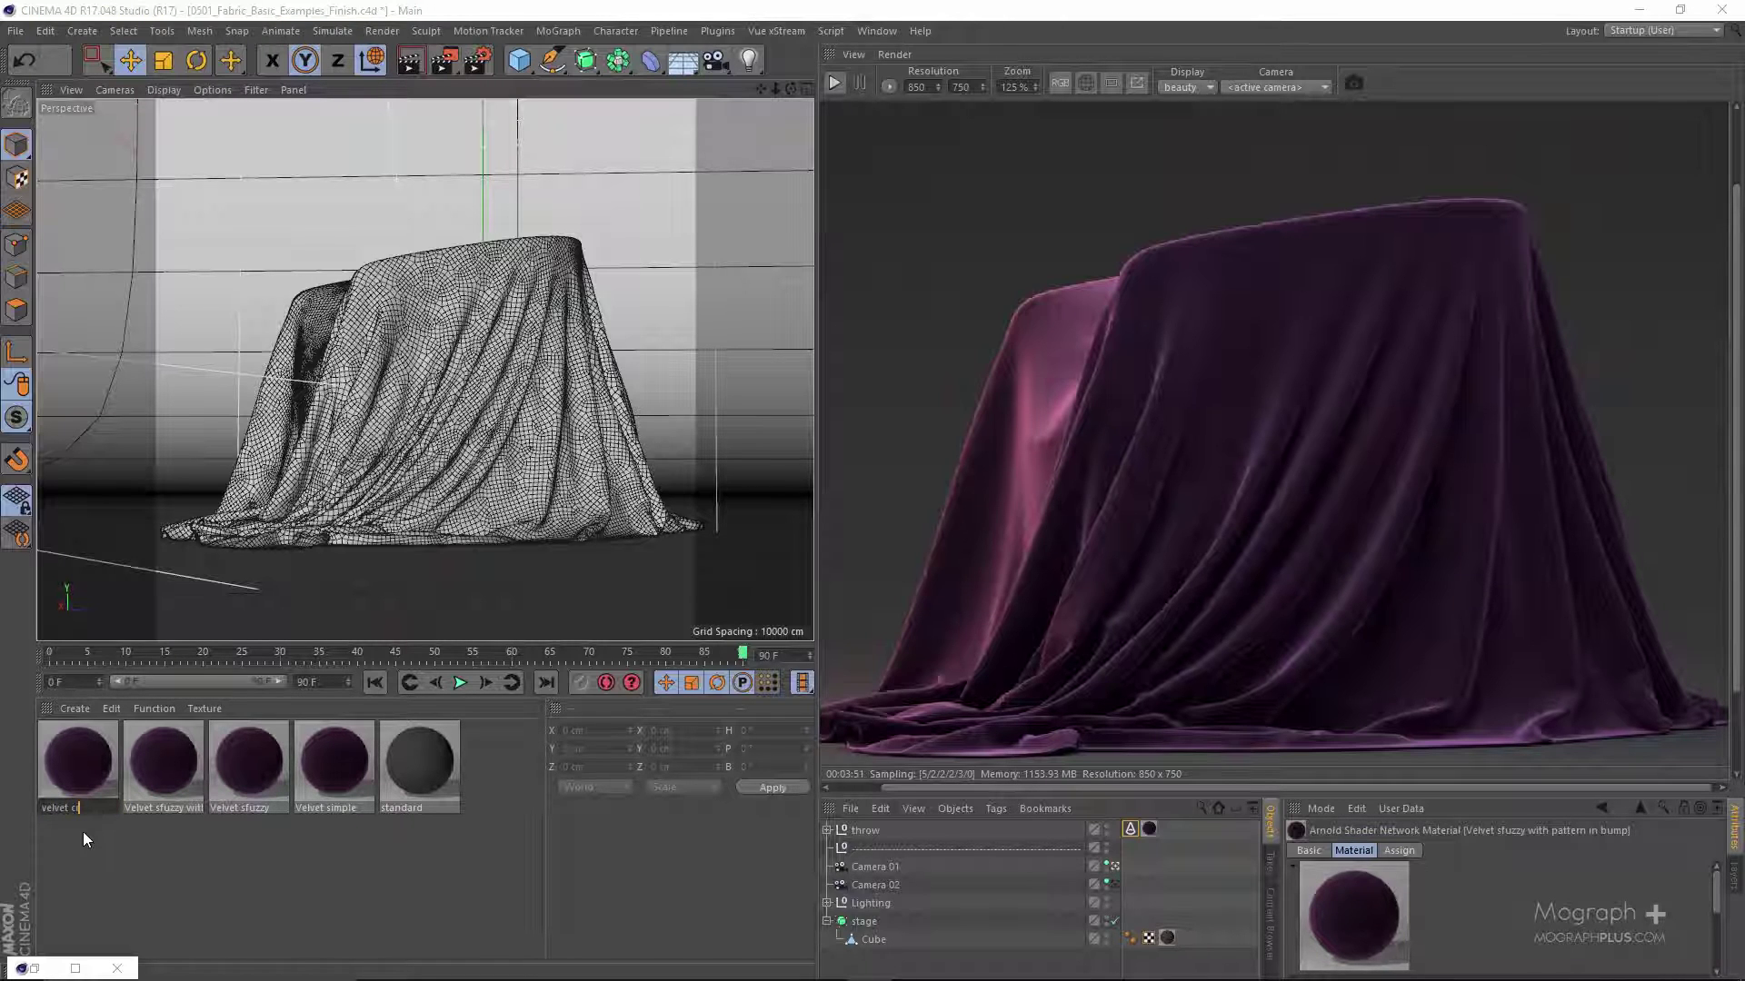
pyautogui.write('velvet crushed')
pyautogui.press('Return')
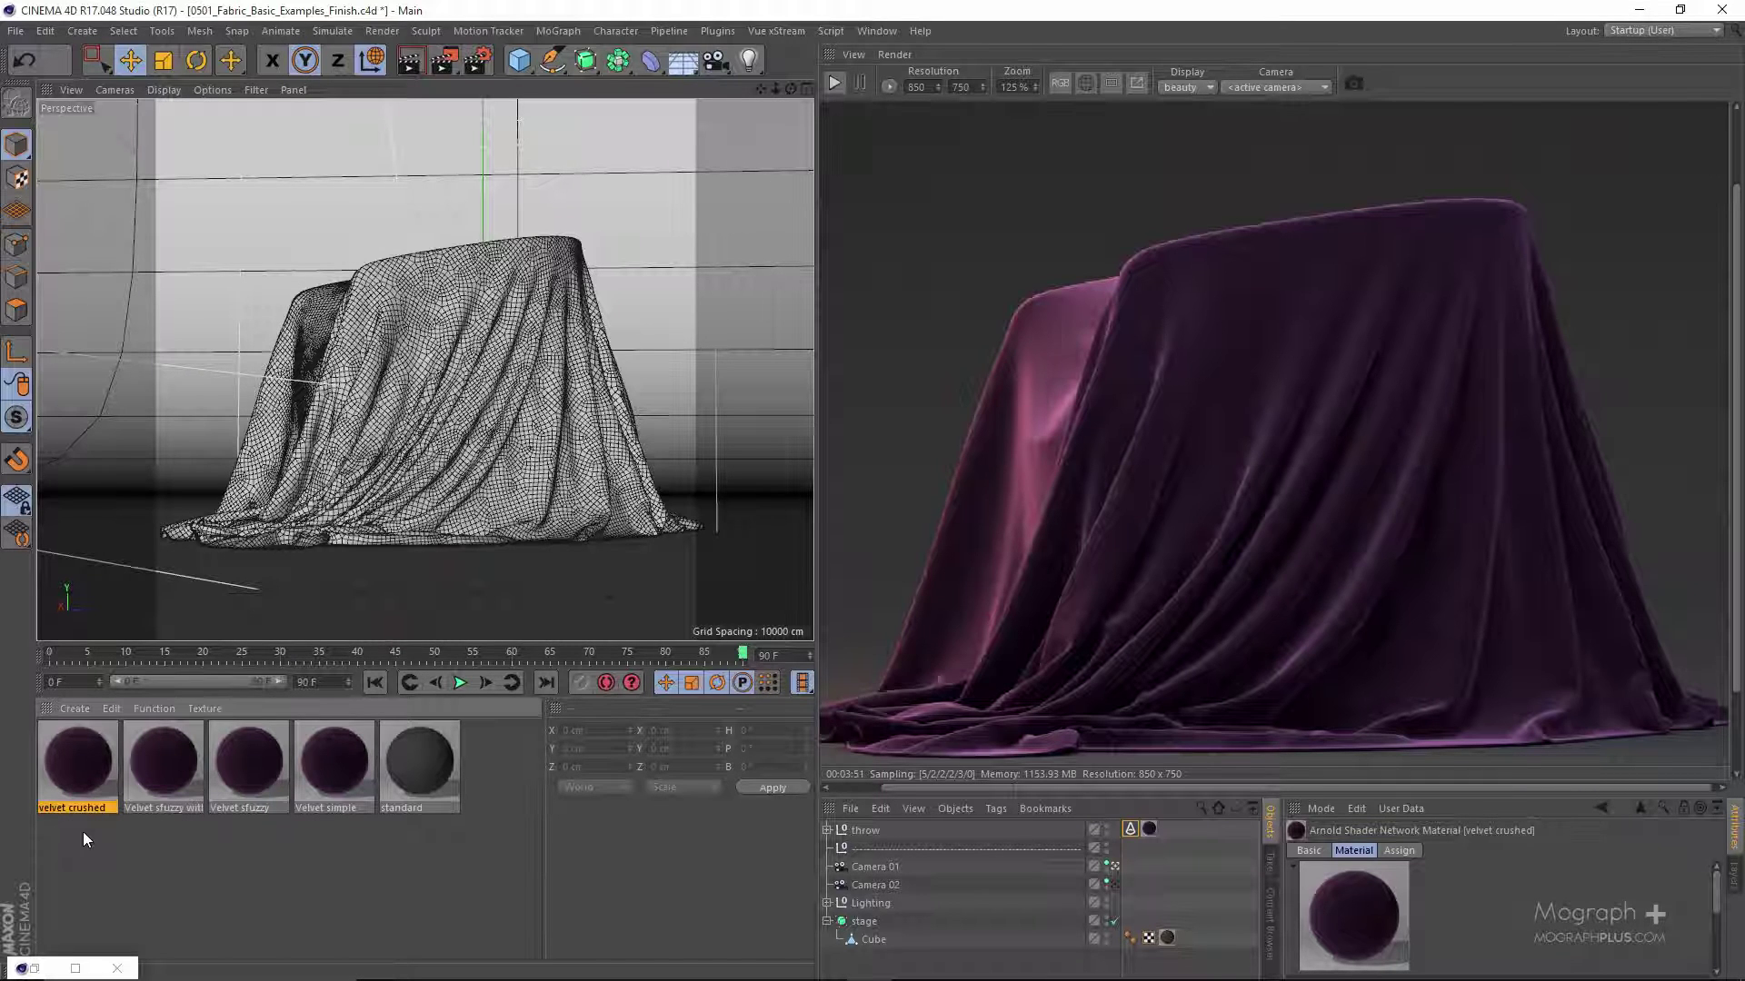
# - Open the velvet crushed material's shader network in a maximized network editor
pyautogui.doubleClick(83, 751)
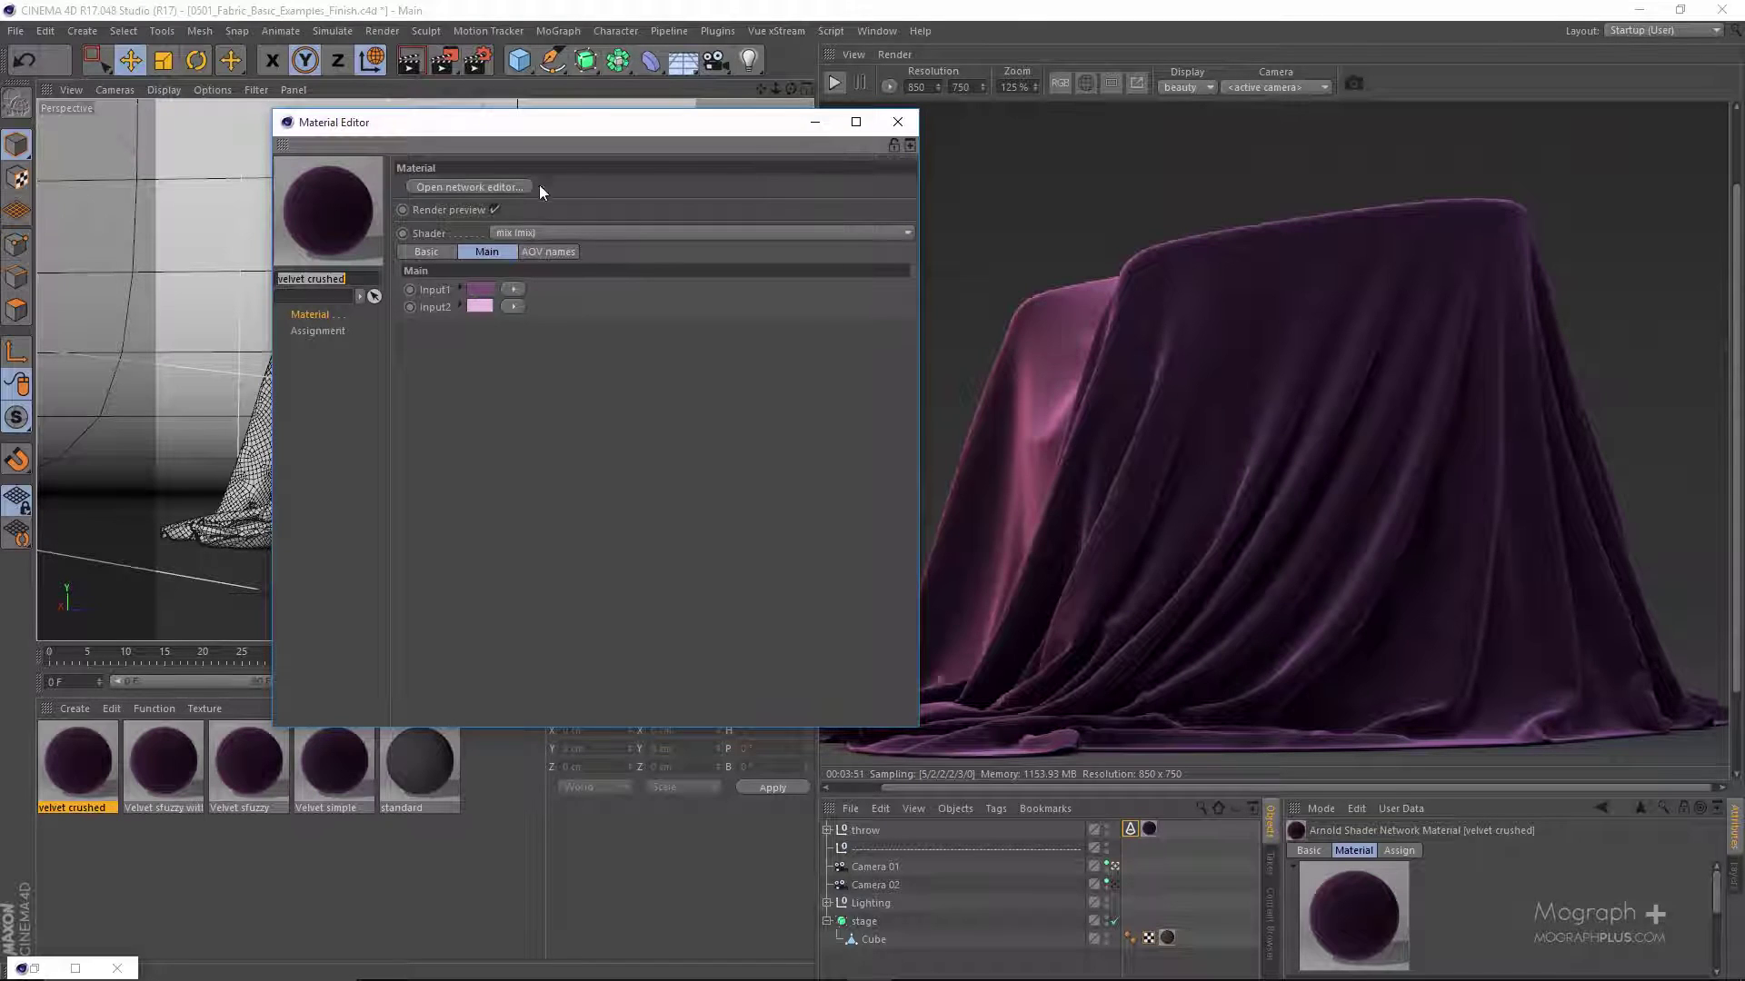
pyautogui.click(469, 187)
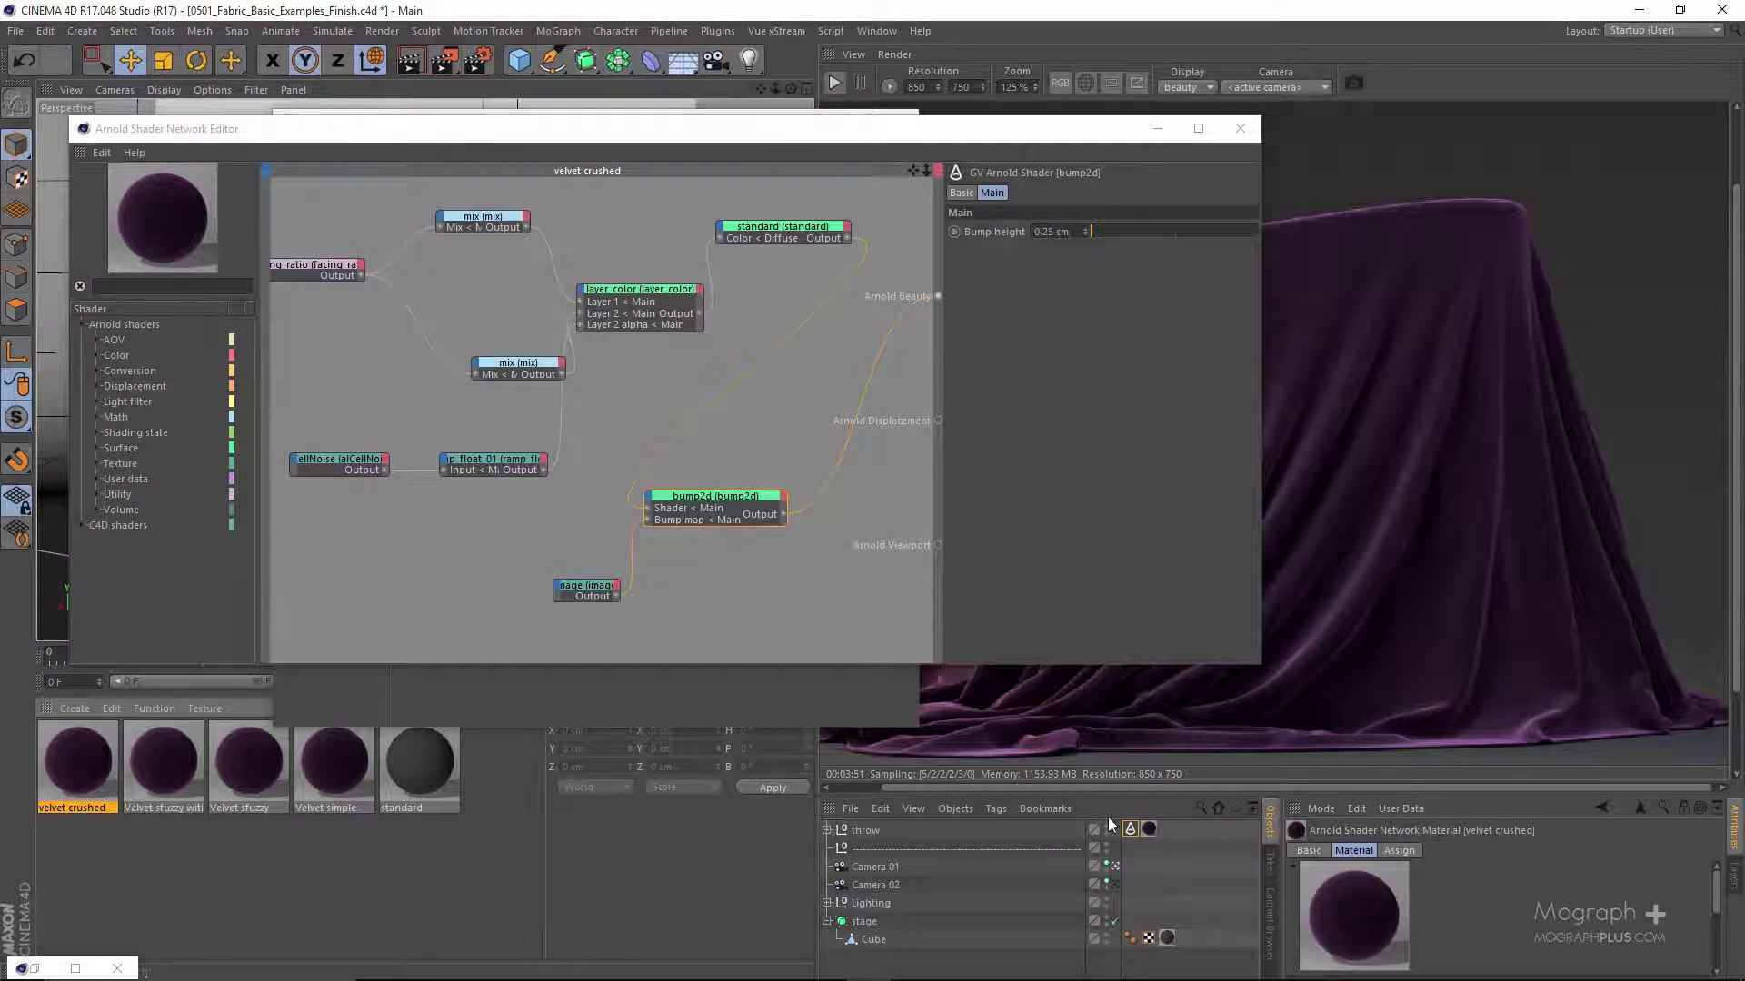
pyautogui.scroll(-2, 694, 435)
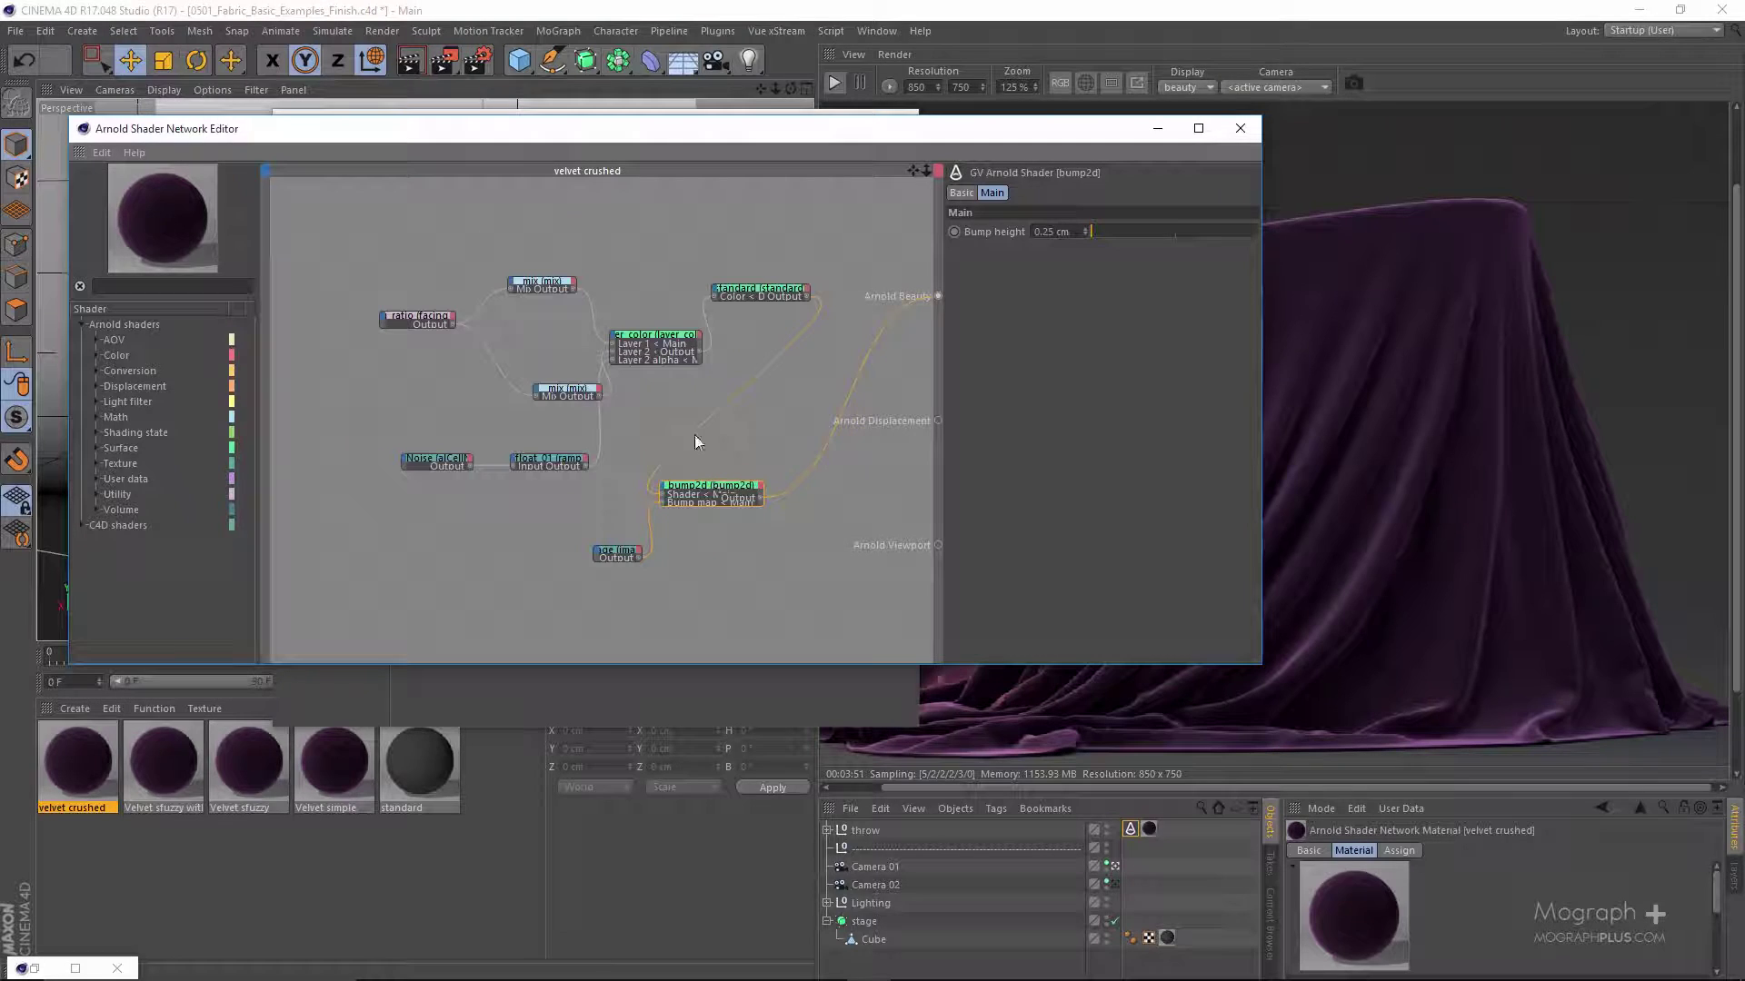
pyautogui.doubleClick(816, 133)
pyautogui.scroll(2, 760, 488)
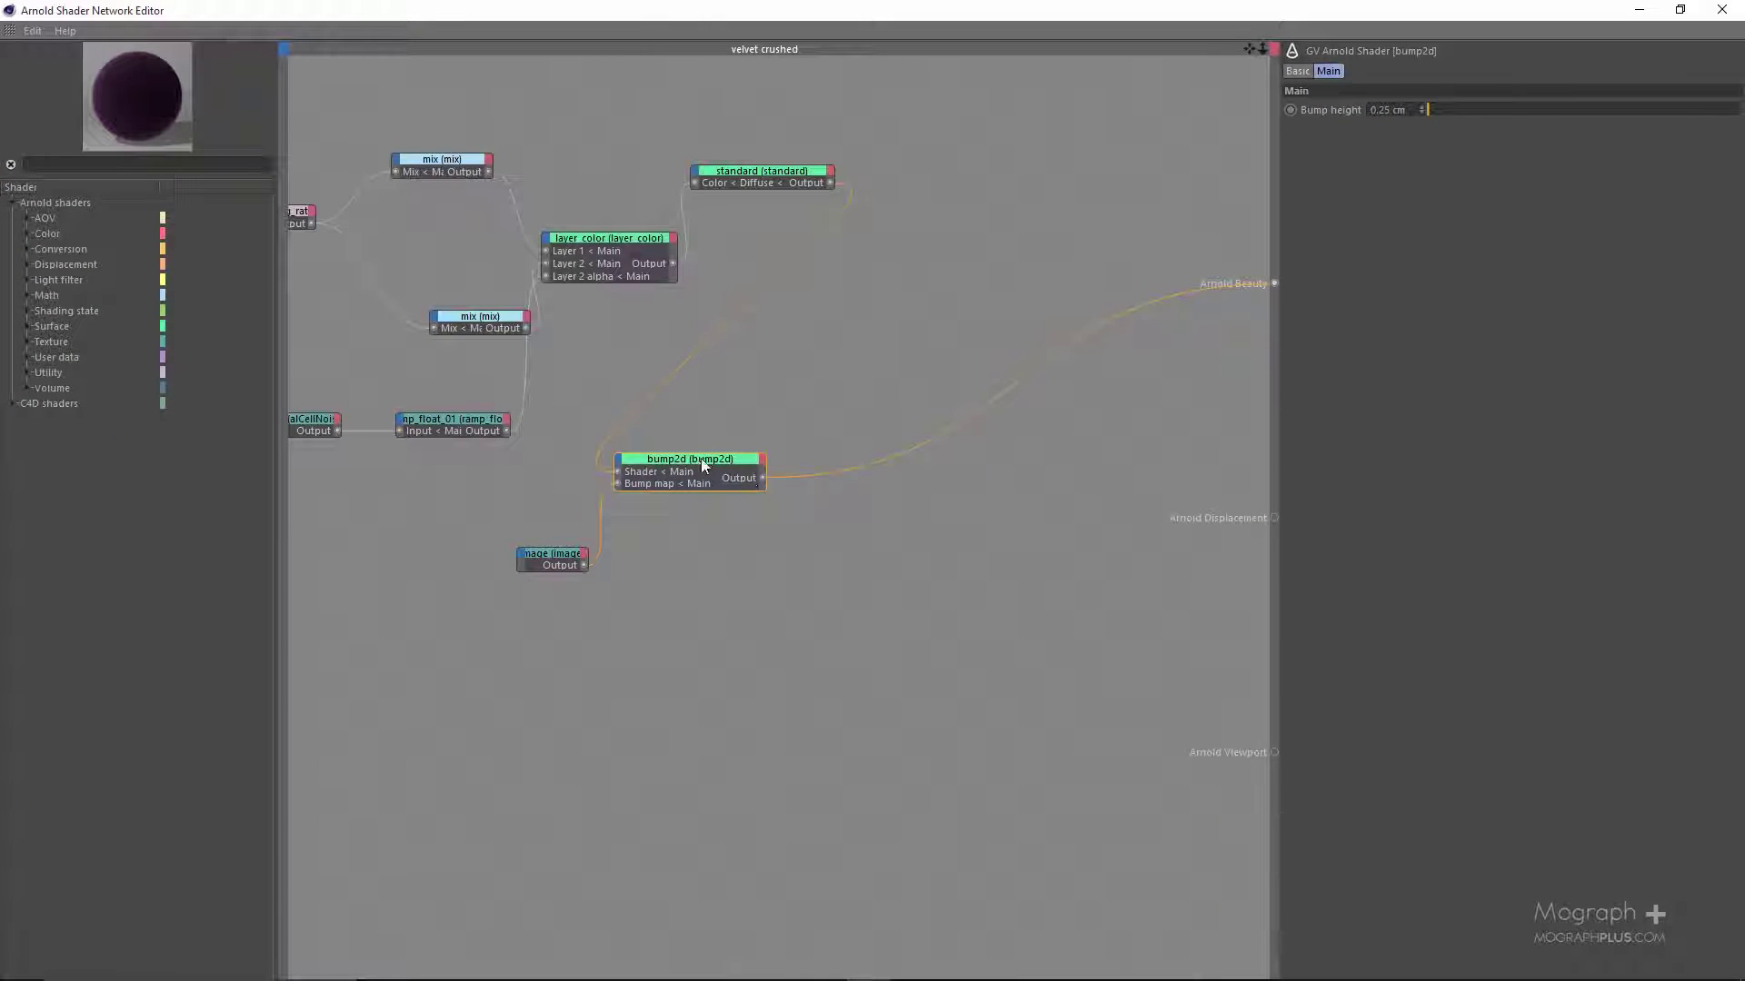
# - Spread out the graph by moving the bump2d and image nodes towards Arnold Beauty and the standard shader away from layer_color
pyautogui.moveTo(701, 464); pyautogui.dragTo(1142, 343)
pyautogui.moveTo(567, 545); pyautogui.dragTo(958, 396)
pyautogui.scroll(-1, 796, 455)
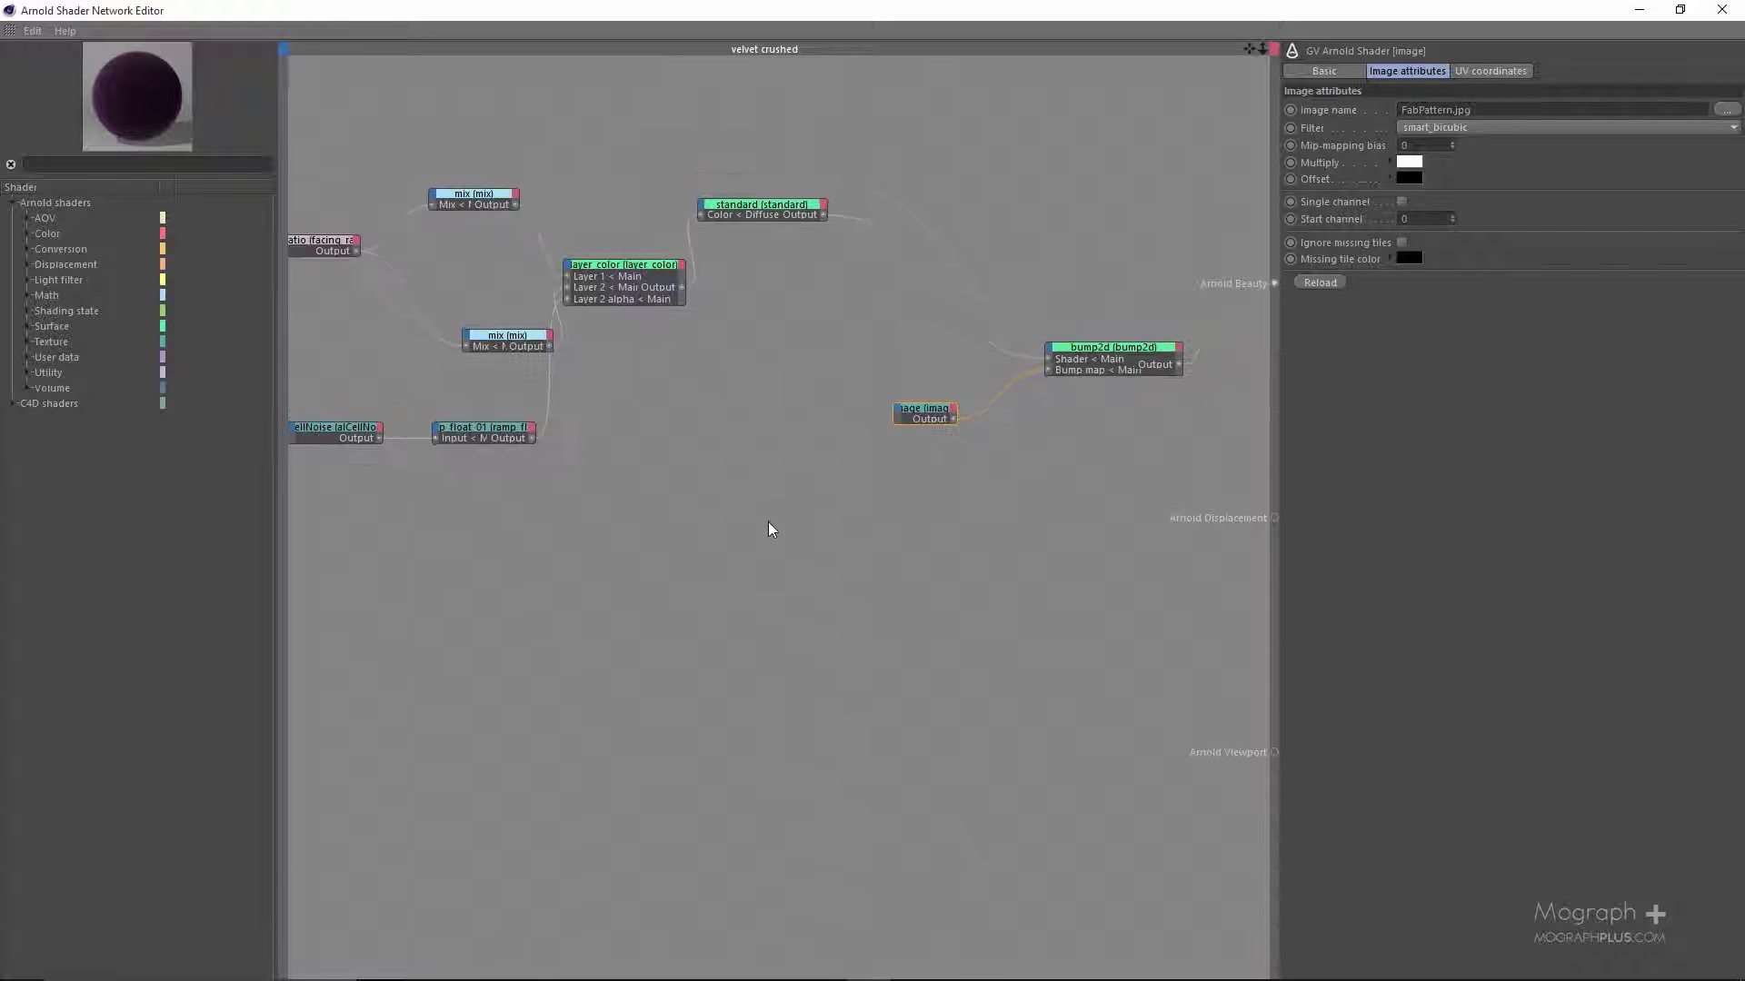
pyautogui.moveTo(764, 214); pyautogui.dragTo(822, 298)
pyautogui.scroll(-1, 751, 386)
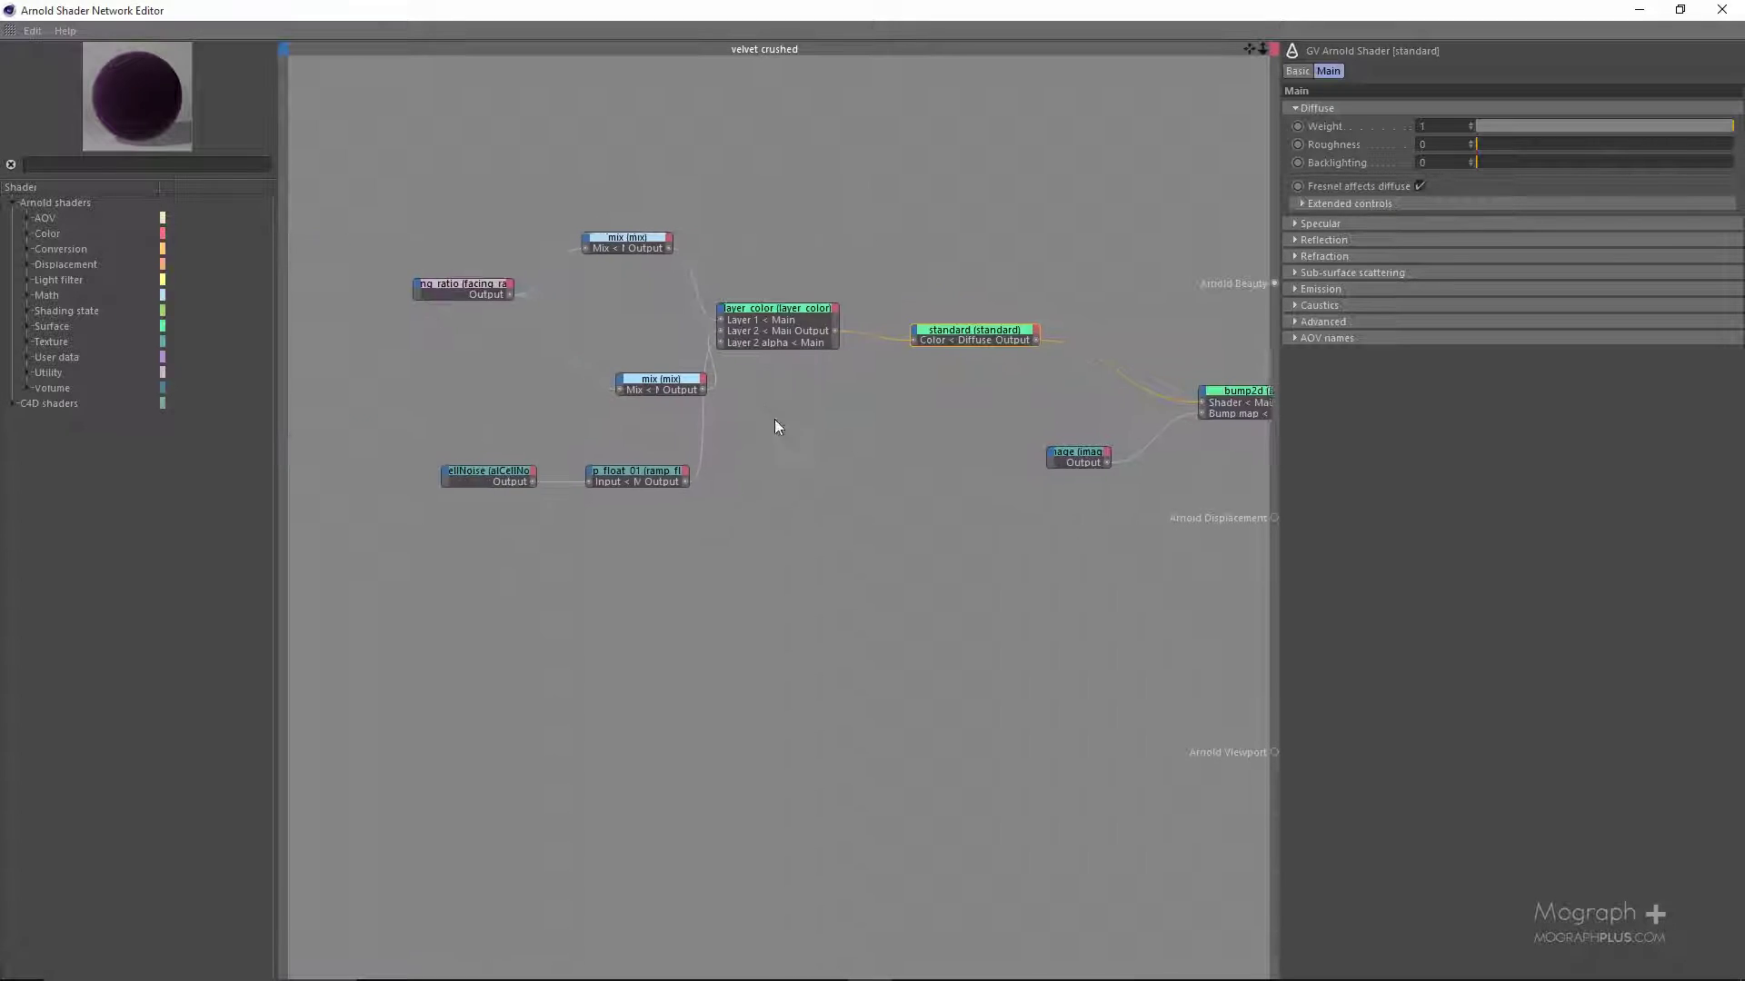
# - Duplicate the seven-node velvet network from facing_ratio through standard and place the copy below the original
pyautogui.moveTo(431, 214)
pyautogui.mouseDown()
pyautogui.moveTo(870, 616)
pyautogui.moveTo(932, 491)
pyautogui.mouseUp()
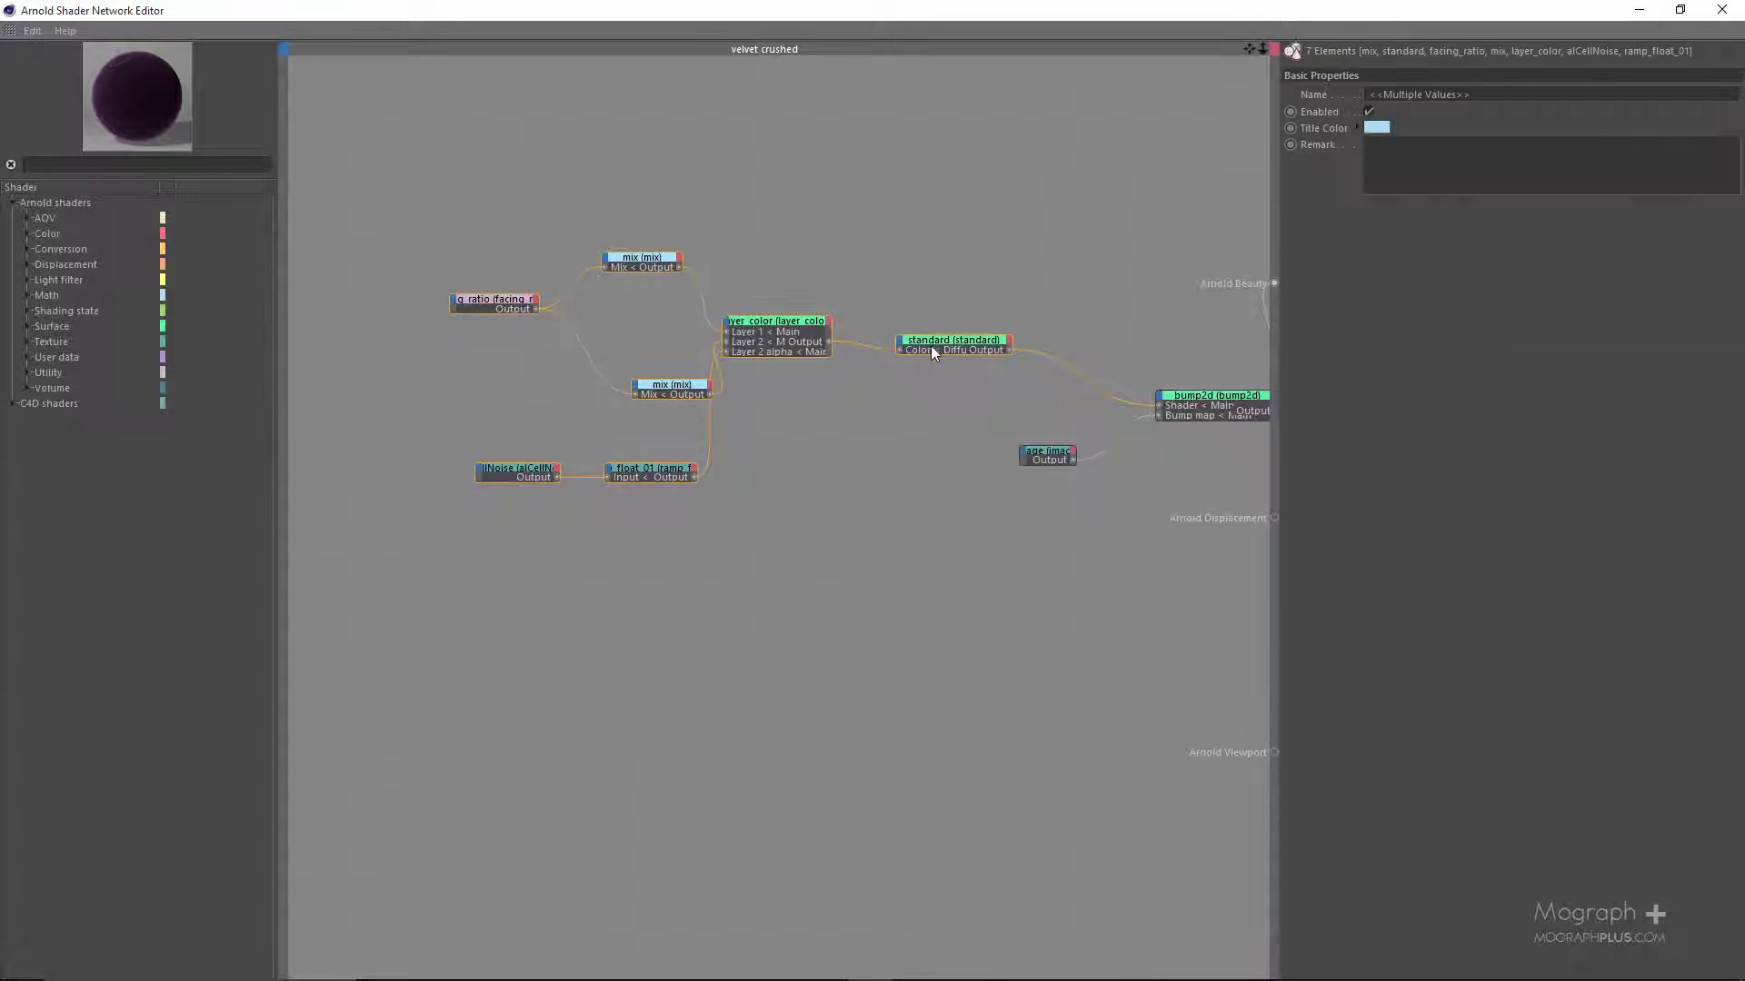
pyautogui.moveTo(928, 342); pyautogui.dragTo(809, 327)
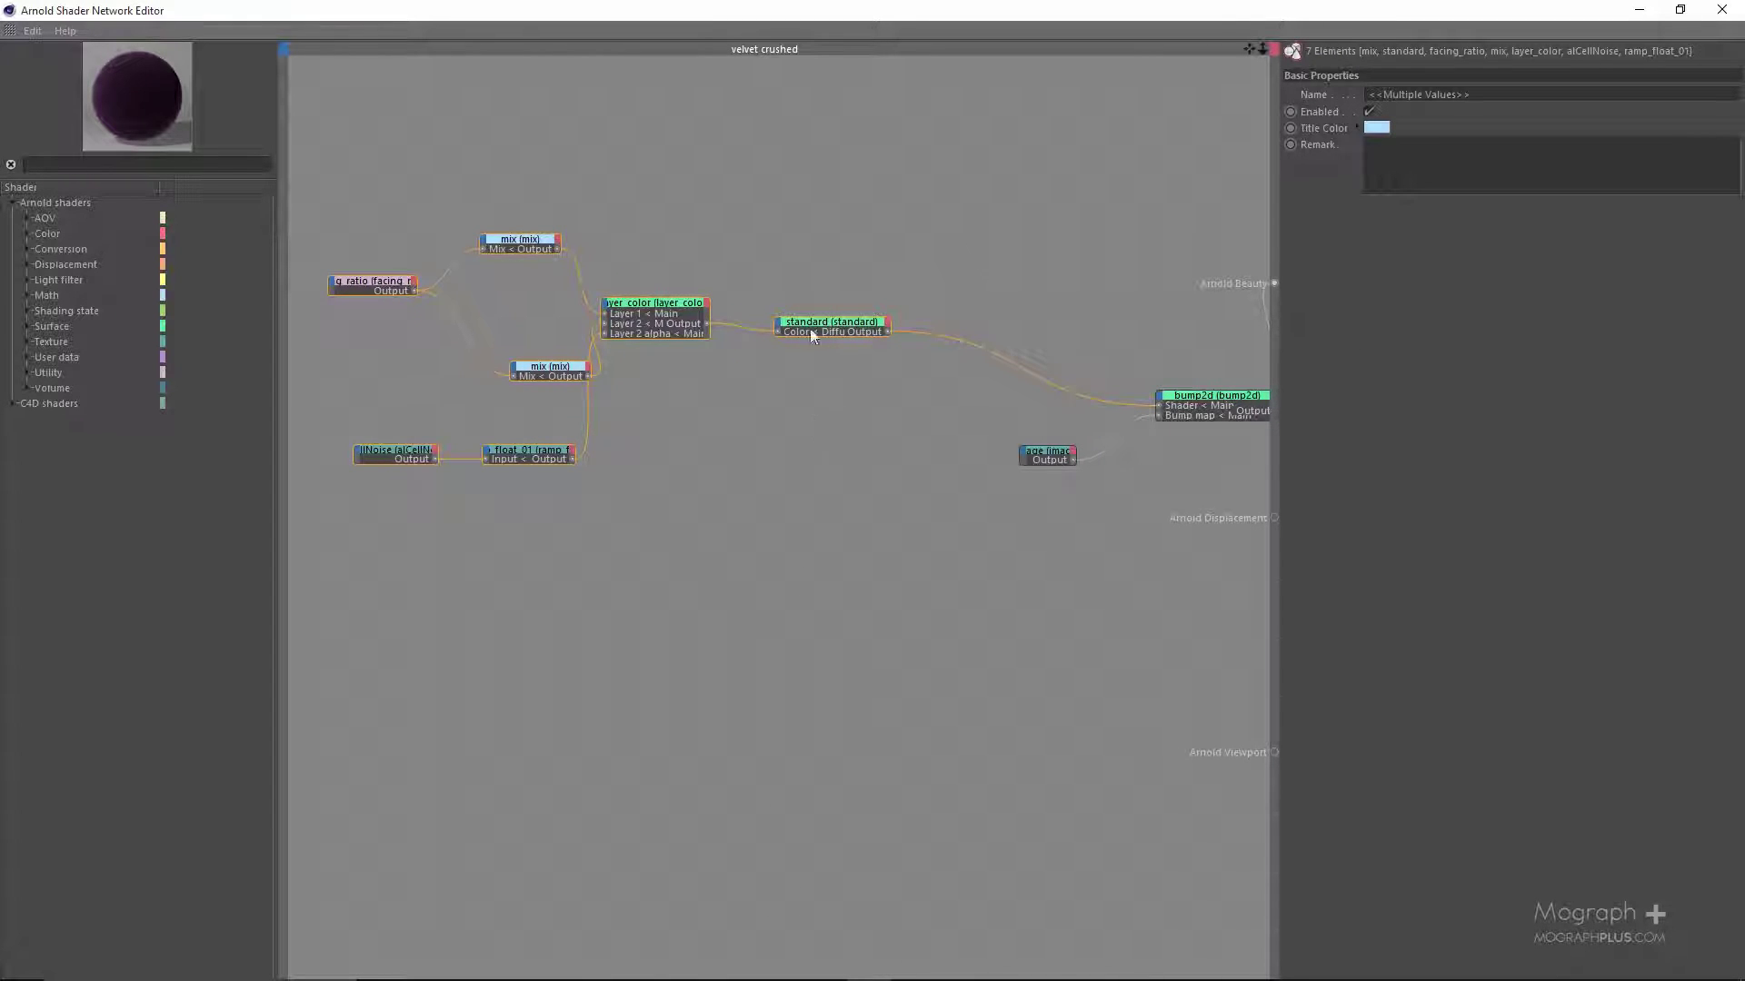
pyautogui.keyDown('ctrl'); pyautogui.moveTo(788, 335); pyautogui.dragTo(802, 628); pyautogui.keyUp('ctrl')
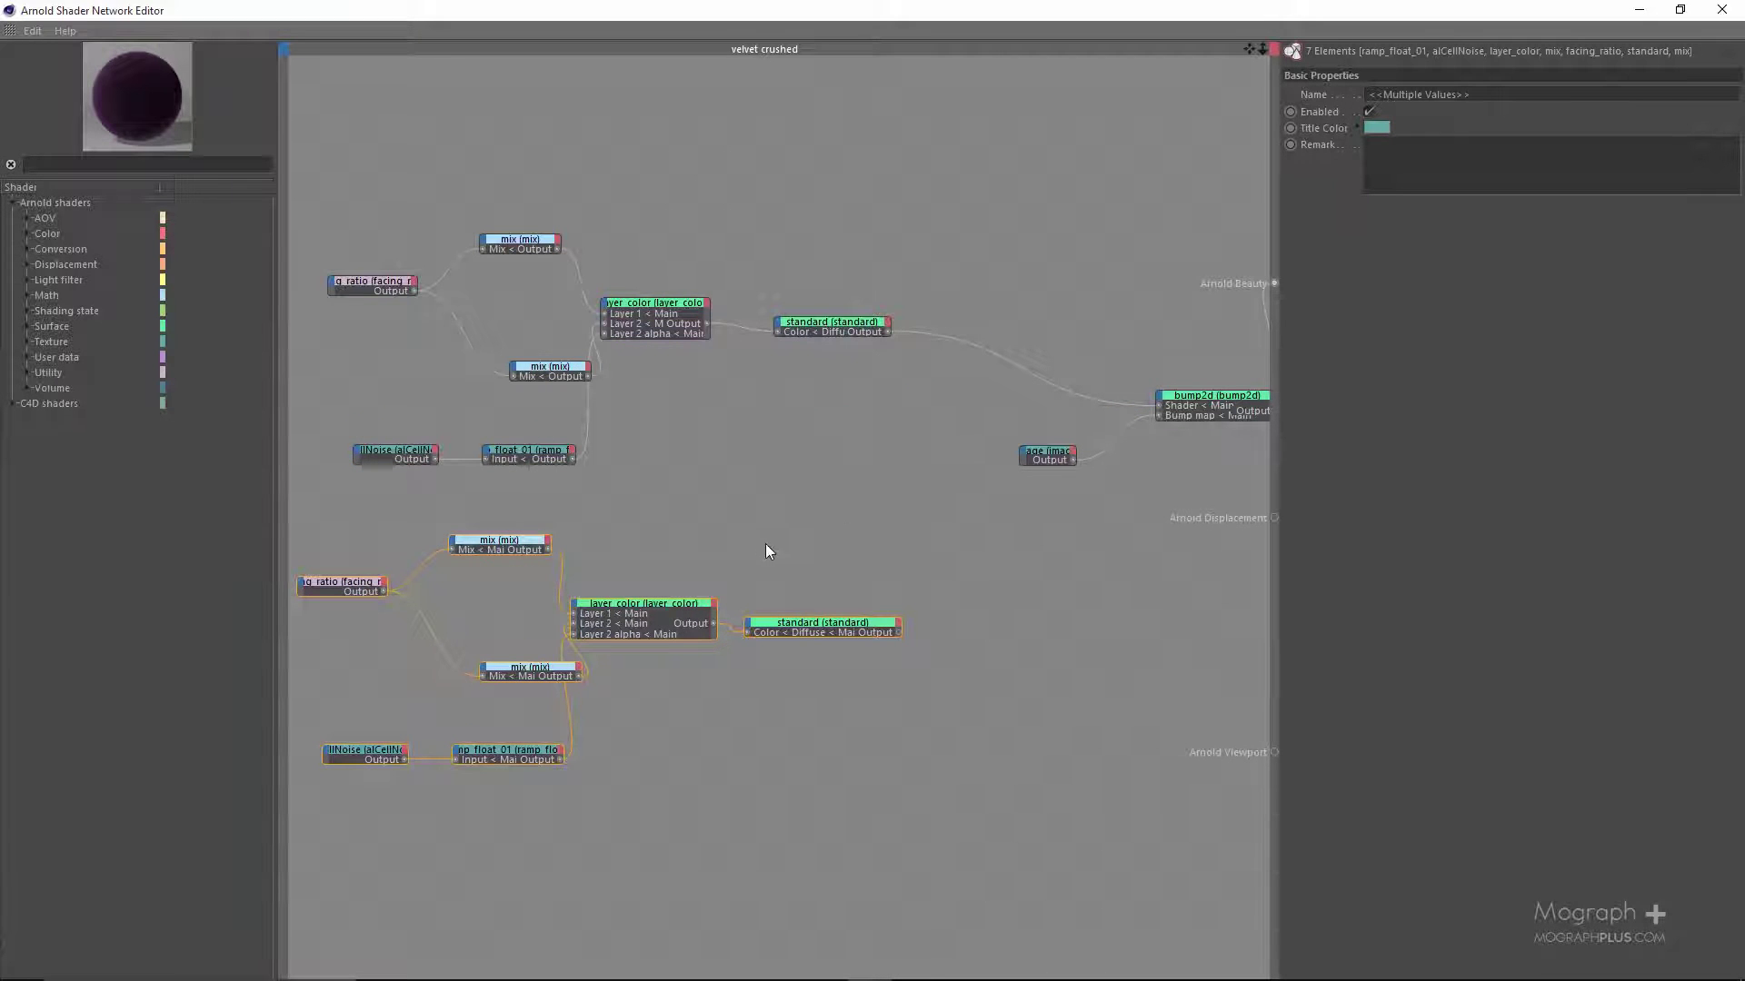
# - Restore the network editor's smaller size, connect the duplicated standard shader to Arnold Beauty and start the interactive render
pyautogui.doubleClick(919, 15)
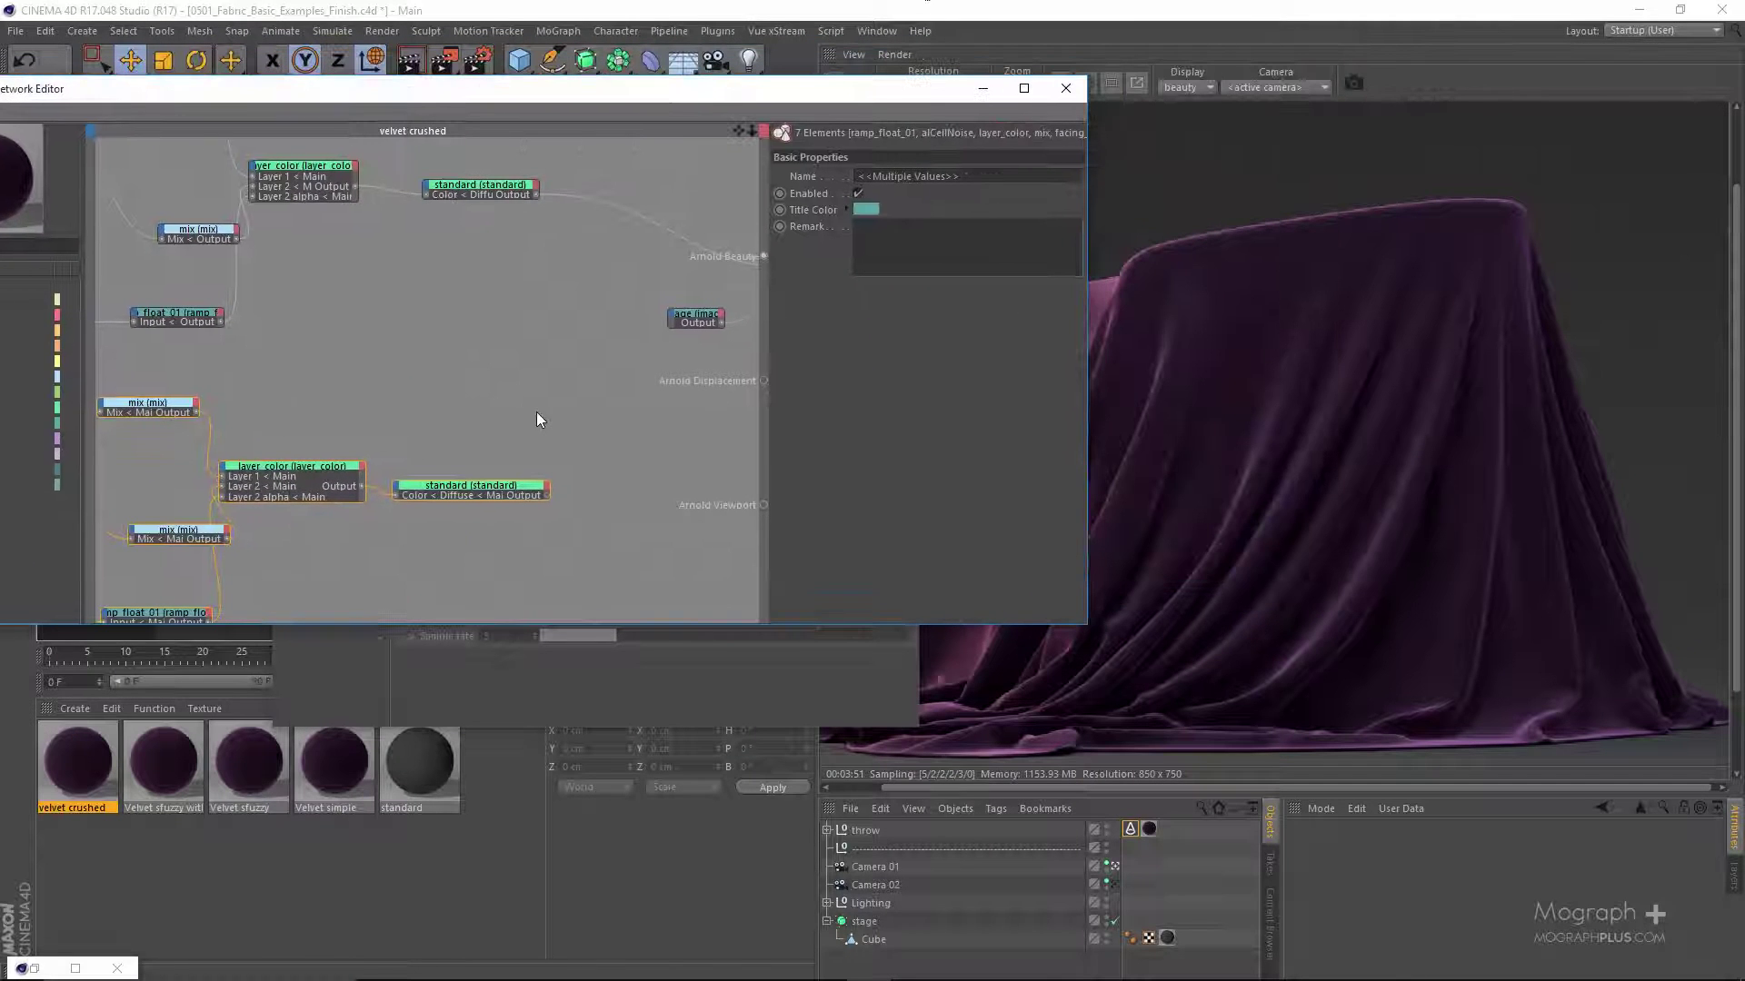
pyautogui.click(534, 489)
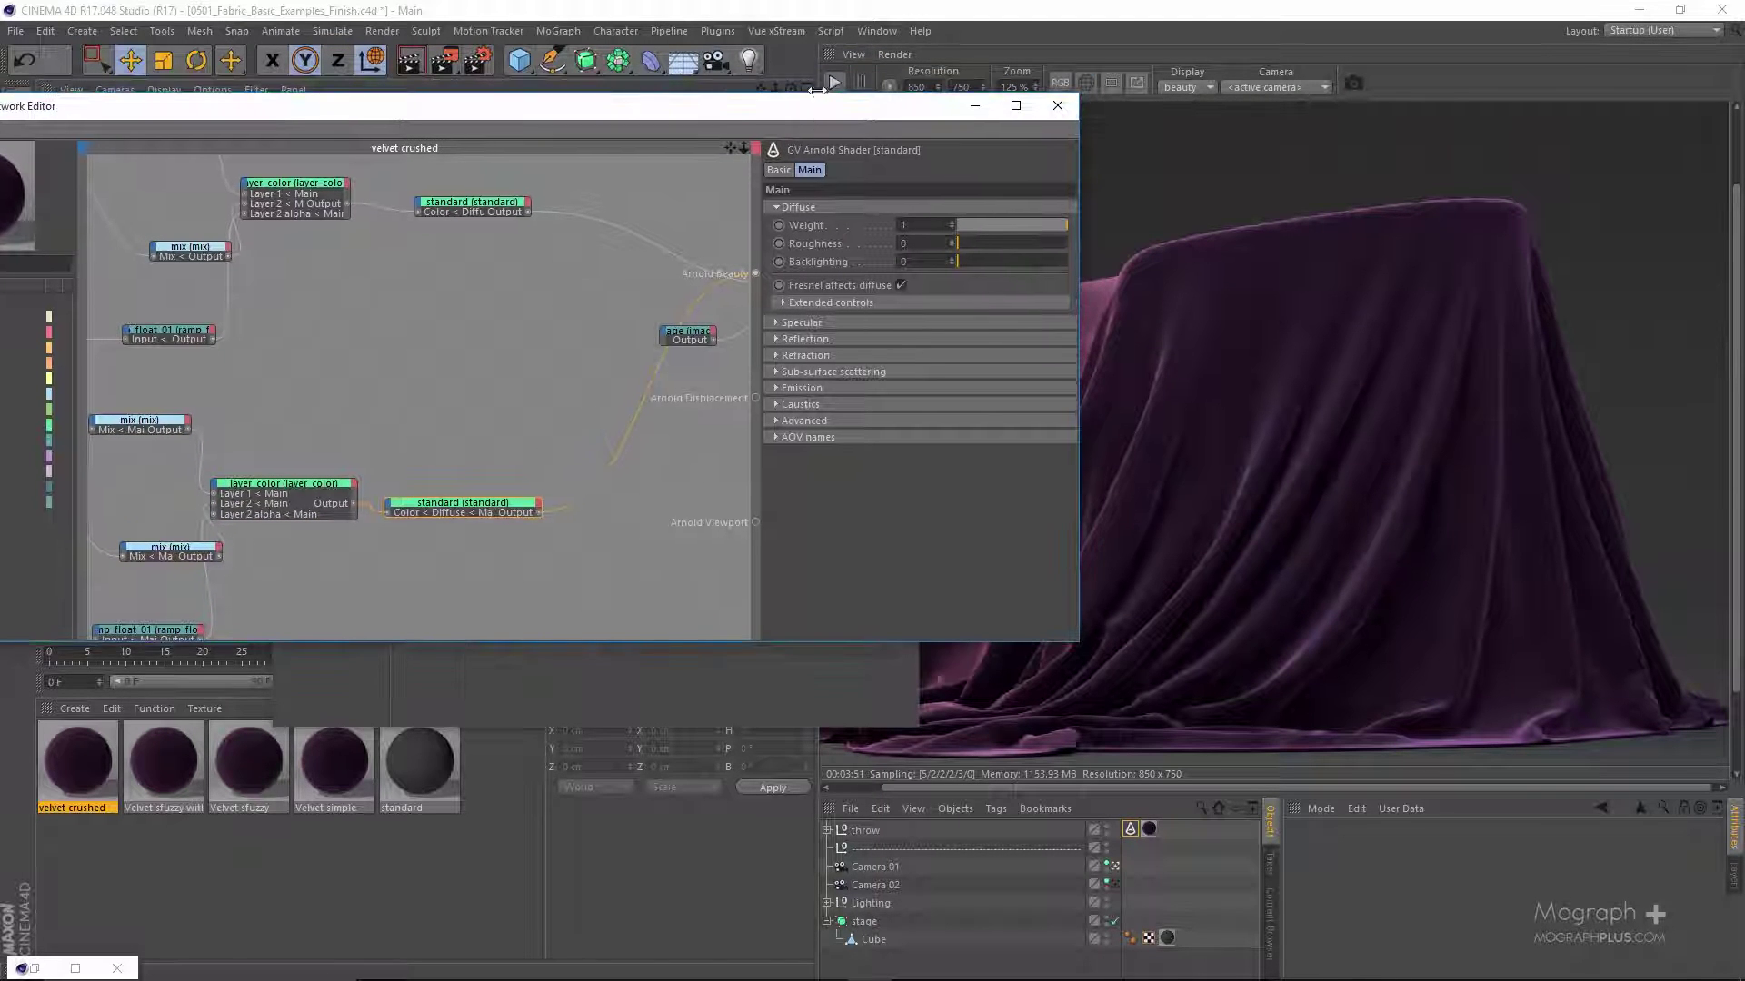
pyautogui.moveTo(834, 81); pyautogui.dragTo(825, 99)
pyautogui.click(832, 84)
# - In the duplicated network's upper mix node, set the colour brightness of Input1 to 44% and Input2 to 87%
pyautogui.click(340, 421)
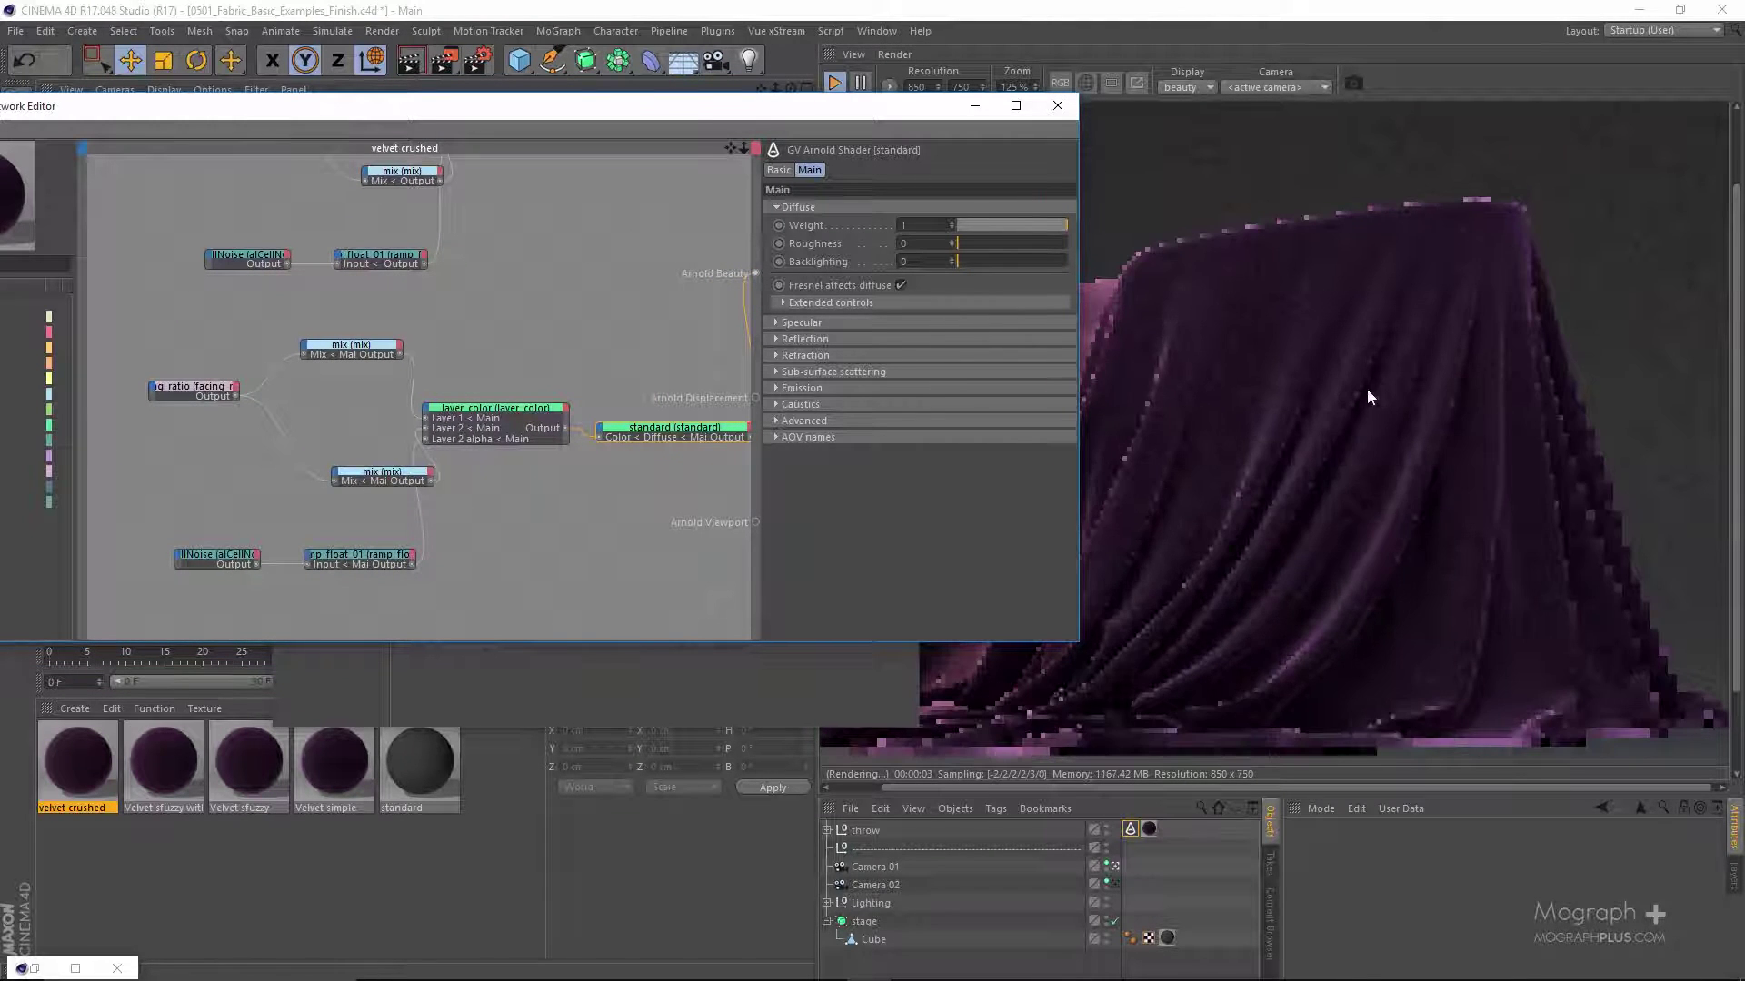
pyautogui.keyDown('alt'); pyautogui.moveTo(500, 359); pyautogui.dragTo(532, 395, button='middle'); pyautogui.keyUp('alt')
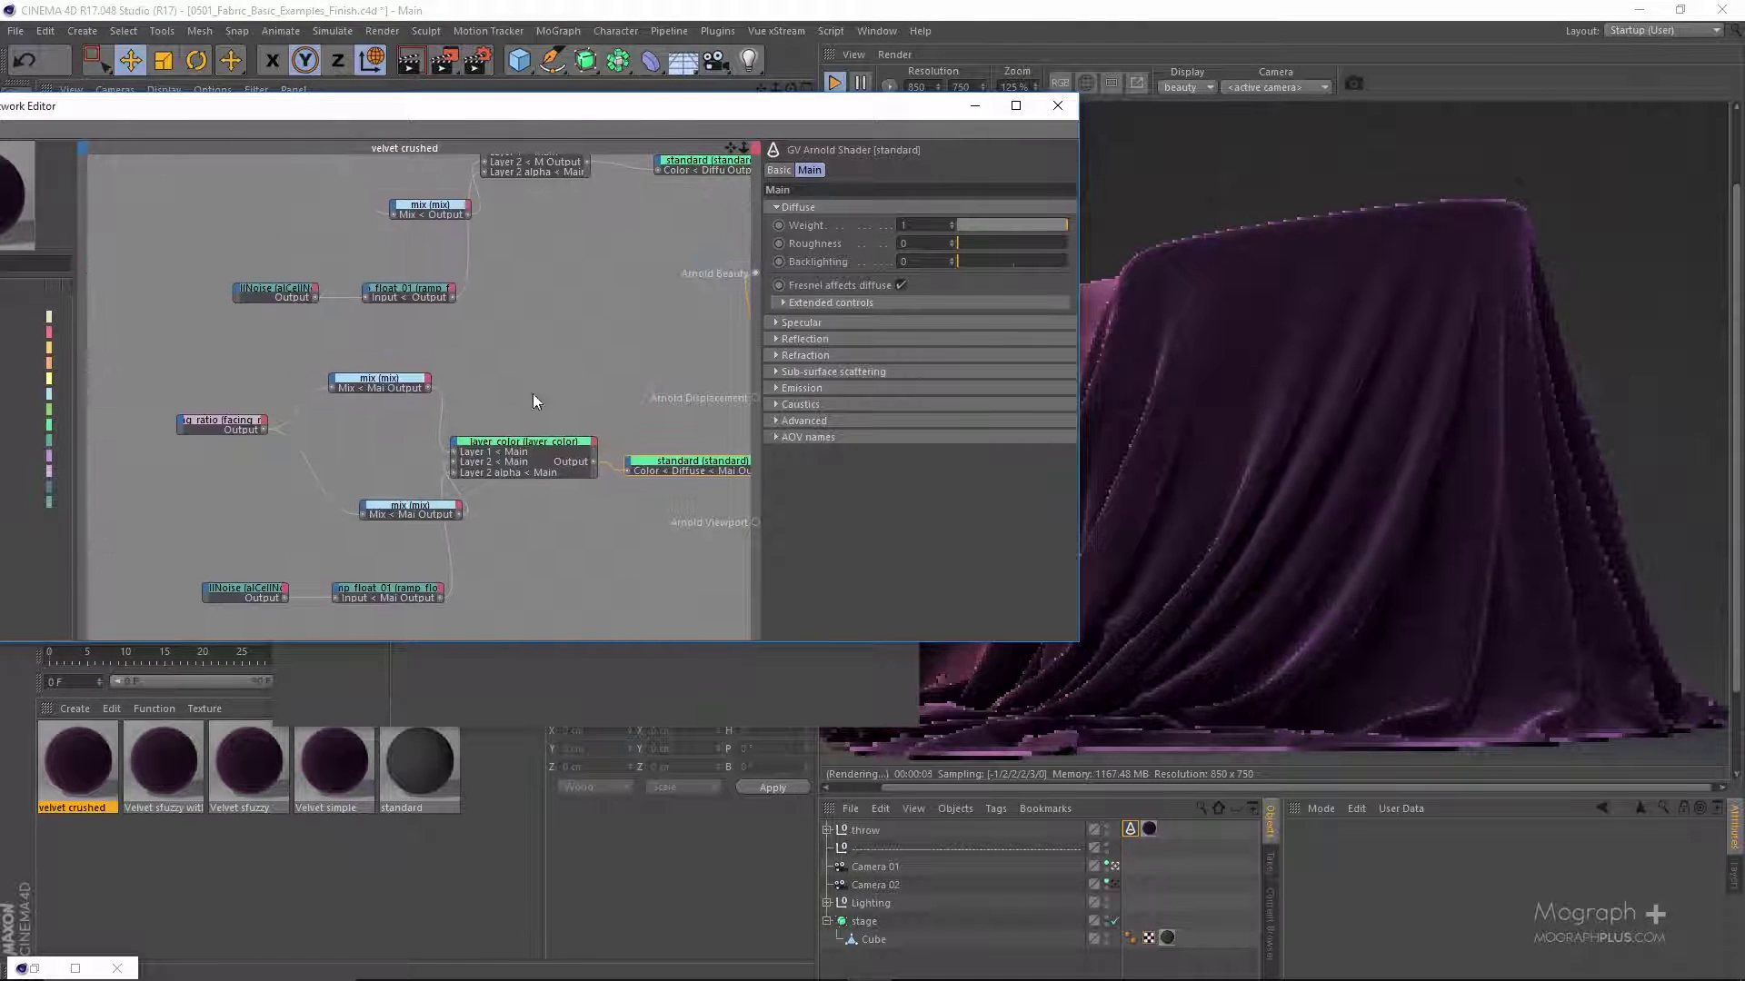
pyautogui.scroll(1, 491, 370)
pyautogui.click(374, 383)
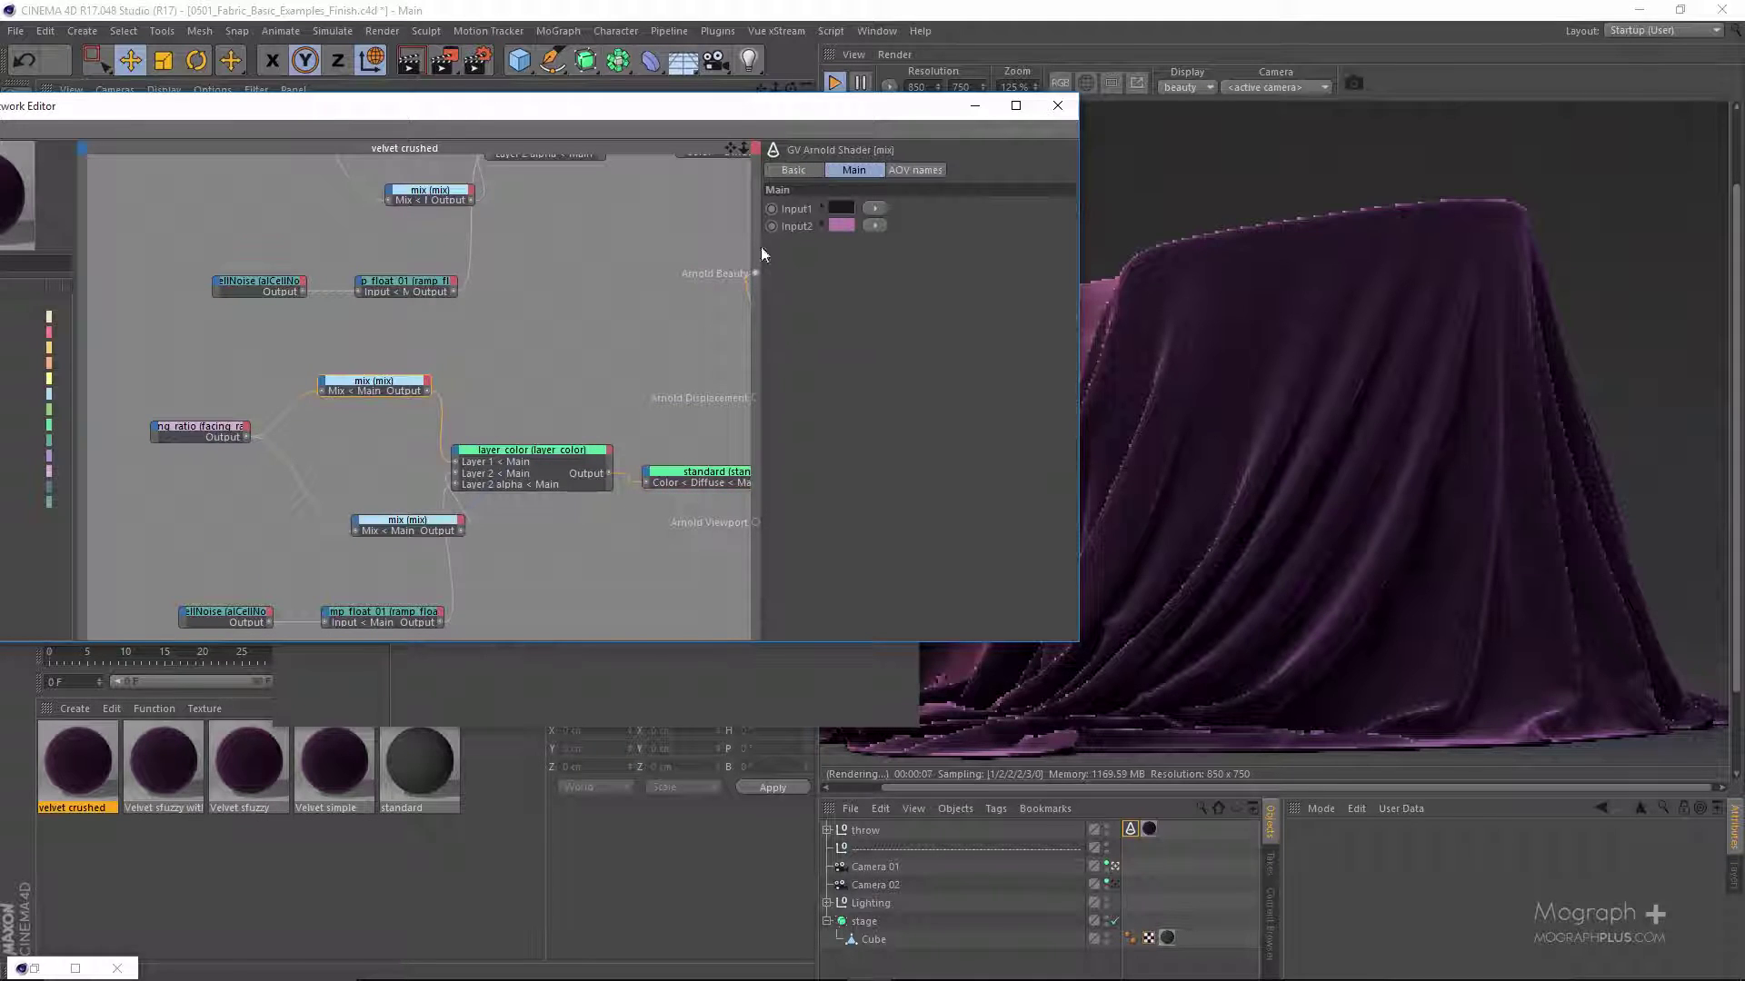
pyautogui.click(842, 207)
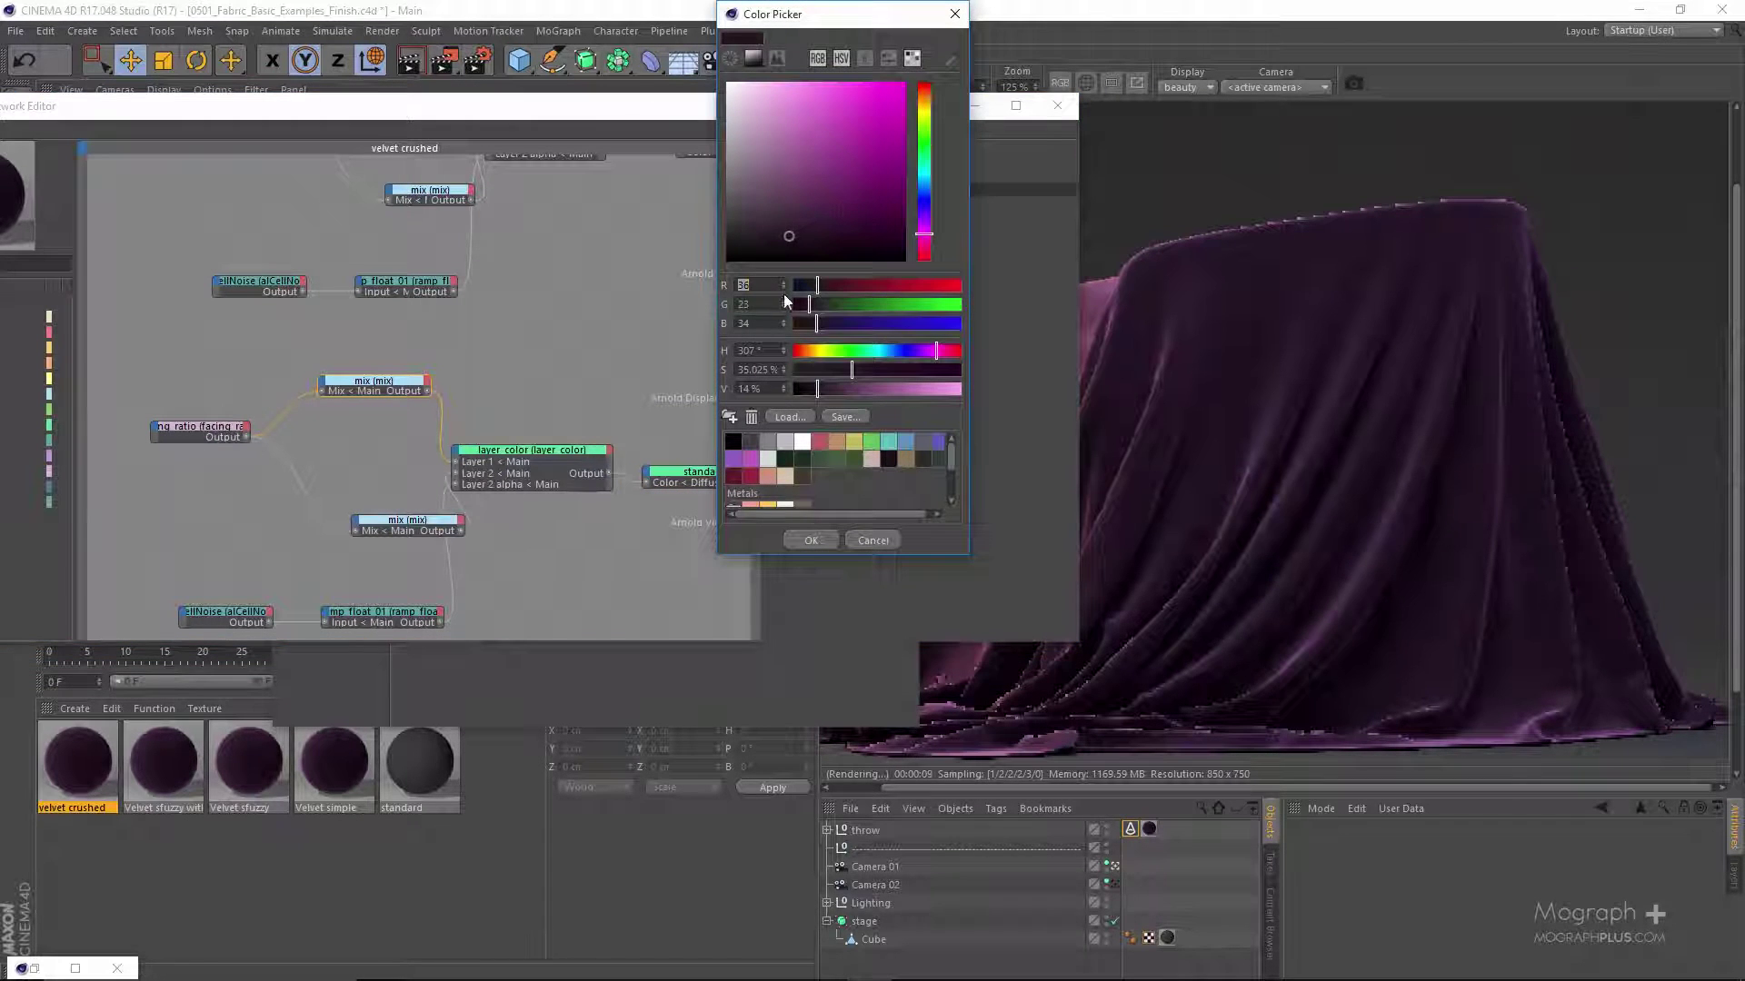
pyautogui.moveTo(817, 389); pyautogui.dragTo(867, 383)
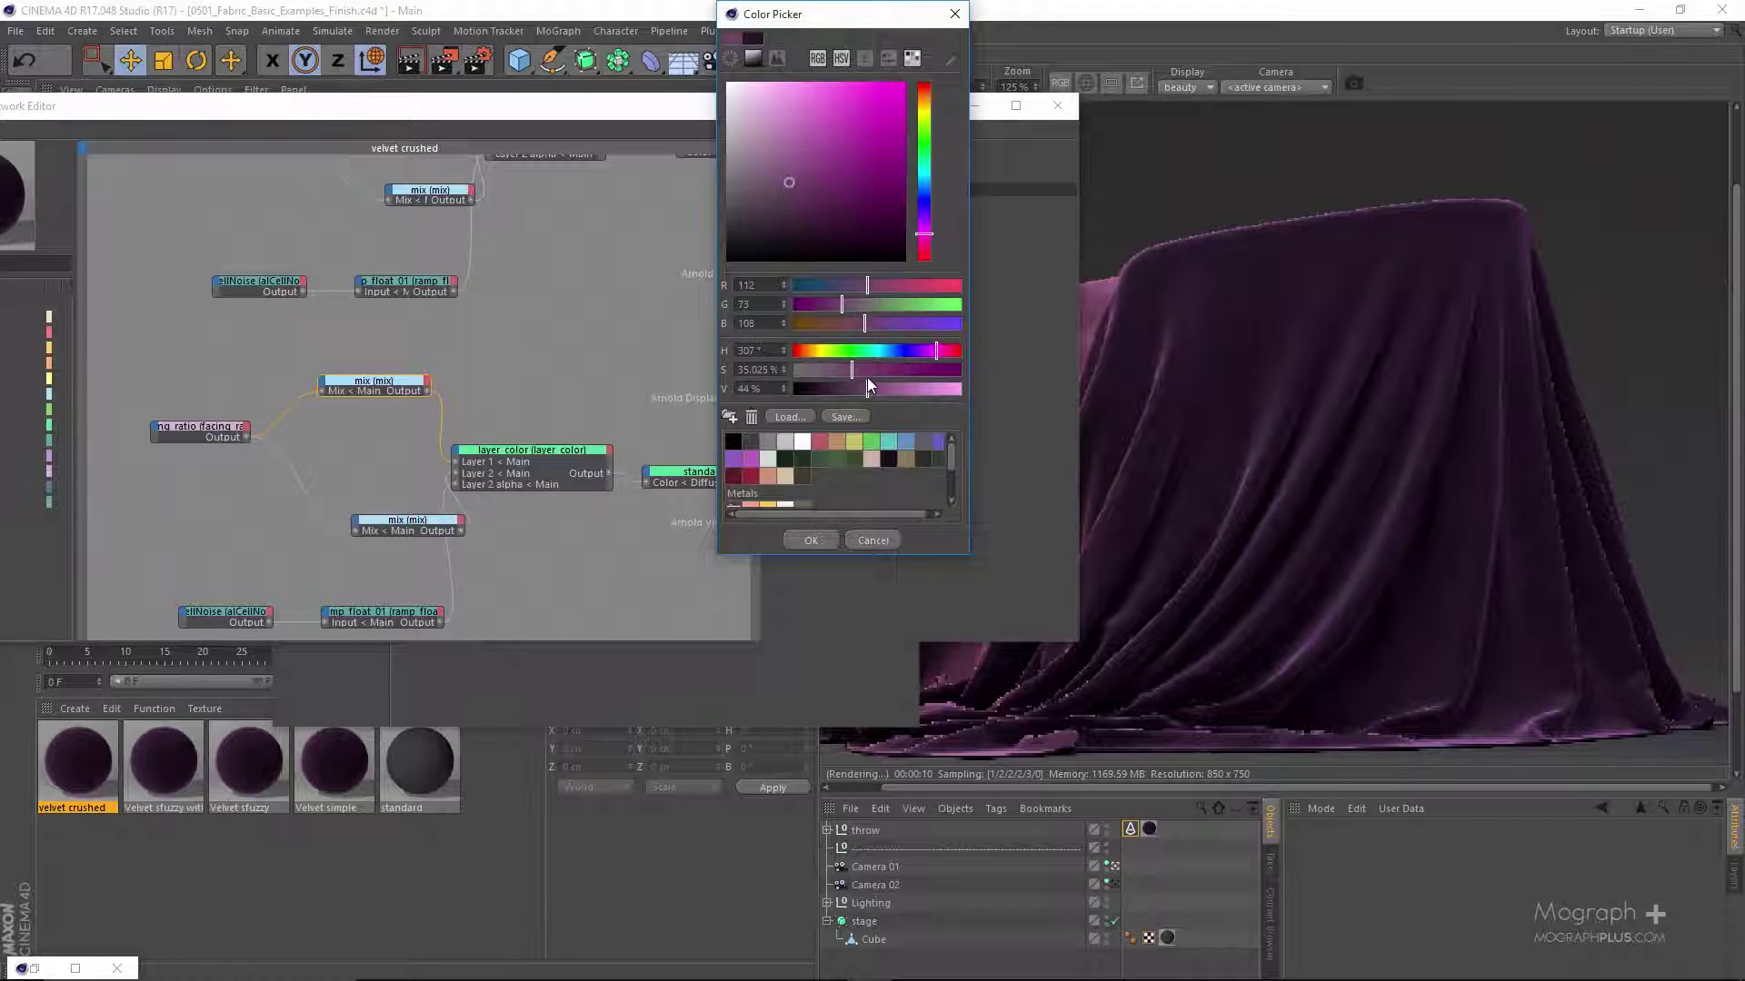
pyautogui.click(806, 540)
pyautogui.click(847, 224)
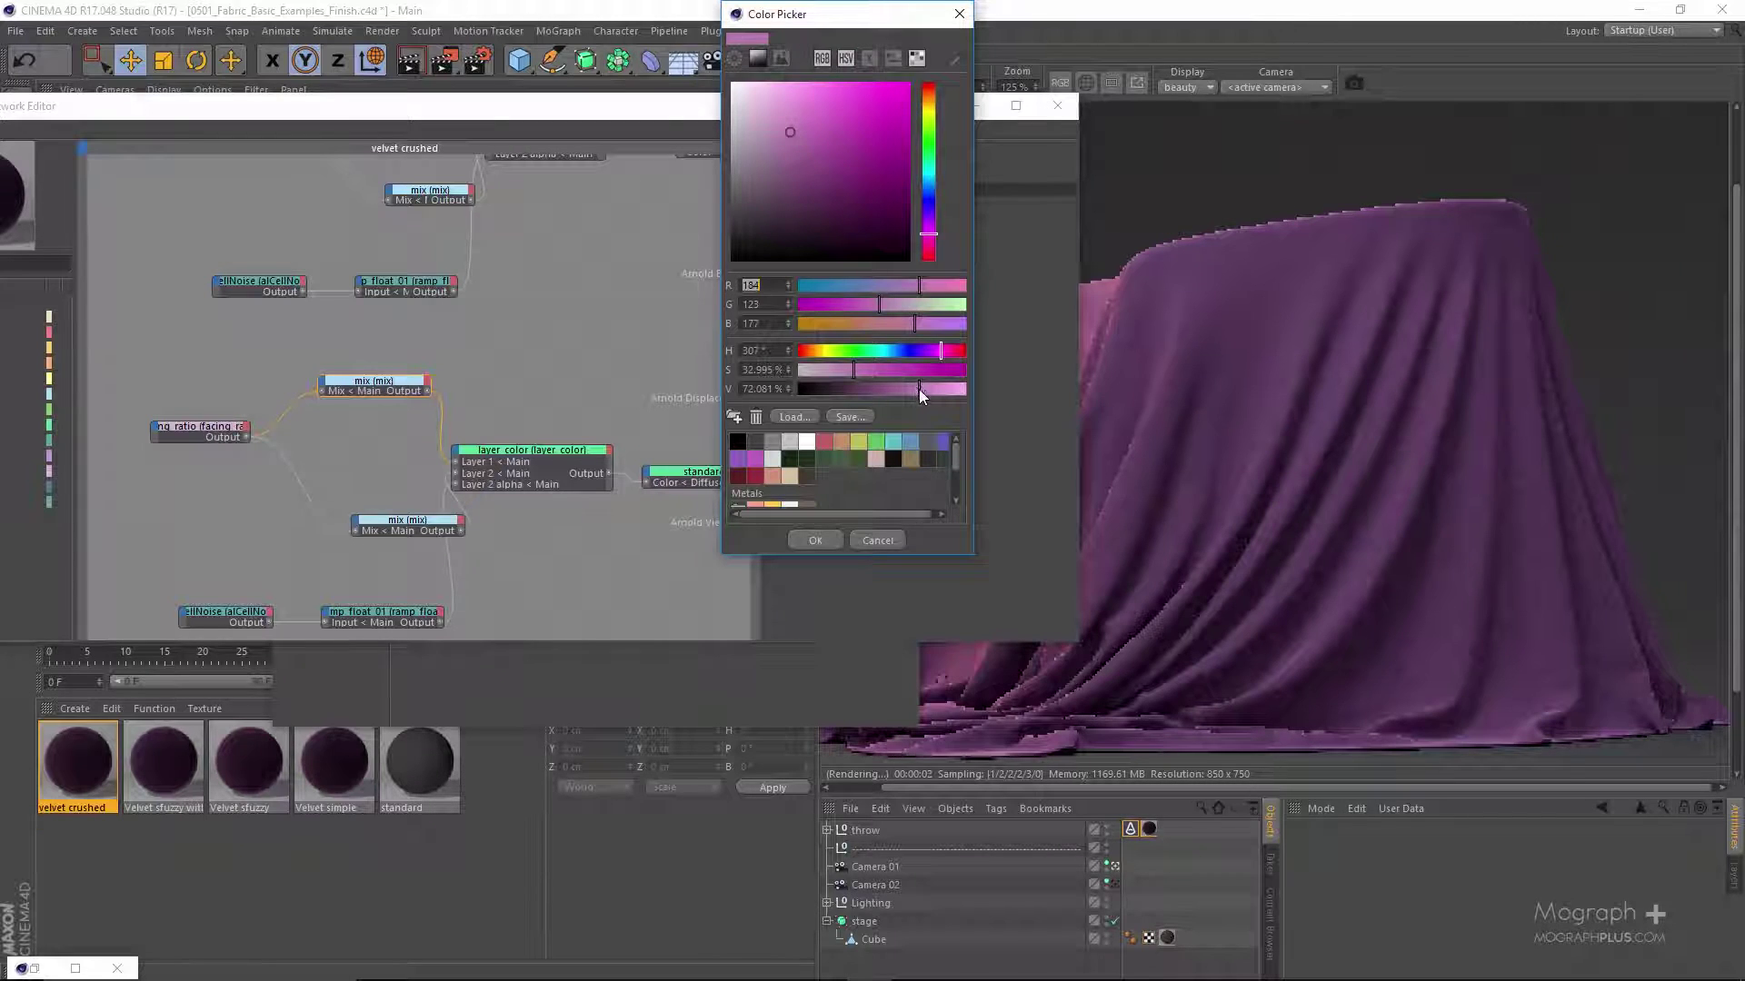
pyautogui.moveTo(919, 389); pyautogui.dragTo(945, 393)
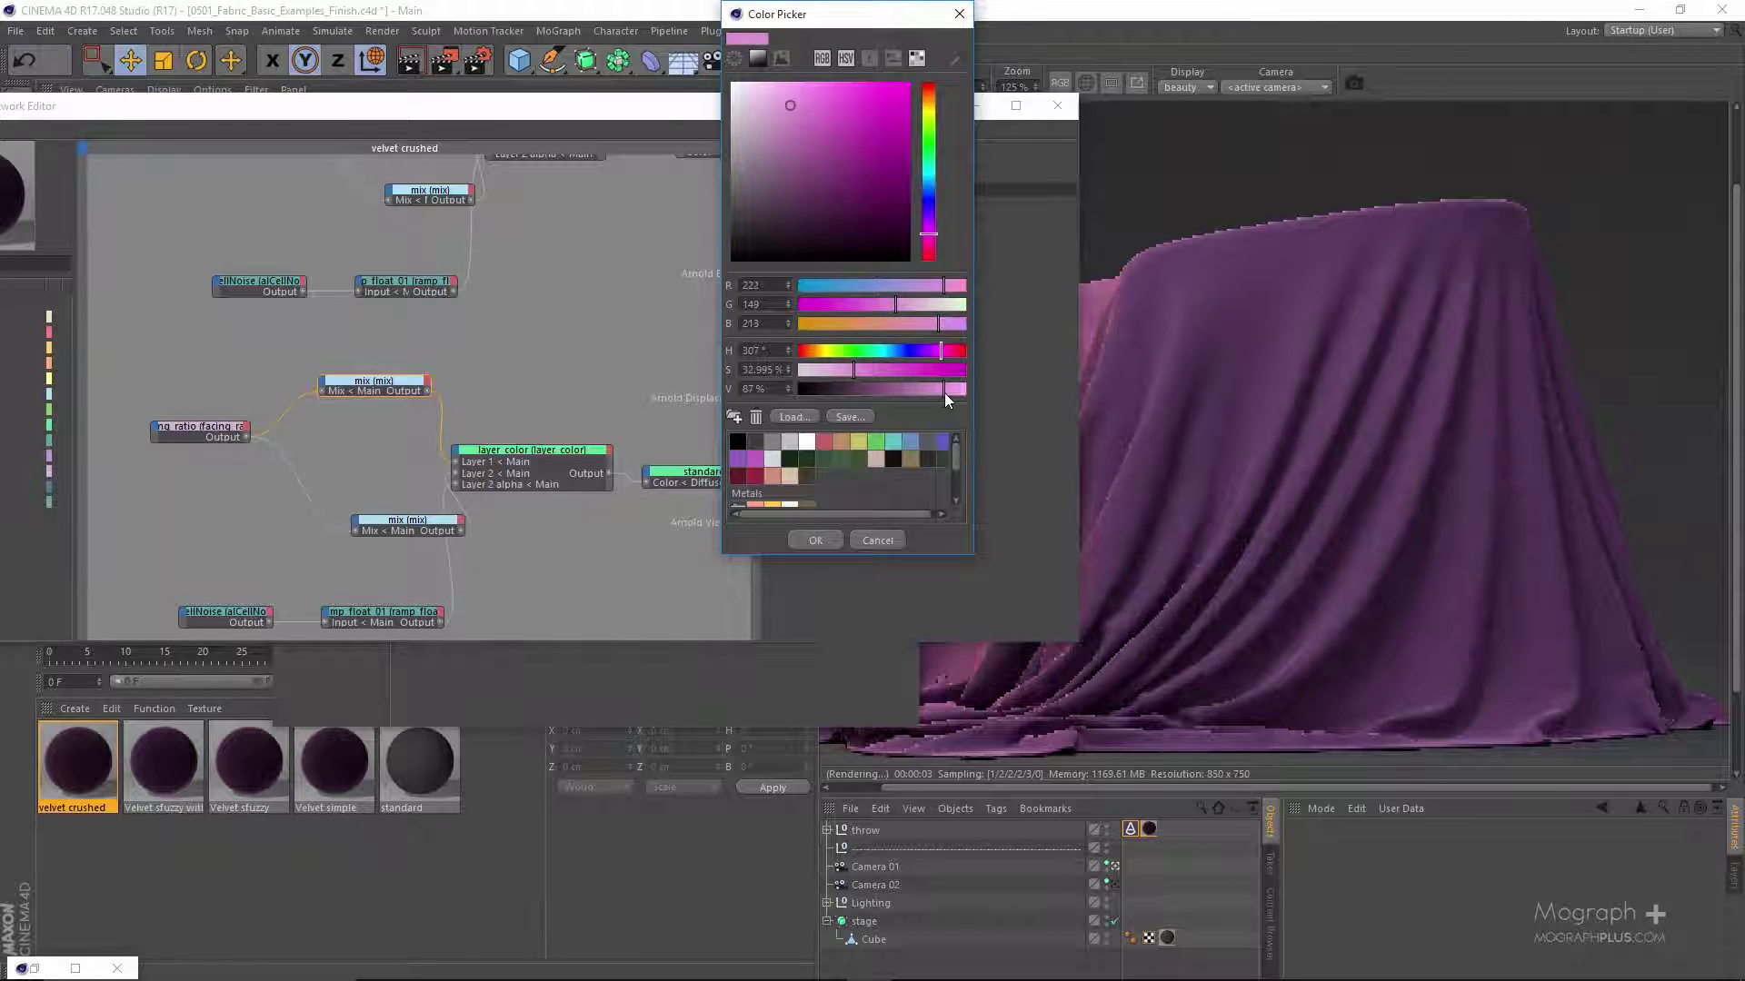
pyautogui.click(805, 538)
# - Move the duplicated network's lower mix node clear of layer_color, brighten its Input1 colour and set Input2's brightness to 96%
pyautogui.click(363, 527)
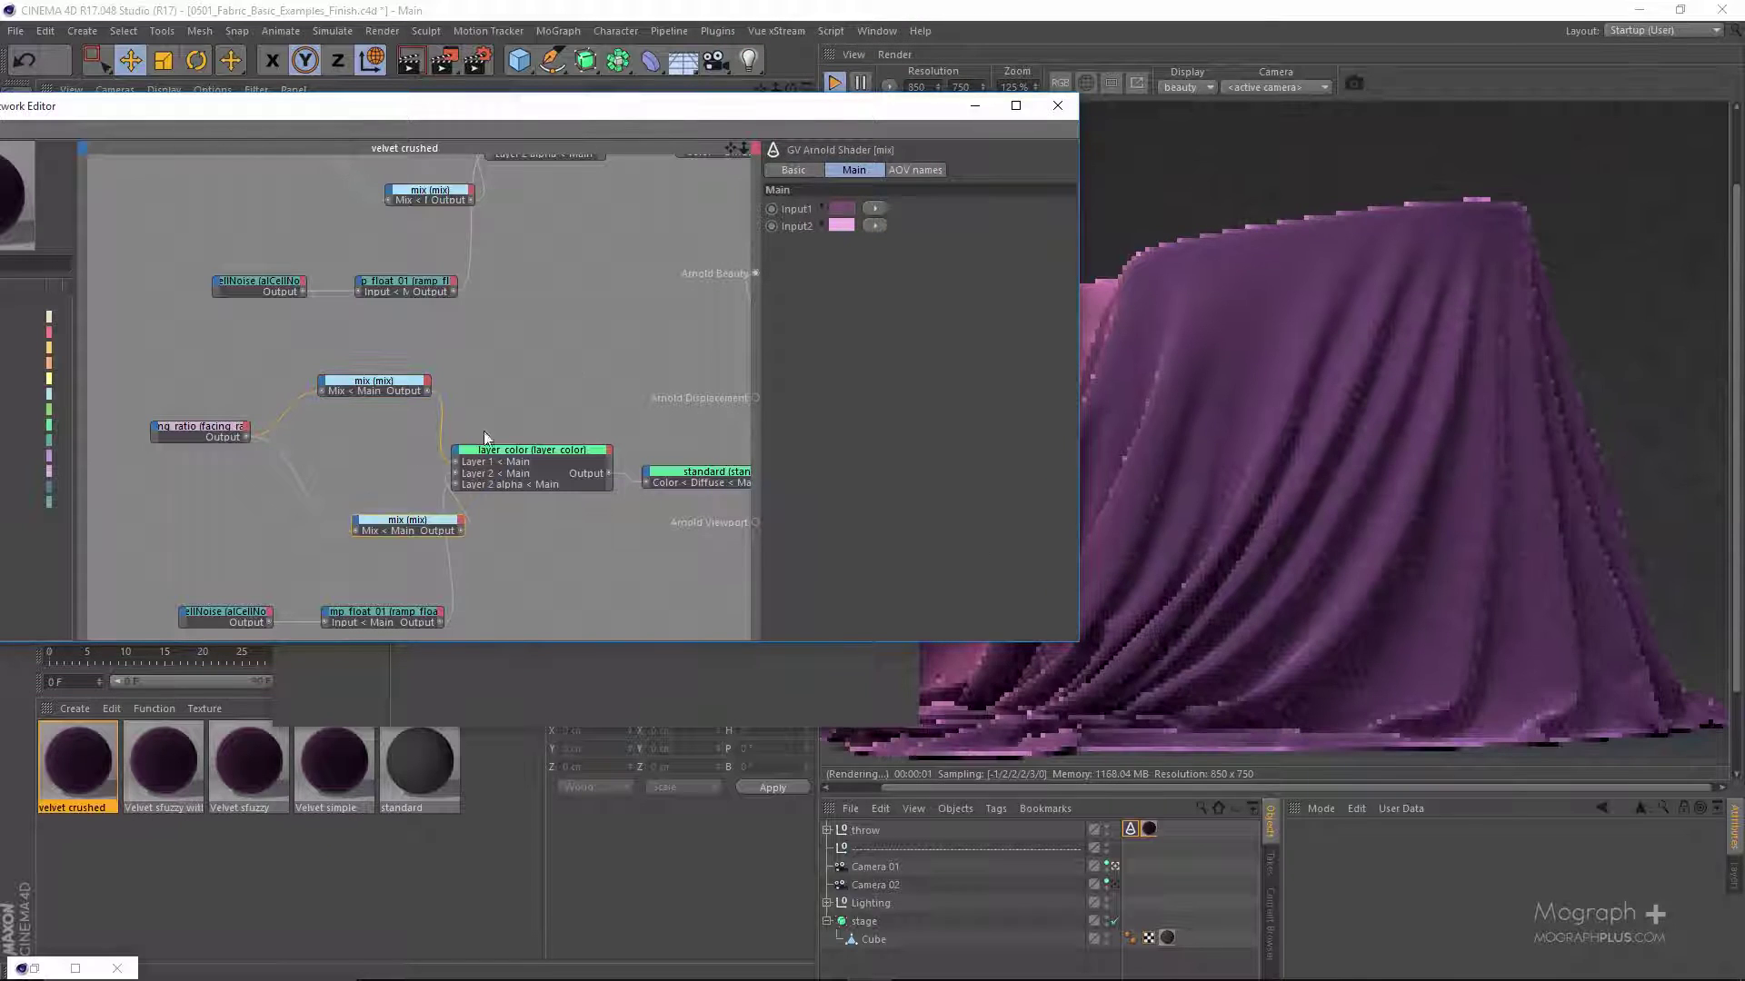
pyautogui.moveTo(398, 527); pyautogui.dragTo(319, 513)
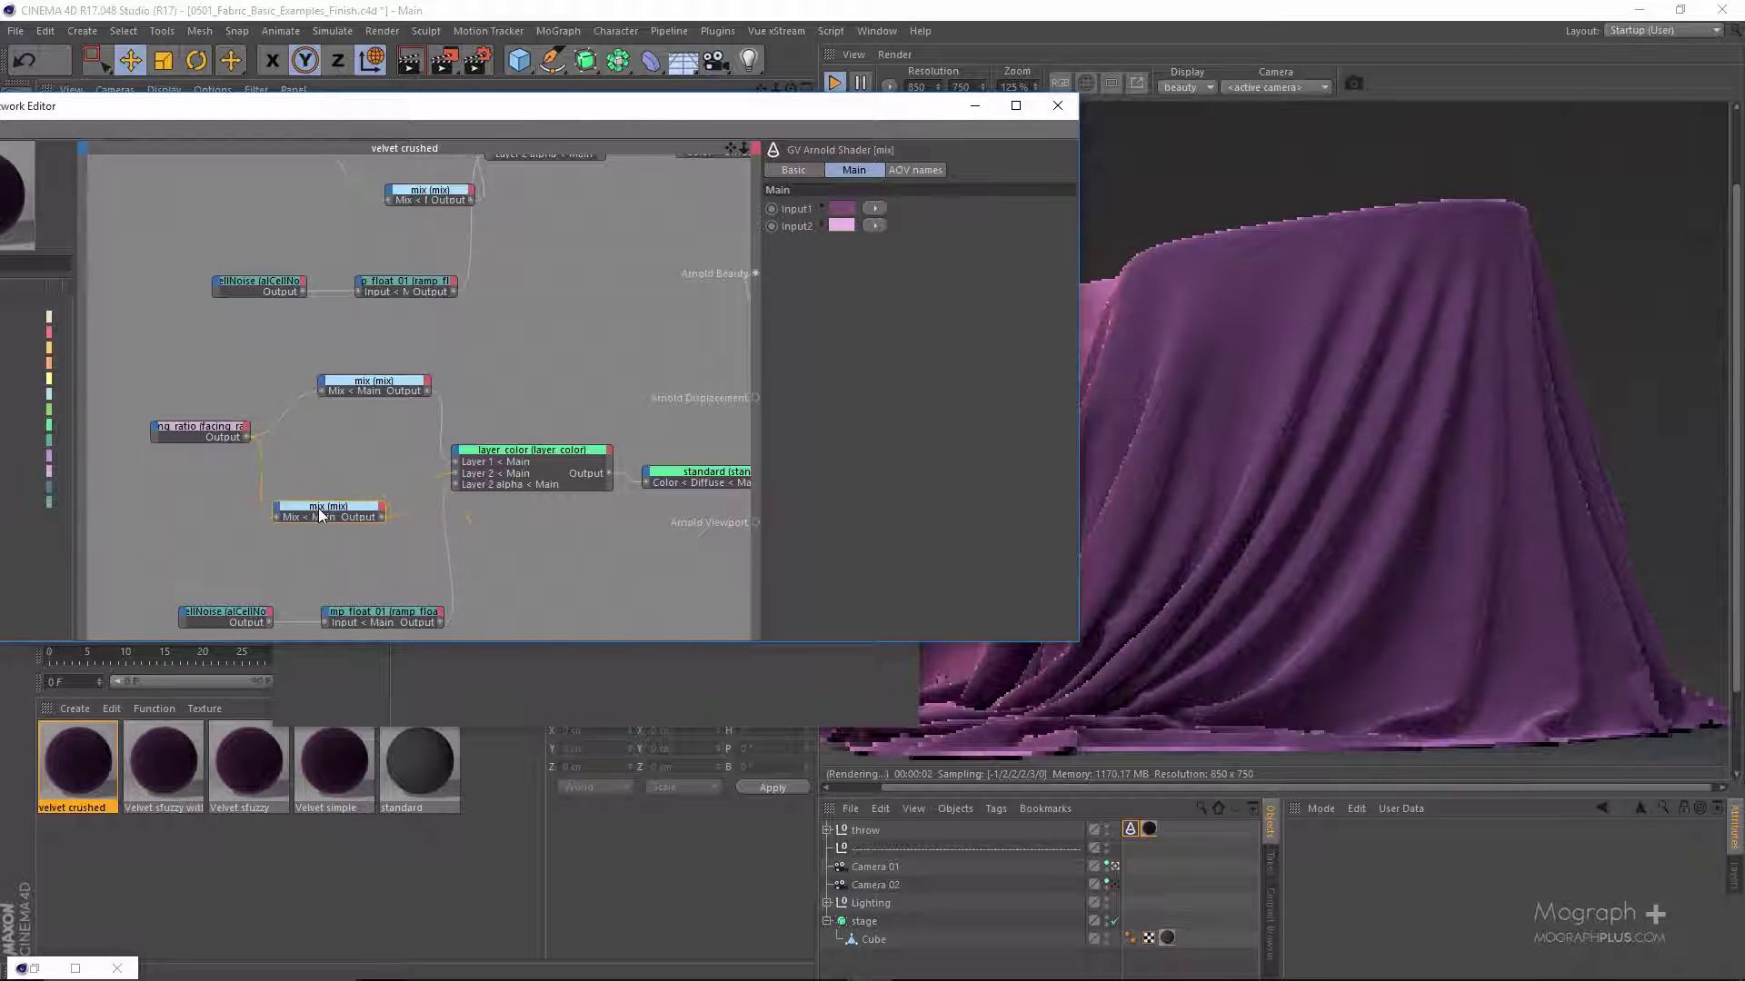
pyautogui.moveTo(363, 520); pyautogui.dragTo(369, 420, button='middle')
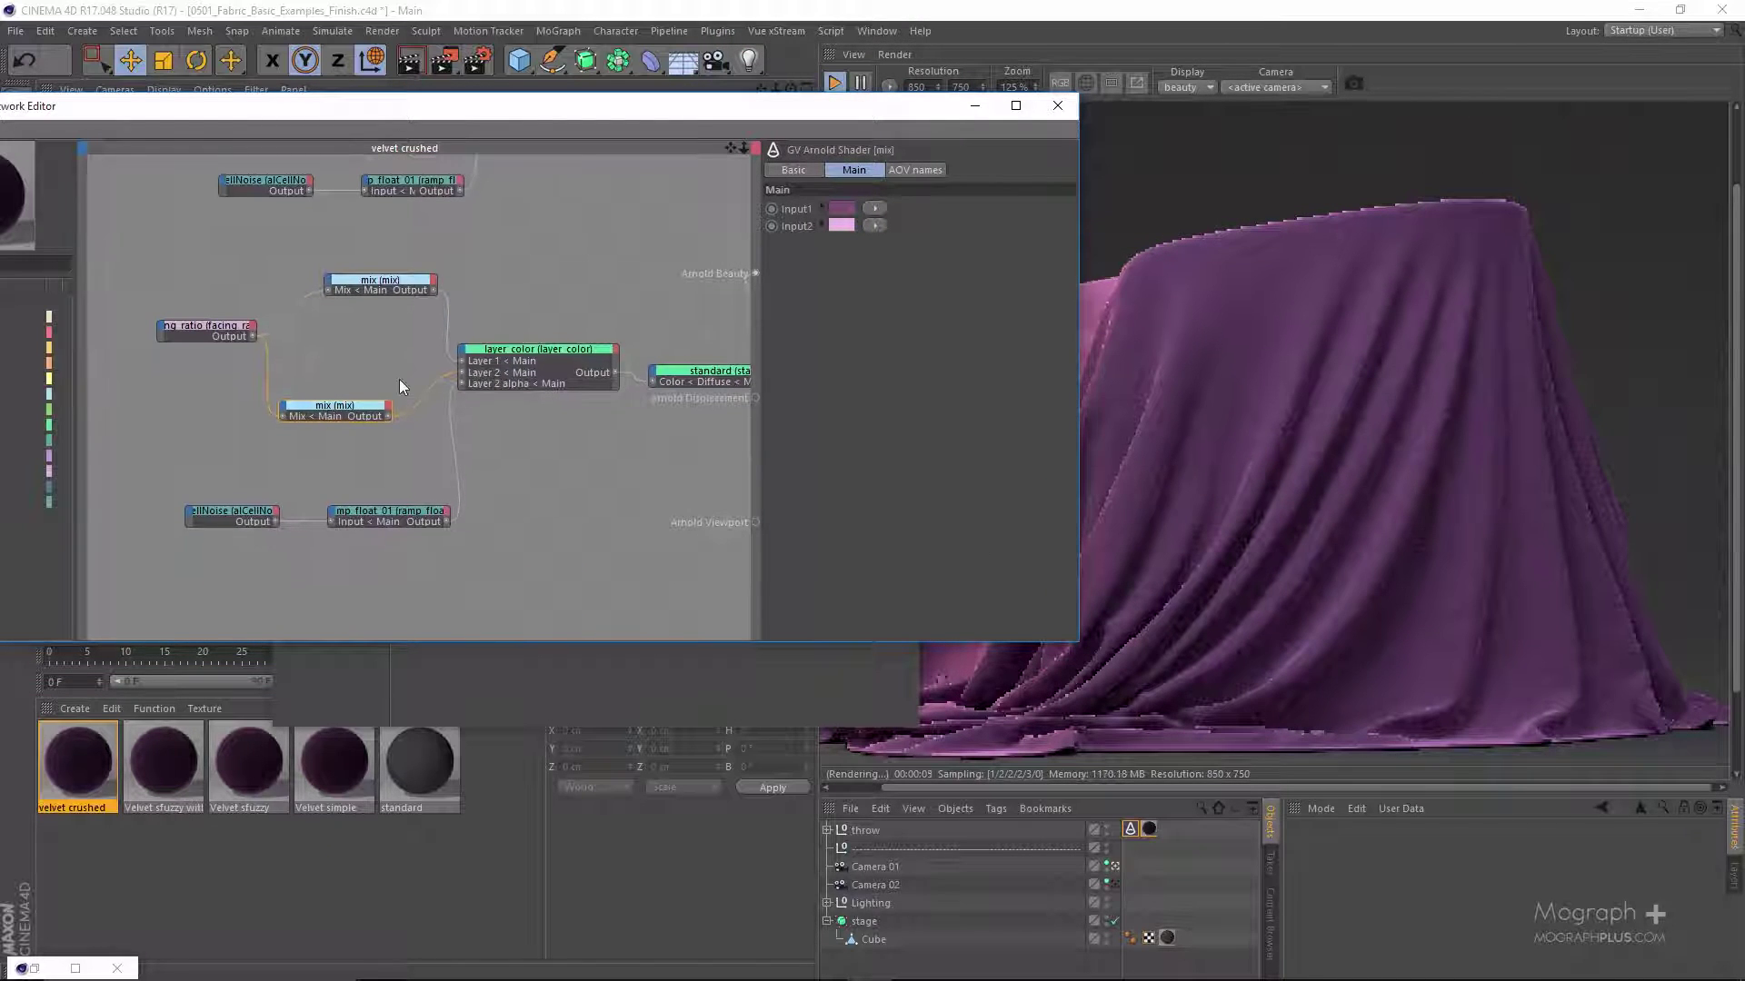
pyautogui.click(842, 208)
pyautogui.moveTo(902, 390); pyautogui.dragTo(897, 391)
pyautogui.click(808, 540)
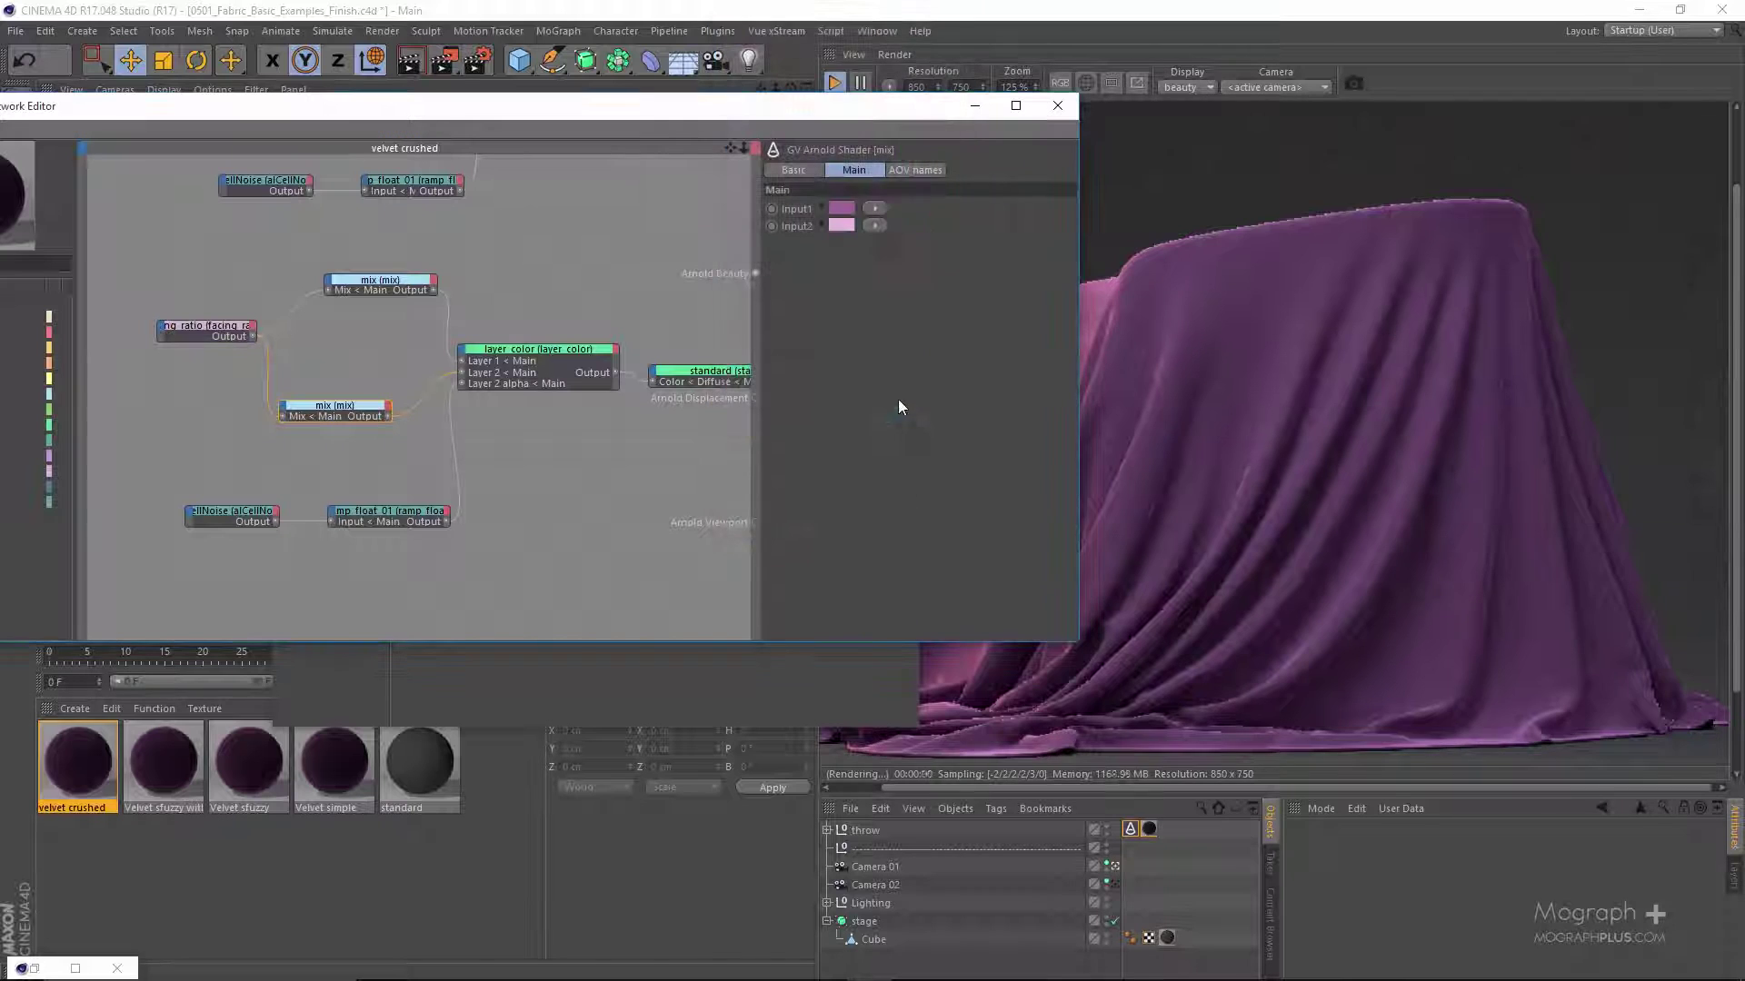
pyautogui.click(841, 224)
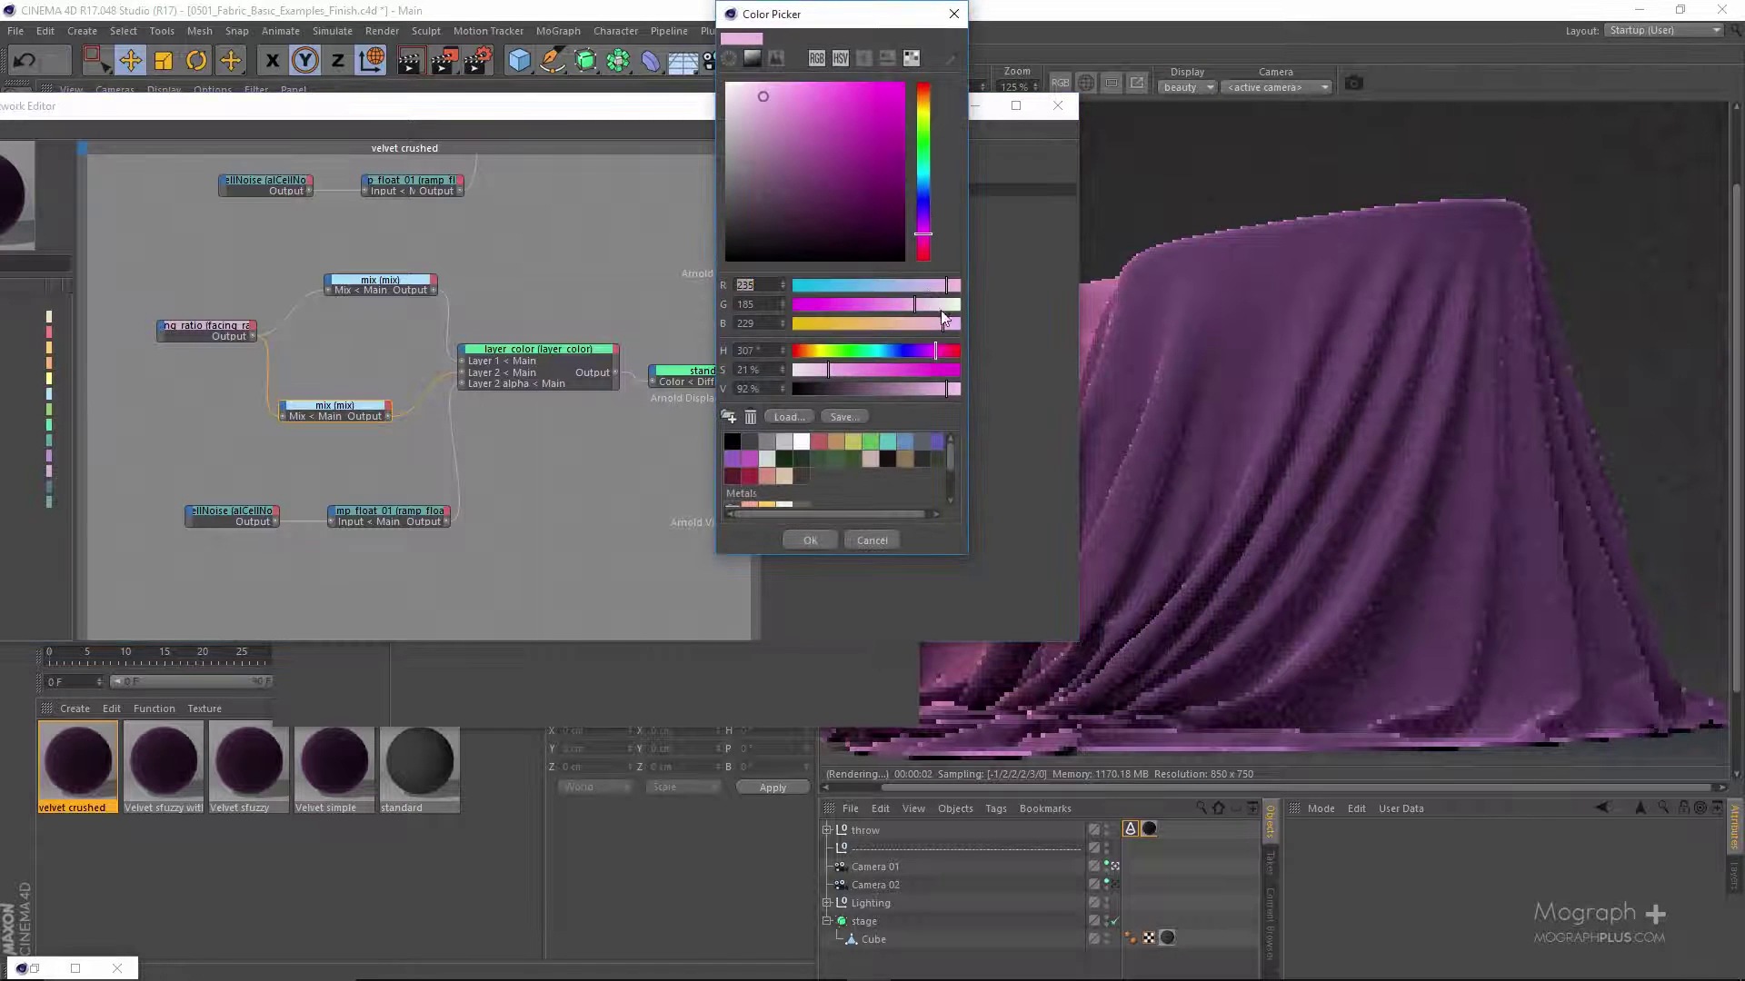
pyautogui.click(954, 393)
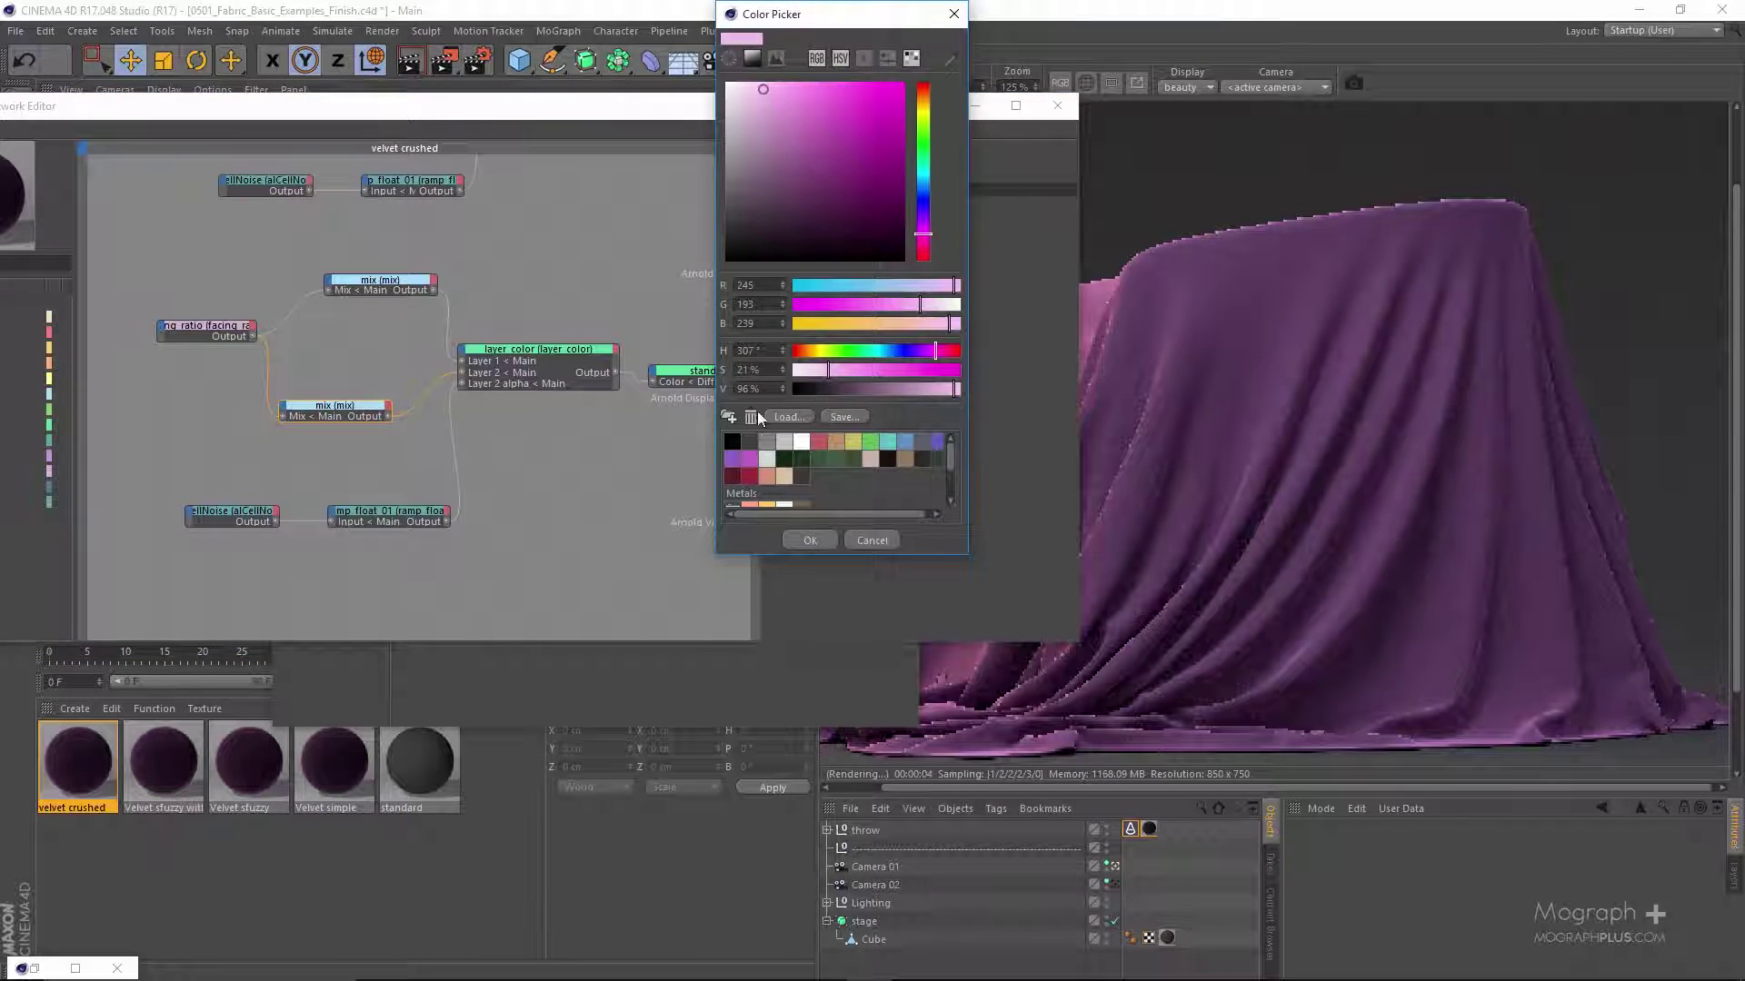
pyautogui.scroll(2, 754, 395)
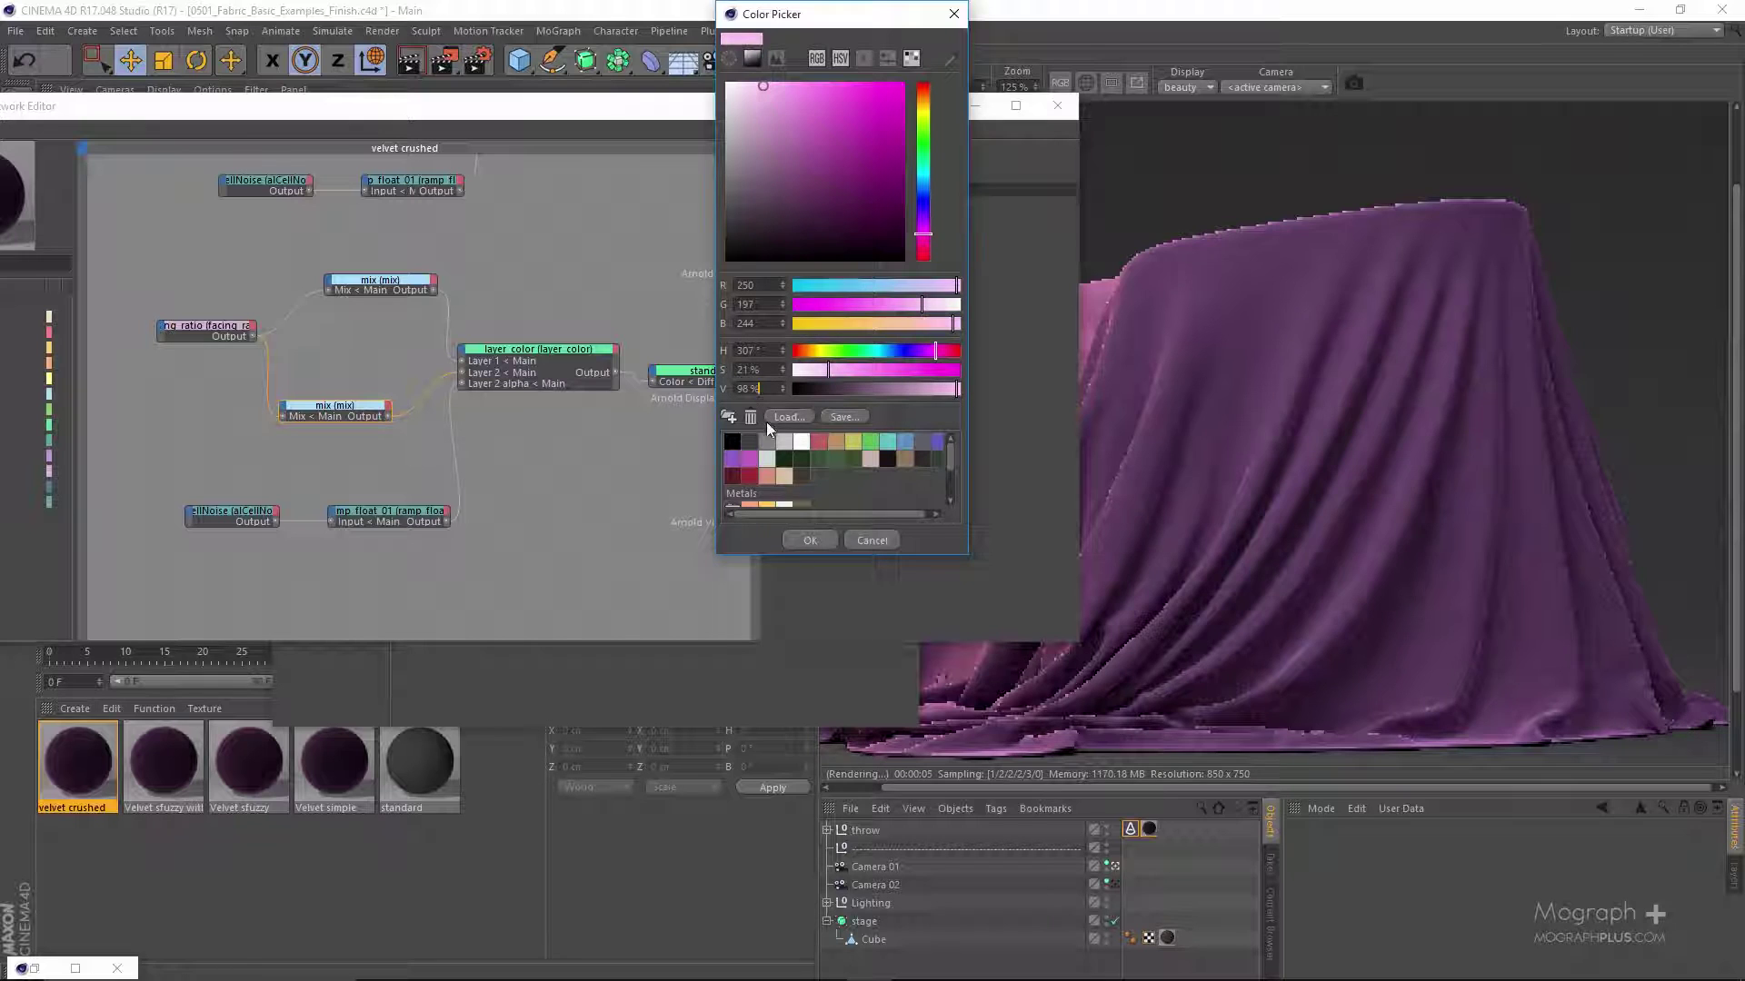
pyautogui.click(807, 540)
# - Compare the two velvet versions in the render by connecting the original and then the duplicated standard shader to Arnold Beauty
pyautogui.scroll(-5, 592, 478)
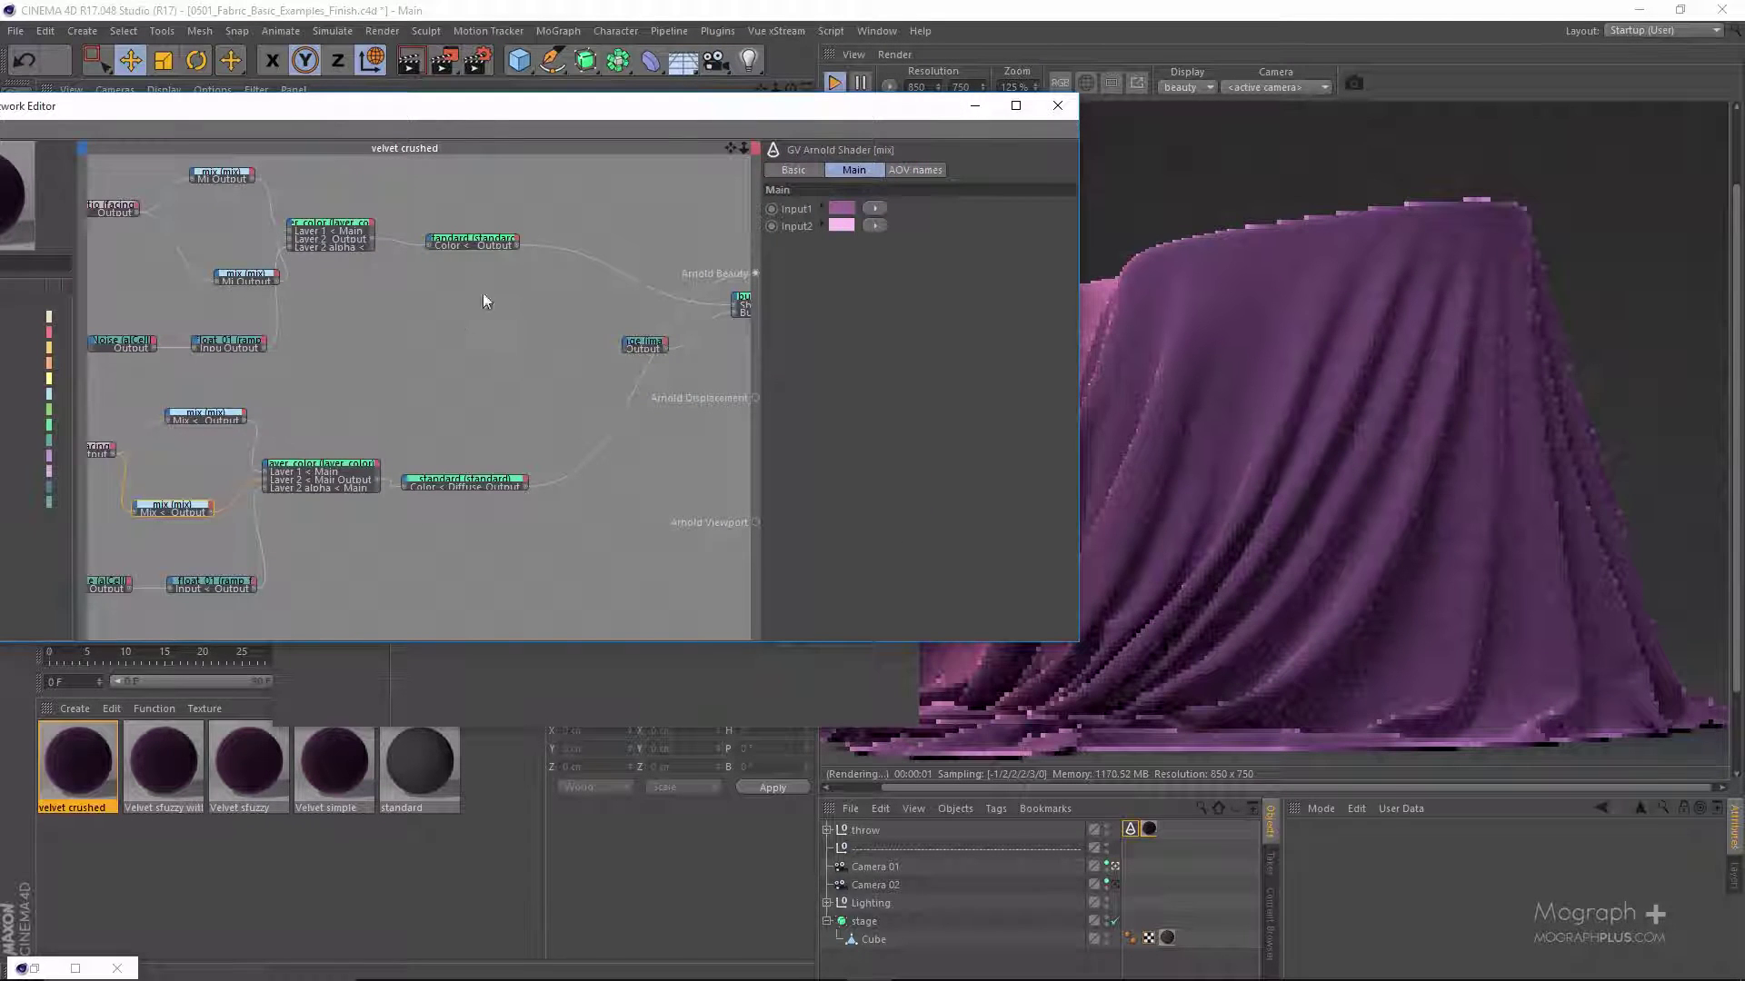
pyautogui.click(474, 242)
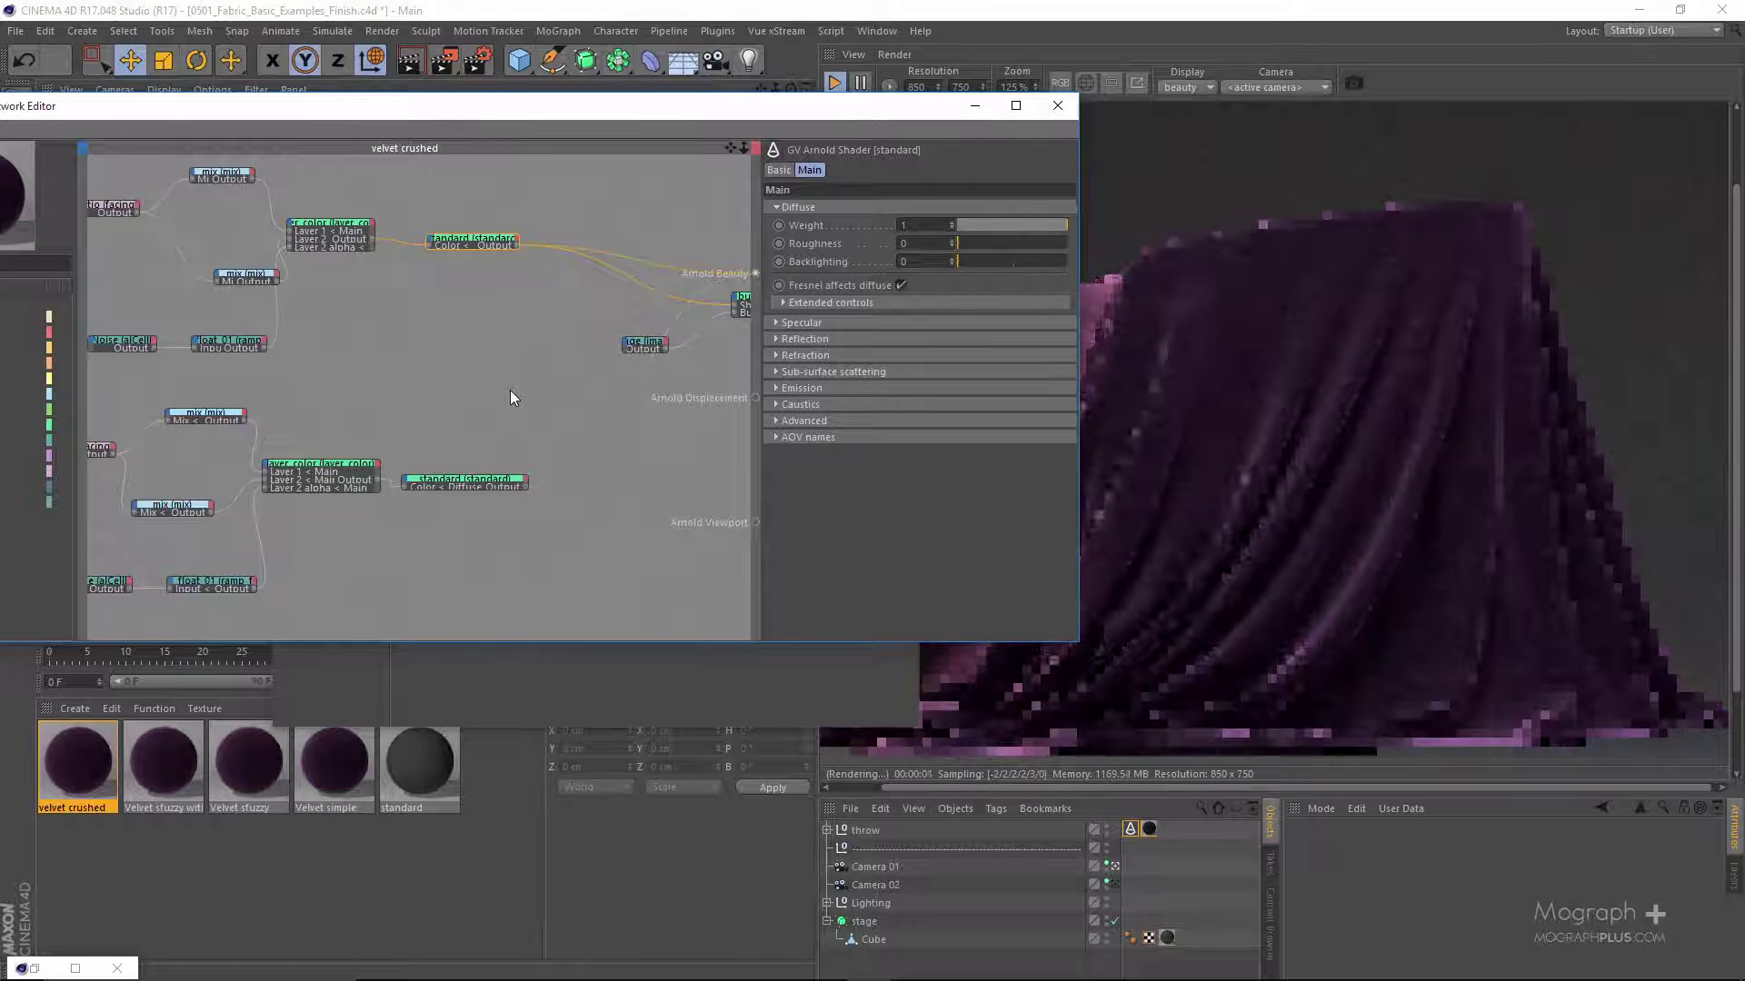
pyautogui.moveTo(482, 482); pyautogui.dragTo(474, 527)
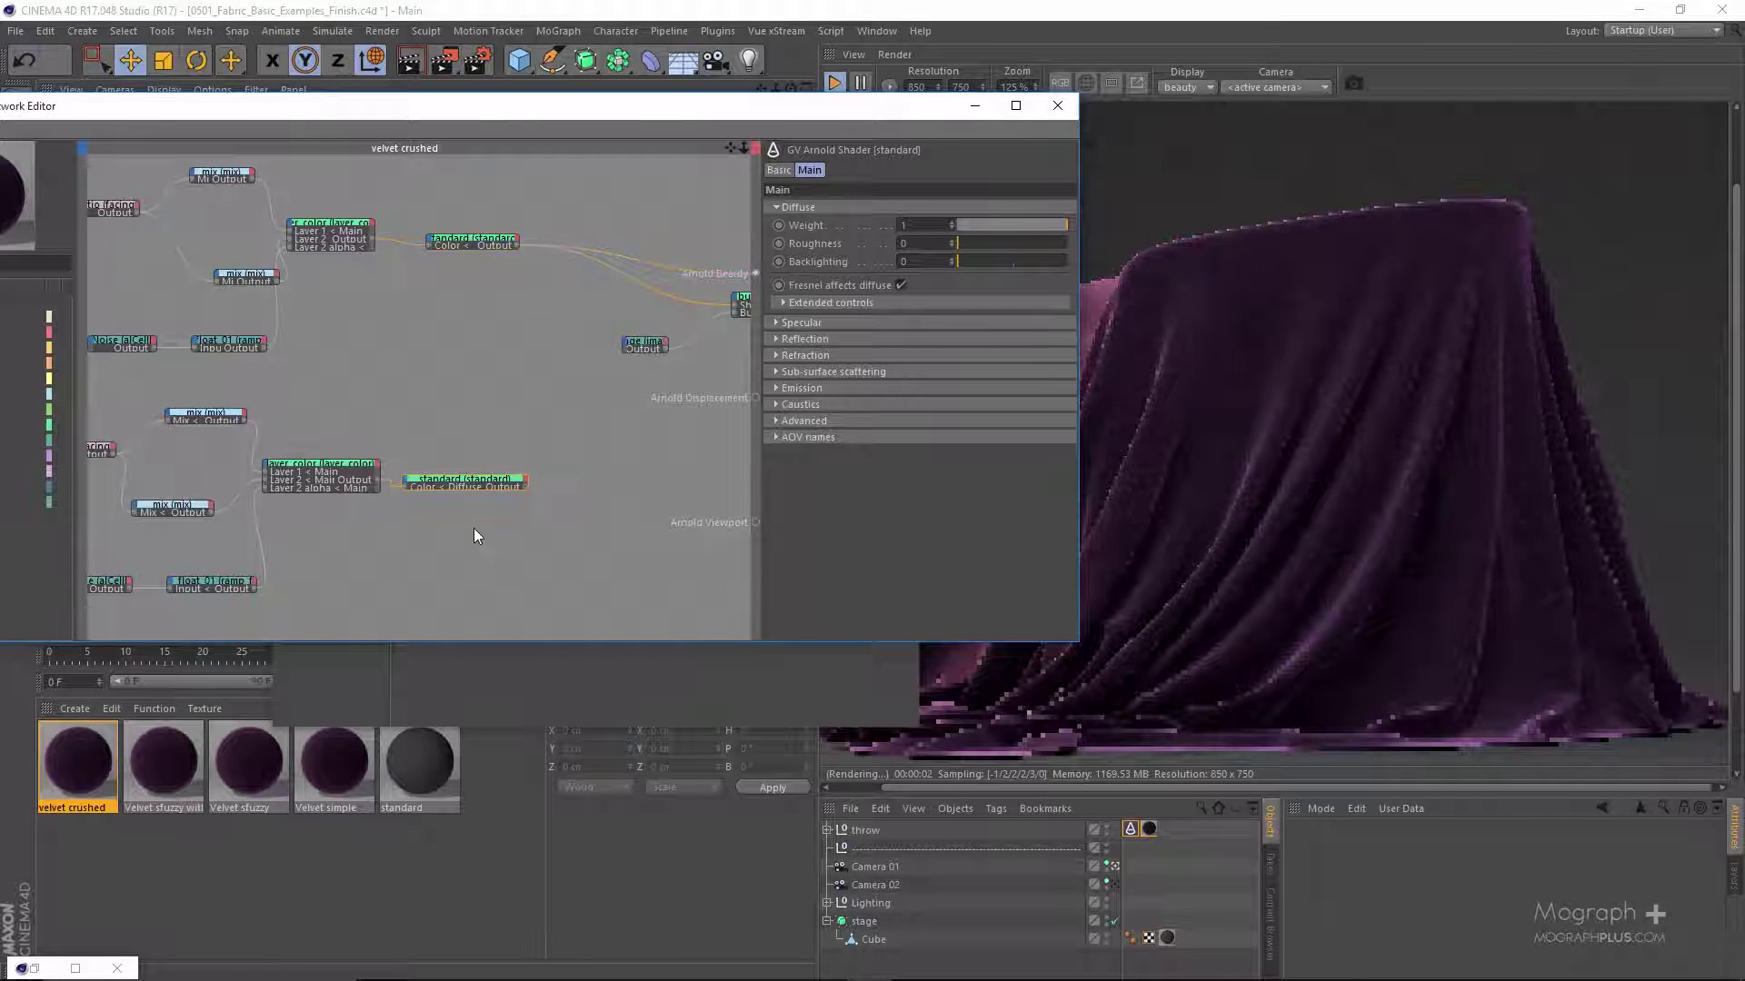
pyautogui.press('b')
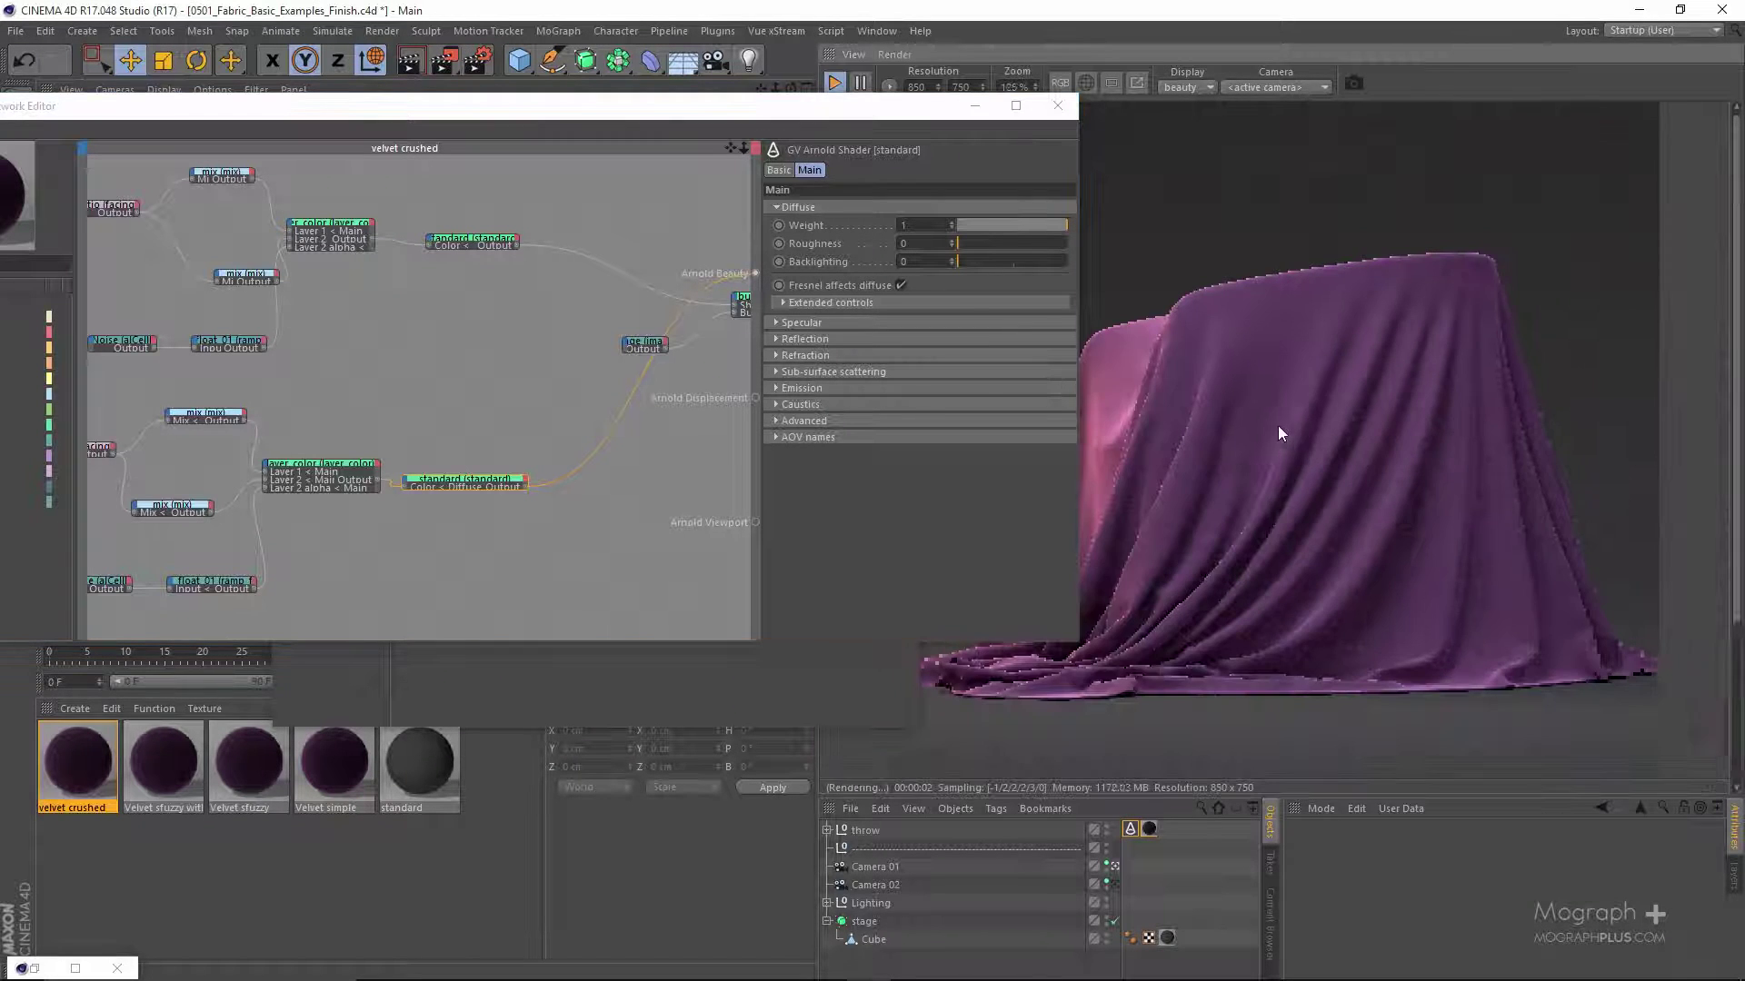
pyautogui.scroll(1, 1163, 372)
# - Add a new layer_color node between the original and duplicated networks, and maximize the network editor
pyautogui.moveTo(778, 110); pyautogui.dragTo(884, 100)
pyautogui.scroll(-3, 566, 416)
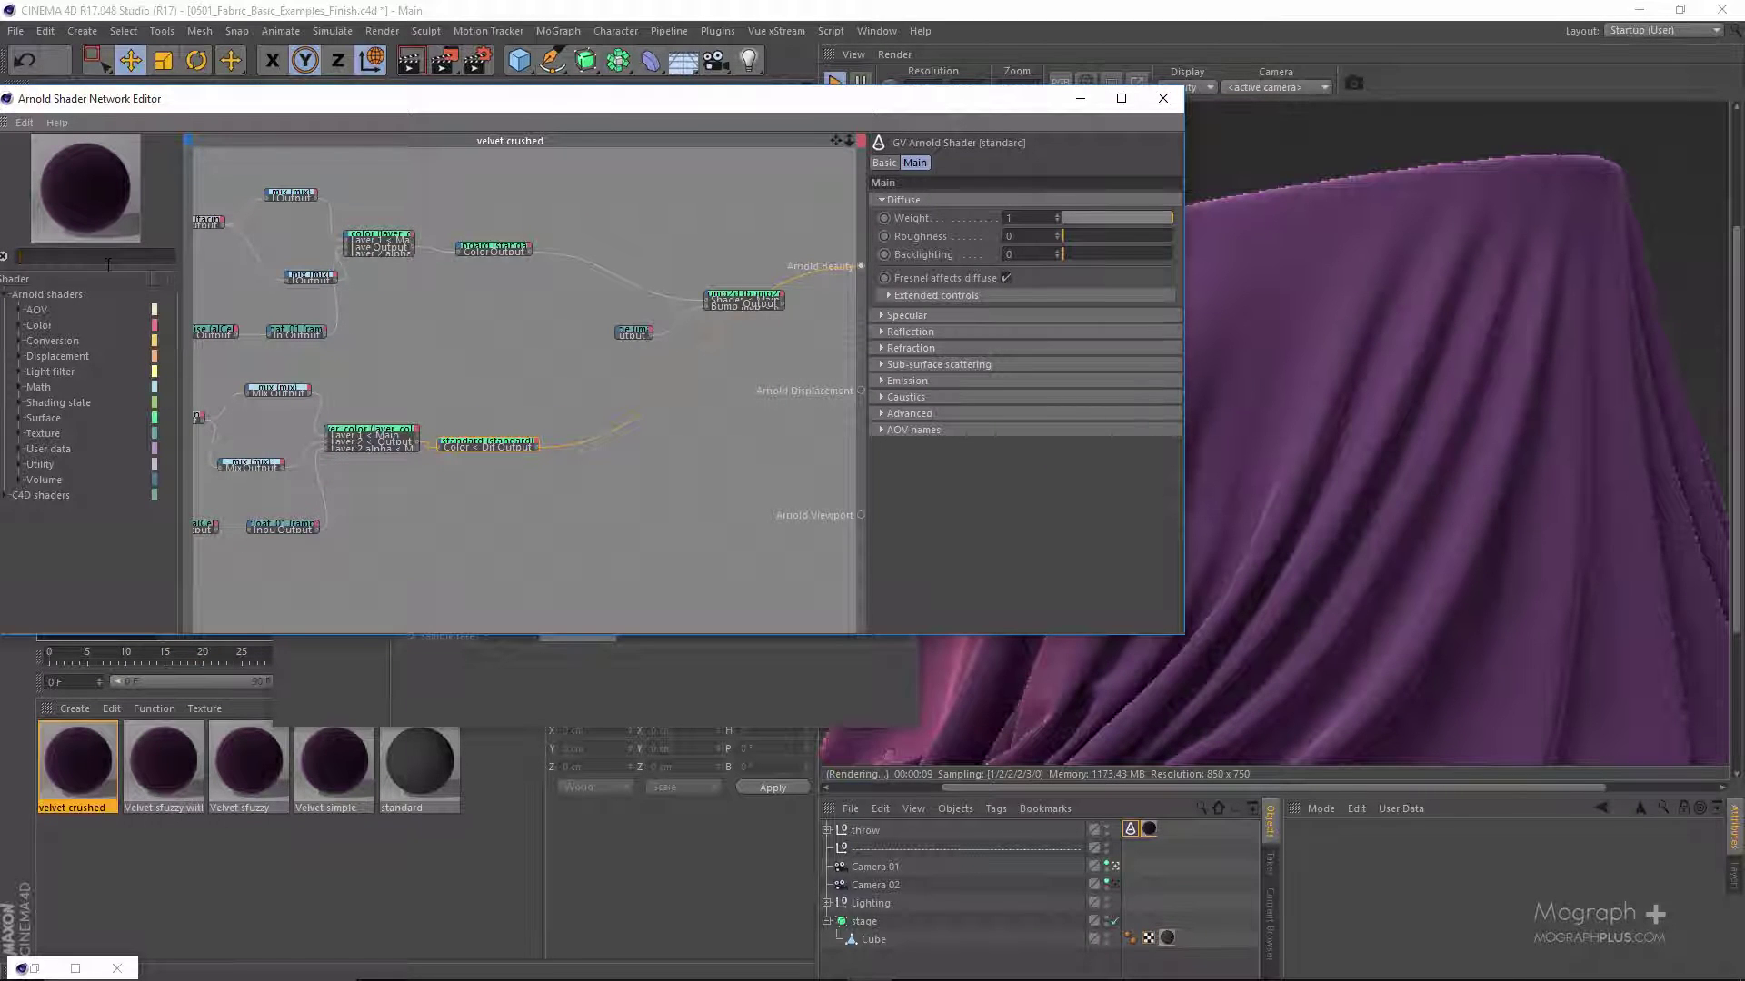
pyautogui.write('layer')
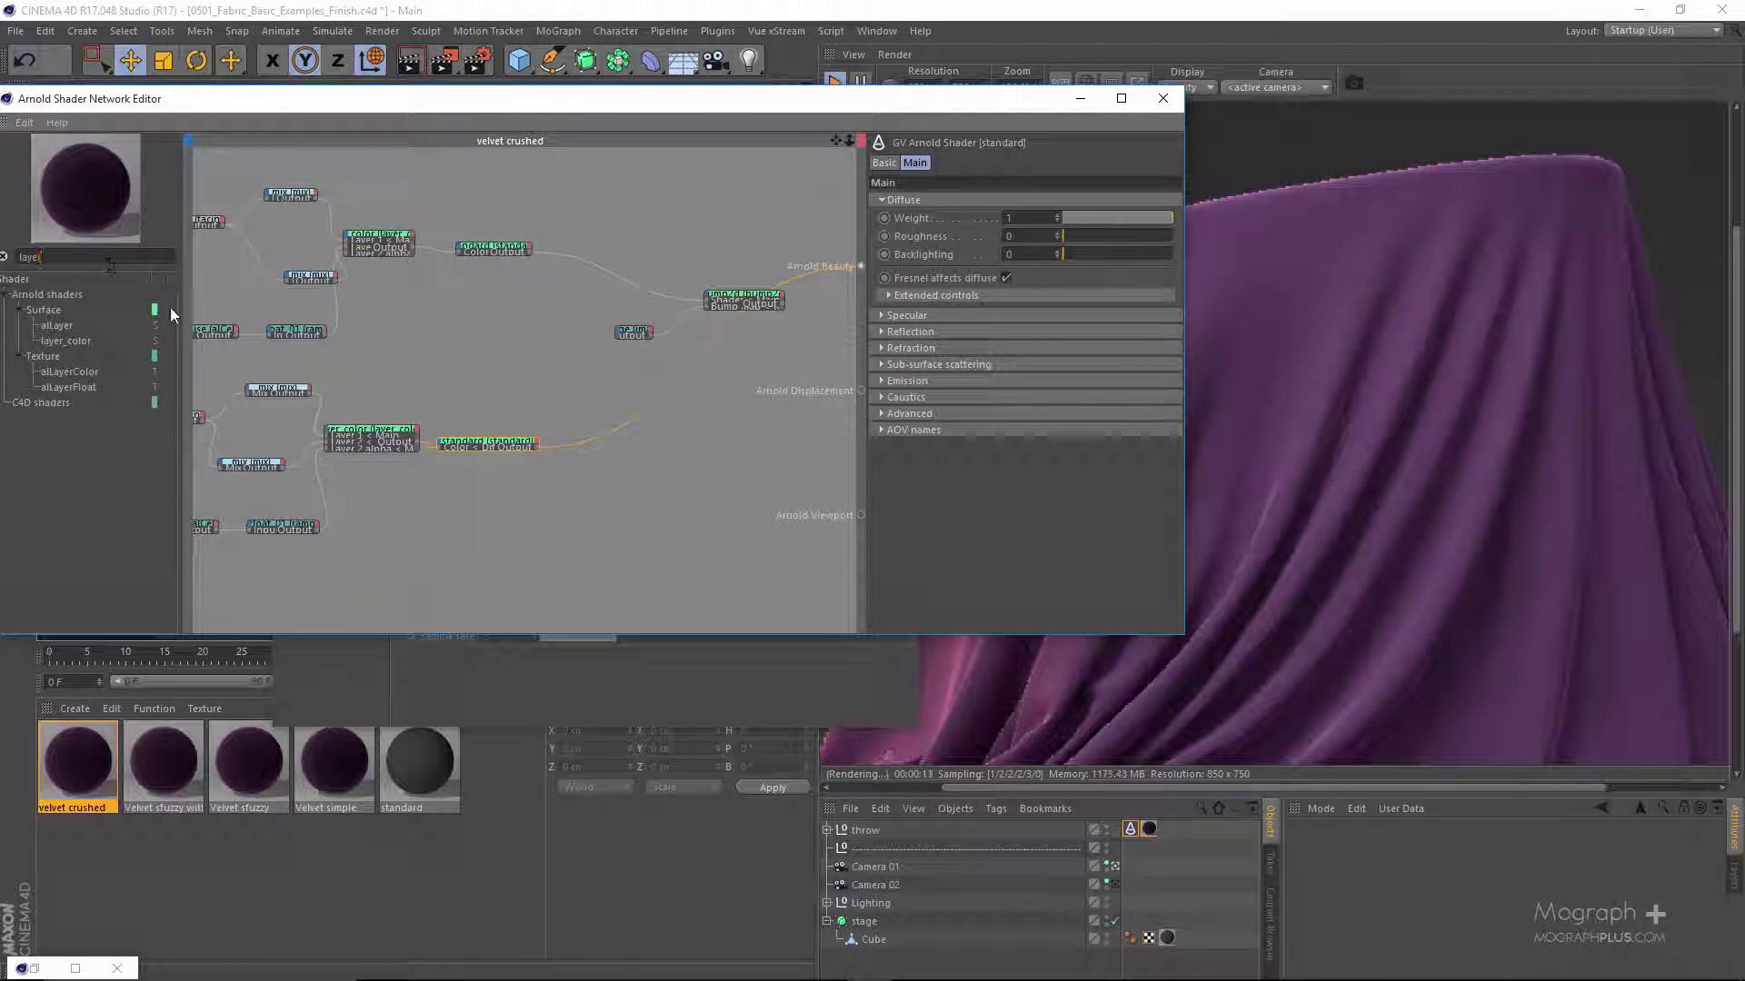
pyautogui.moveTo(106, 337); pyautogui.dragTo(536, 350)
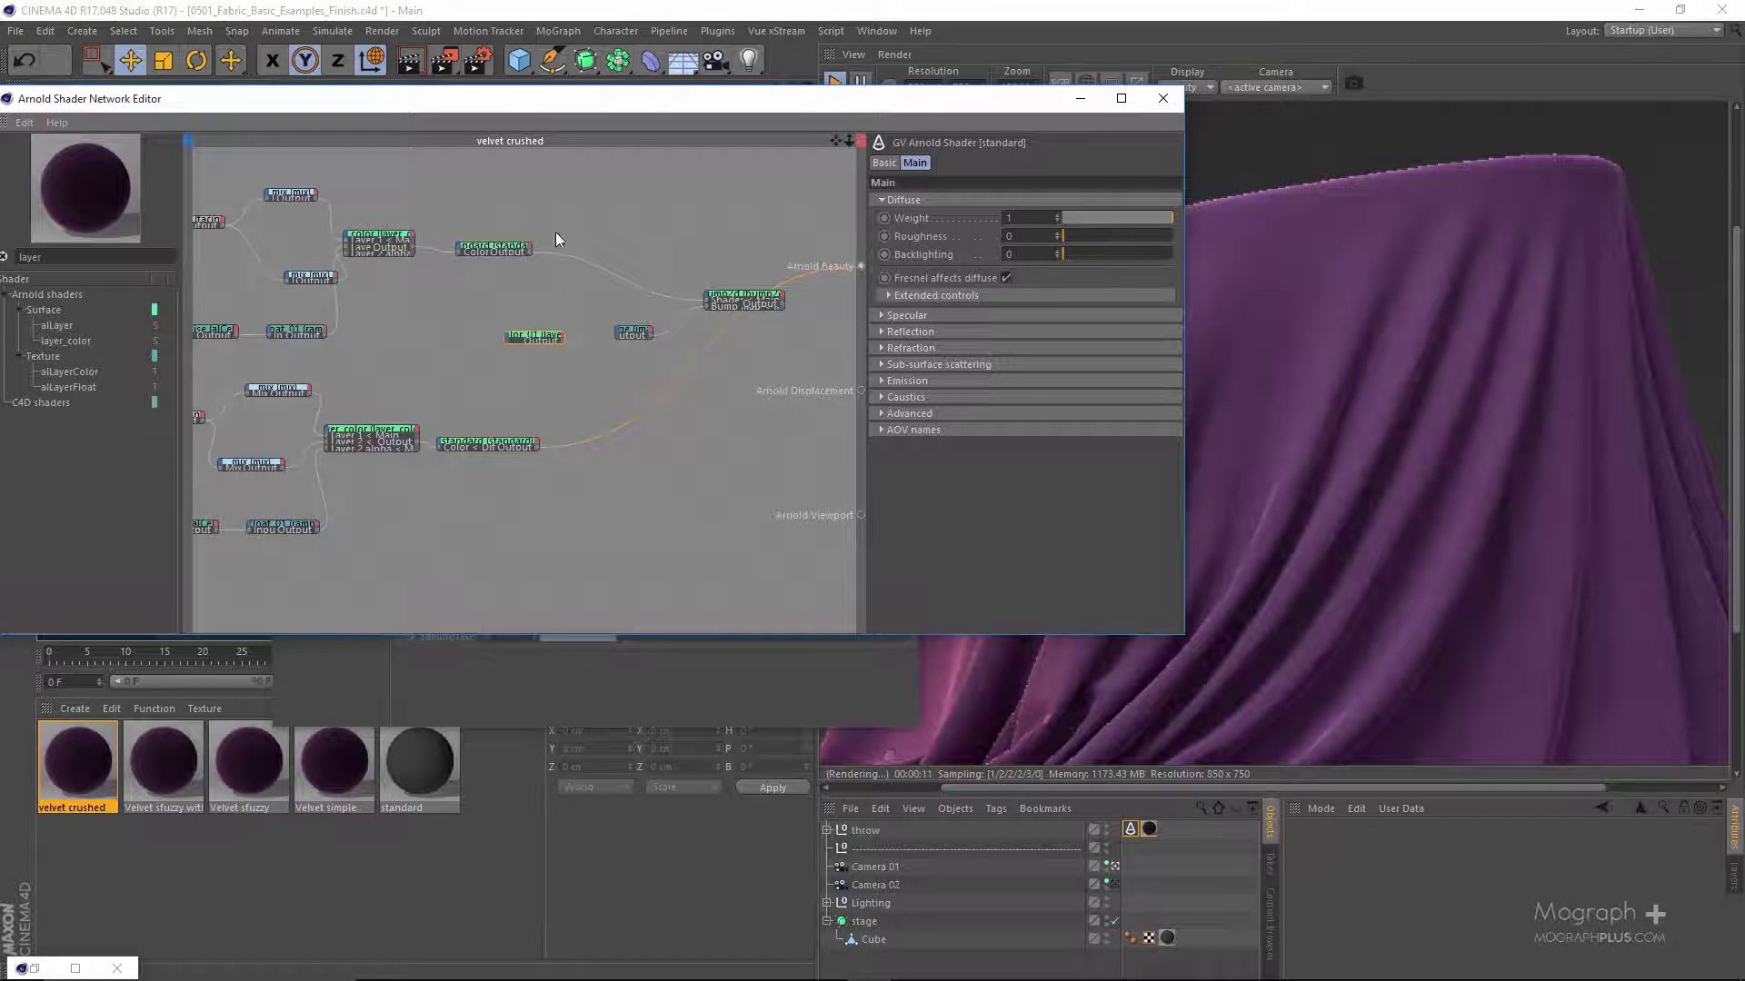
pyautogui.doubleClick(560, 104)
pyautogui.scroll(3, 641, 496)
pyautogui.keyDown('alt'); pyautogui.moveTo(642, 496); pyautogui.dragTo(799, 458, button='middle'); pyautogui.keyUp('alt')
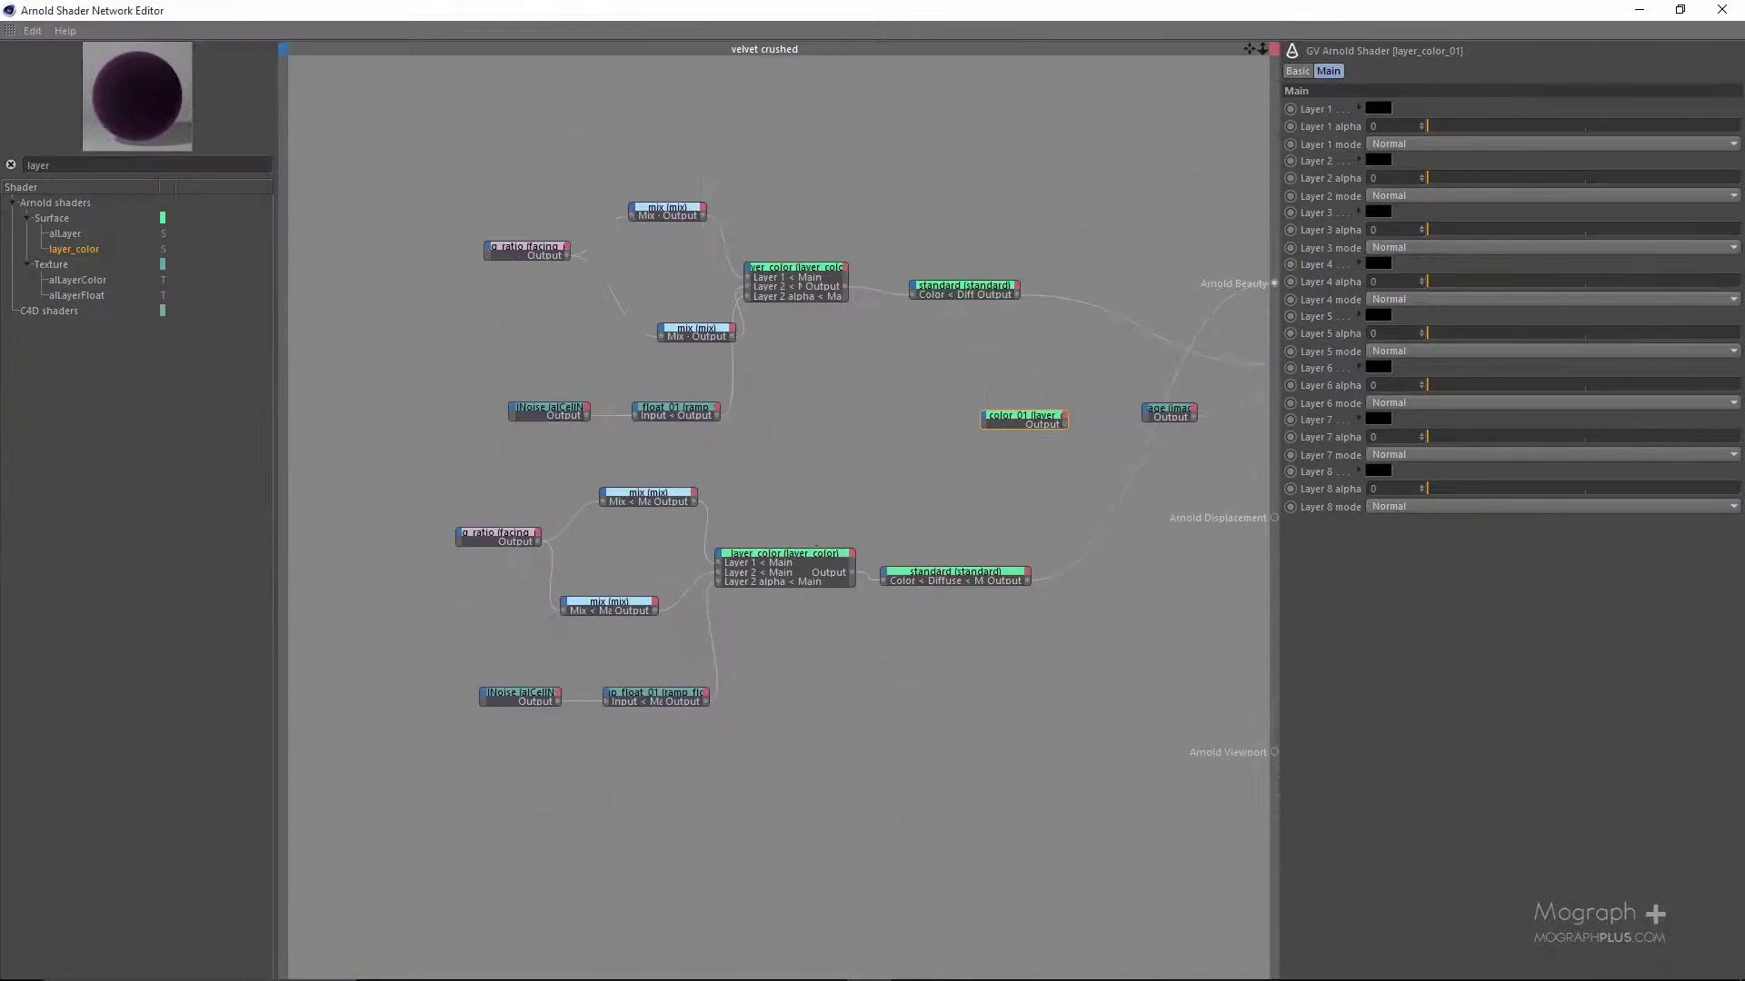
# - Feed both duplicated mix nodes from the original facing_ratio node and delete the duplicated facing_ratio node
pyautogui.scroll(2, 509, 514)
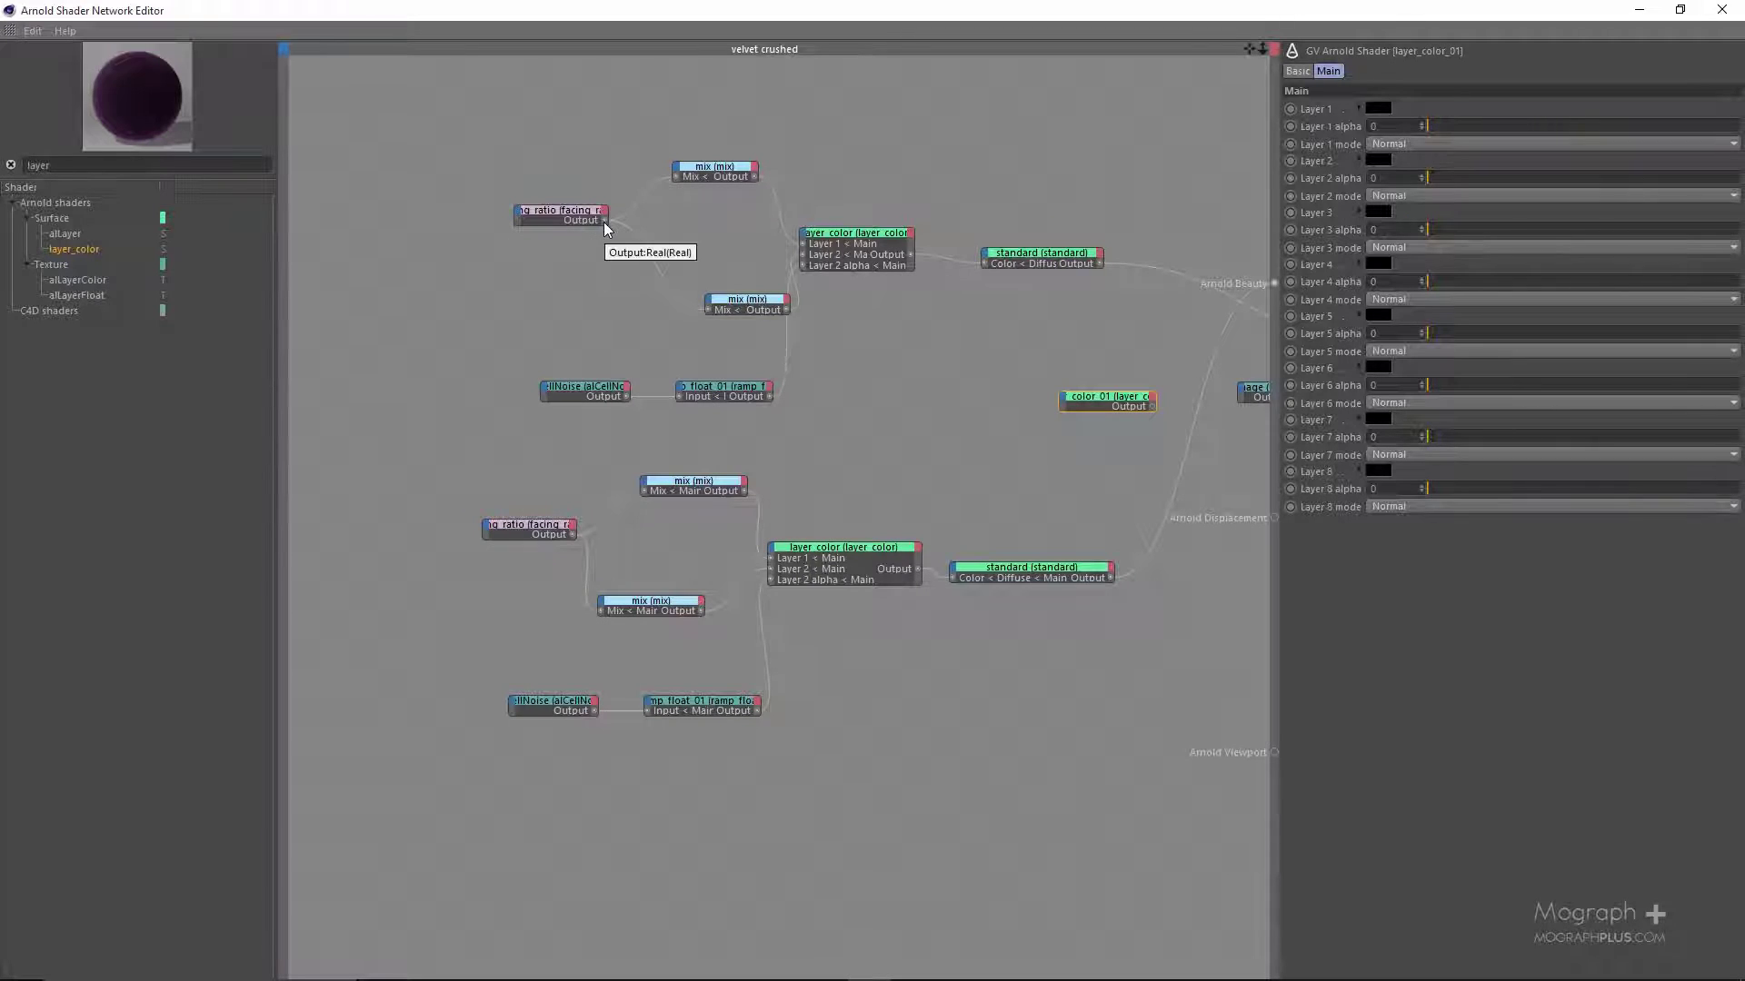
pyautogui.moveTo(603, 222); pyautogui.dragTo(643, 497)
pyautogui.moveTo(601, 618); pyautogui.dragTo(605, 221)
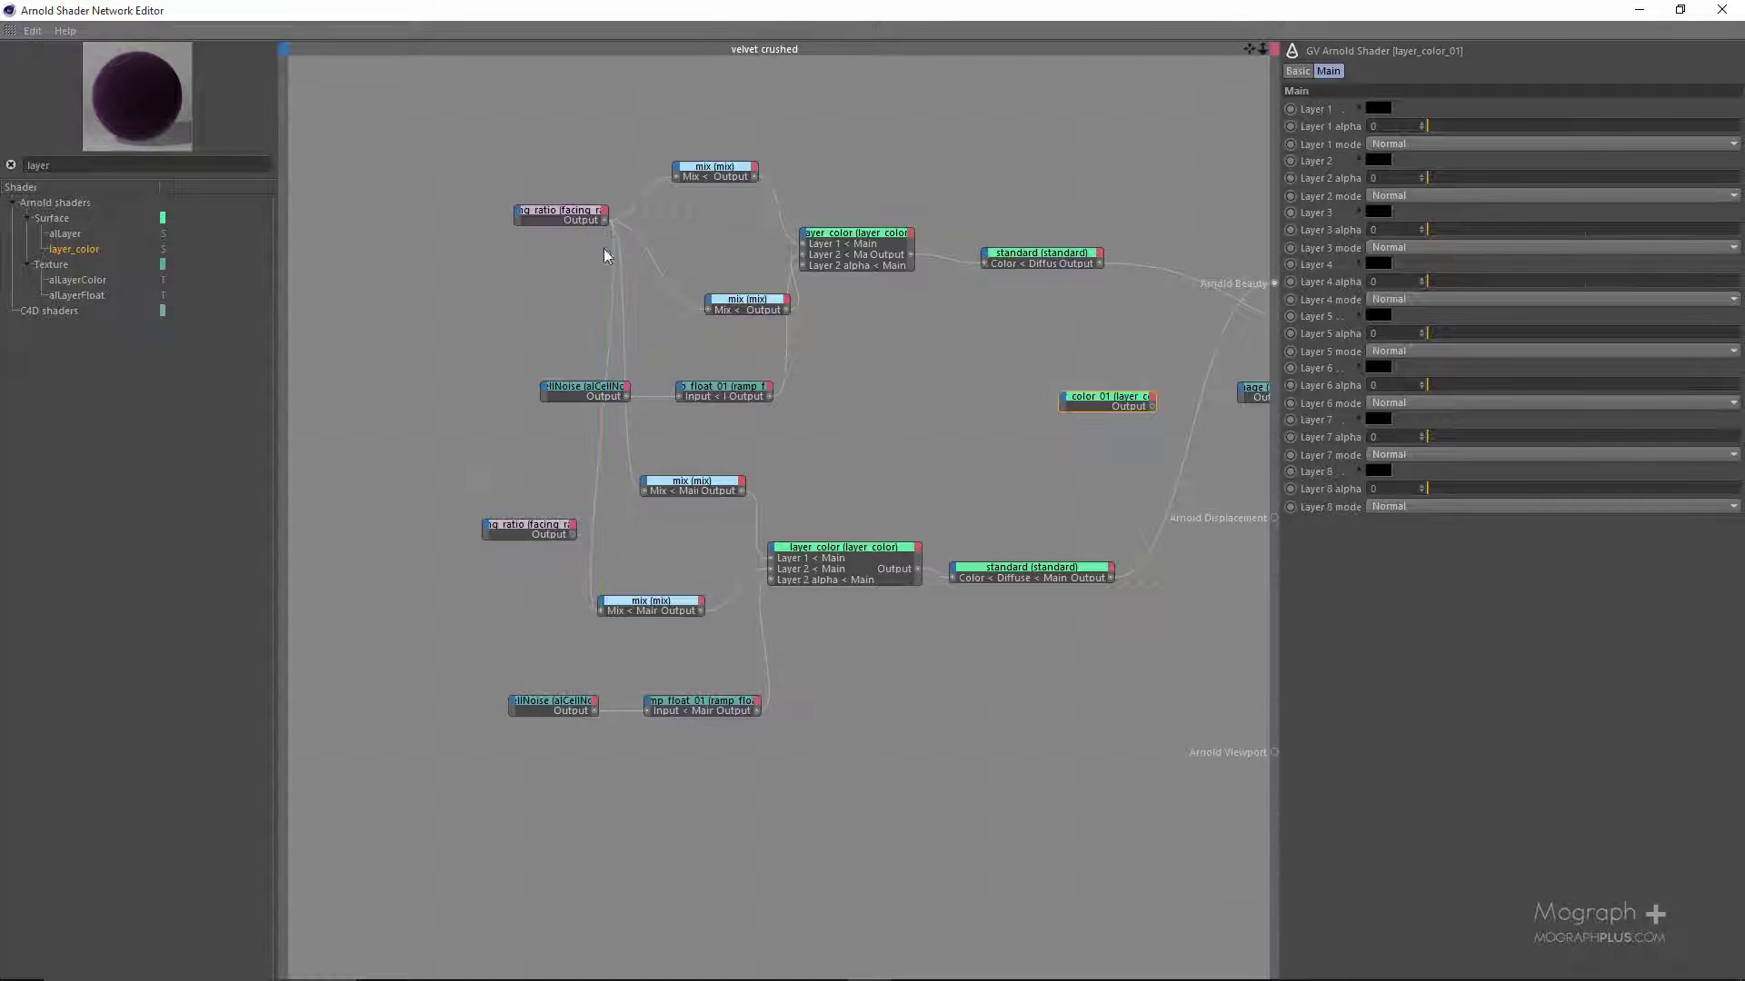
pyautogui.click(525, 531)
pyautogui.press('Delete')
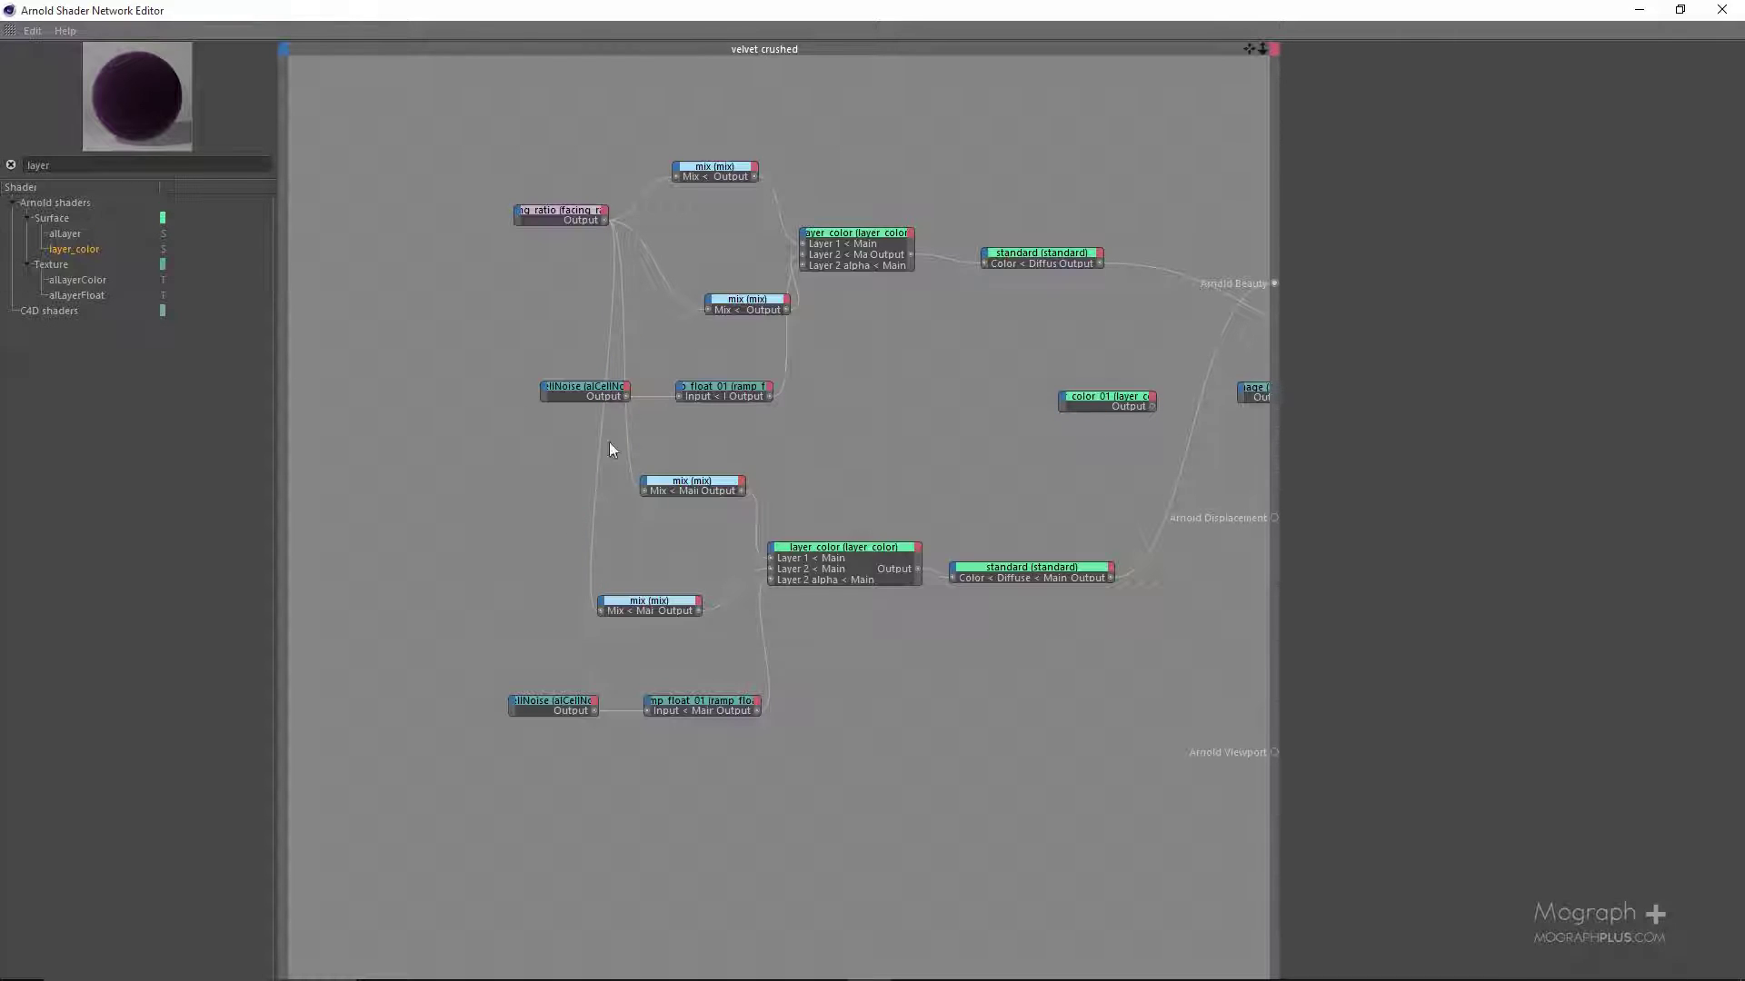
# - Move the original alCellNoise aside, connect it to the duplicated ramp_float input, and delete the duplicated alCellNoise
pyautogui.moveTo(587, 384); pyautogui.dragTo(460, 373)
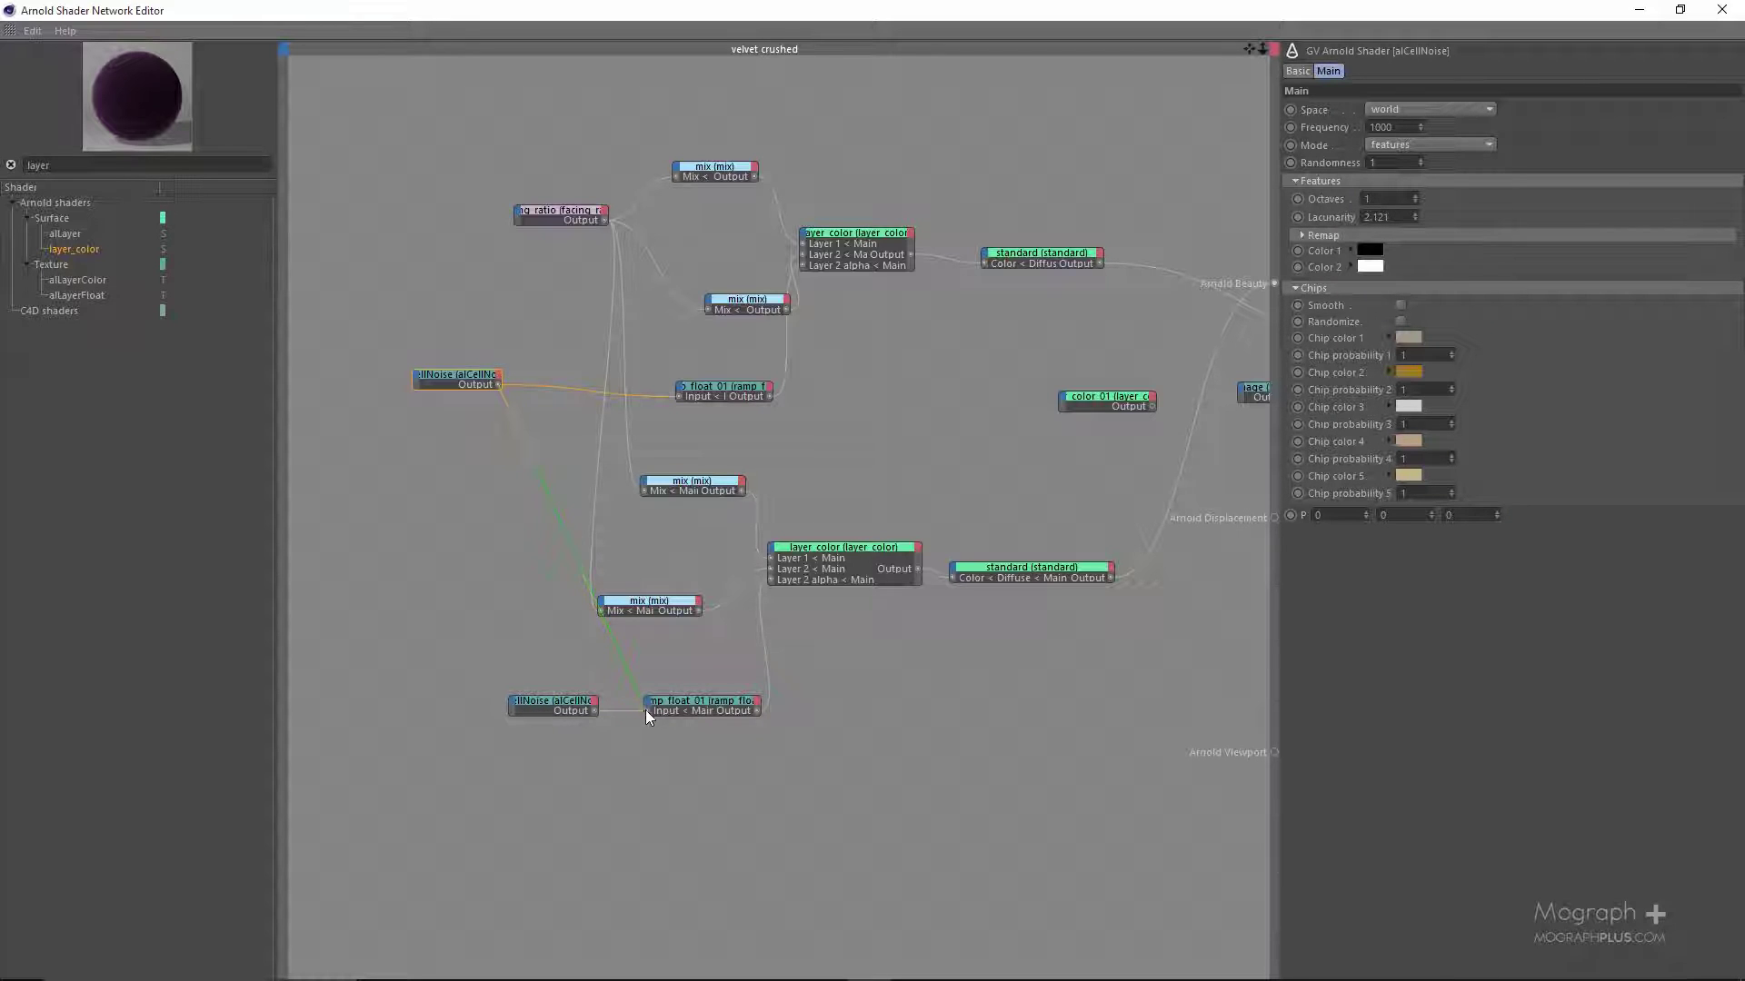
pyautogui.moveTo(645, 711); pyautogui.dragTo(645, 711)
pyautogui.moveTo(536, 632); pyautogui.dragTo(540, 754)
pyautogui.press('Delete')
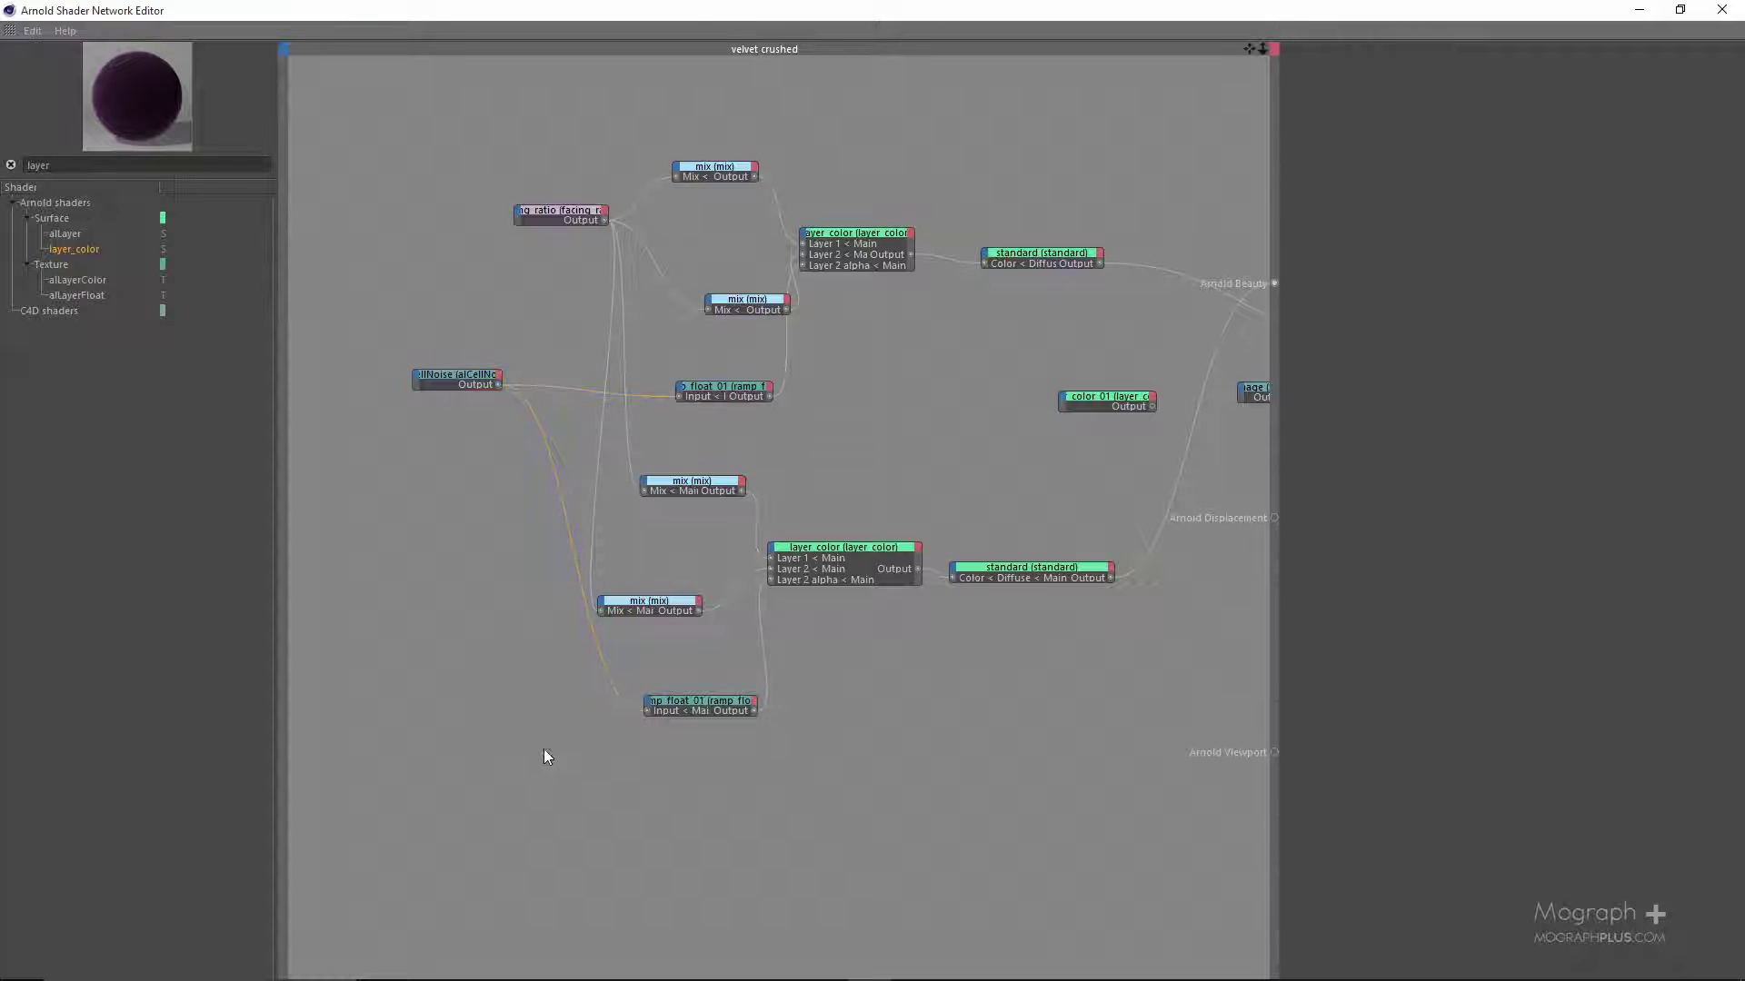
# - Connect the original standard shader to Layer 1 of layer_color_01 and the duplicated standard shader to Layer 2
pyautogui.moveTo(918, 204); pyautogui.dragTo(686, 110, button='middle')
pyautogui.moveTo(1030, 266); pyautogui.dragTo(925, 335, button='middle')
pyautogui.scroll(1, 925, 336)
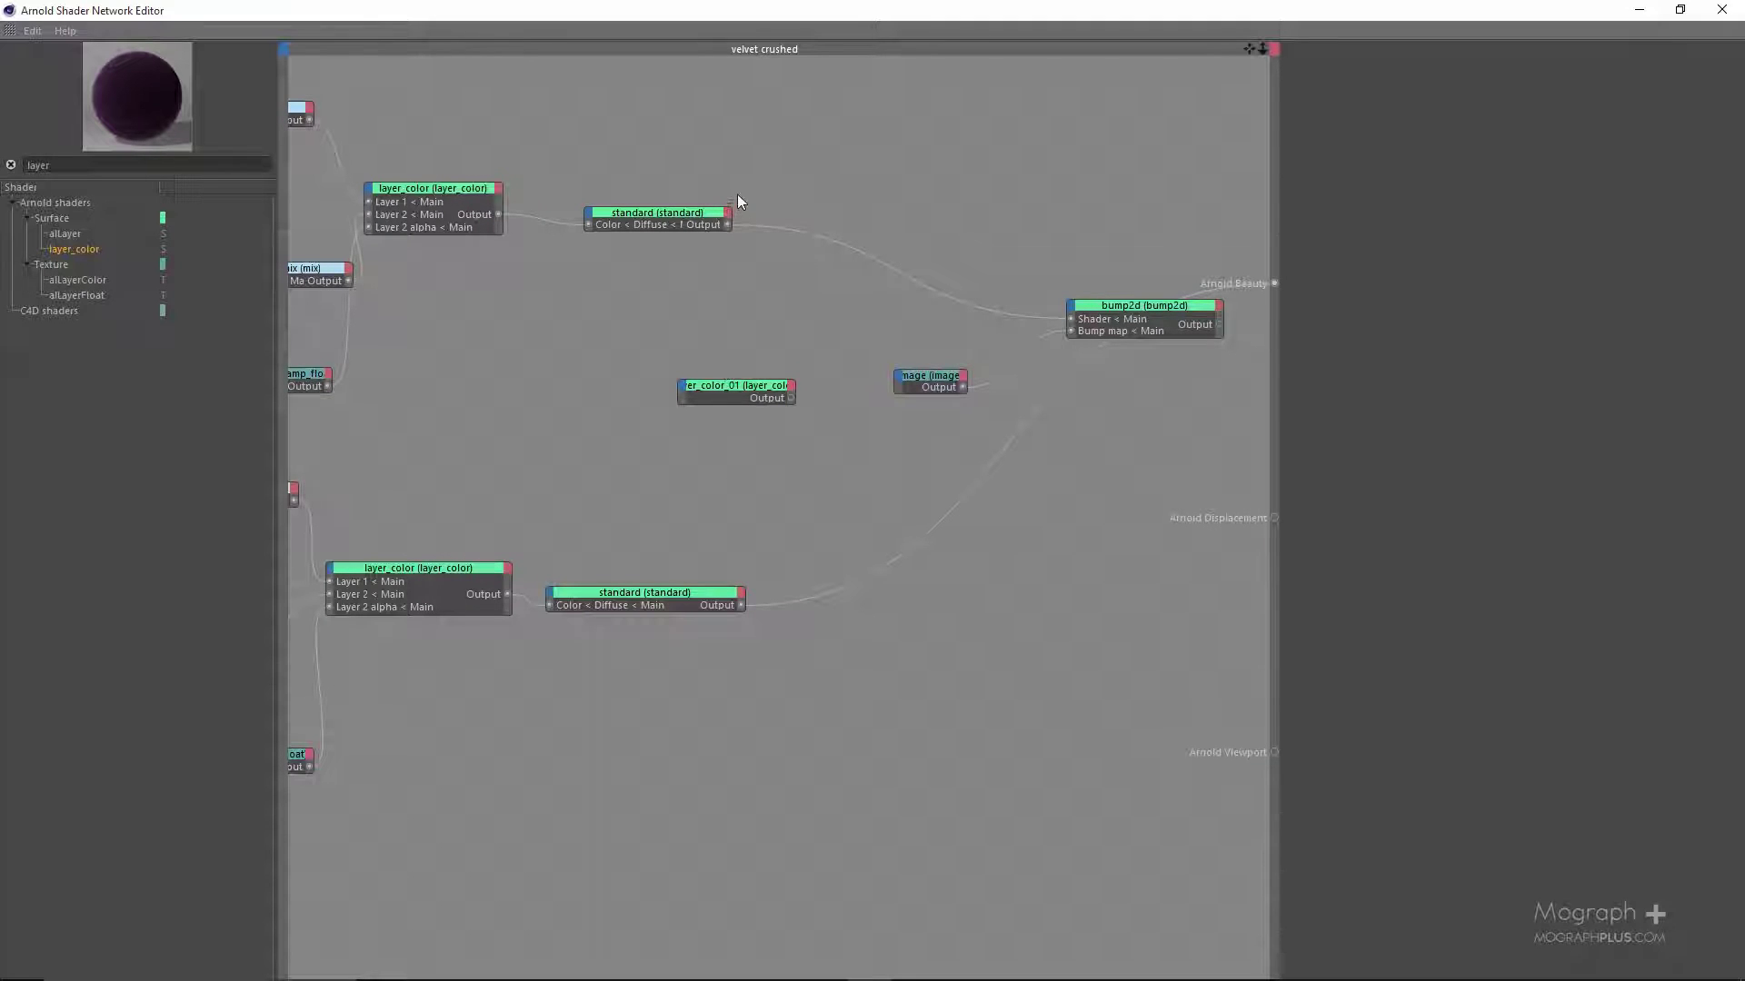
pyautogui.moveTo(684, 365); pyautogui.dragTo(700, 395)
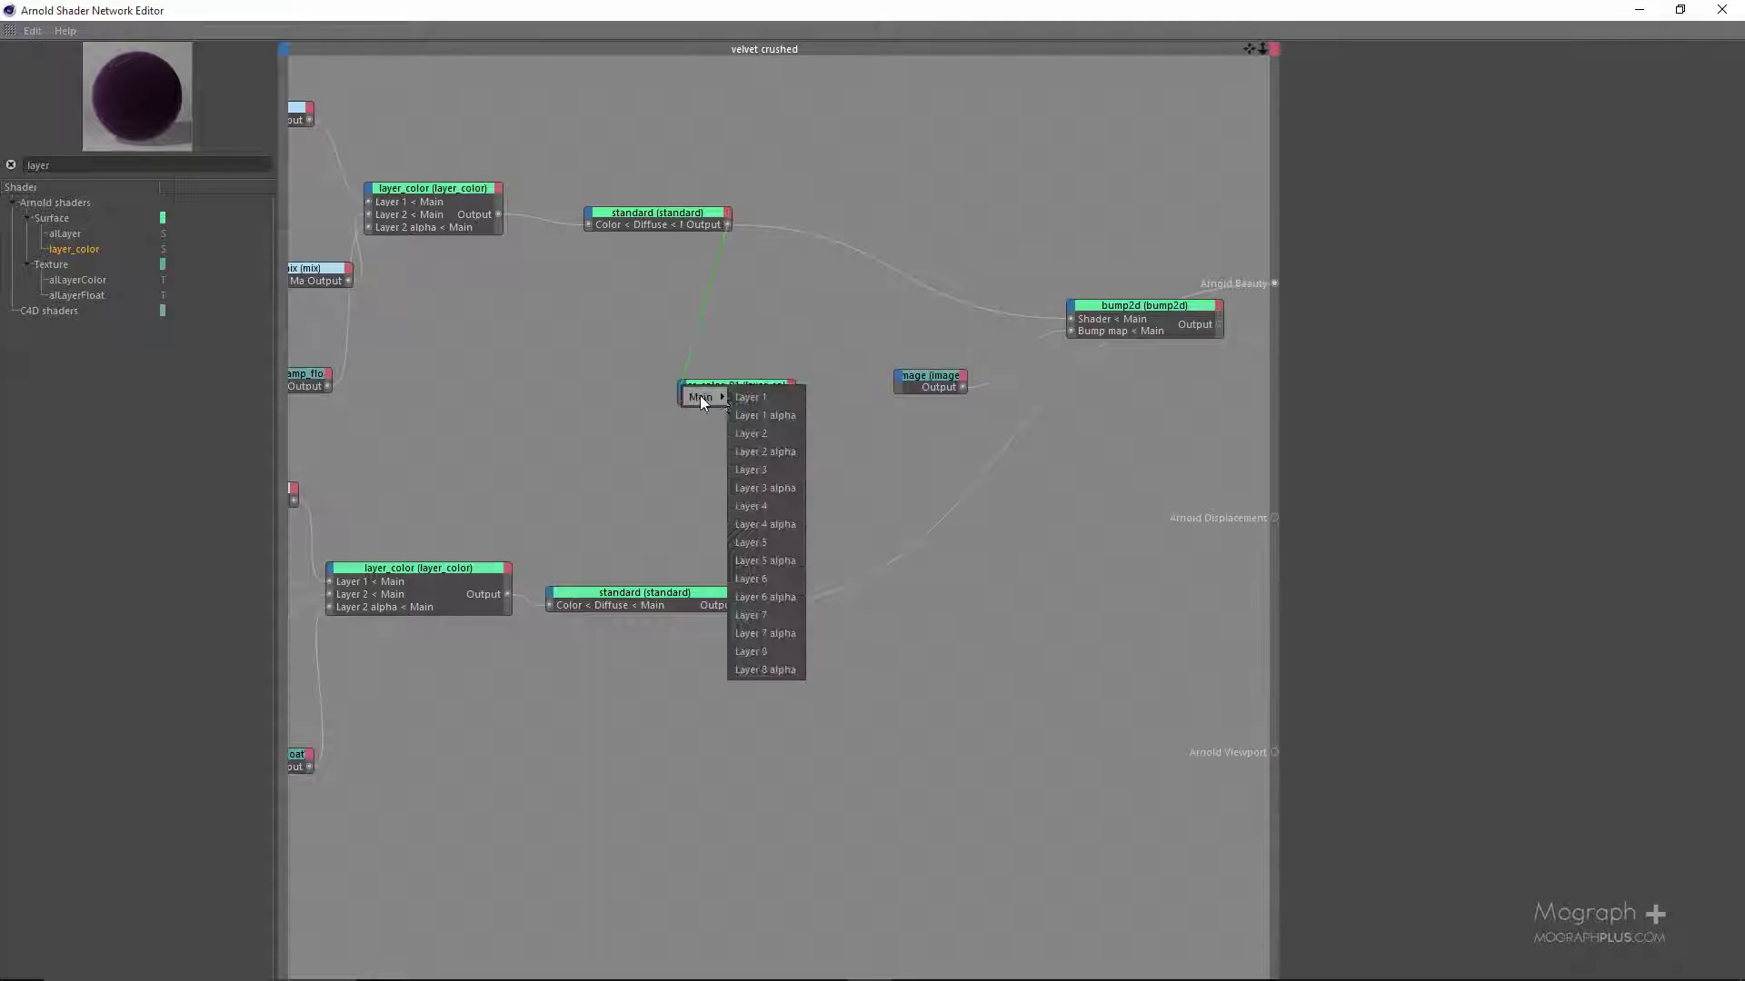
pyautogui.click(749, 396)
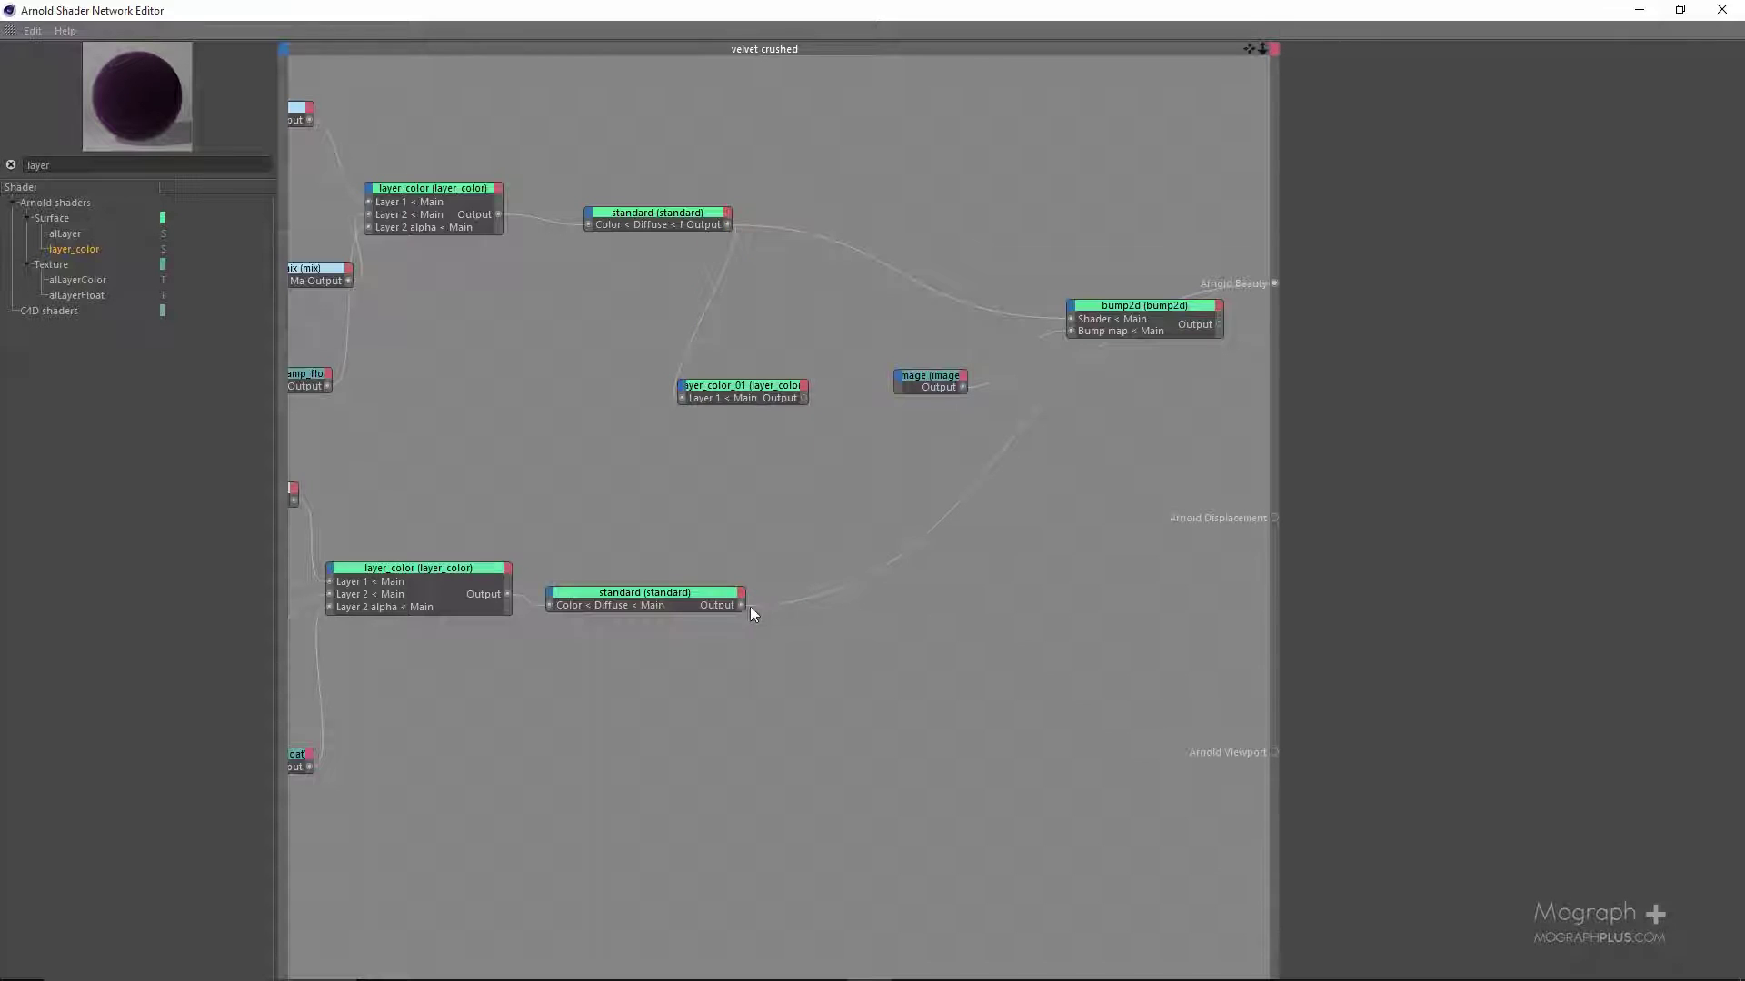
pyautogui.moveTo(742, 605); pyautogui.dragTo(684, 391)
pyautogui.click(748, 407)
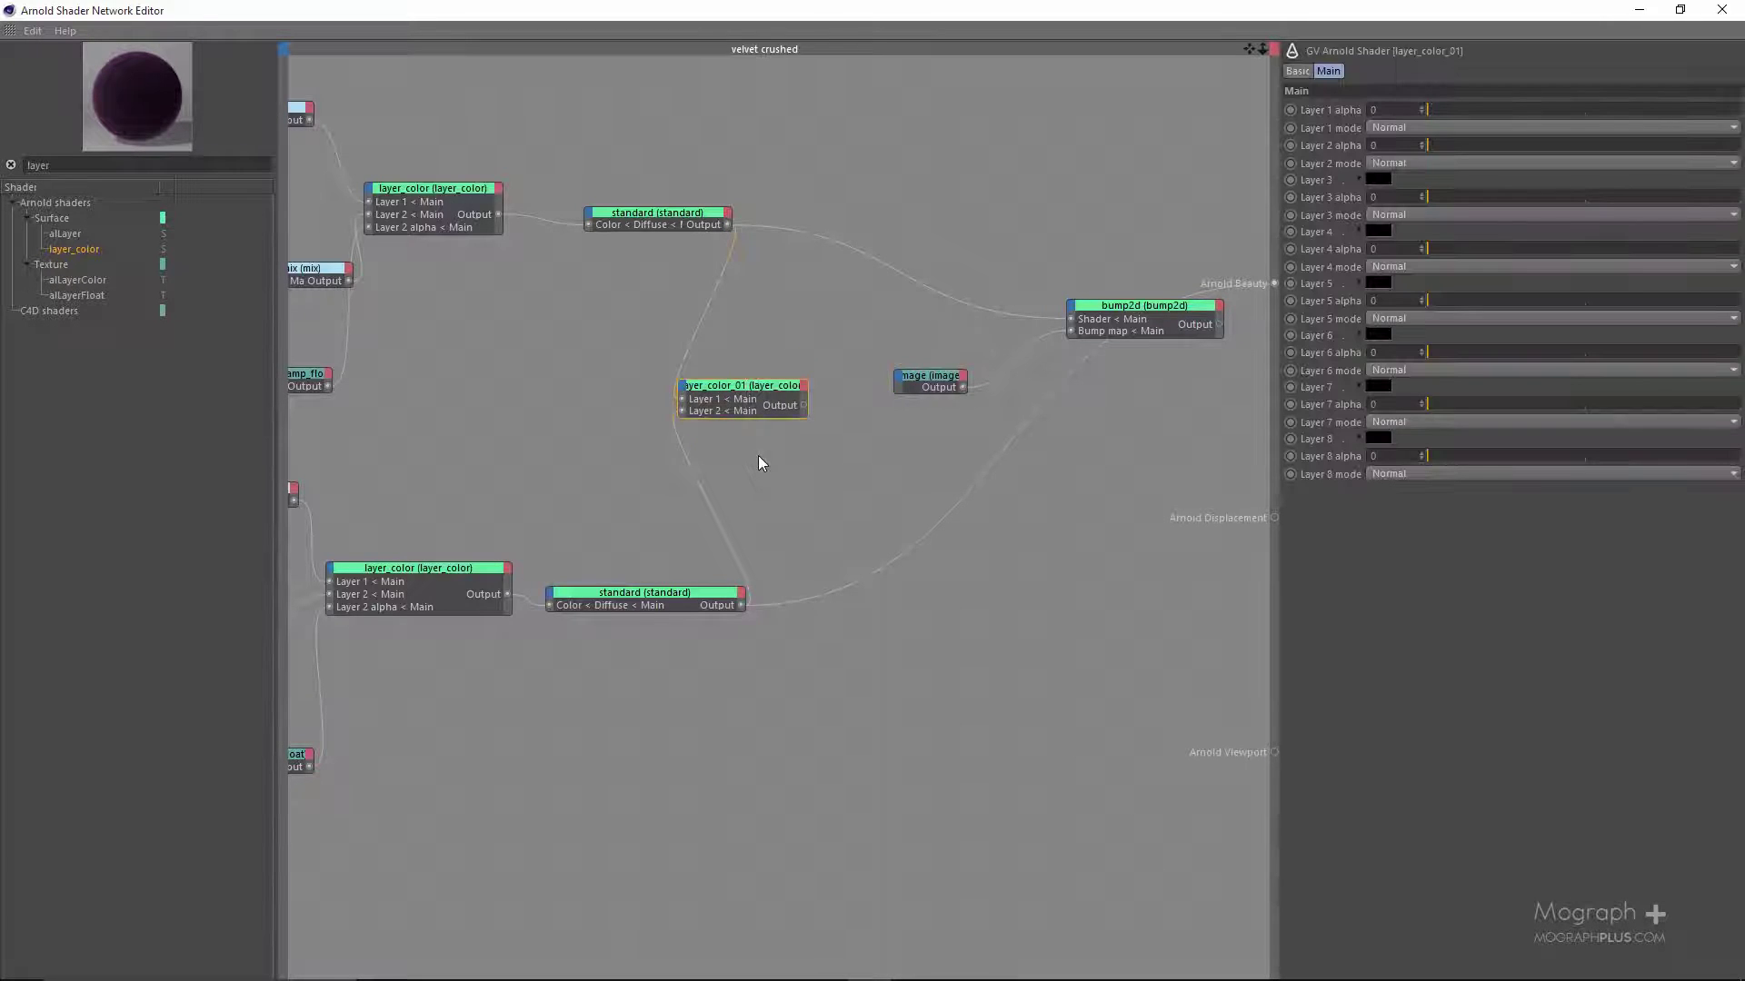
# - Connect layer_color_01 to Arnold Beauty, set its Layer 1 alpha to 1, and restore the editor beside the render
pyautogui.moveTo(803, 406); pyautogui.dragTo(1274, 284)
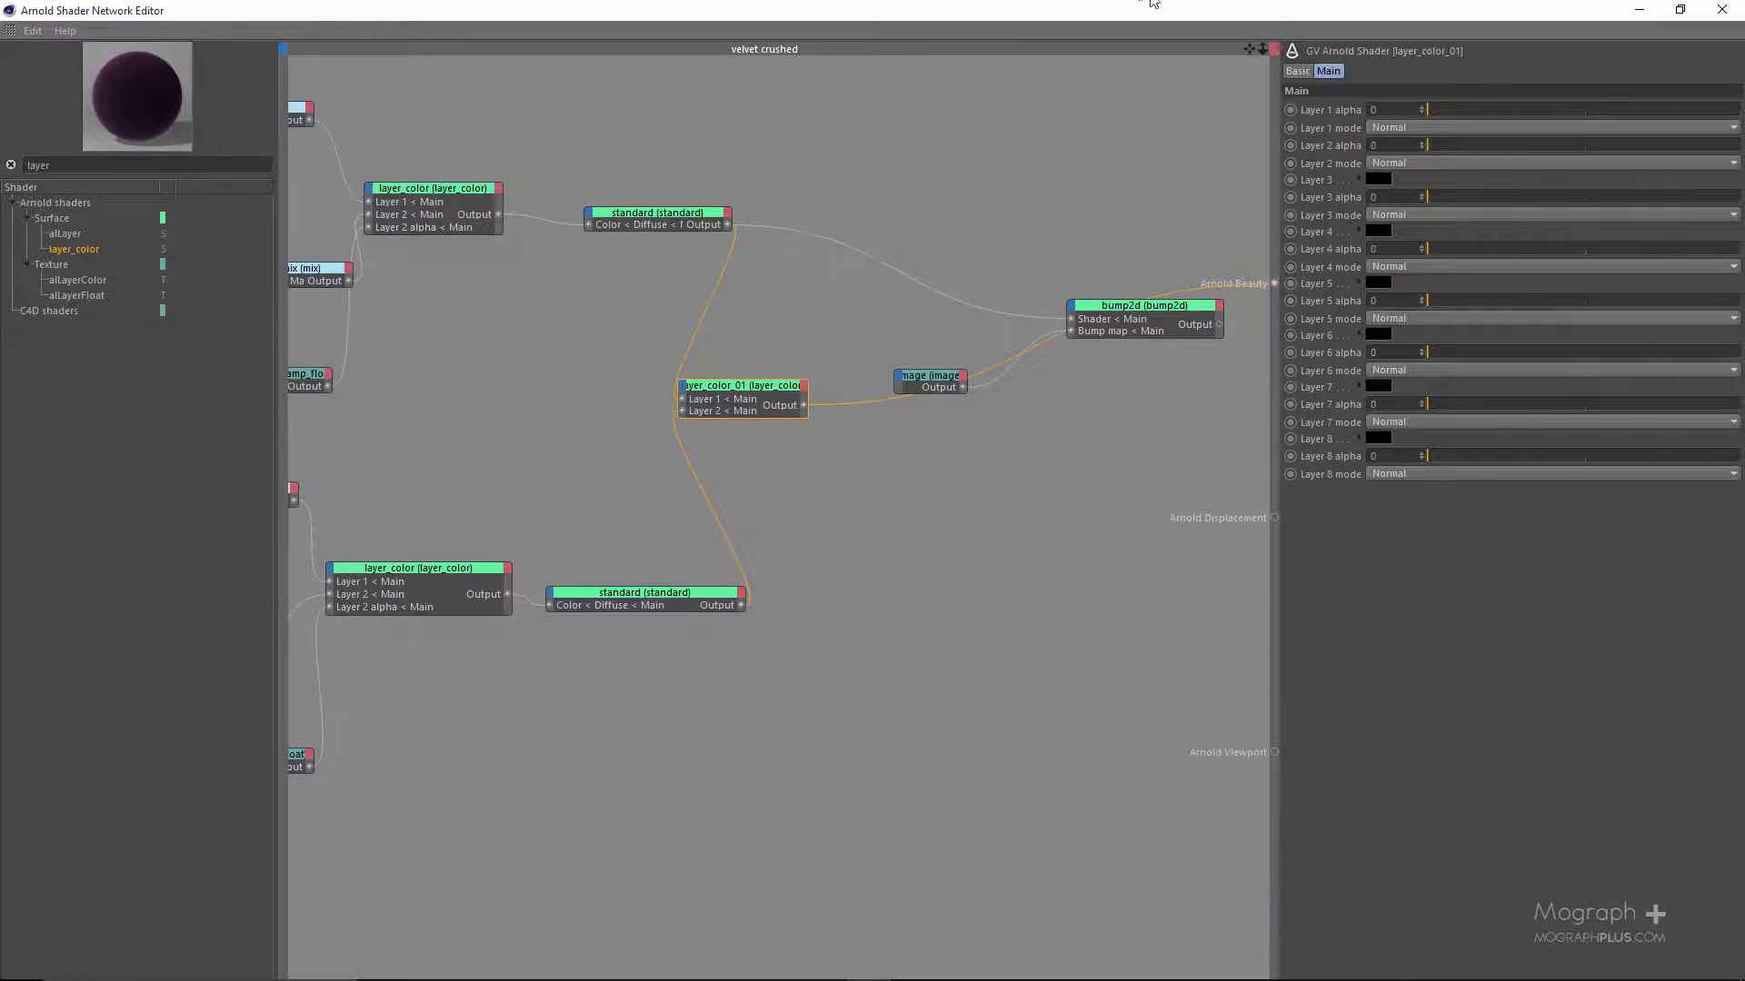
pyautogui.moveTo(1150, 4); pyautogui.dragTo(521, 167)
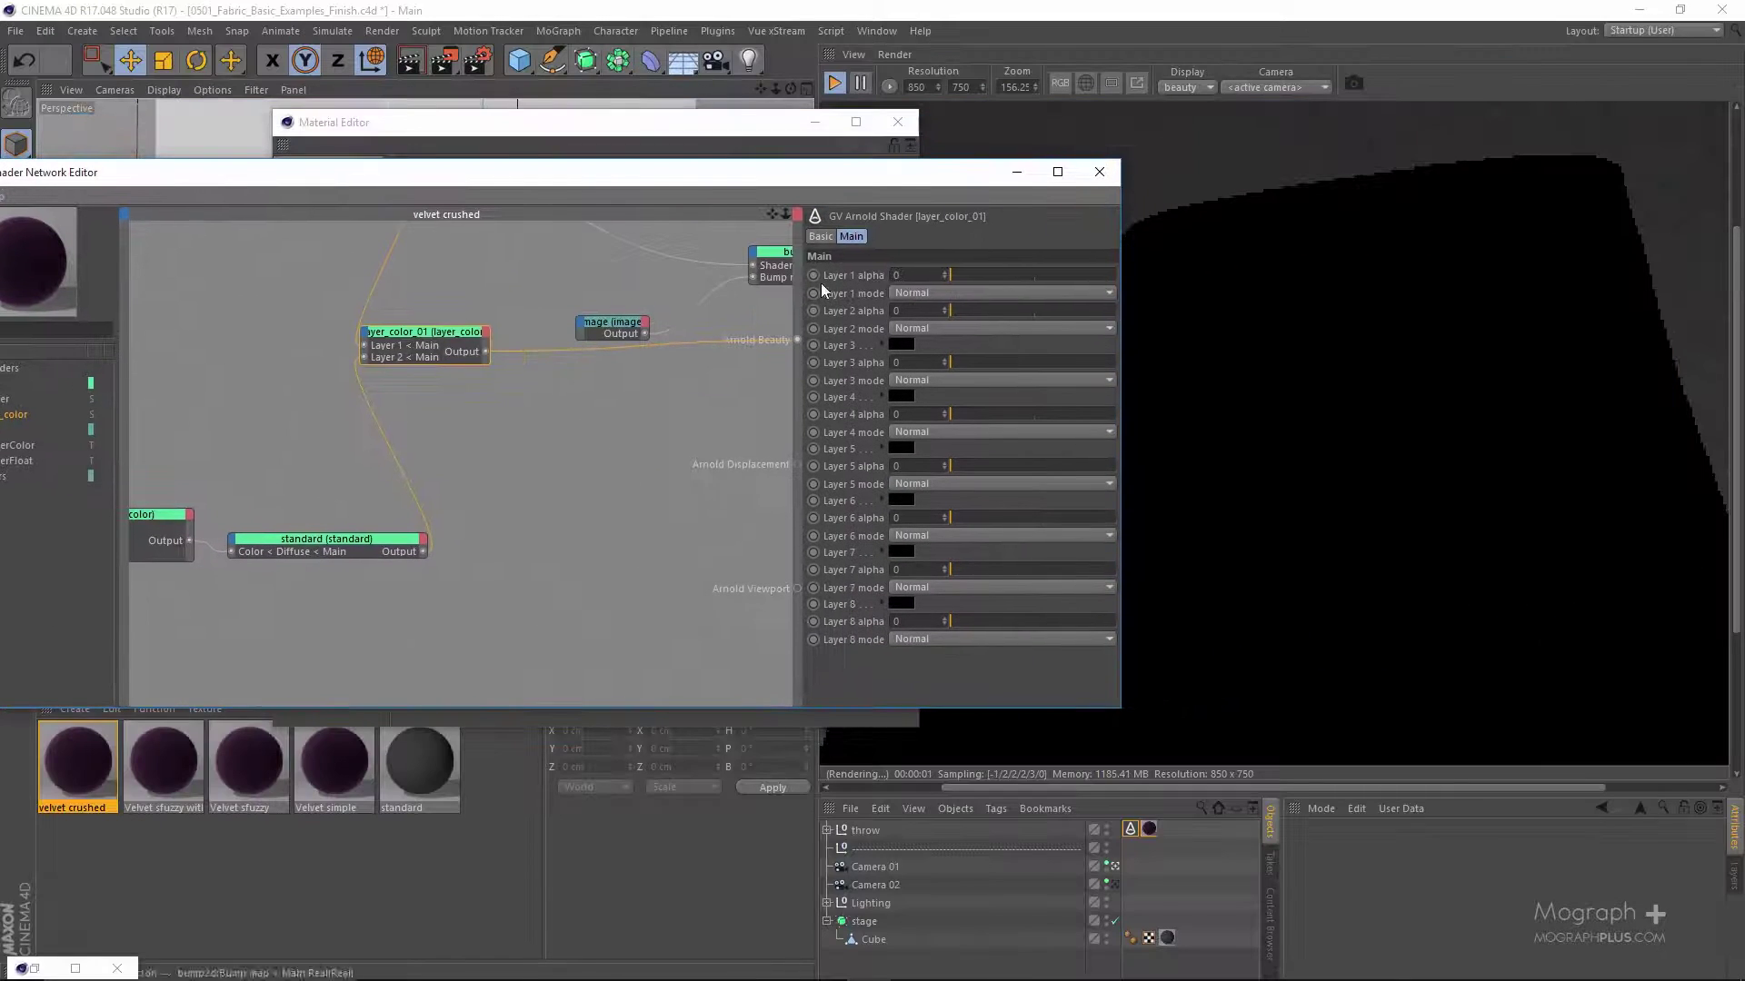
pyautogui.moveTo(1021, 278); pyautogui.dragTo(1209, 286)
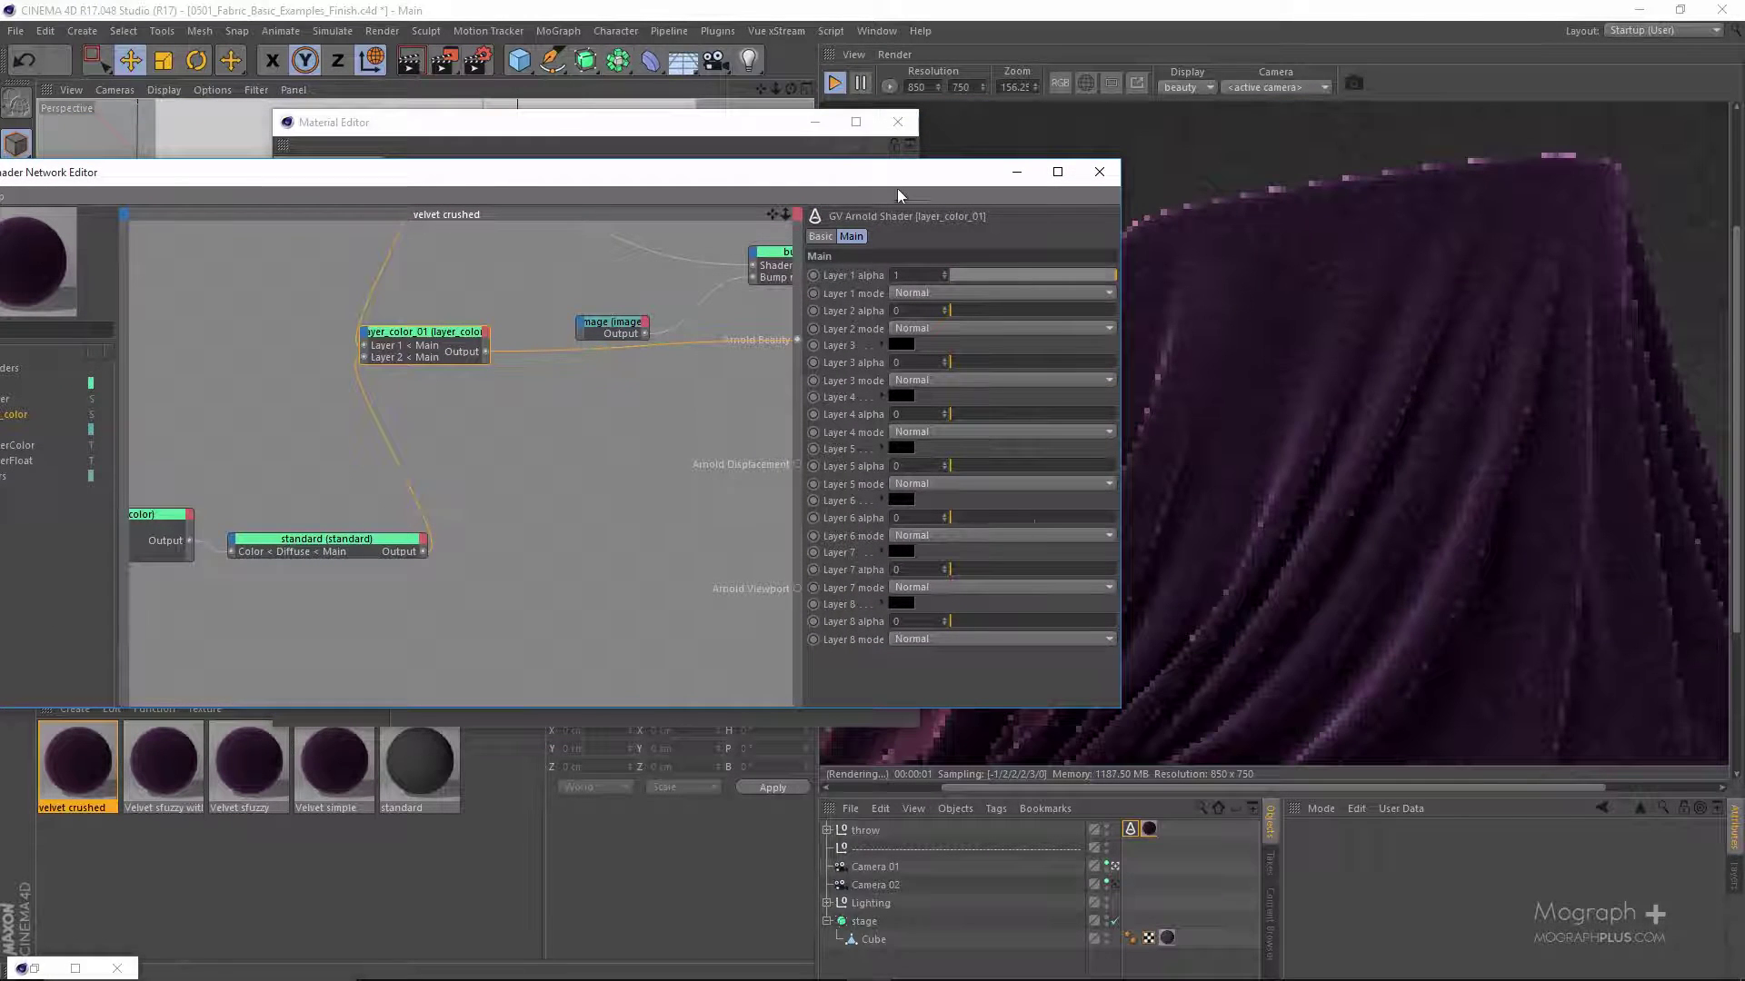
pyautogui.moveTo(892, 173); pyautogui.dragTo(940, 106)
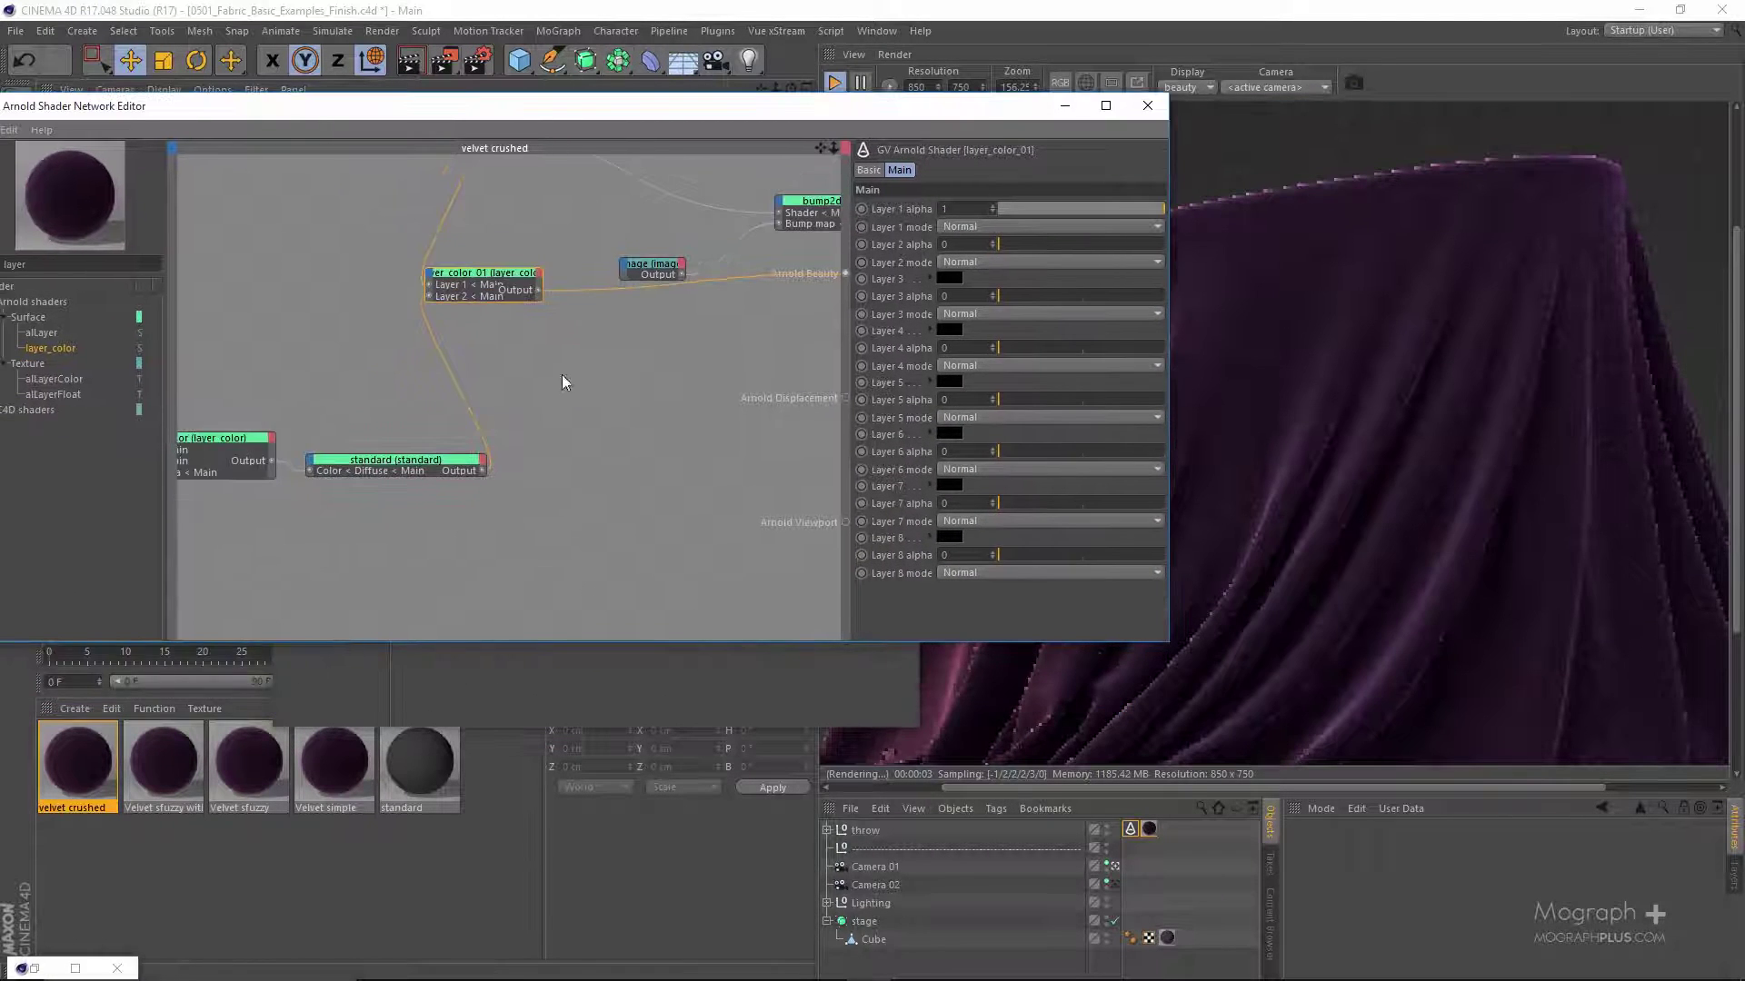
pyautogui.moveTo(635, 106); pyautogui.dragTo(834, 110)
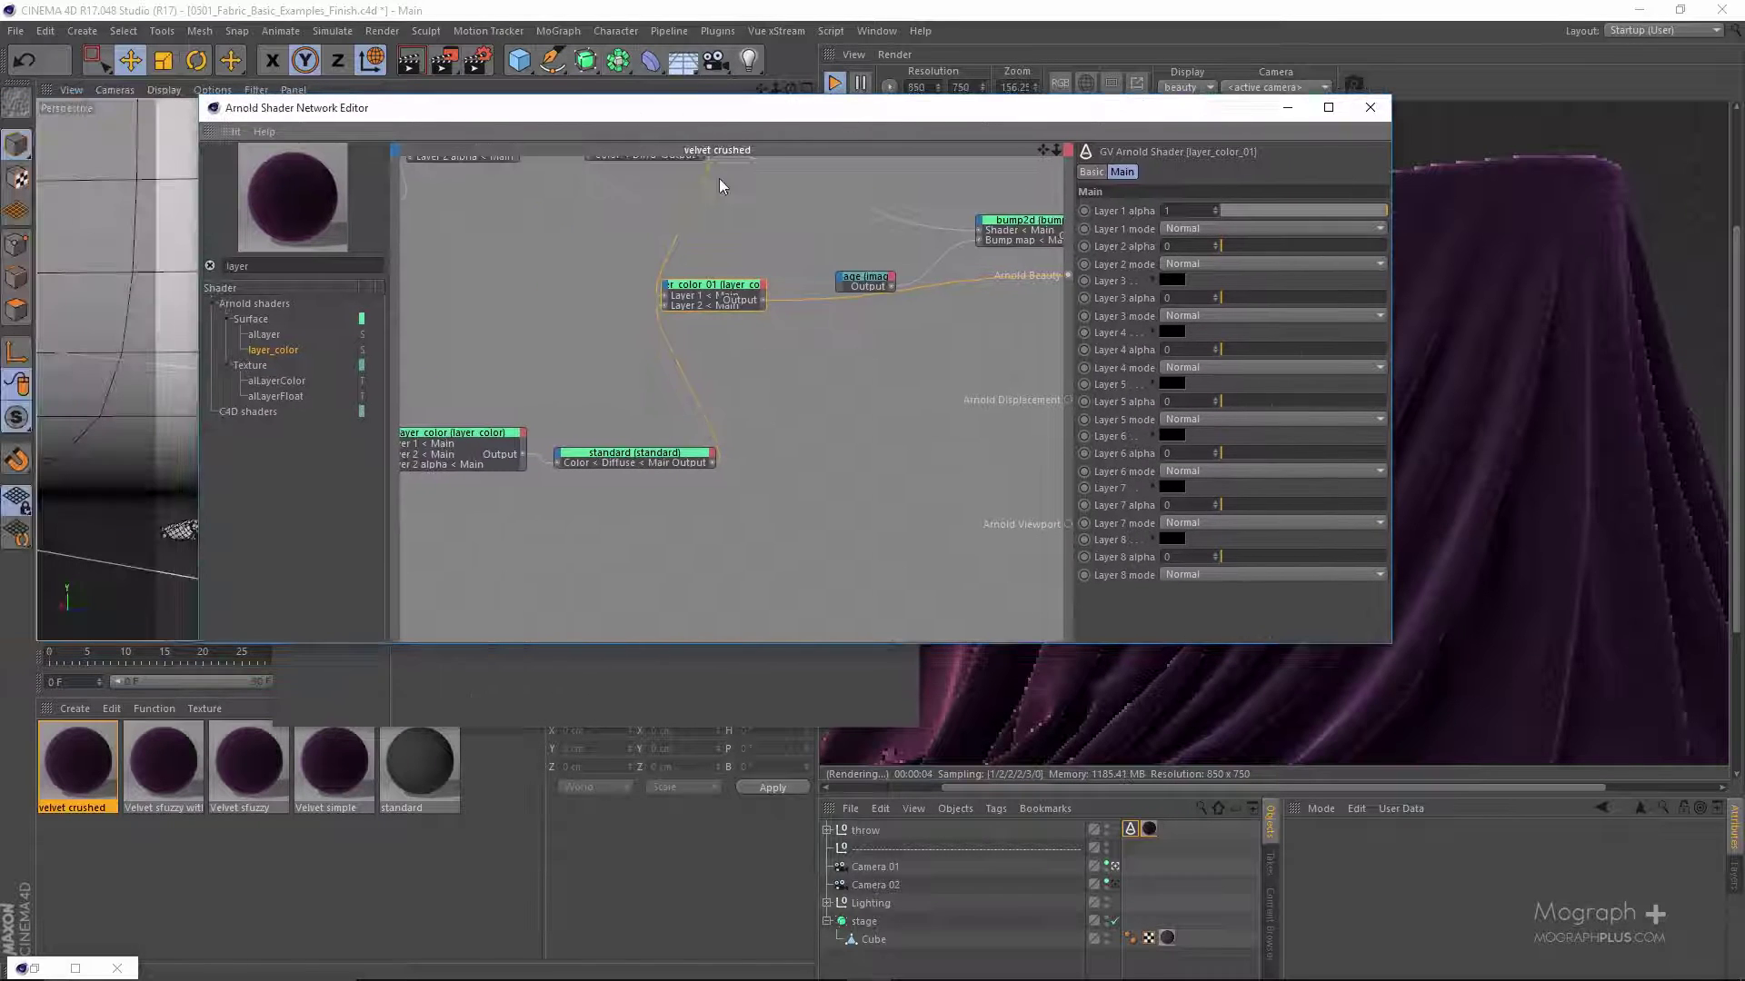
# - Find the image shader and add a new image node to the network near layer_color_01
pyautogui.doubleClick(284, 267)
pyautogui.write('im')
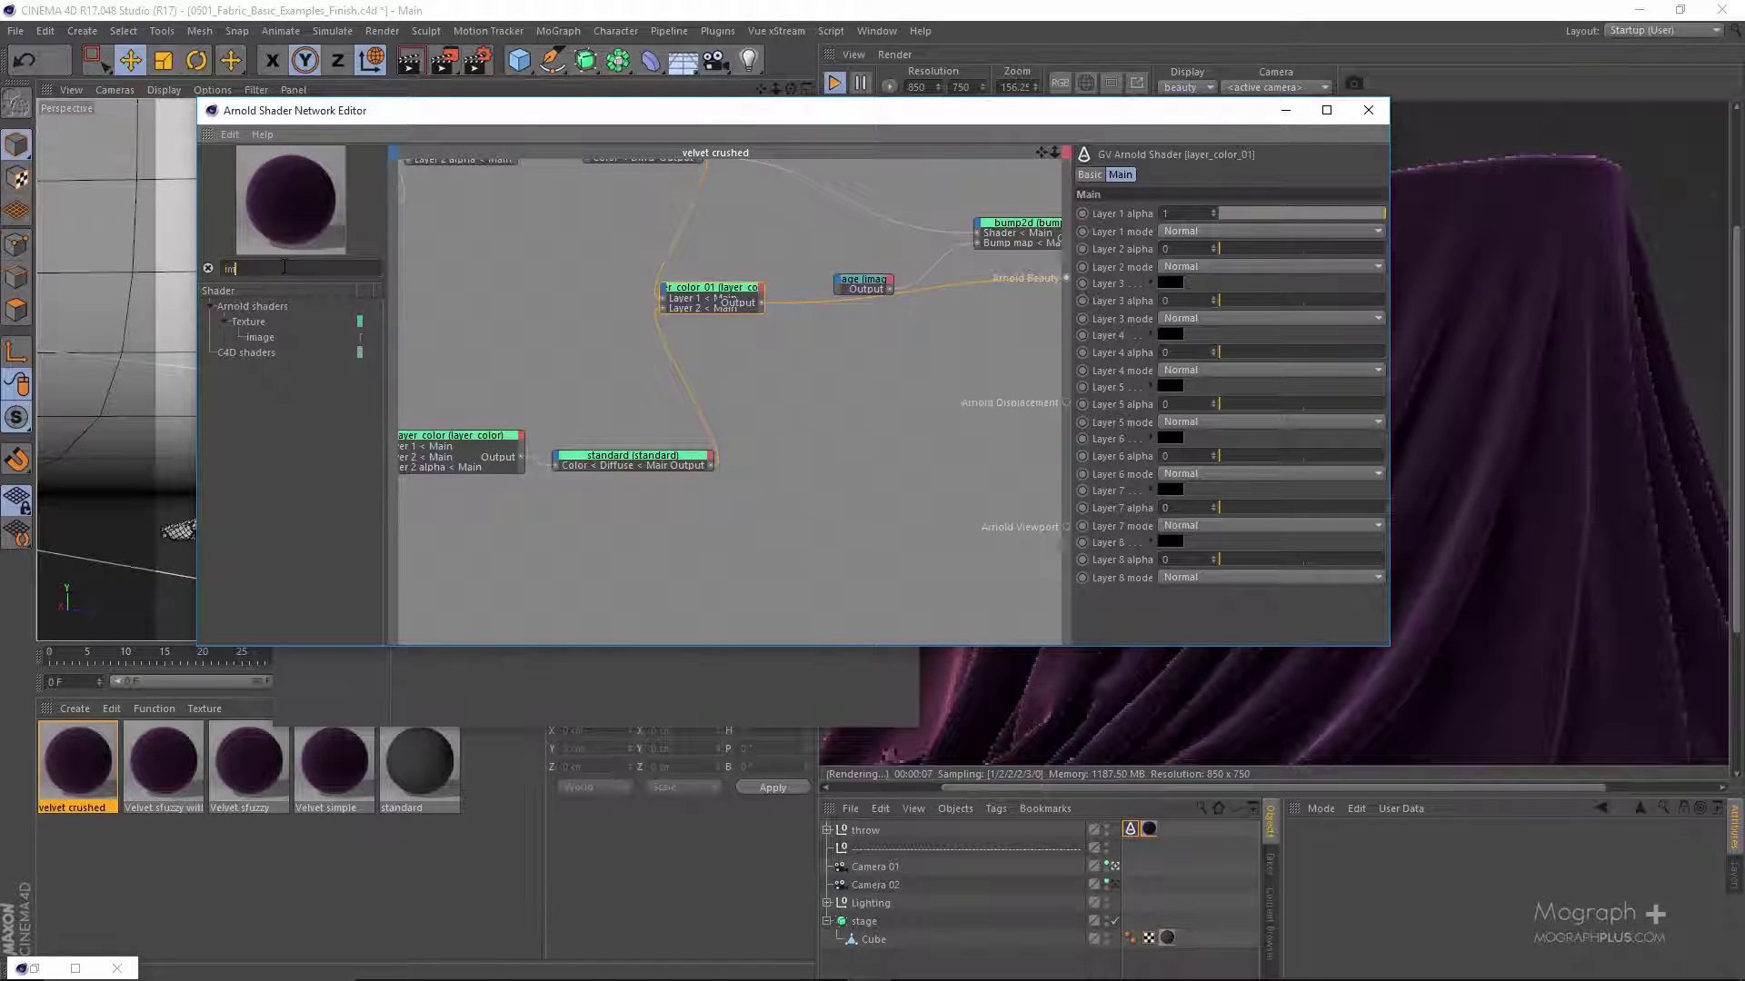
pyautogui.write('age')
pyautogui.moveTo(261, 338); pyautogui.dragTo(552, 357)
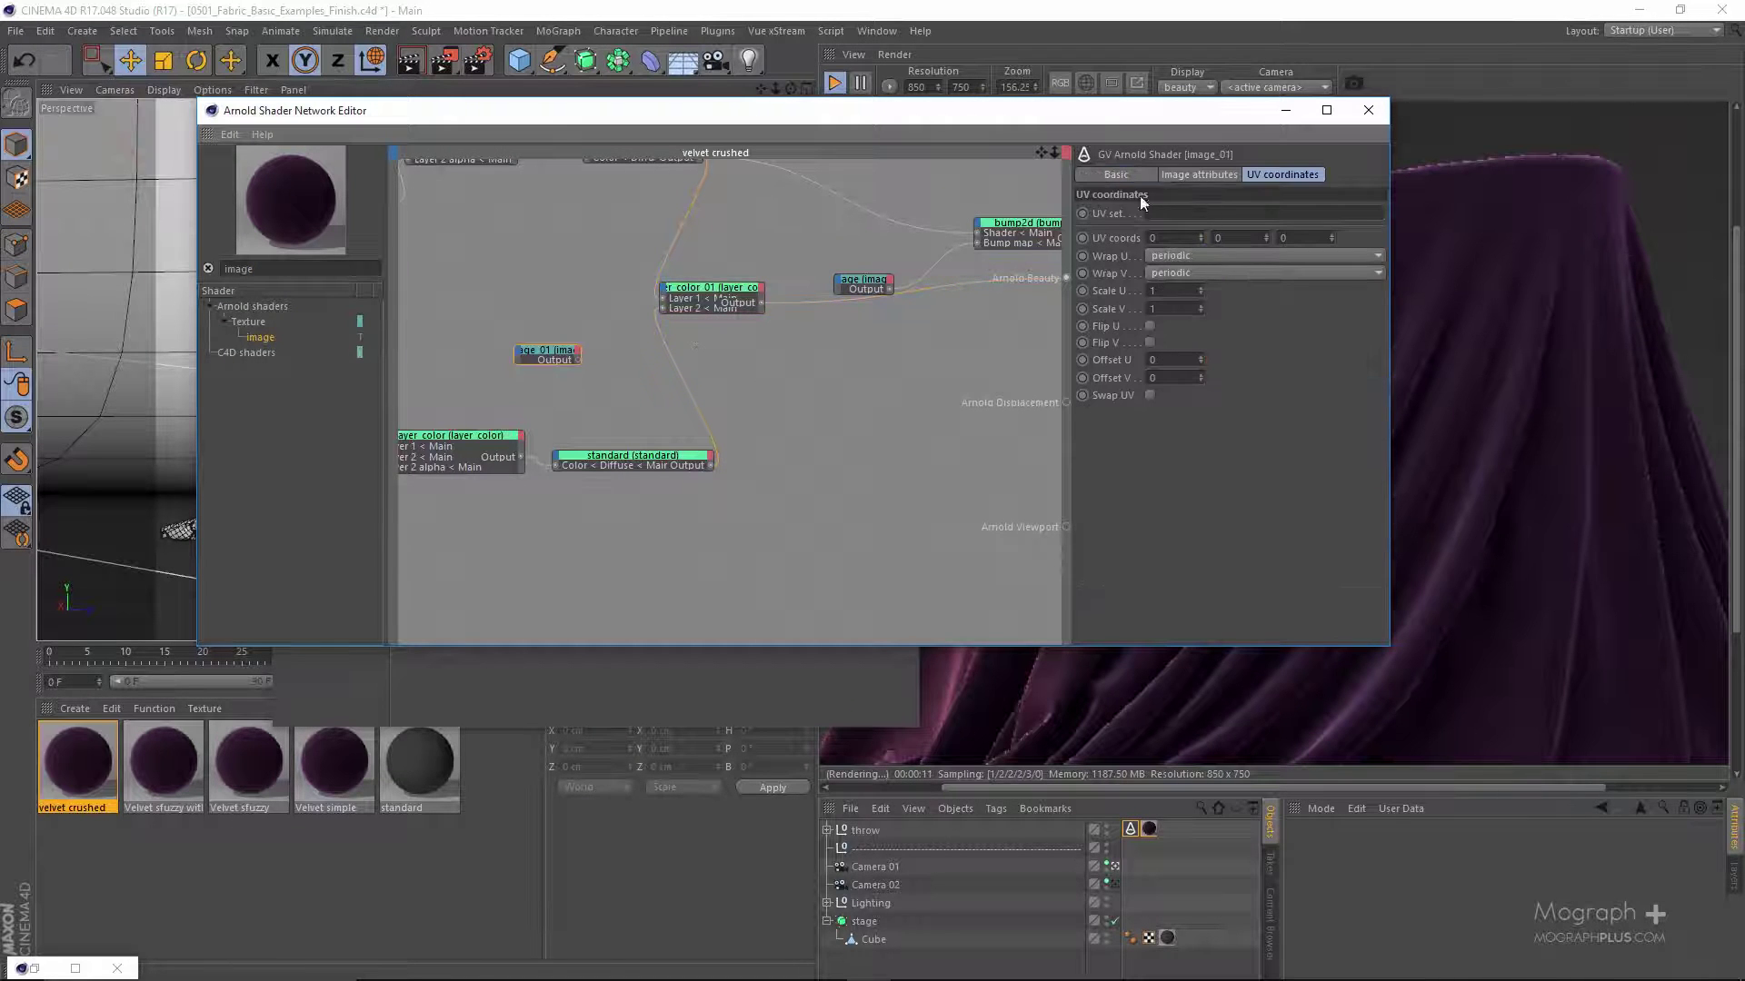
# - Load the grunge texture BW8.tif from the tex folder into the new image node
pyautogui.click(1199, 174)
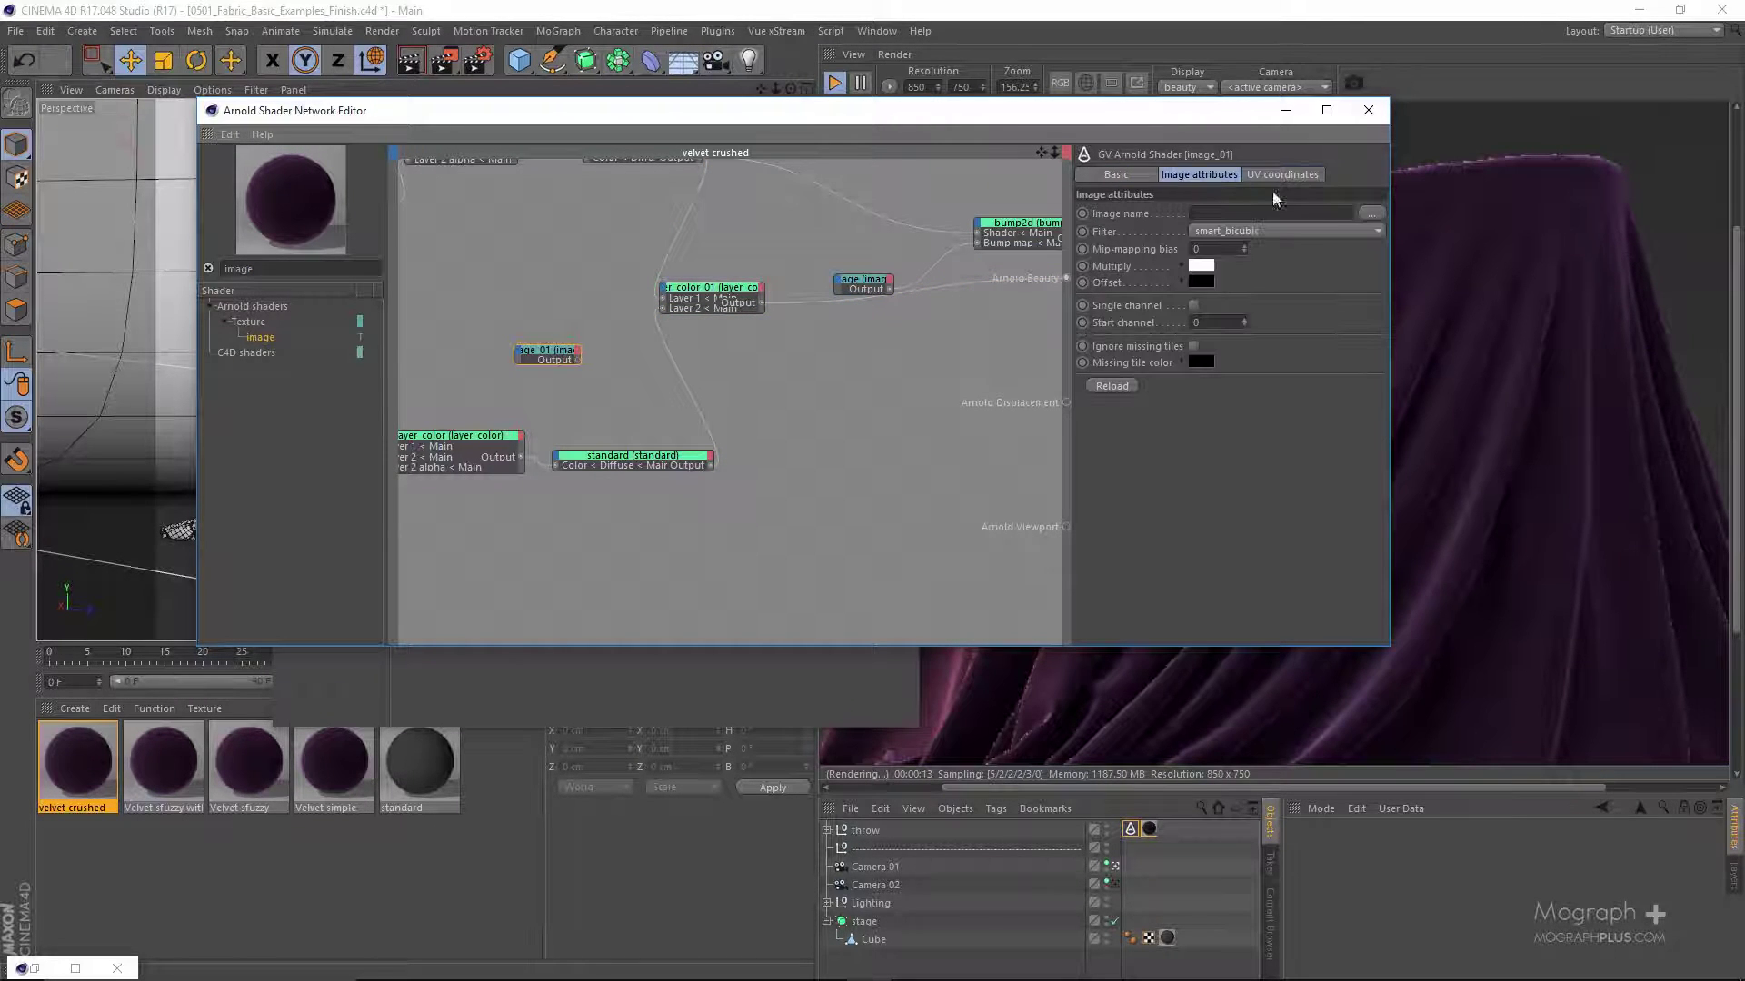
pyautogui.click(1372, 224)
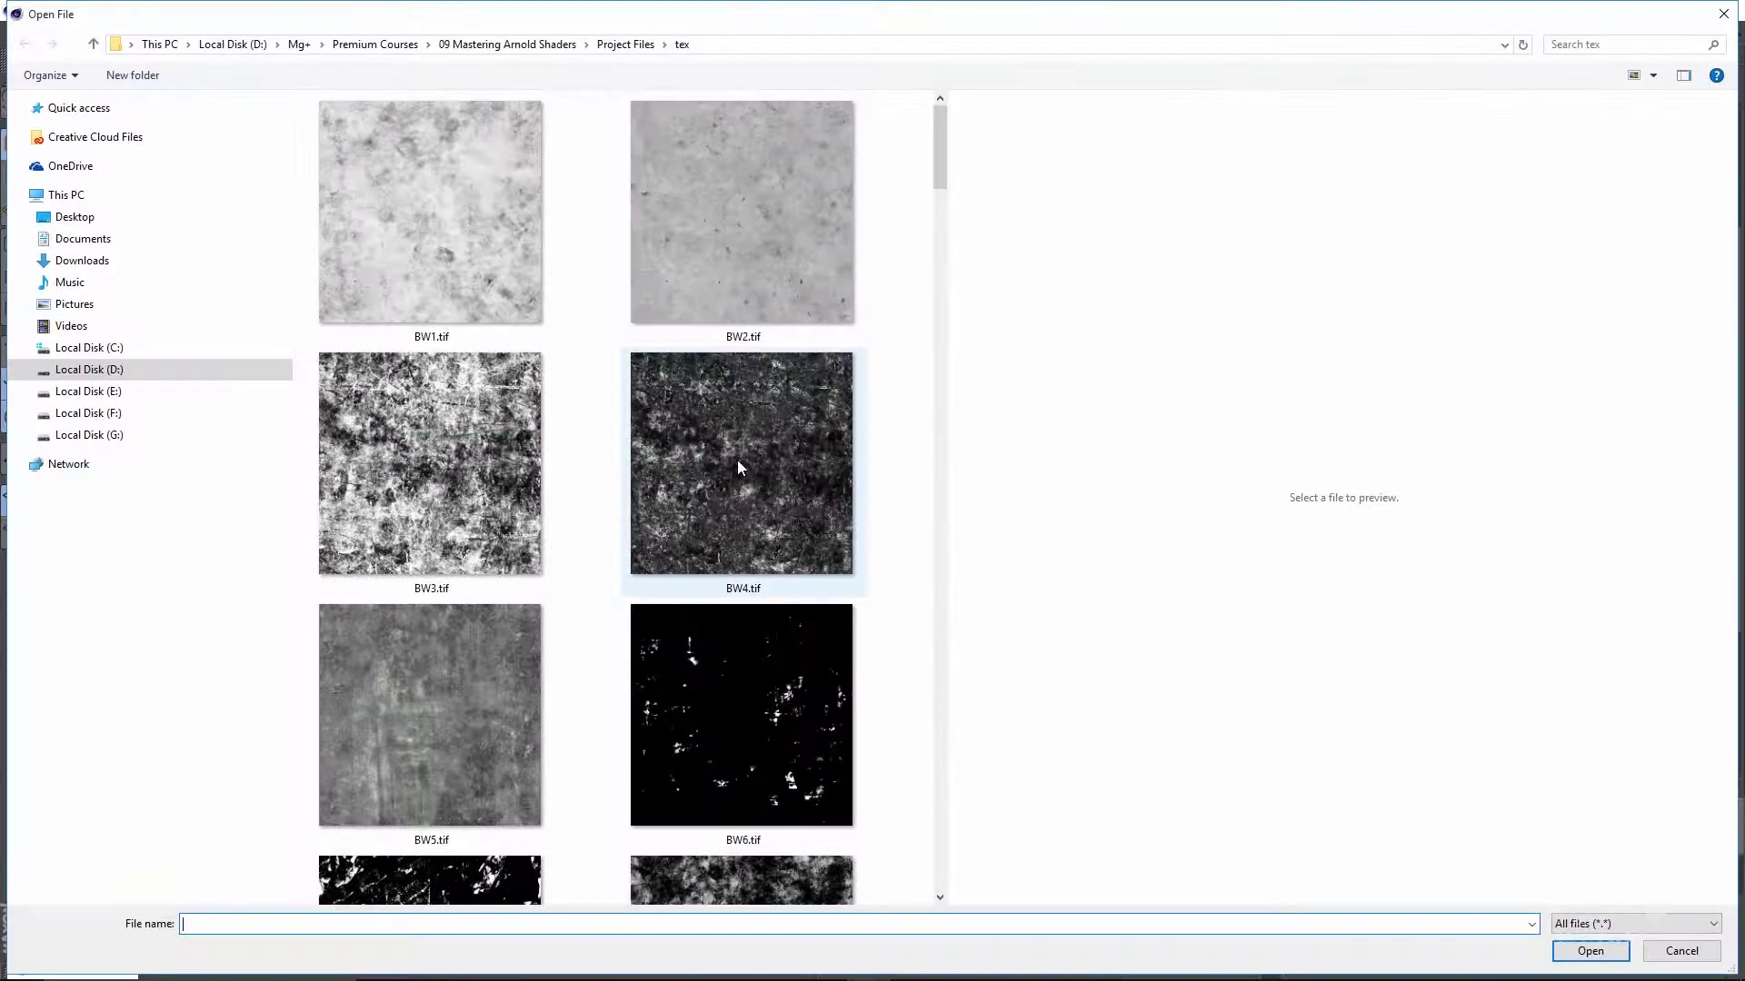
pyautogui.scroll(-5, 738, 459)
pyautogui.click(723, 468)
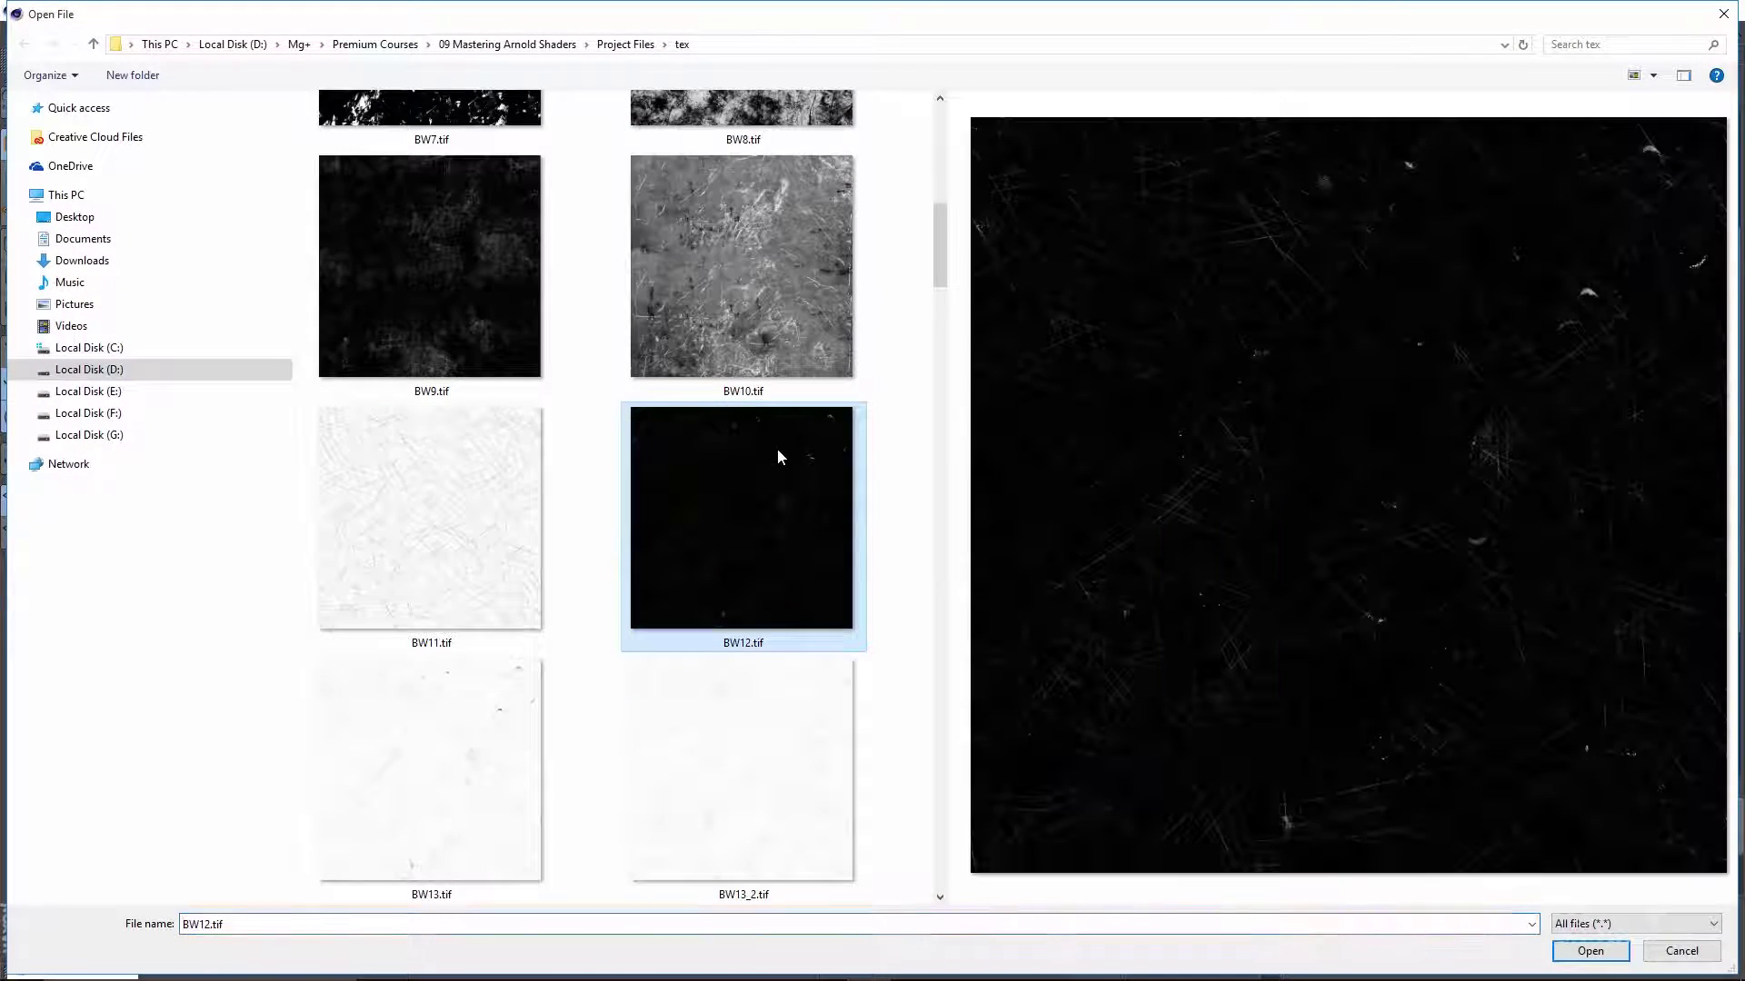
pyautogui.scroll(4, 732, 364)
pyautogui.click(738, 447)
pyautogui.scroll(-4, 732, 432)
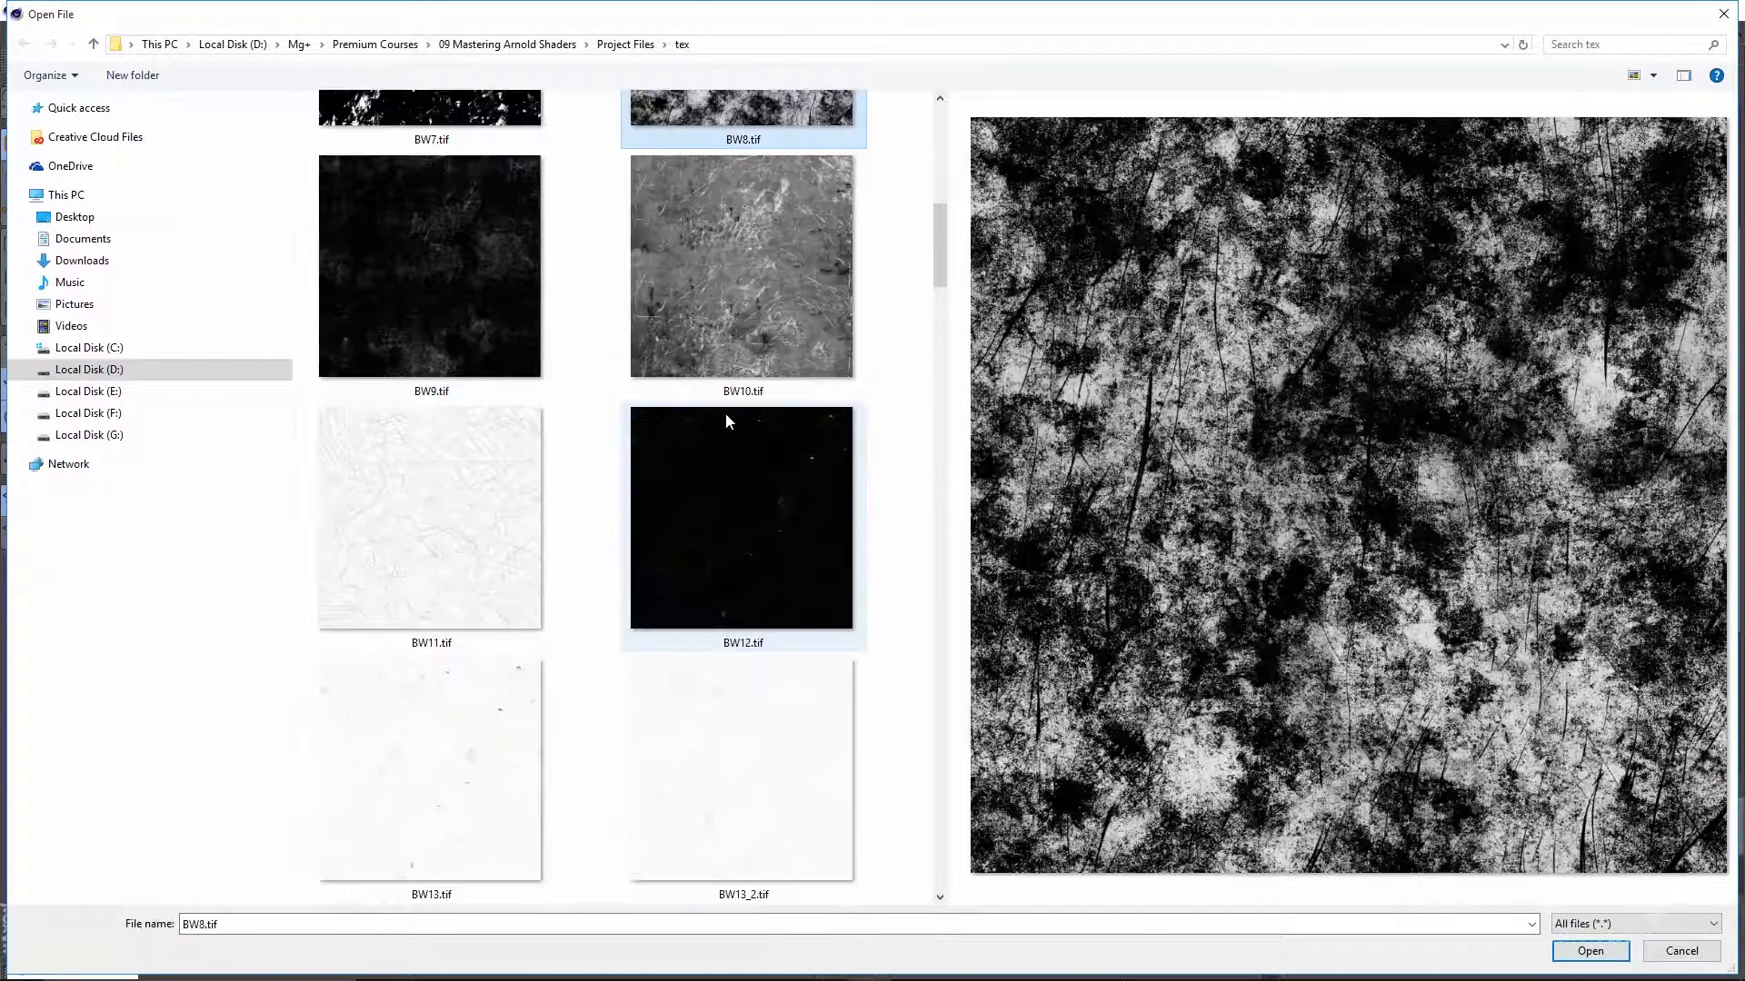
pyautogui.scroll(4, 727, 418)
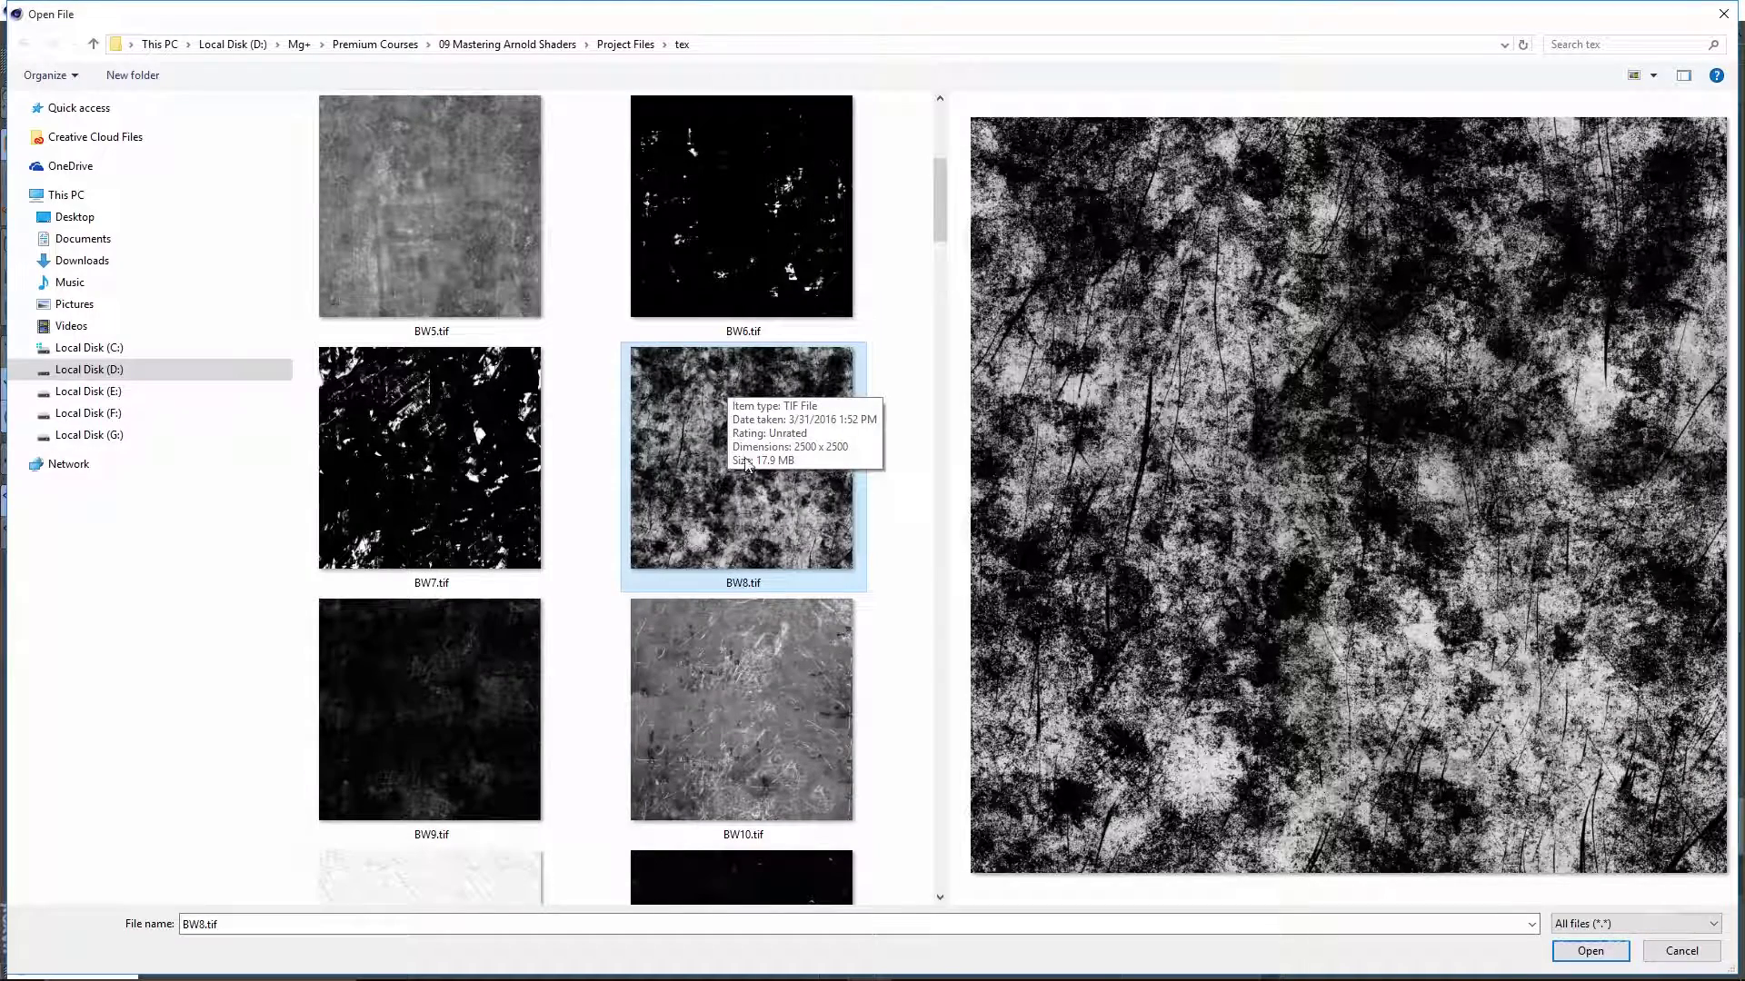
pyautogui.doubleClick(733, 412)
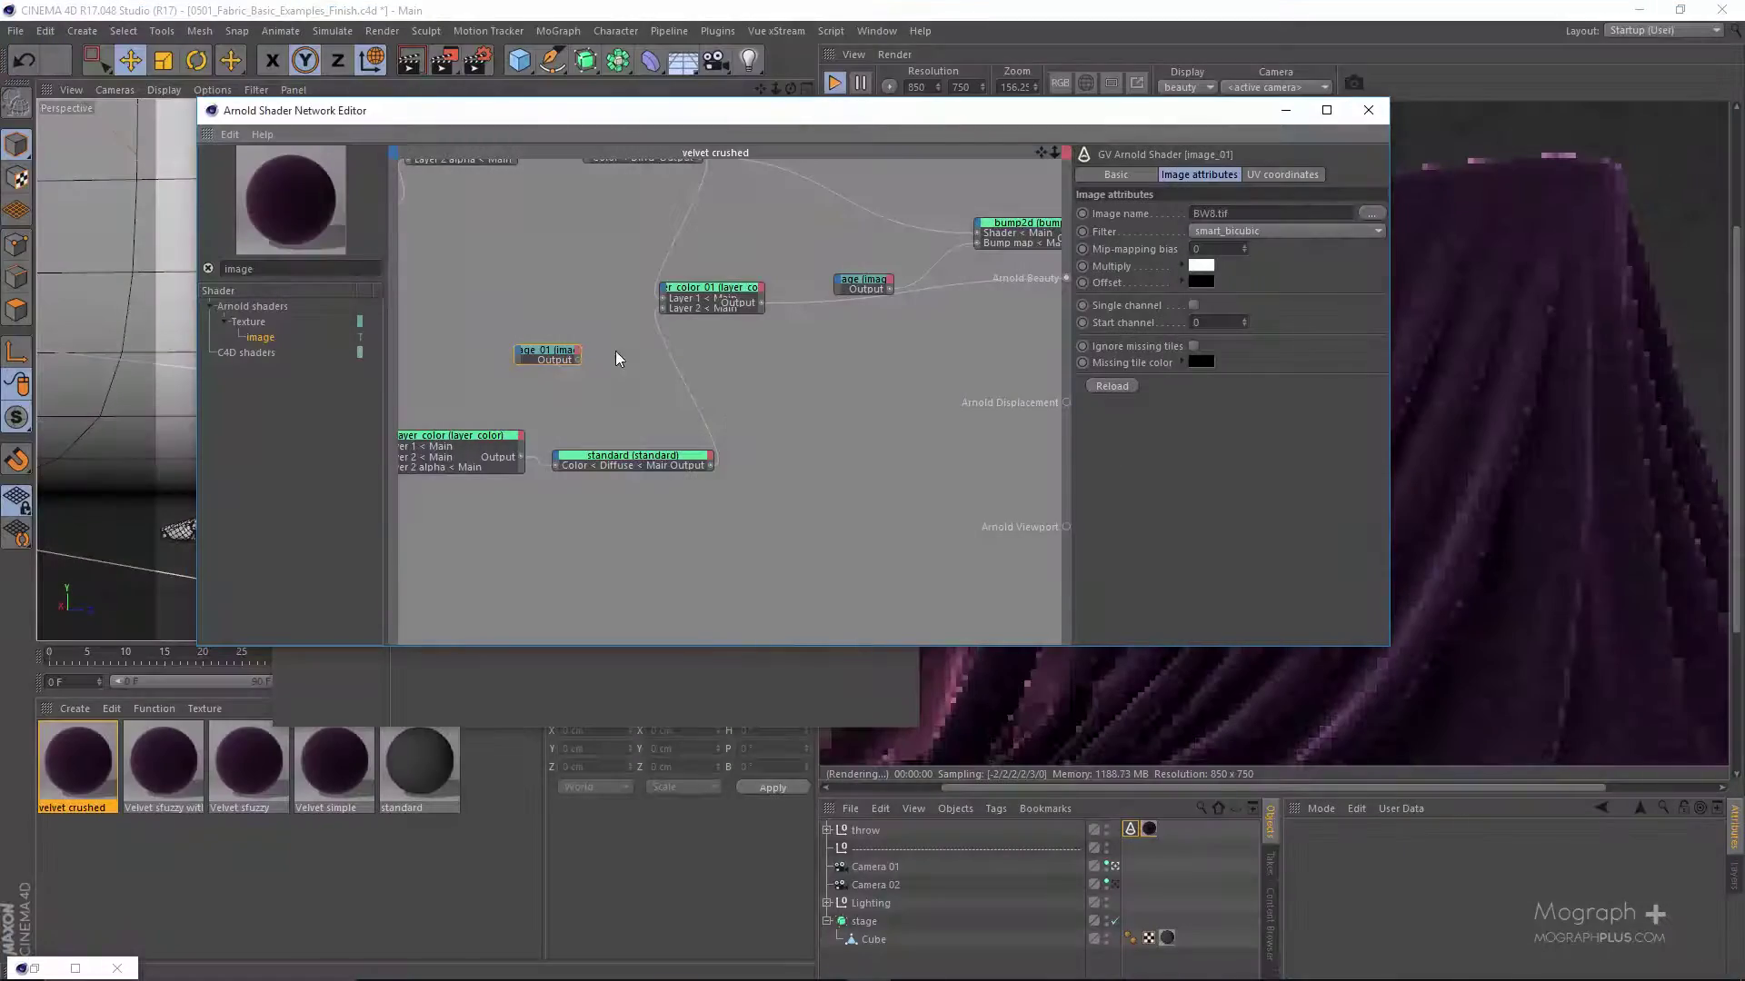
# - Connect the BW8.tif image node to the Layer 2 alpha of layer_color_01
pyautogui.scroll(1, 609, 350)
pyautogui.moveTo(575, 367); pyautogui.dragTo(720, 280)
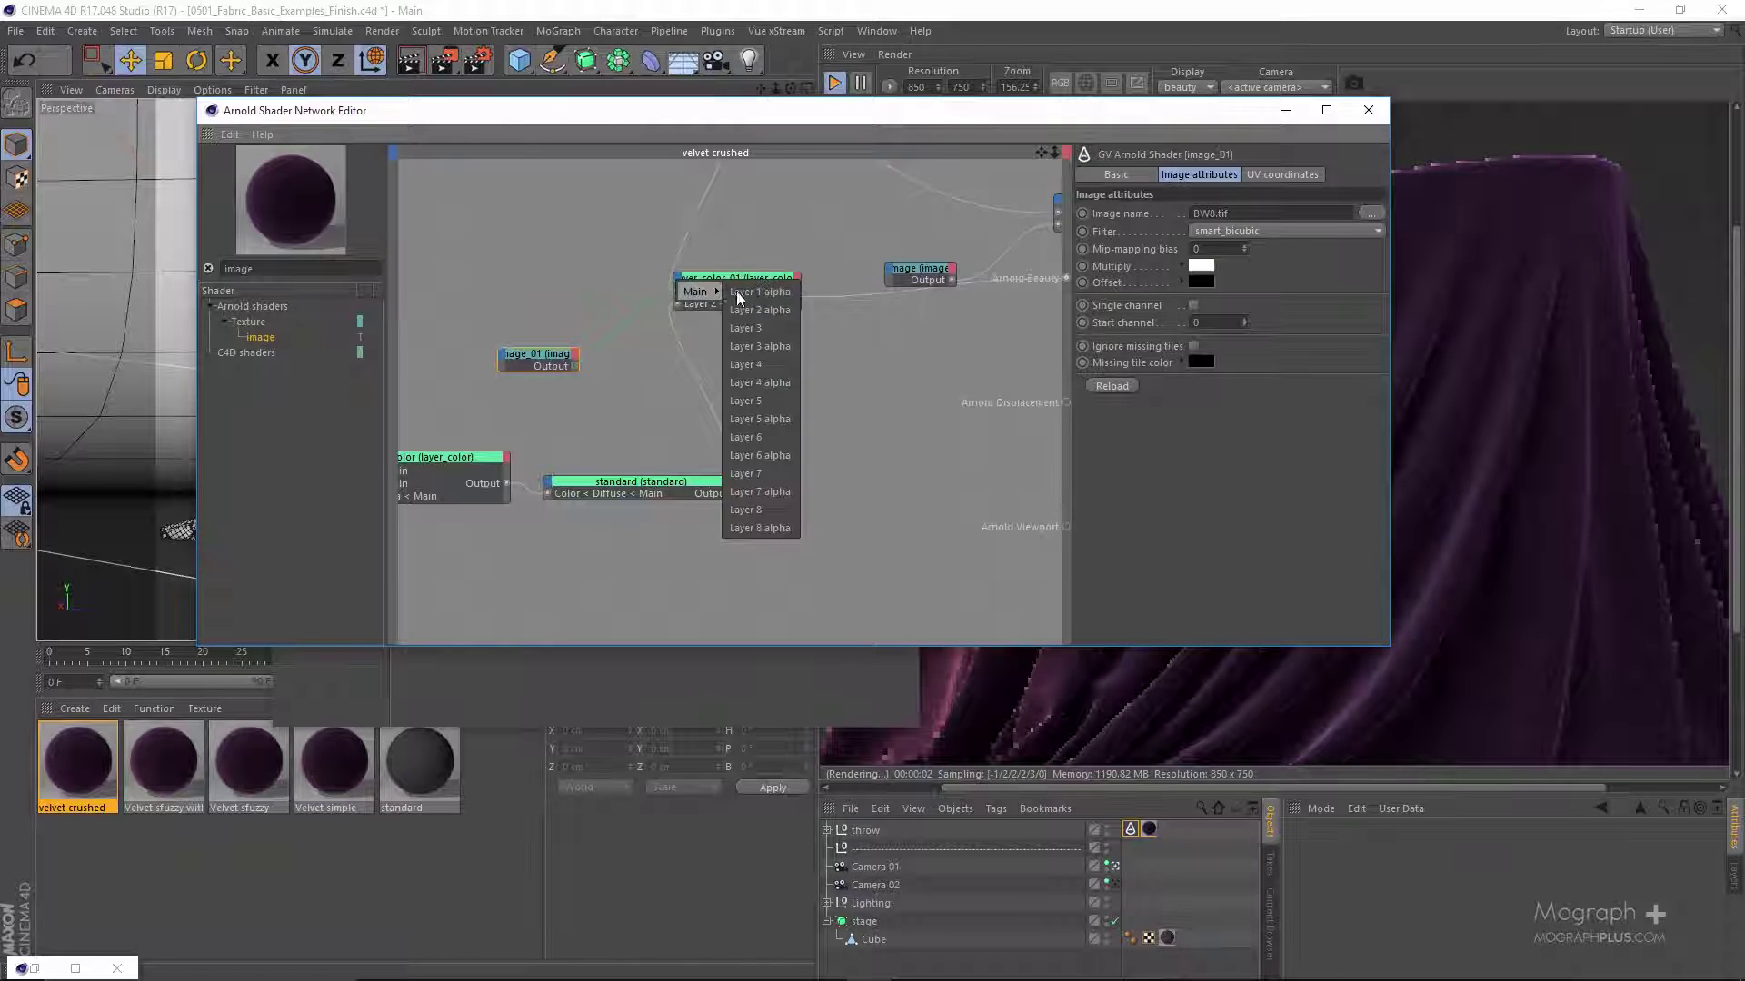
pyautogui.click(759, 316)
pyautogui.scroll(-1, 840, 413)
# - Connect layer_color_01 to the Shader input of bump2d and move the bump image node clear of the connections
pyautogui.moveTo(901, 390); pyautogui.dragTo(544, 449, button='middle')
pyautogui.moveTo(607, 302); pyautogui.dragTo(735, 299, button='middle')
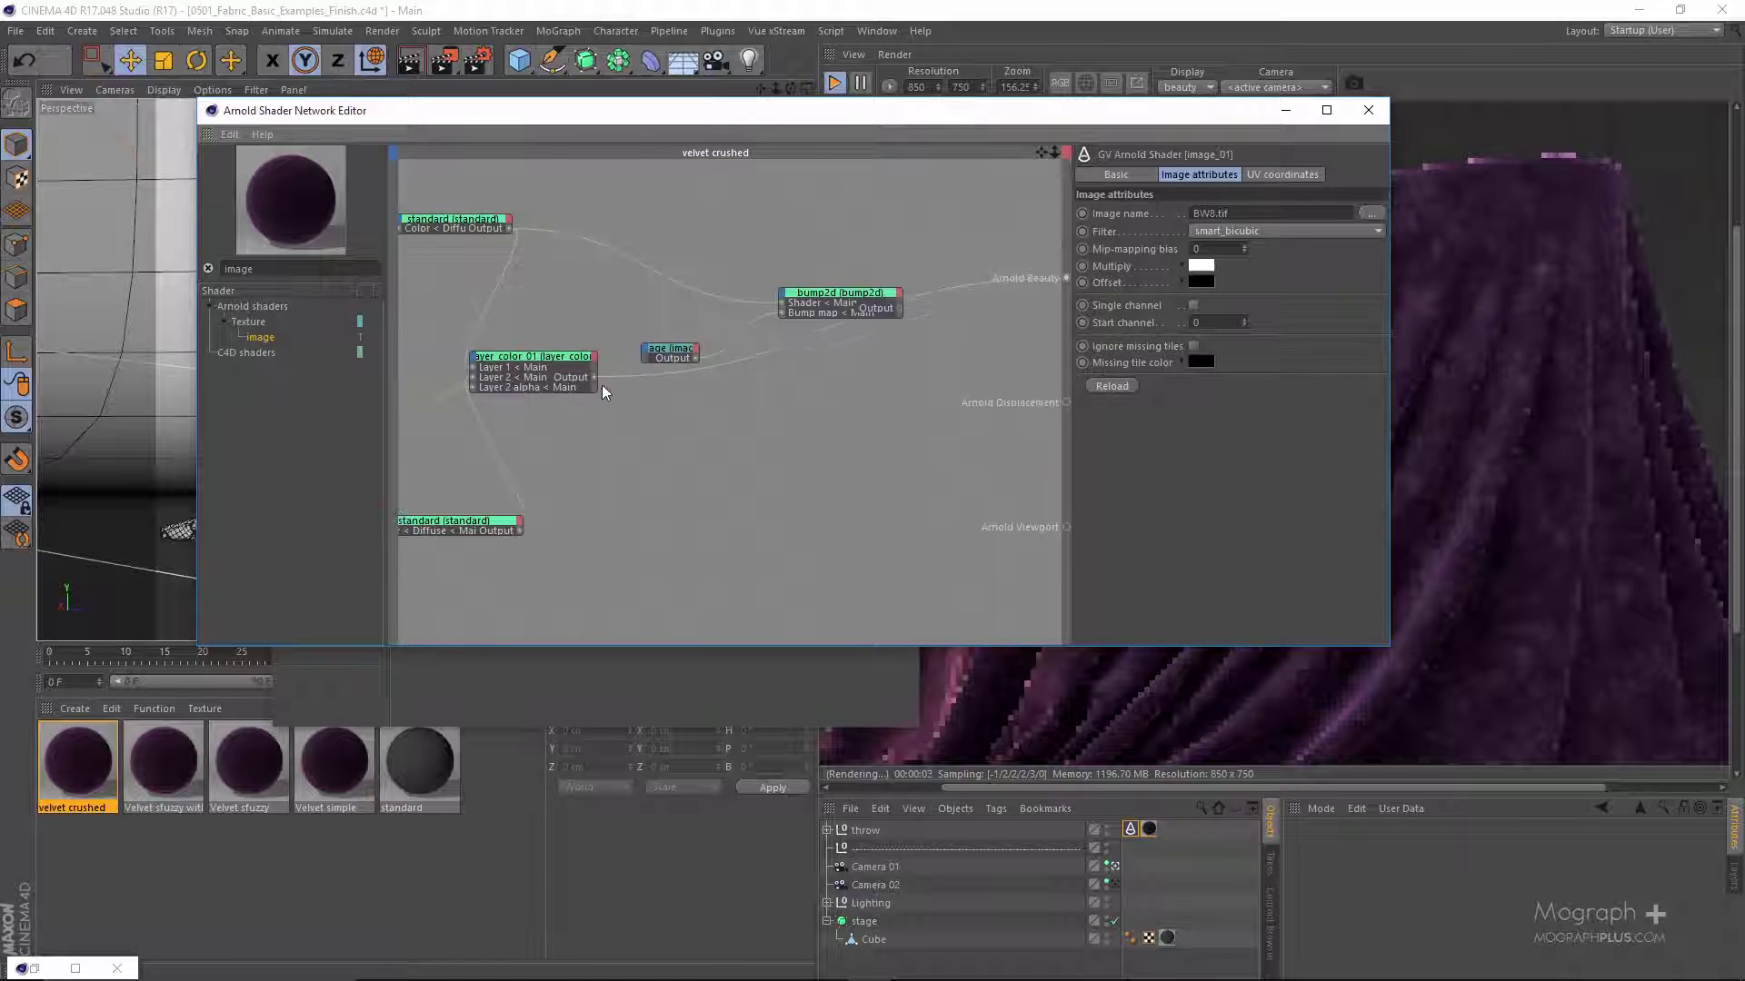
pyautogui.moveTo(697, 357); pyautogui.dragTo(784, 302)
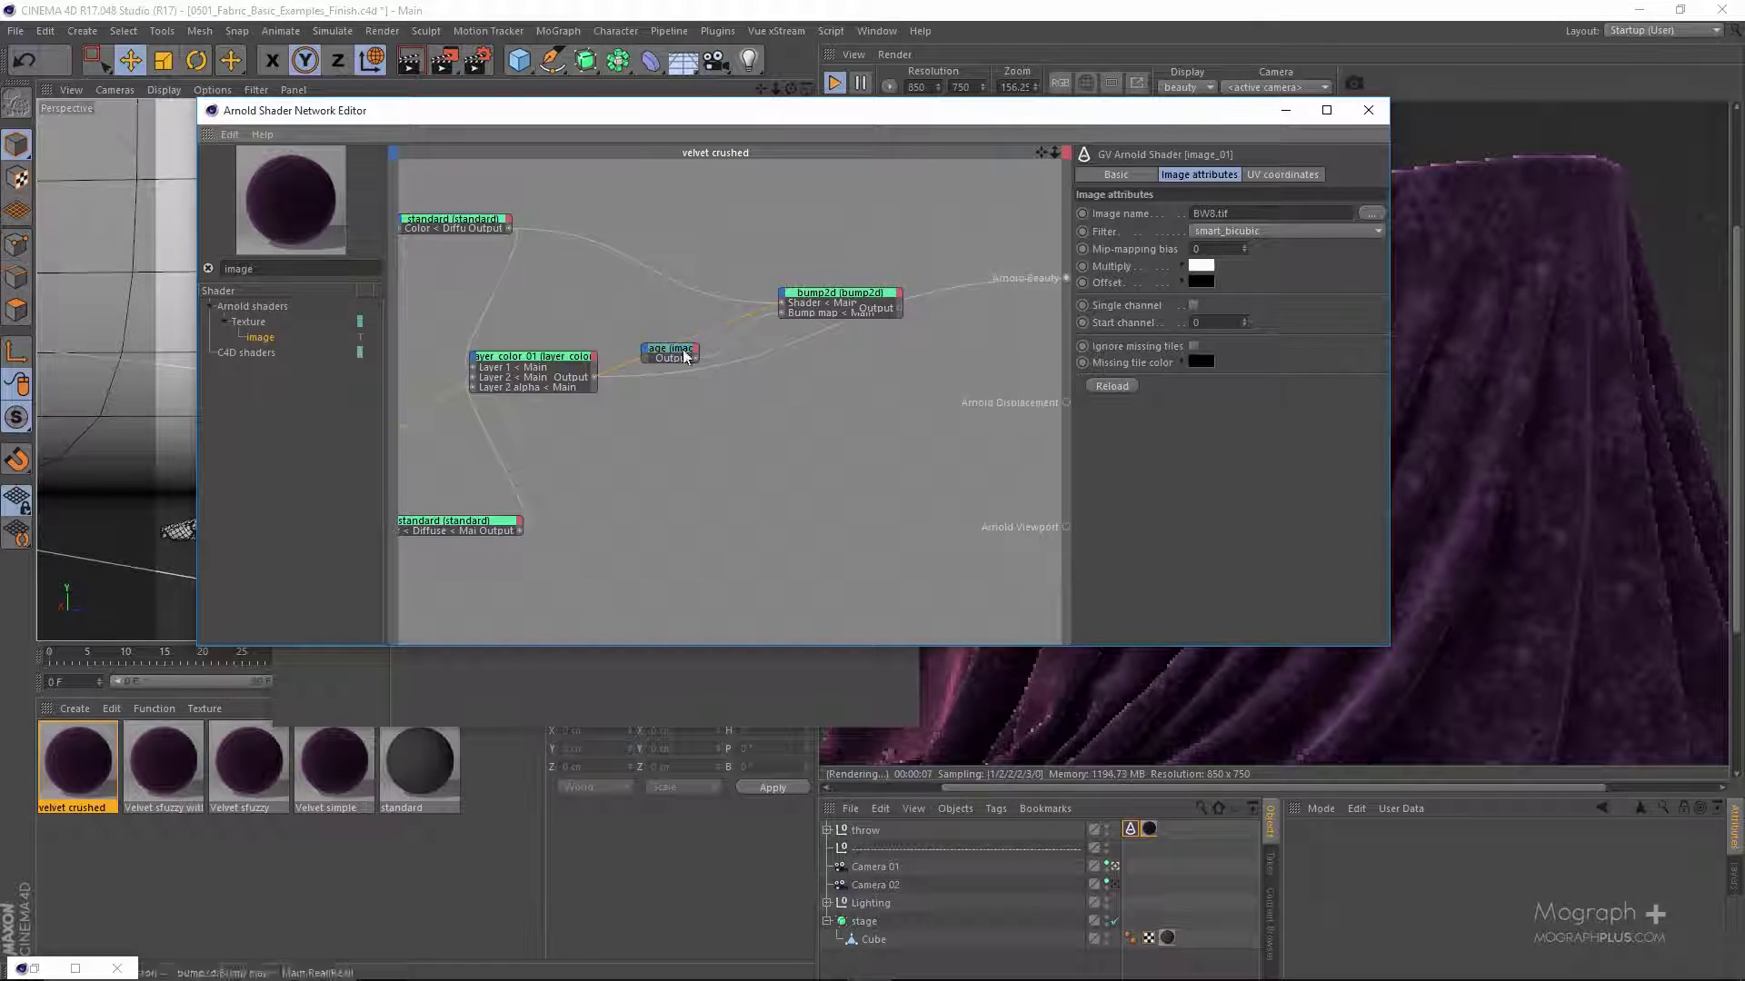
pyautogui.scroll(2, 689, 334)
pyautogui.moveTo(689, 335); pyautogui.dragTo(754, 323, button='middle')
pyautogui.moveTo(582, 410); pyautogui.dragTo(857, 306)
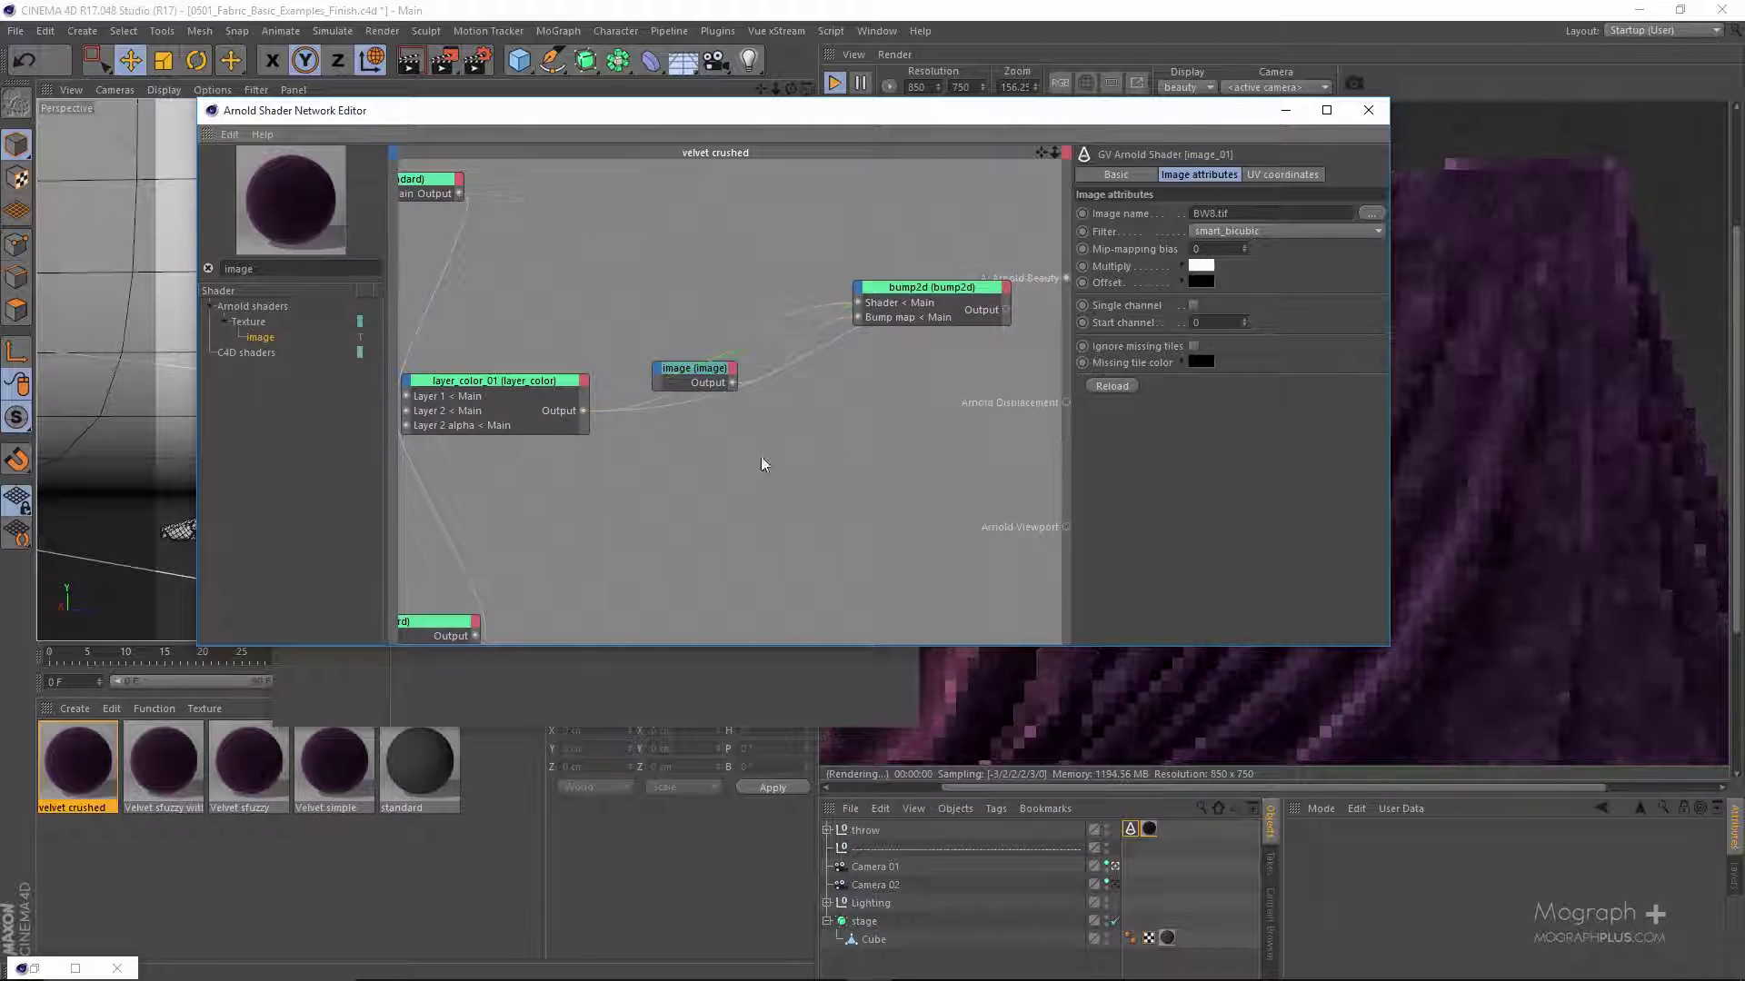
pyautogui.moveTo(781, 419); pyautogui.dragTo(686, 399, button='middle')
pyautogui.moveTo(618, 363); pyautogui.dragTo(694, 506)
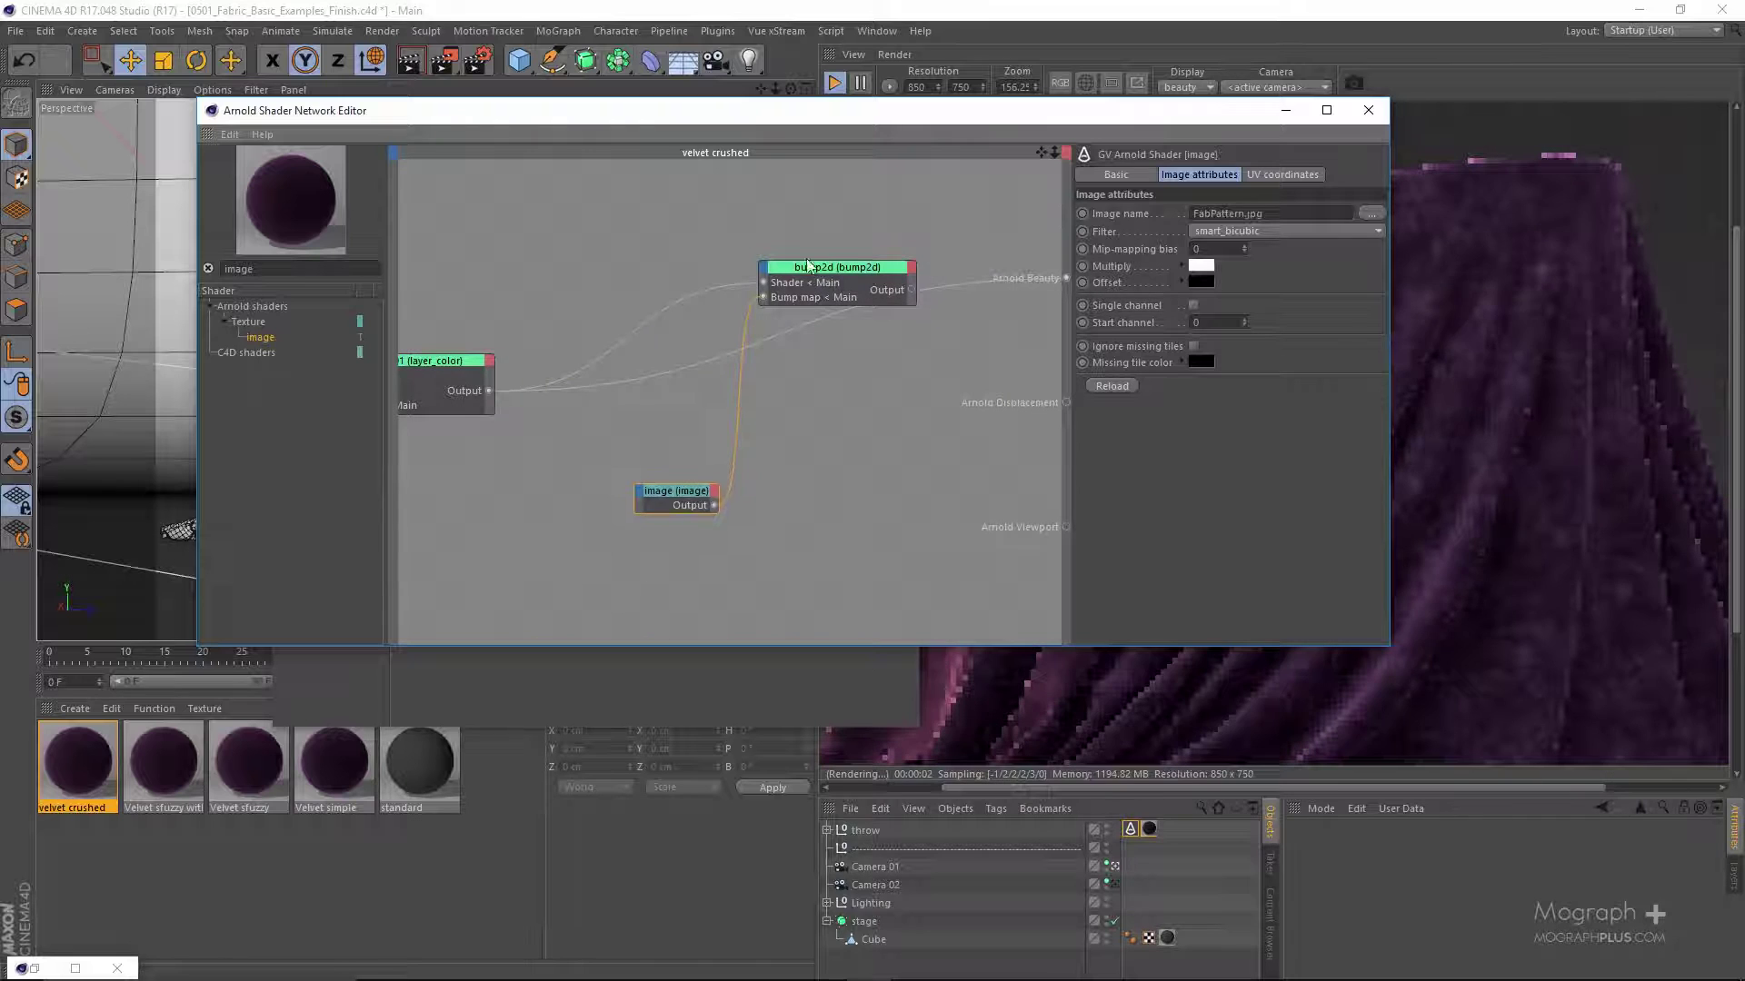
# - Display the bump2d settings and inspect the whole velvet throw in the render at 100% zoom
pyautogui.click(822, 271)
pyautogui.moveTo(1077, 118); pyautogui.dragTo(673, 110)
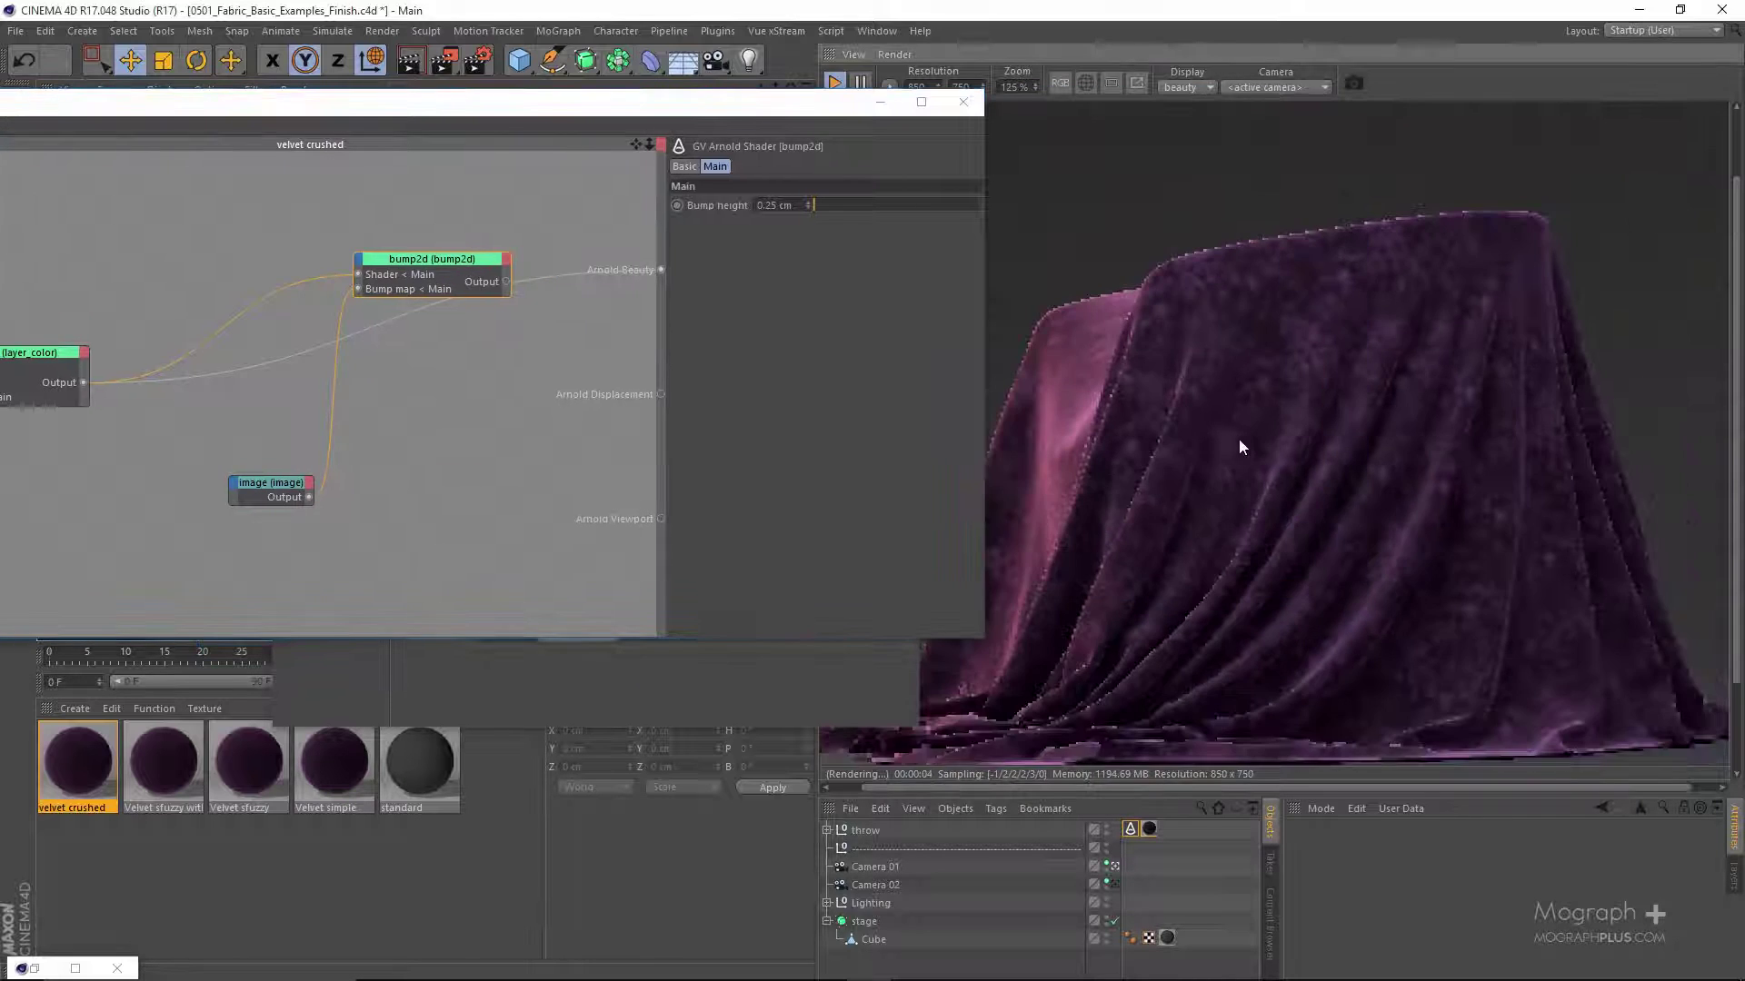
pyautogui.scroll(-1, 1181, 501)
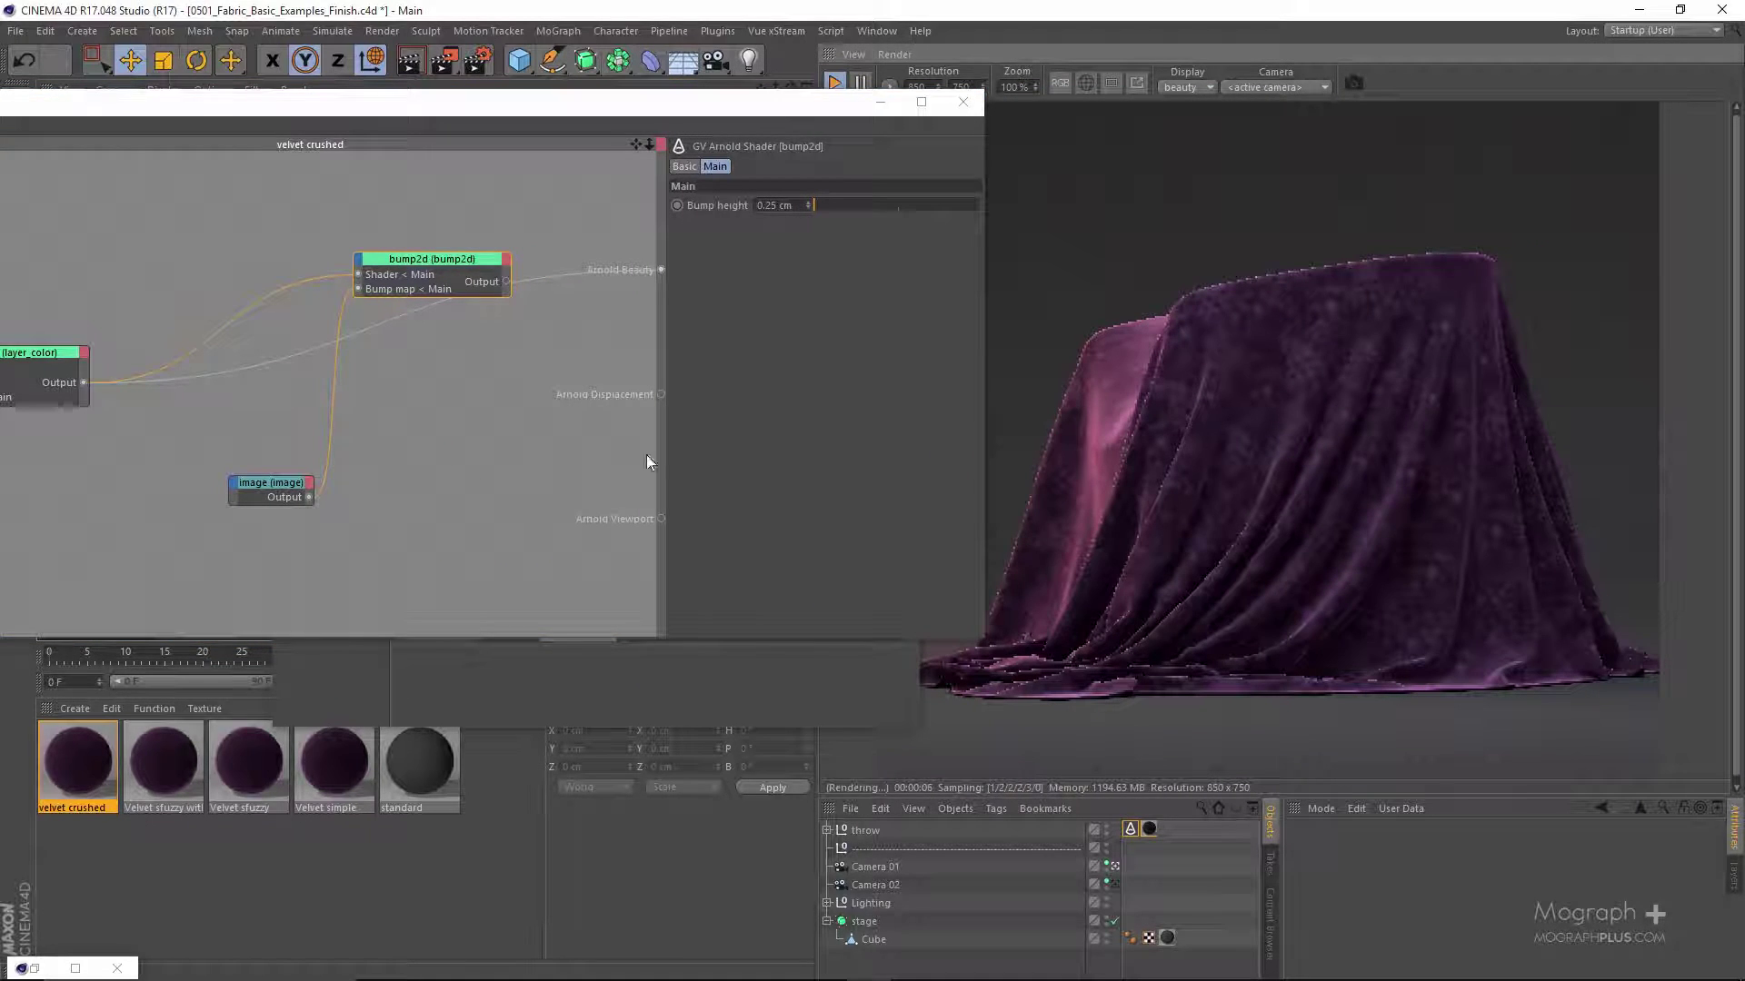
# - Preview the BW8.tif mask alone in the render by connecting its image node to Arnold Beauty
pyautogui.keyDown('alt'); pyautogui.moveTo(178, 423); pyautogui.dragTo(340, 417, button='middle'); pyautogui.keyUp('alt')
pyautogui.scroll(-1, 261, 449)
pyautogui.keyDown('alt'); pyautogui.moveTo(253, 455); pyautogui.dragTo(524, 495, button='middle'); pyautogui.keyUp('alt')
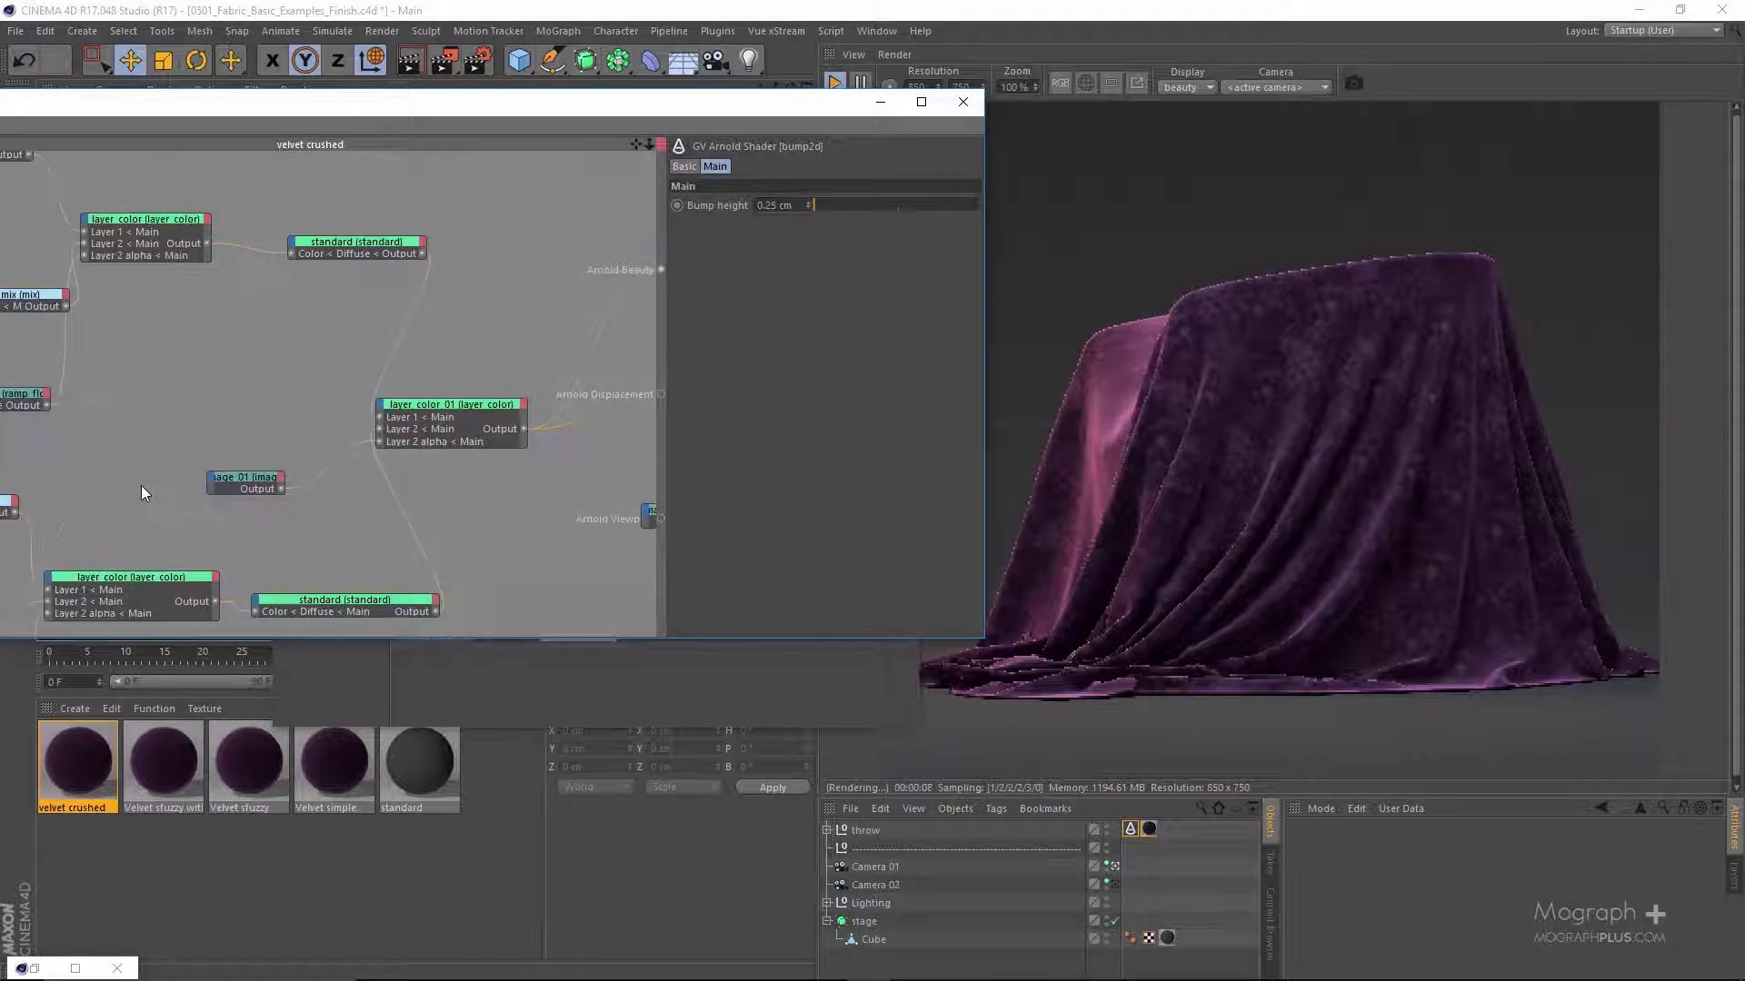
pyautogui.moveTo(237, 417); pyautogui.dragTo(233, 501)
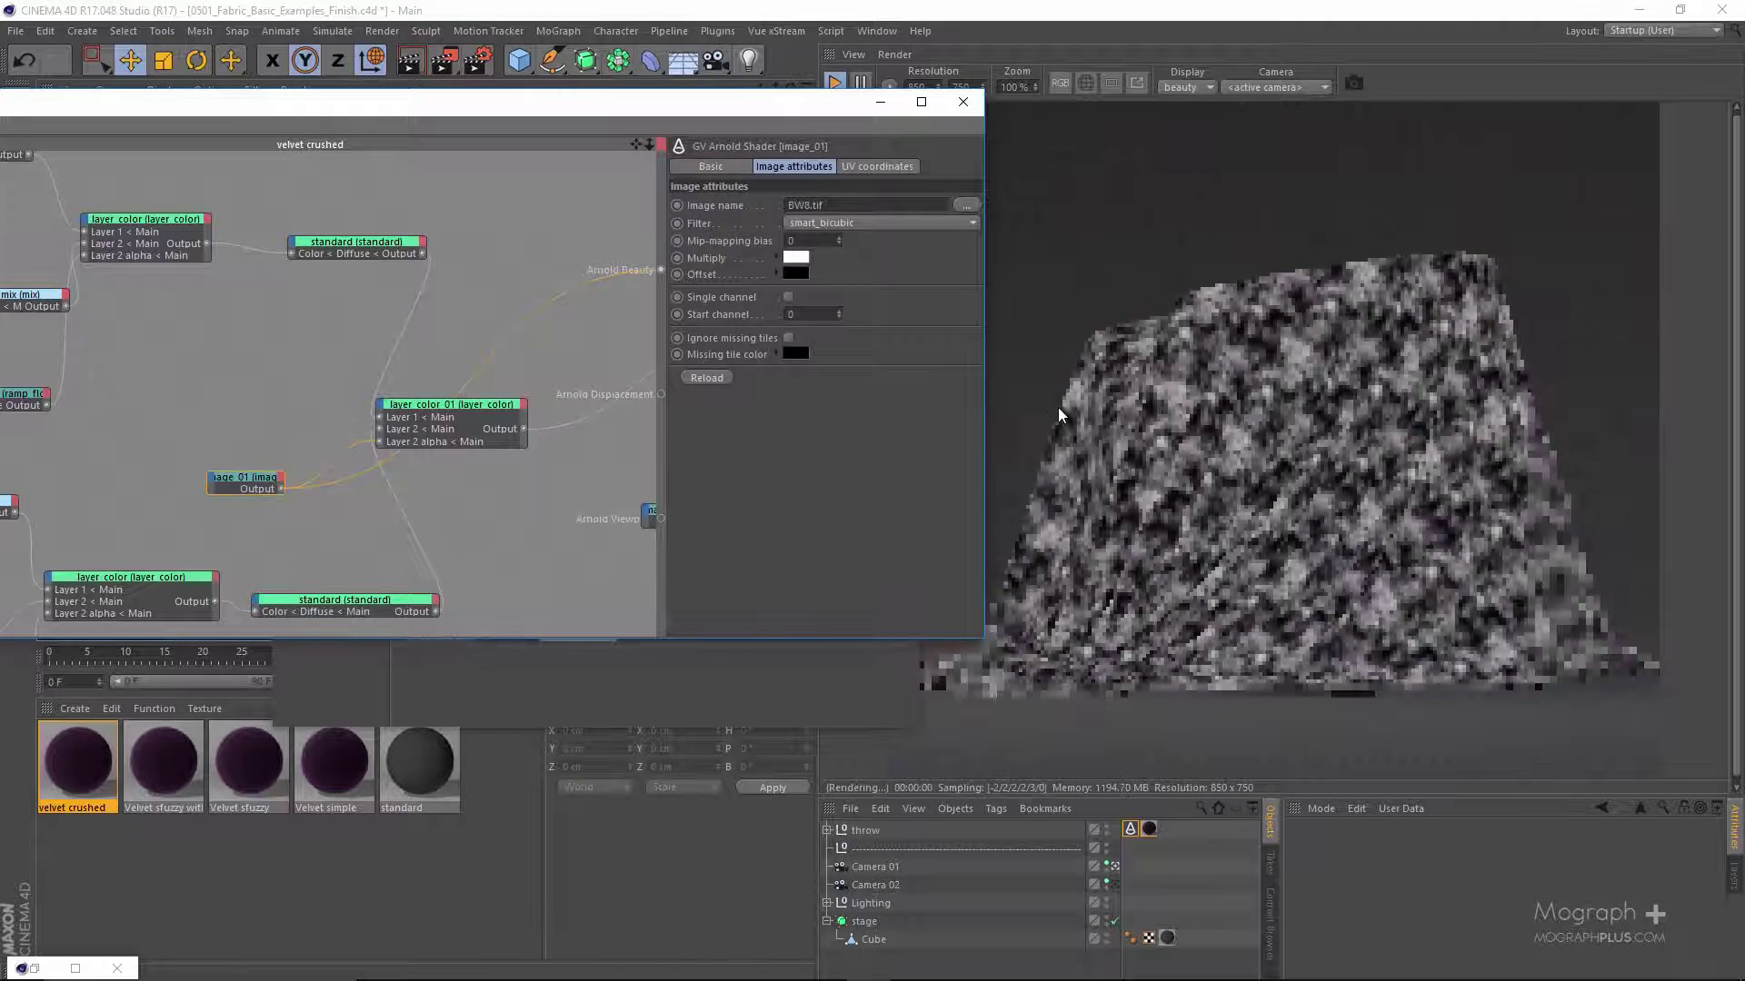
# - Set the Scale U and Scale V of the BW8.tif image node to 0.2
pyautogui.click(878, 166)
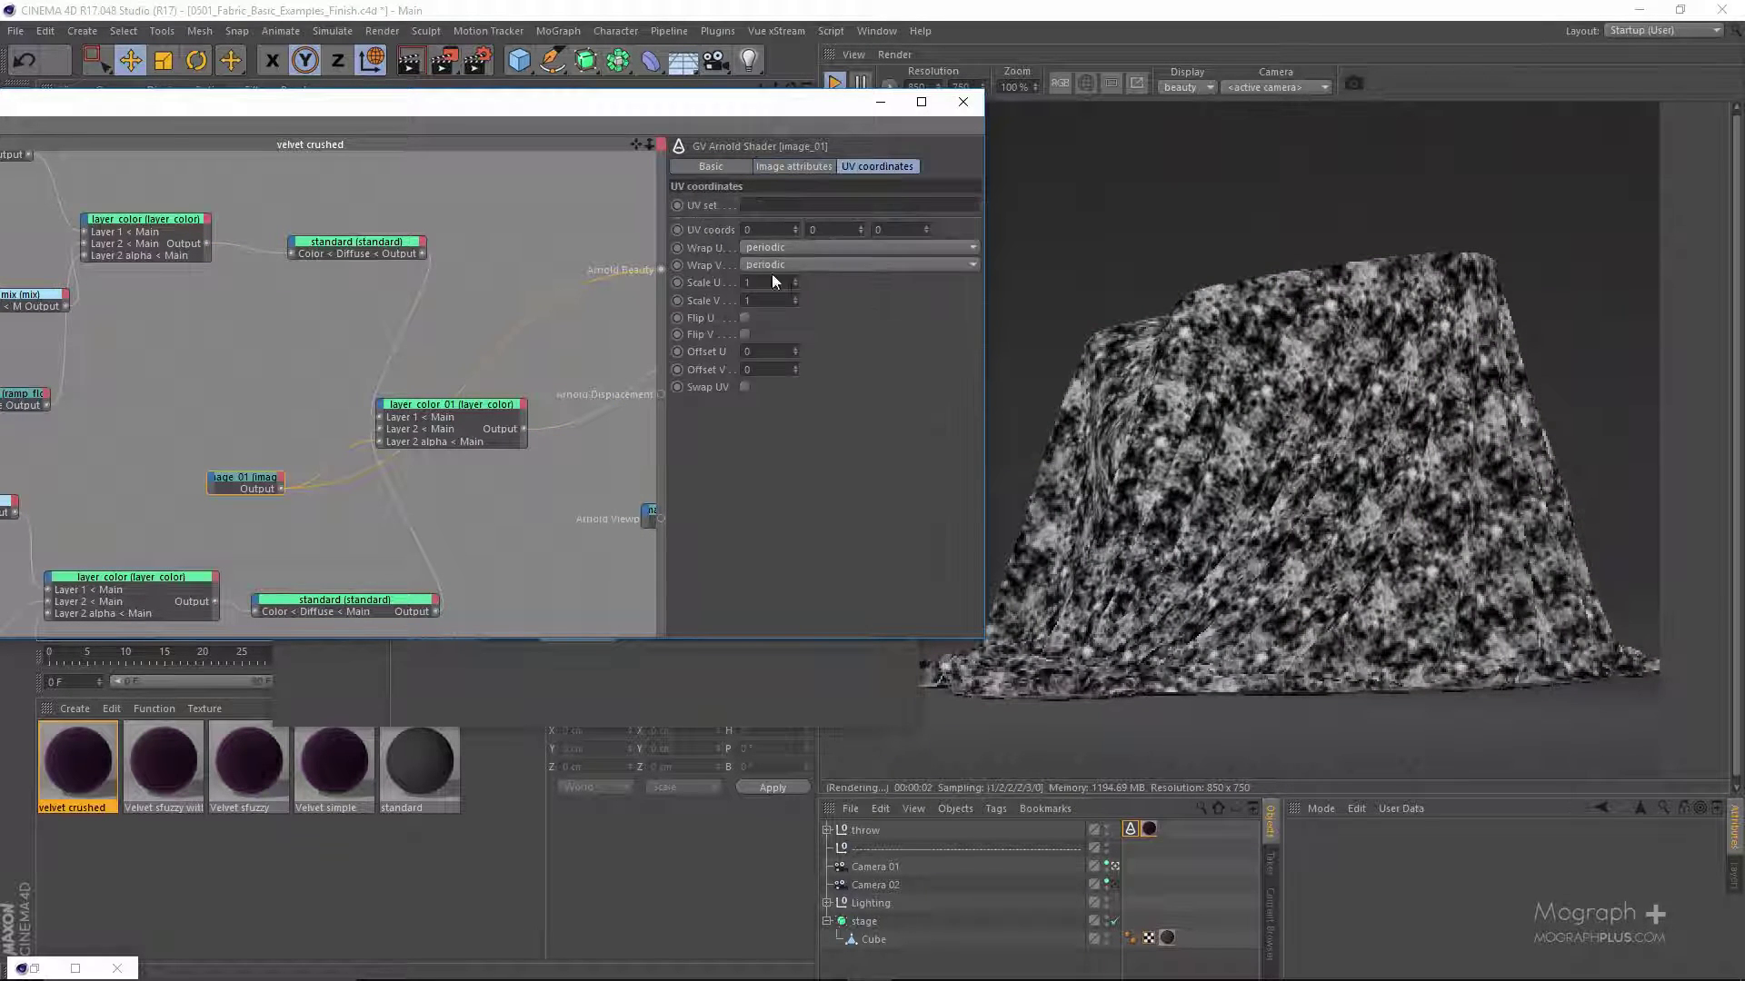
pyautogui.write('.2')
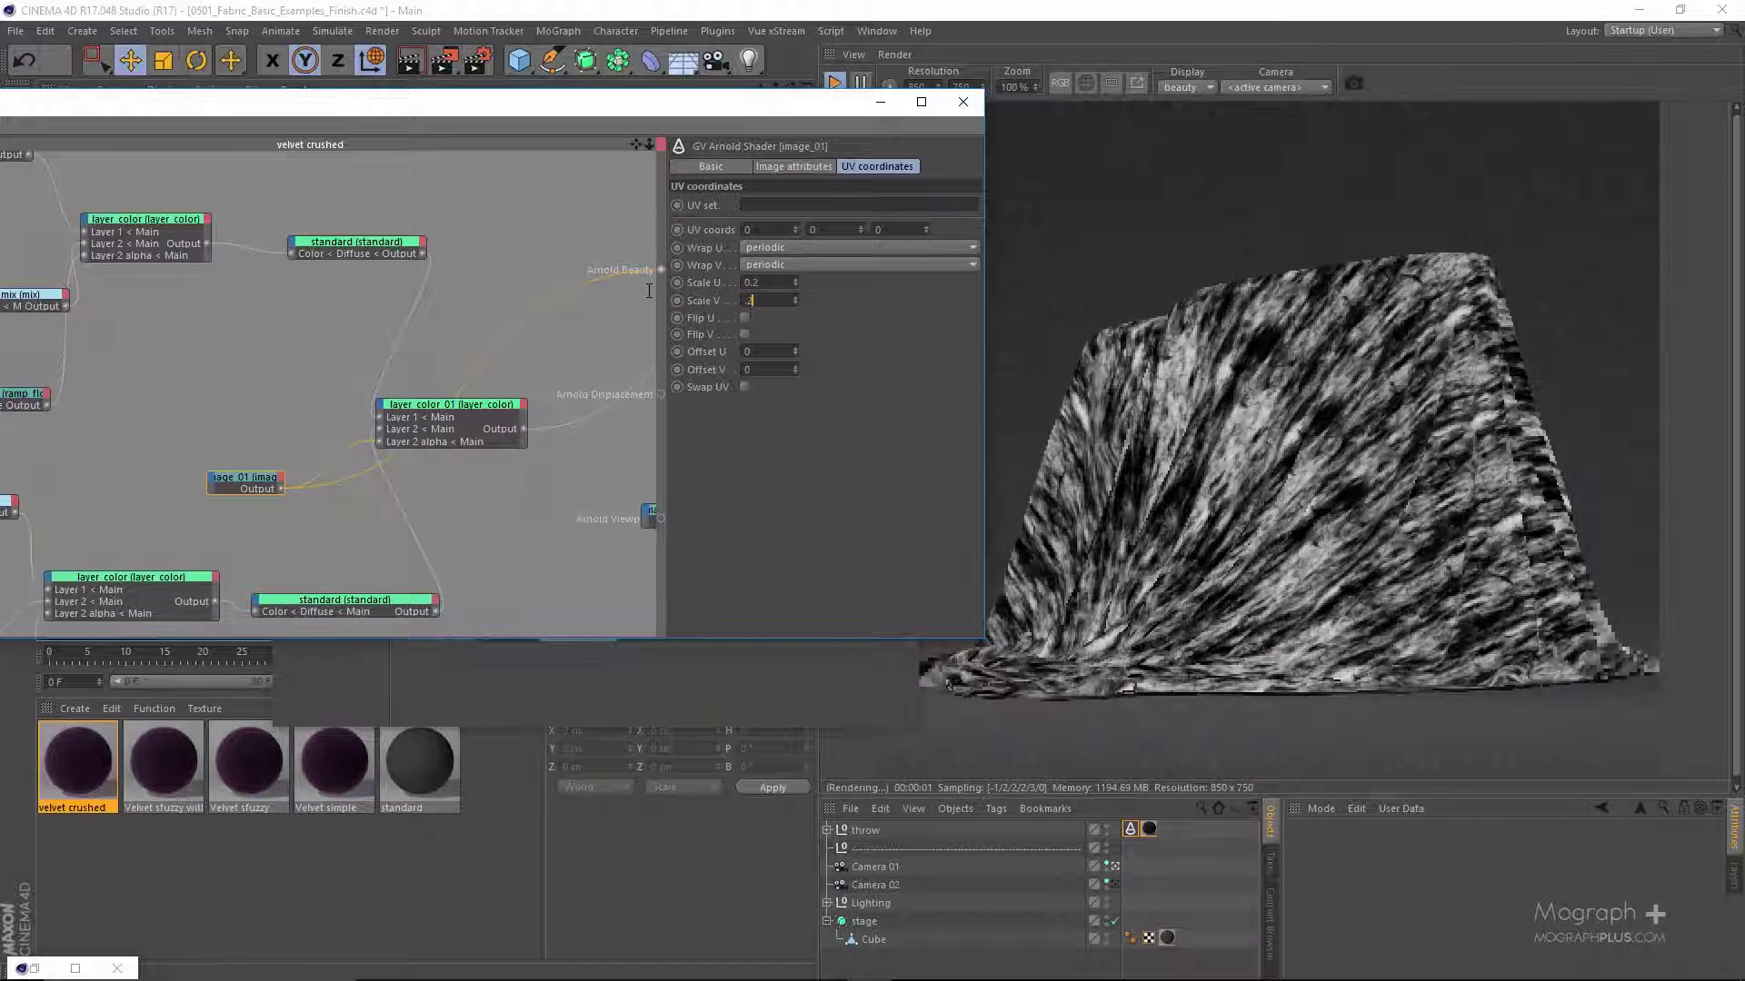
pyautogui.write('.2')
pyautogui.press('Return')
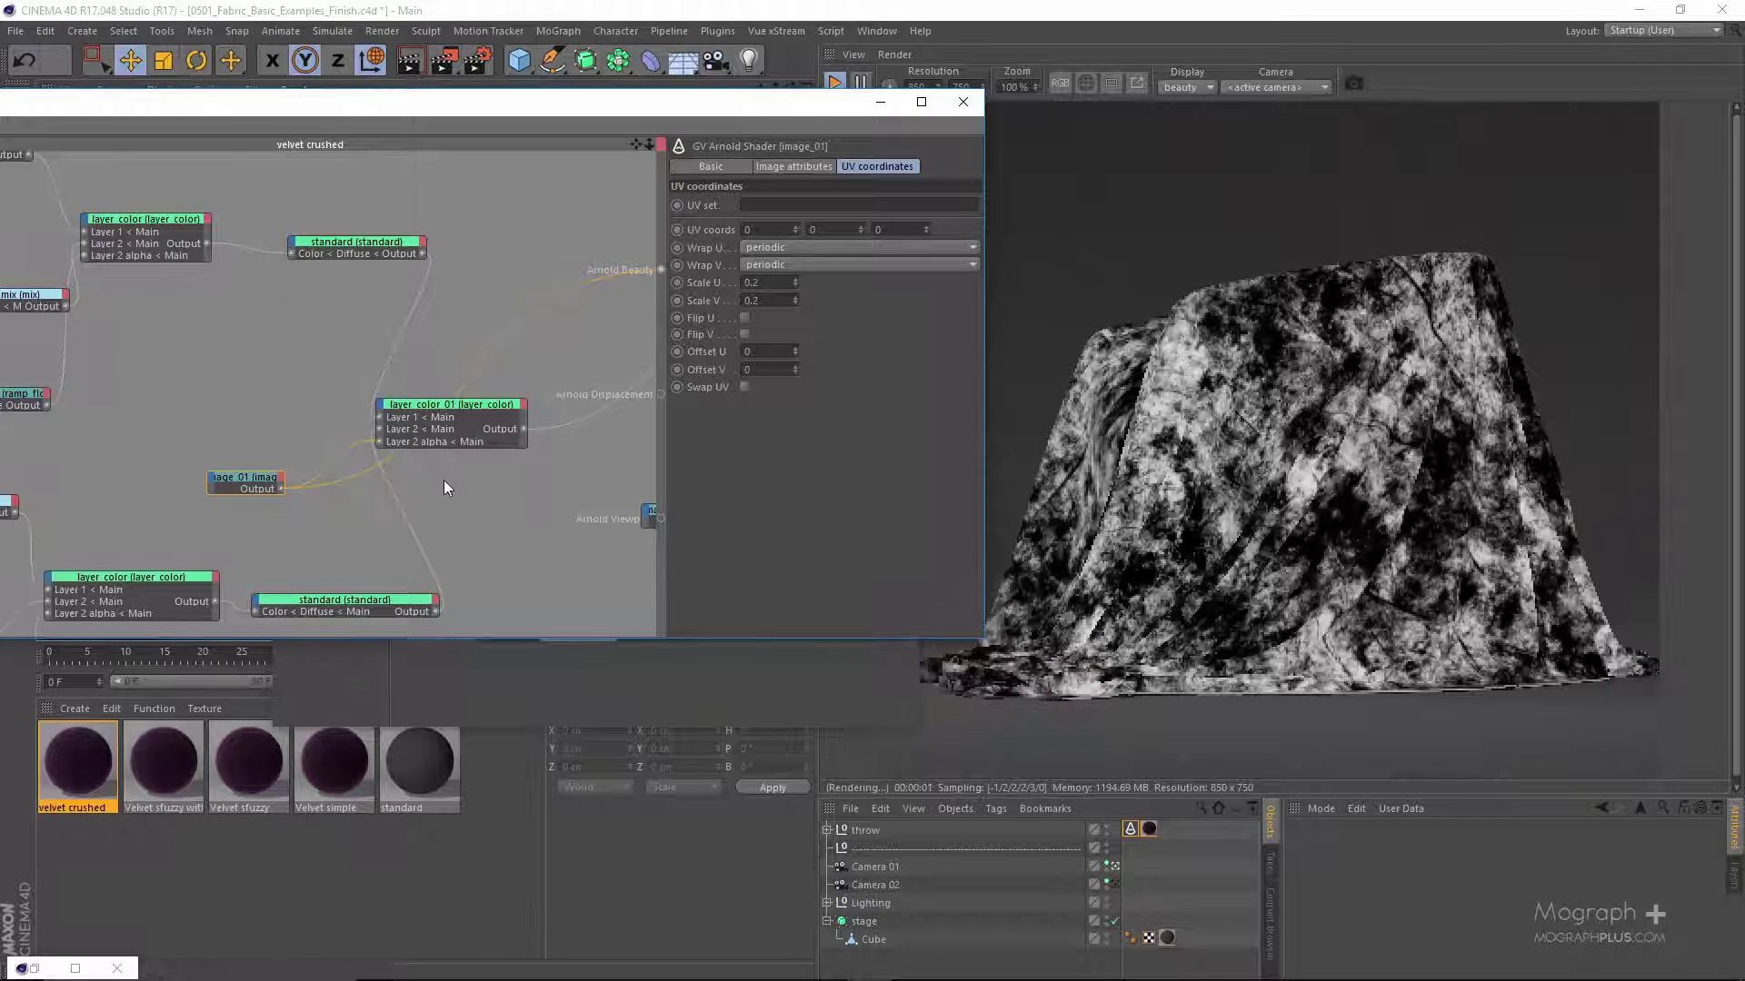
# - Check the layered velvet by connecting layer_color_01 to Arnold Beauty, replace it there with bump2d, and select bump2d
pyautogui.click(496, 405)
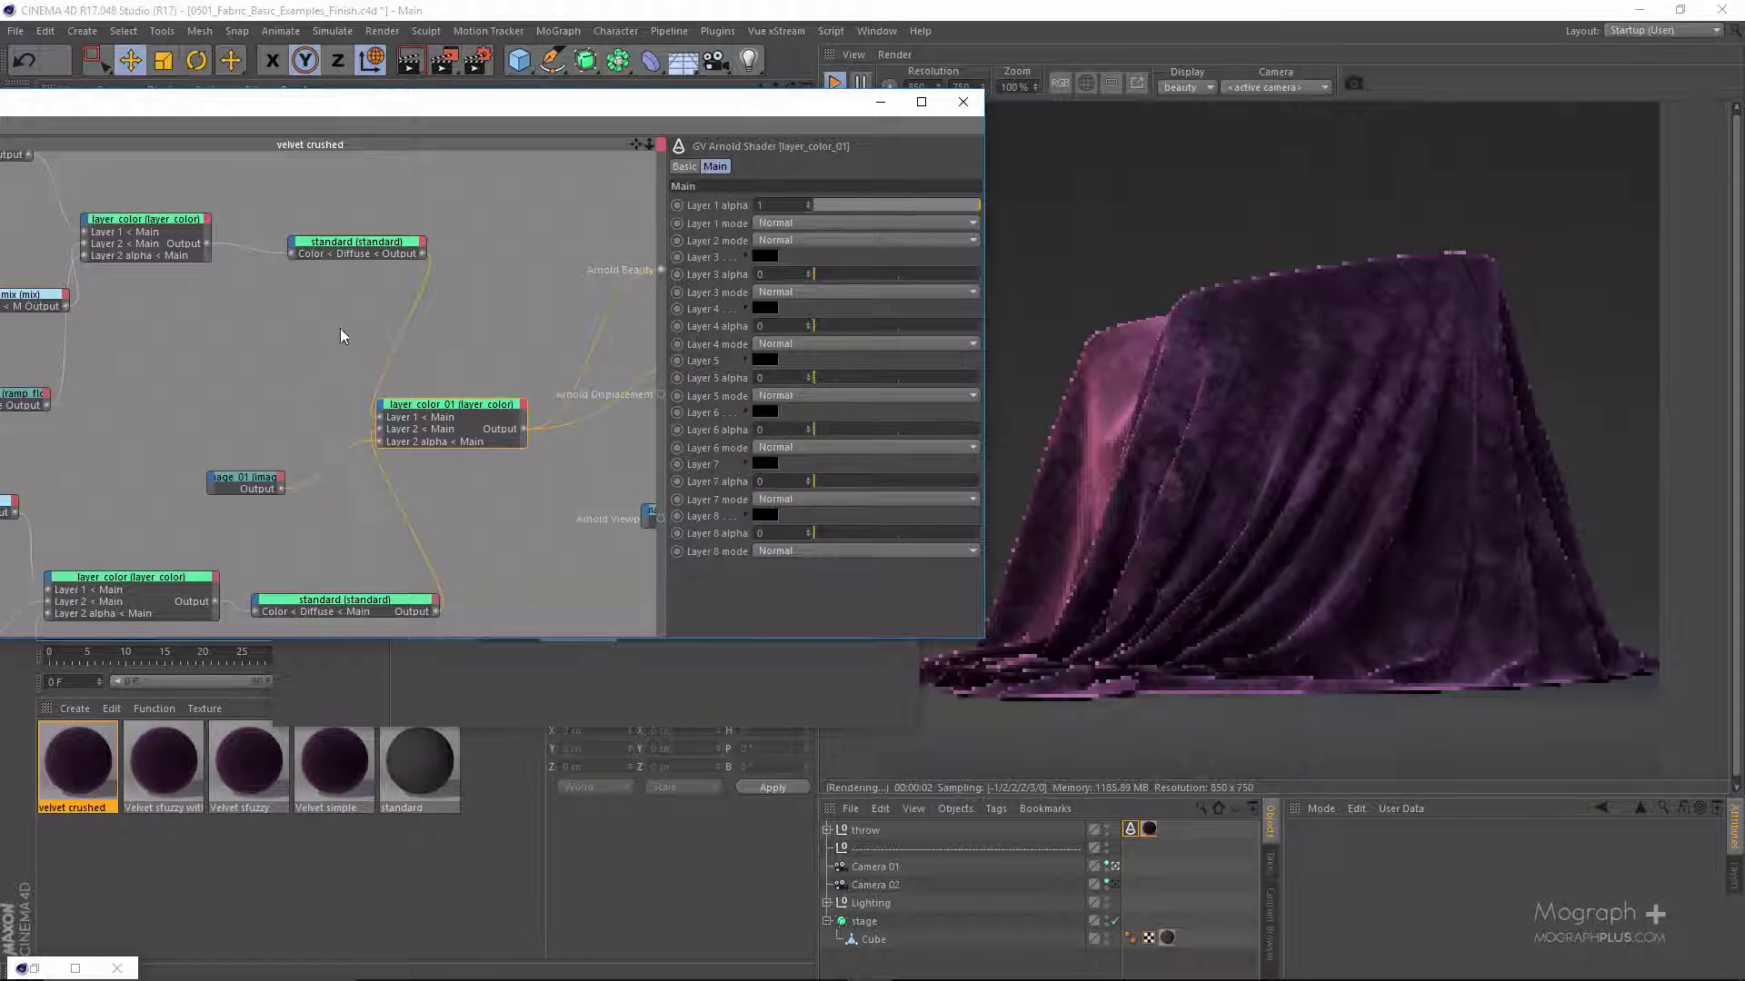
pyautogui.keyDown('alt'); pyautogui.moveTo(449, 360); pyautogui.dragTo(399, 369, button='middle'); pyautogui.keyUp('alt')
pyautogui.moveTo(636, 346); pyautogui.dragTo(291, 349, button='middle')
pyautogui.click(423, 341)
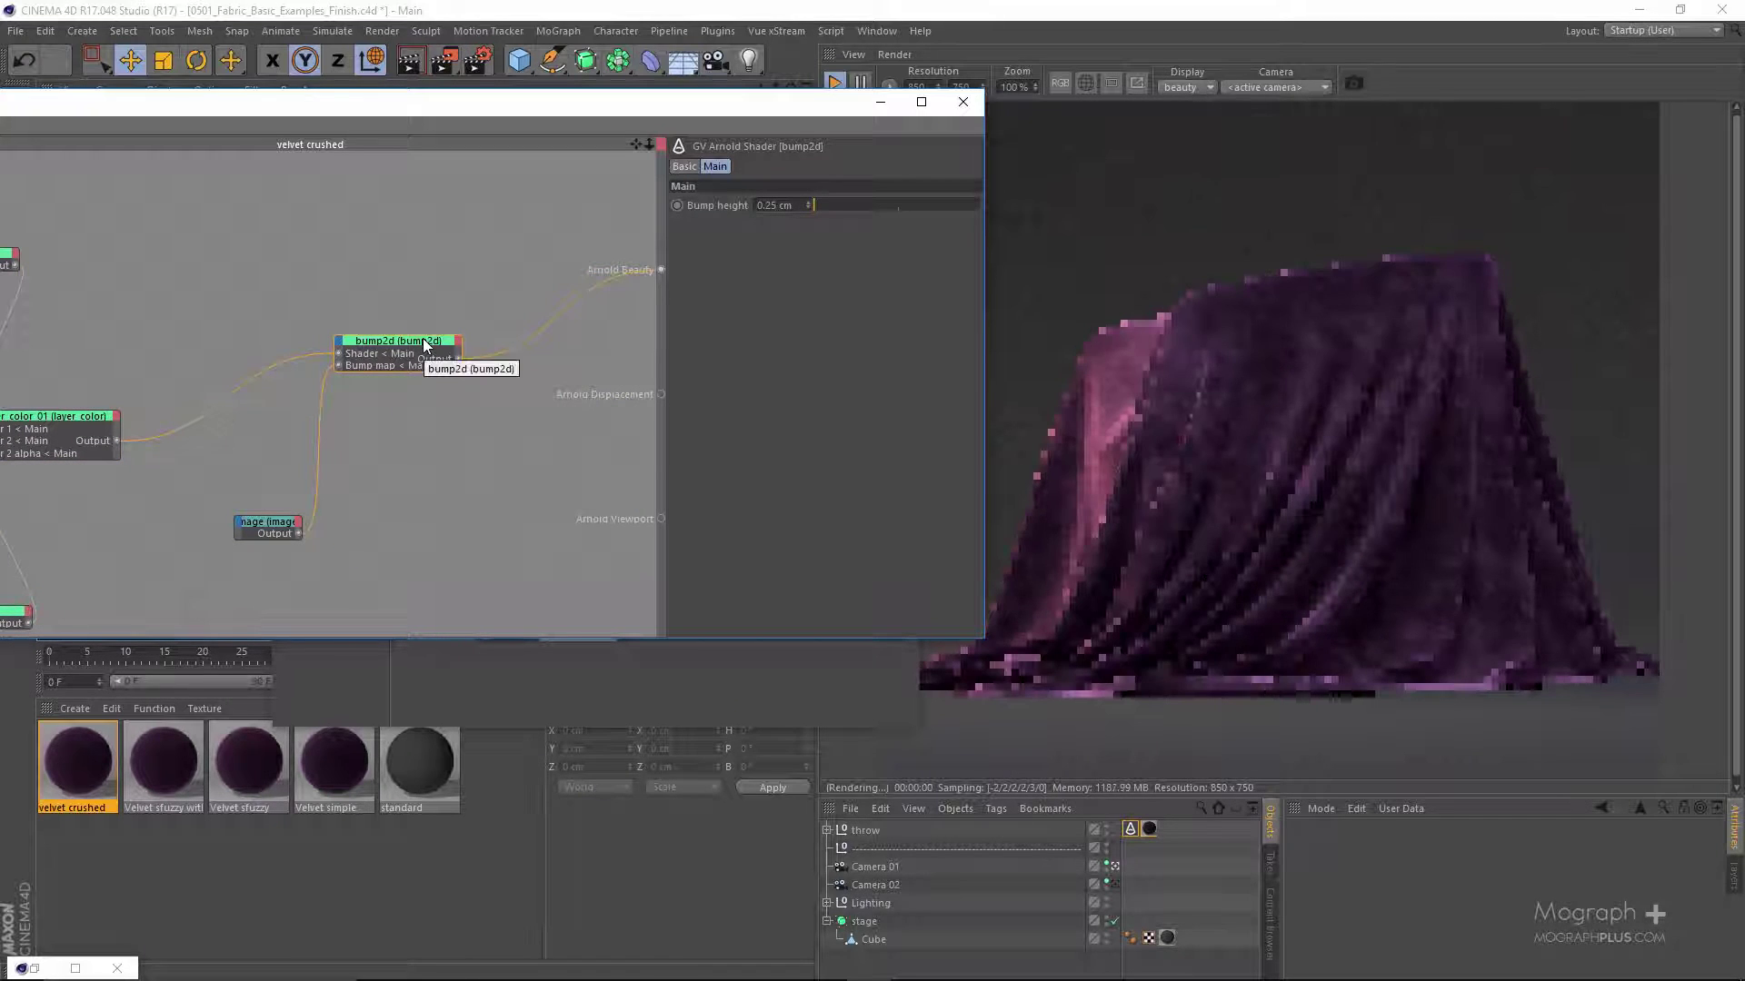
# - Inspect the bumped crushed velvet up close in the render, and close the shader network and material editors
pyautogui.moveTo(458, 359); pyautogui.dragTo(660, 270)
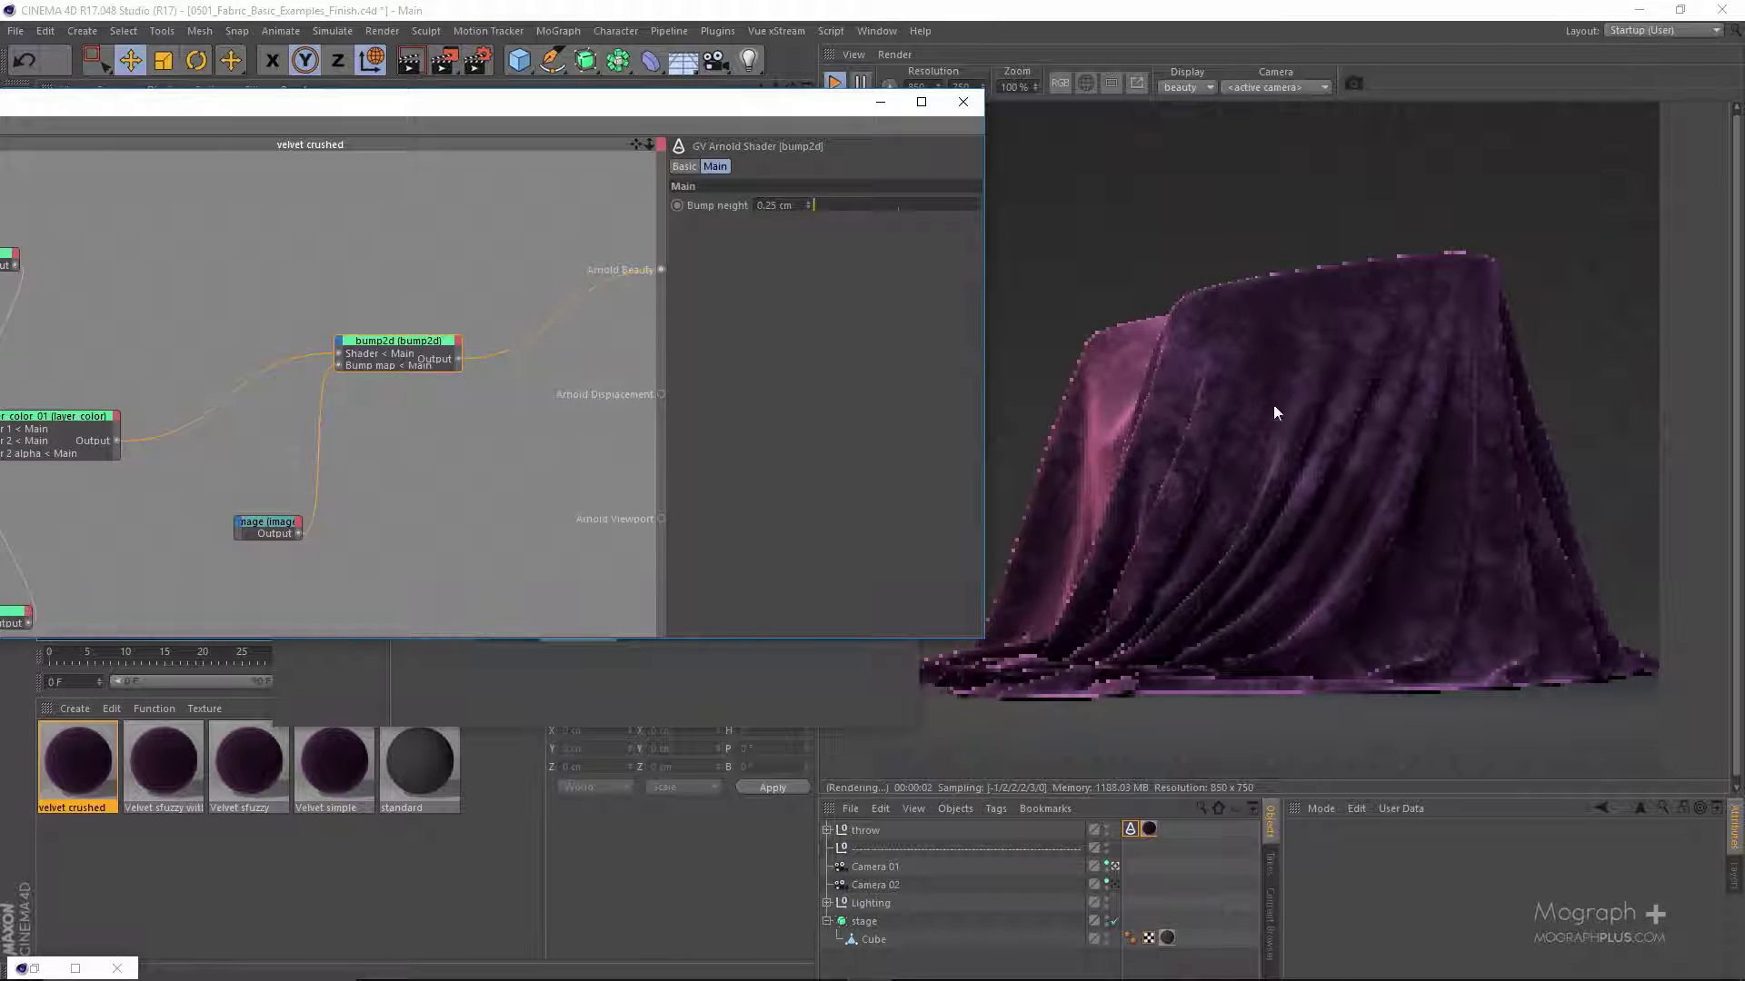
pyautogui.scroll(2, 1301, 383)
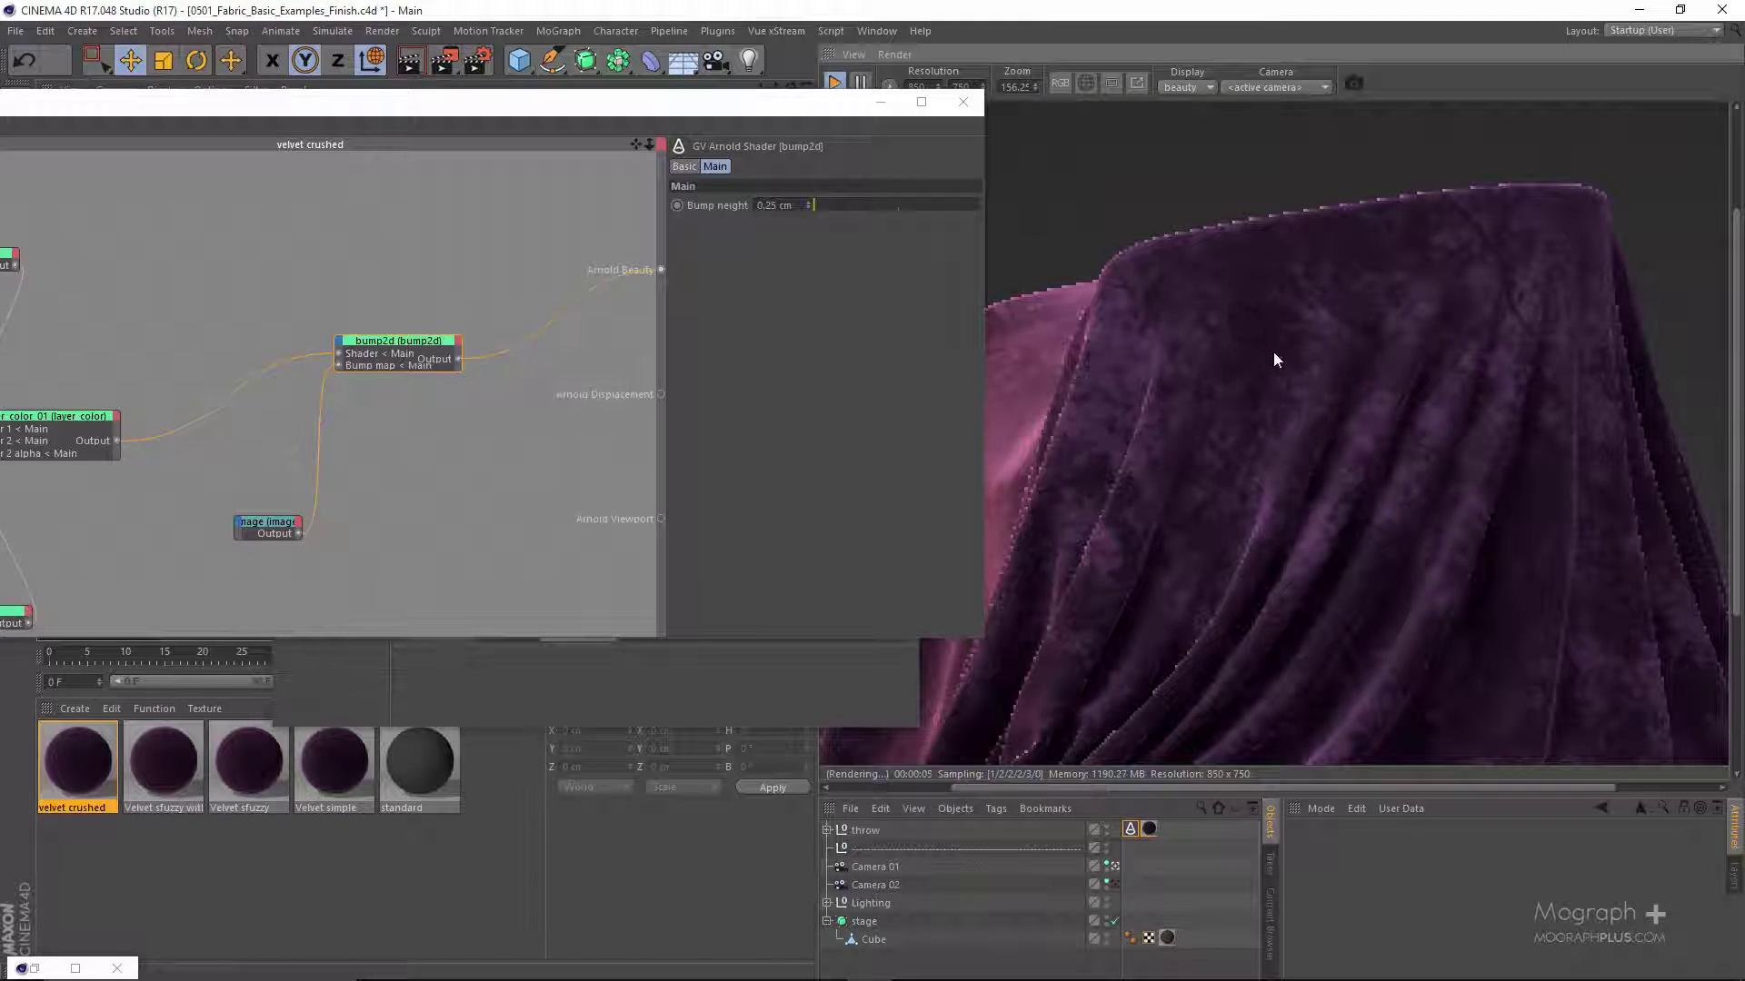
pyautogui.scroll(-2, 1270, 356)
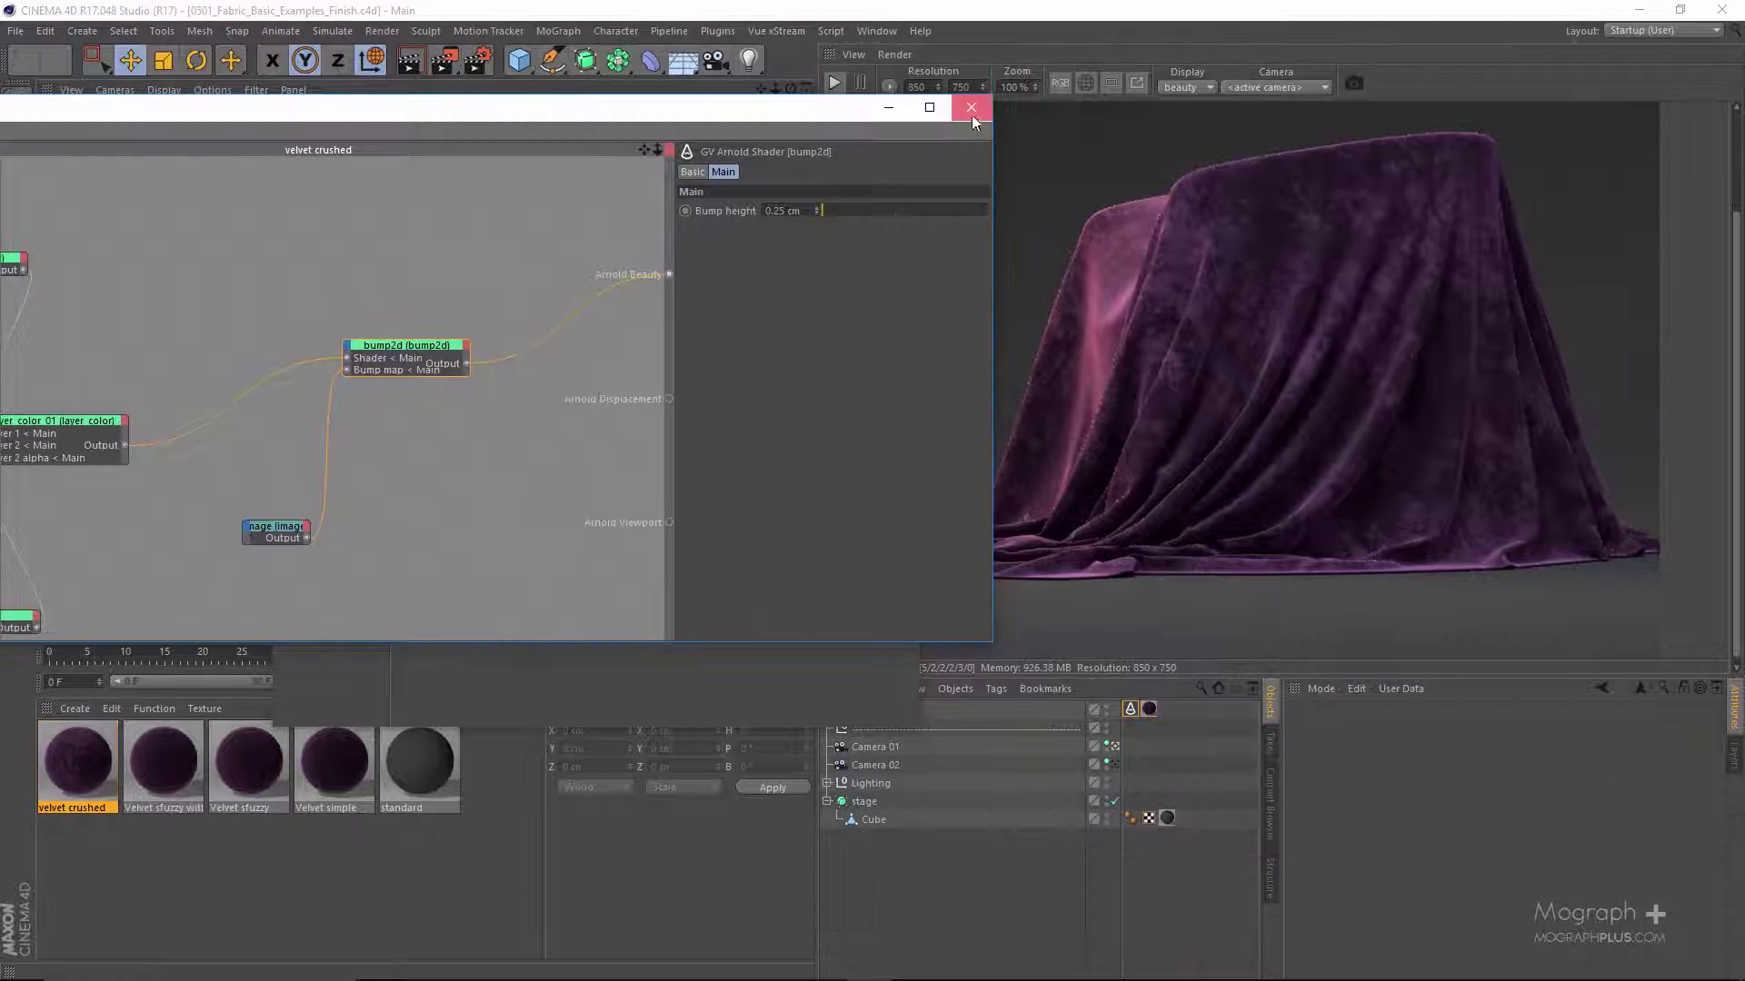
pyautogui.click(971, 107)
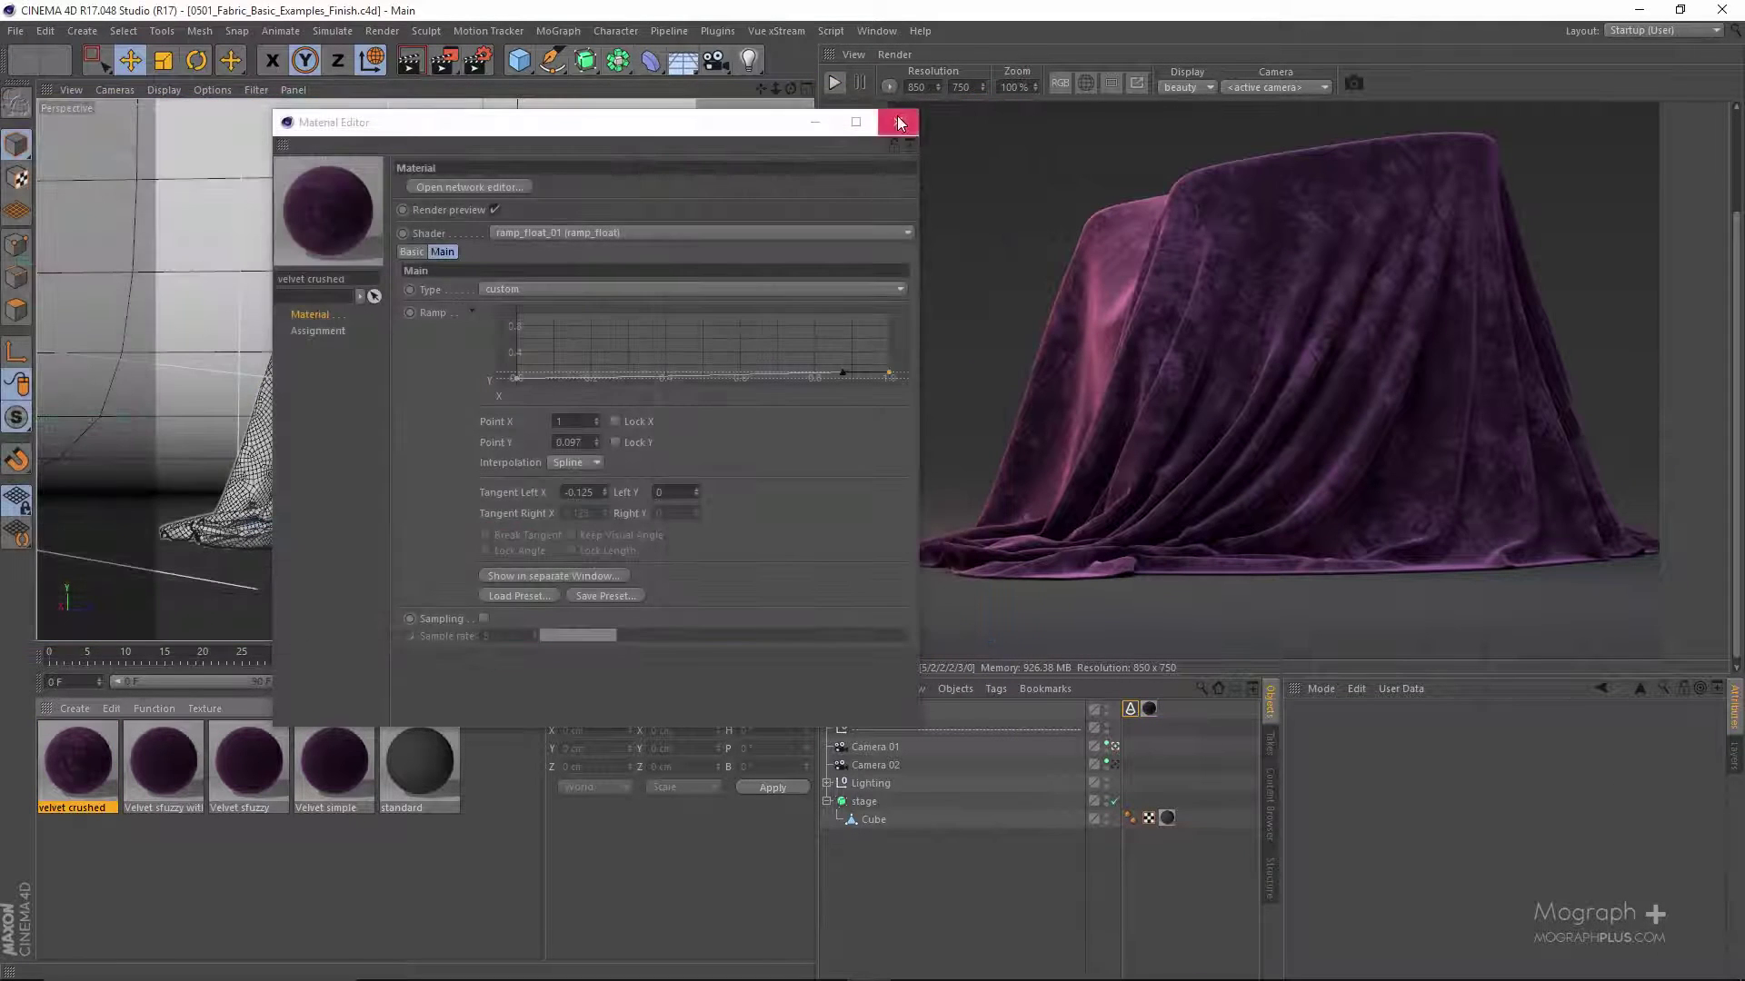
pyautogui.click(900, 118)
pyautogui.scroll(1, 1187, 356)
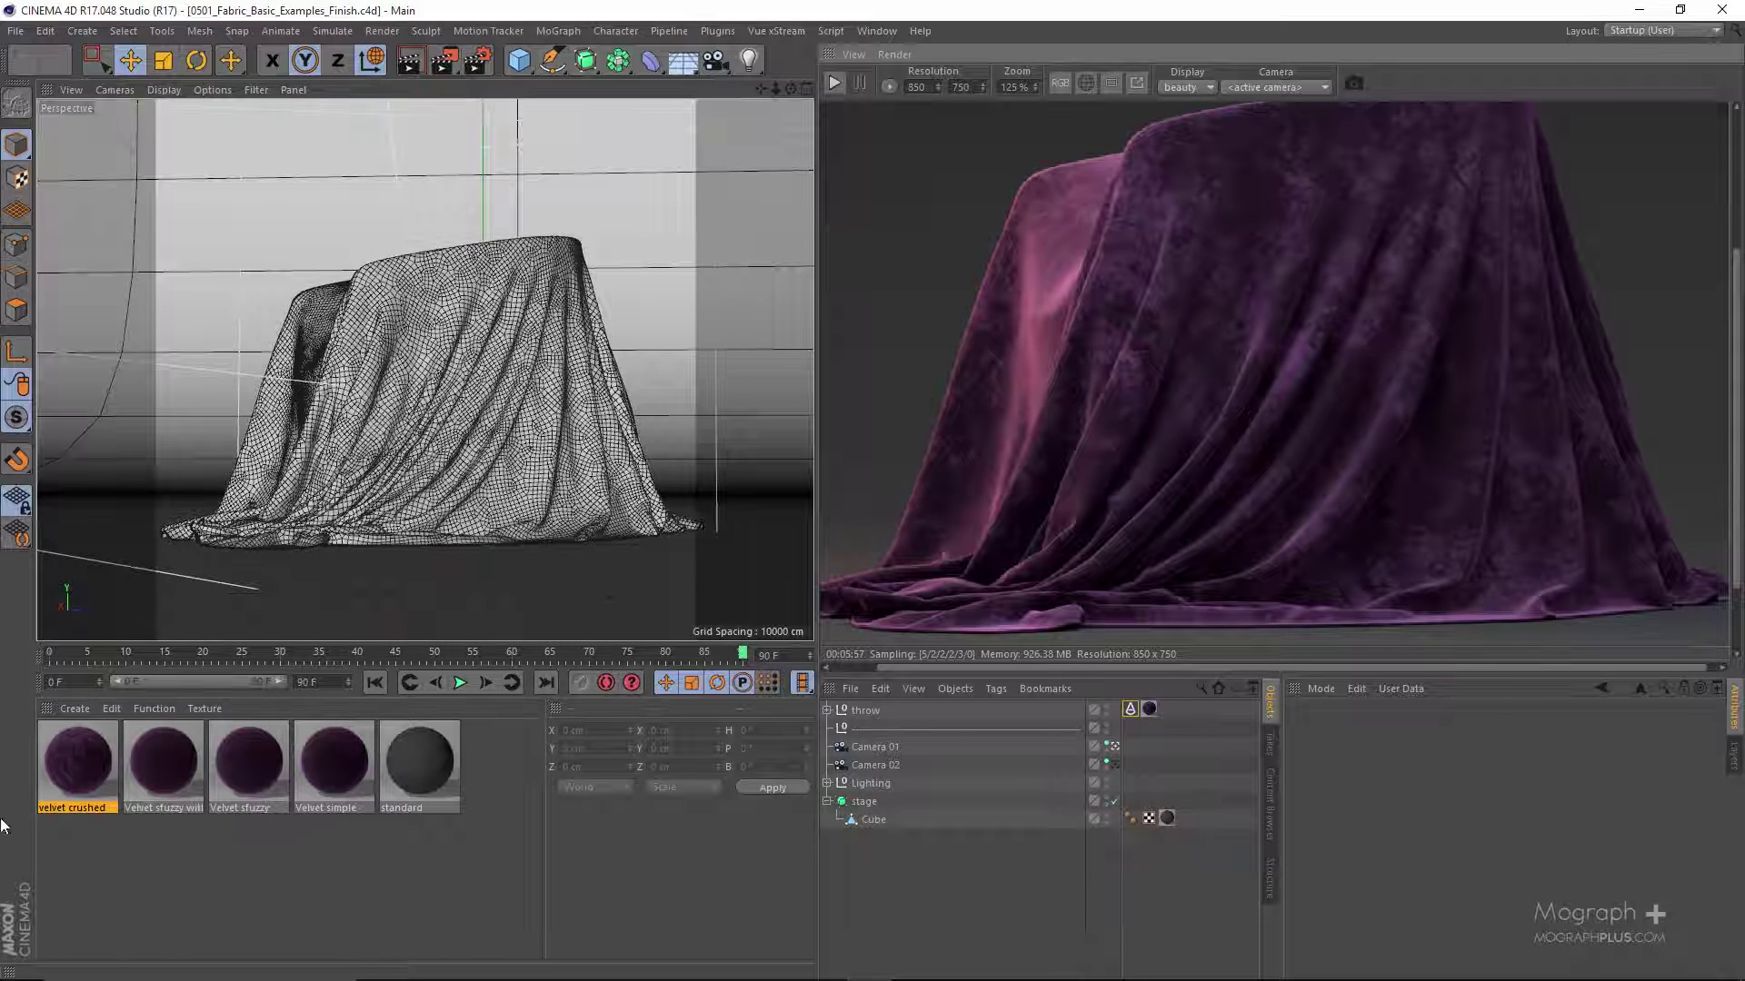
# - Create an Arnold standard surface material named Cotton and assign it to the throw object
pyautogui.click(74, 711)
pyautogui.moveTo(145, 778)
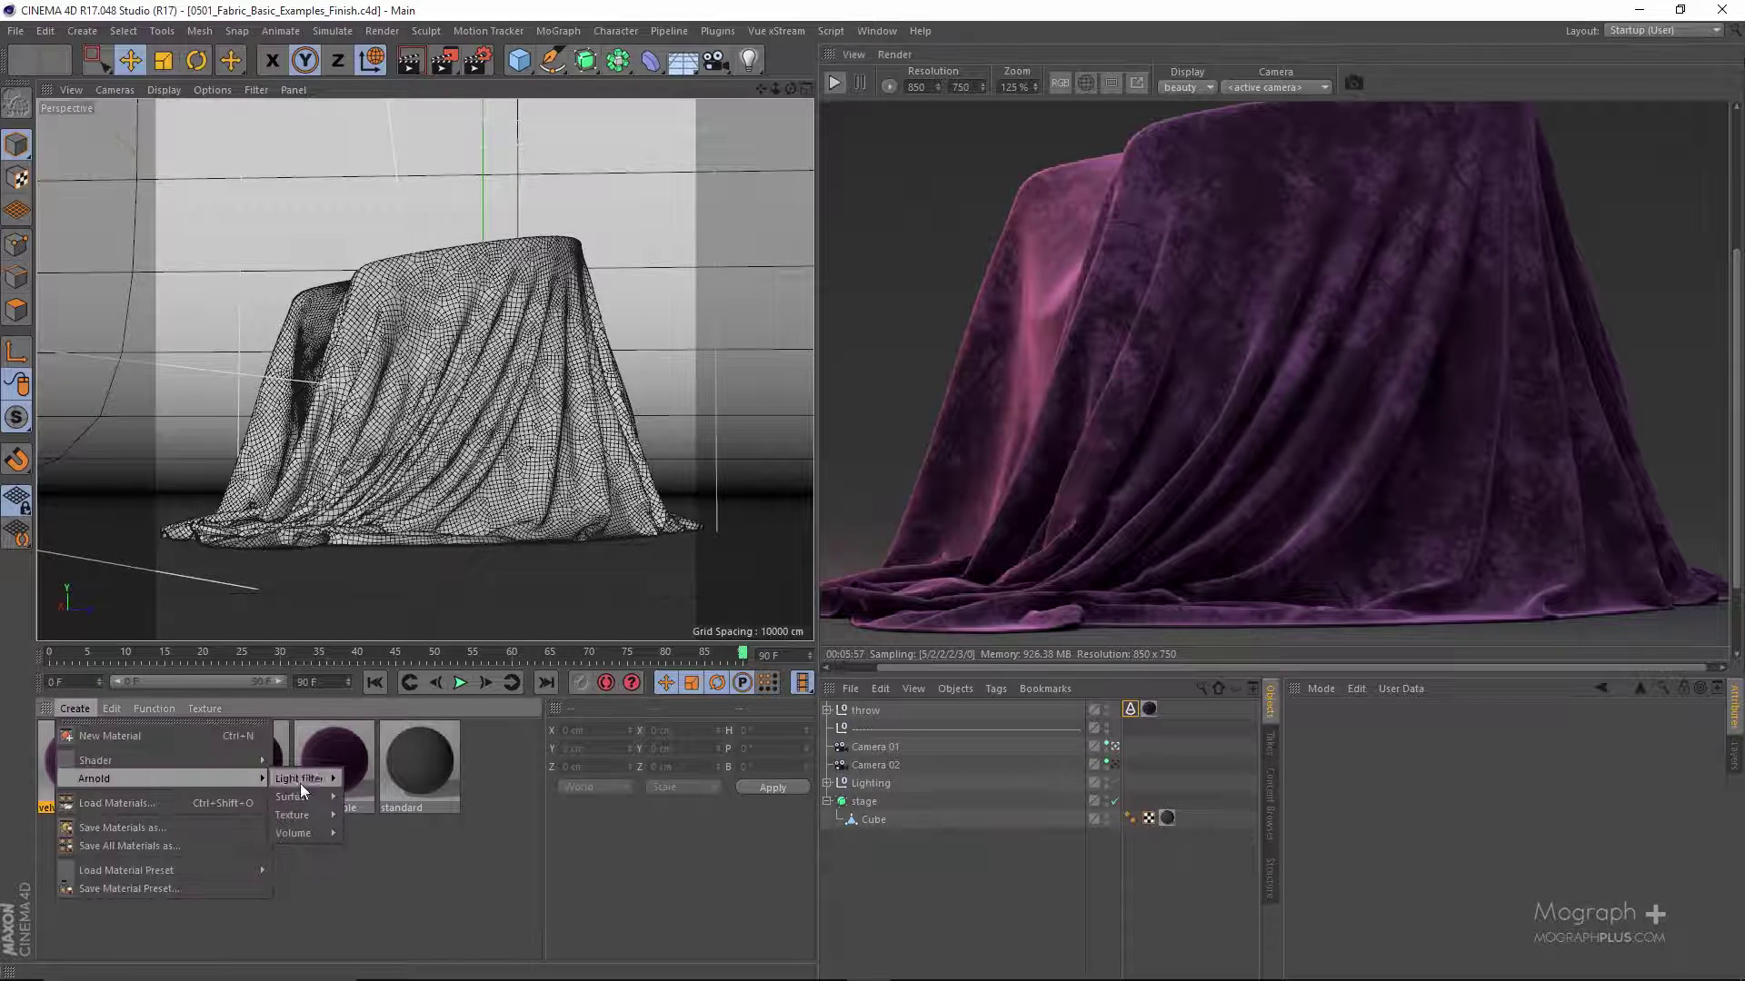
pyautogui.moveTo(296, 796)
pyautogui.click(395, 935)
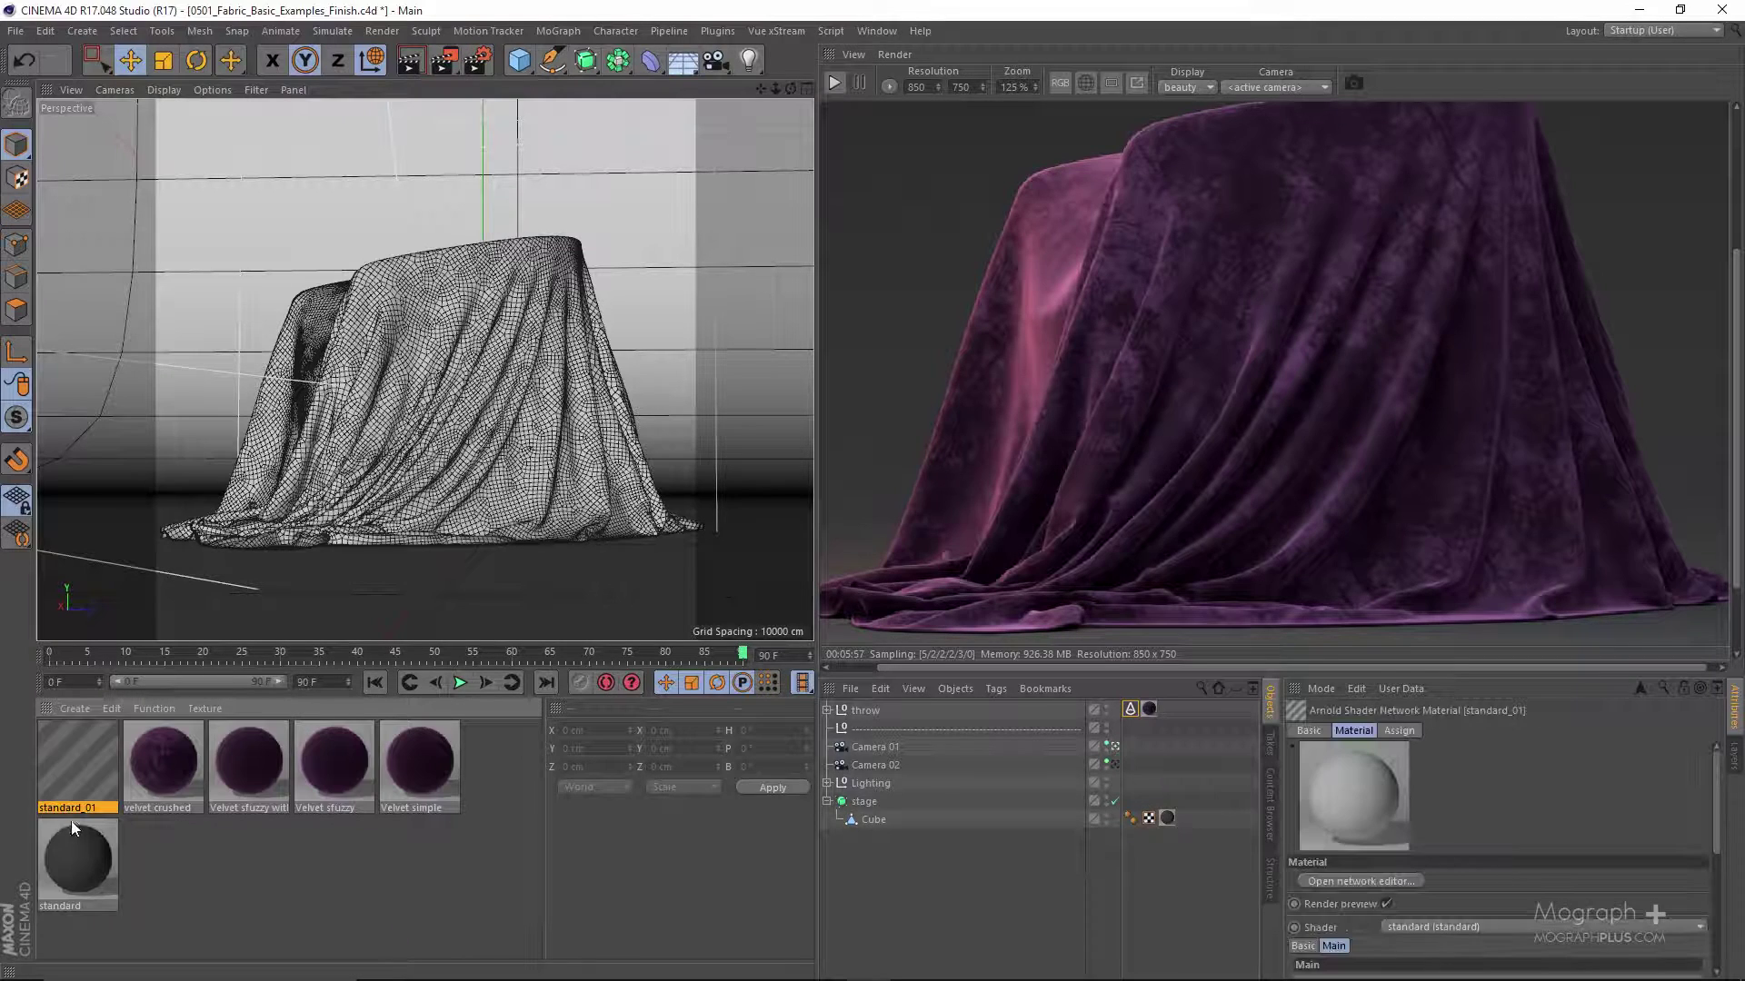
pyautogui.doubleClick(74, 807)
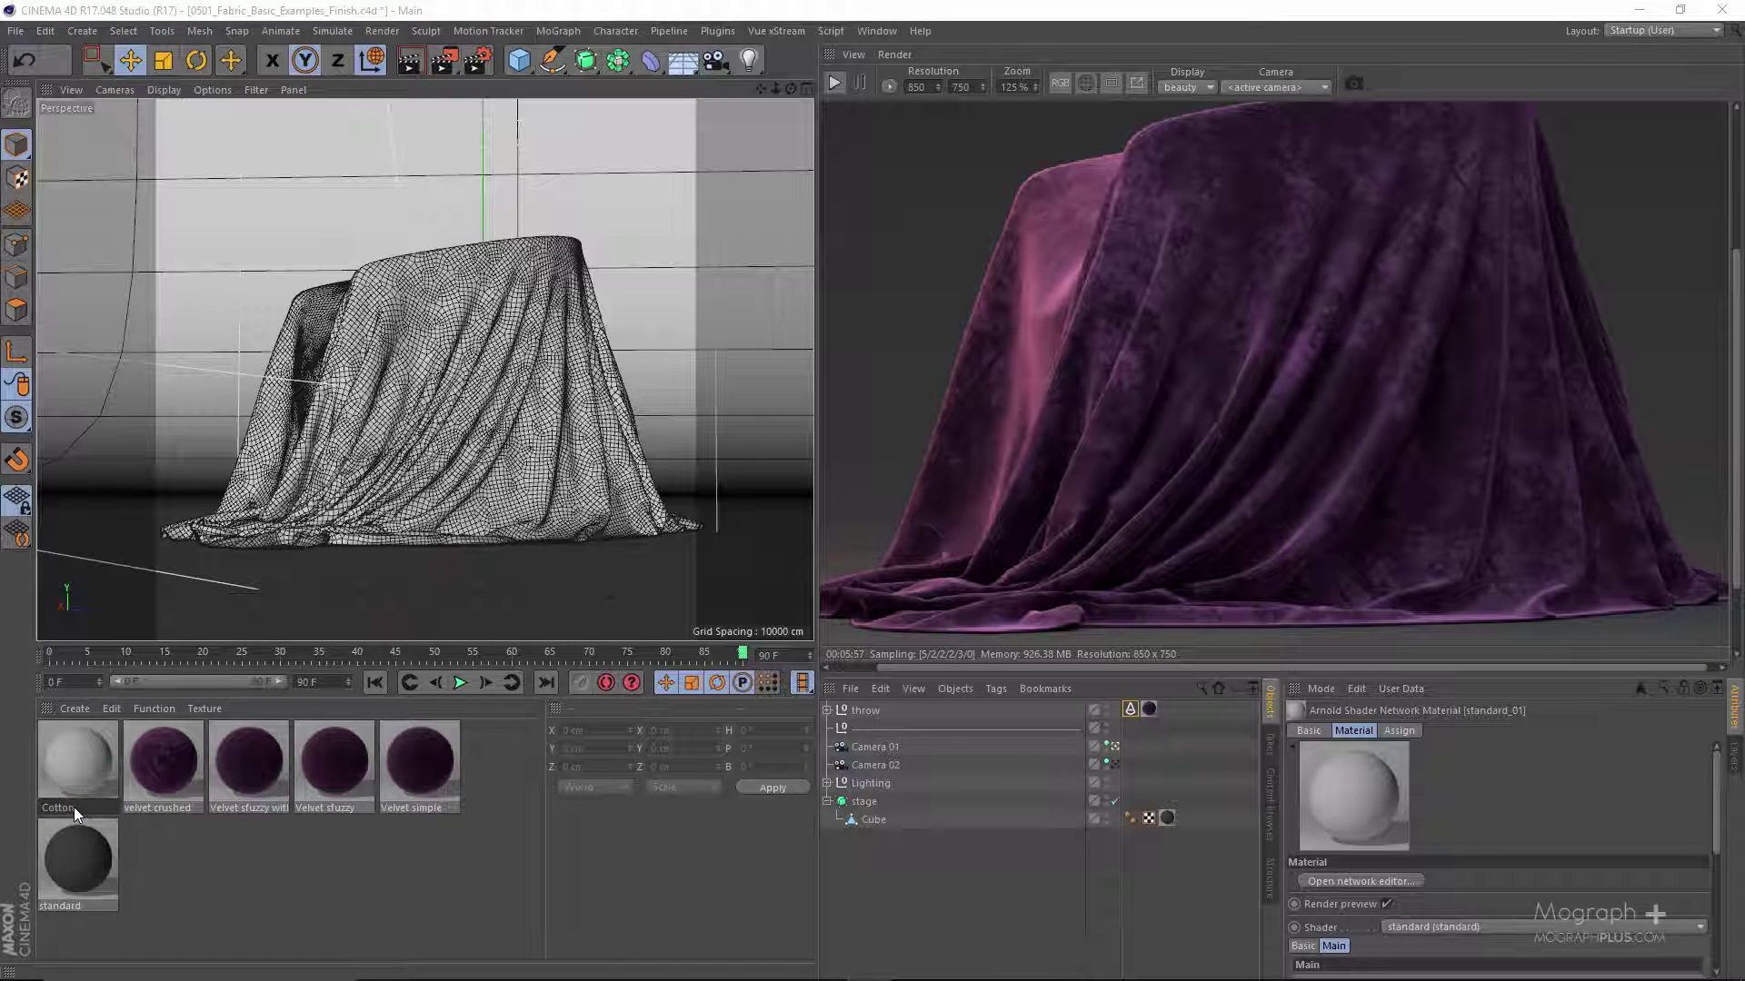
pyautogui.write('Cotton')
pyautogui.press('Return')
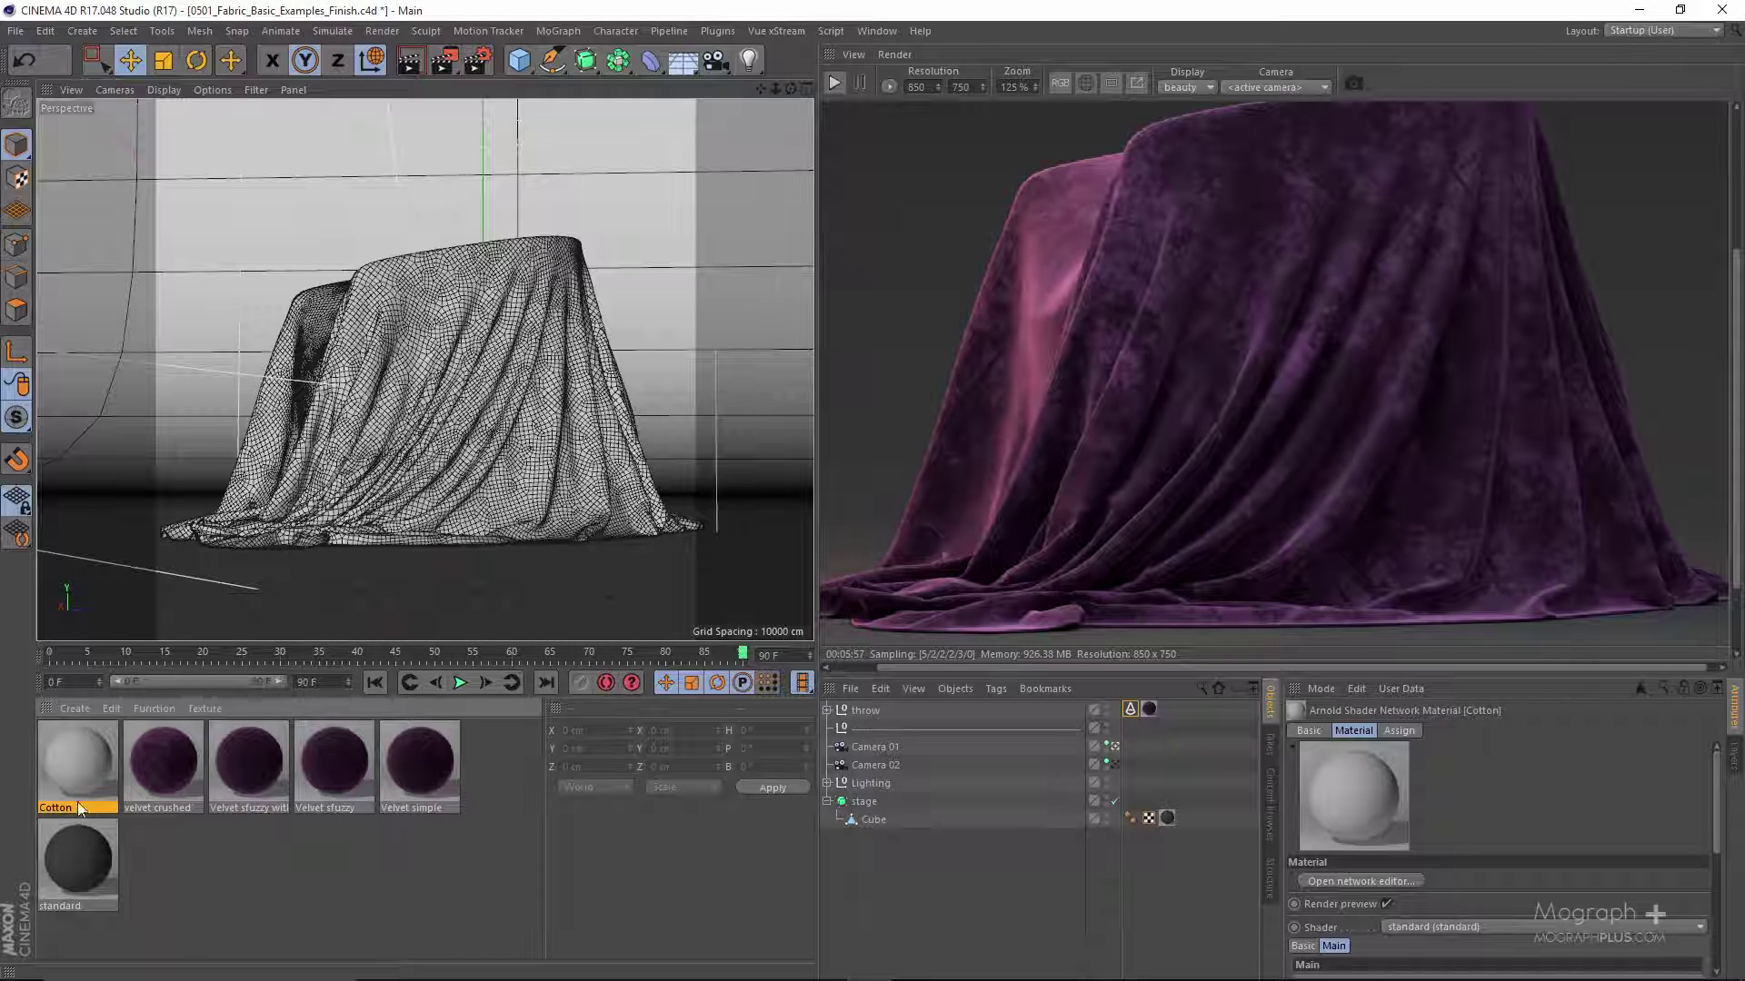
pyautogui.moveTo(321, 794); pyautogui.dragTo(1159, 707)
# - Open the Cotton material's shader network and set the standard shader's diffuse weight to 1
pyautogui.doubleClick(92, 755)
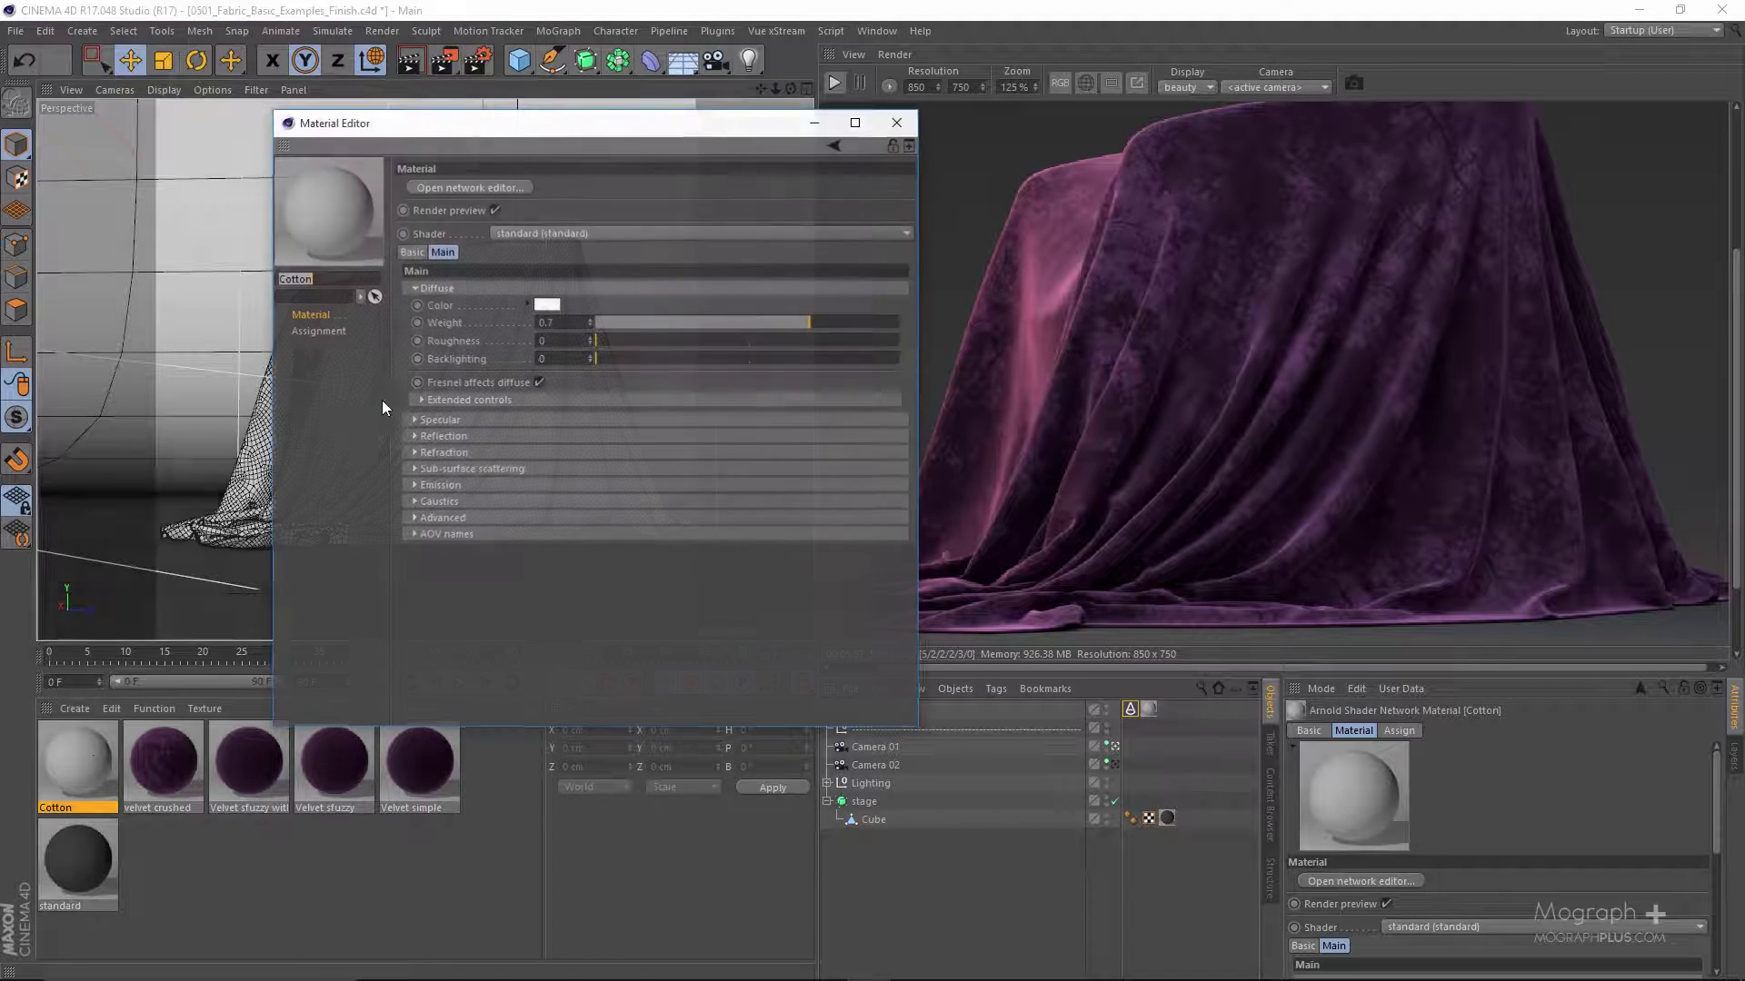
pyautogui.click(469, 188)
pyautogui.moveTo(477, 266); pyautogui.dragTo(497, 509)
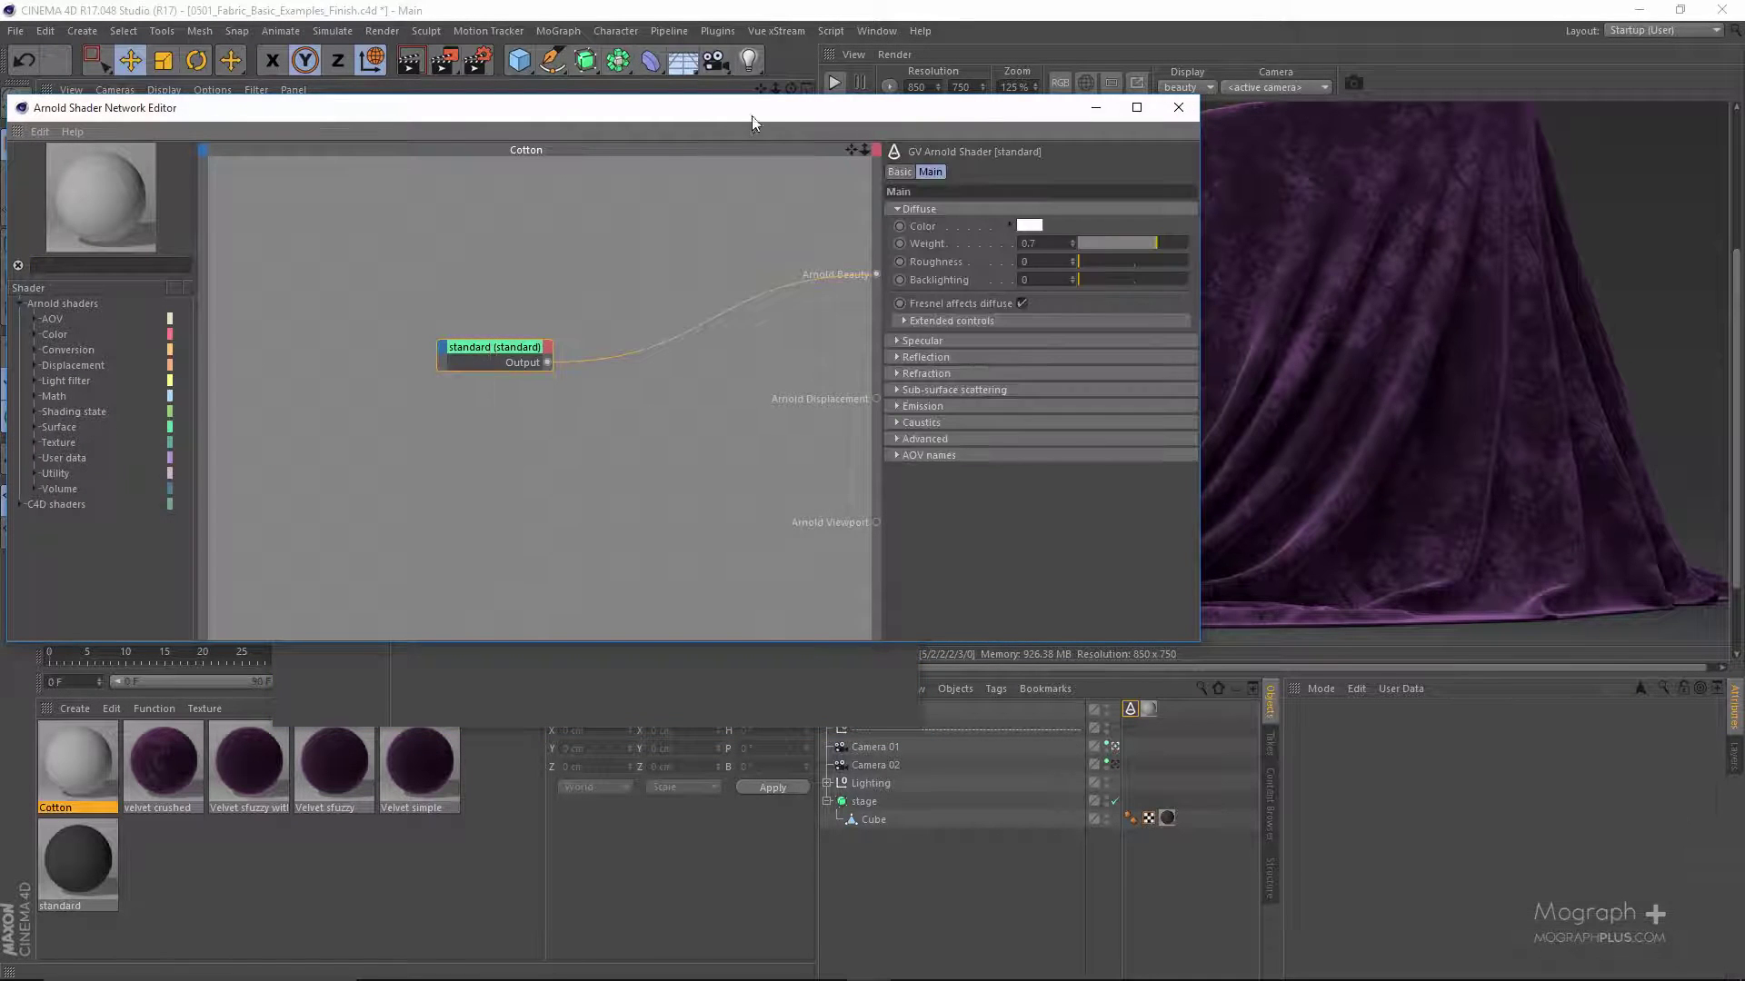
pyautogui.moveTo(751, 116); pyautogui.dragTo(630, 115)
pyautogui.moveTo(374, 345); pyautogui.dragTo(413, 326)
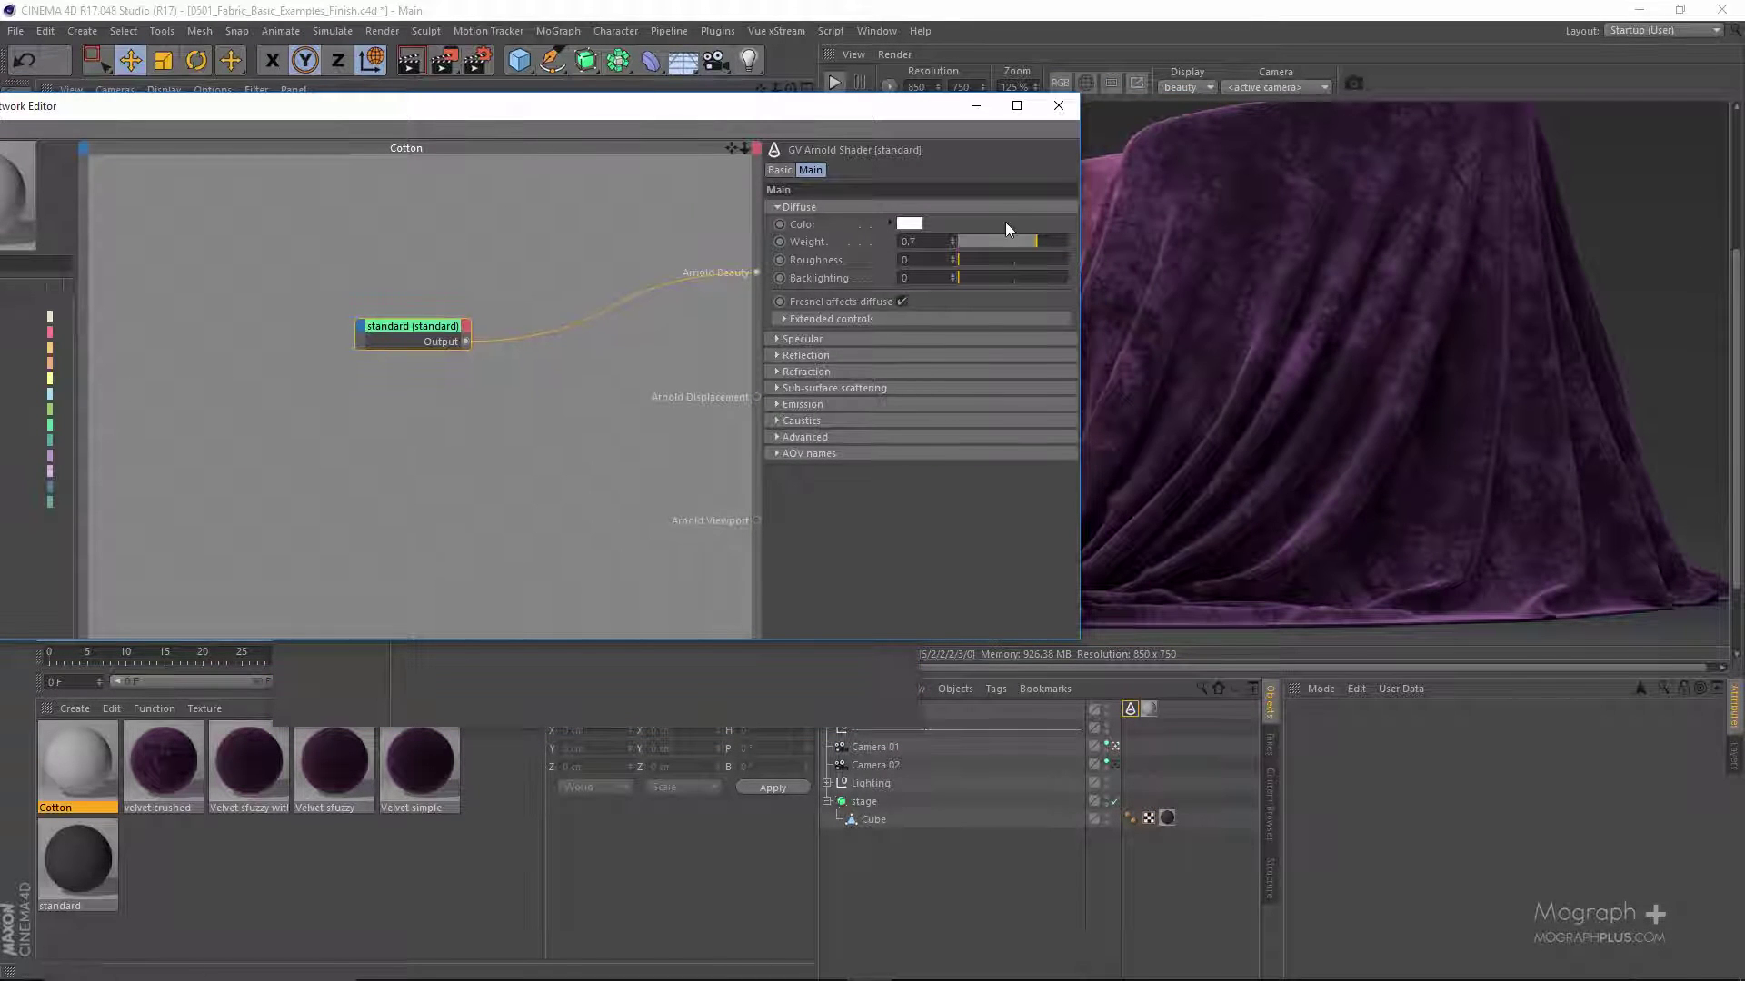
pyautogui.moveTo(1059, 241); pyautogui.dragTo(1088, 257)
pyautogui.moveTo(859, 111); pyautogui.dragTo(1029, 105)
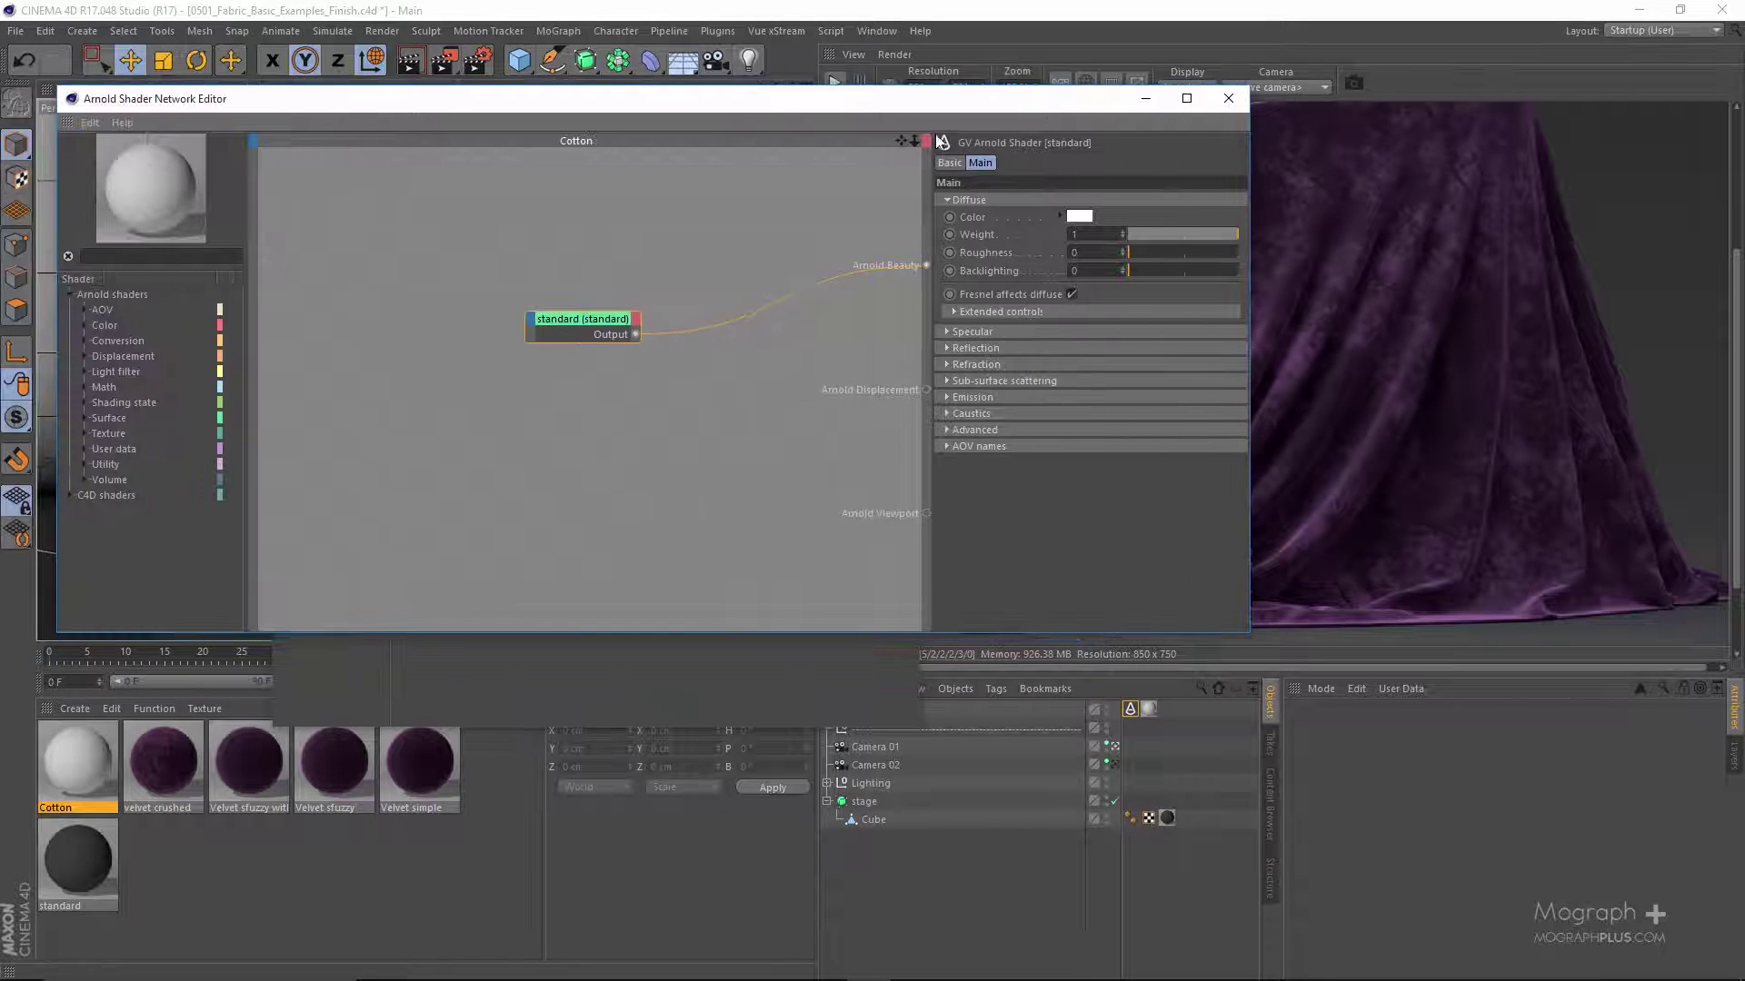
# - Add an image node loaded with FabPattern.jpg to the Cotton network, spaced apart from the standard node
pyautogui.click(193, 257)
pyautogui.write('imag')
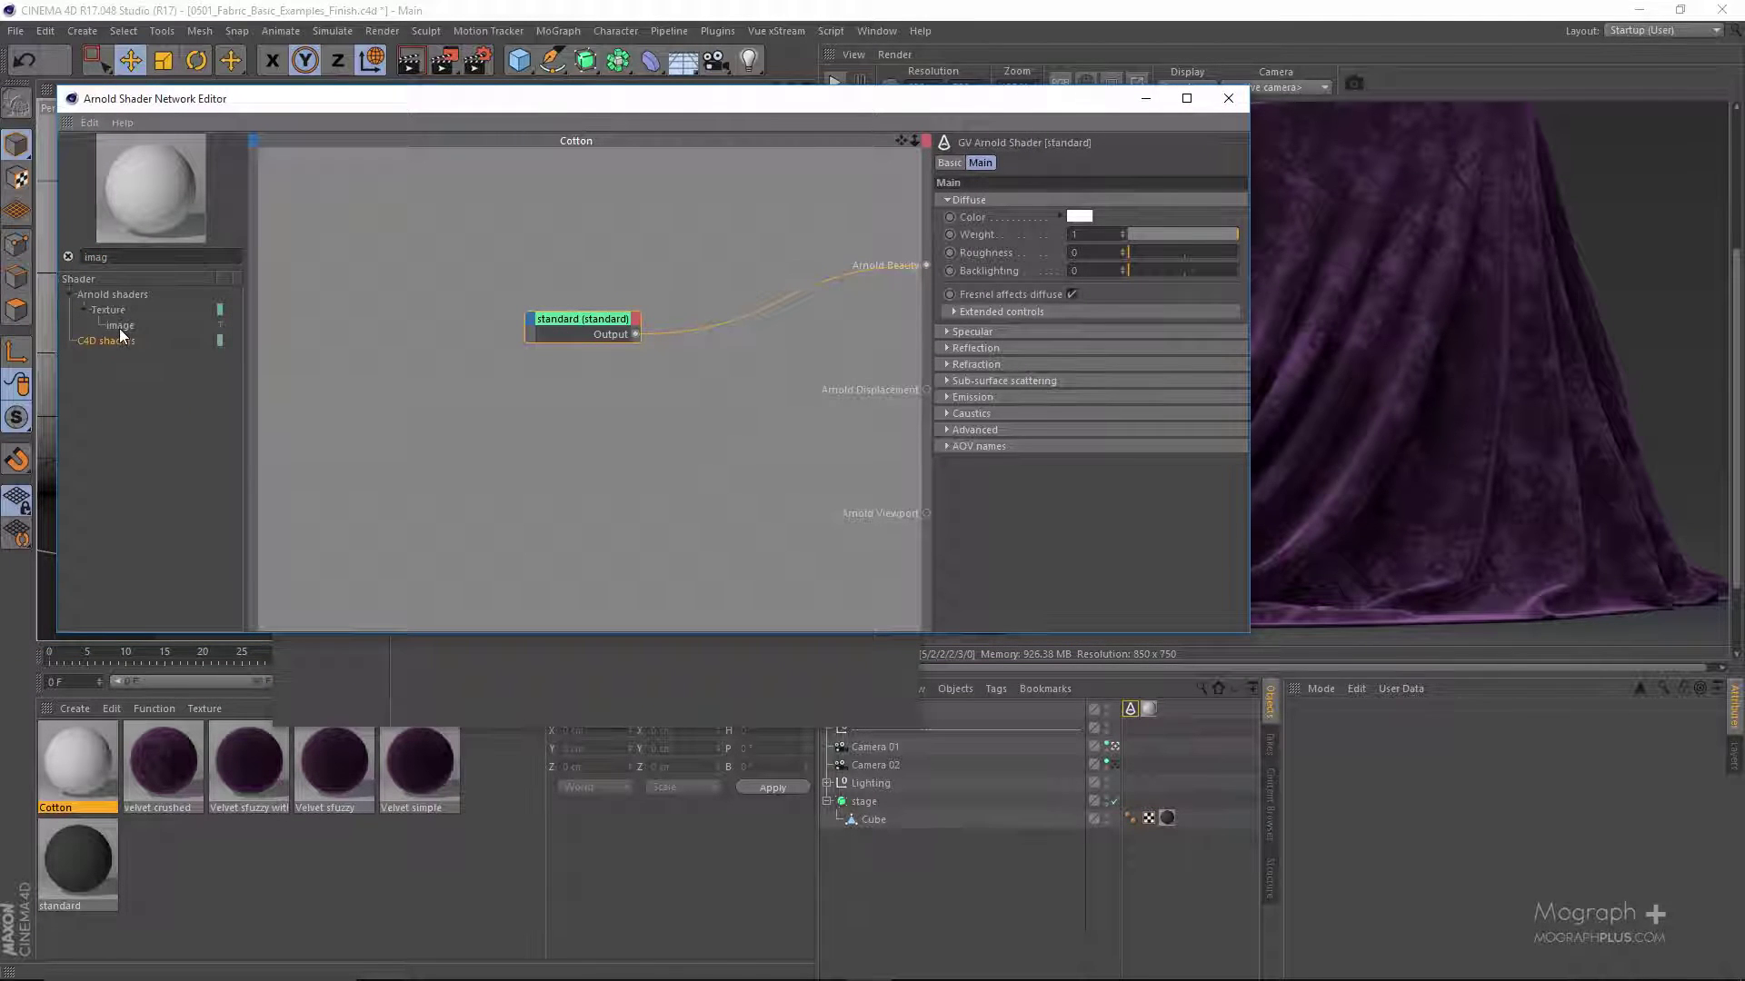
pyautogui.moveTo(120, 325); pyautogui.dragTo(351, 327)
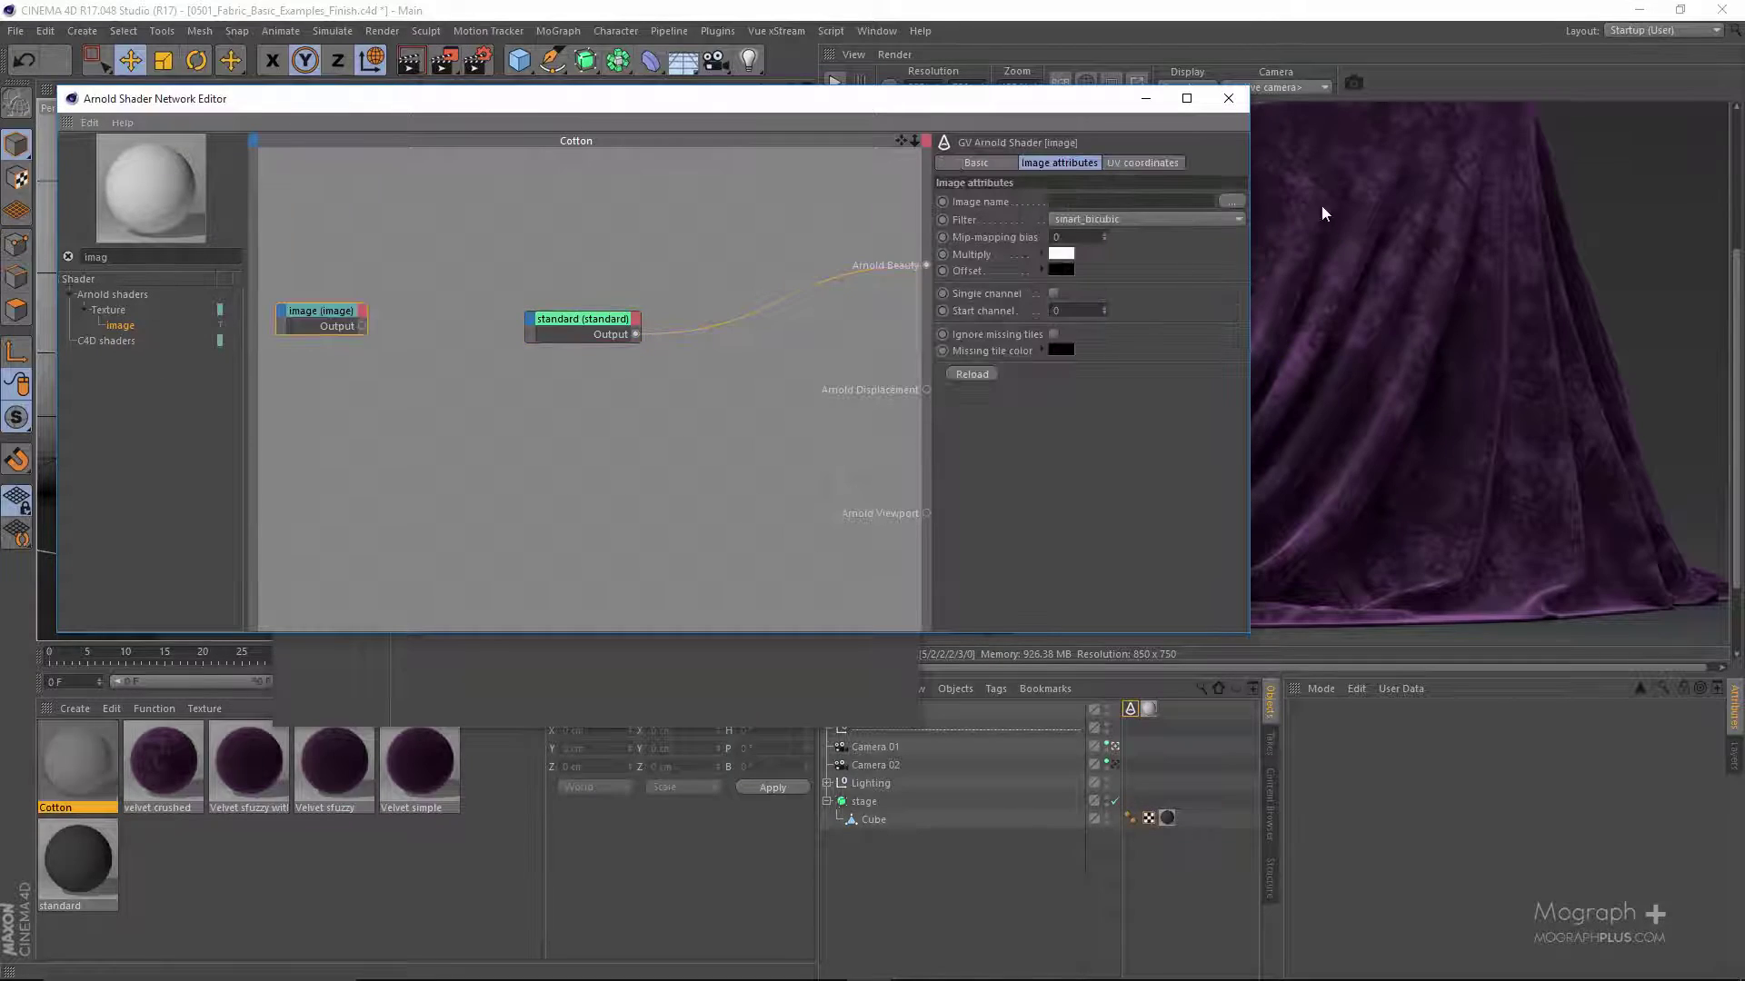
pyautogui.click(1230, 201)
pyautogui.scroll(-5, 618, 473)
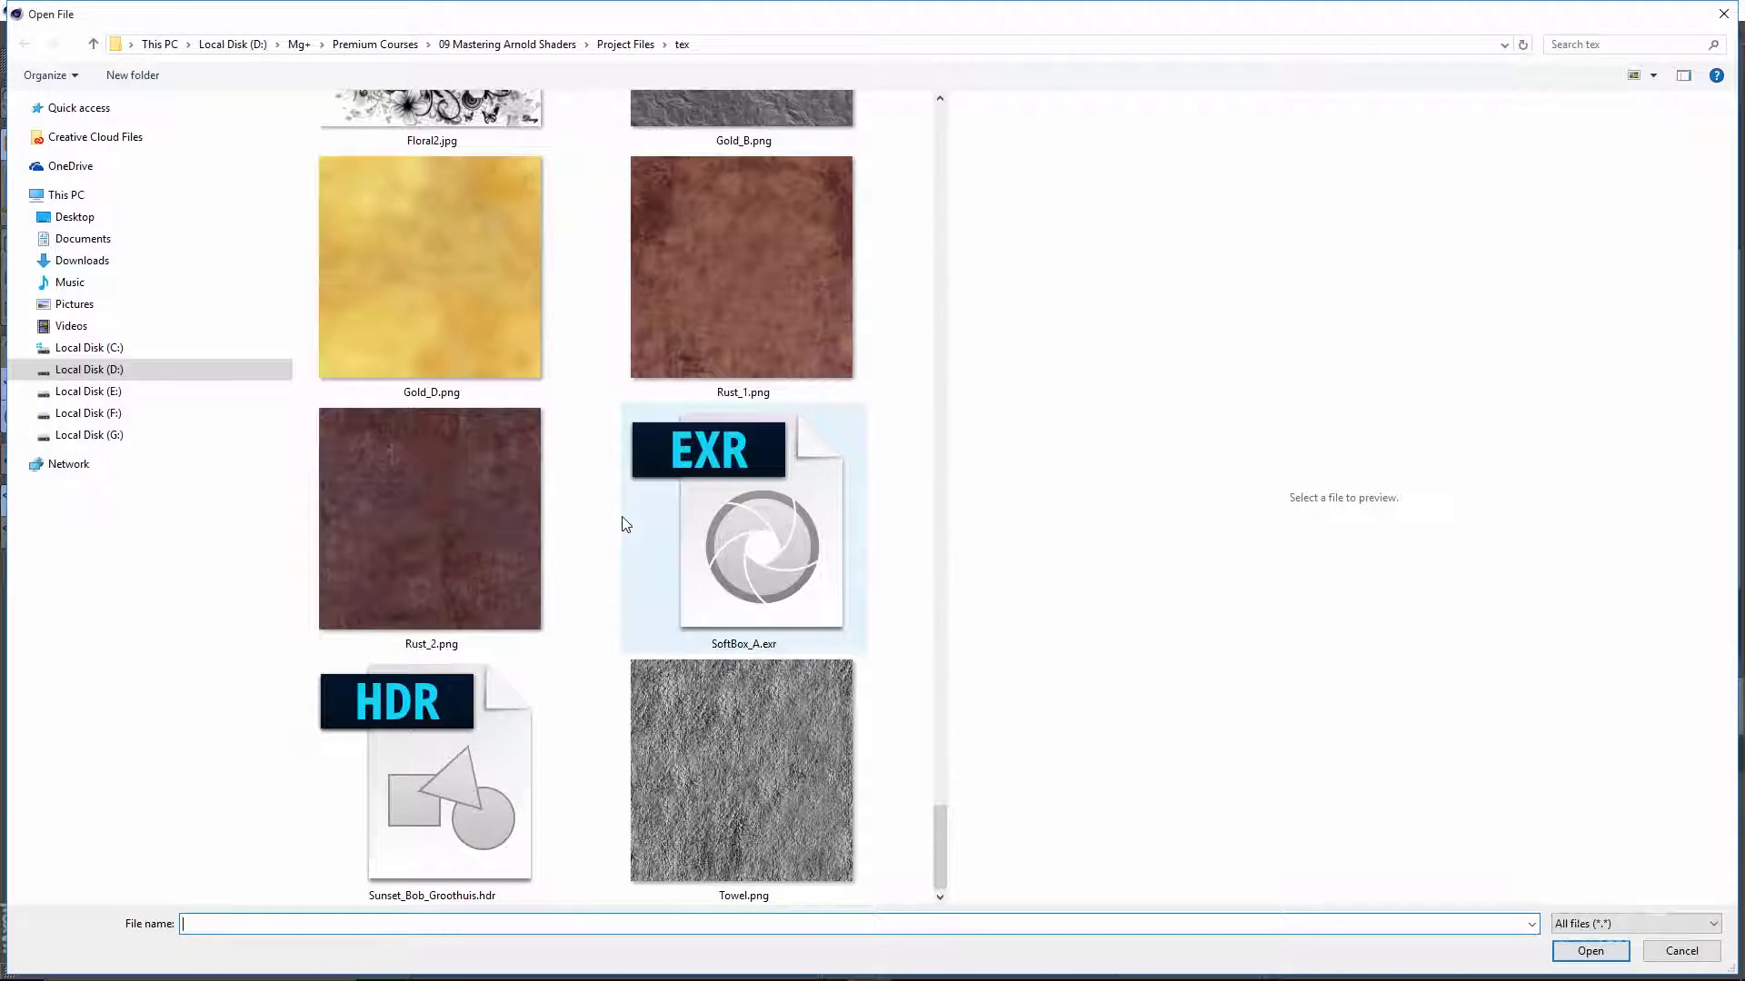
pyautogui.scroll(3, 608, 521)
pyautogui.click(467, 195)
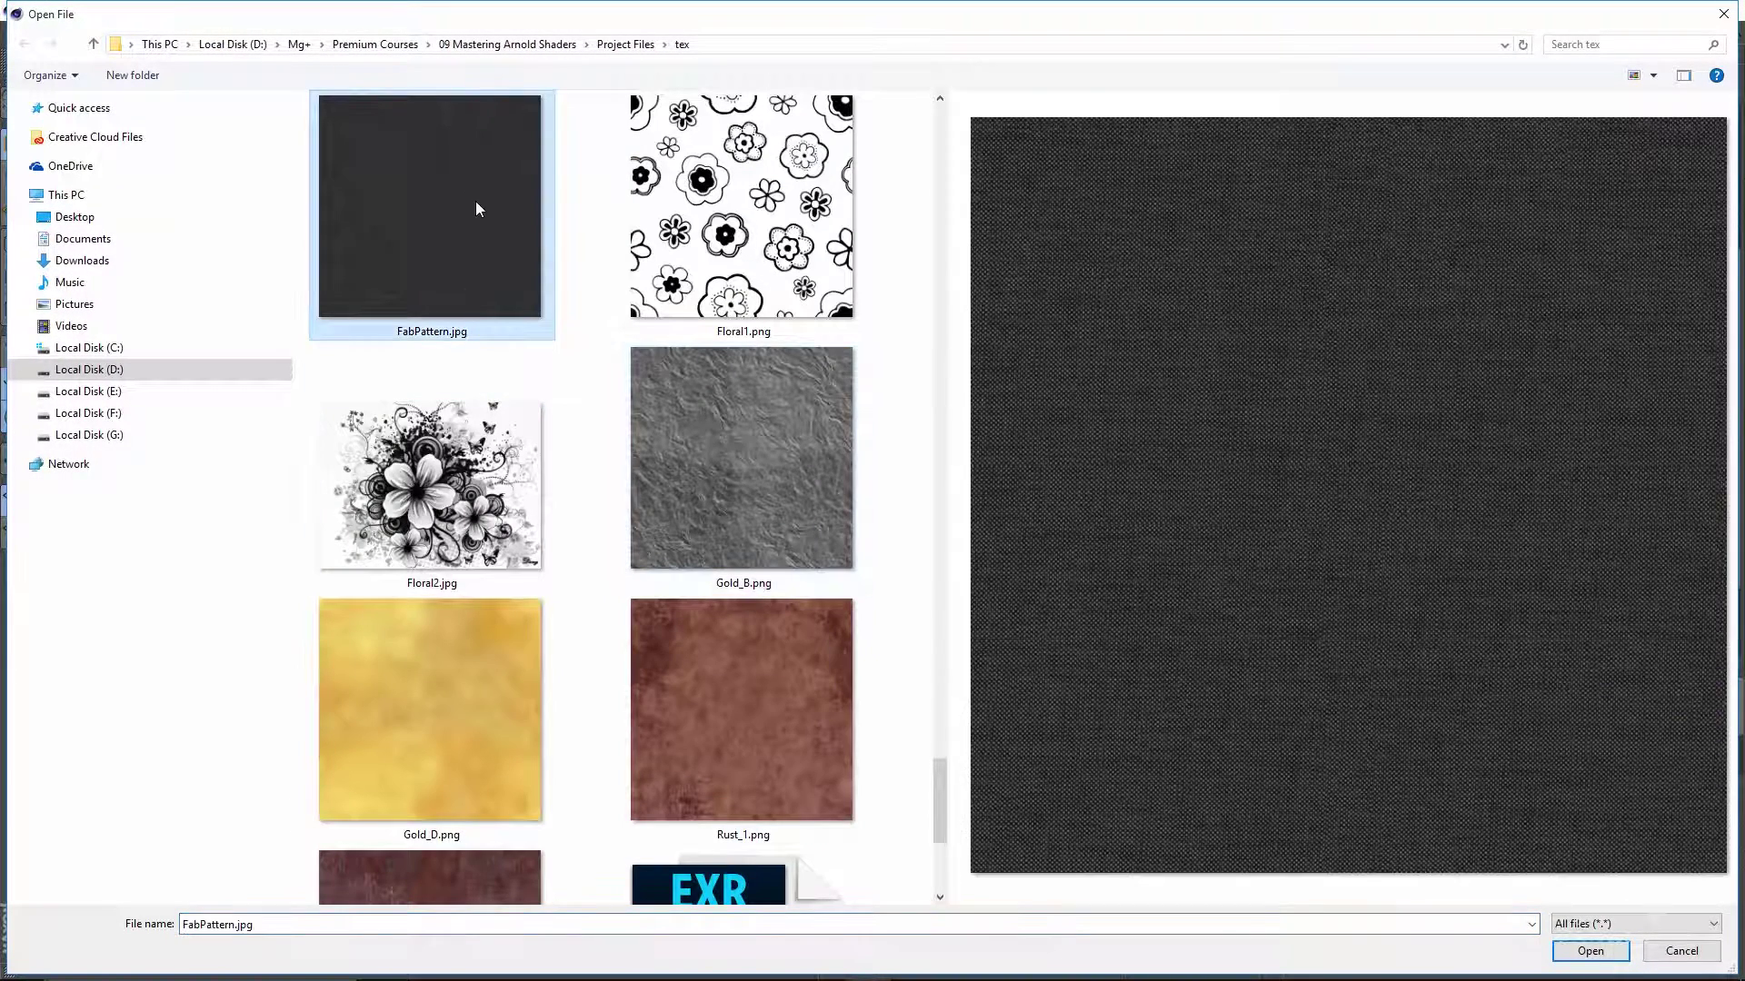
pyautogui.doubleClick(476, 200)
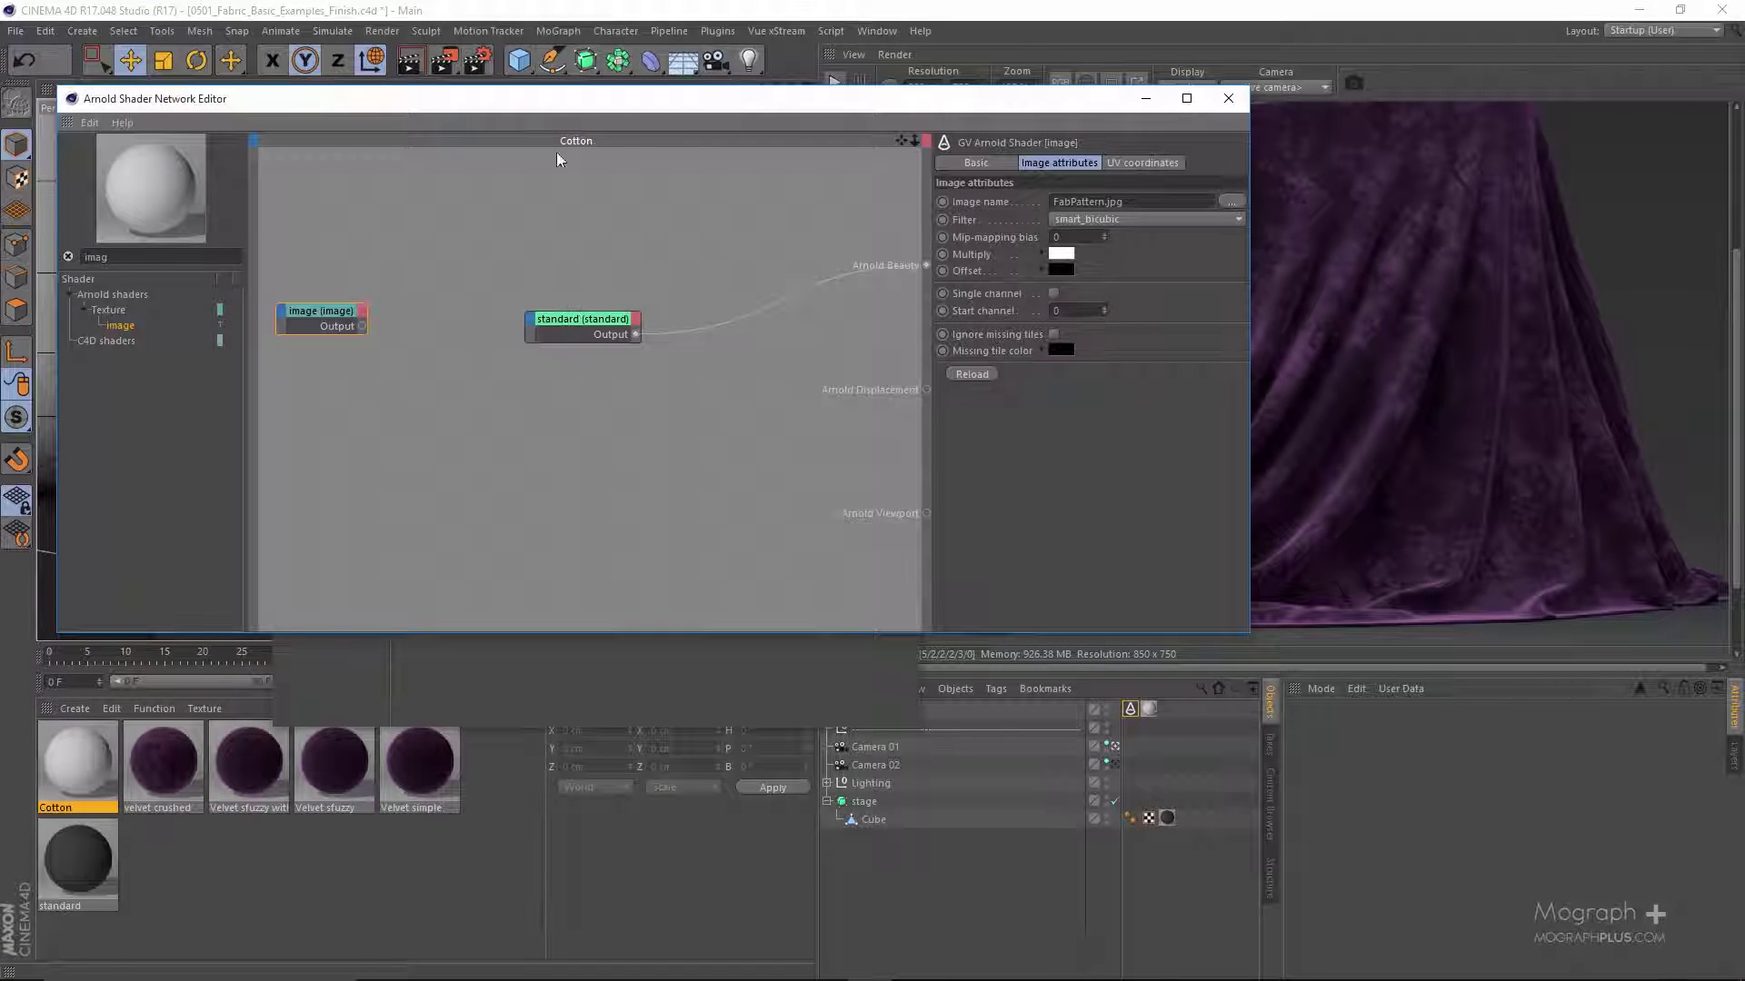
pyautogui.moveTo(598, 321); pyautogui.dragTo(688, 299)
pyautogui.click(339, 325)
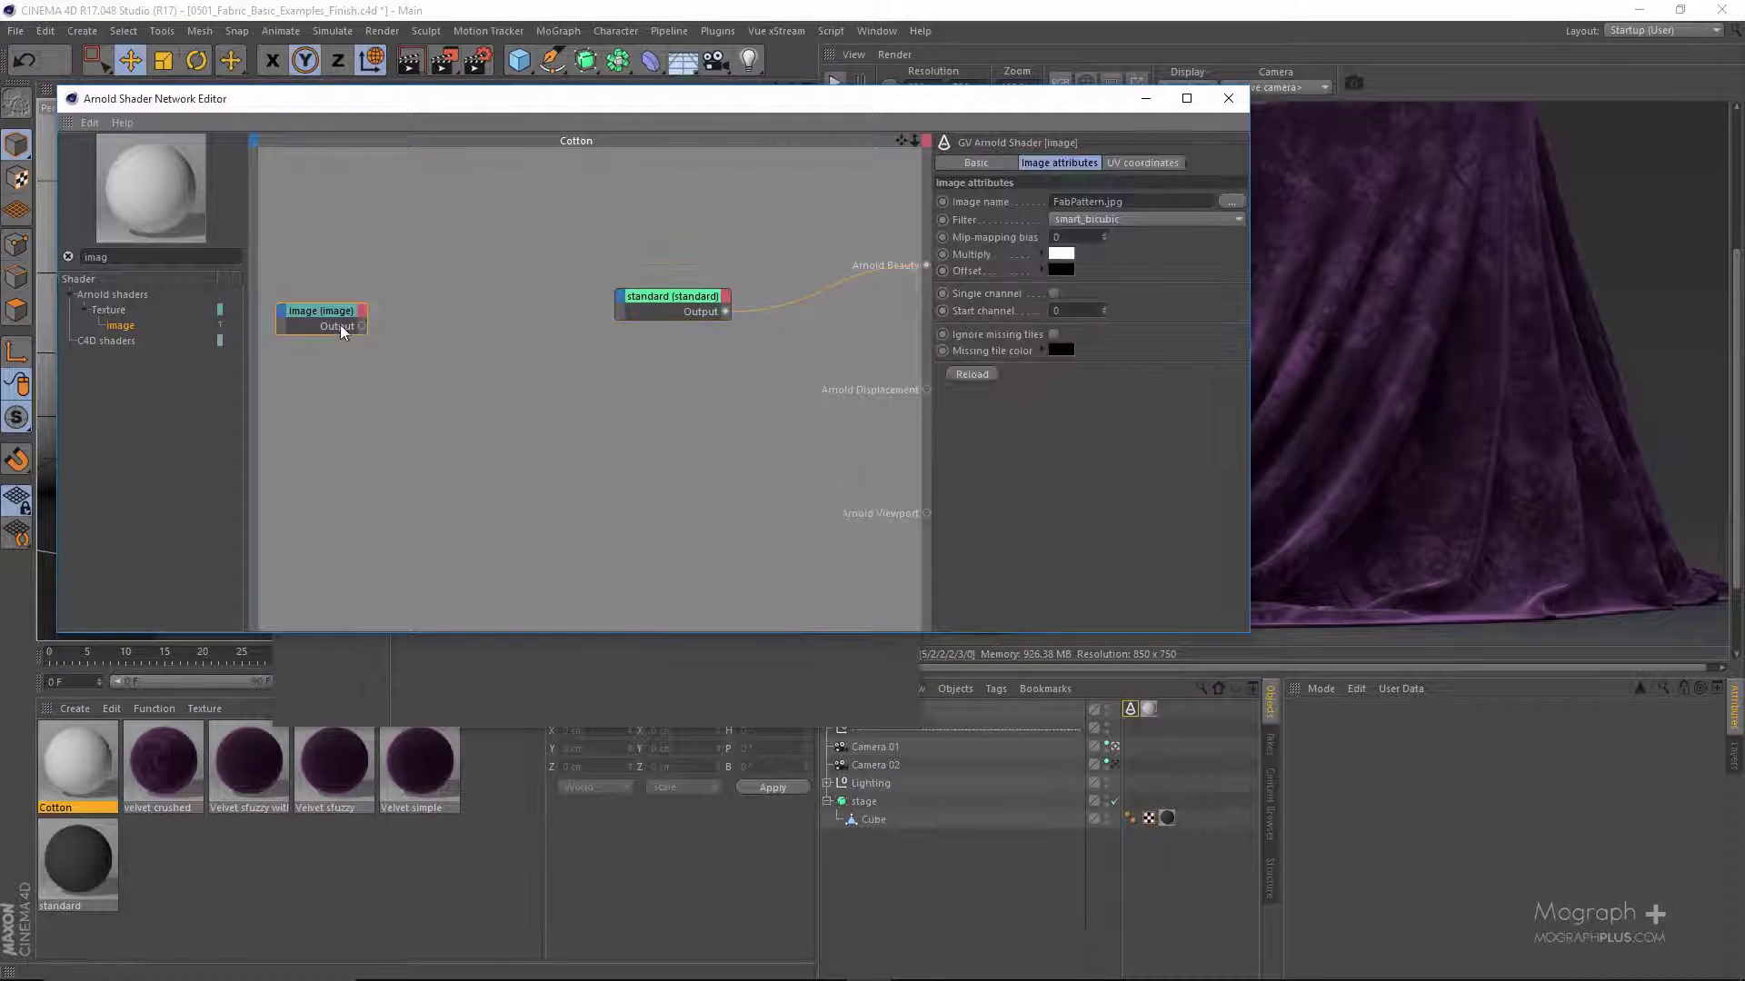
pyautogui.moveTo(318, 312); pyautogui.dragTo(384, 301)
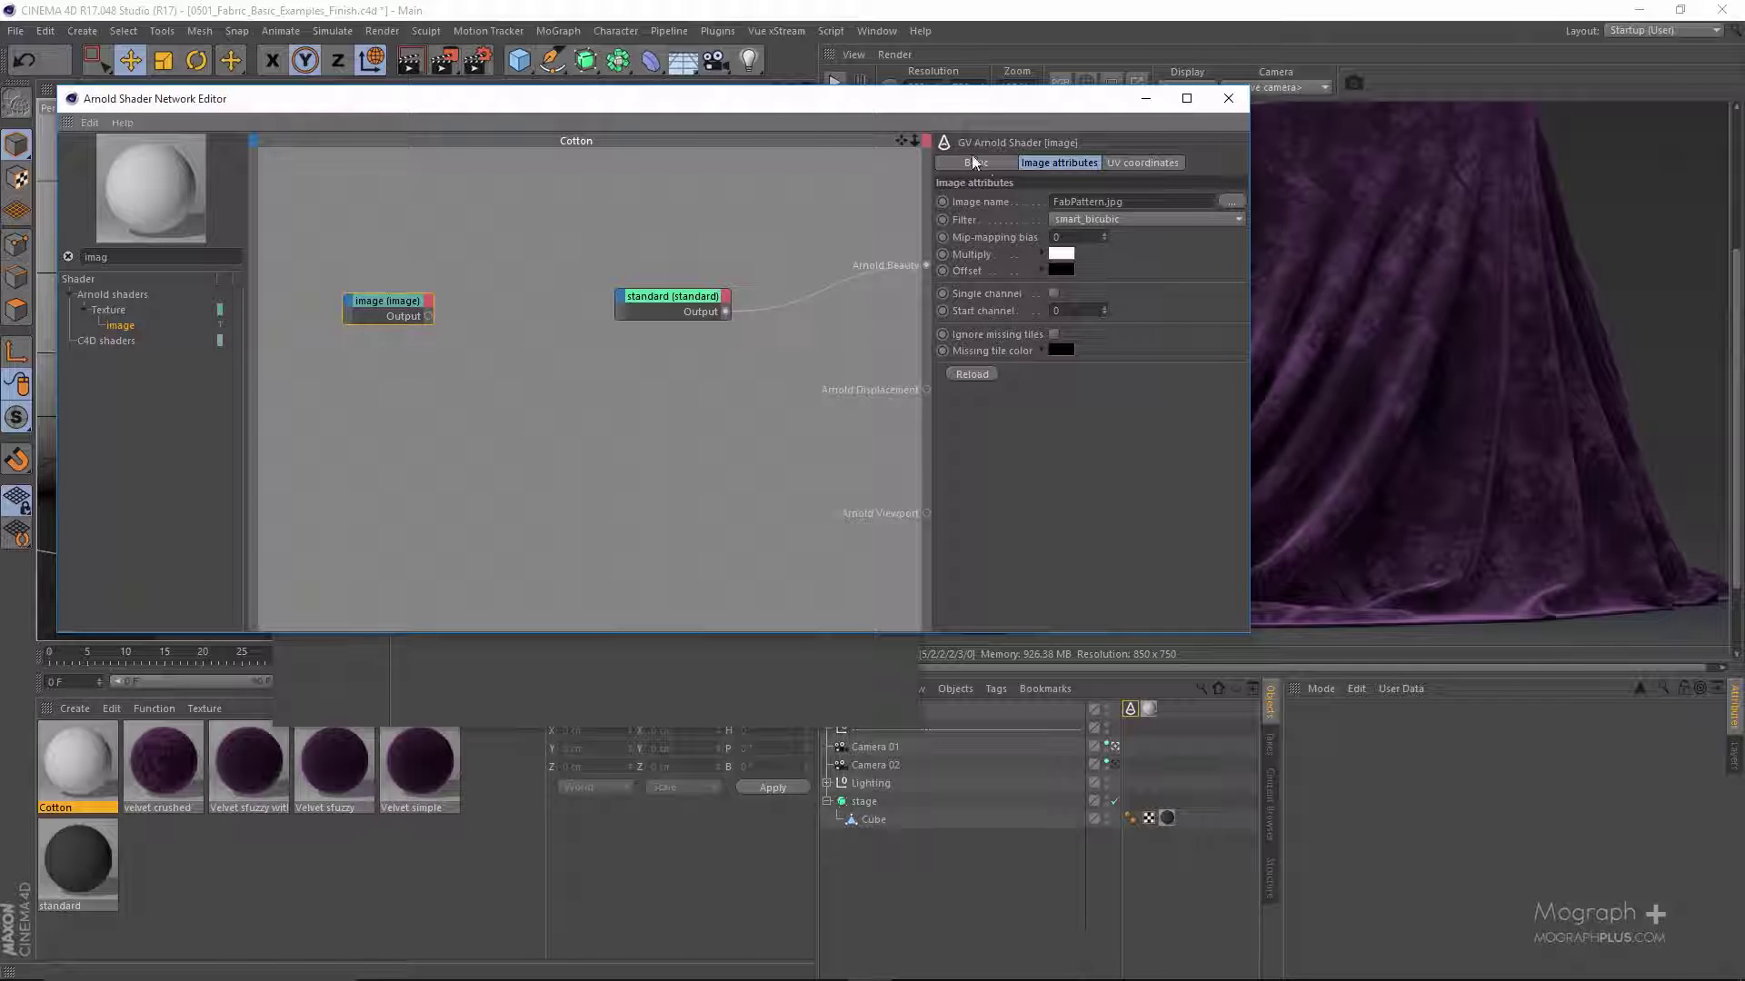
# - Add a layer_color node to the Cotton network and arrange it between the image and standard nodes
pyautogui.moveTo(970, 101); pyautogui.dragTo(744, 99)
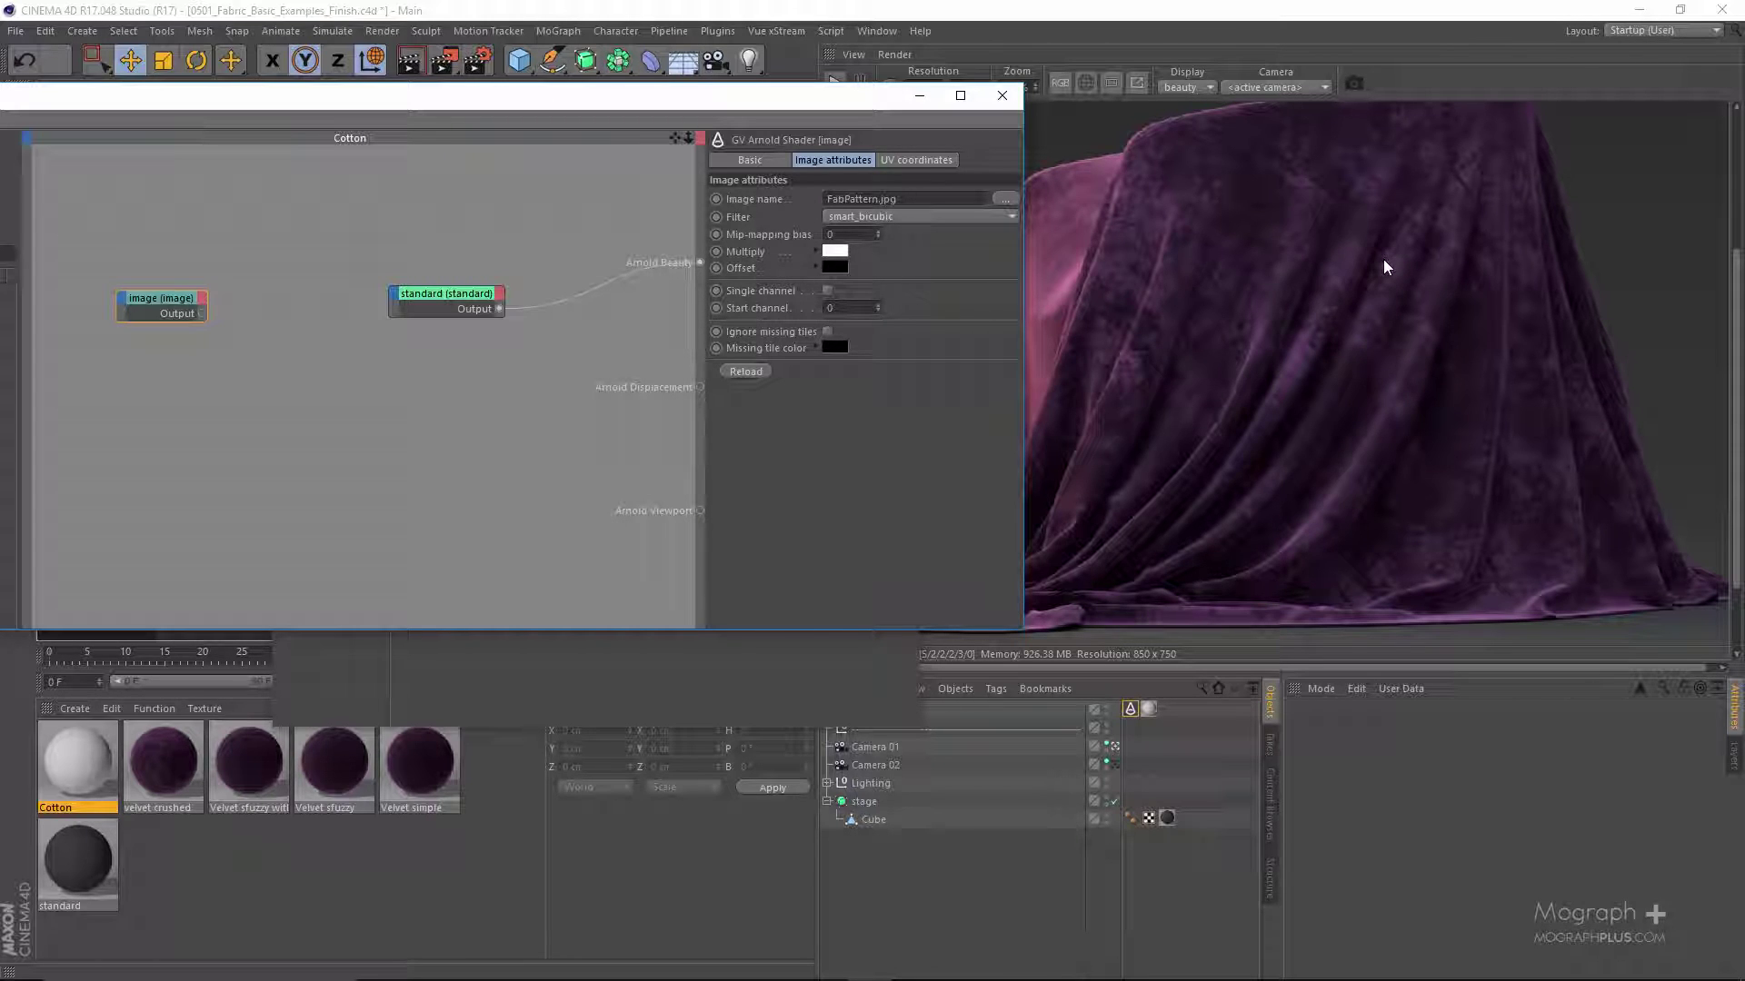
pyautogui.moveTo(789, 107); pyautogui.dragTo(1091, 101)
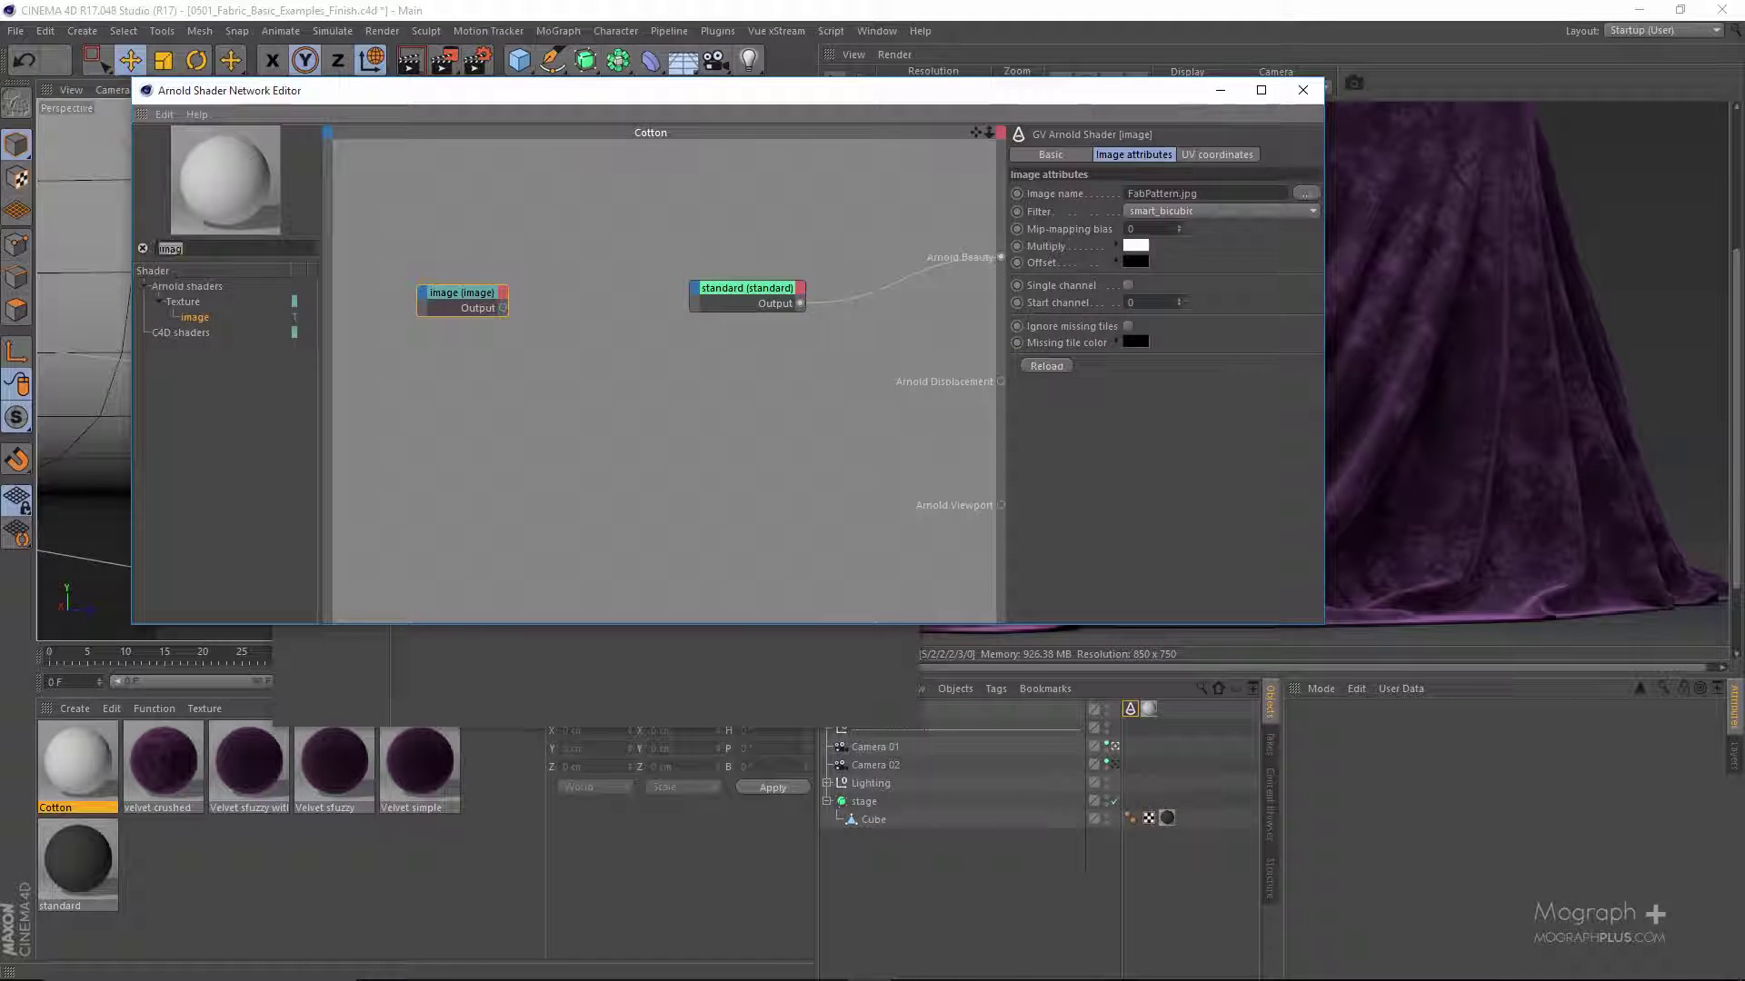
pyautogui.write('layer')
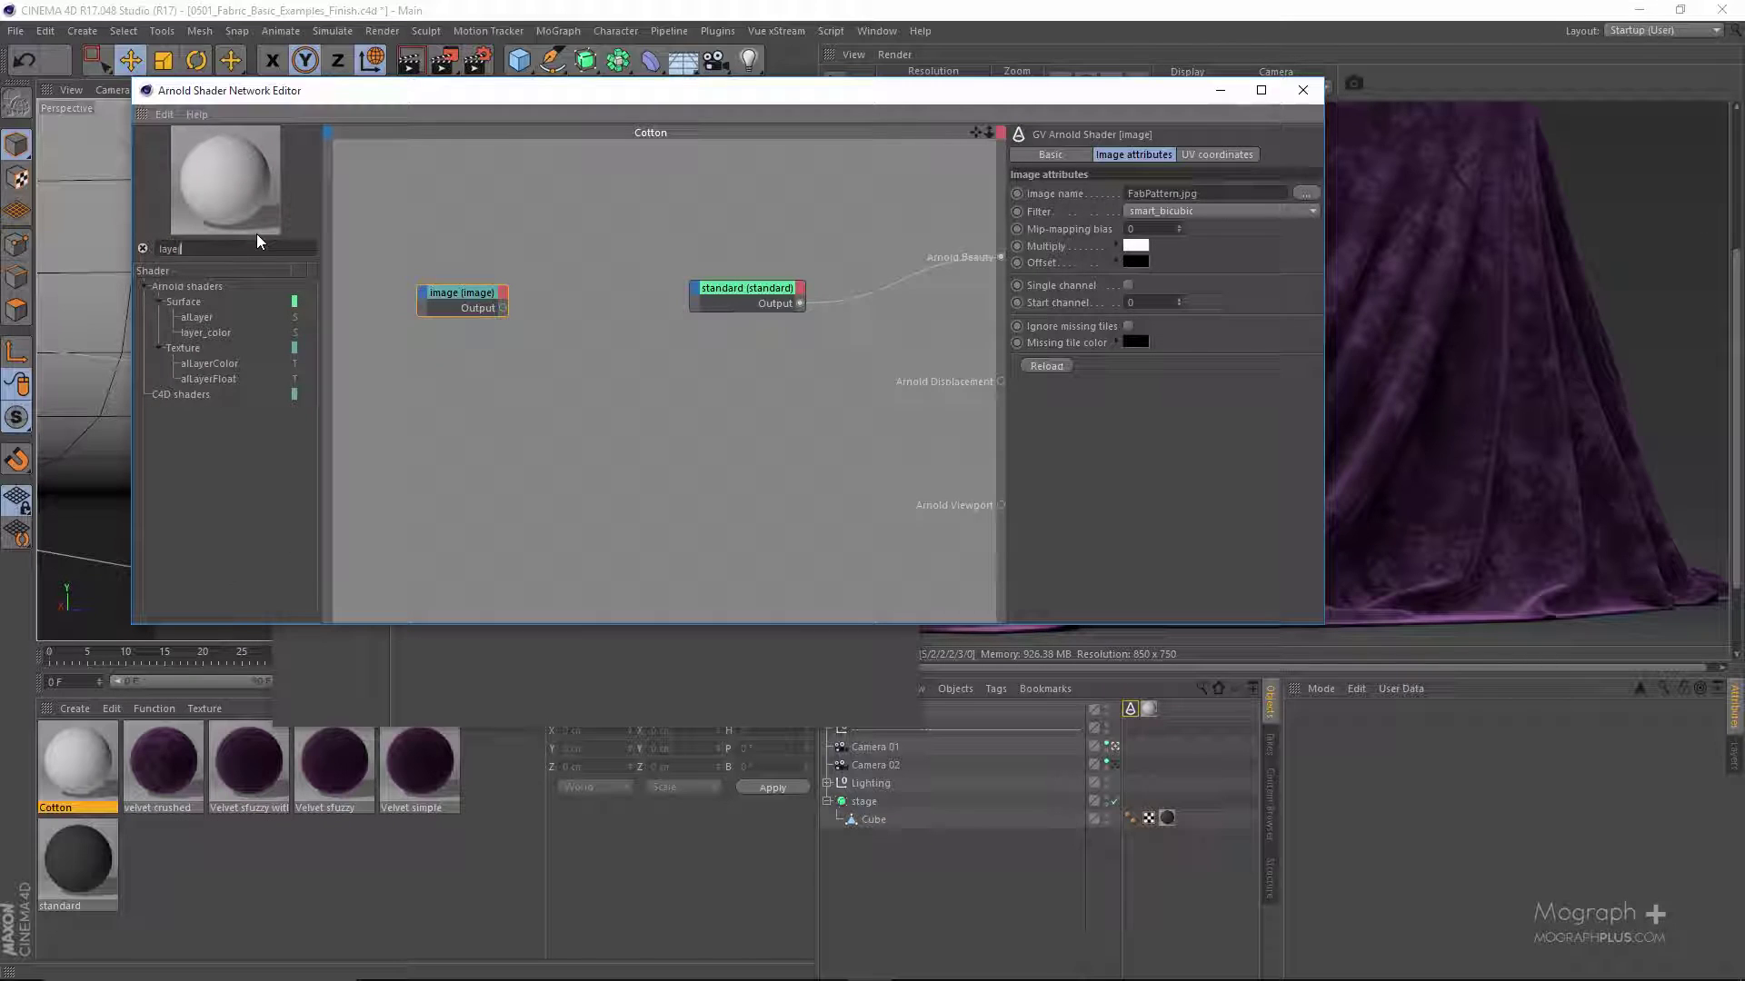
pyautogui.moveTo(187, 331); pyautogui.dragTo(629, 356)
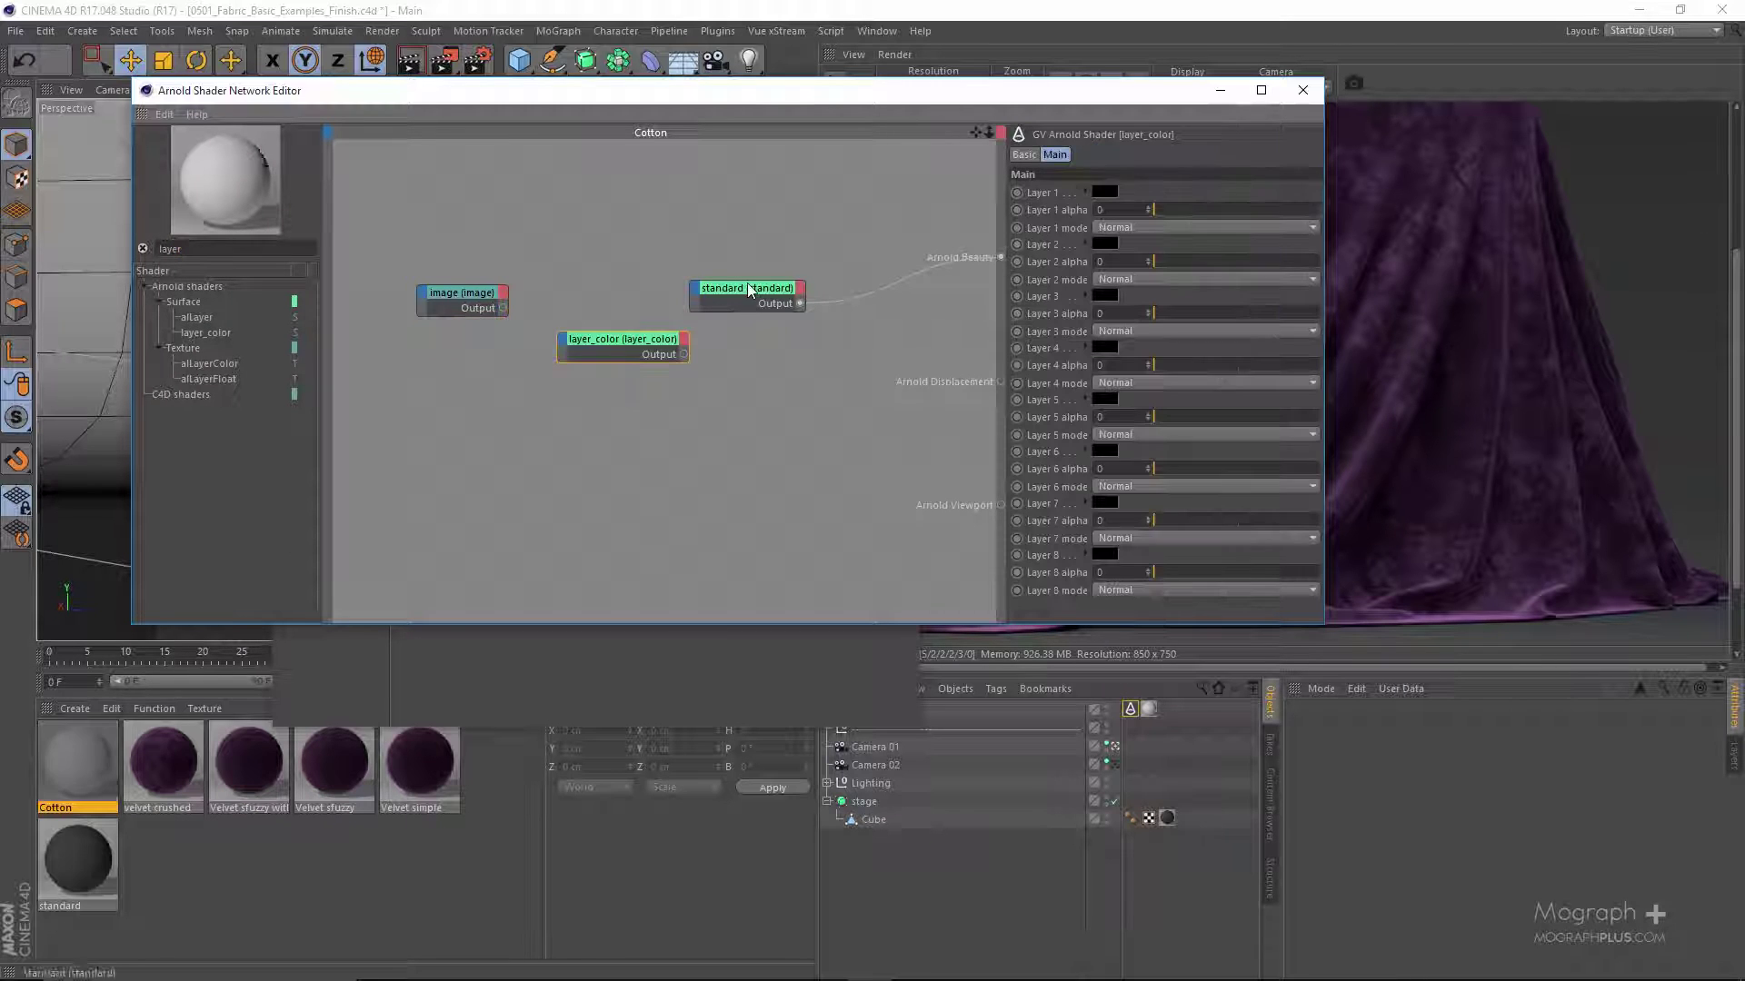
pyautogui.moveTo(736, 288); pyautogui.dragTo(860, 265)
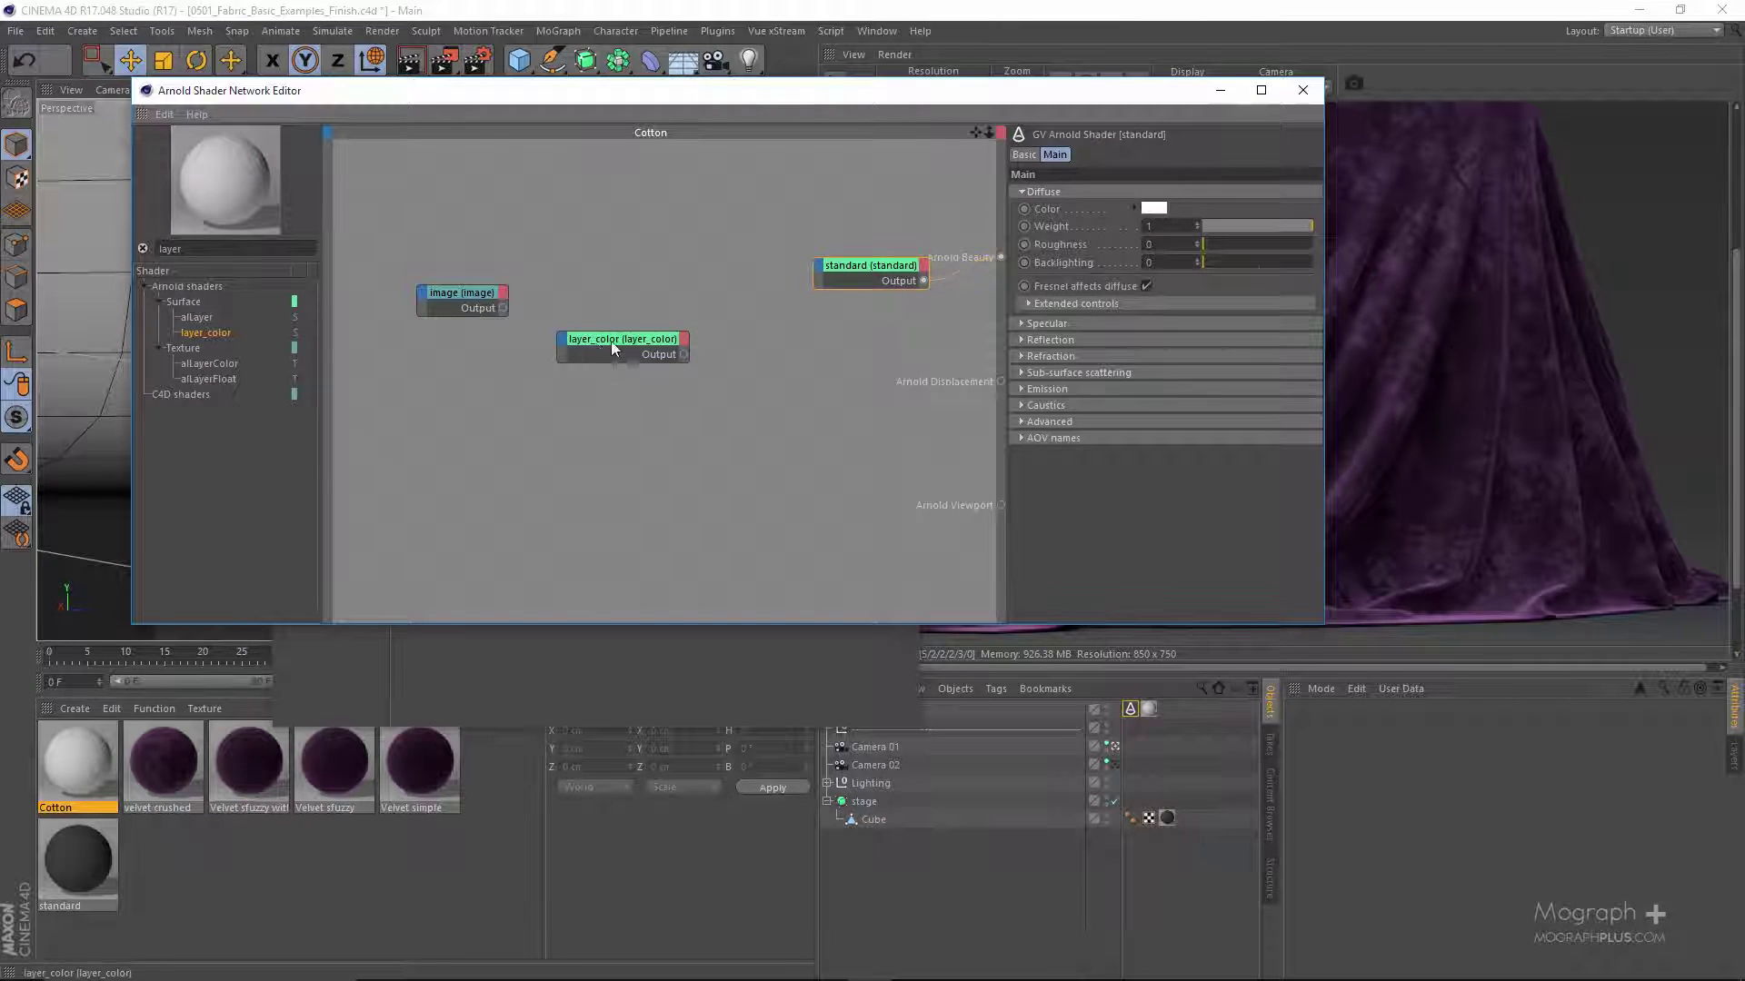
pyautogui.moveTo(611, 340); pyautogui.dragTo(664, 325)
# - Preview the FabPattern.jpg texture in a live render by connecting its image node to Arnold Beauty, and save the project
pyautogui.click(457, 293)
pyautogui.moveTo(800, 94); pyautogui.dragTo(508, 82)
pyautogui.moveTo(210, 295); pyautogui.dragTo(525, 257)
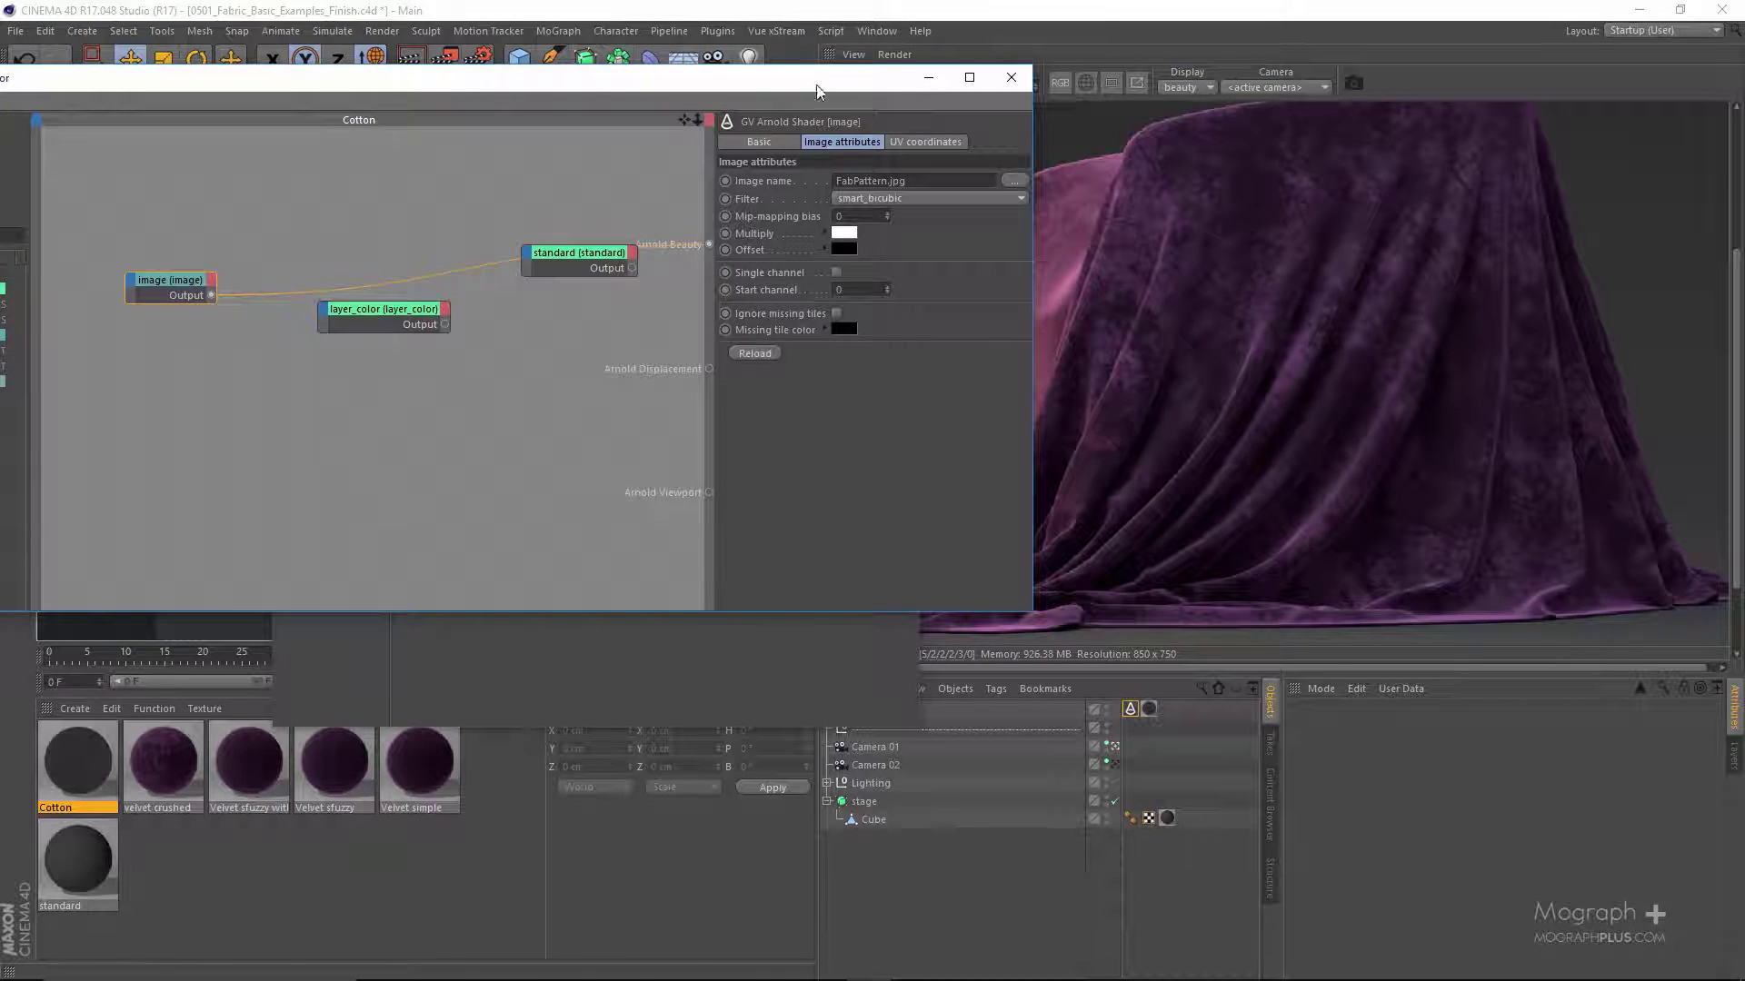
pyautogui.moveTo(816, 85); pyautogui.dragTo(742, 127)
pyautogui.click(835, 83)
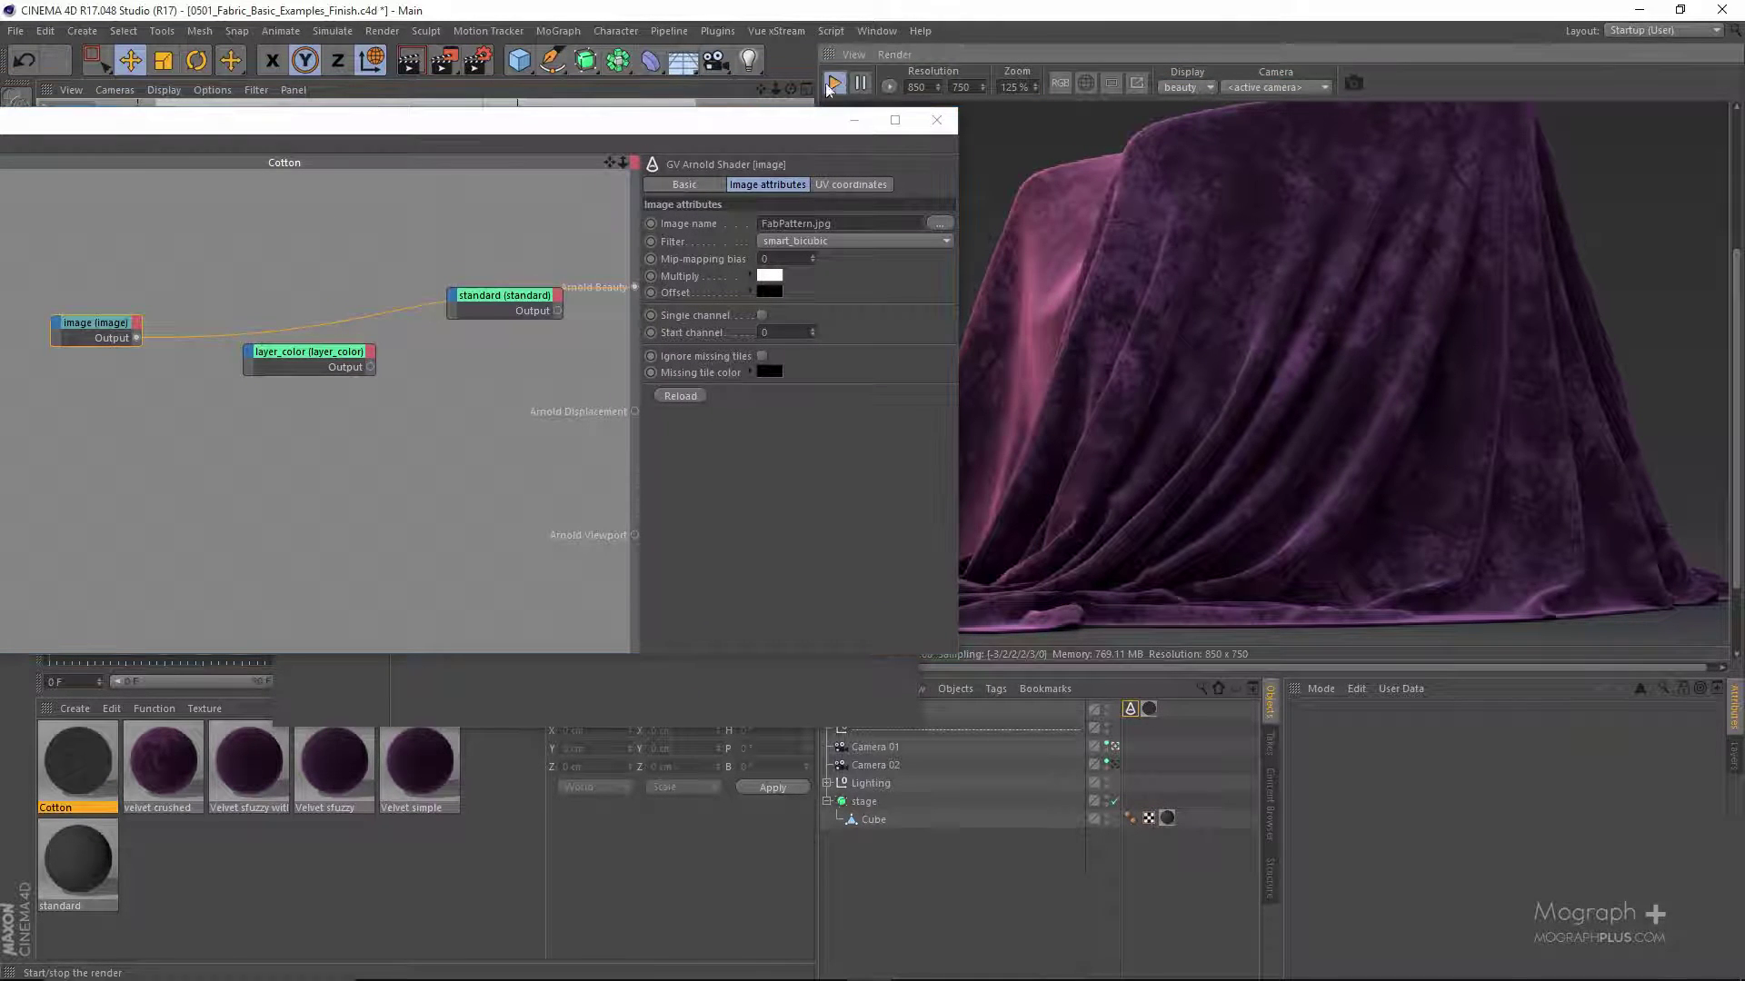
pyautogui.click(16, 30)
pyautogui.click(136, 188)
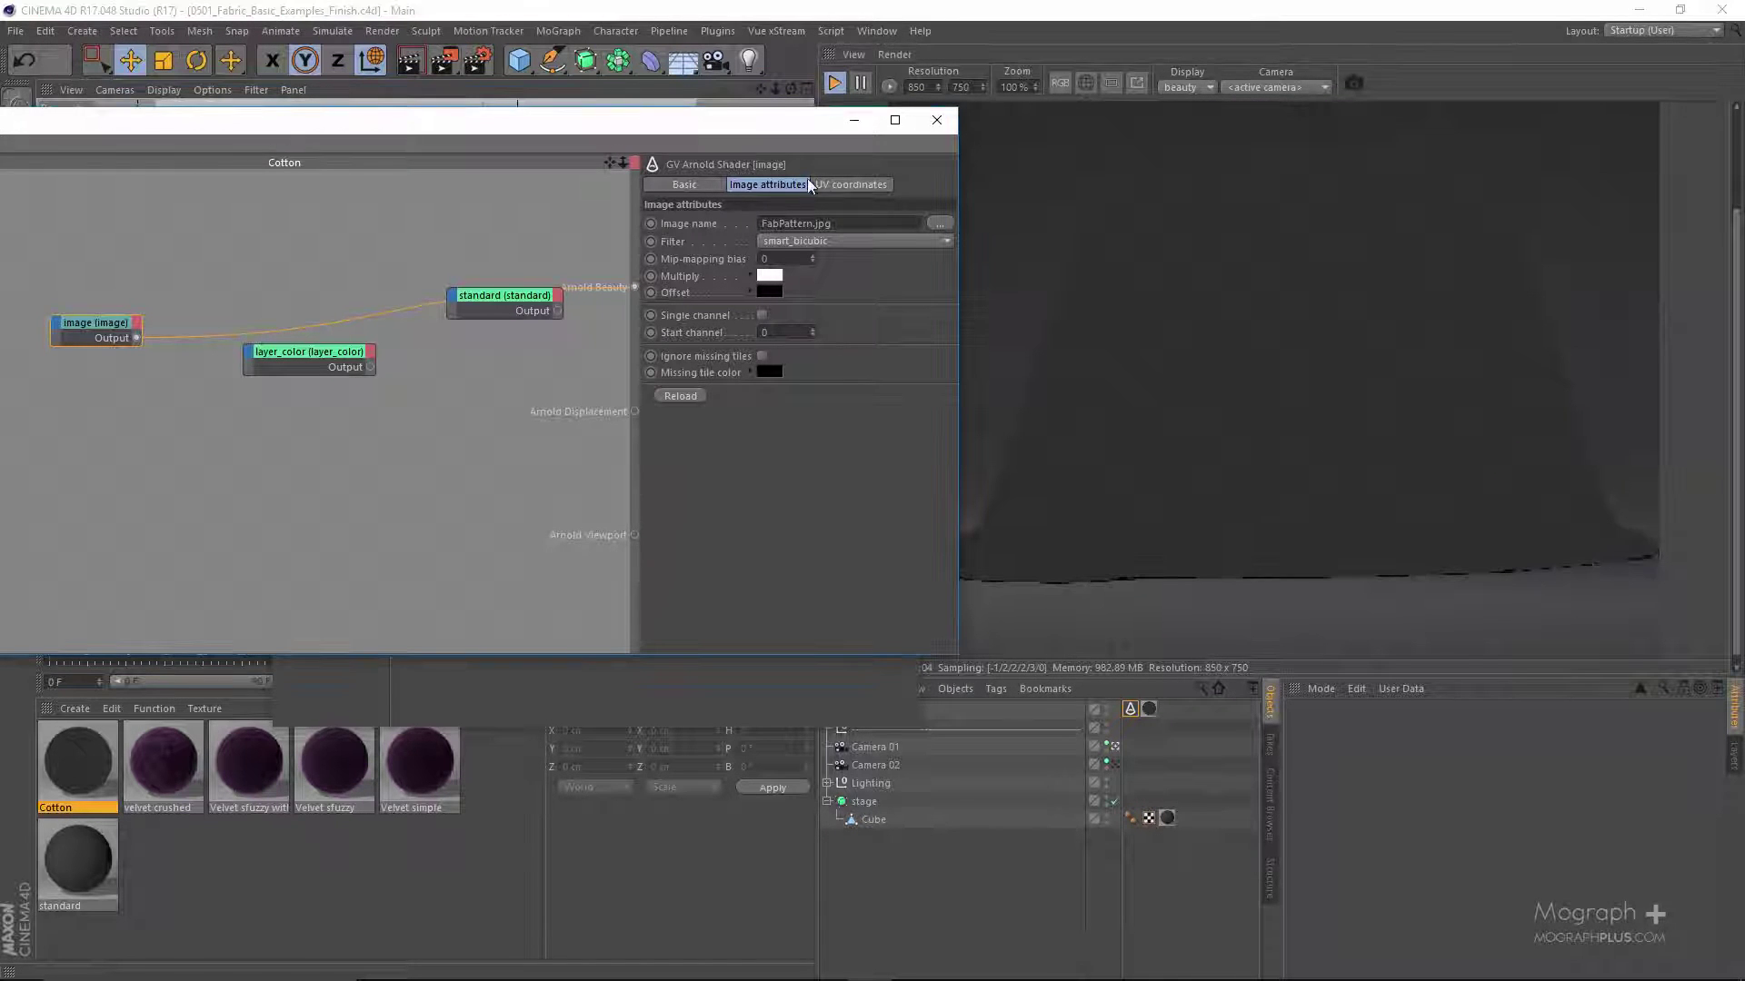
# - Set the Scale U and Scale V of the FabPattern.jpg image node to 0.2 and check the pattern in the render
pyautogui.click(840, 184)
pyautogui.moveTo(763, 297); pyautogui.dragTo(614, 320)
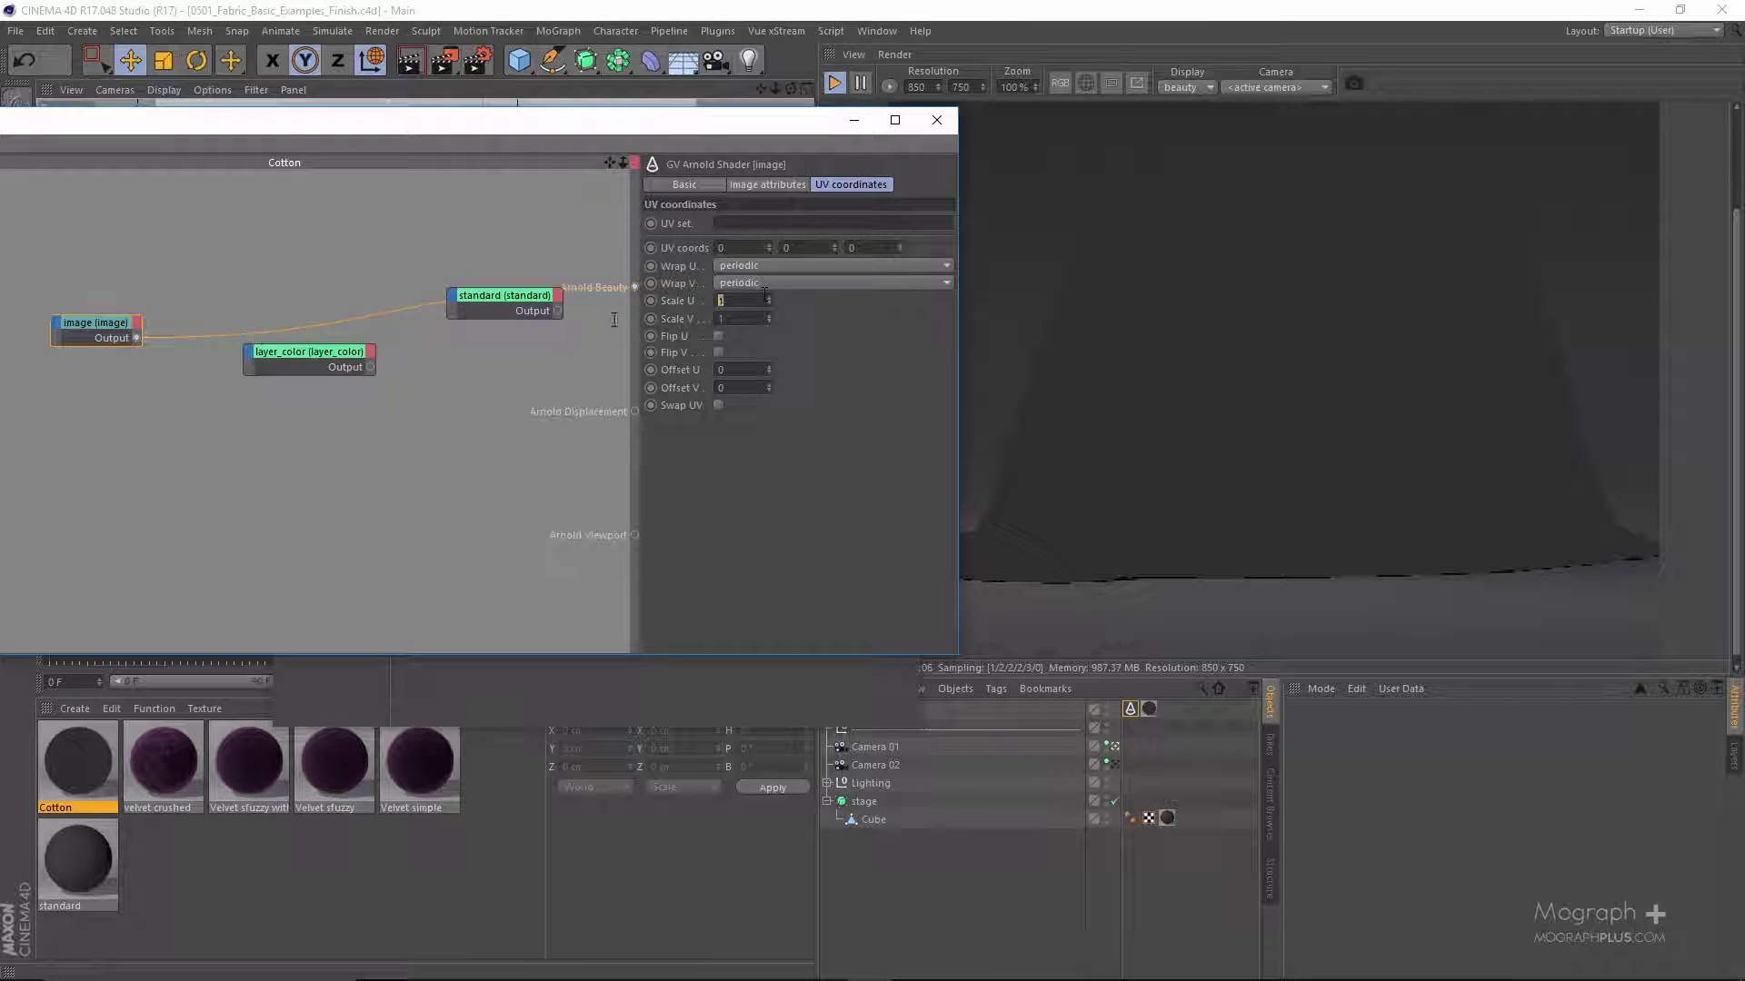
pyautogui.write('0.2')
pyautogui.press('Tab')
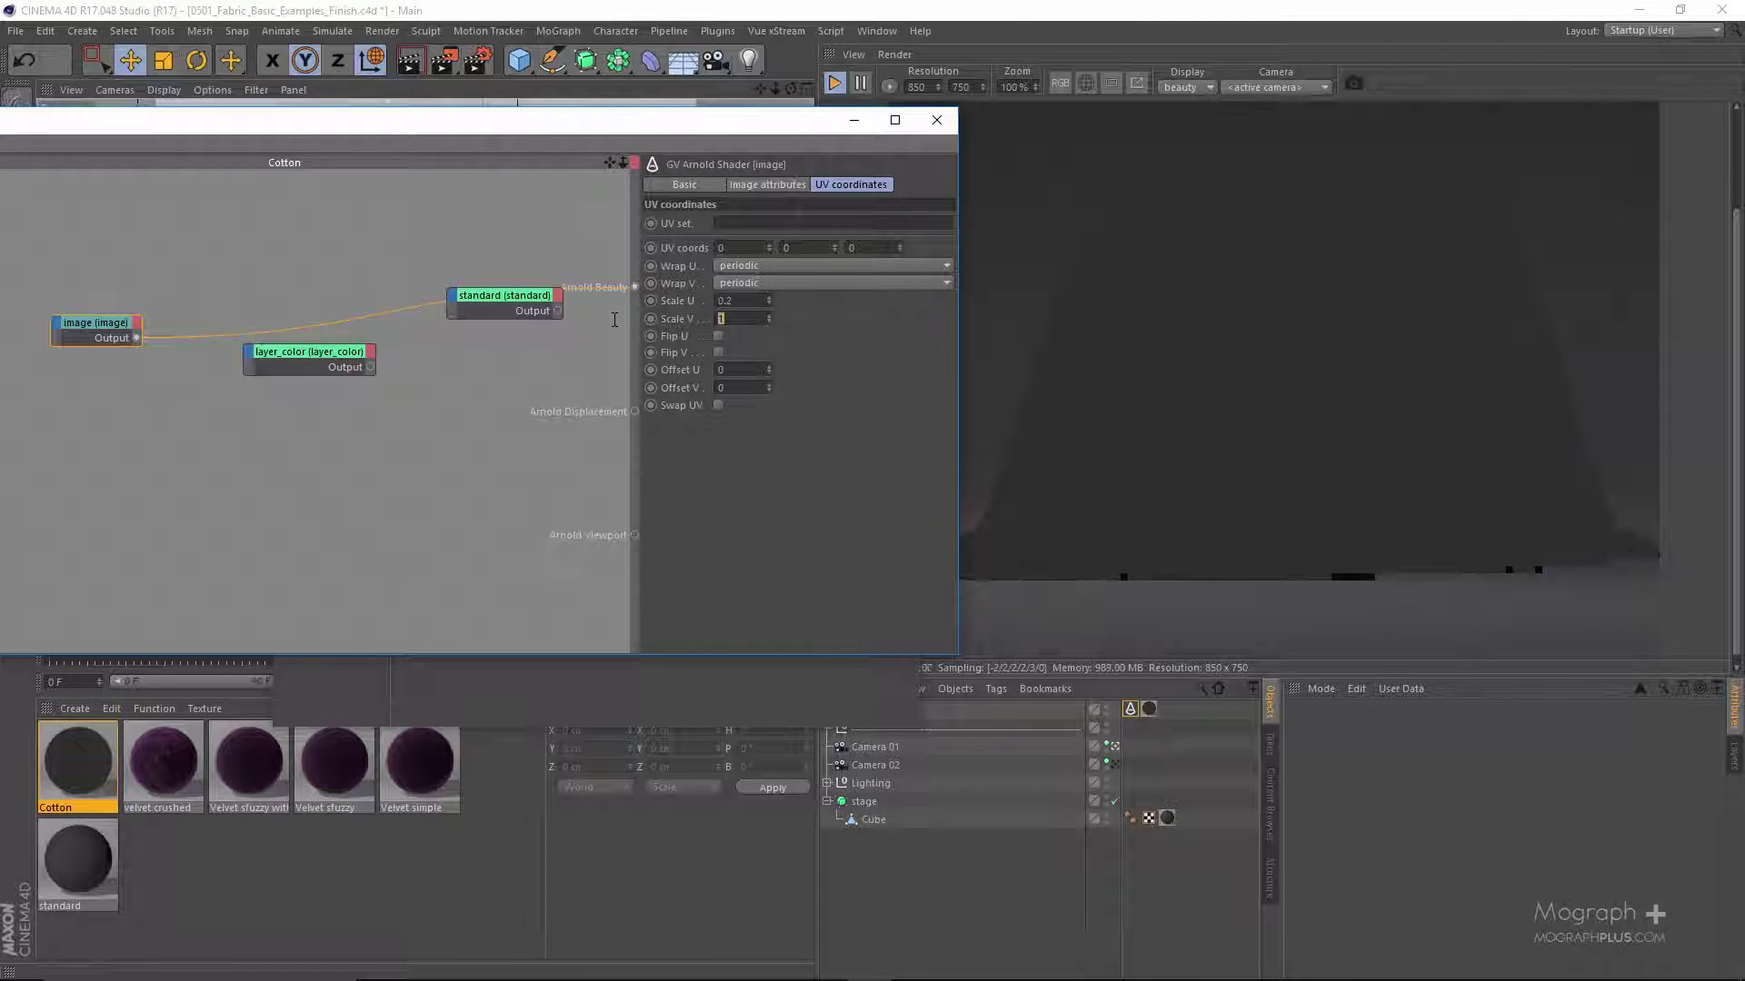
pyautogui.write('0.2')
pyautogui.press('Return')
pyautogui.scroll(1, 1347, 368)
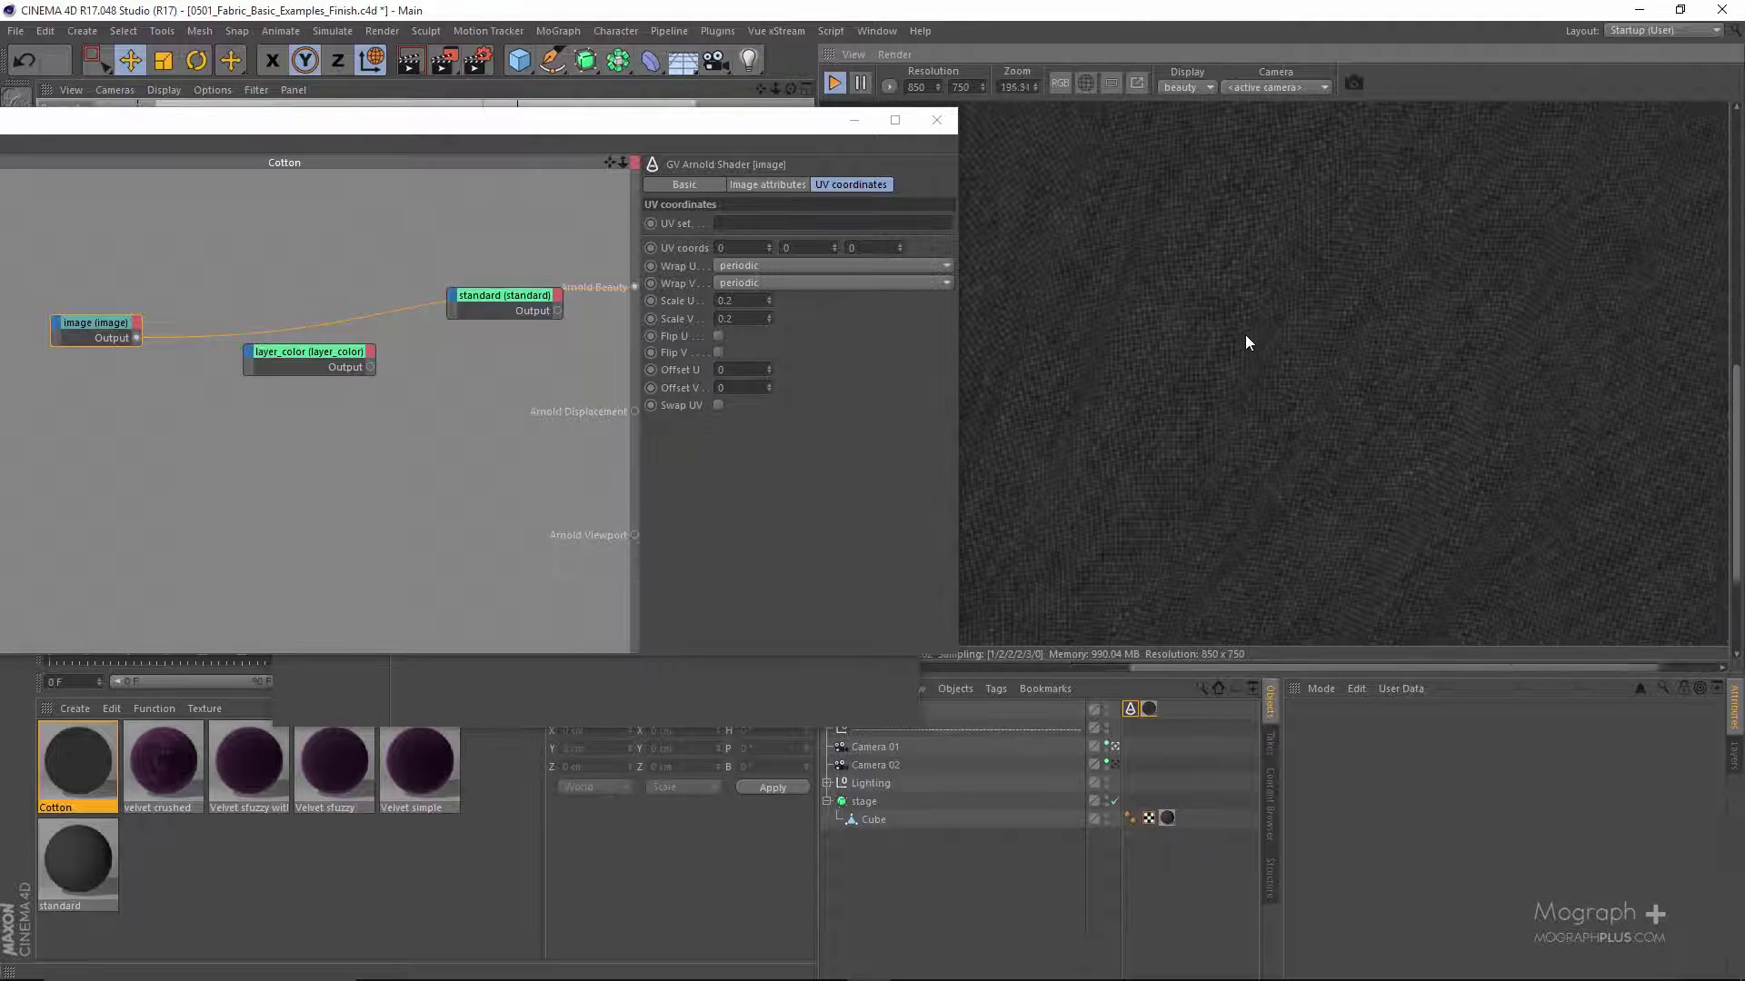
pyautogui.scroll(-1, 1243, 336)
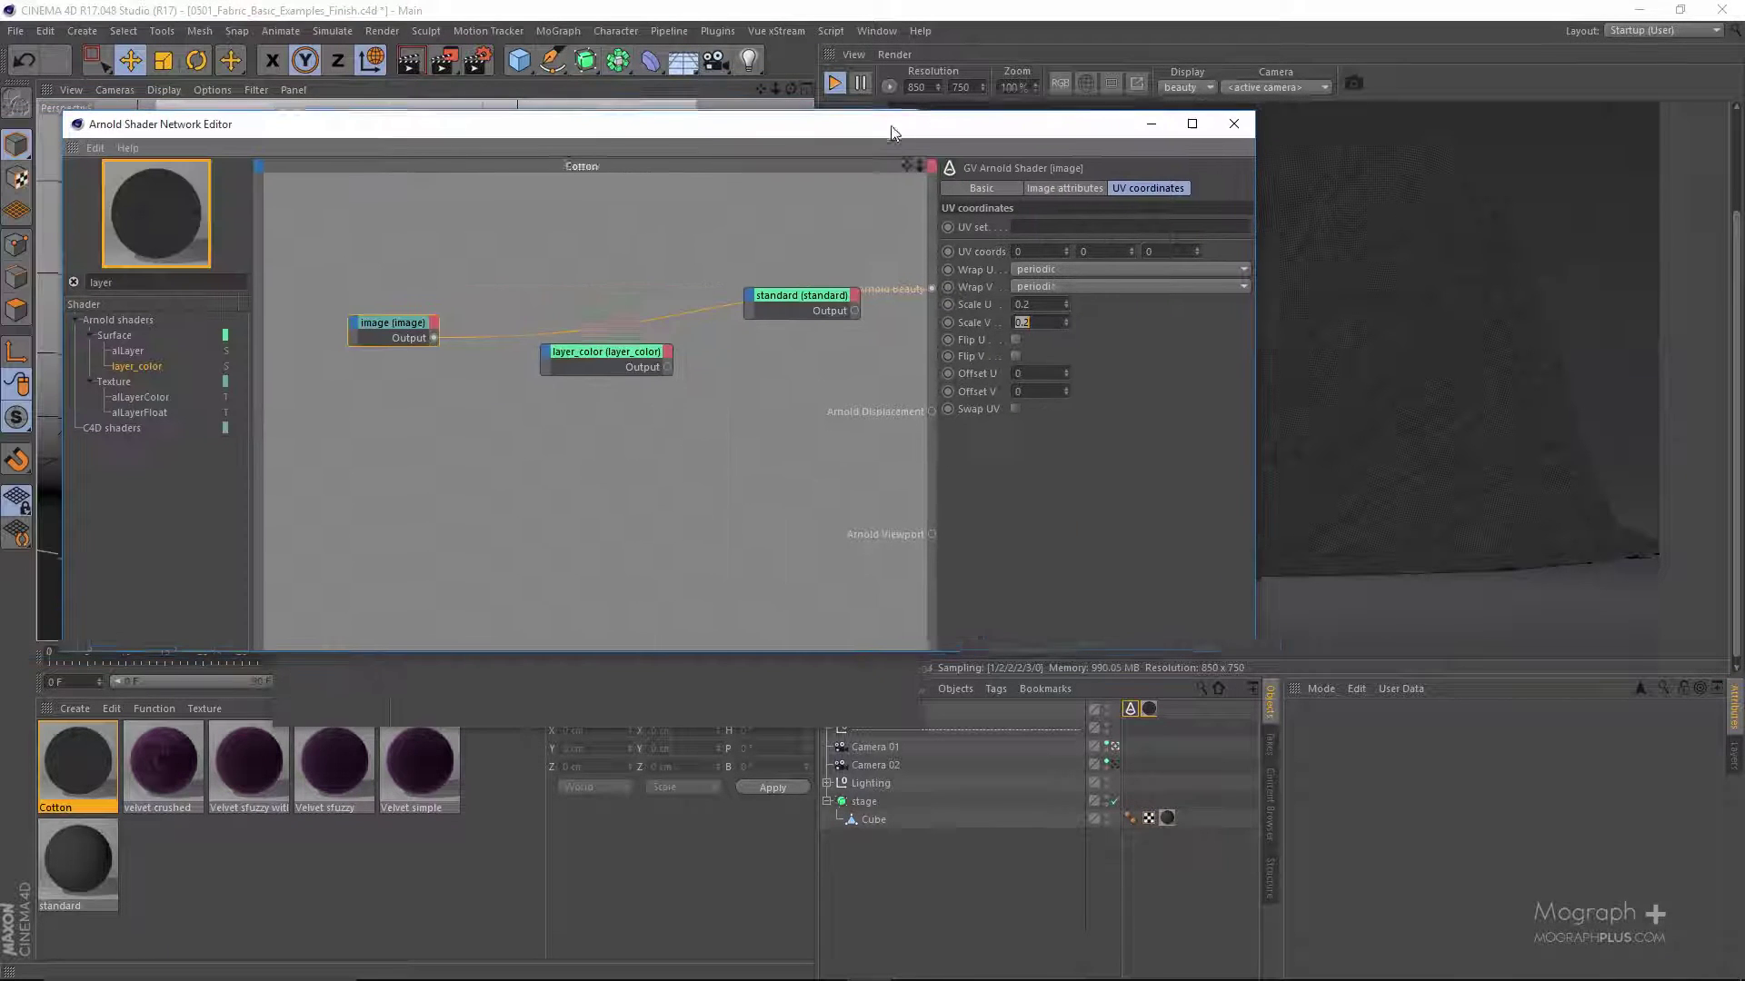
# - Connect the FabPattern.jpg image node to Layer 1 of layer_color, and move layer_color below the standard node
pyautogui.moveTo(570, 119); pyautogui.dragTo(892, 121)
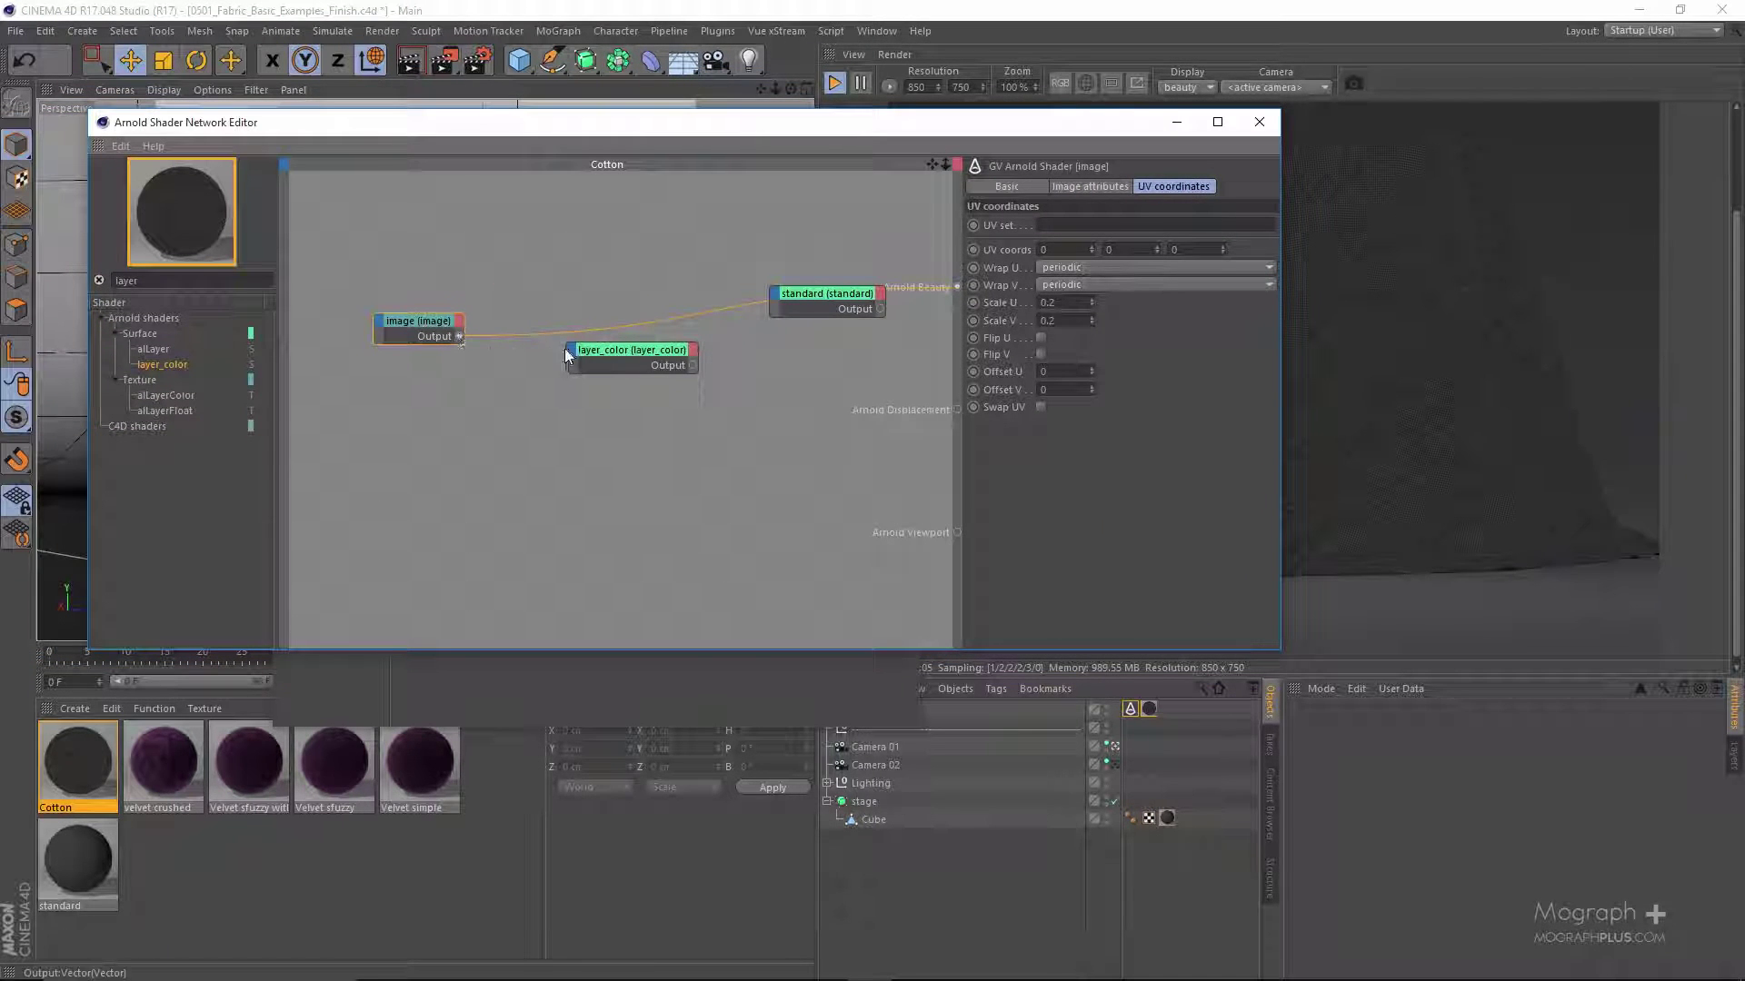
pyautogui.moveTo(564, 349); pyautogui.dragTo(569, 351)
pyautogui.moveTo(592, 361)
pyautogui.click(656, 362)
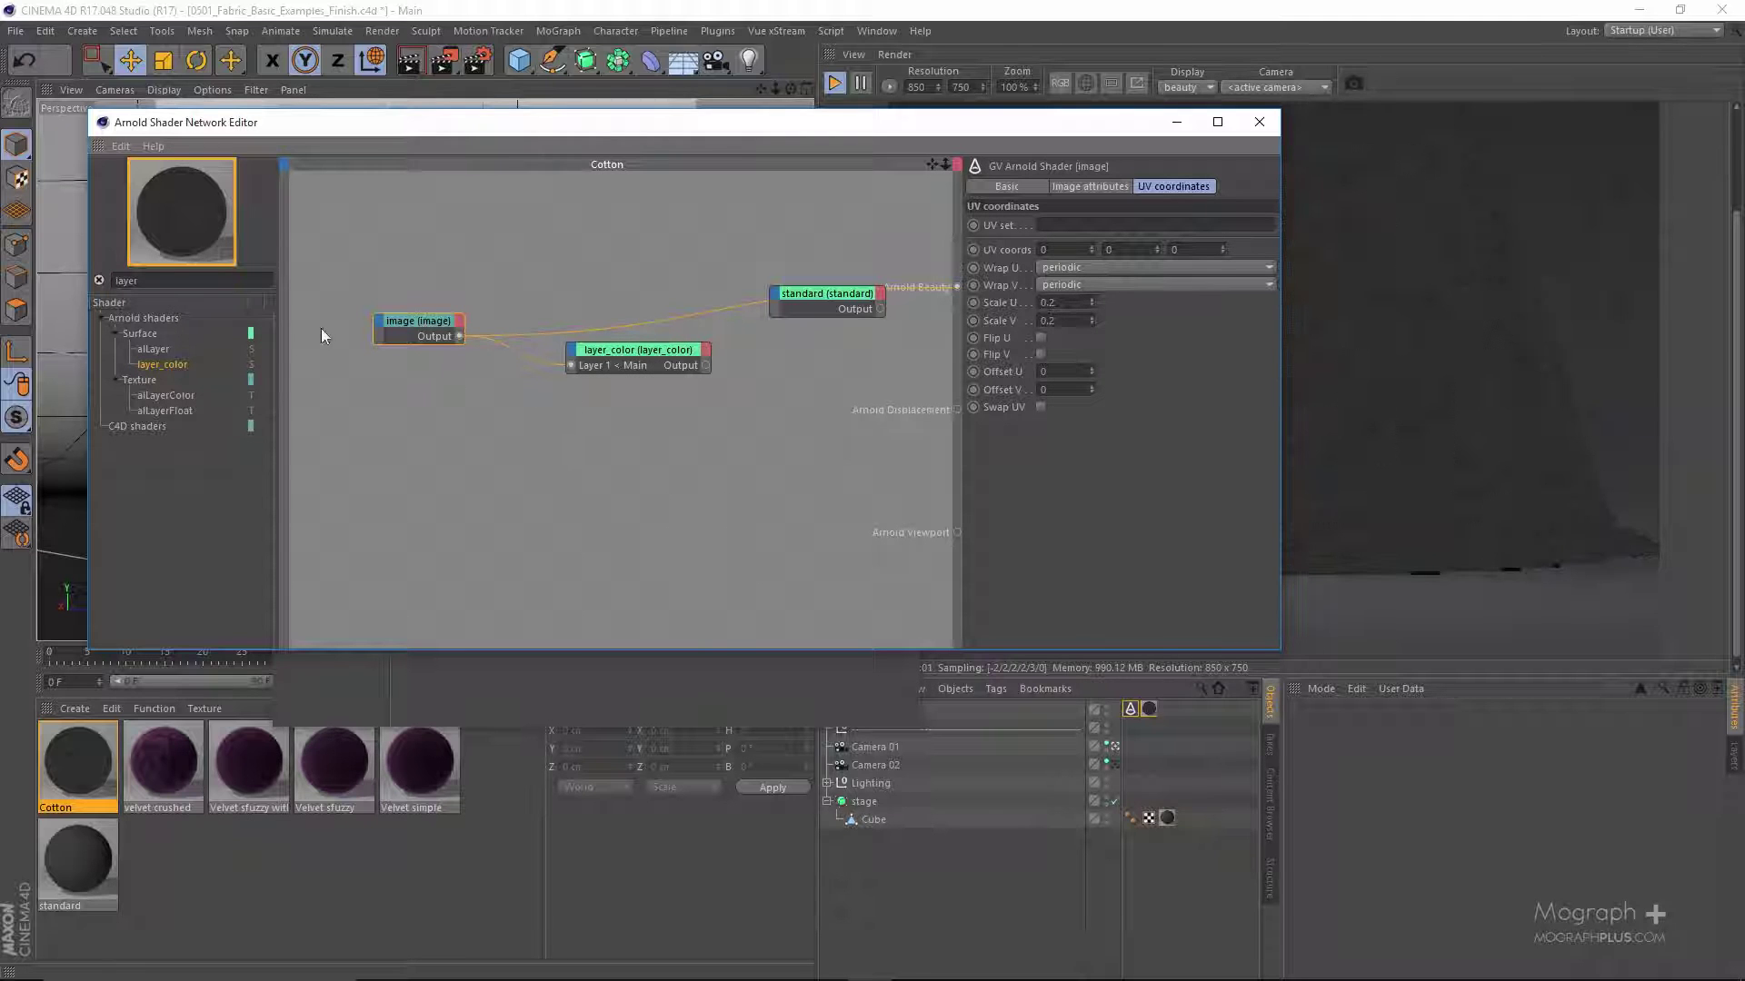
pyautogui.moveTo(685, 368); pyautogui.dragTo(782, 385)
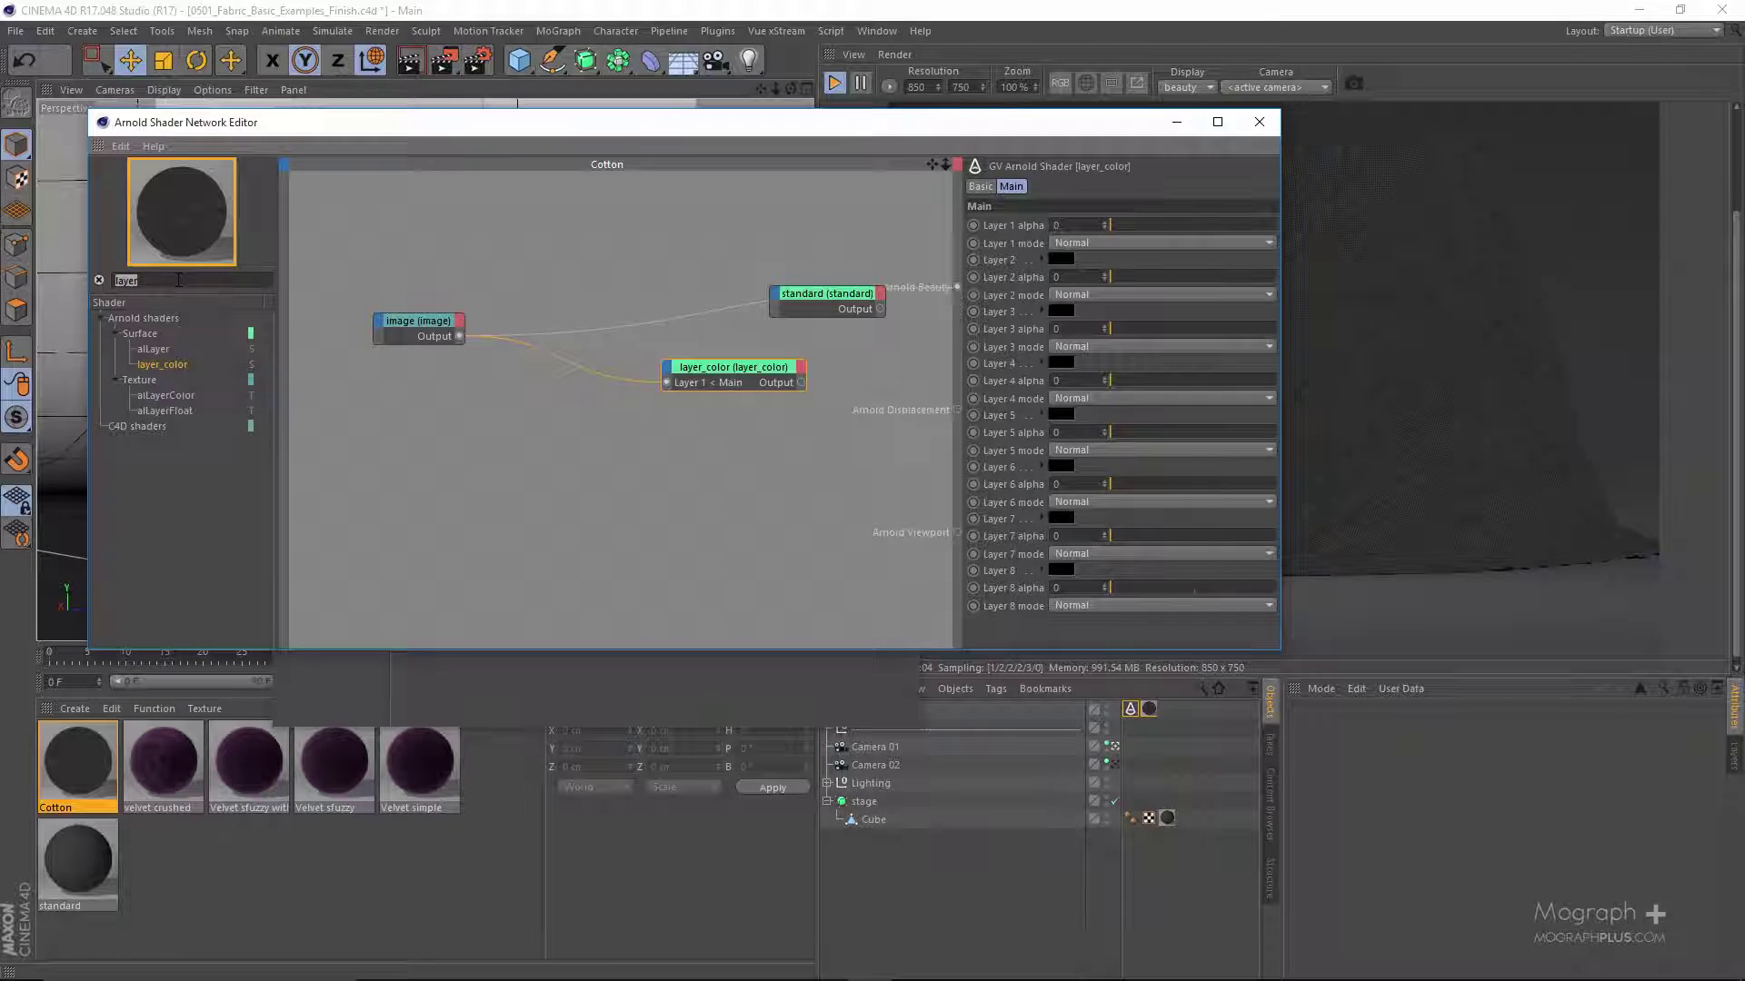
# - Add a mix node below layer_color in the Cotton network and connect the image node to its Input1
pyautogui.write('mix')
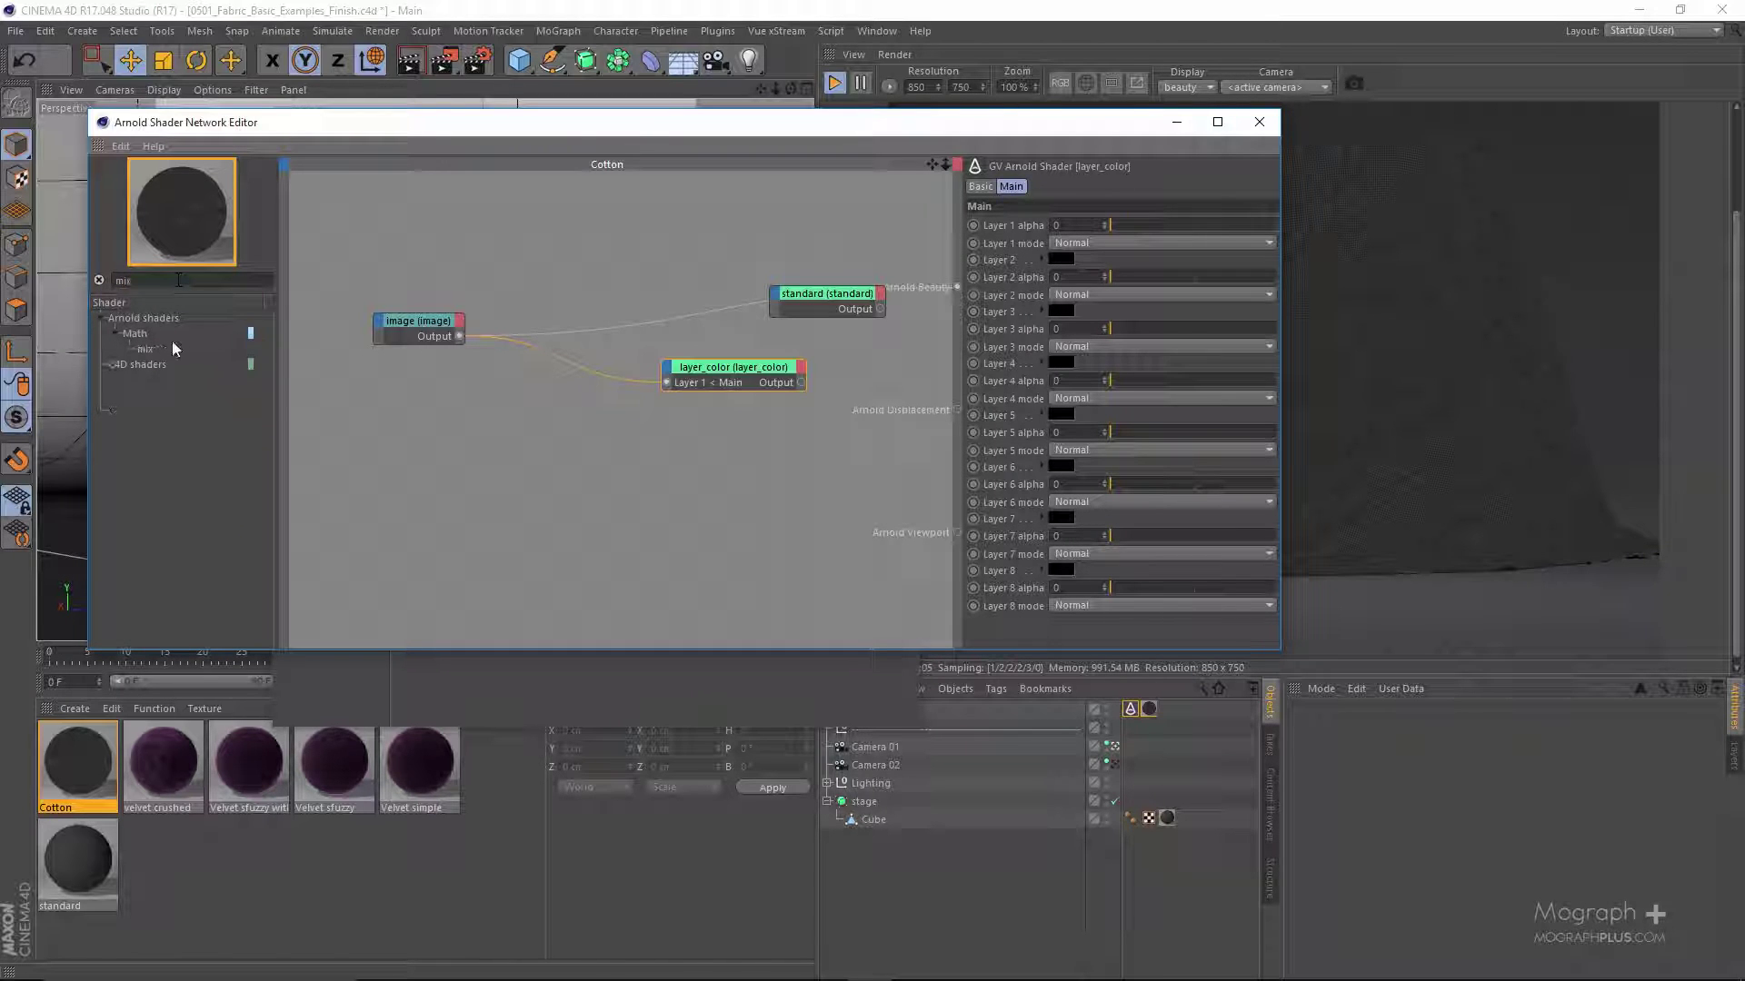
pyautogui.click(148, 348)
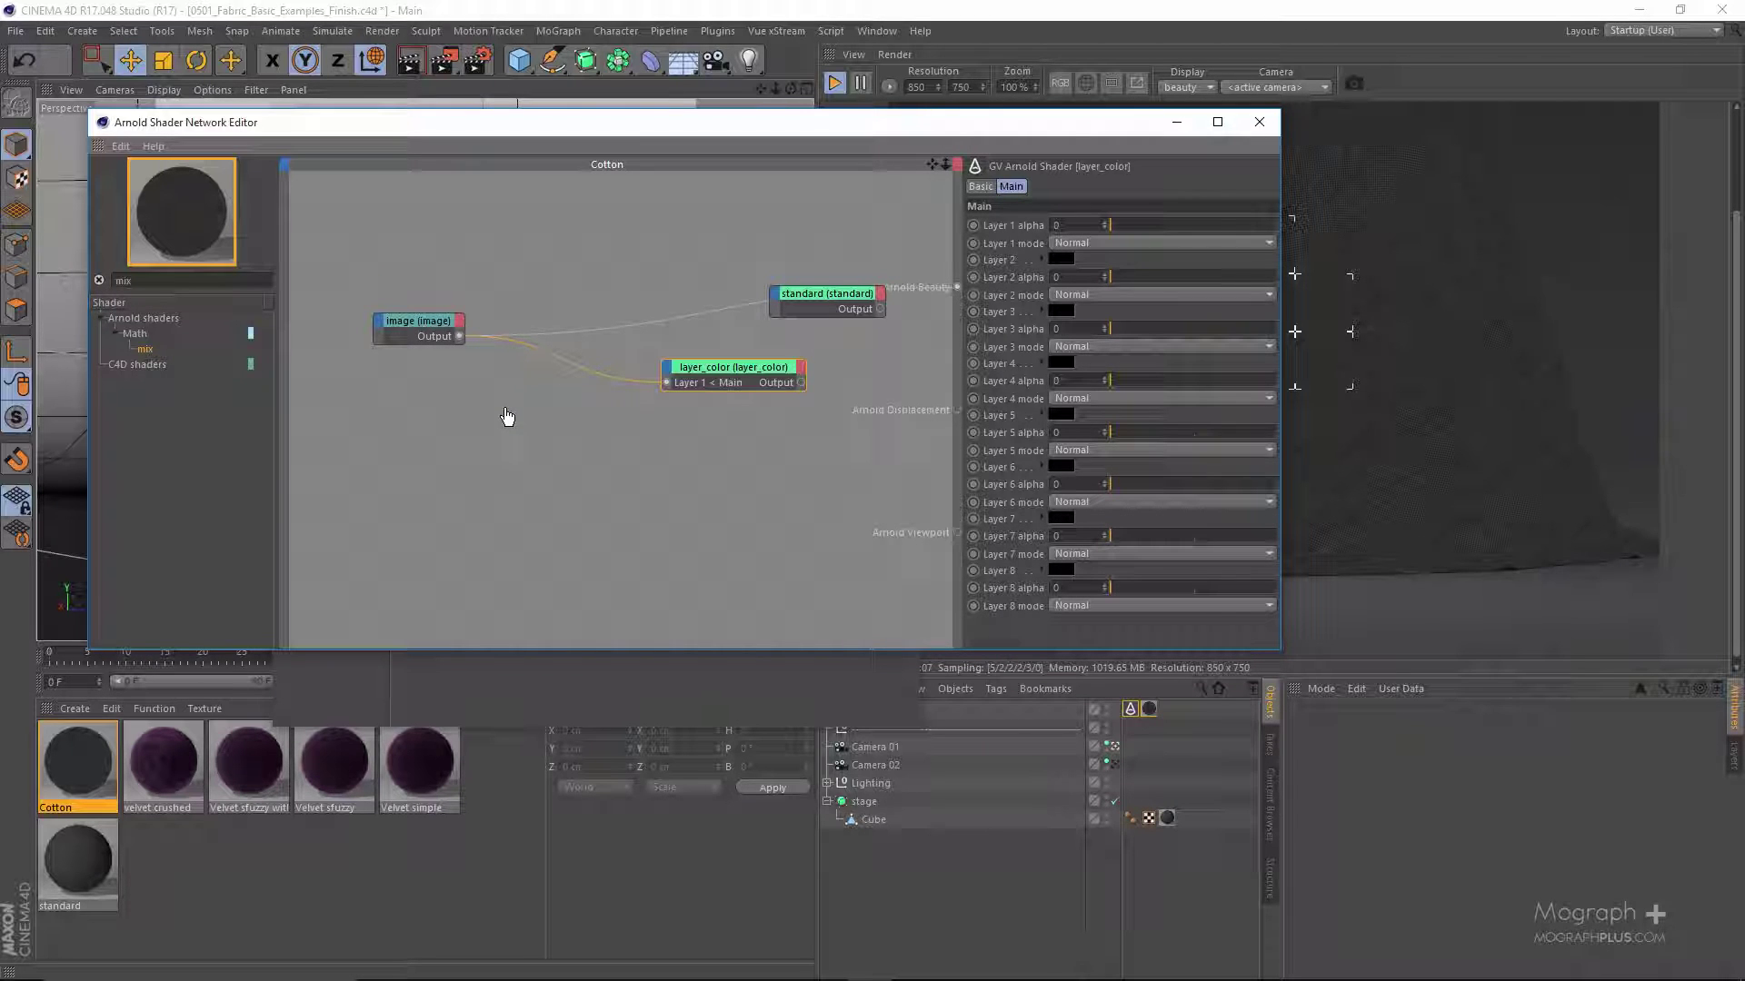
pyautogui.moveTo(512, 423); pyautogui.dragTo(561, 434)
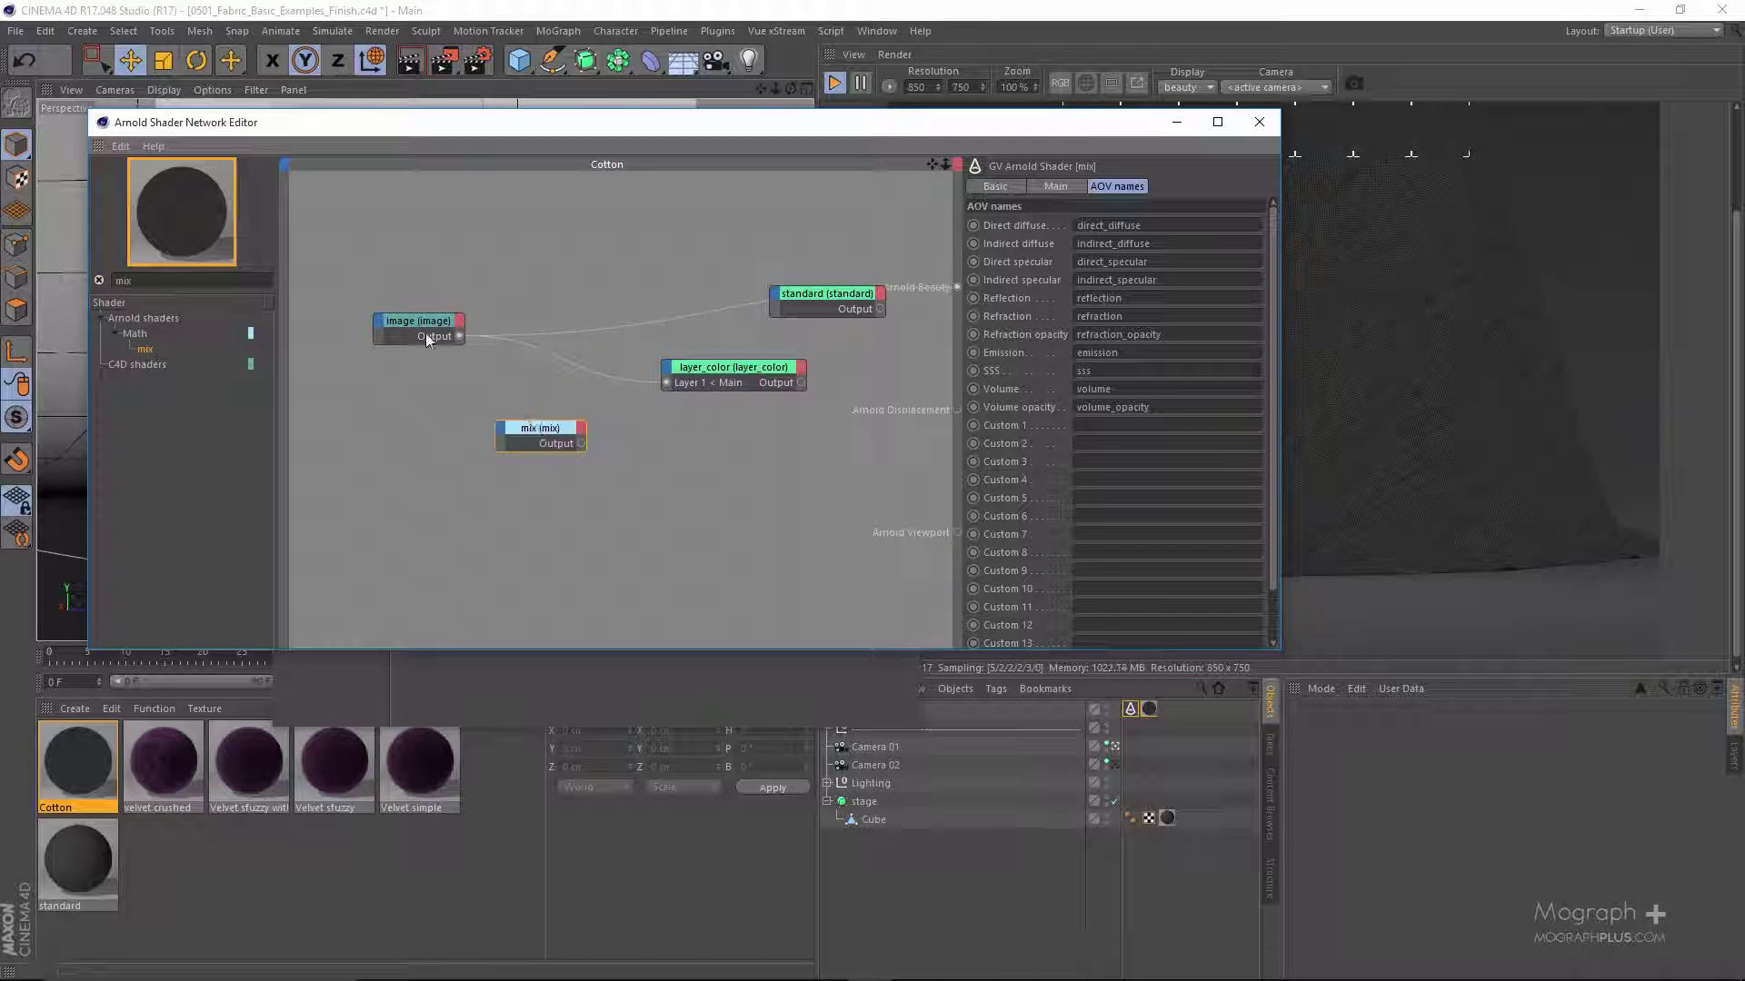
pyautogui.moveTo(405, 319); pyautogui.dragTo(500, 432)
pyautogui.click(598, 438)
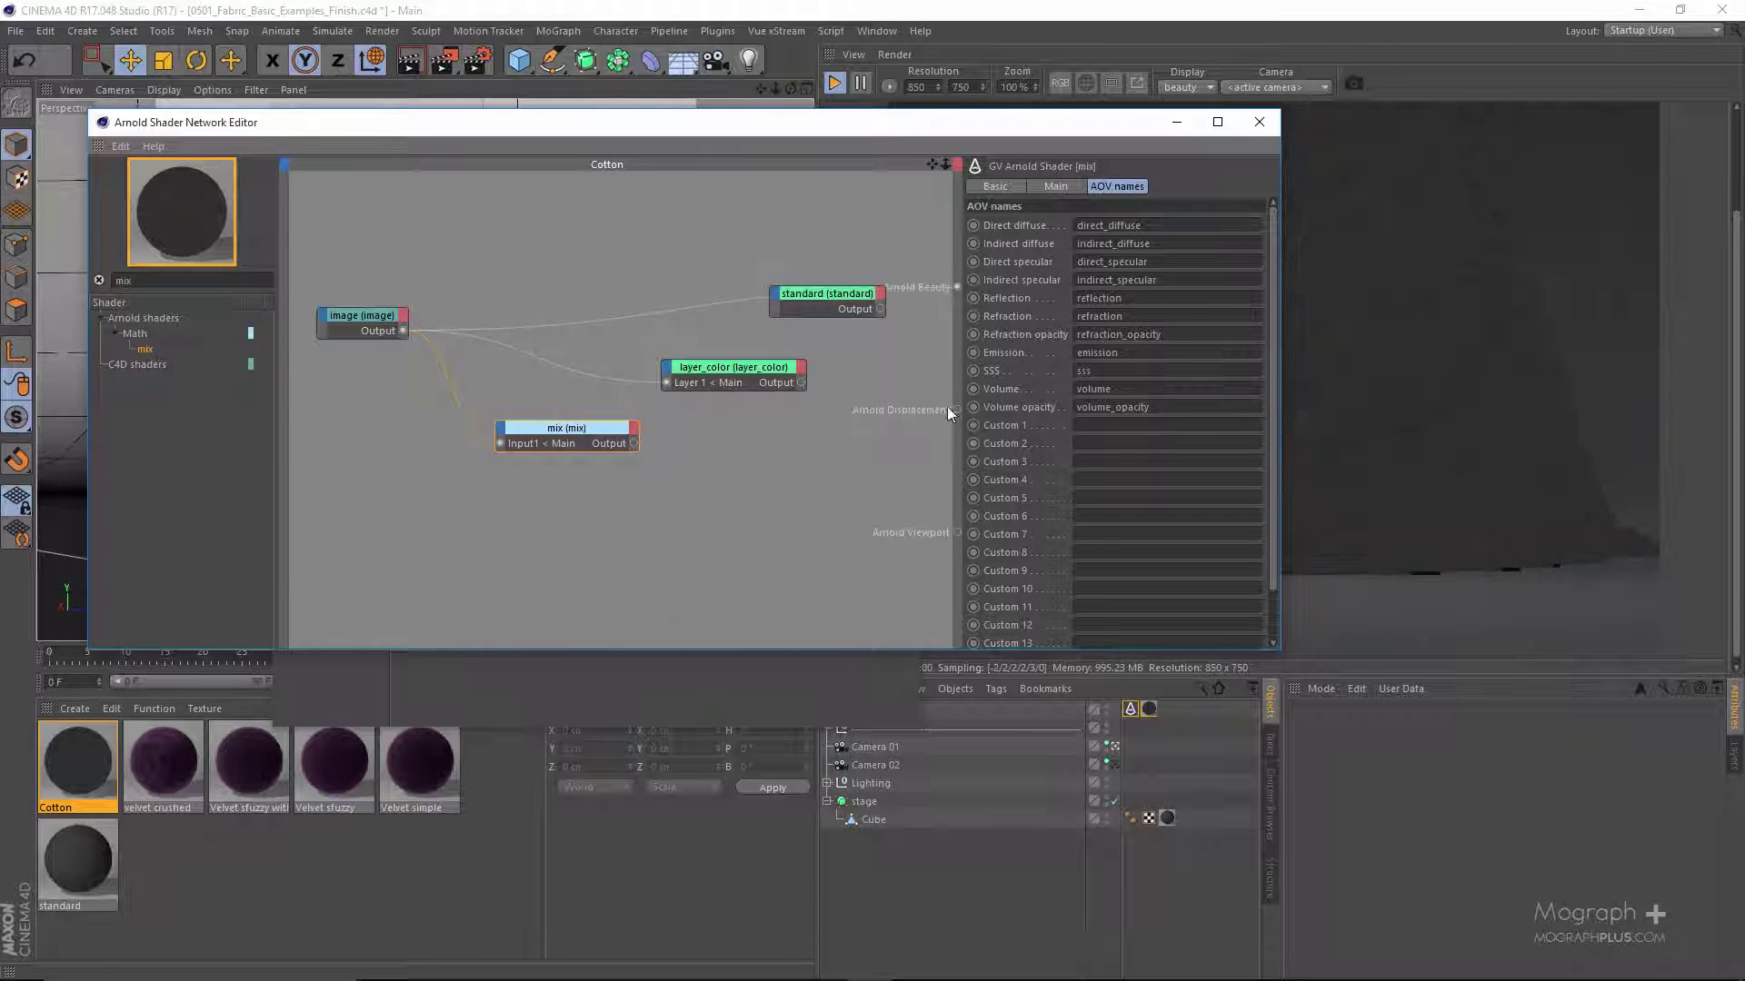
# - Set the mix node's Input2 colour to white (RGB 255, 255, 255)
pyautogui.click(1055, 189)
pyautogui.click(1049, 228)
pyautogui.moveTo(1041, 220); pyautogui.dragTo(748, 18)
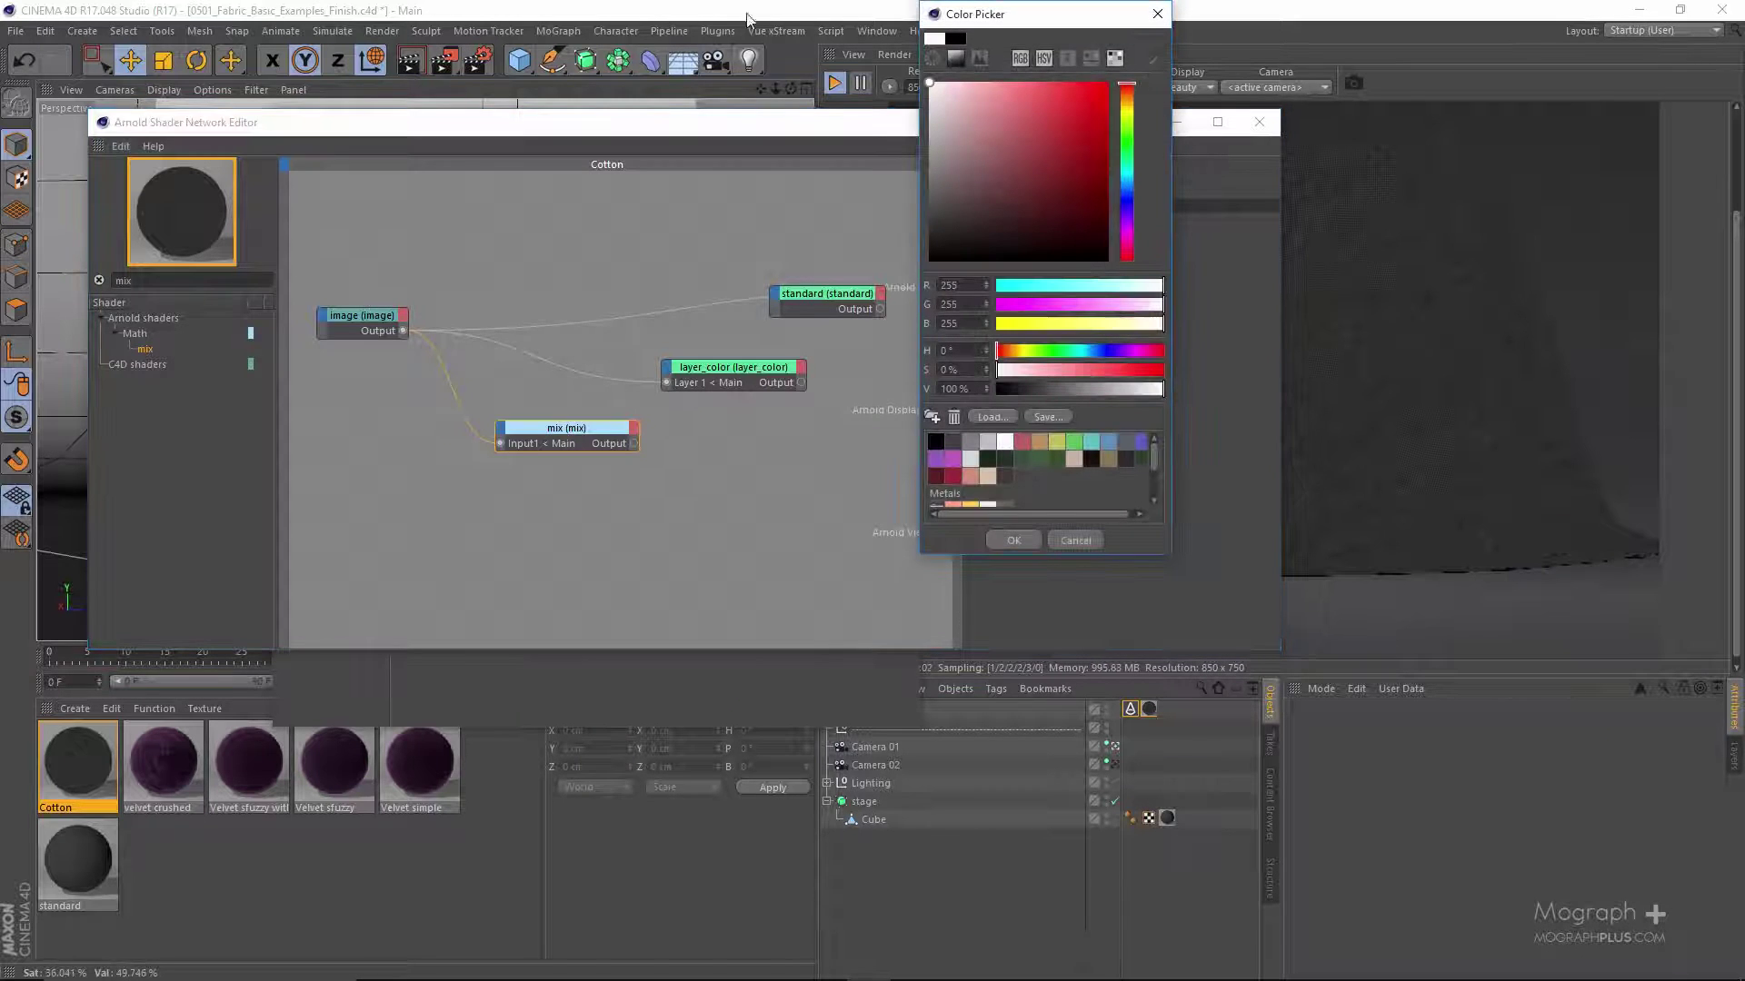
pyautogui.click(1013, 540)
# - Connect the mix node's output to Layer 2 of layer_color, giving layer_color more room in the network
pyautogui.moveTo(700, 475); pyautogui.dragTo(589, 480, button='middle')
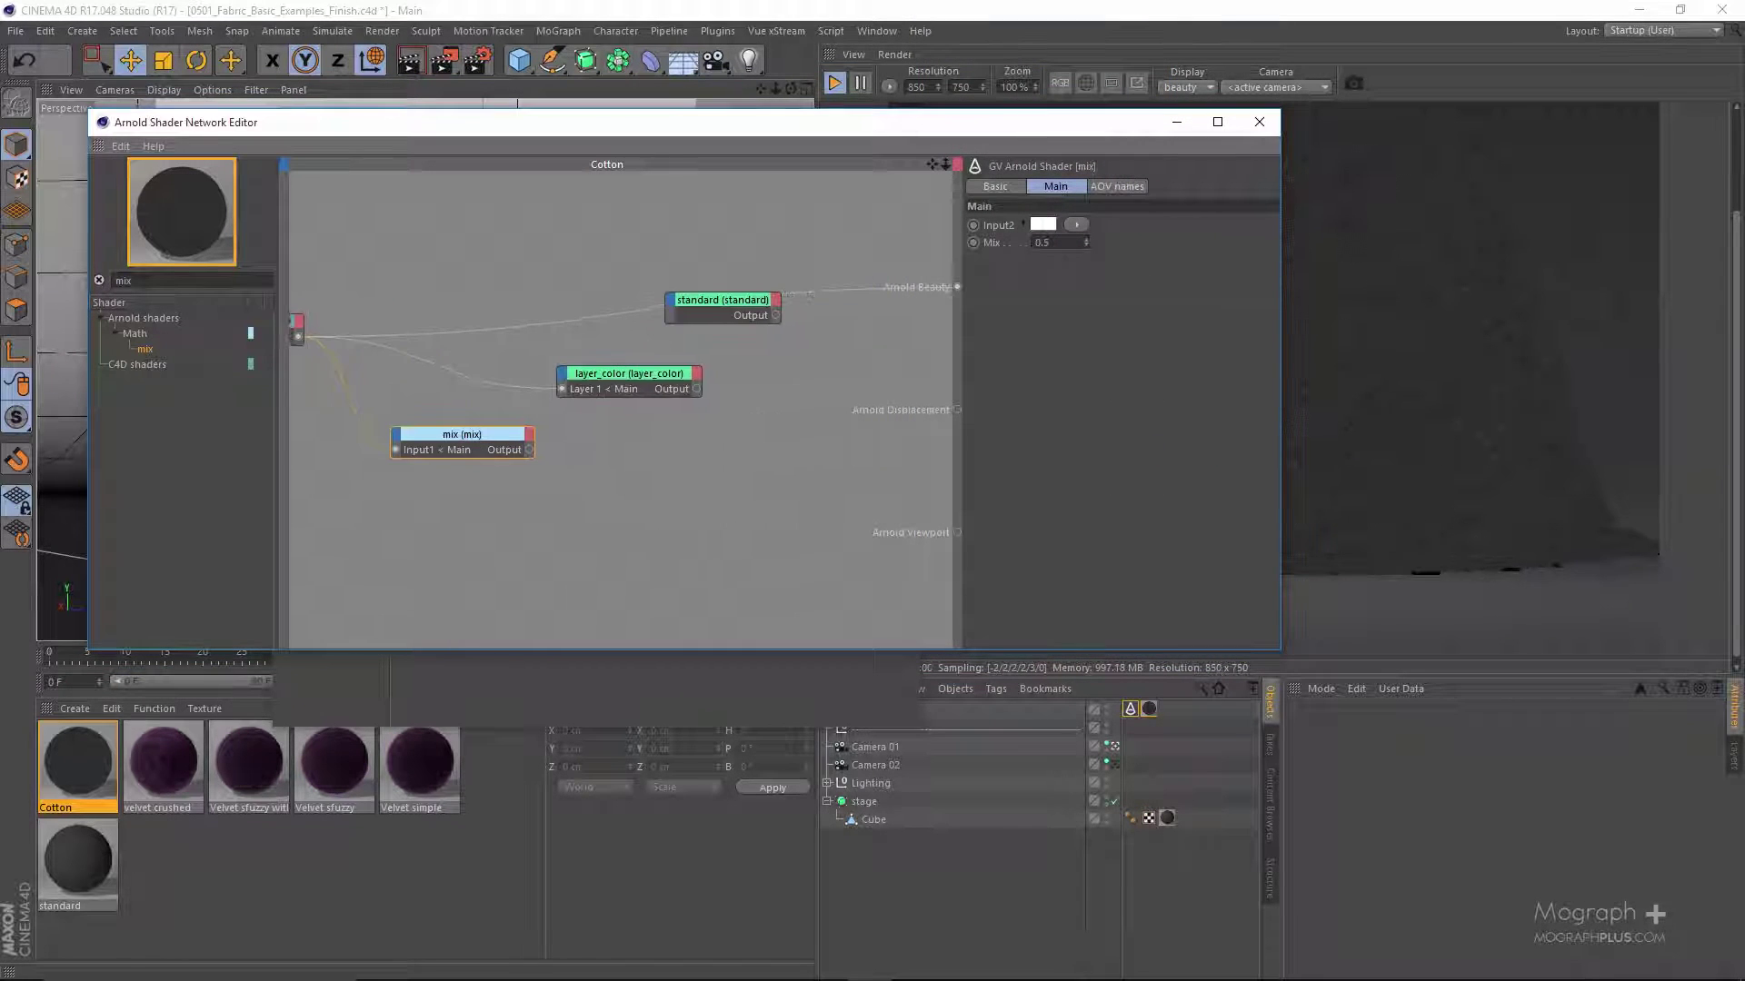
pyautogui.moveTo(627, 374); pyautogui.dragTo(683, 376)
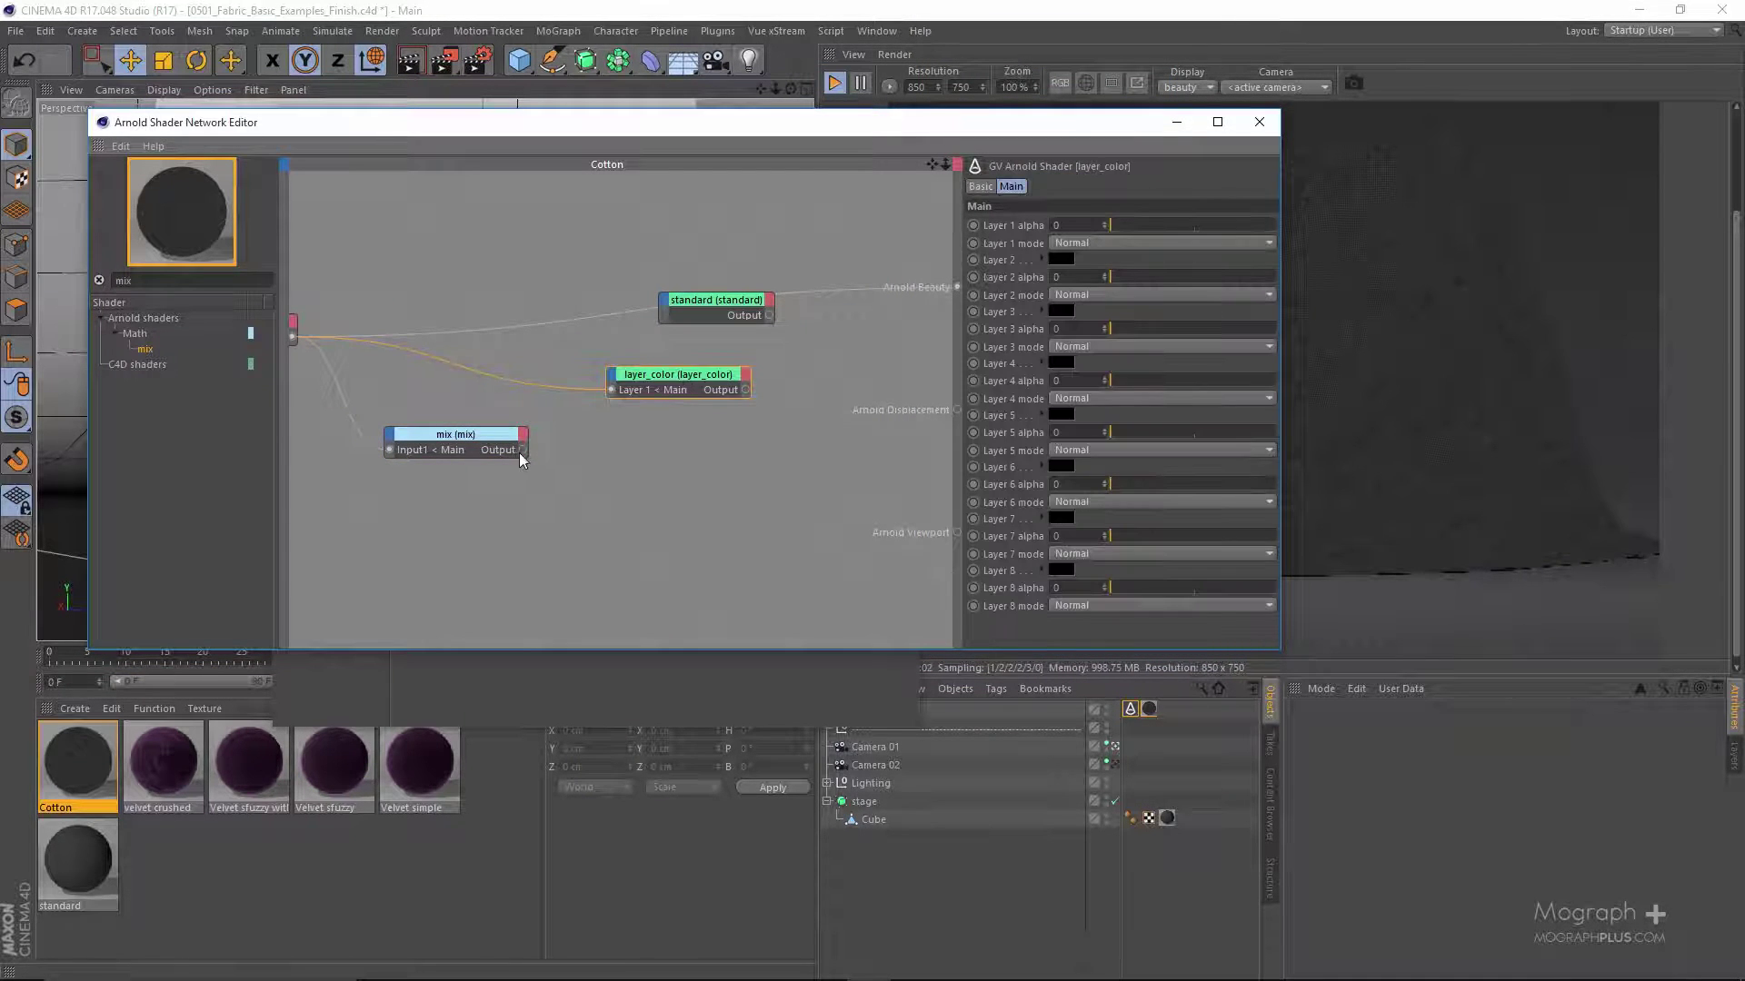
pyautogui.moveTo(522, 450); pyautogui.dragTo(616, 382)
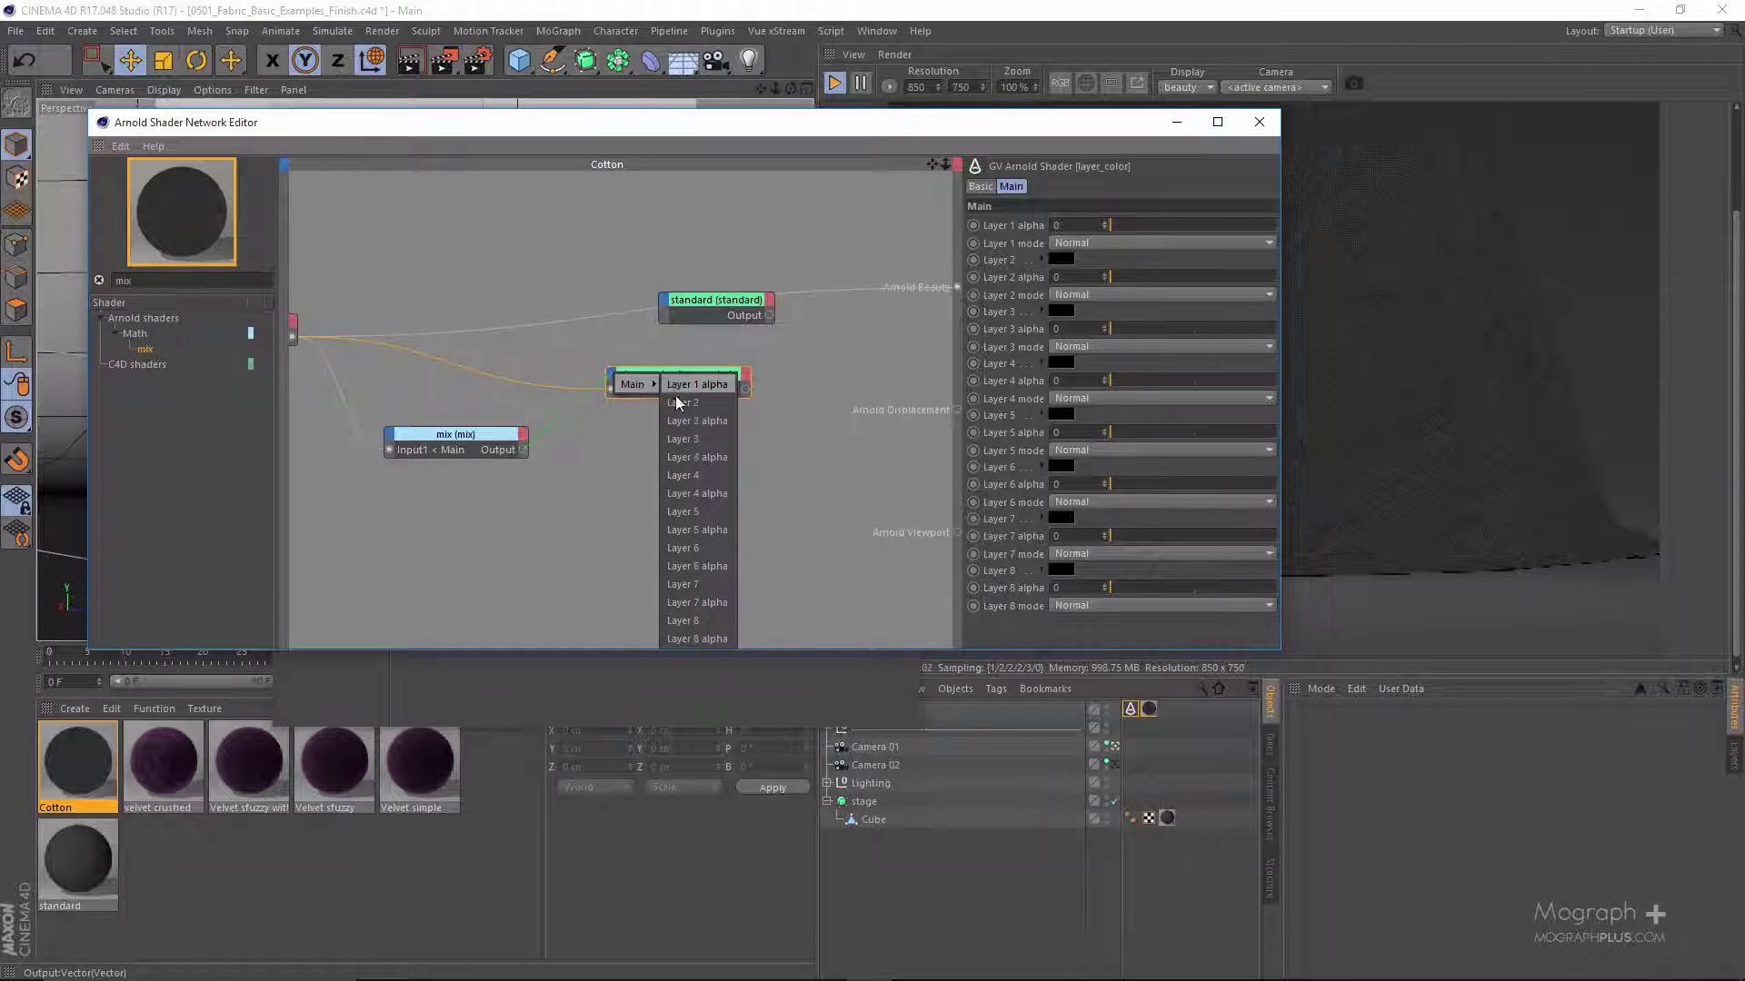
pyautogui.click(676, 402)
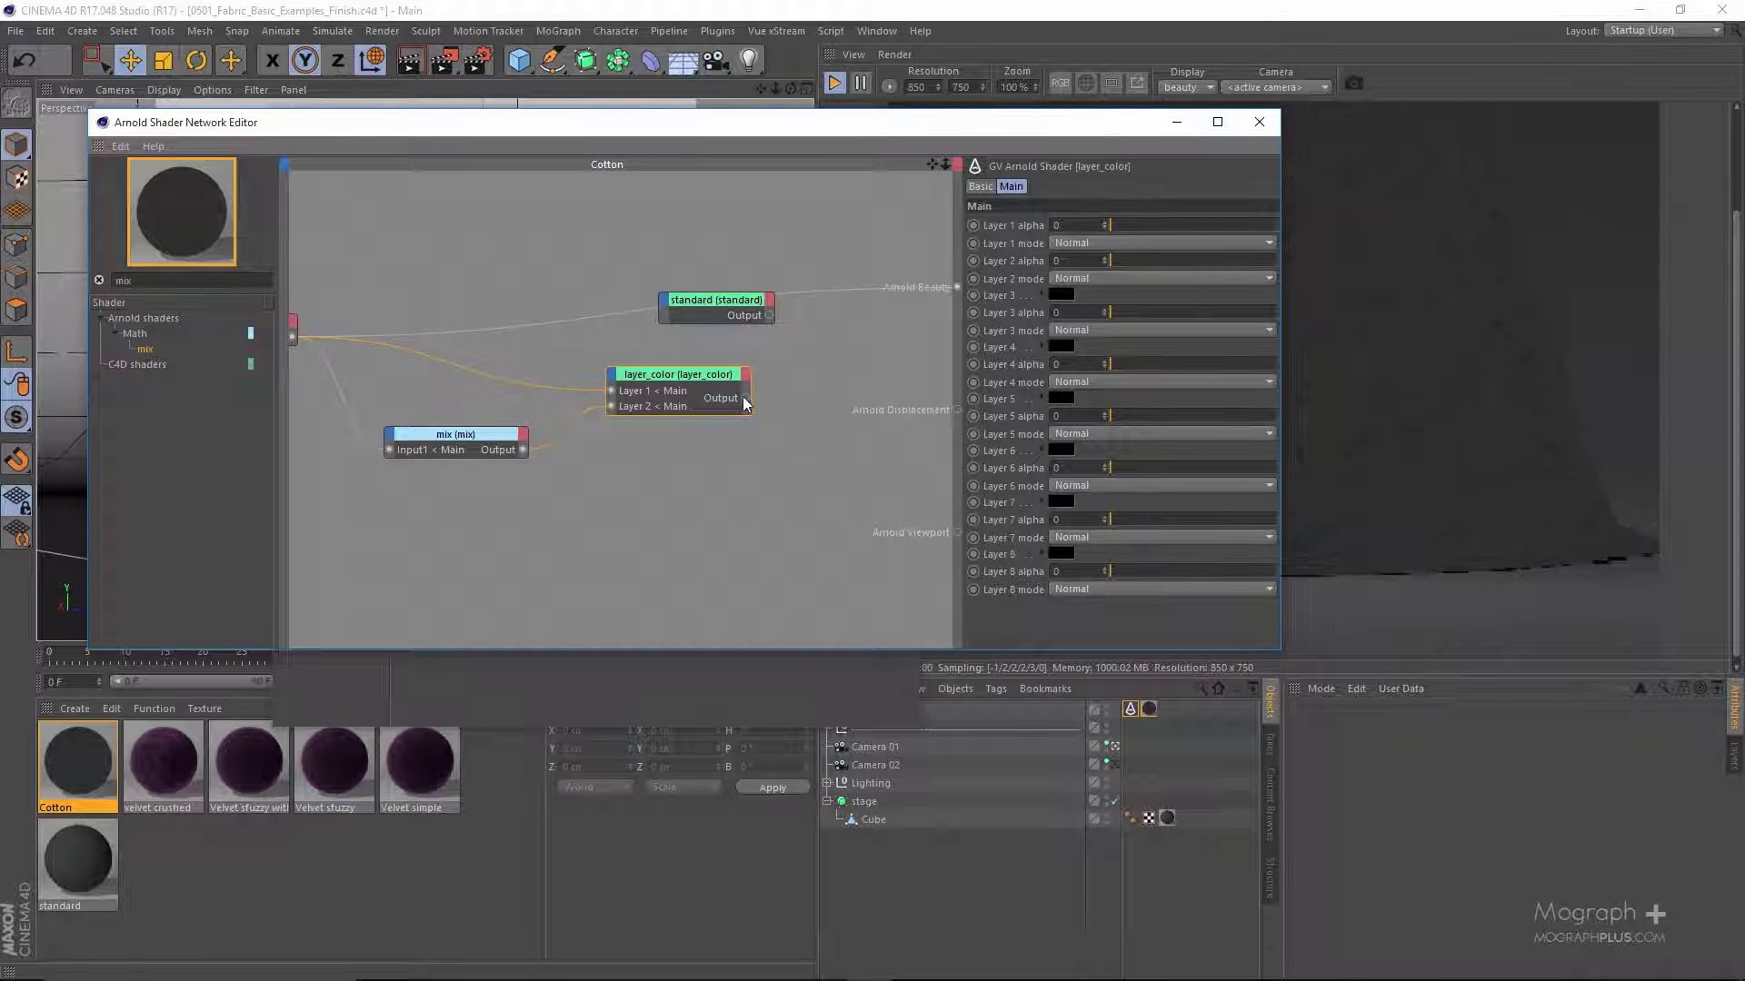
# - Connect layer_color to the standard node's Diffuse Color and route the standard node to Arnold Beauty
pyautogui.click(668, 300)
pyautogui.click(881, 303)
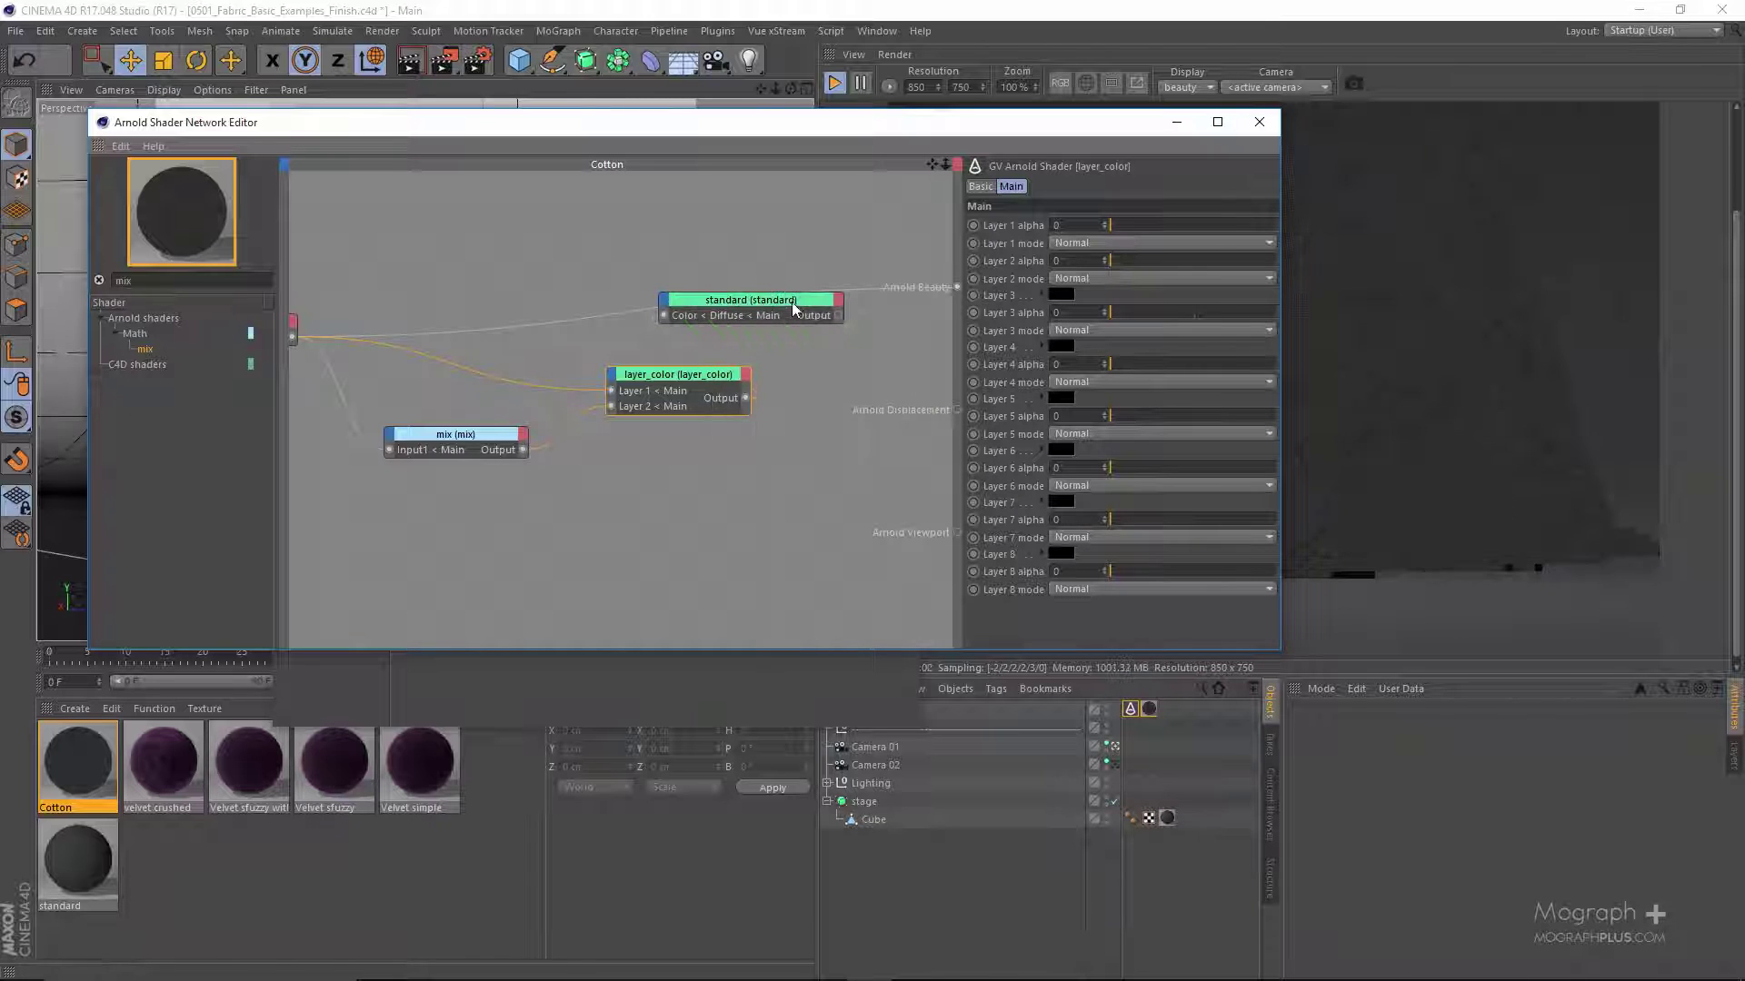
pyautogui.click(793, 306)
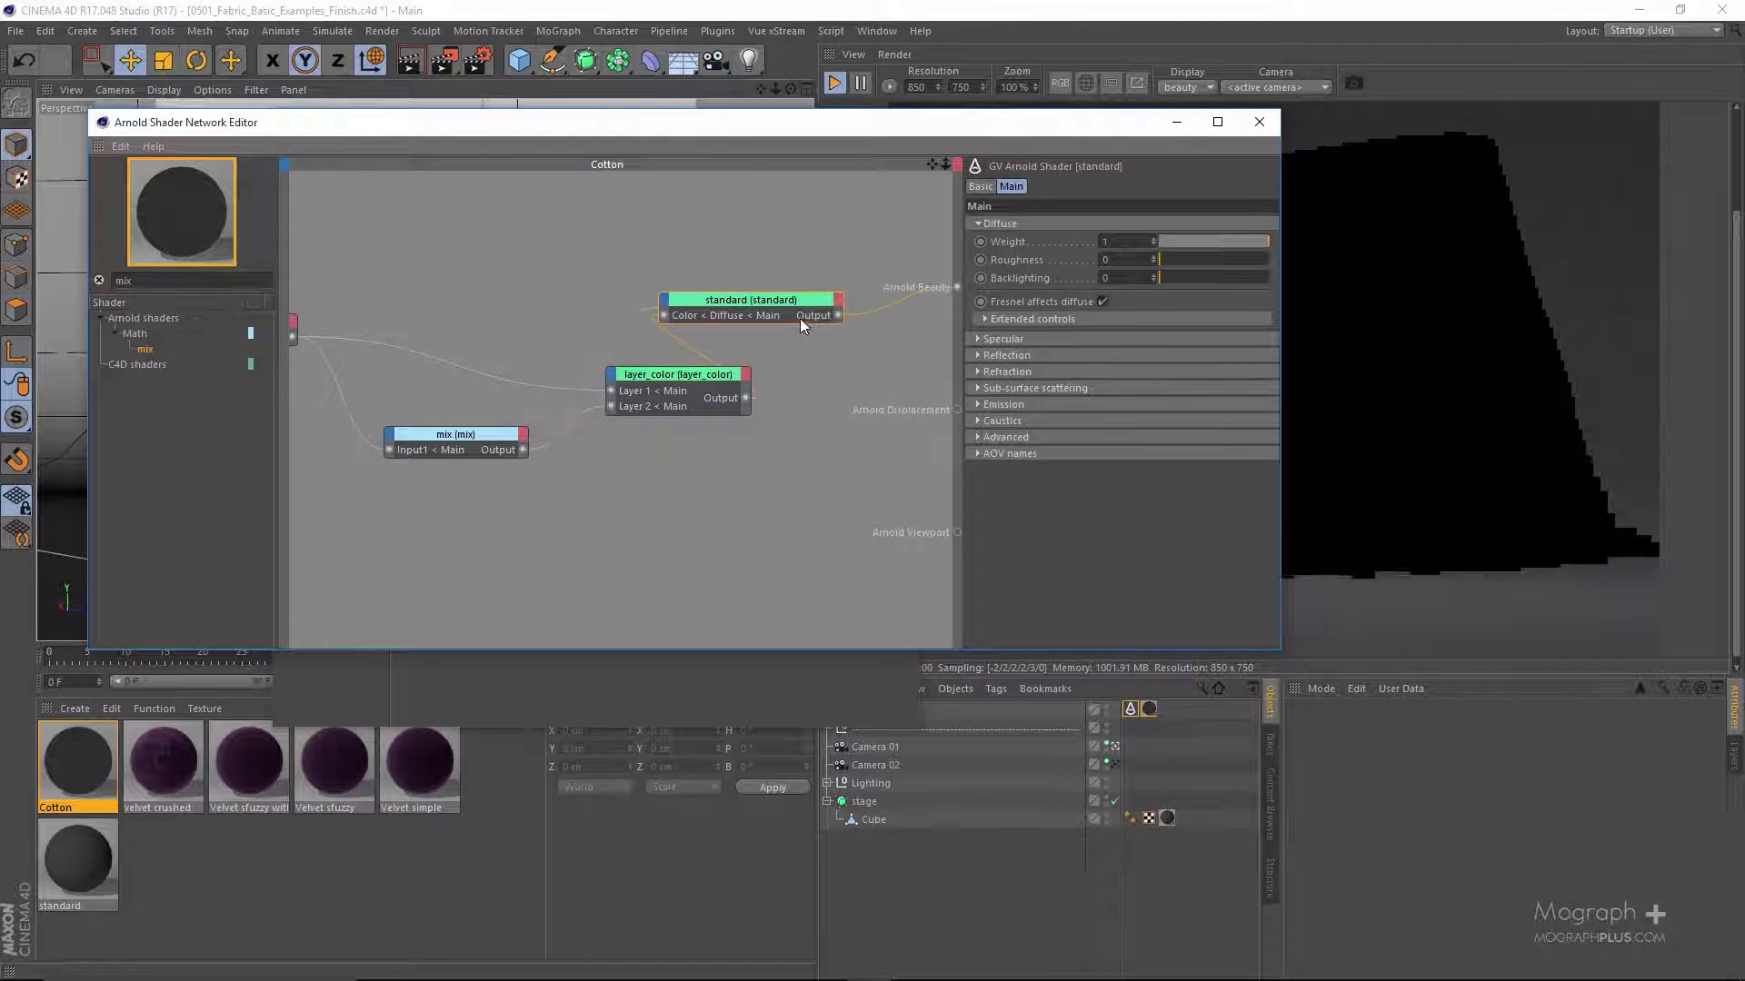
# - Set Layer 1 alpha and Layer 2 alpha of layer_color to 1, keeping the live render in view
pyautogui.click(744, 383)
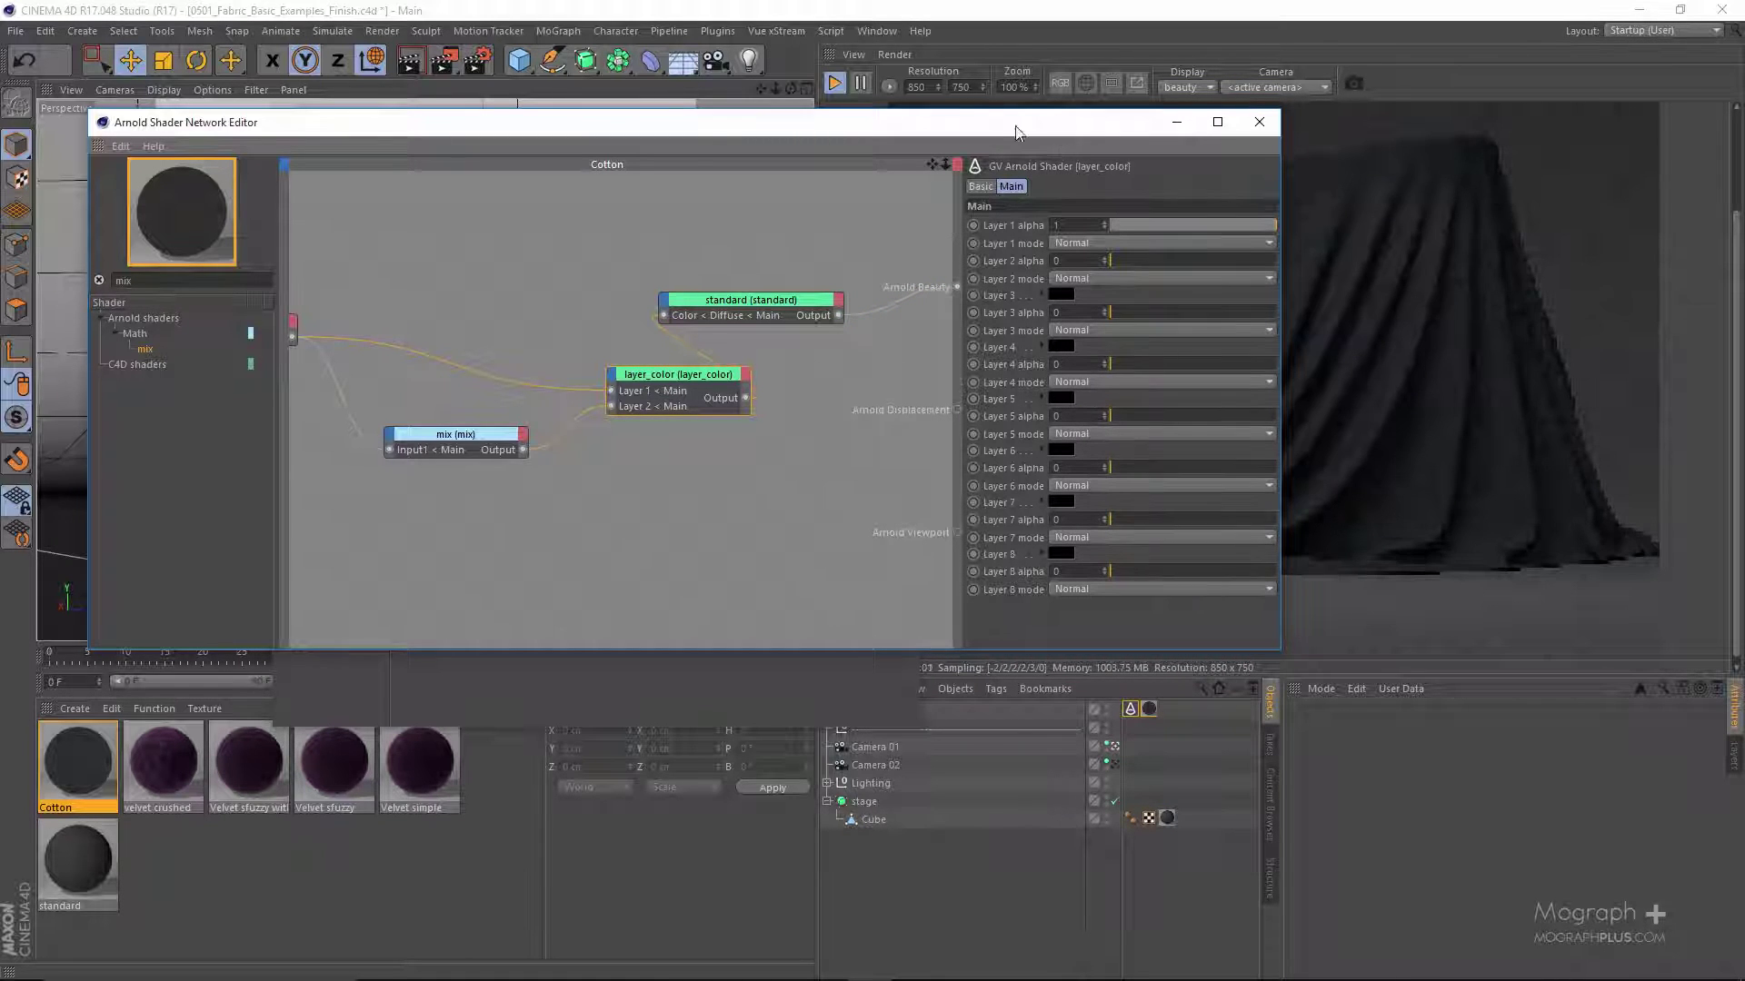
pyautogui.moveTo(1020, 132); pyautogui.dragTo(921, 144)
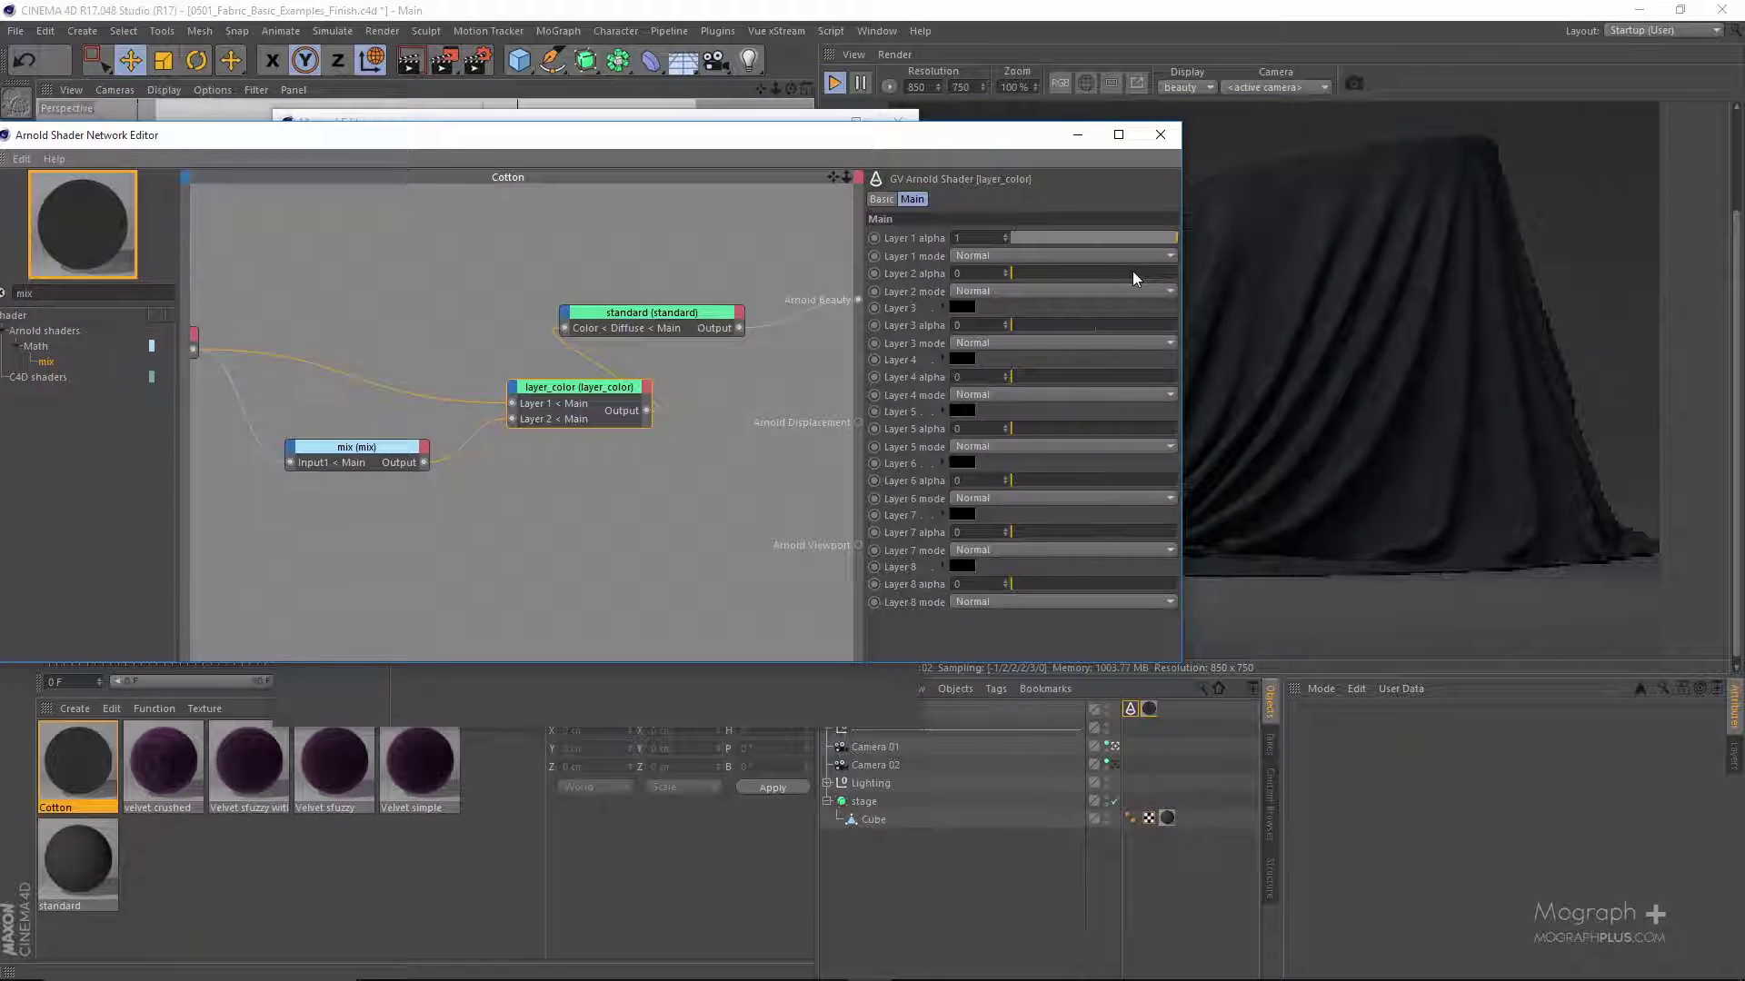
pyautogui.moveTo(1132, 271); pyautogui.dragTo(1208, 281)
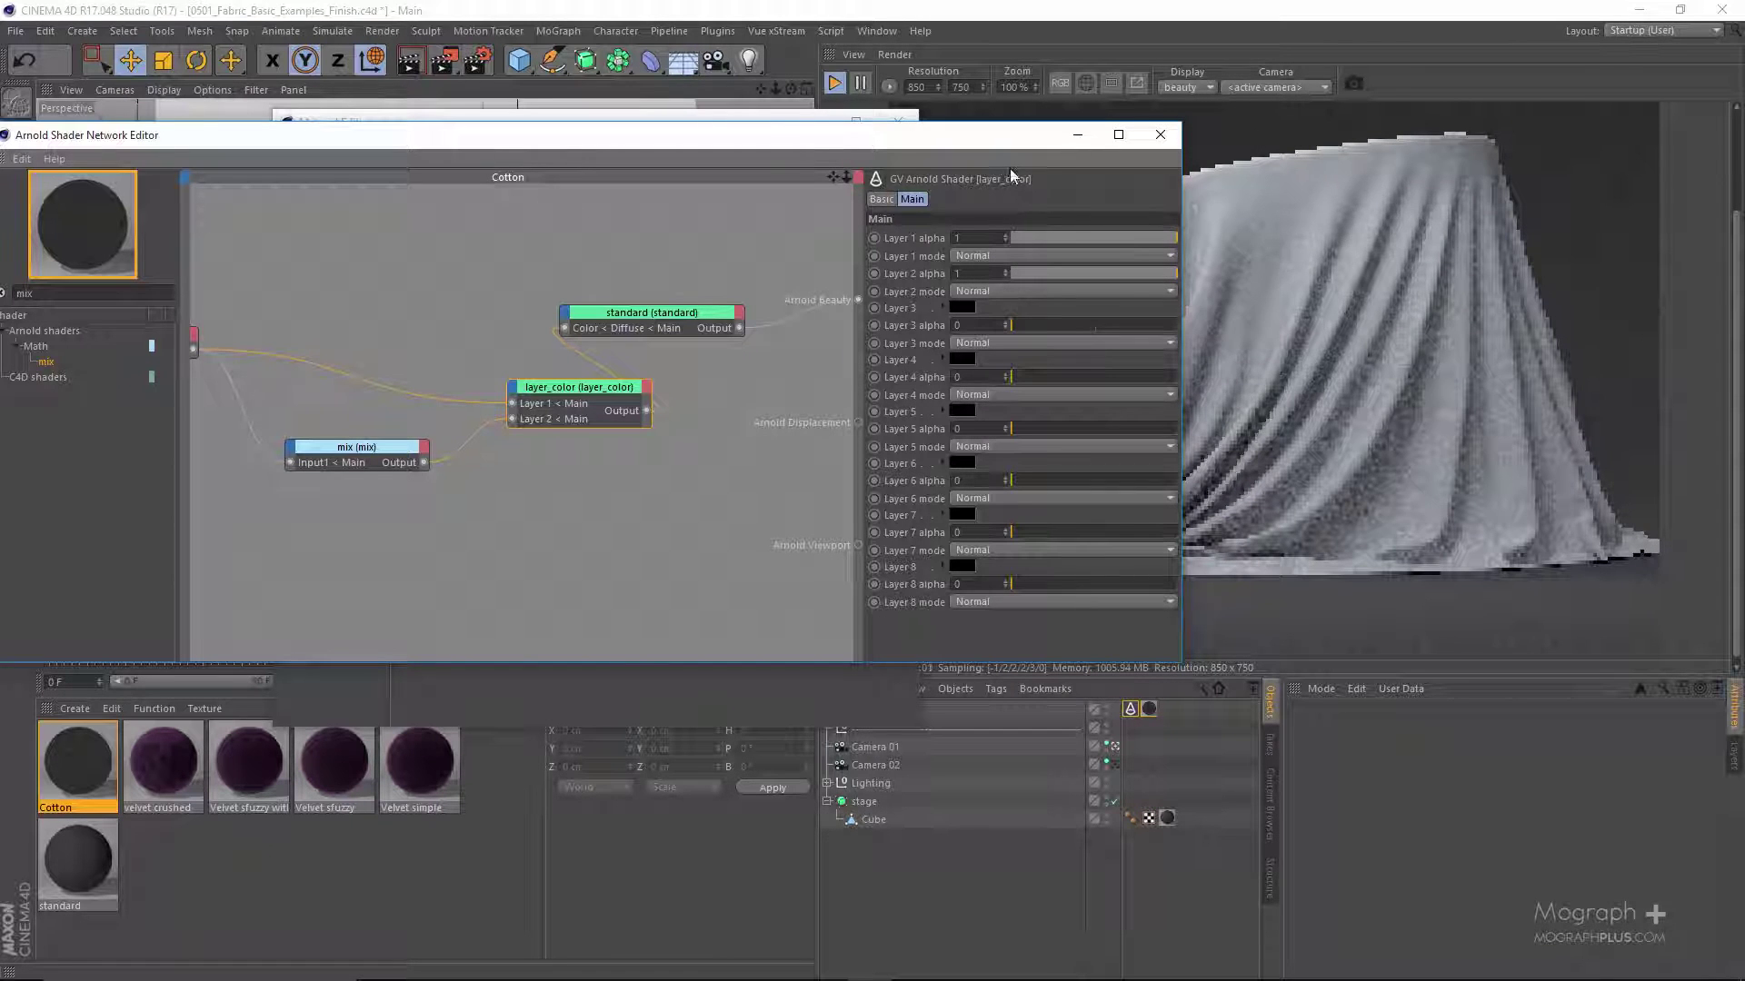
# - Find the facing_ratio shader and add it to the Cotton network below the mix node
pyautogui.moveTo(989, 145); pyautogui.dragTo(1145, 125)
pyautogui.doubleClick(230, 278)
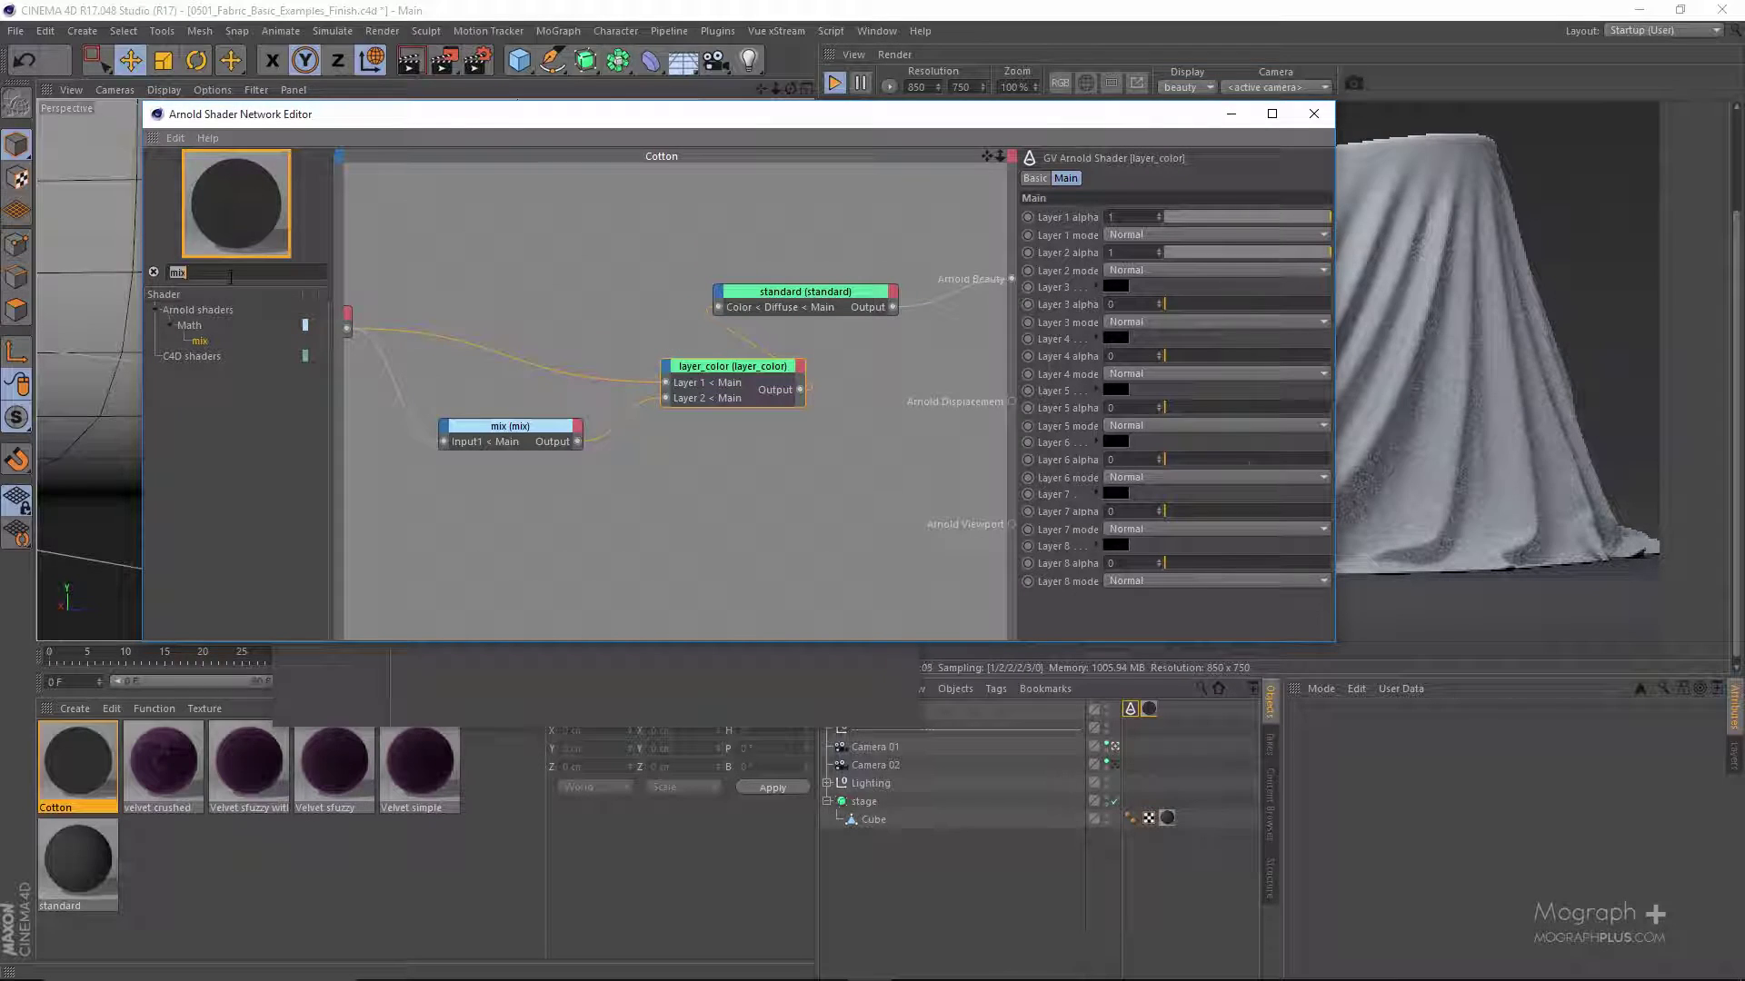
pyautogui.write('facing')
pyautogui.moveTo(218, 344); pyautogui.dragTo(592, 538)
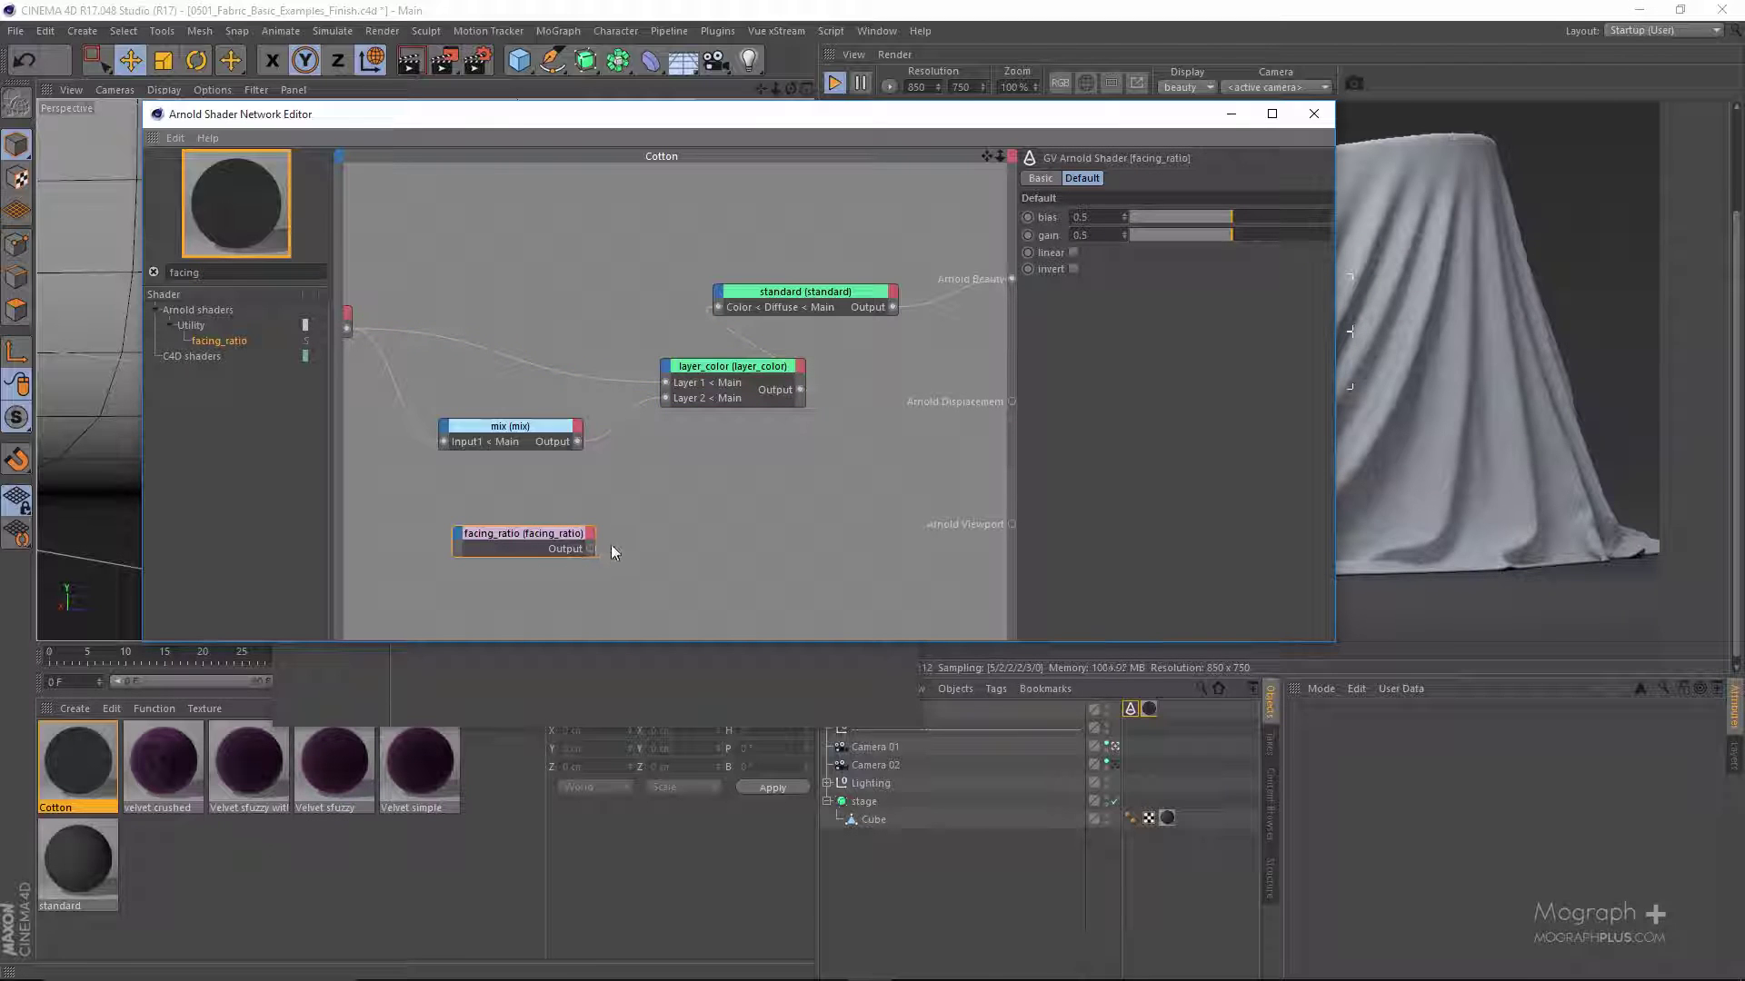
# - Connect facing_ratio to Arnold Beauty to preview it on the throw, and enable its invert option
pyautogui.moveTo(591, 549); pyautogui.dragTo(1012, 279)
pyautogui.moveTo(892, 105); pyautogui.dragTo(538, 127)
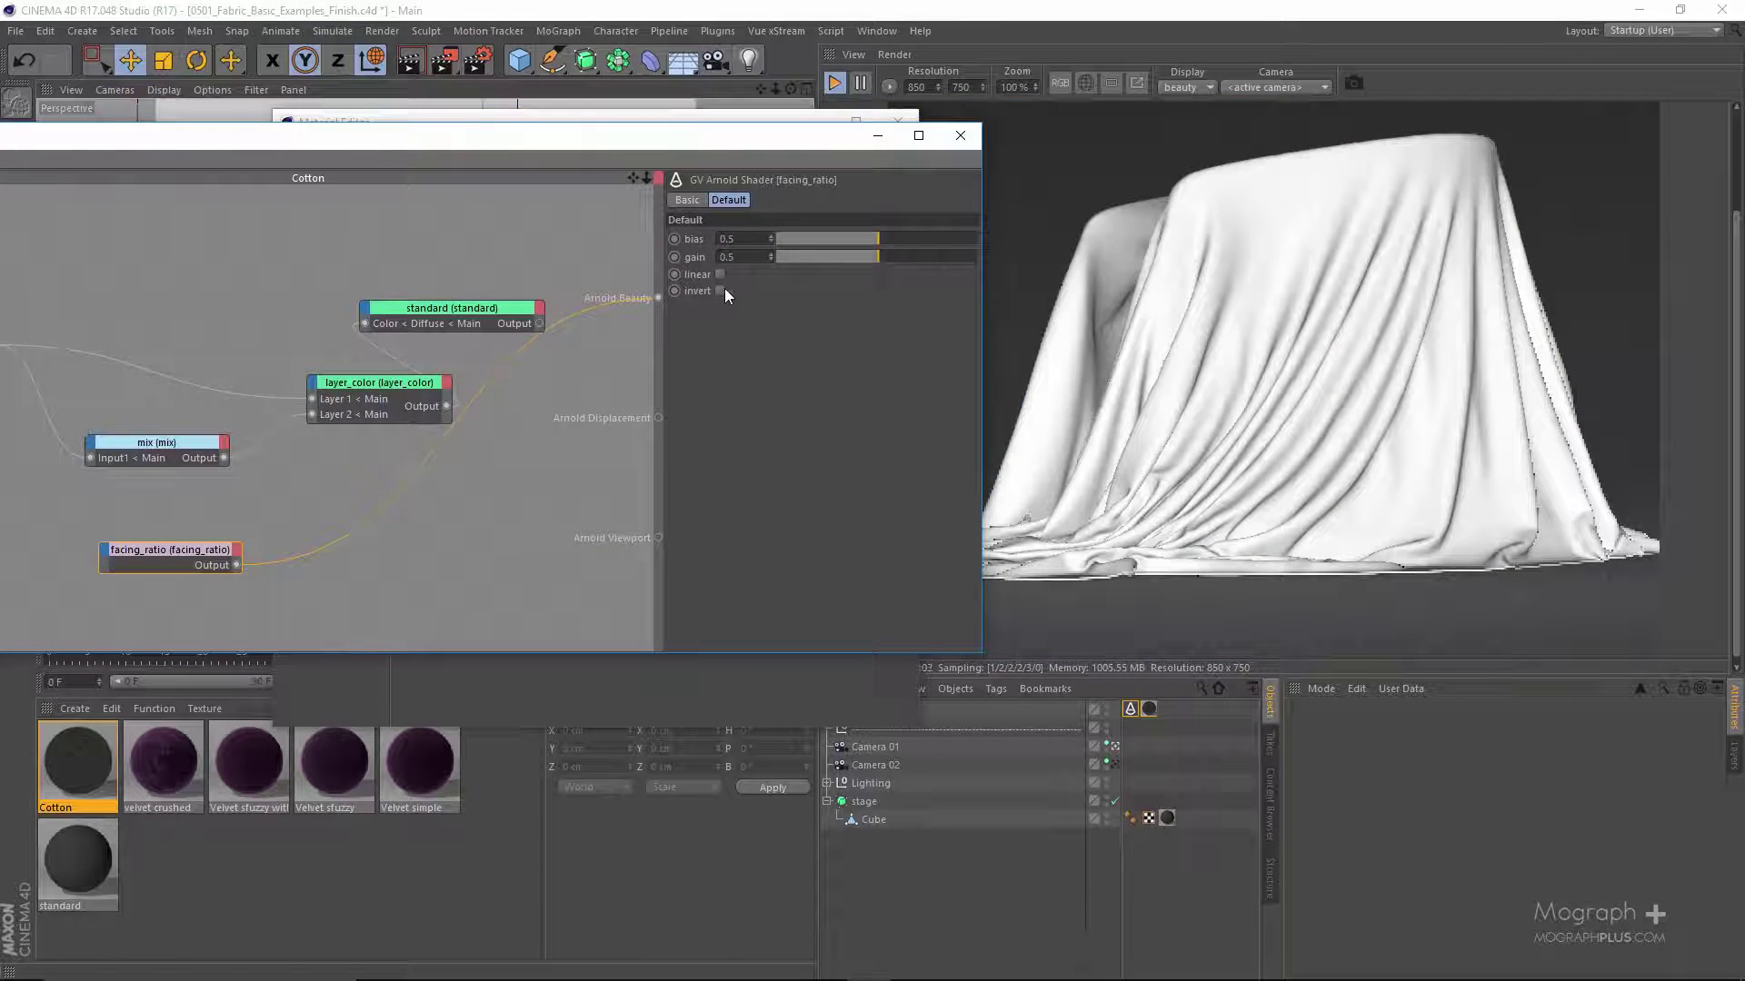
pyautogui.click(1073, 280)
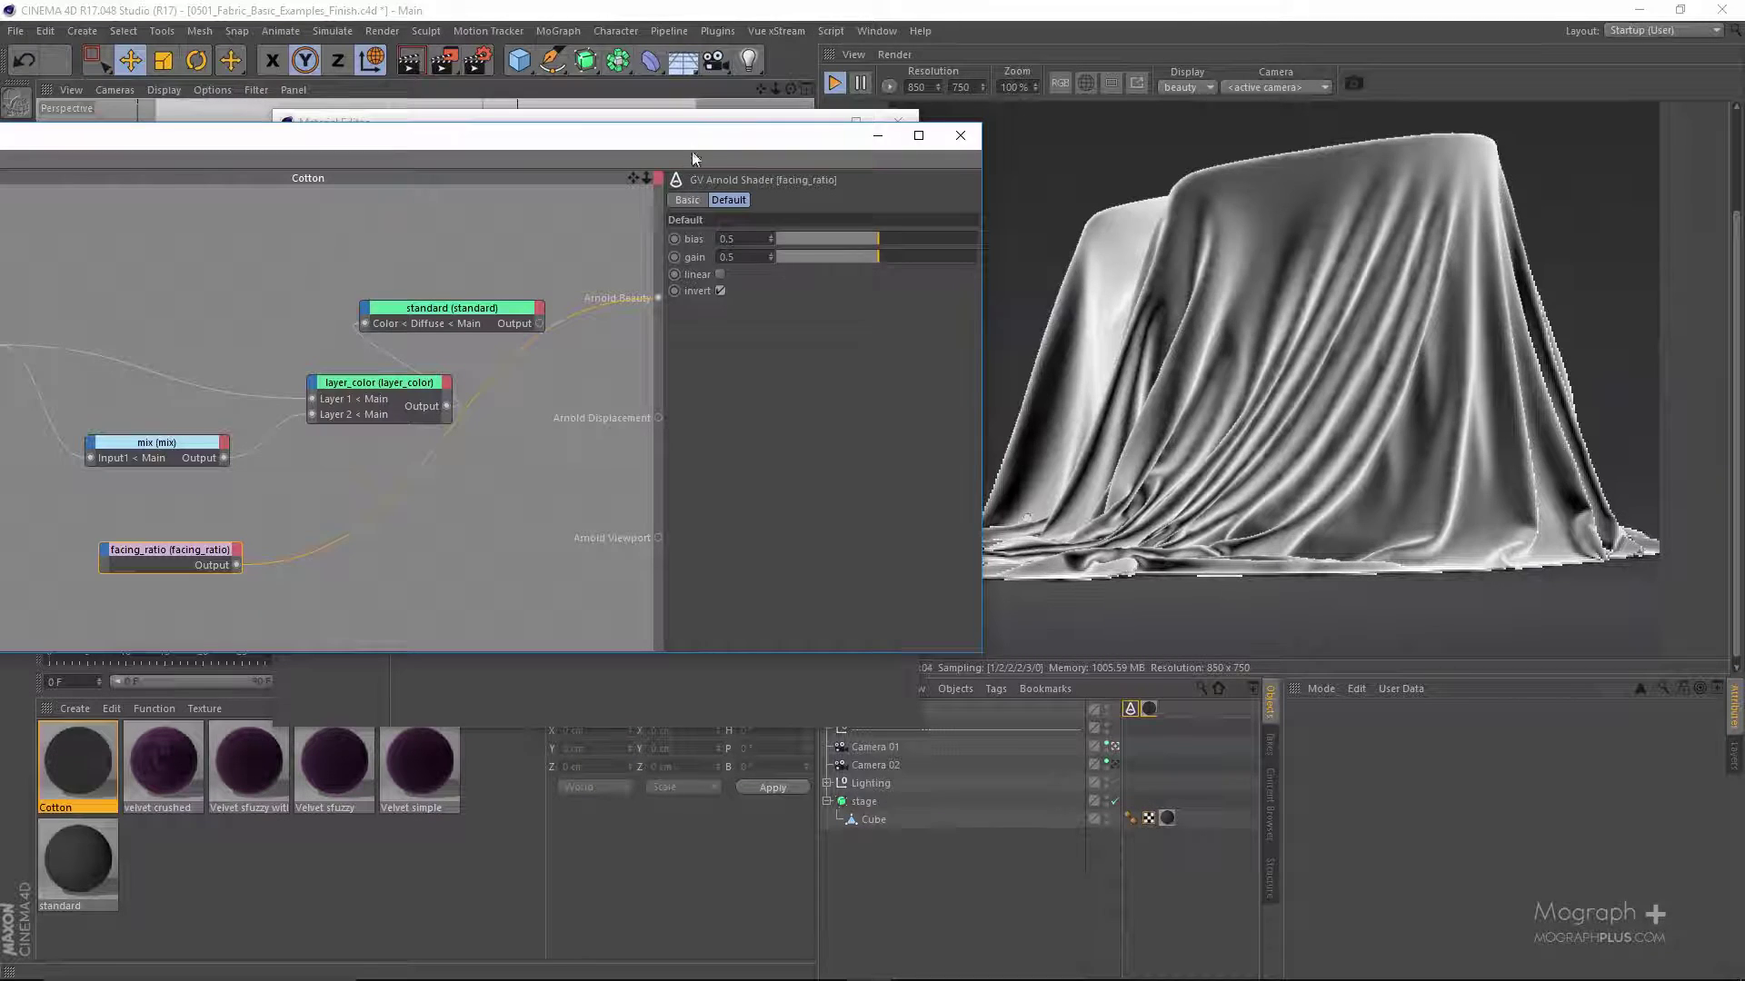
# - Stop the live render and open an enlarged Arnold material preview beside the network editor
pyautogui.moveTo(701, 147); pyautogui.dragTo(866, 133)
pyautogui.click(827, 83)
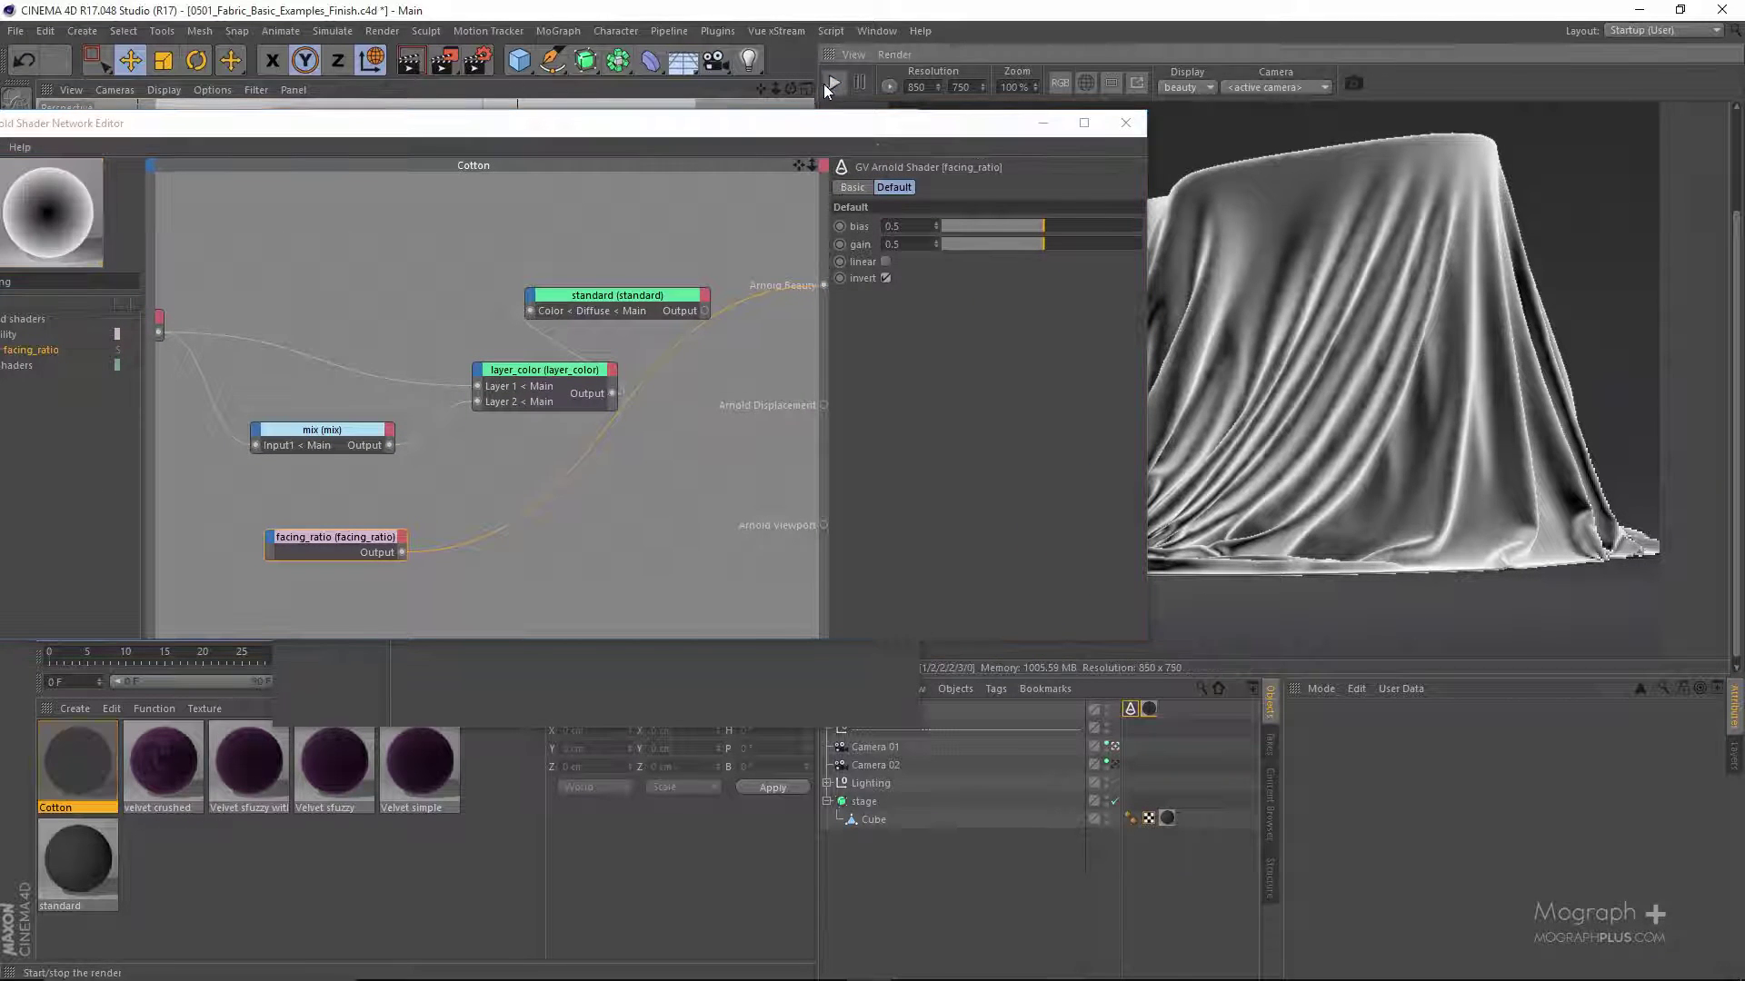
pyautogui.rightClick(47, 209)
pyautogui.click(52, 216)
pyautogui.moveTo(128, 84); pyautogui.dragTo(1436, 64)
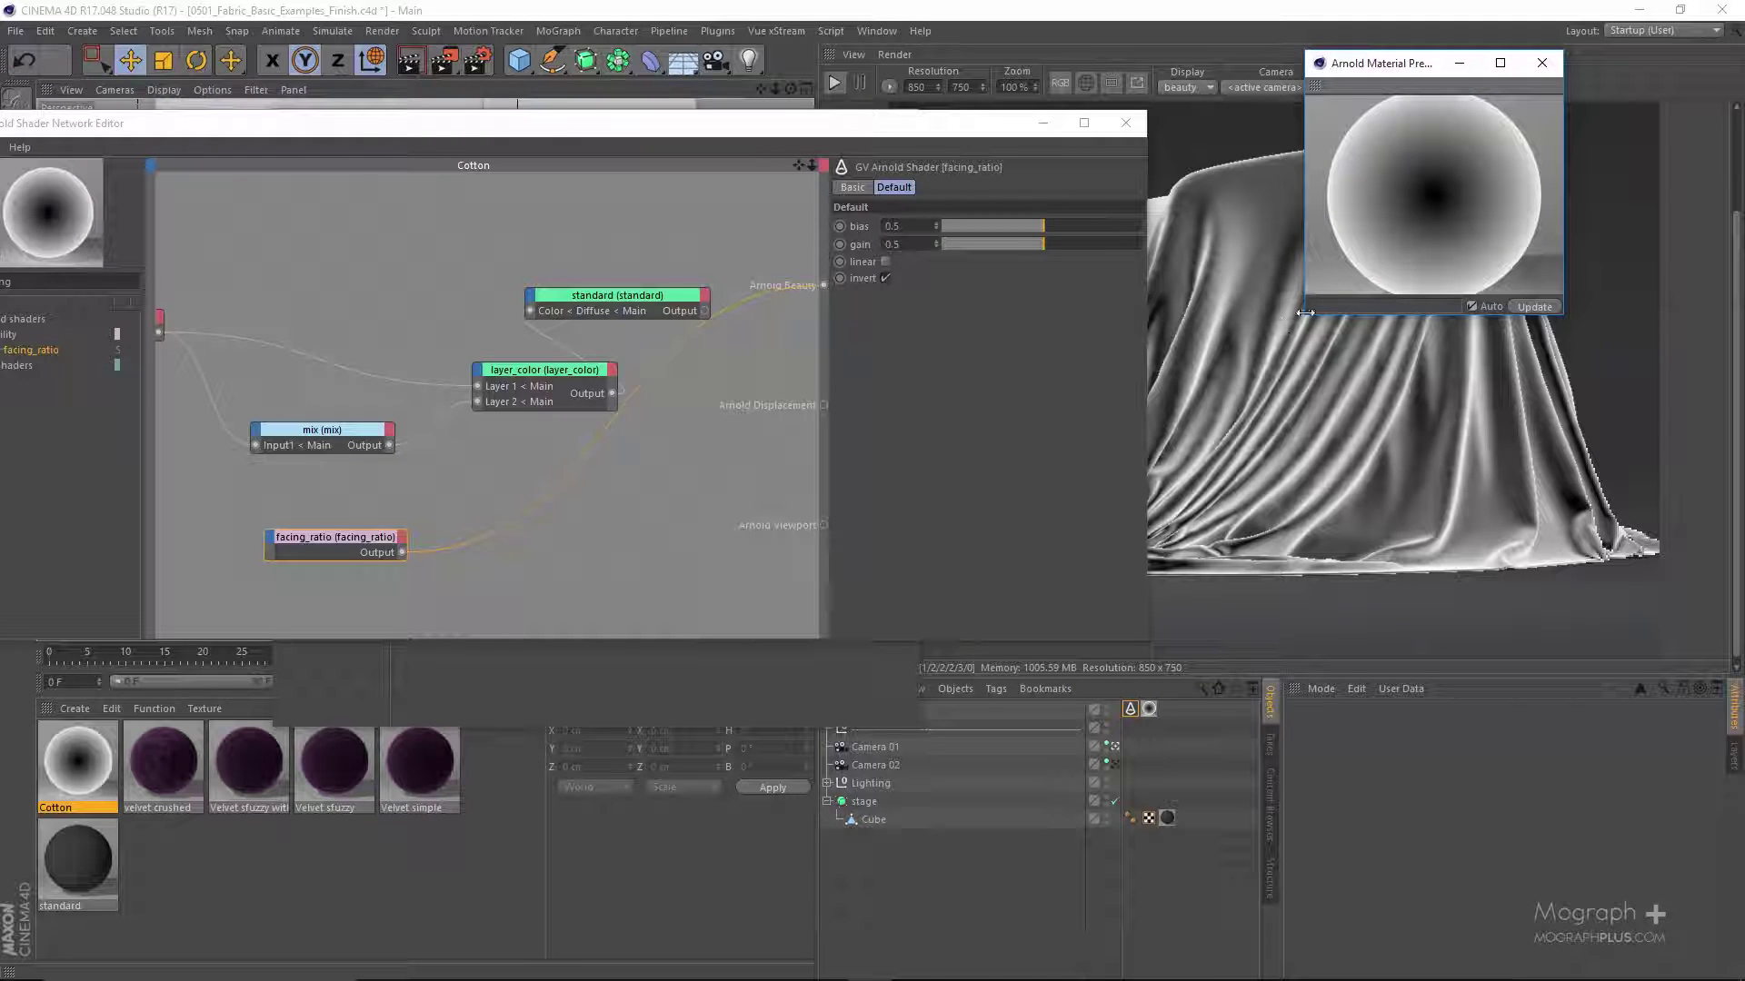
pyautogui.moveTo(1310, 312); pyautogui.dragTo(1308, 467)
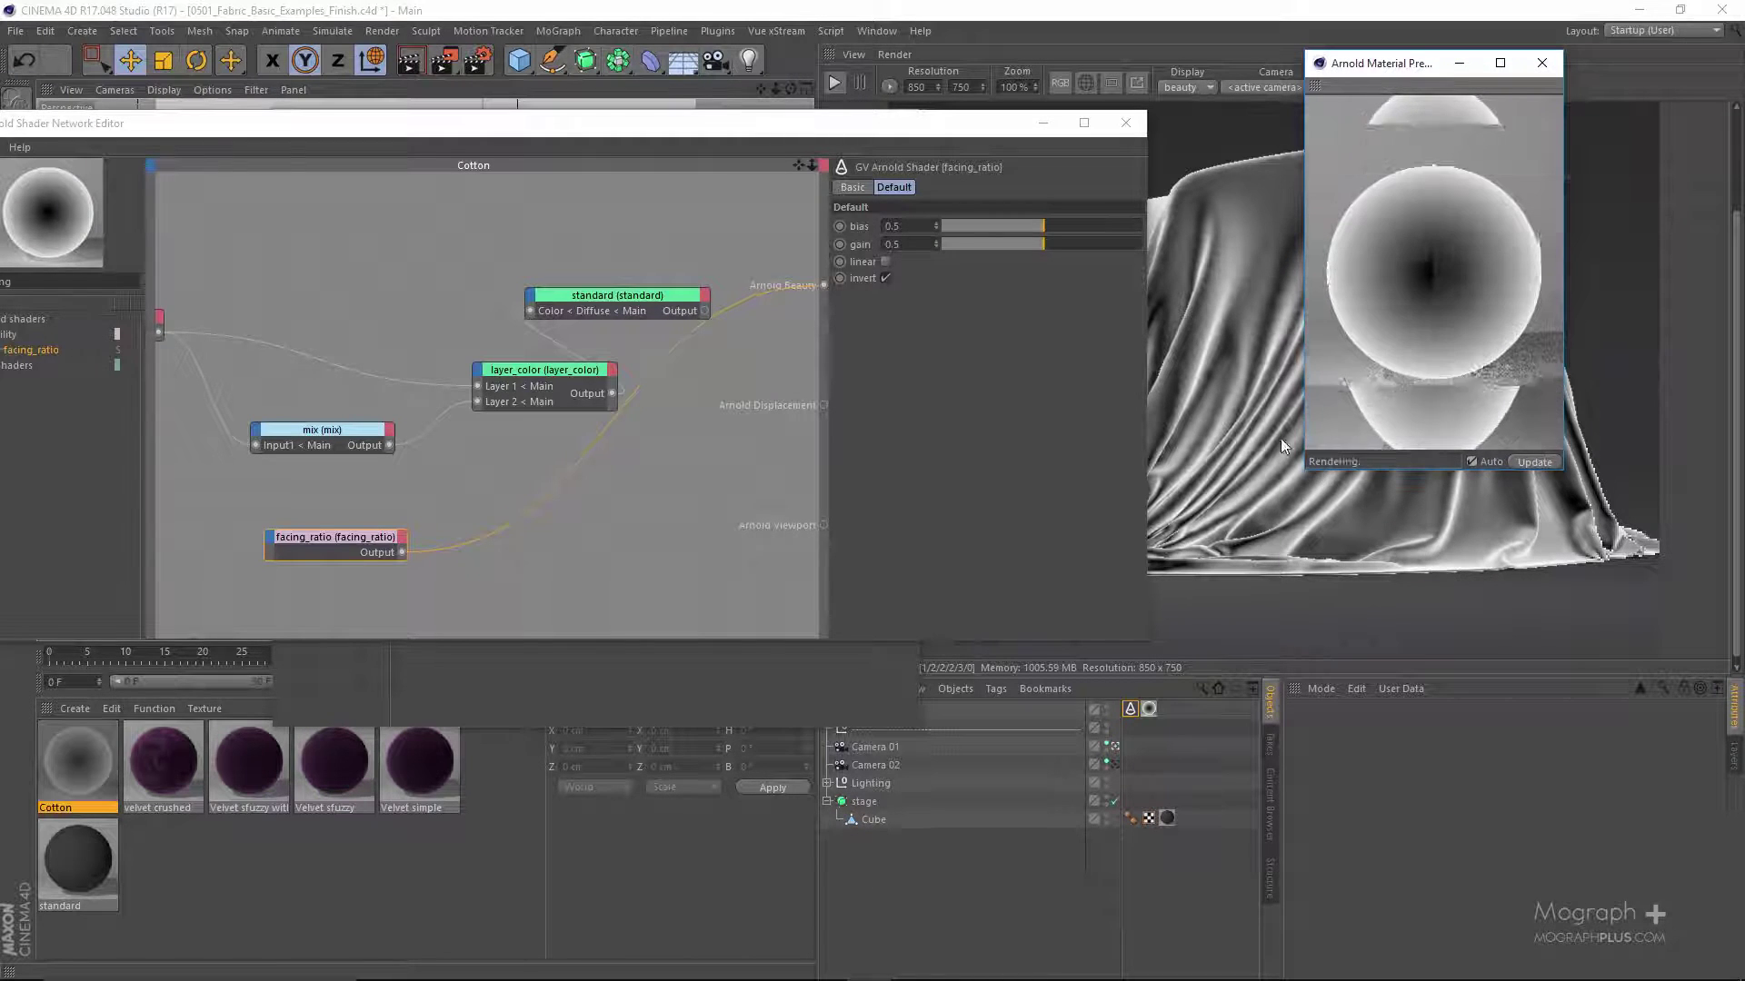
# - Set the facing_ratio node's bias to 0.9 and gain to 0.25, judging the falloff in the material preview
pyautogui.click(1116, 225)
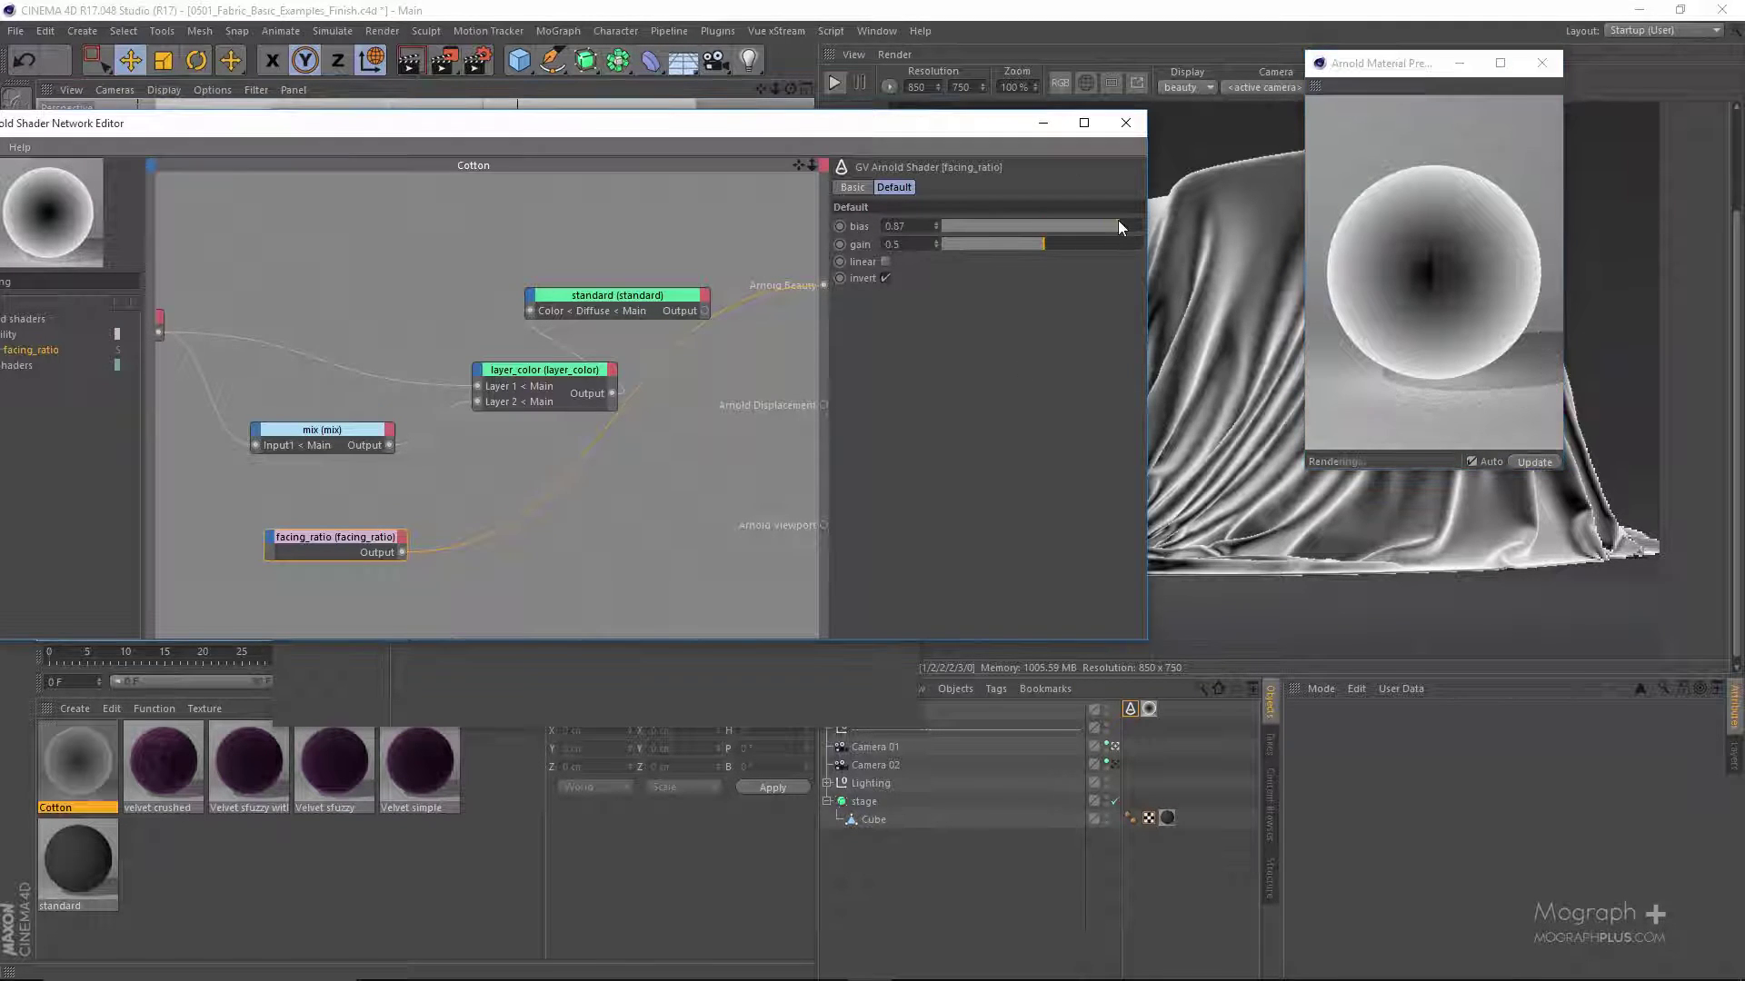
pyautogui.moveTo(1117, 223); pyautogui.dragTo(989, 231)
pyautogui.click(1117, 227)
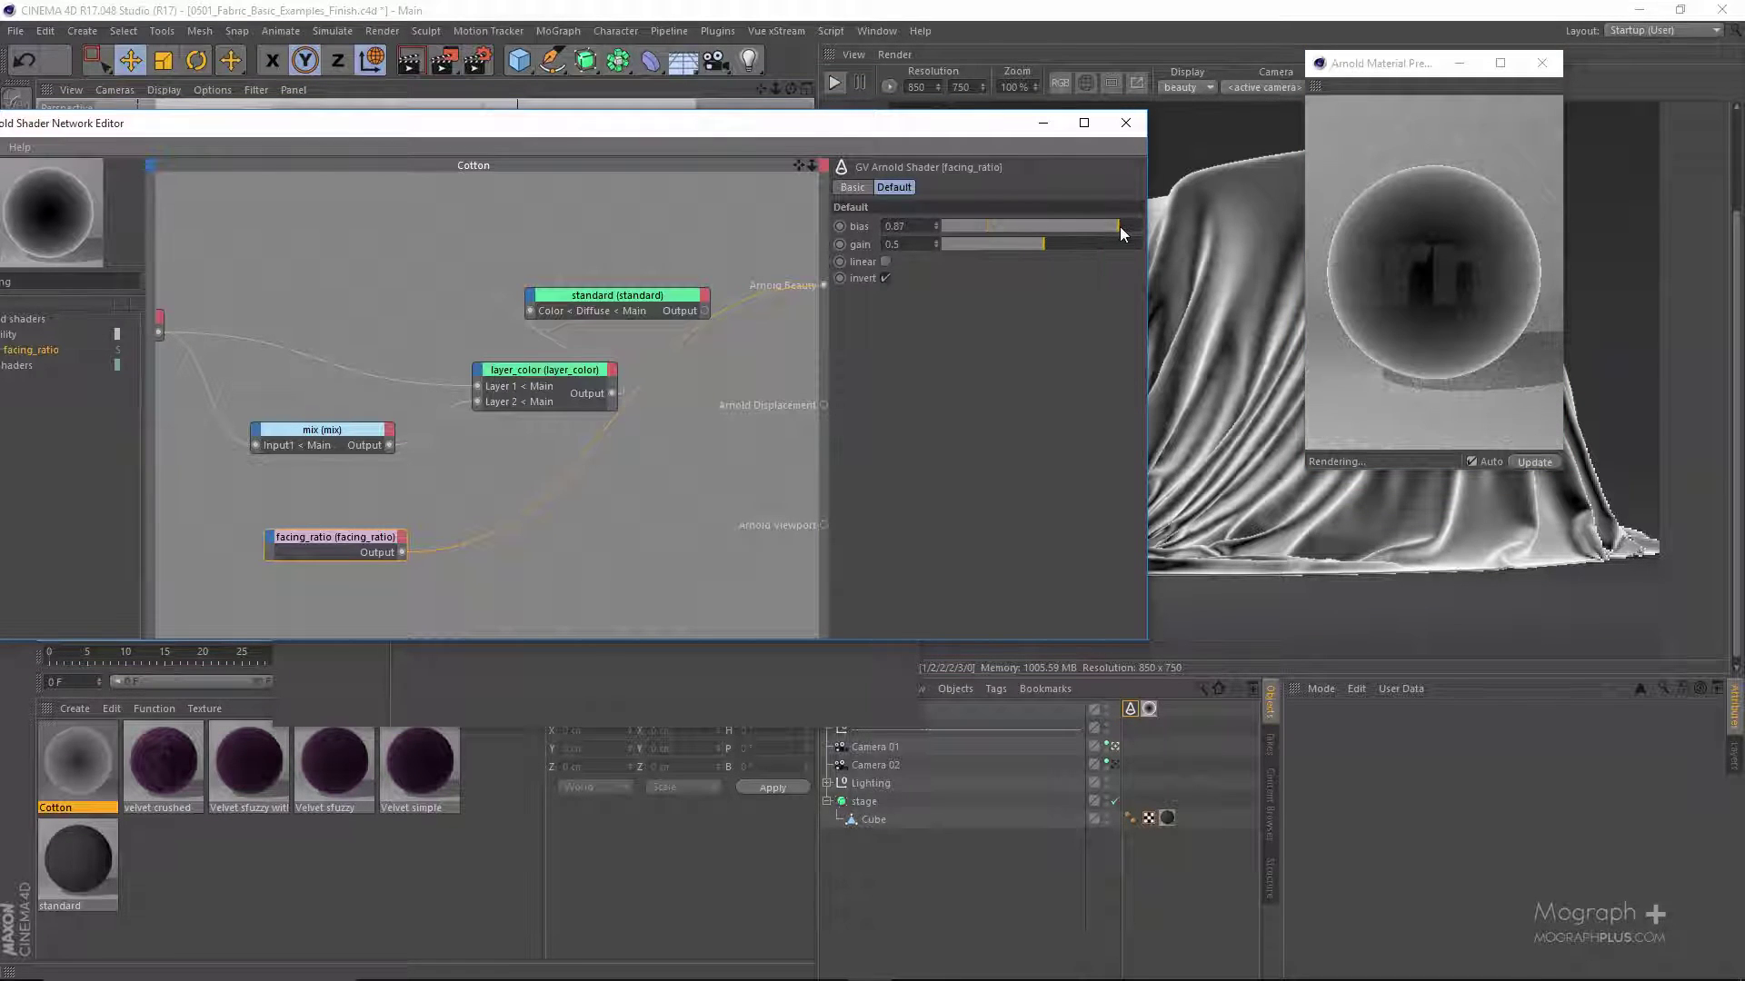
pyautogui.scroll(2, 919, 226)
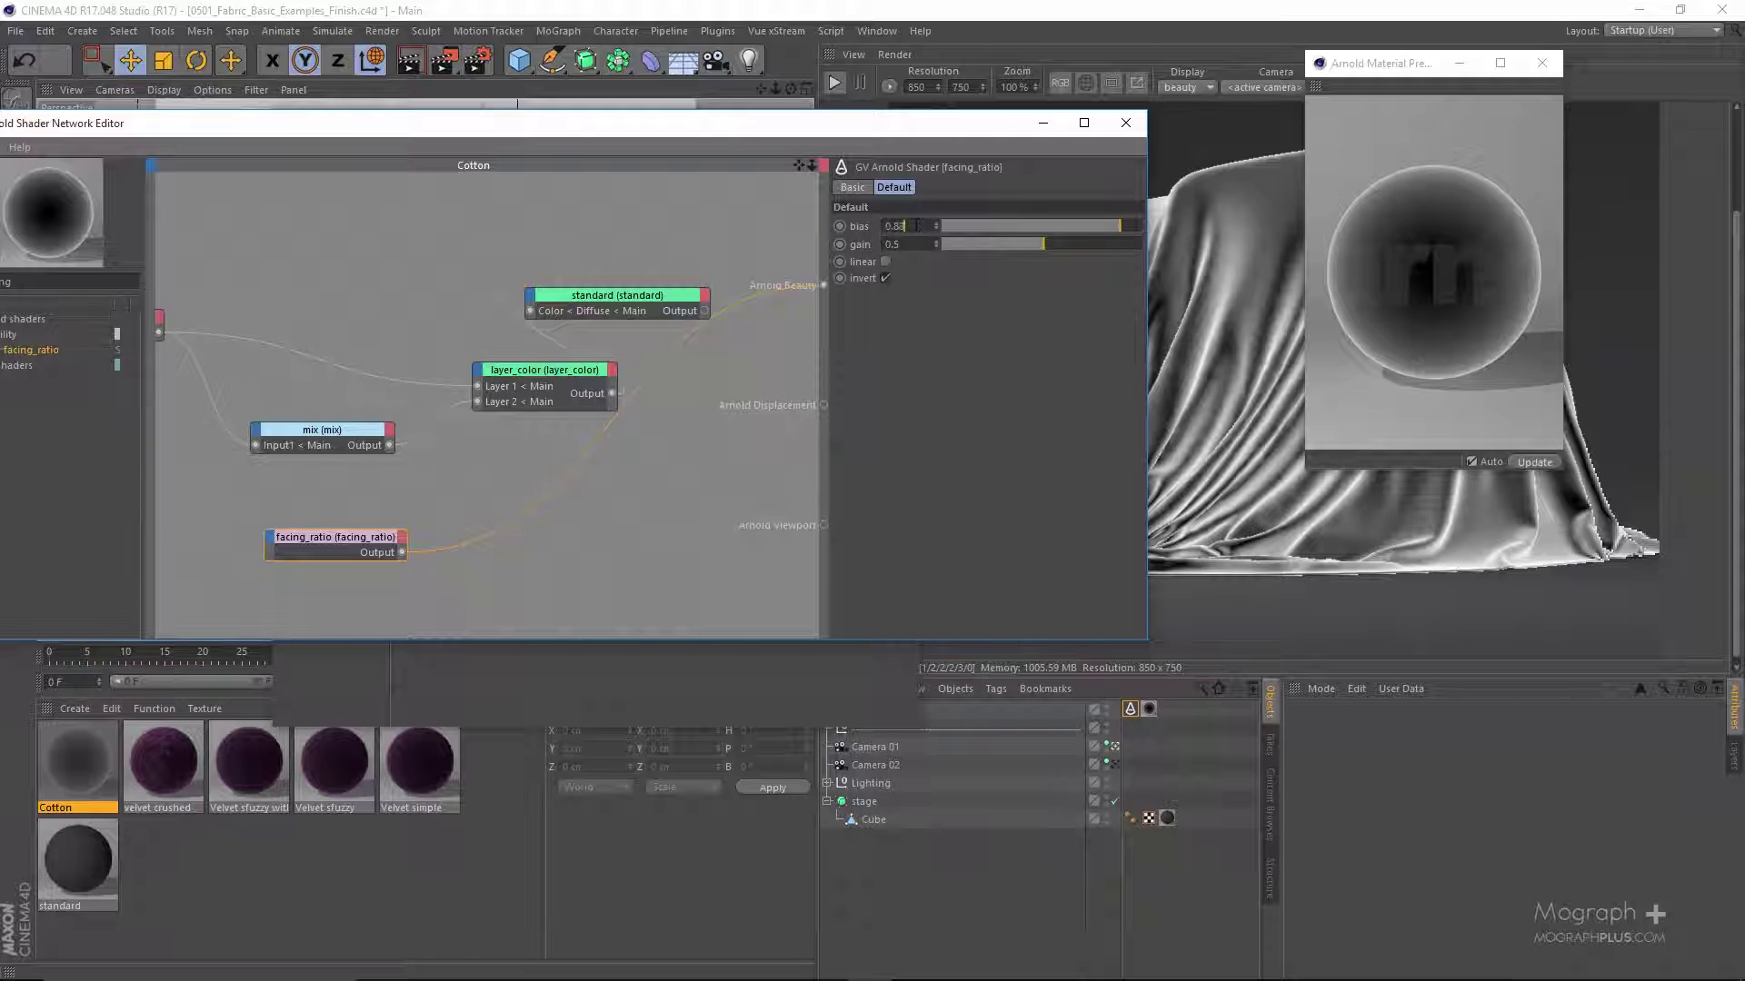
pyautogui.click(988, 244)
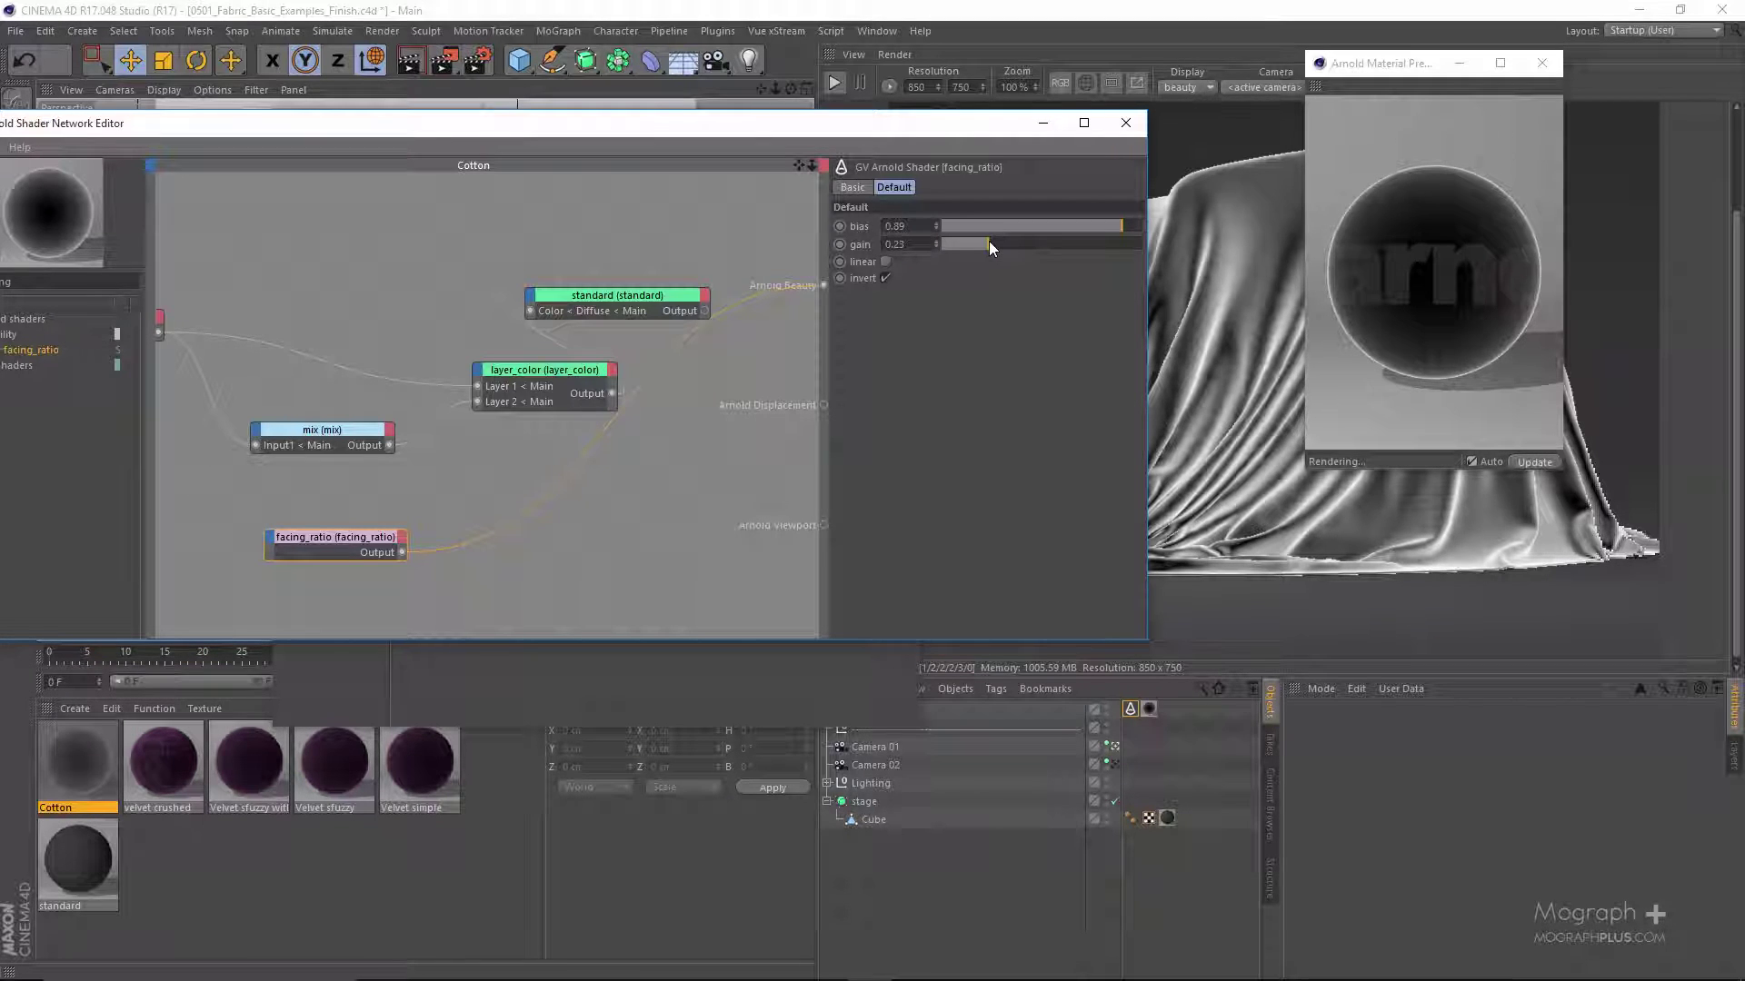
pyautogui.scroll(1, 919, 243)
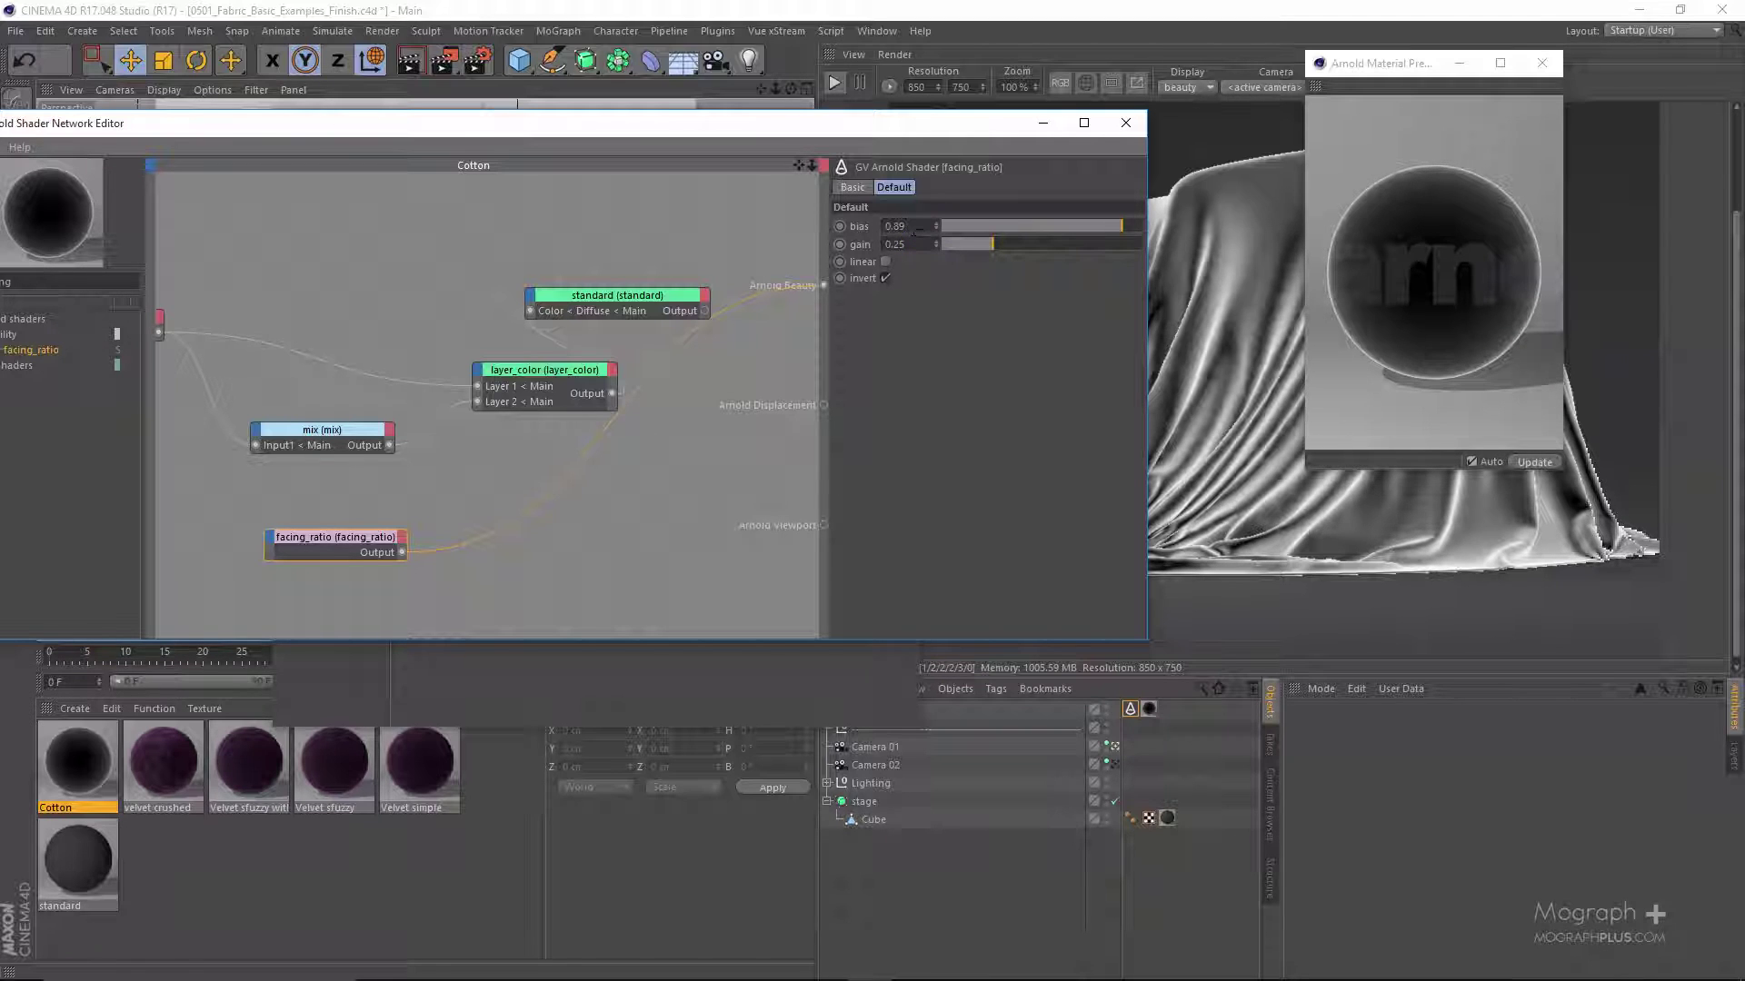
pyautogui.press('Return')
# - Connect facing_ratio to Layer 2 alpha of layer_color and reconnect the standard node to Arnold Beauty
pyautogui.moveTo(400, 552); pyautogui.dragTo(534, 381)
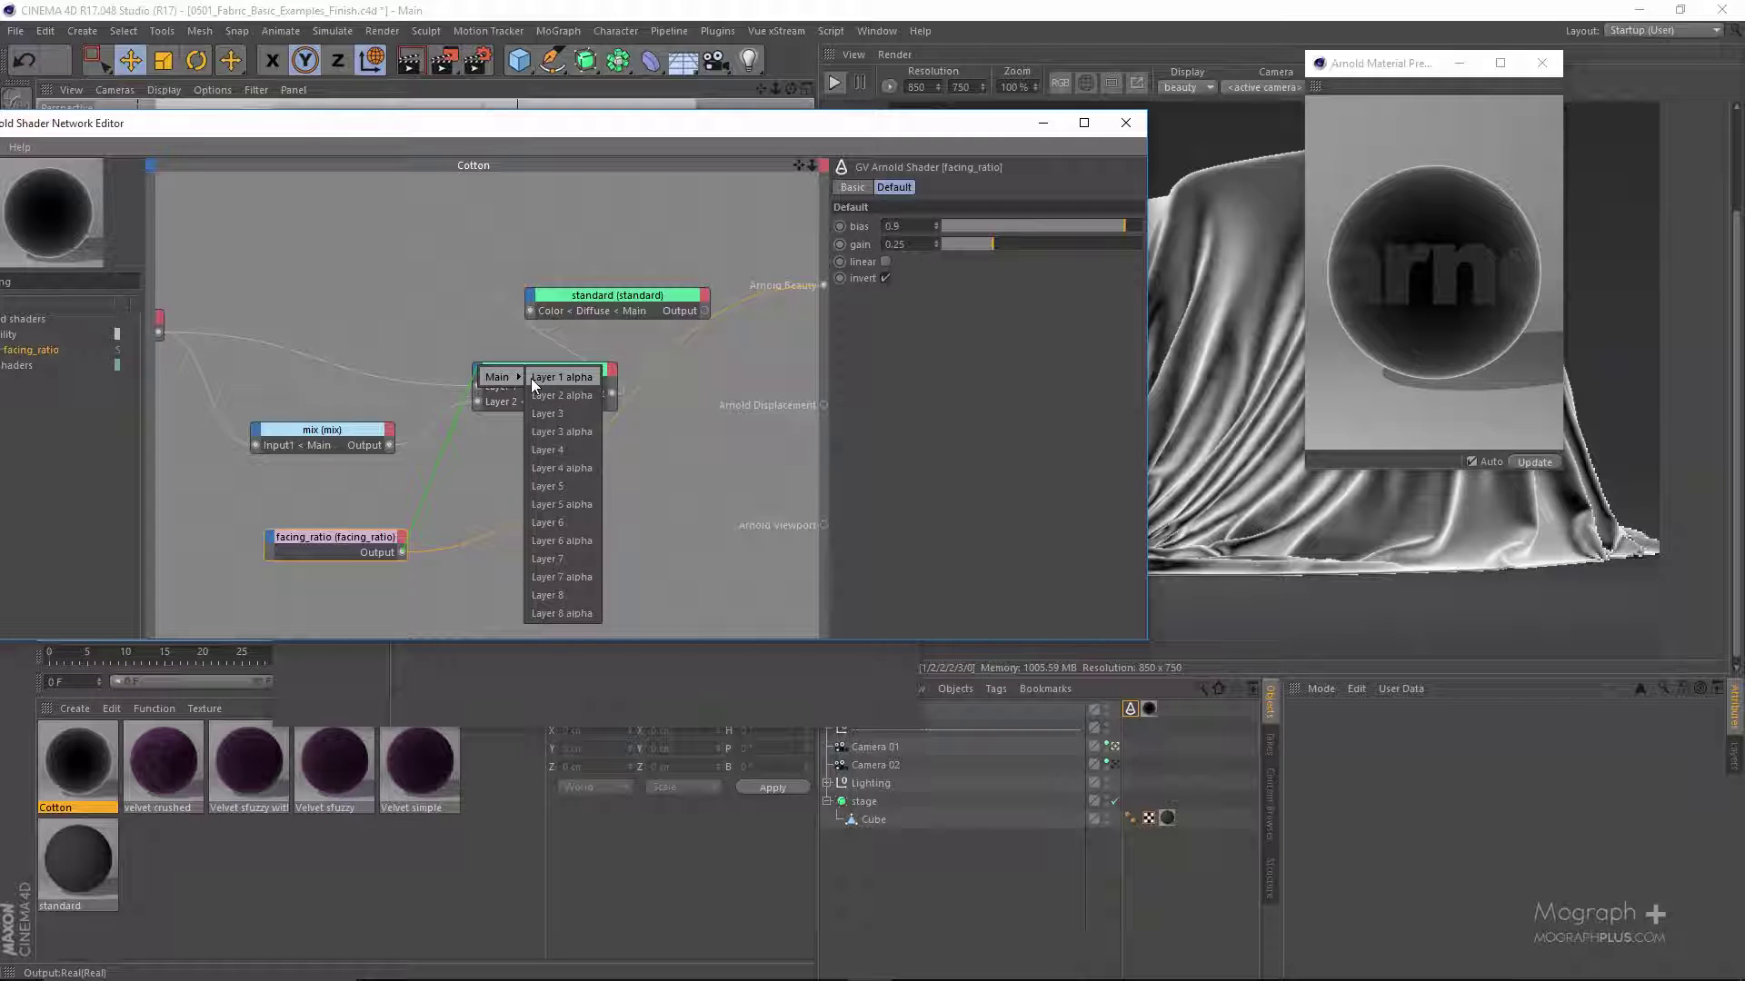
pyautogui.moveTo(562, 403); pyautogui.dragTo(567, 396)
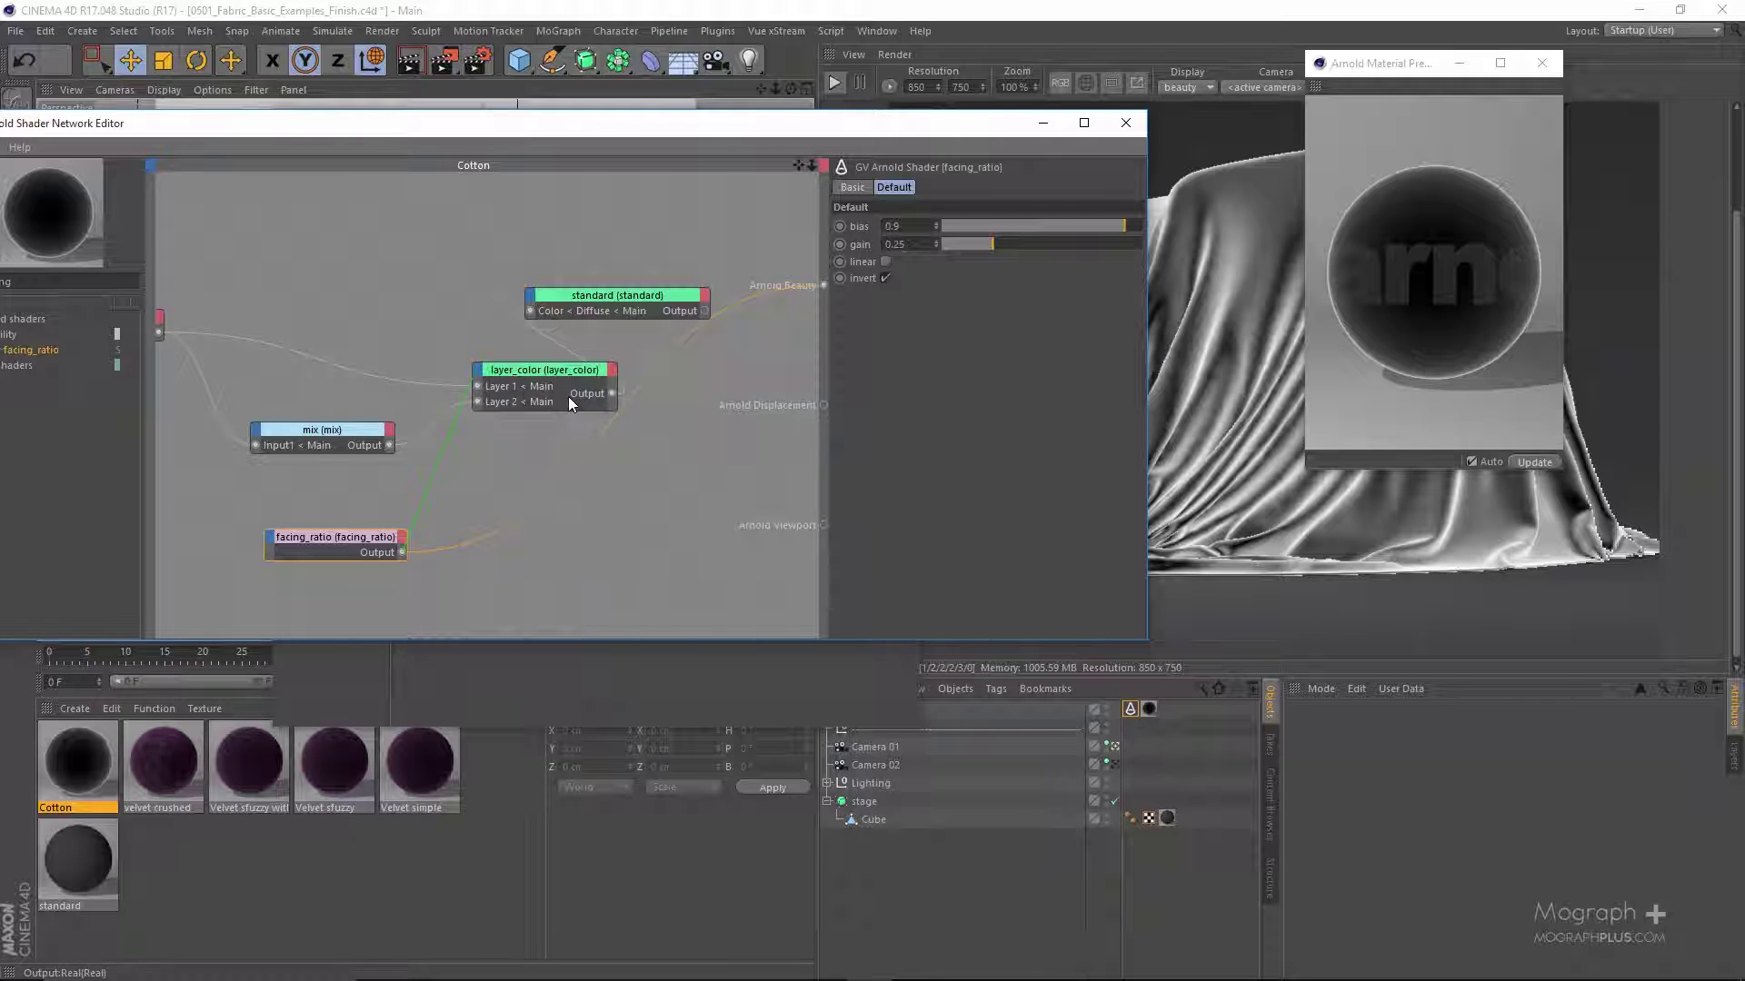
pyautogui.click(603, 300)
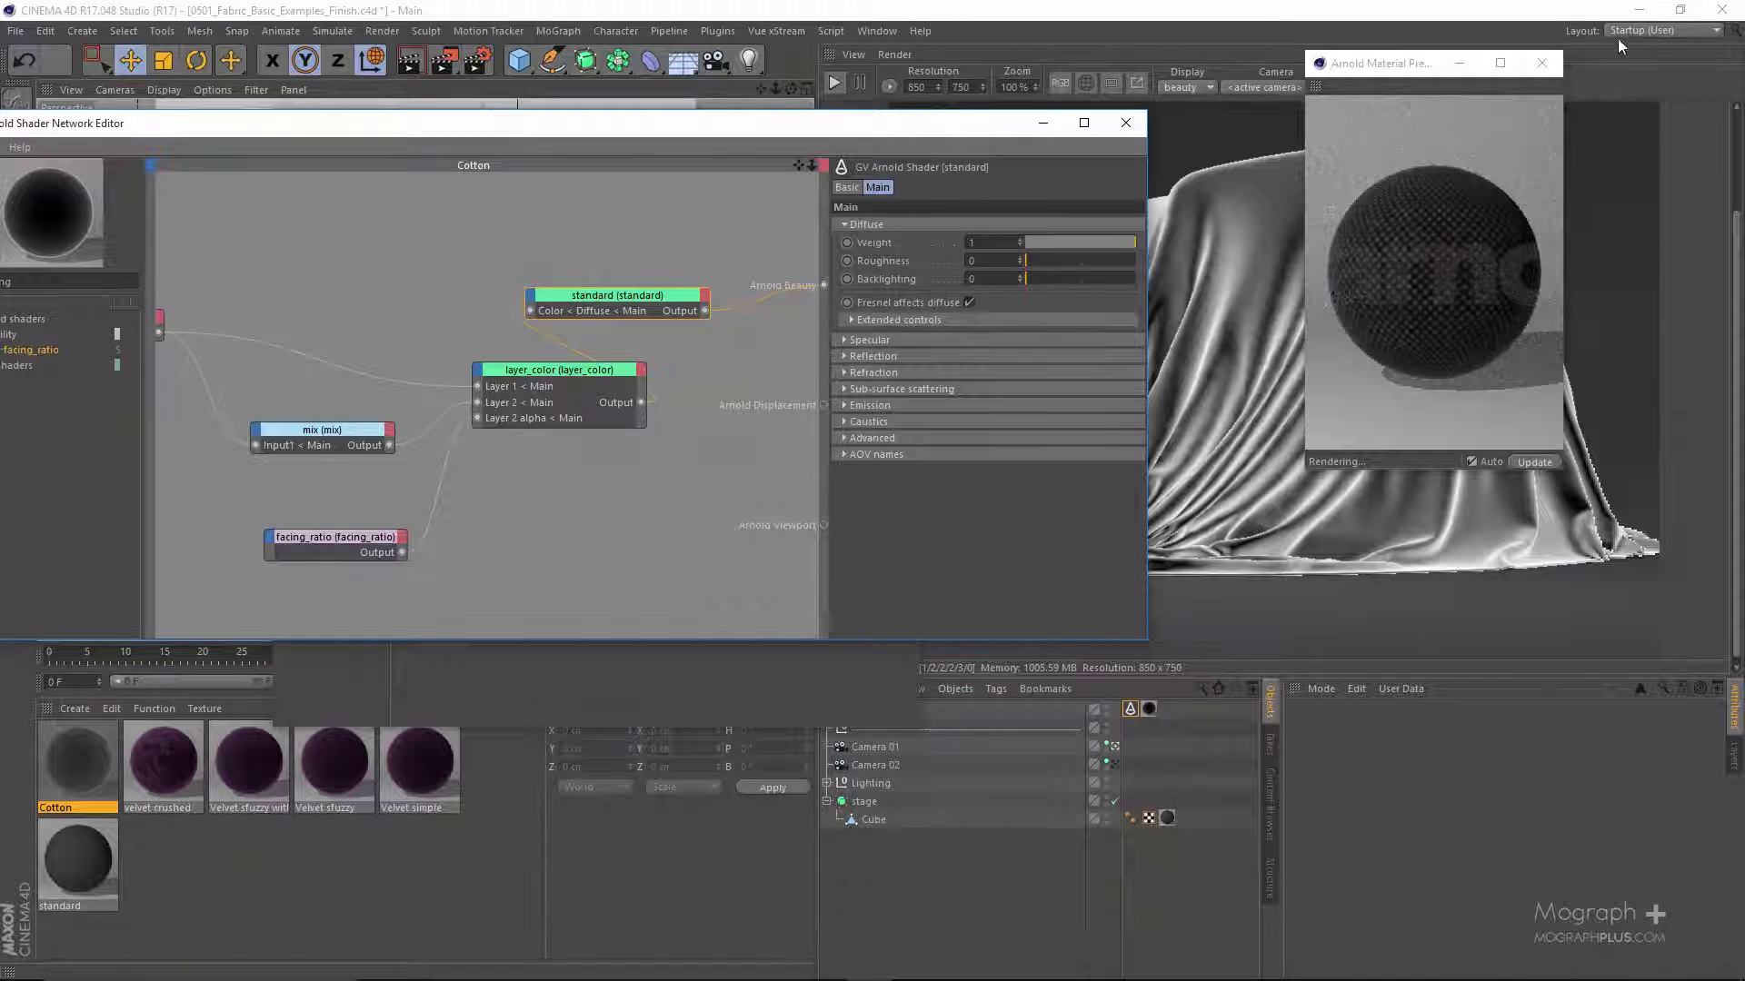
# - Close the material preview and Material Editor, and restart the live render with the throw in clear view
pyautogui.click(1552, 64)
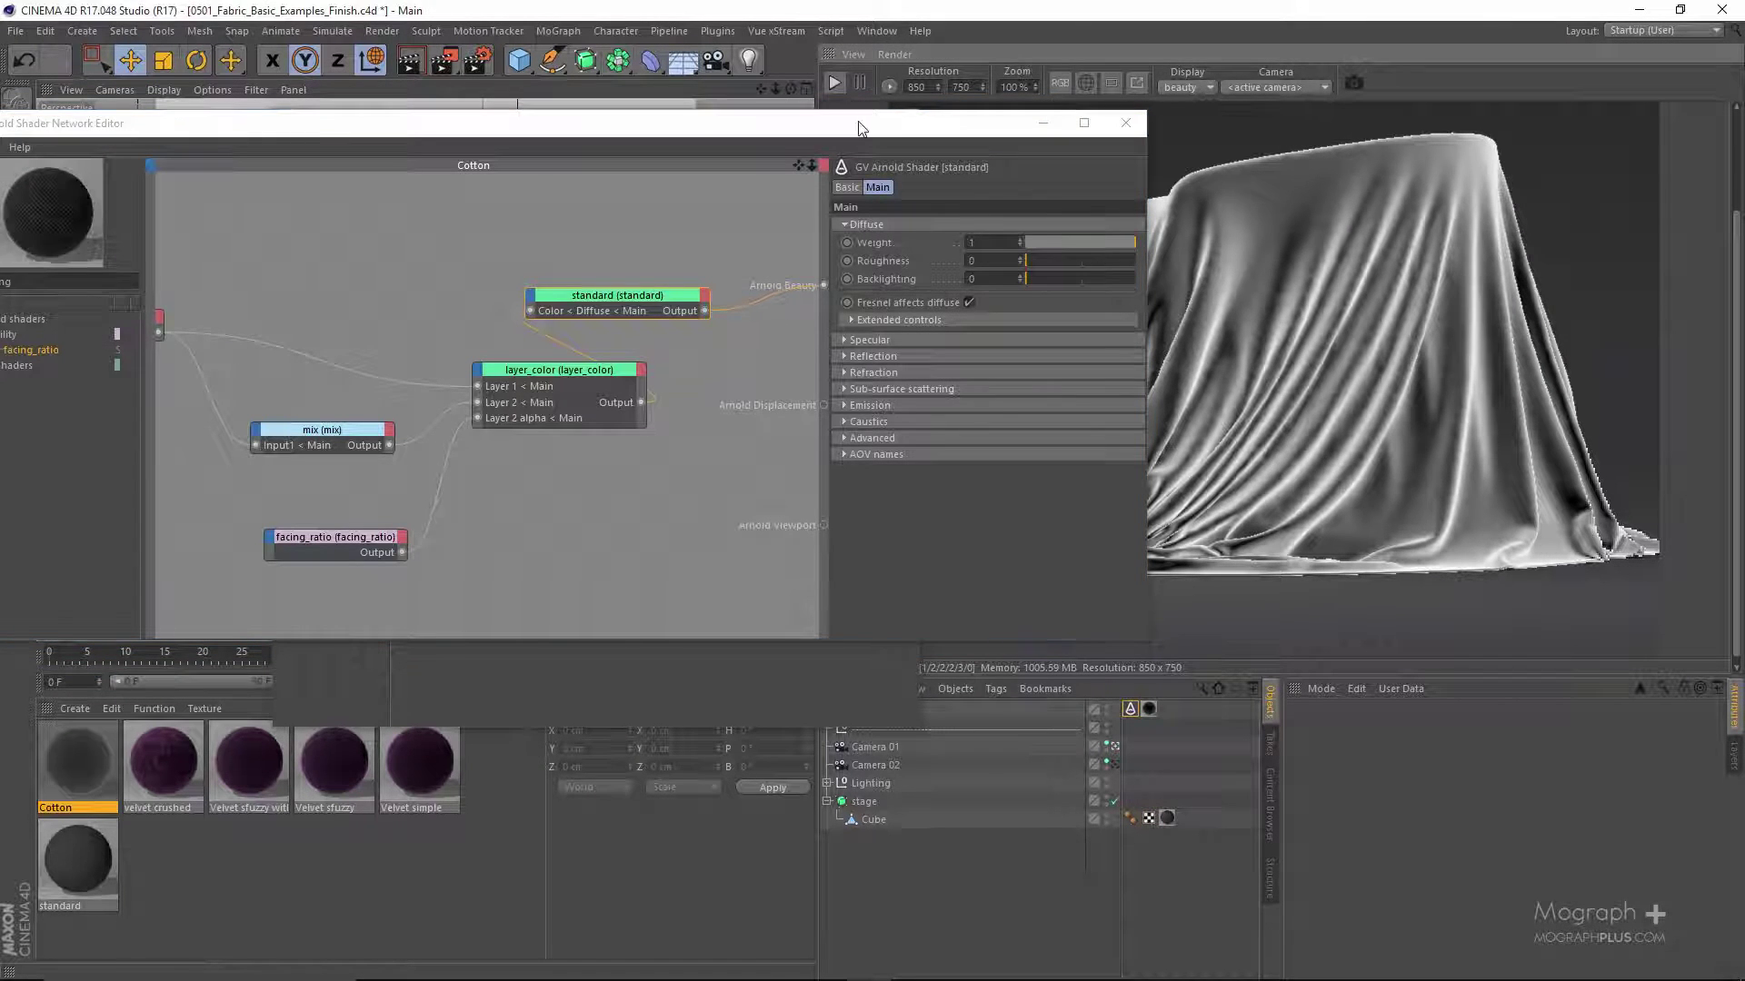
pyautogui.moveTo(843, 129); pyautogui.dragTo(609, 136)
pyautogui.click(833, 83)
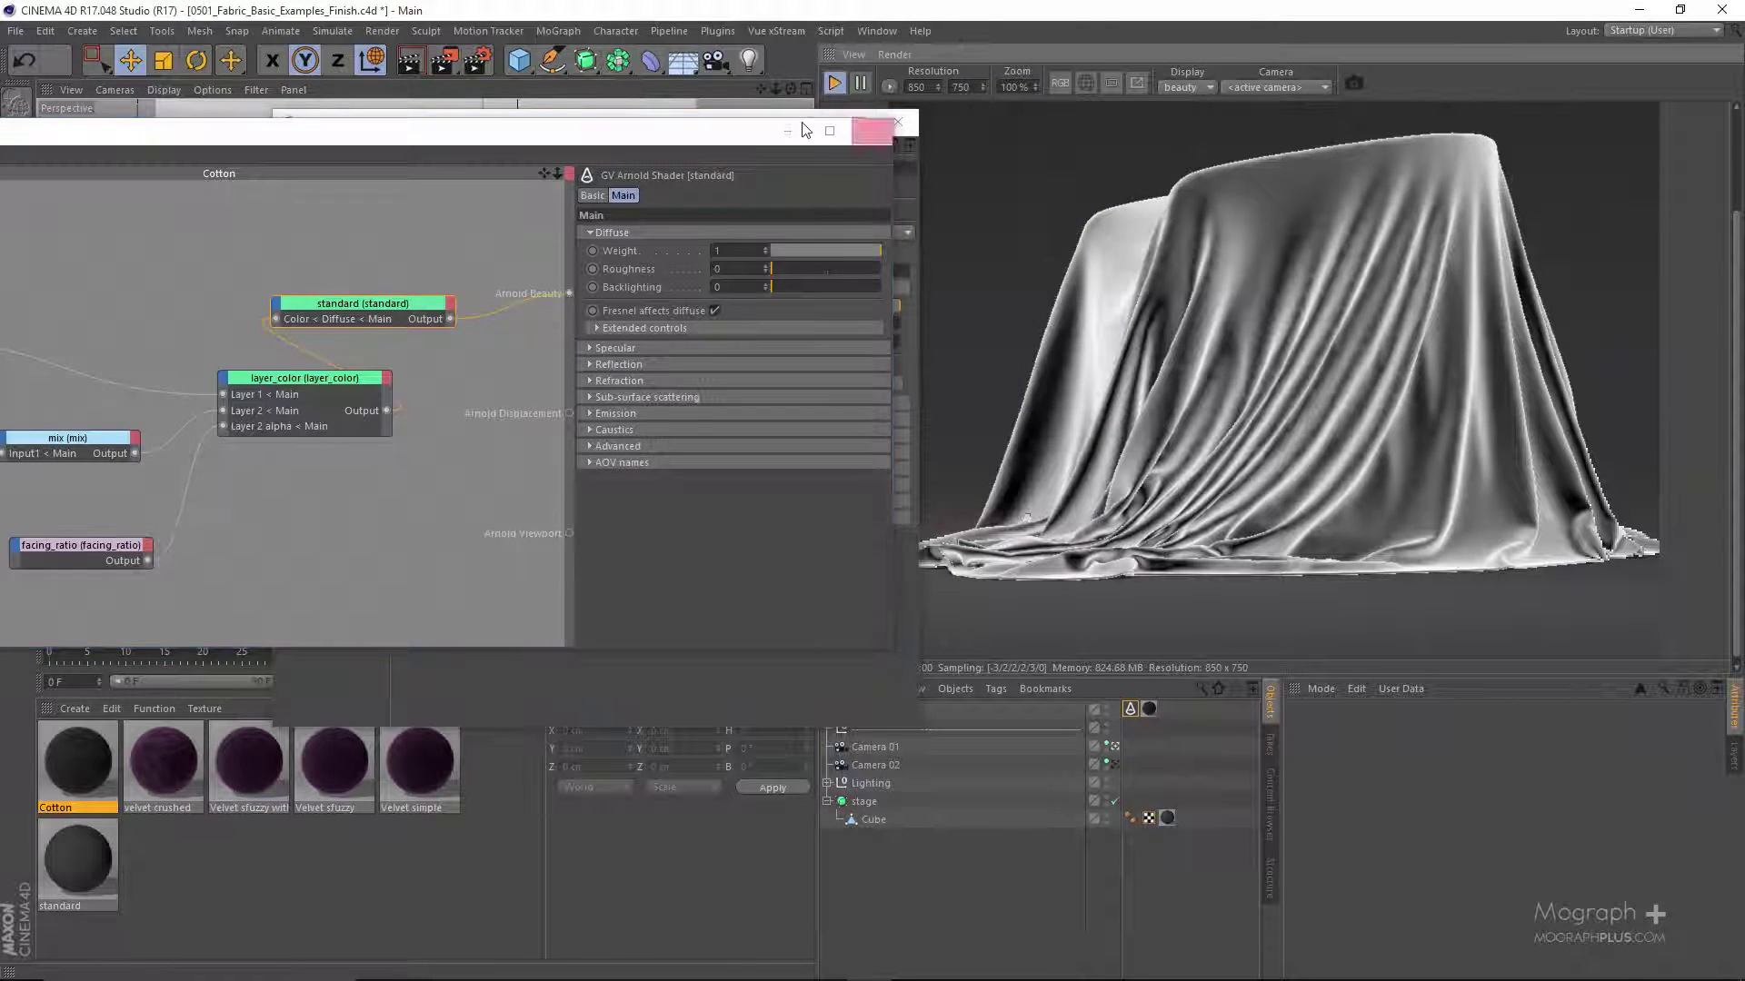
pyautogui.moveTo(727, 127); pyautogui.dragTo(585, 95)
pyautogui.click(898, 120)
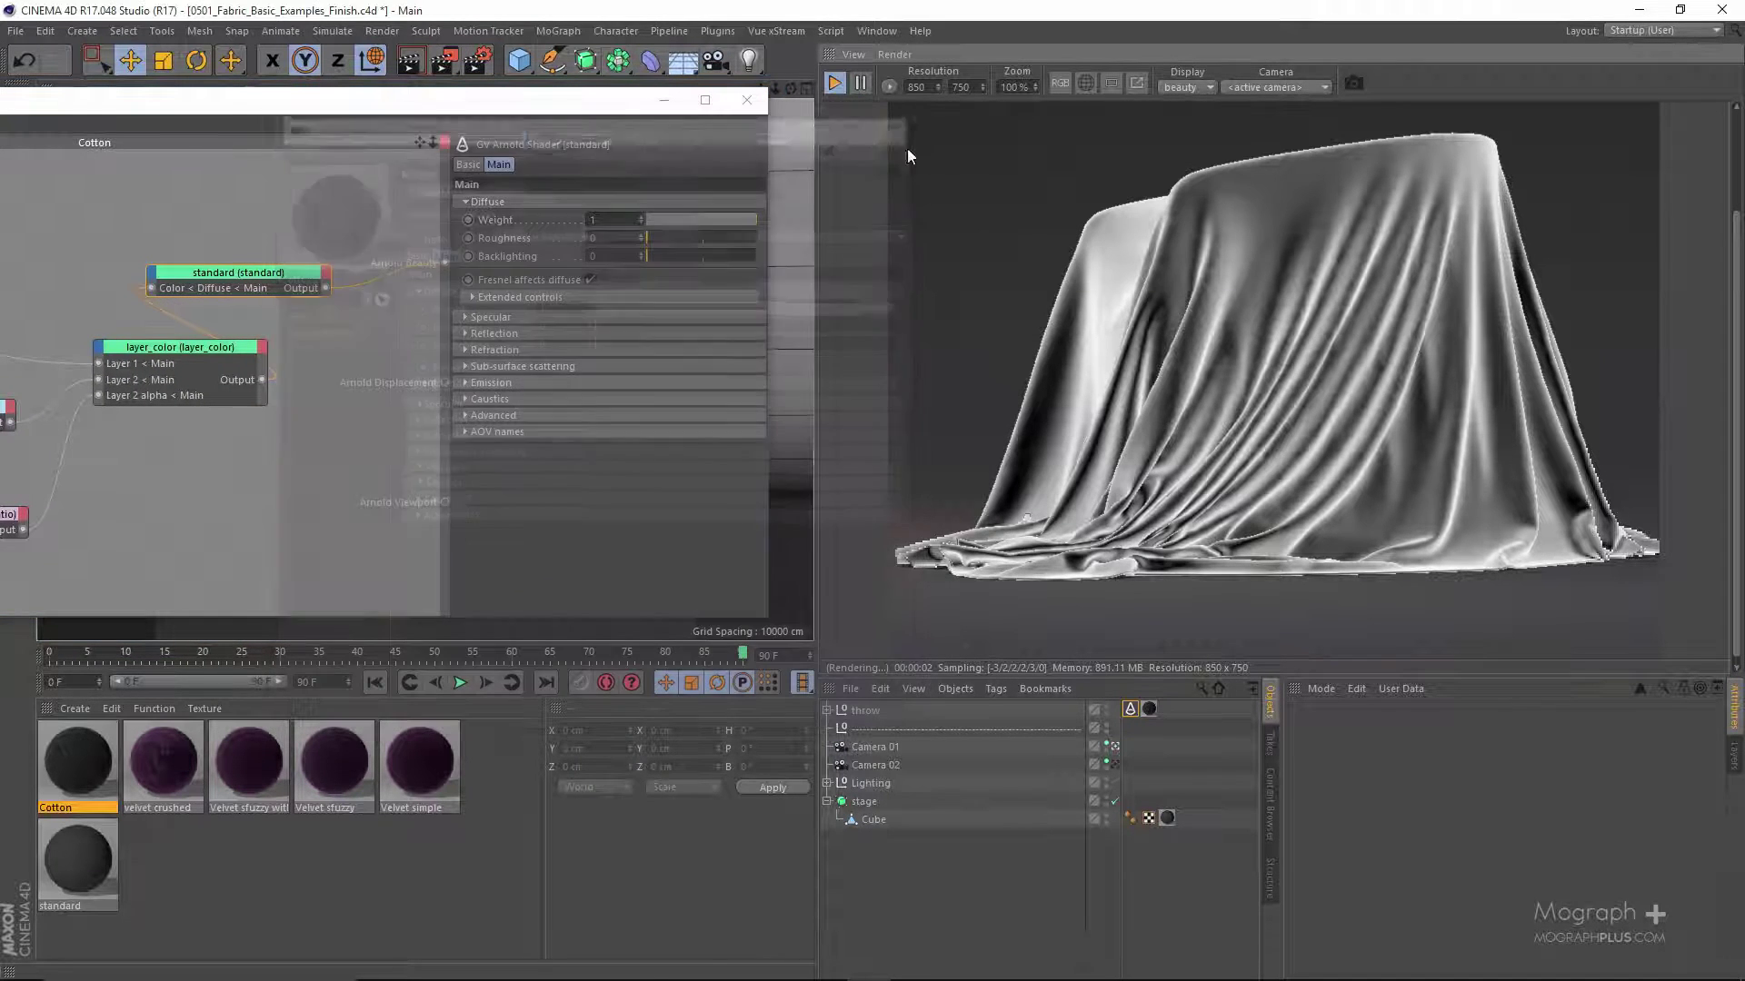
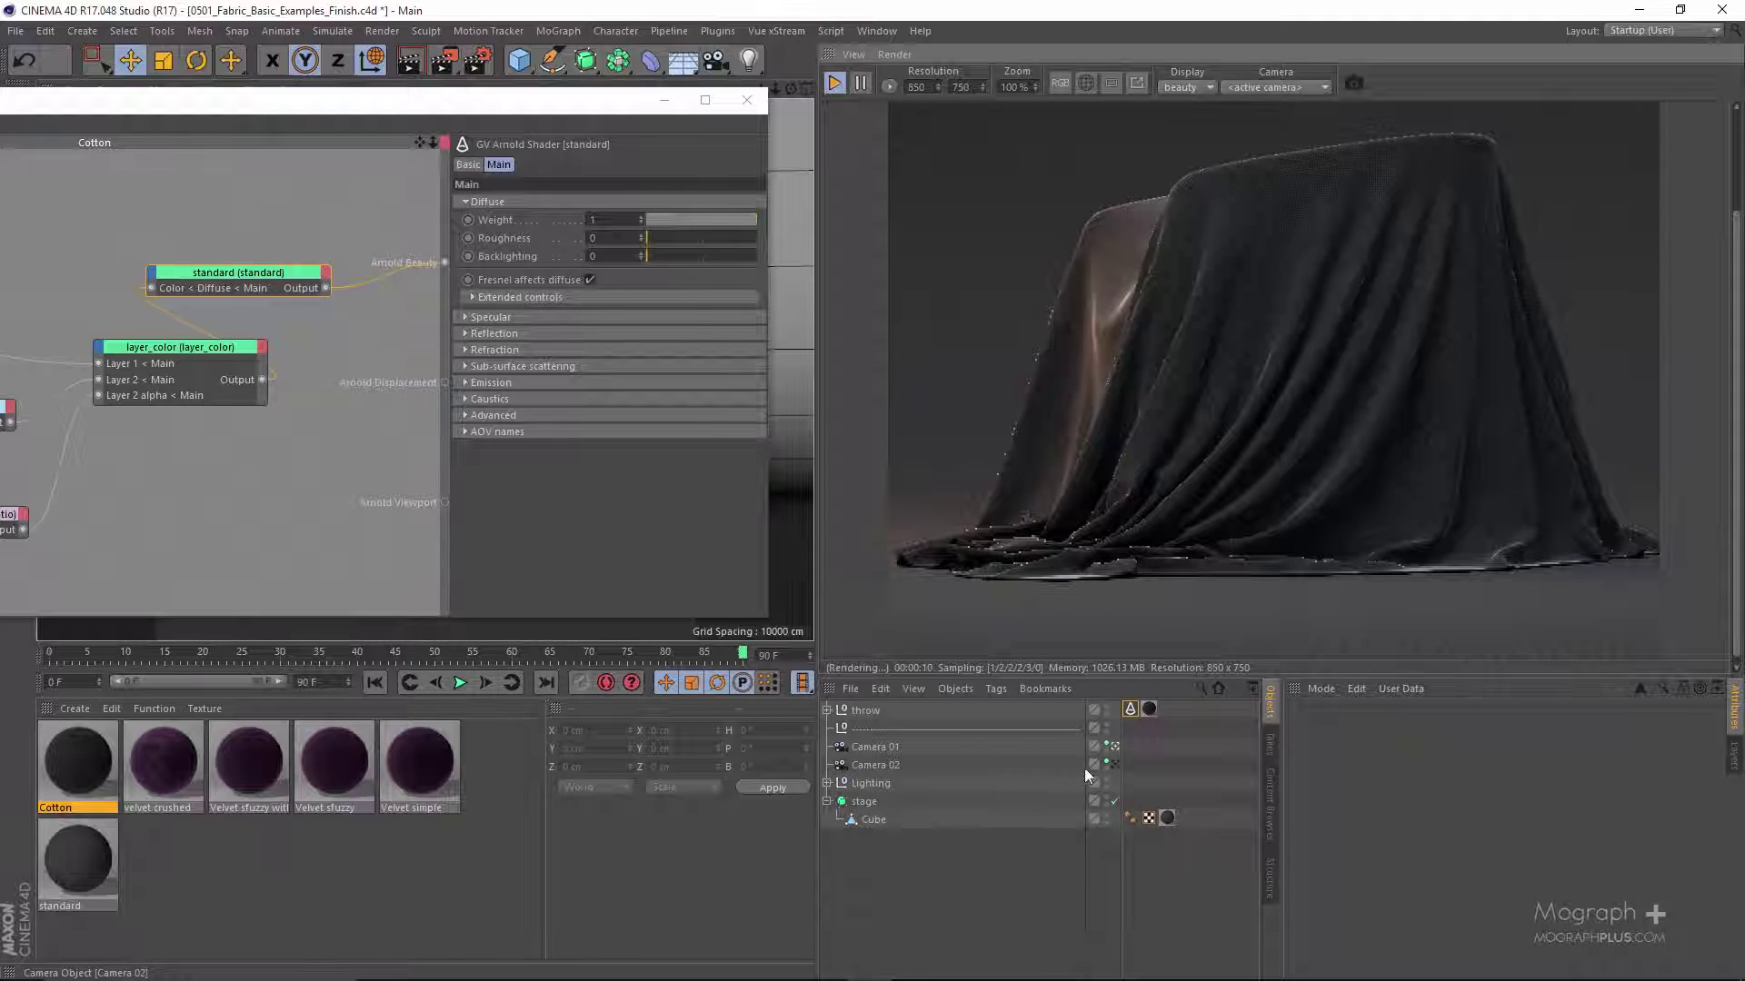
# - Render the throw through Camera 02 and limit the live render to a region over the draped folds
pyautogui.click(1116, 764)
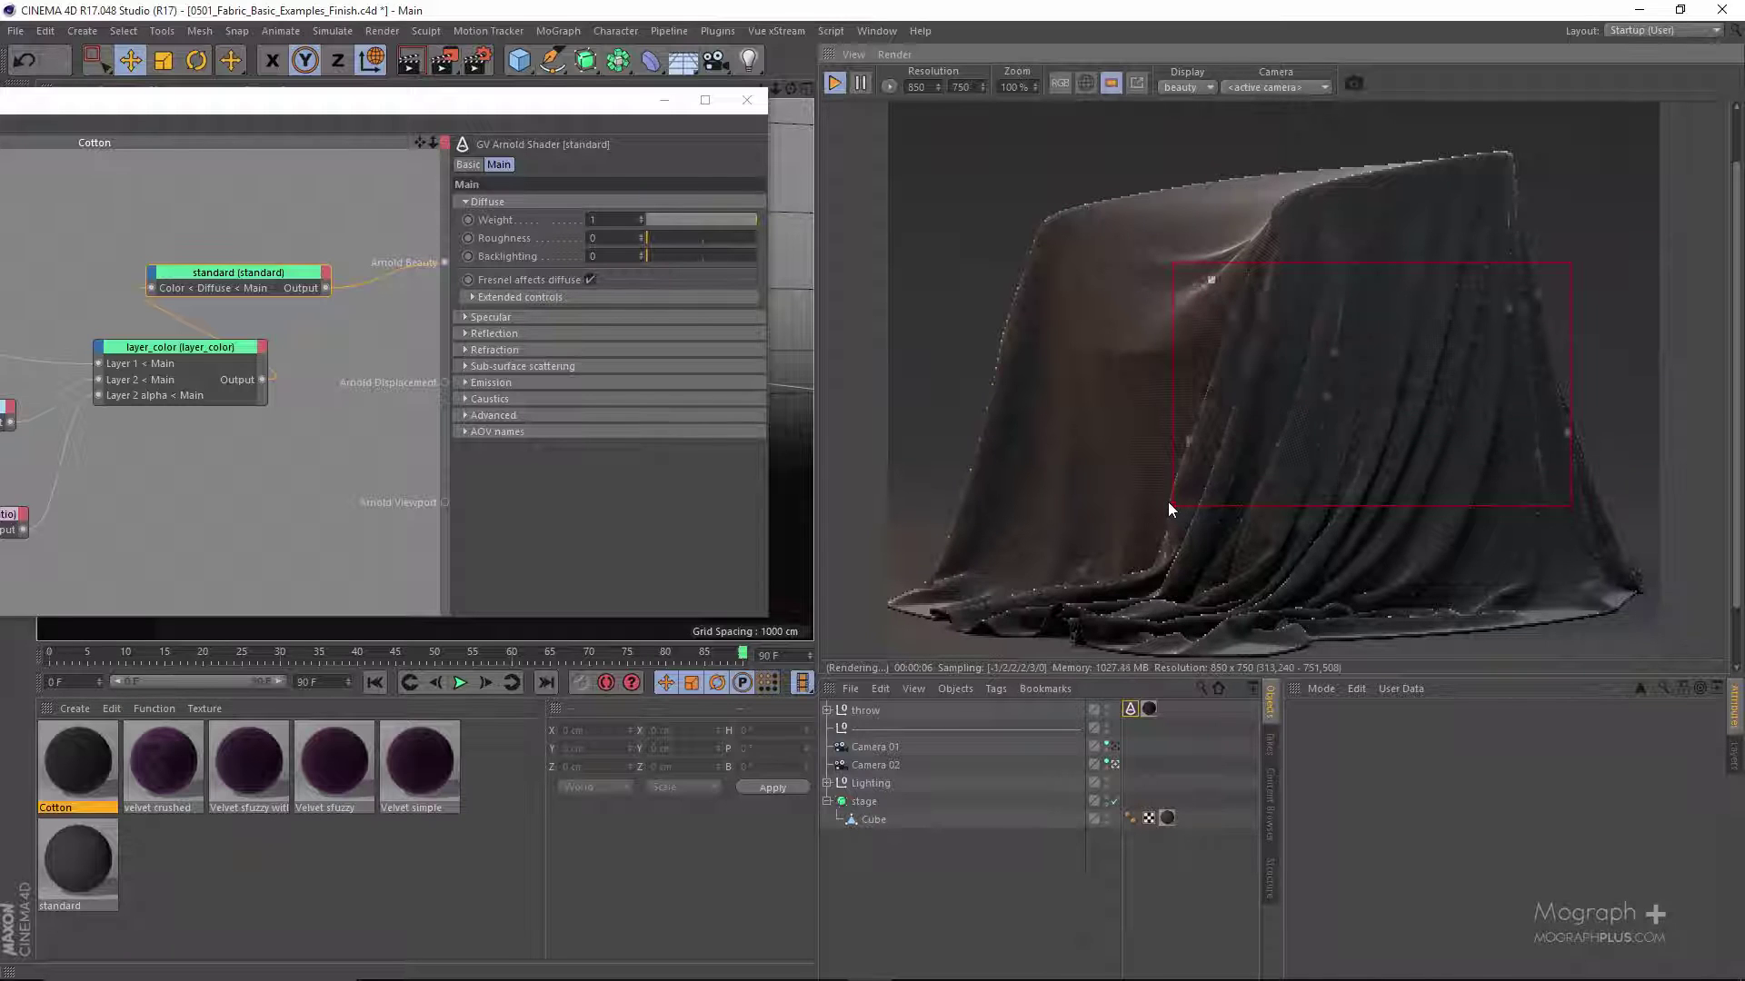
pyautogui.scroll(1, 1289, 466)
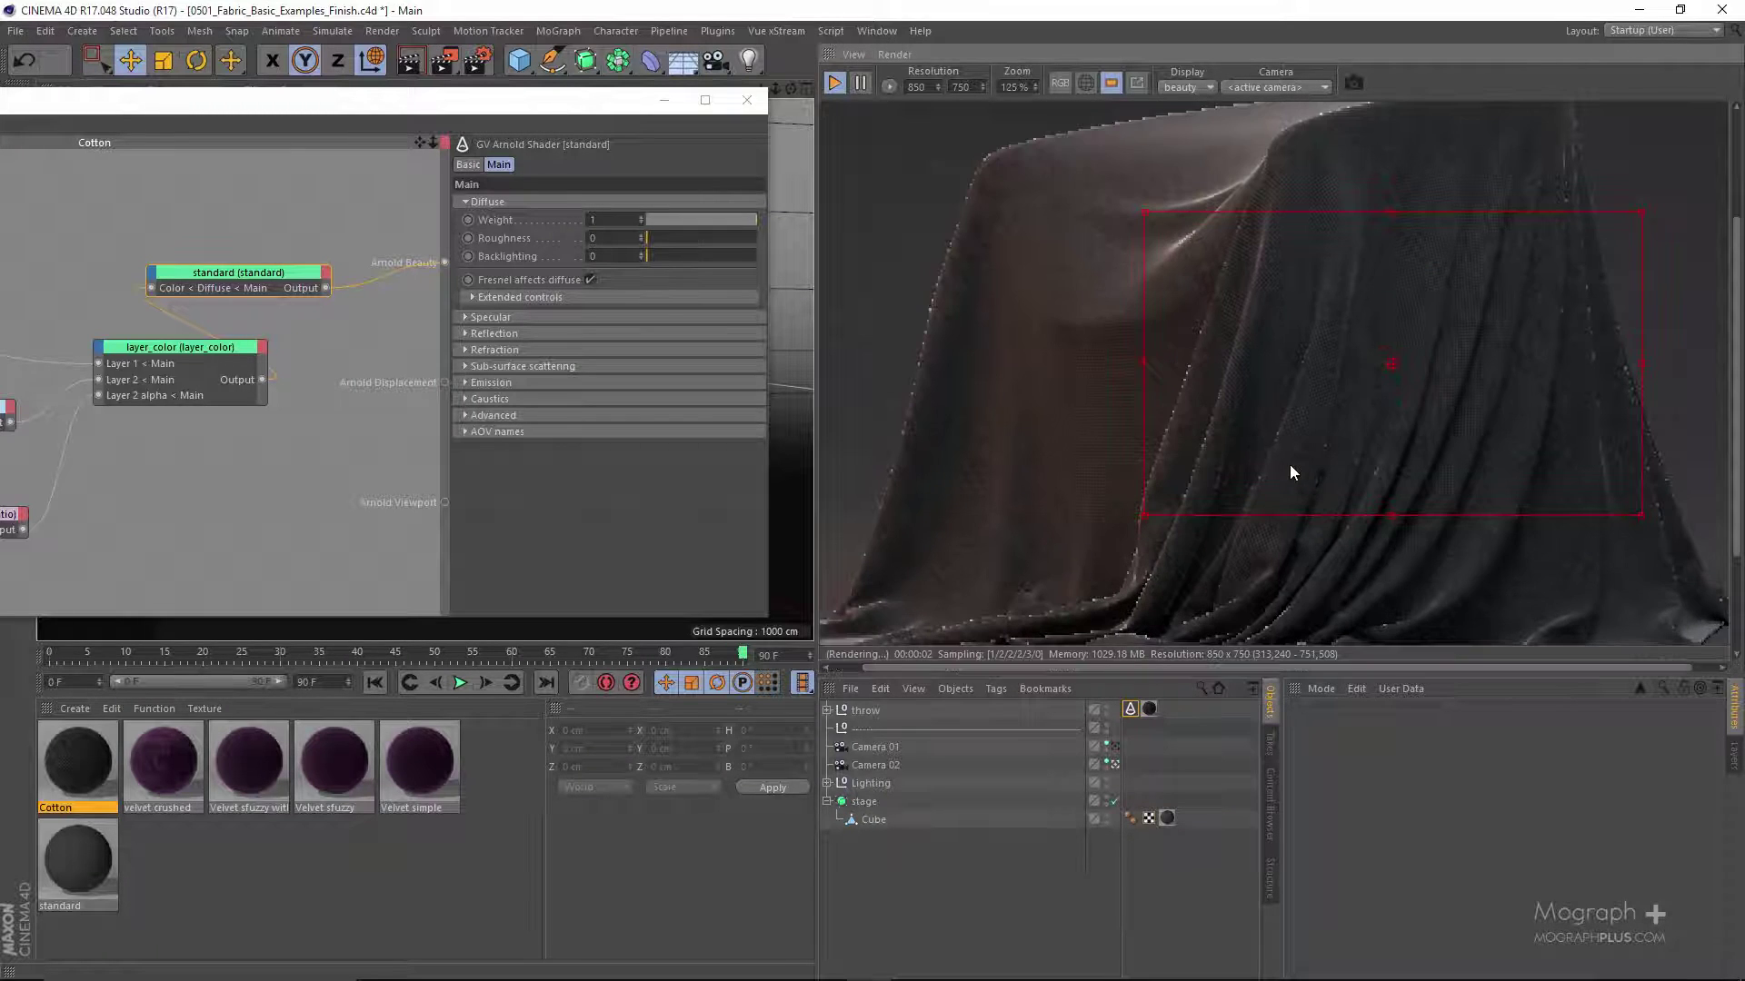
pyautogui.scroll(1, 1254, 436)
pyautogui.moveTo(1270, 443); pyautogui.dragTo(1150, 452, button='middle')
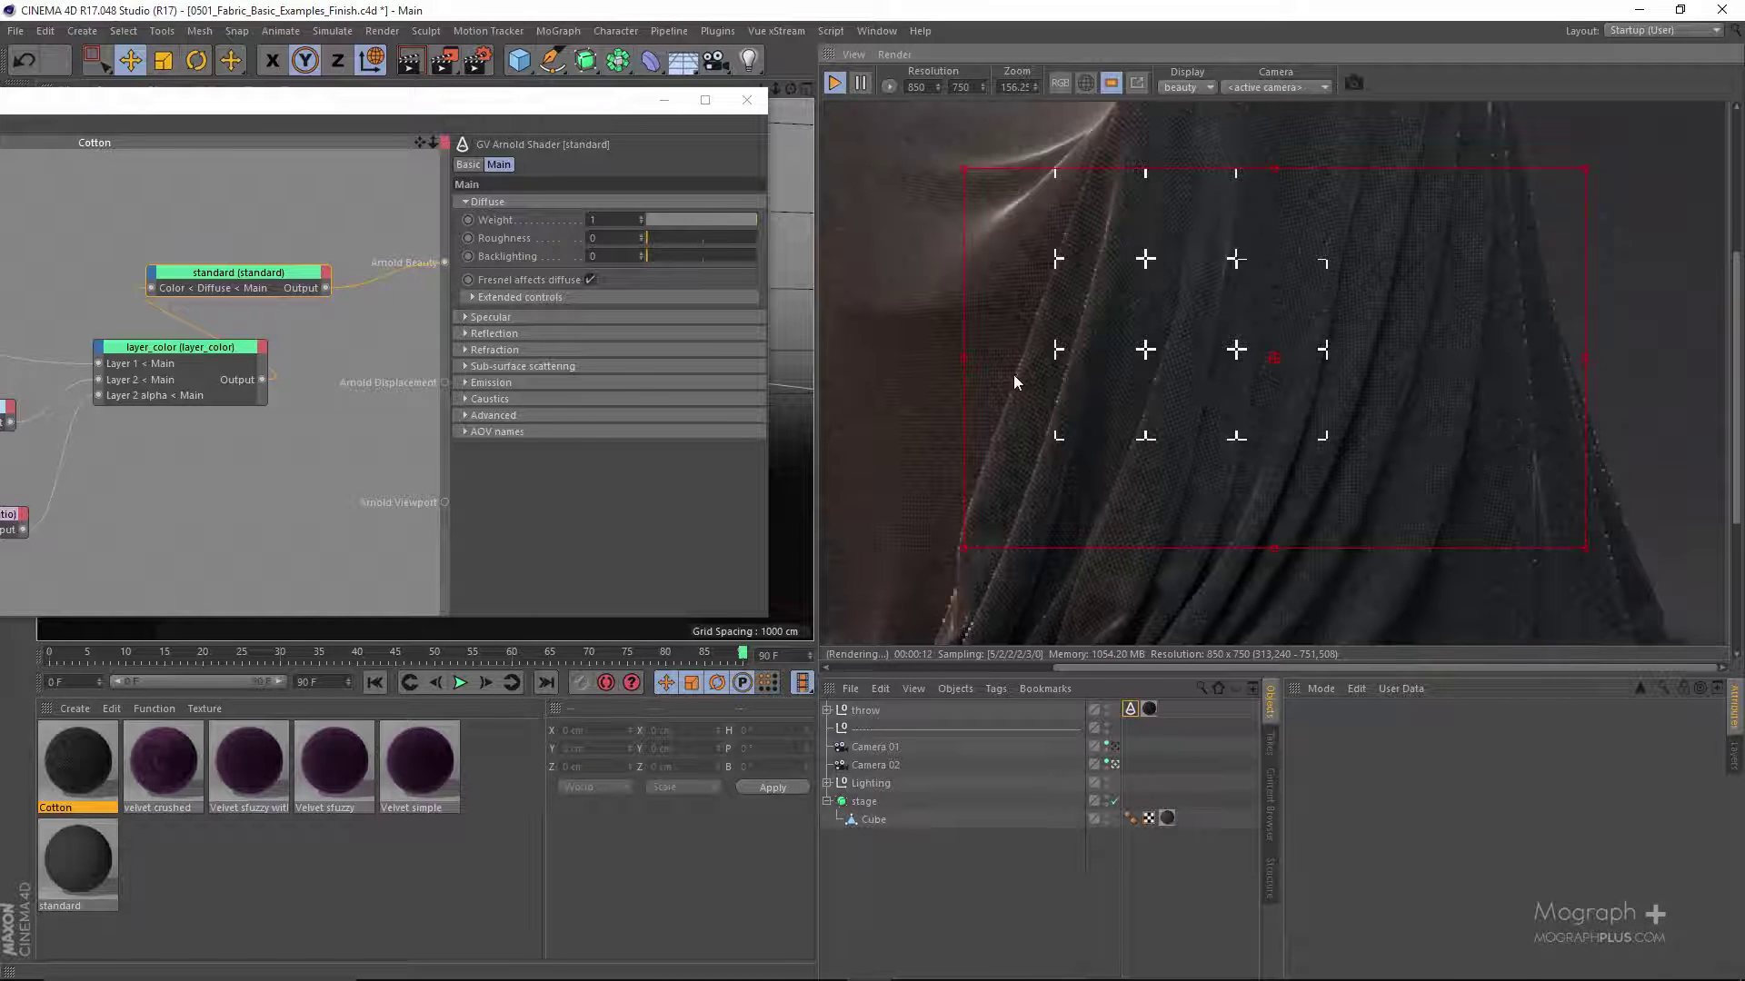
# - Set the facing_ratio node's gain to 0.3 and turn off the render region to update the whole frame
pyautogui.moveTo(547, 108); pyautogui.dragTo(620, 114)
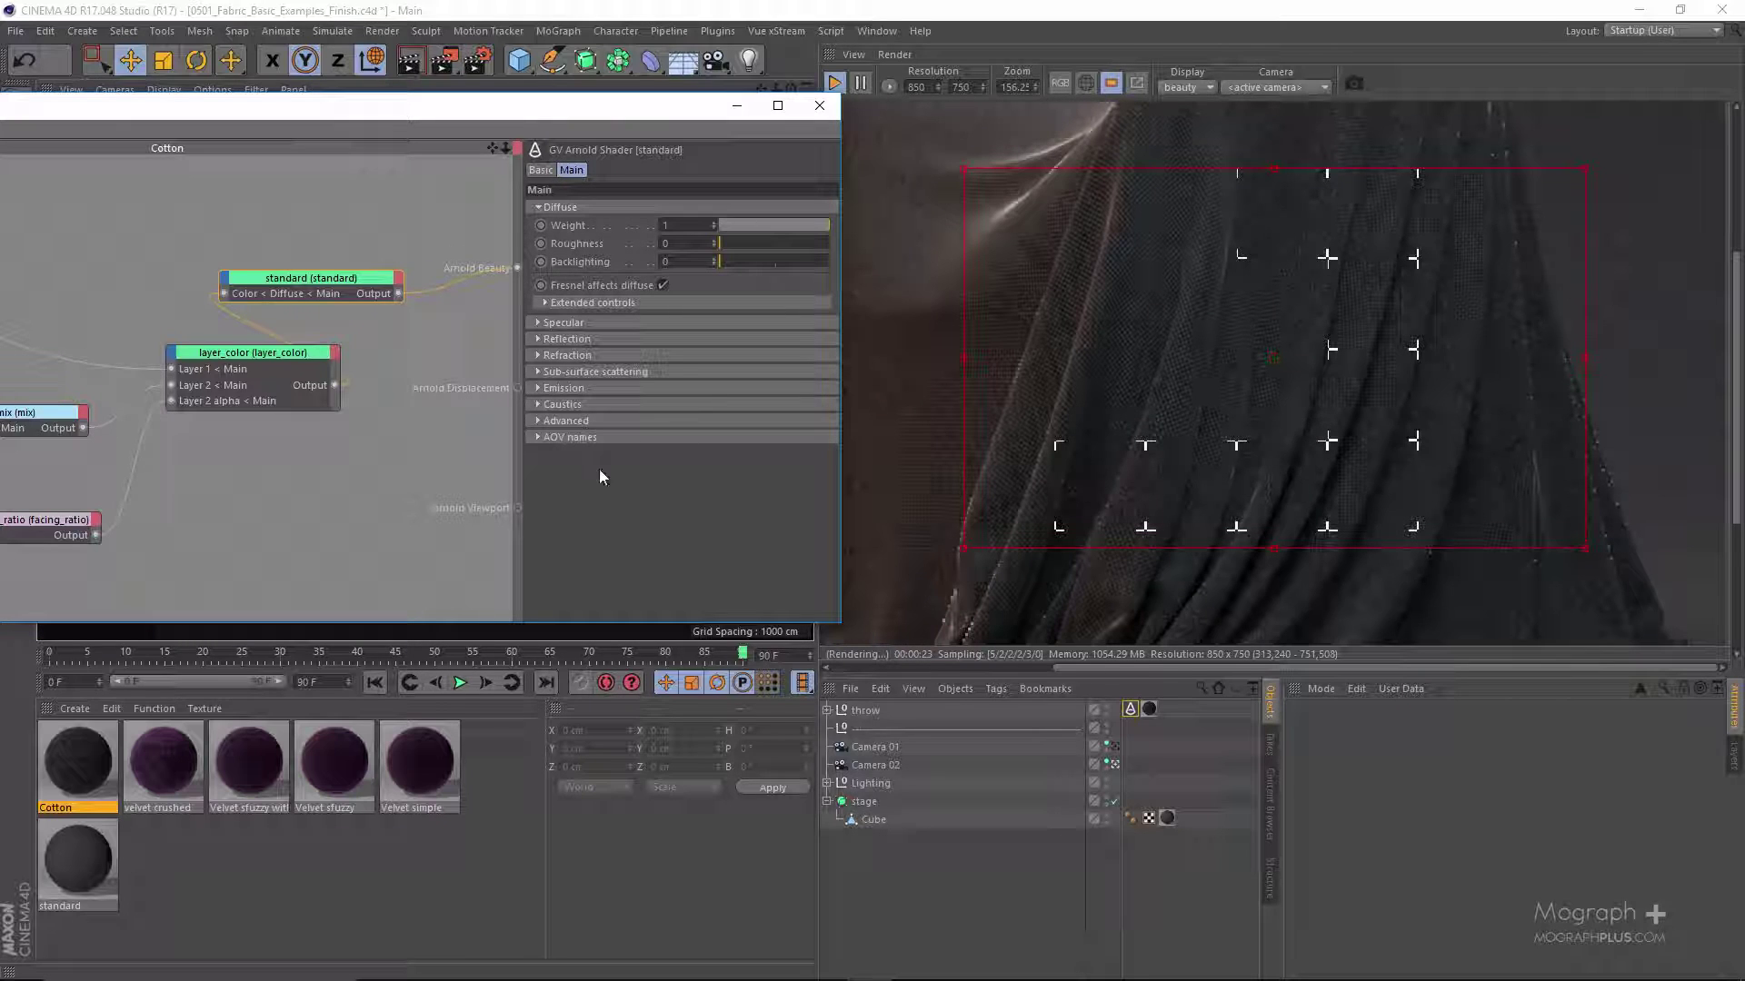
pyautogui.click(86, 529)
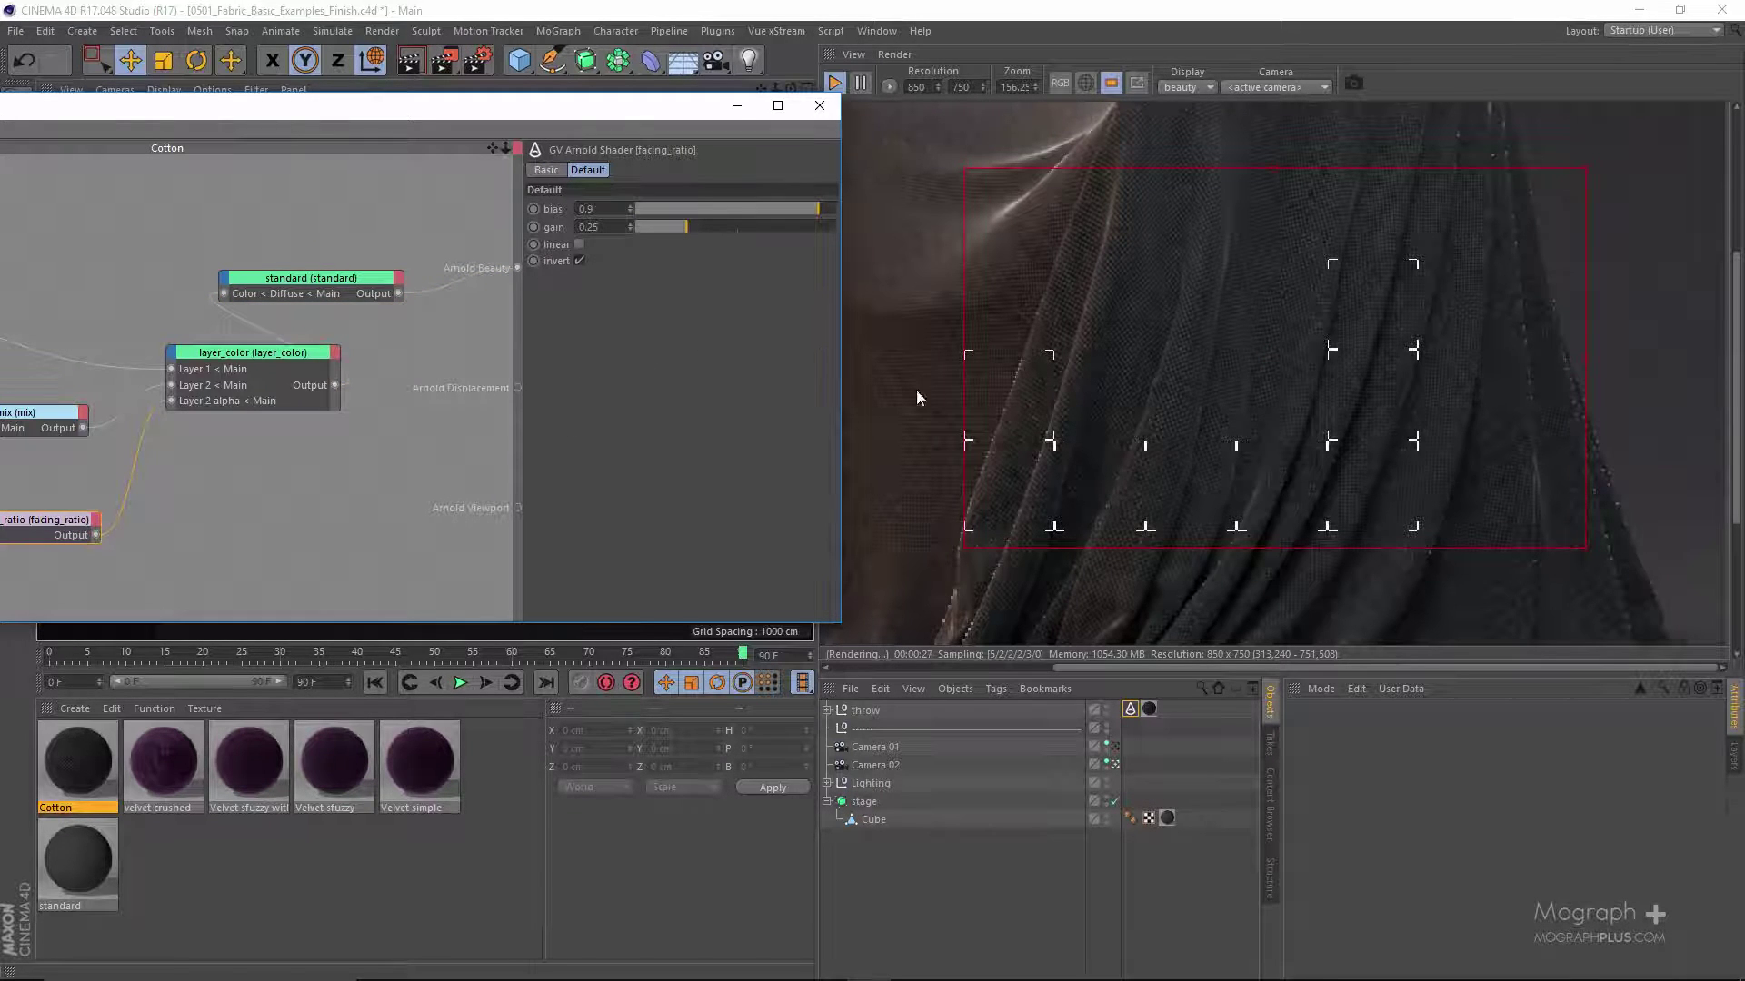
pyautogui.moveTo(1149, 473); pyautogui.dragTo(1181, 326, button='middle')
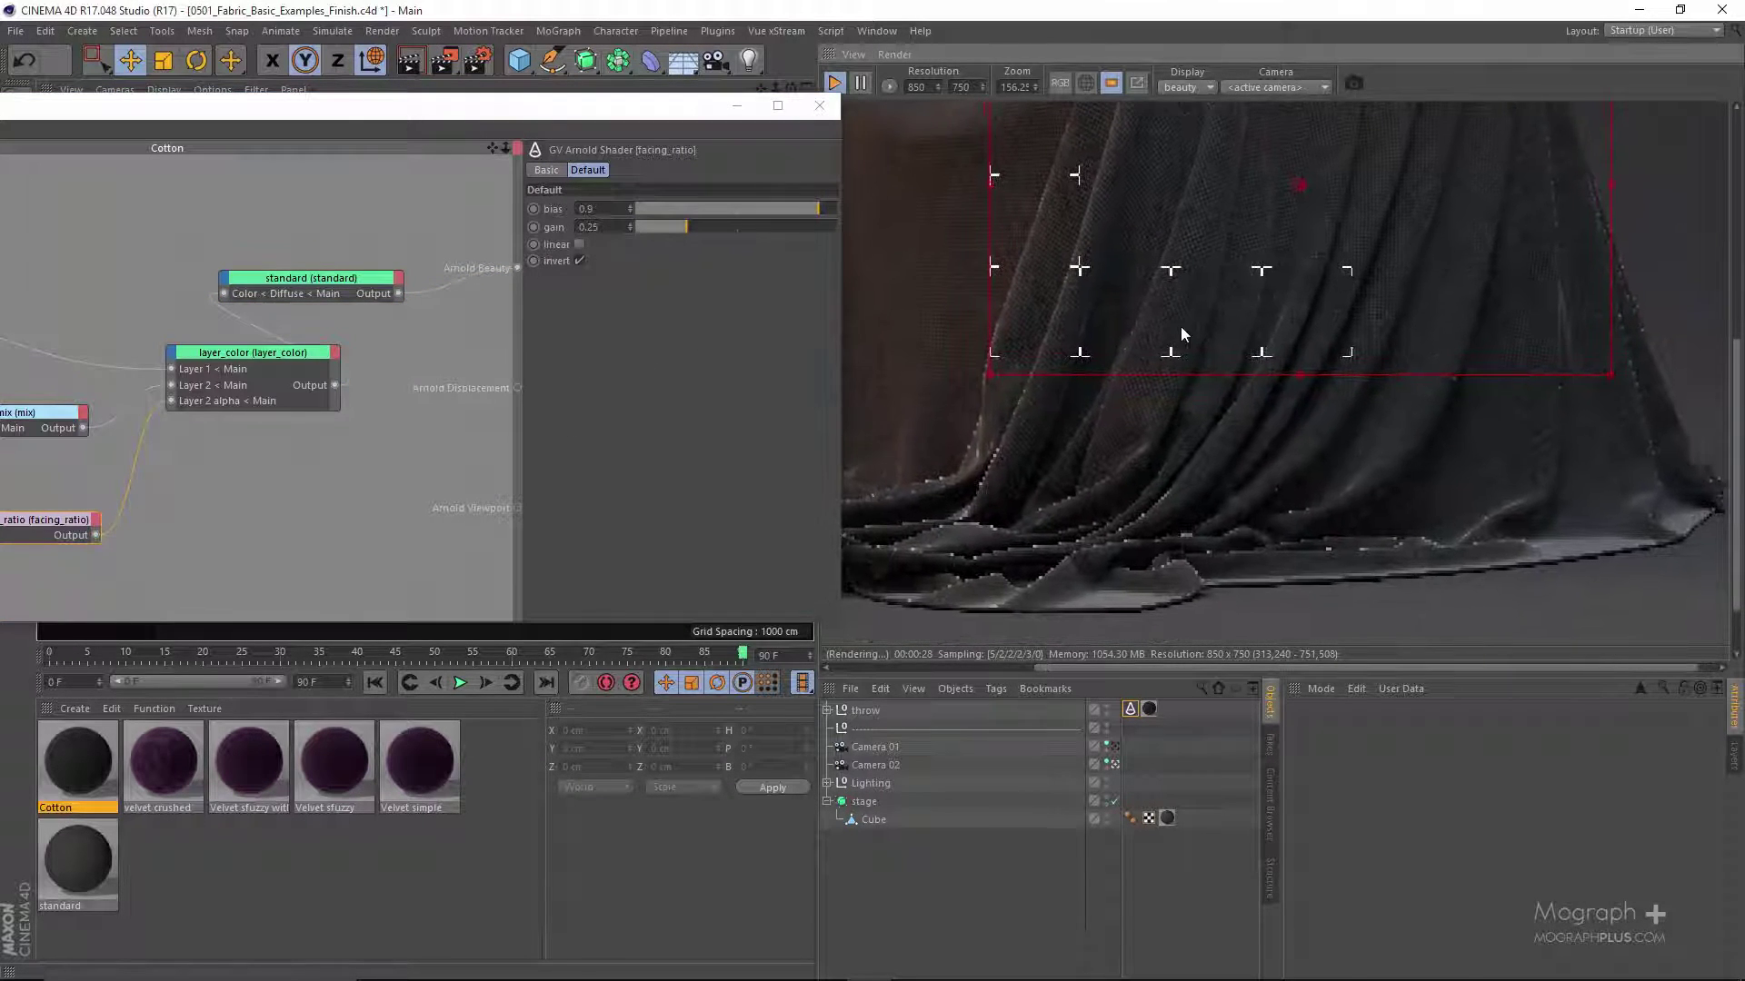
pyautogui.moveTo(1258, 393); pyautogui.dragTo(1223, 386, button='middle')
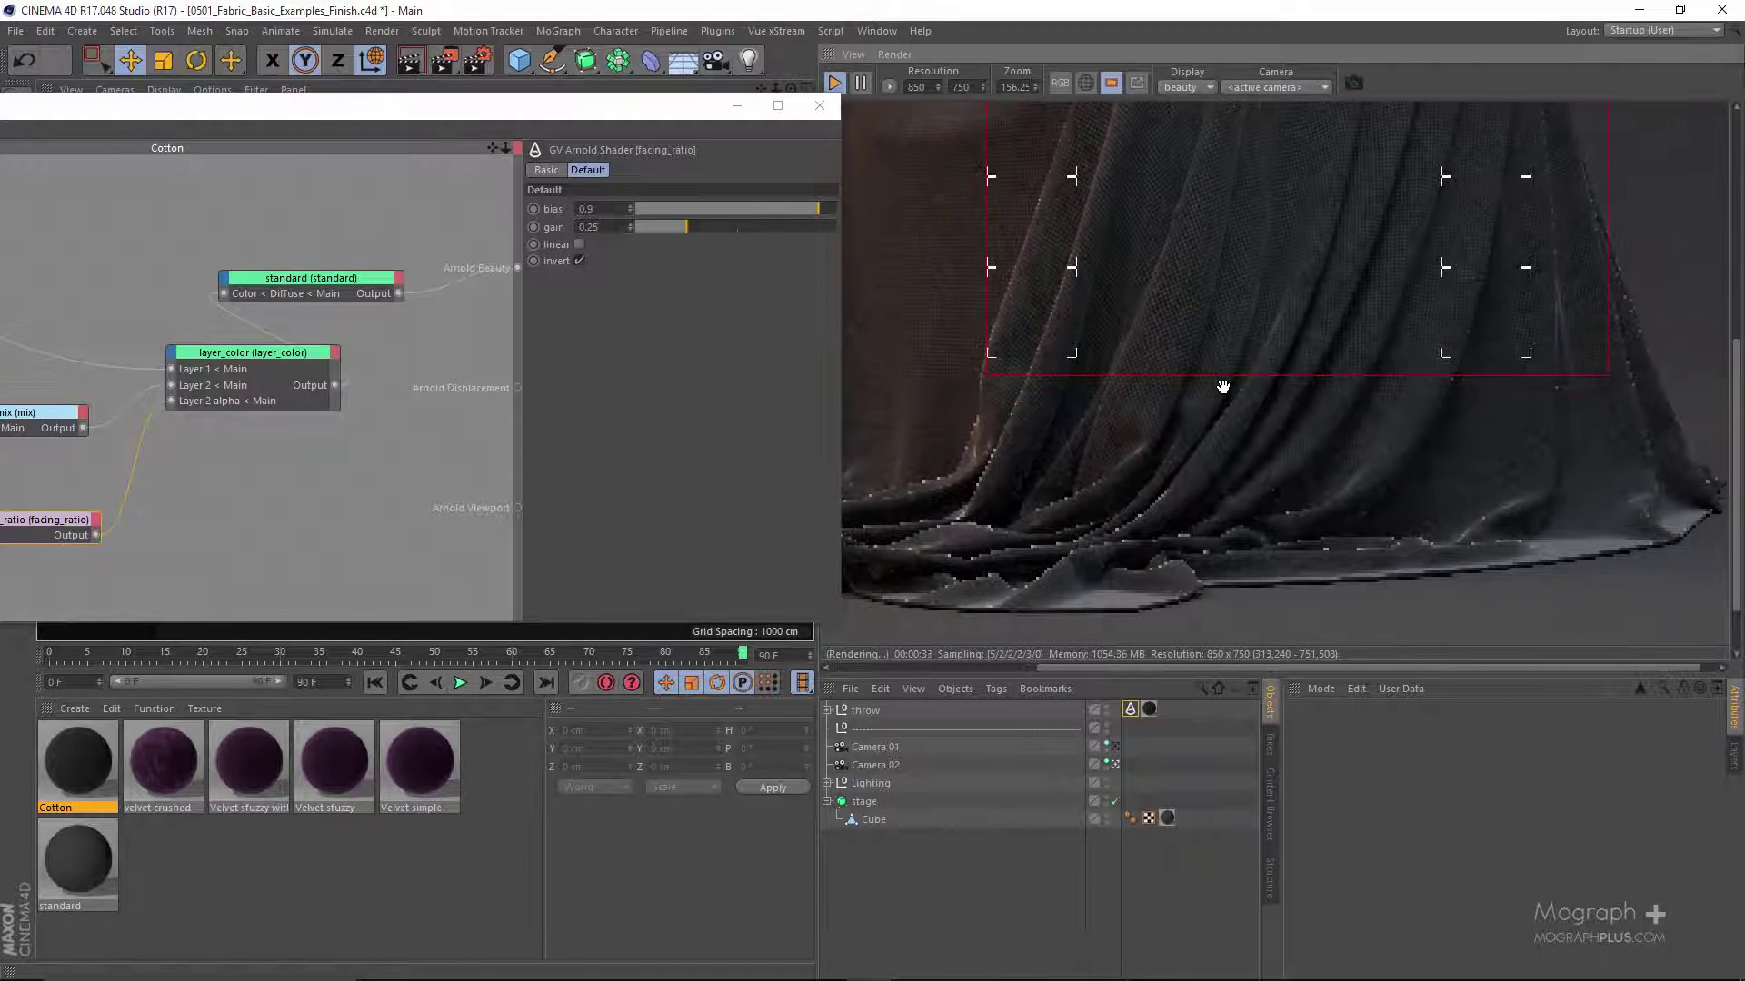
pyautogui.click(609, 226)
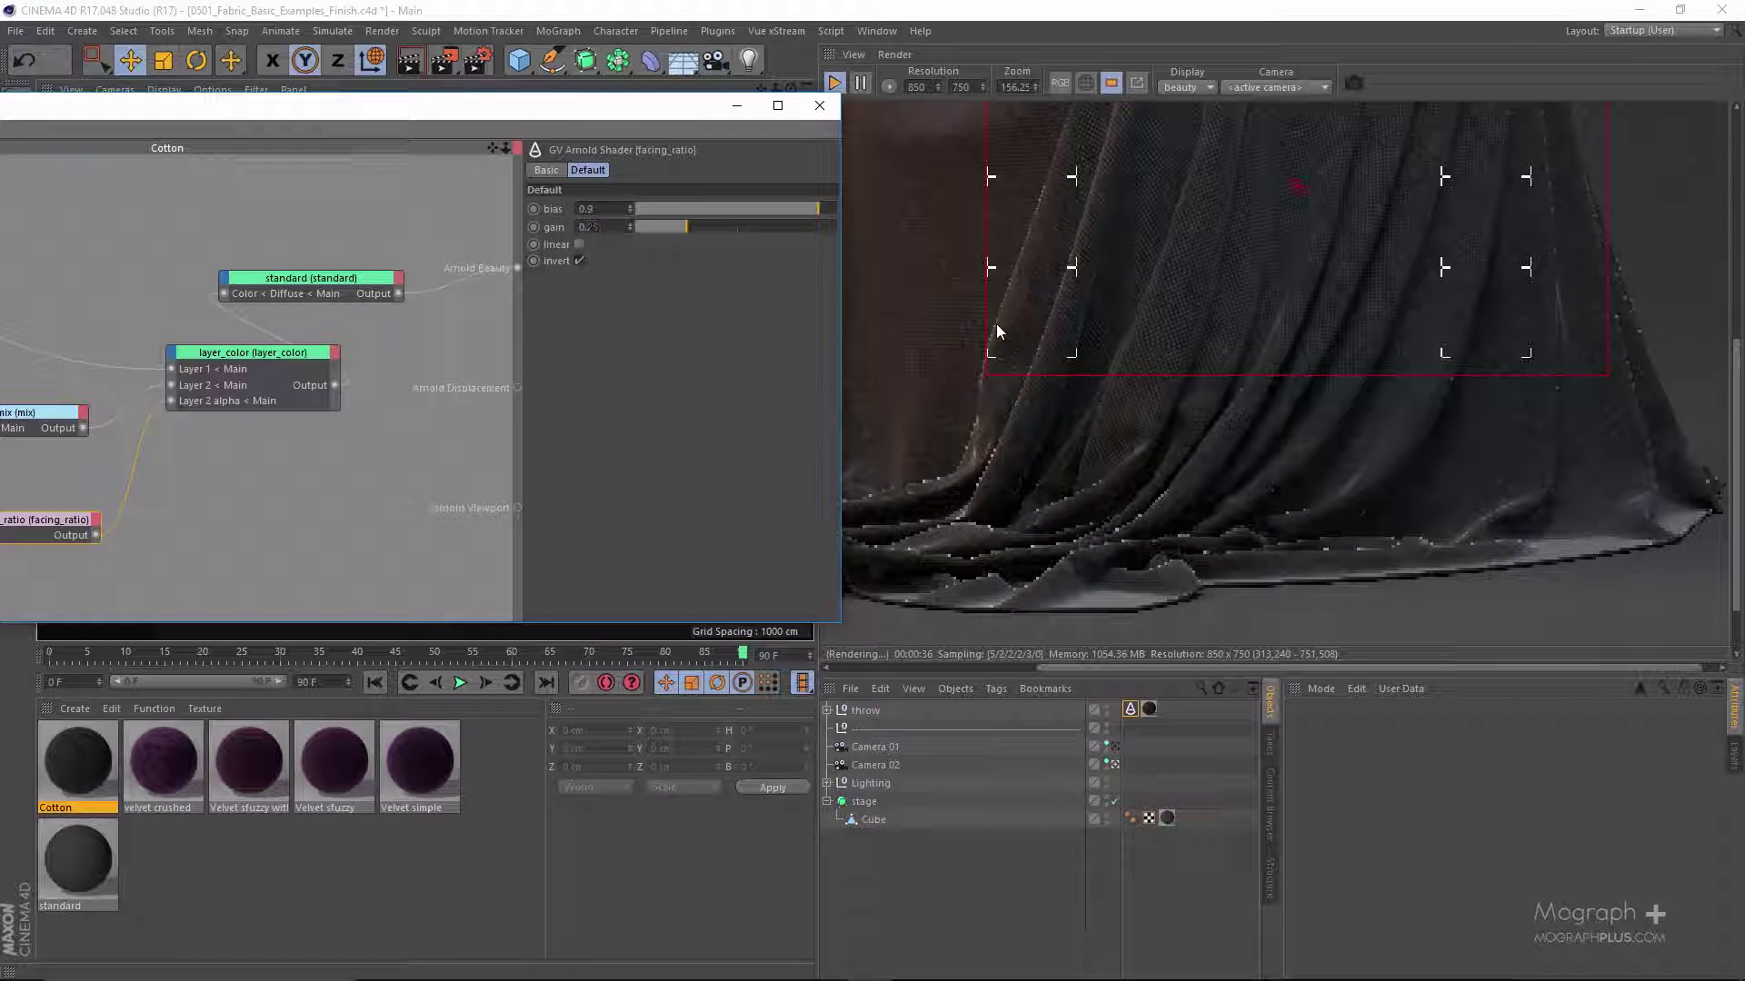
pyautogui.write('0.3')
pyautogui.press('Return')
pyautogui.click(1111, 83)
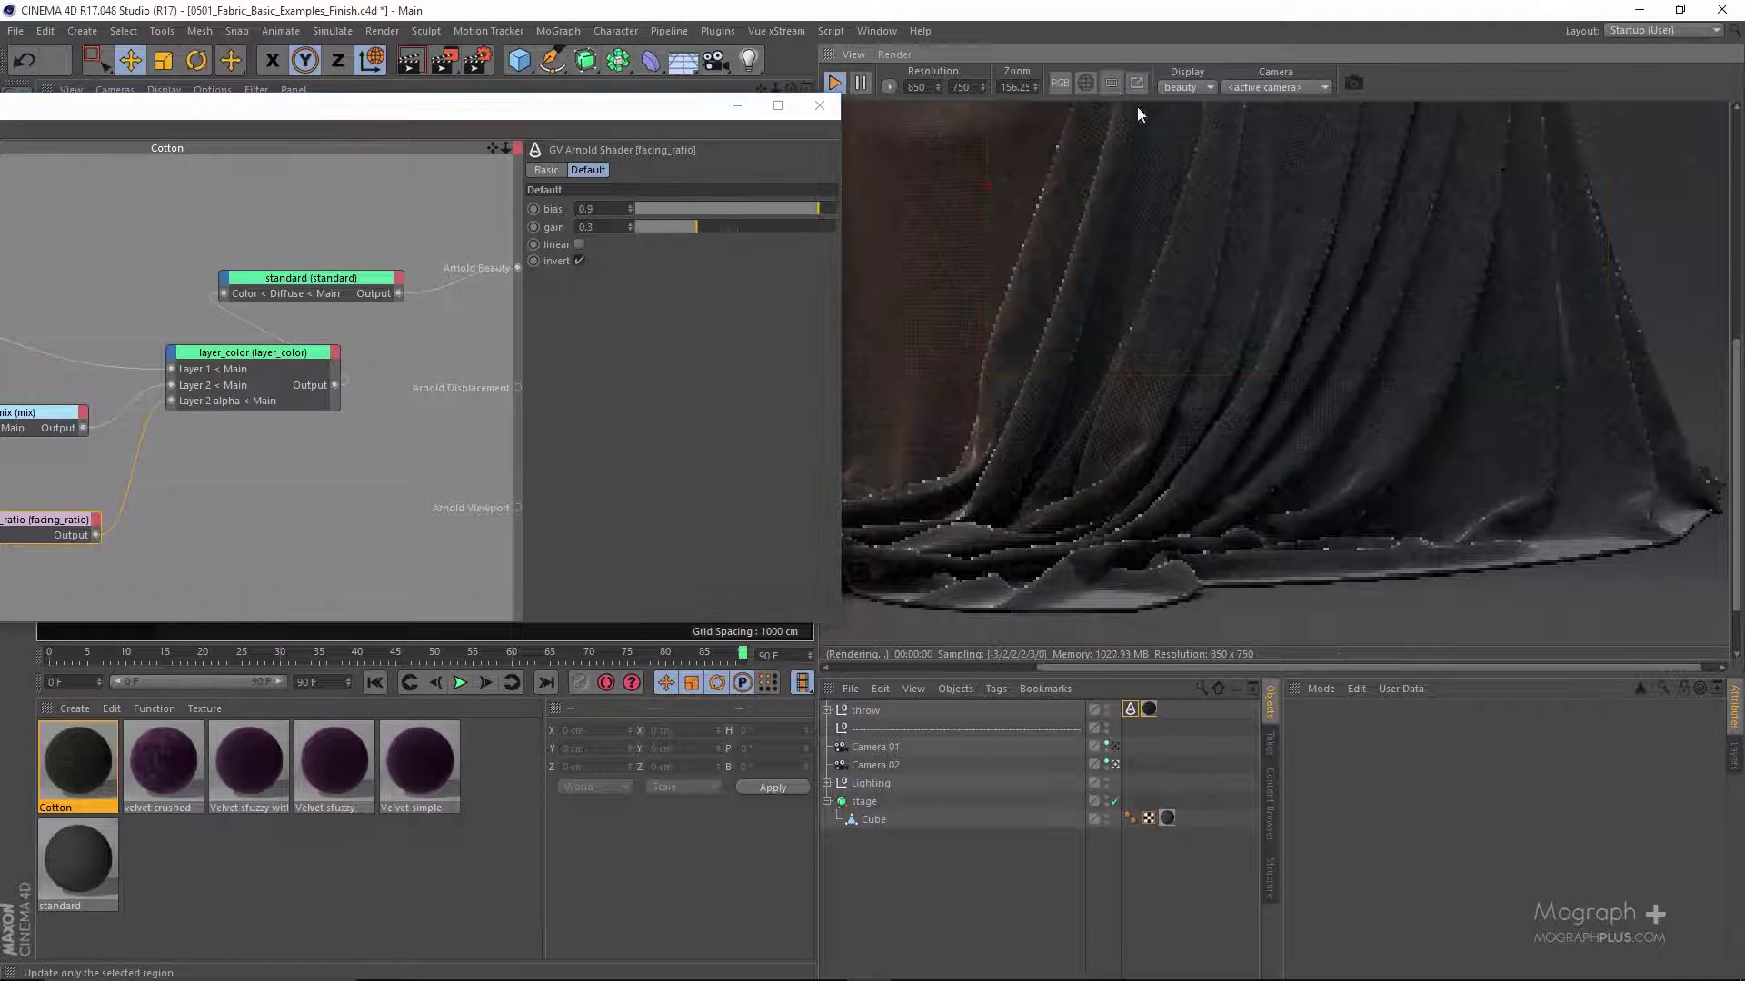
pyautogui.scroll(-1, 1227, 345)
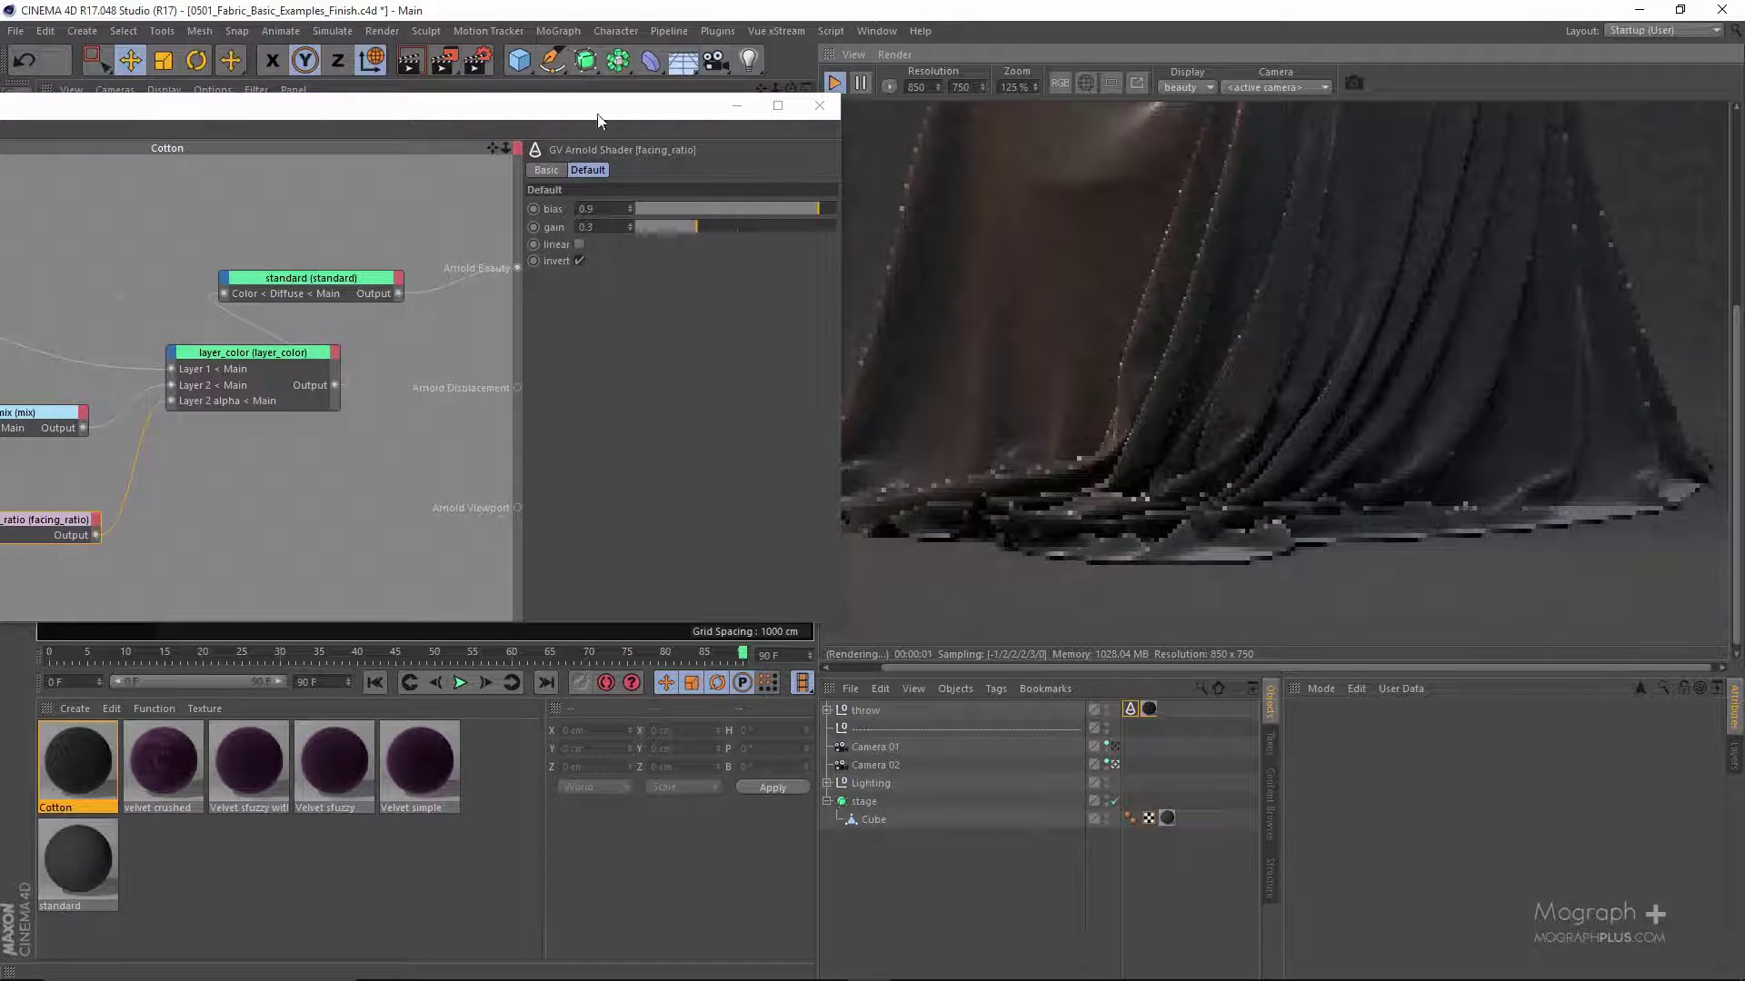
# - Set the facing_ratio node's bias to 0.89 while keeping the throw's live render in view
pyautogui.moveTo(598, 120); pyautogui.dragTo(677, 106)
pyautogui.doubleClick(693, 208)
pyautogui.write('0.5')
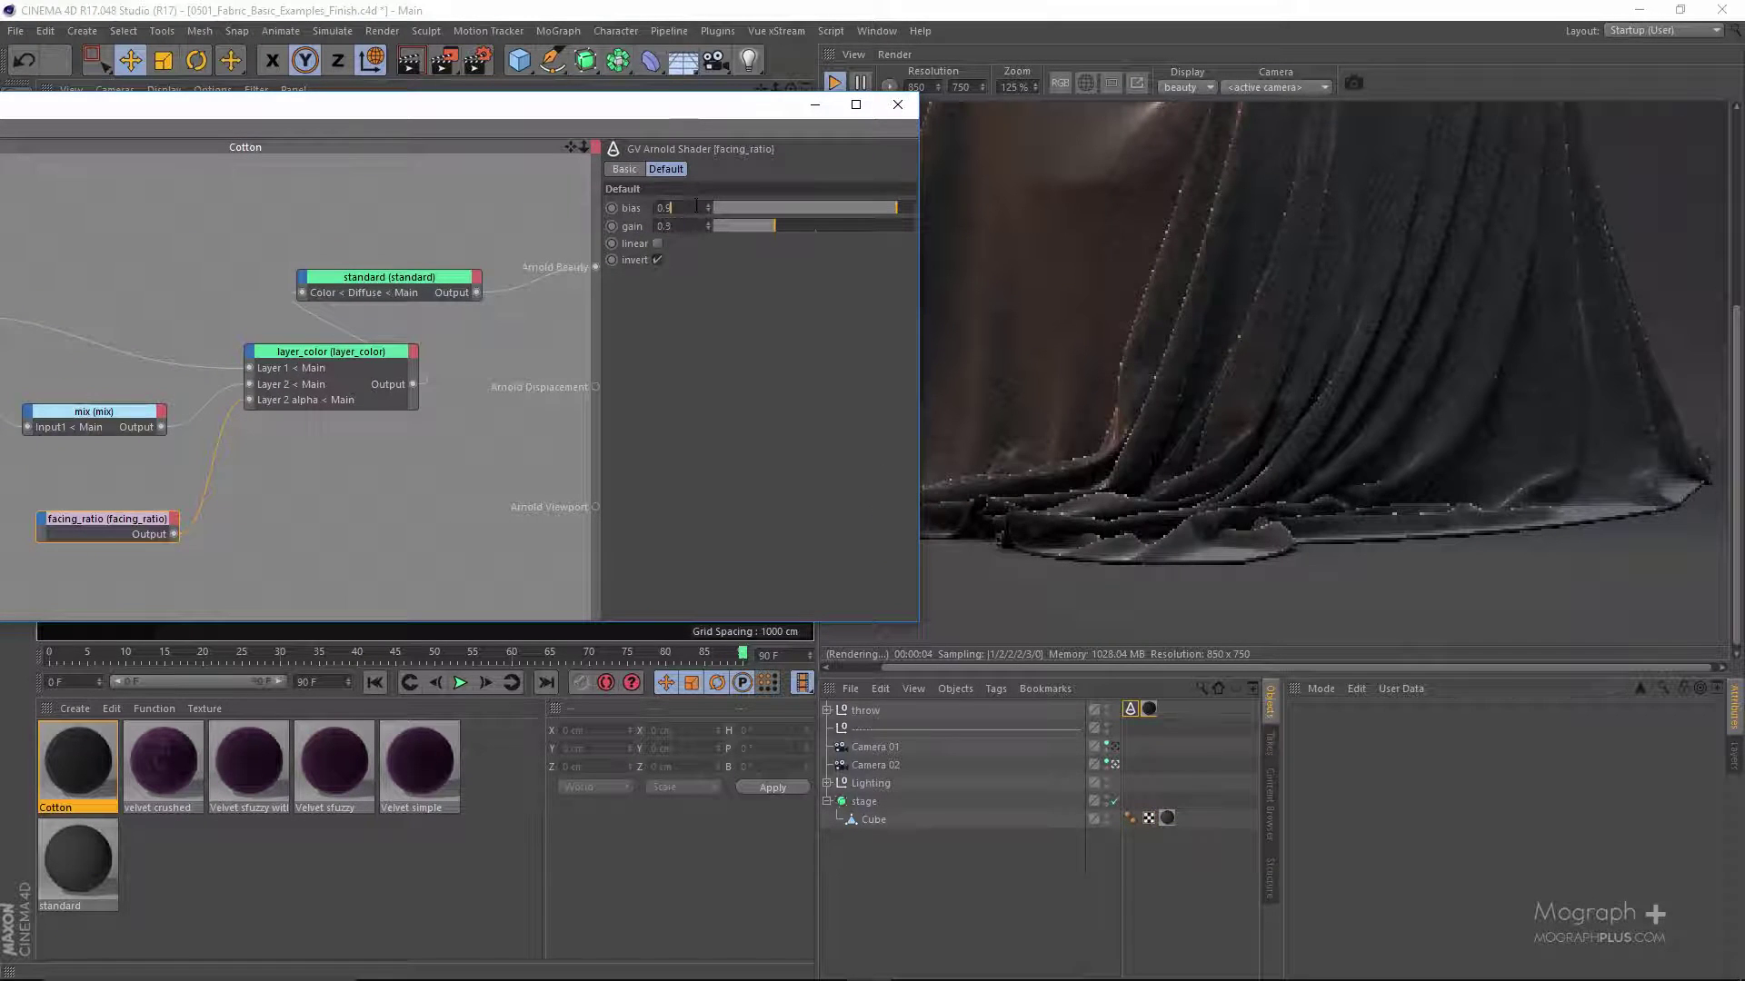
pyautogui.write('9')
pyautogui.press('Return')
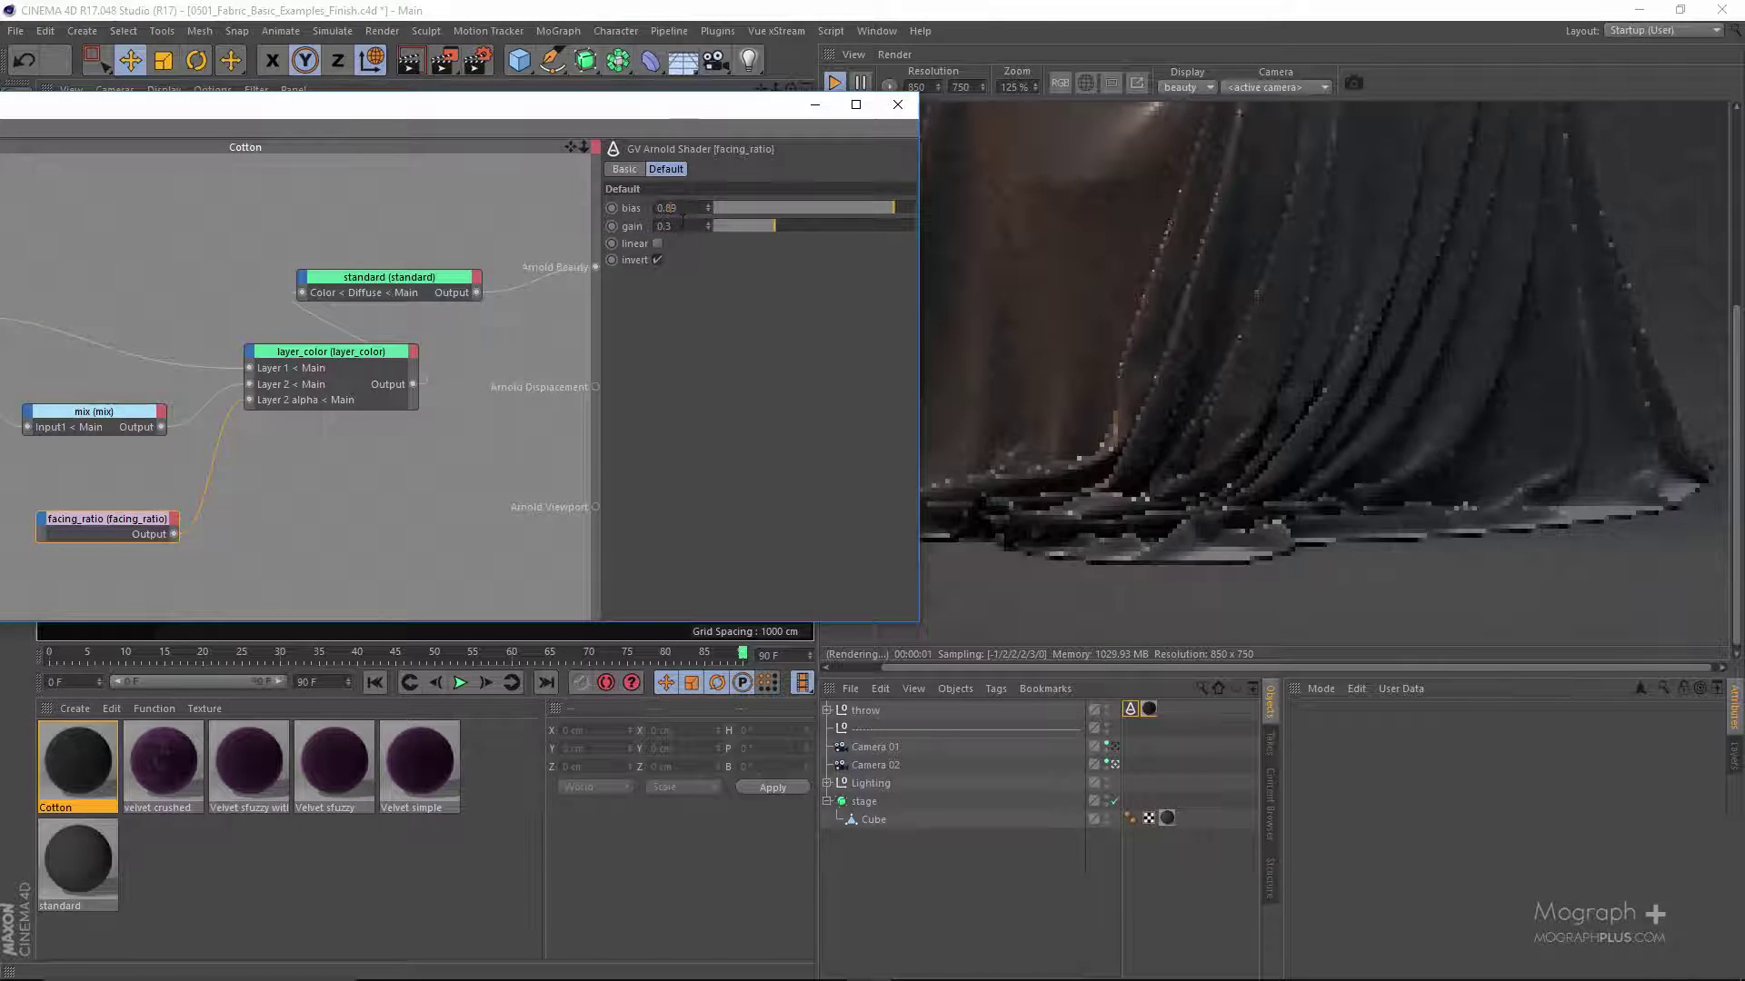
pyautogui.click(683, 225)
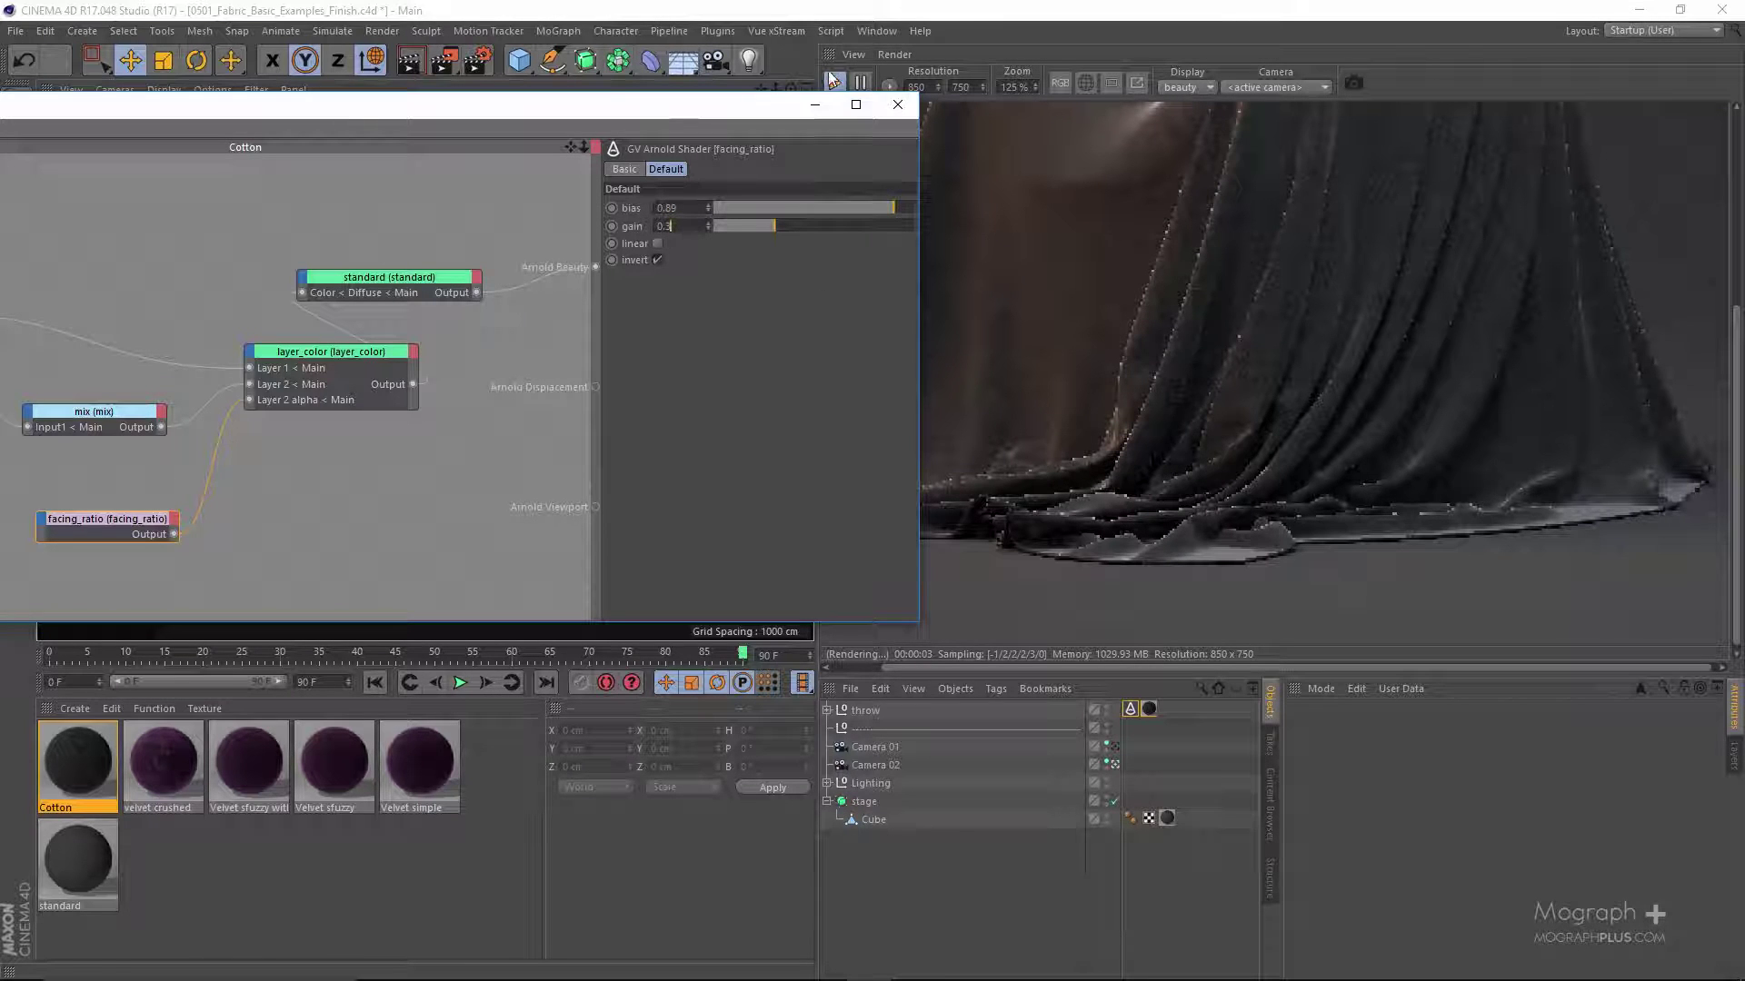
# - Stop the live render, route facing_ratio to Arnold Beauty and open the enlarged material preview beside the network editor
pyautogui.moveTo(705, 106); pyautogui.dragTo(1037, 87)
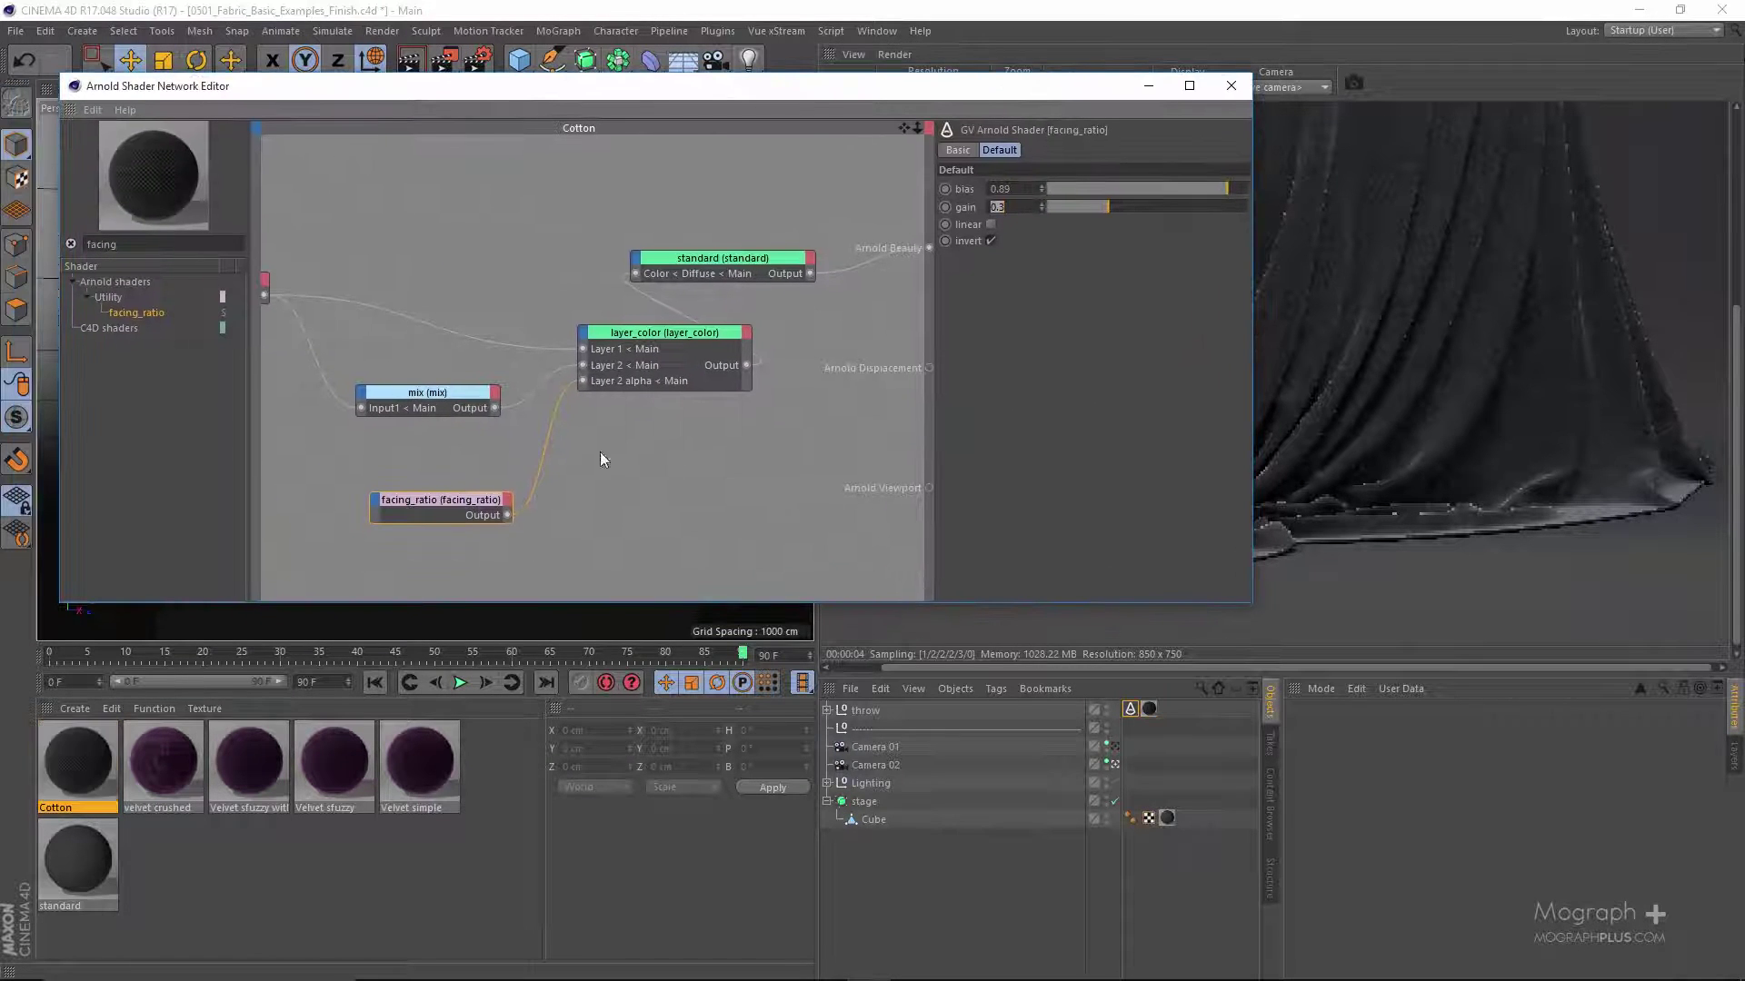
pyautogui.doubleClick(429, 515)
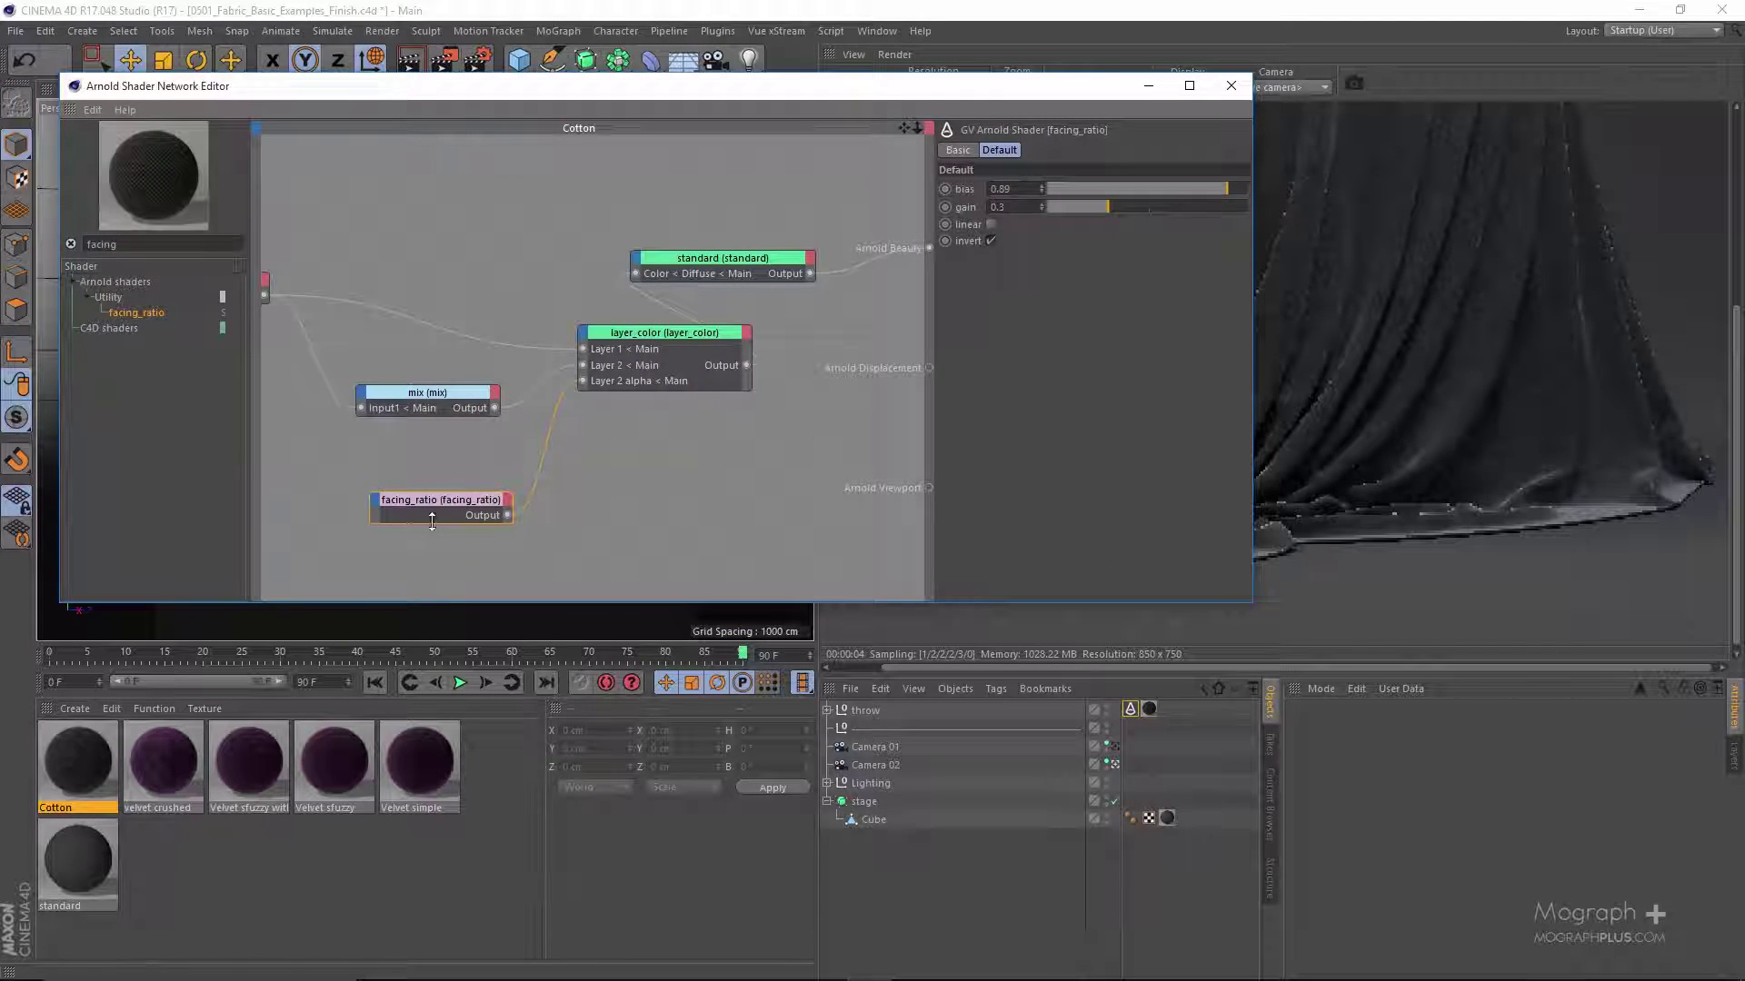
pyautogui.doubleClick(191, 162)
pyautogui.moveTo(1142, 94); pyautogui.dragTo(875, 120)
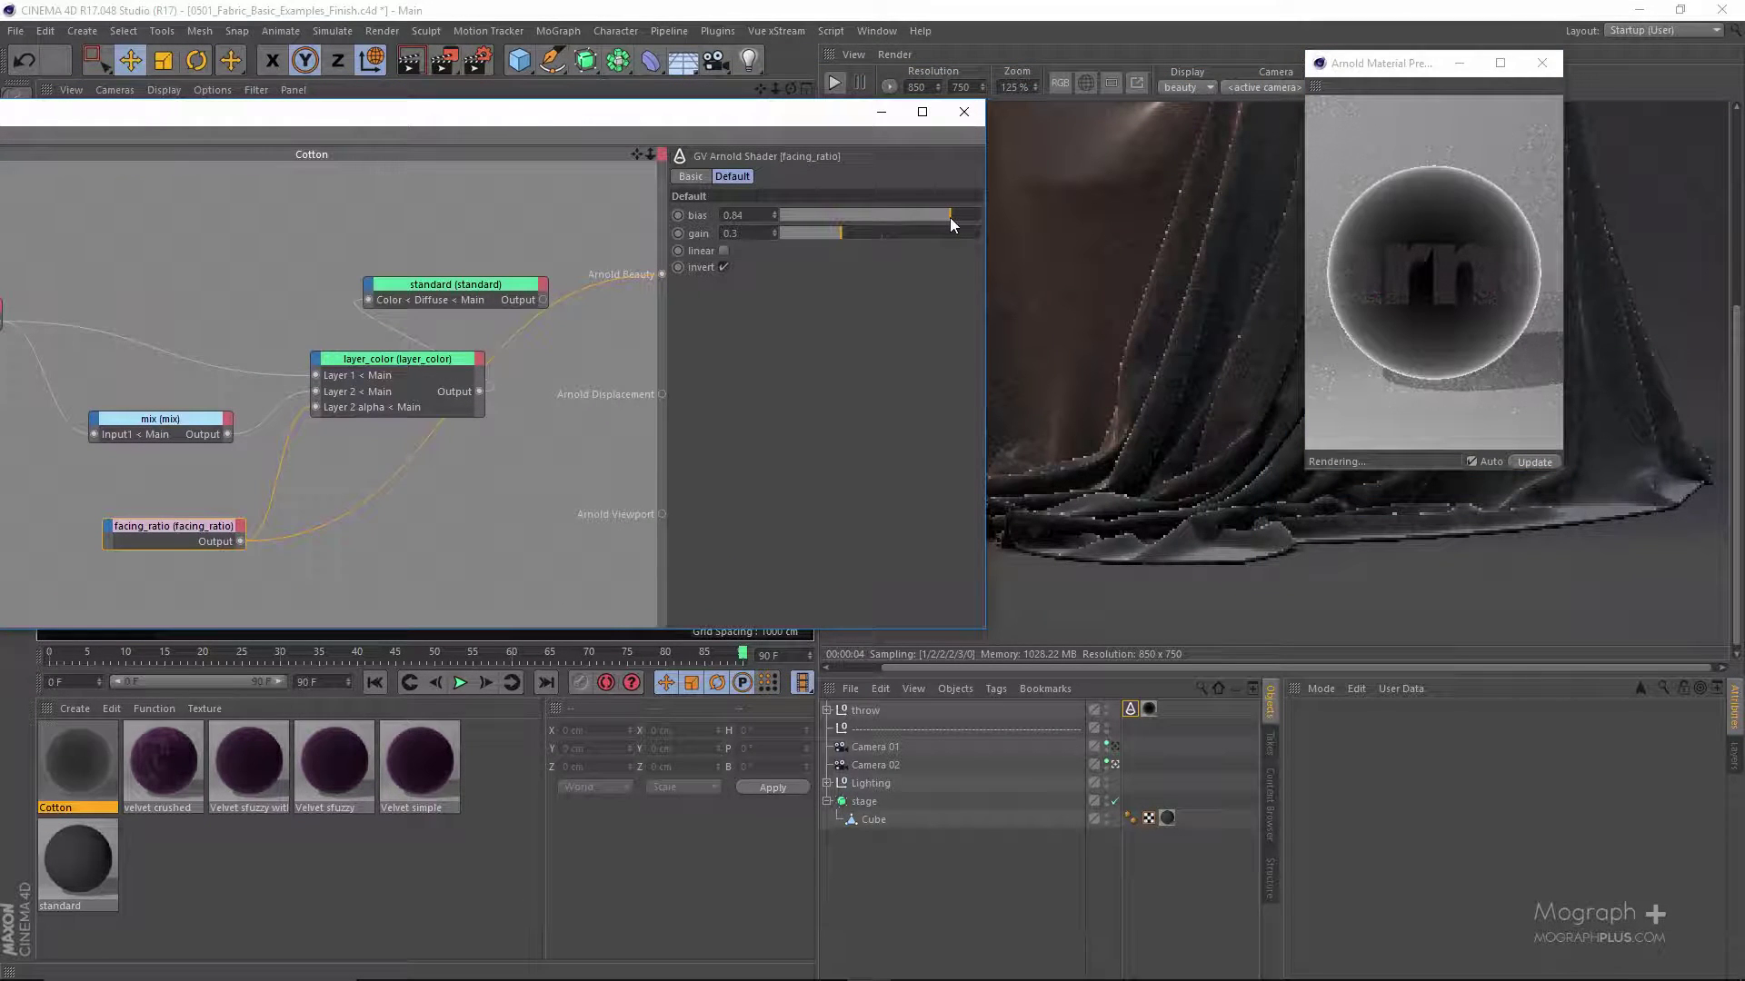
# - Set the facing_ratio node's bias to 0.88 and gain to 0.26, comparing the edge falloff in the material preview
pyautogui.moveTo(951, 217); pyautogui.dragTo(942, 217)
pyautogui.click(737, 218)
pyautogui.scroll(3, 745, 217)
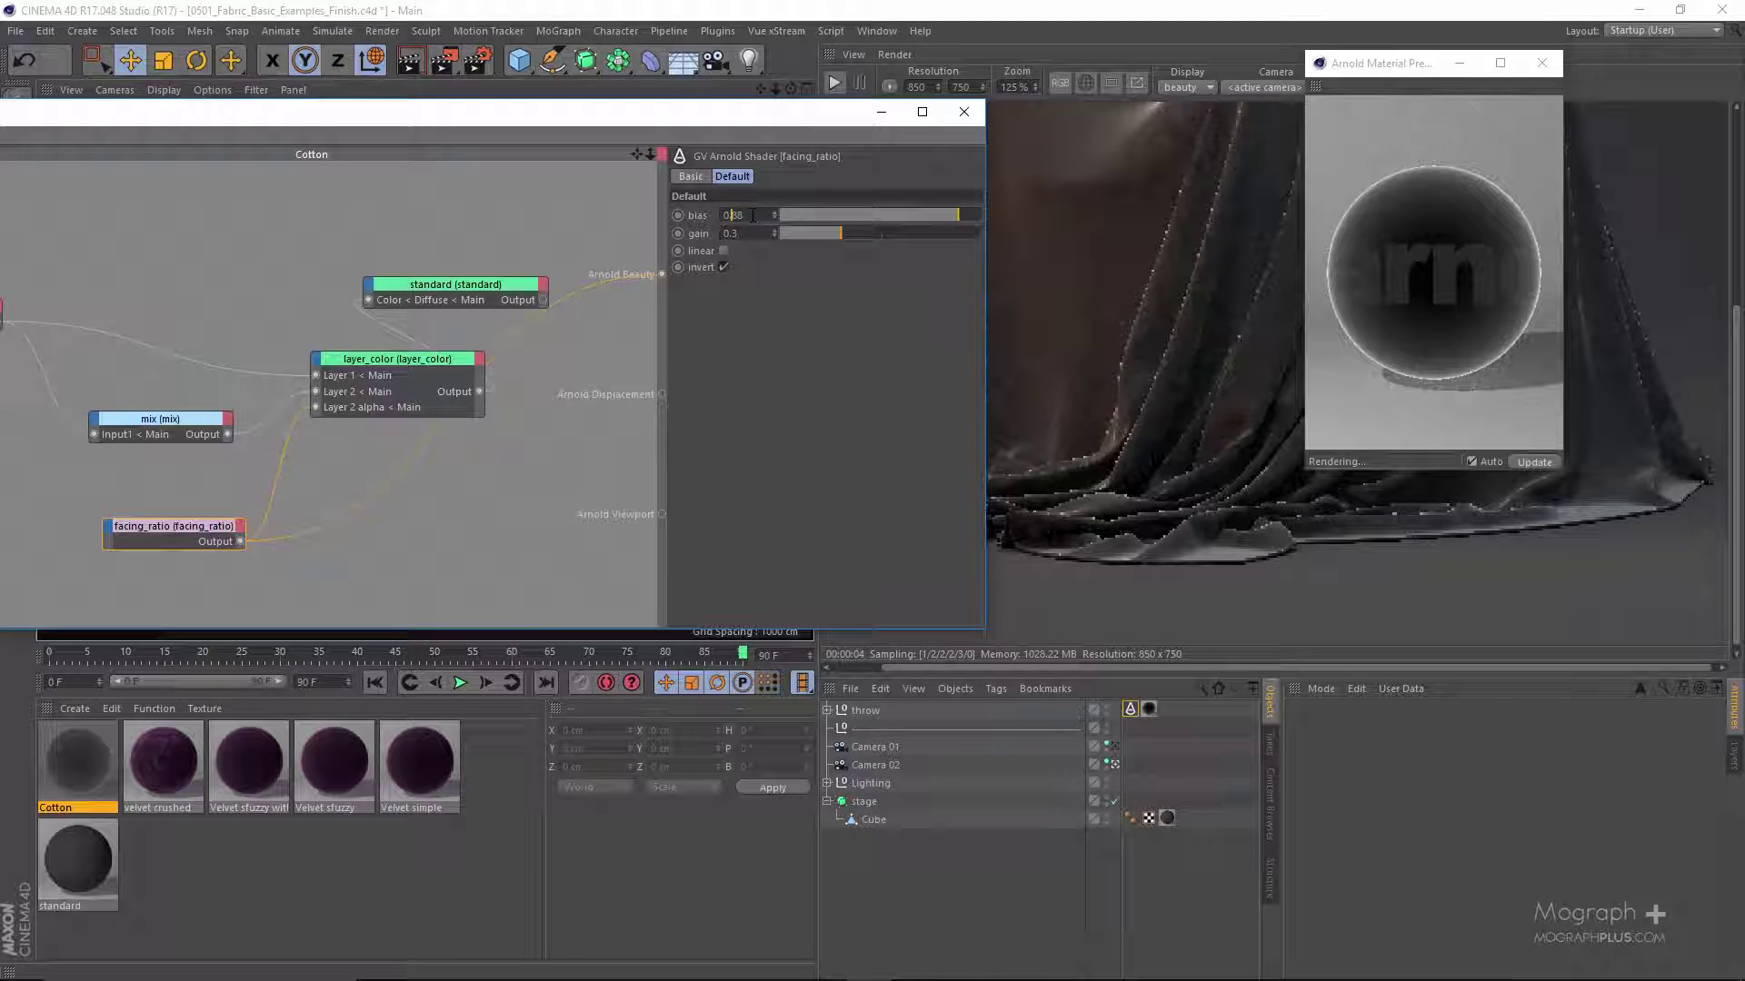
pyautogui.scroll(-2, 746, 233)
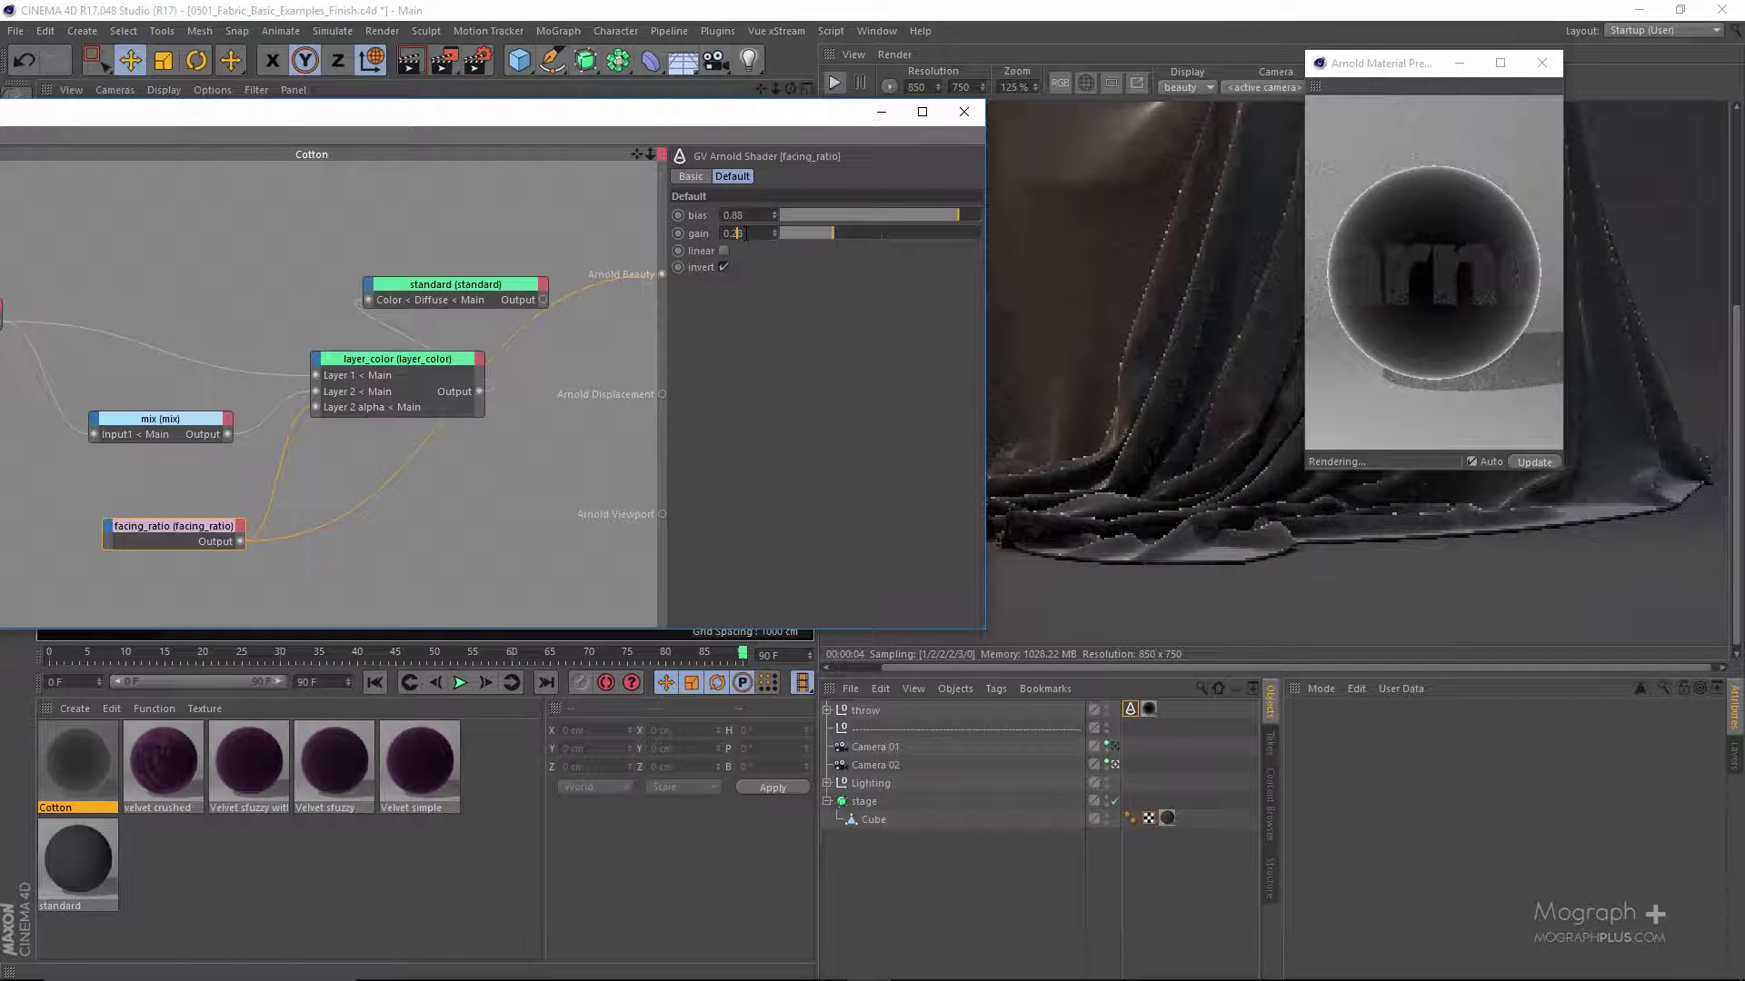
pyautogui.scroll(14, 738, 234)
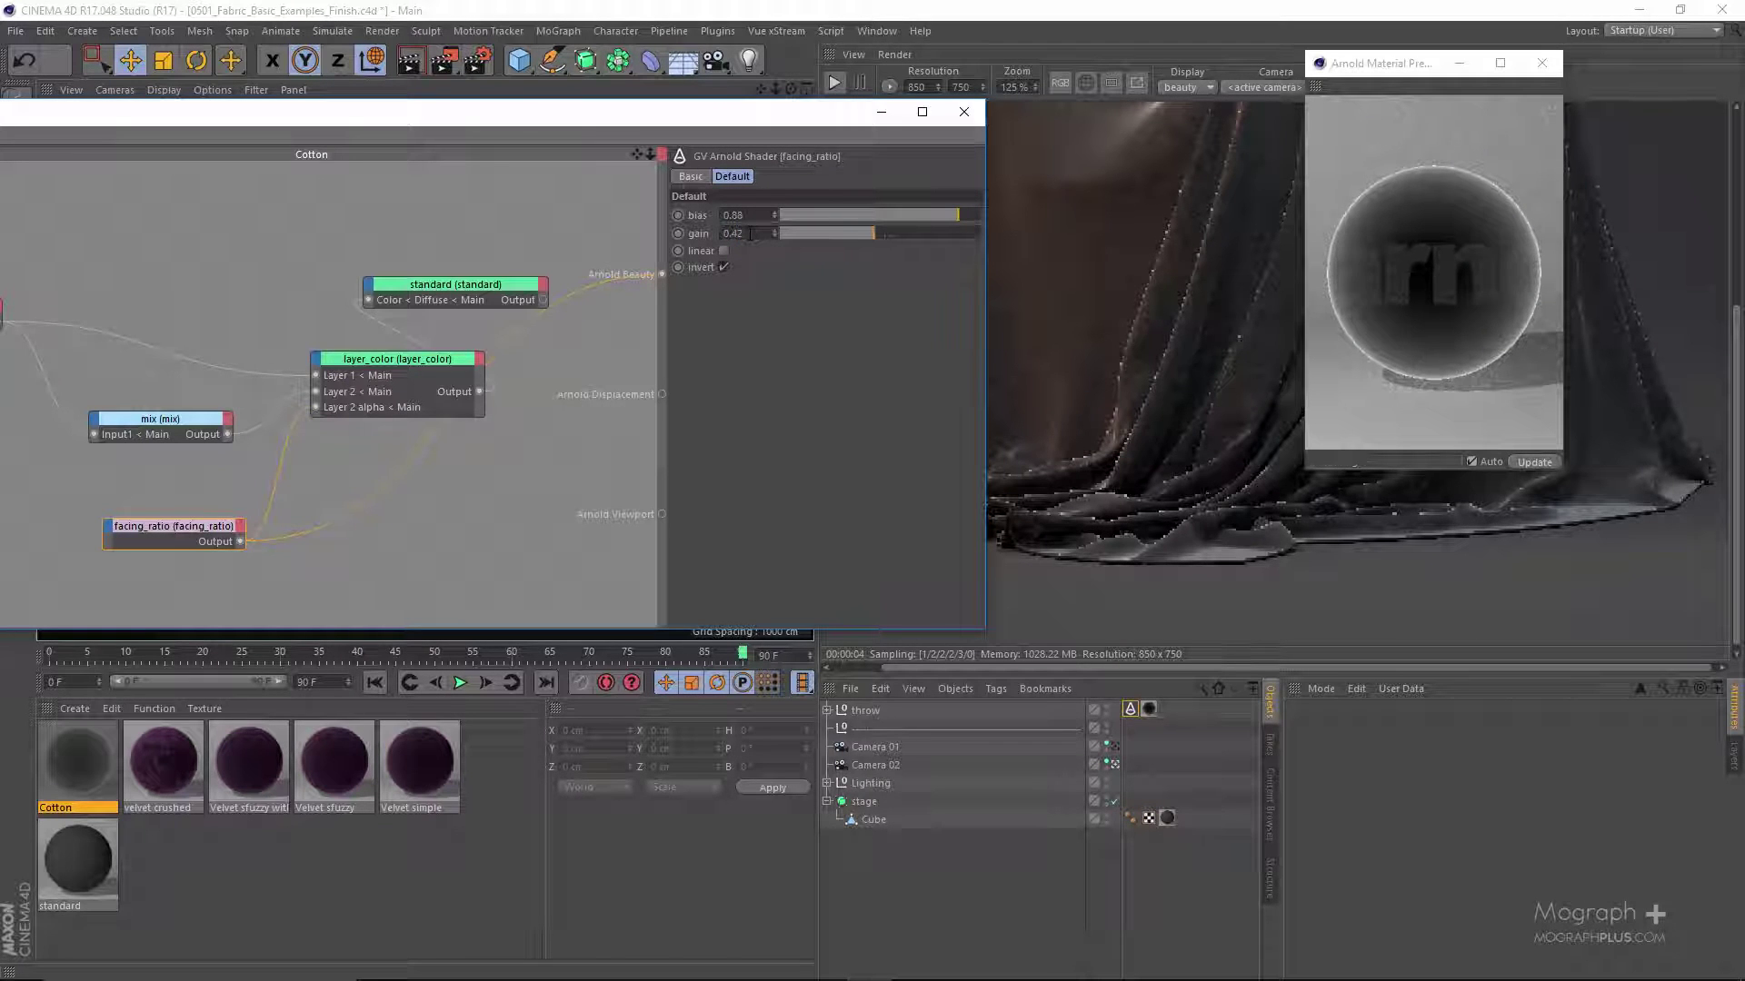
pyautogui.scroll(-8, 751, 233)
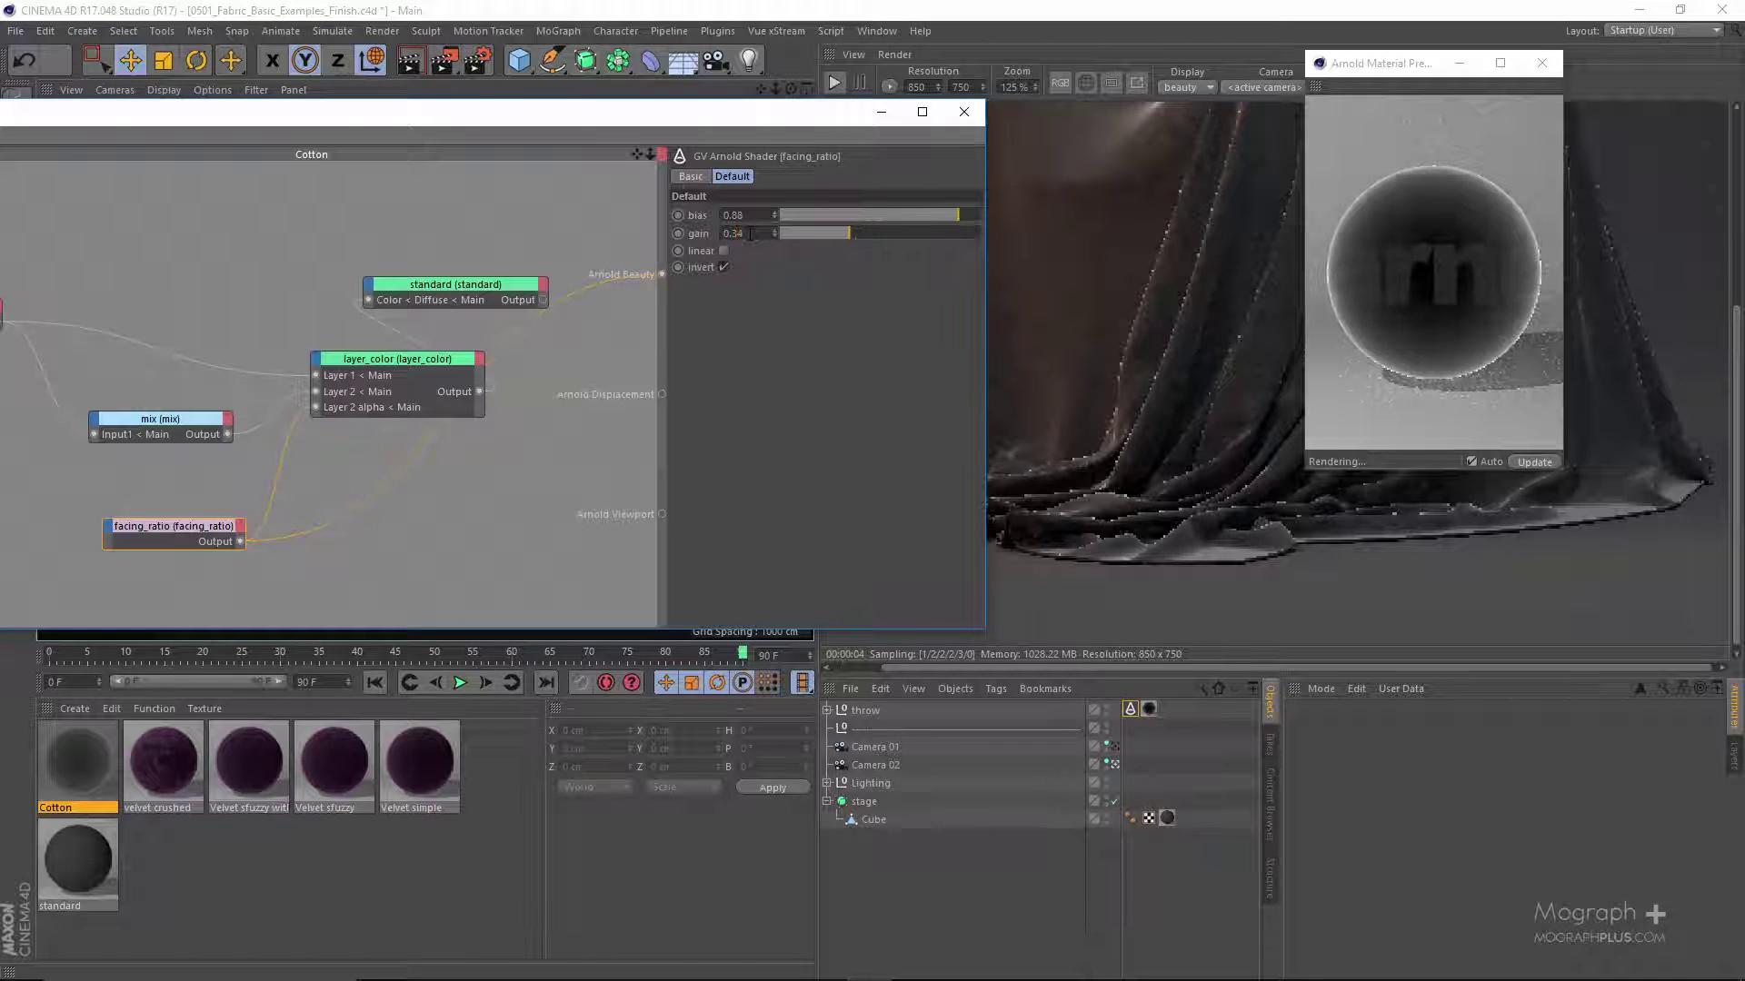
pyautogui.scroll(-6, 750, 233)
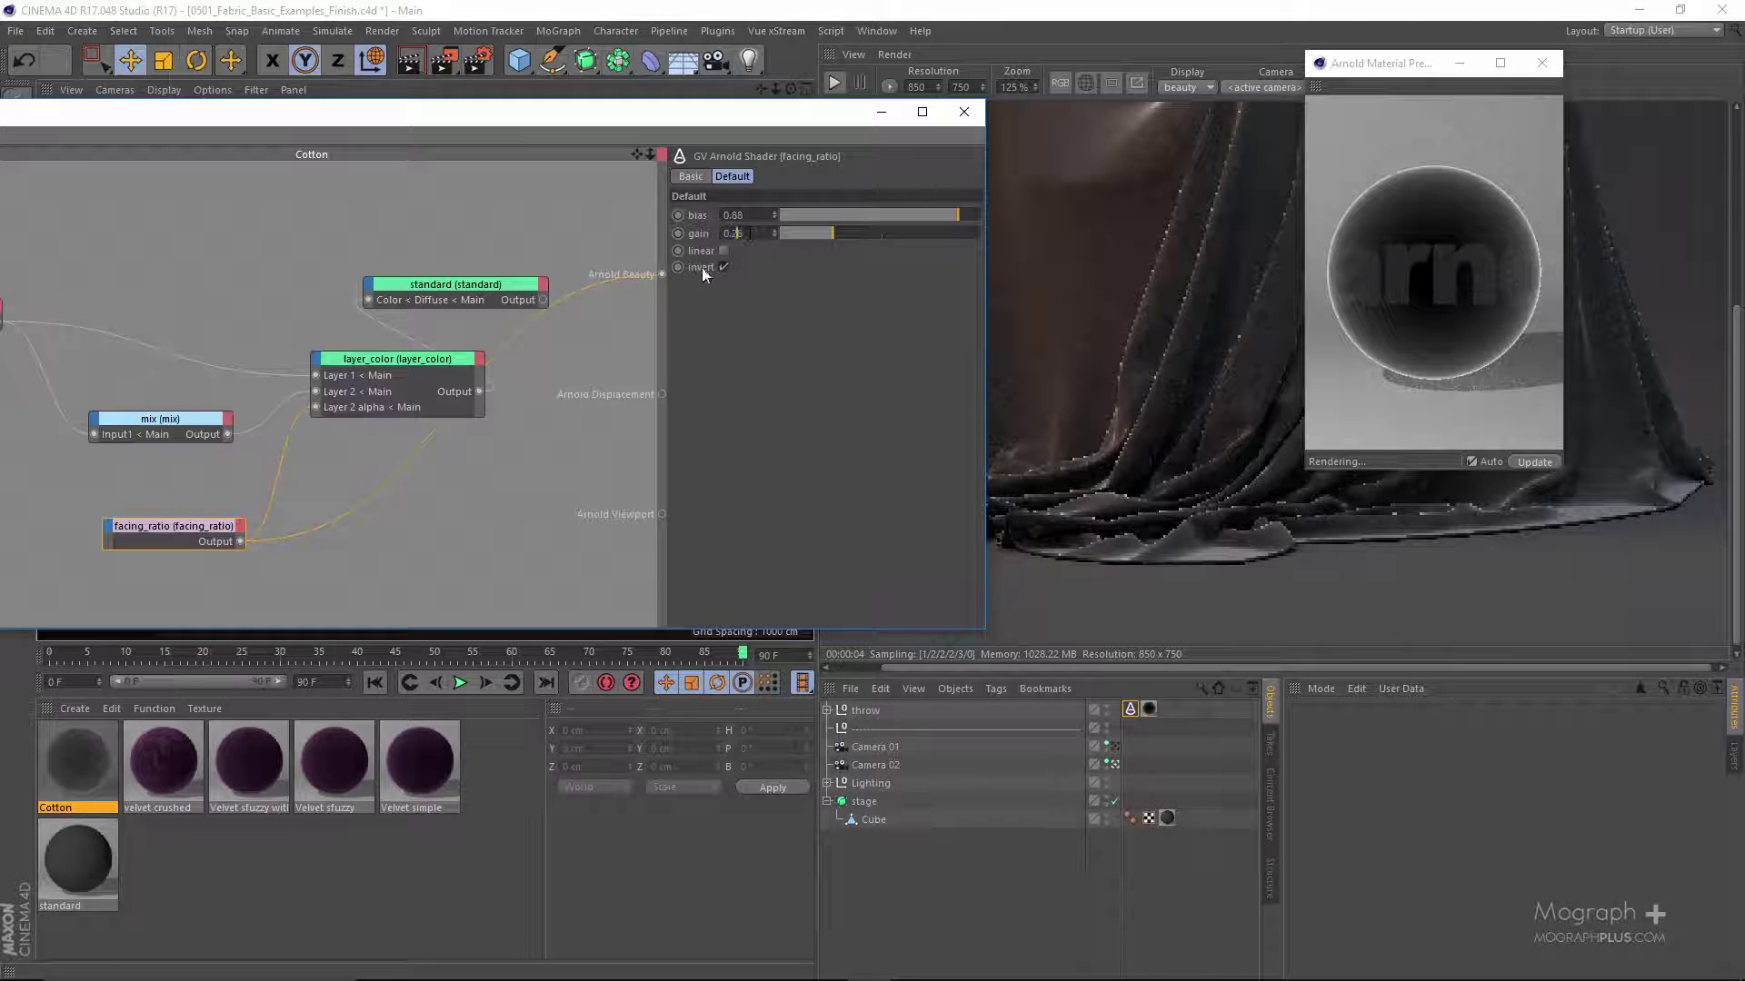
# - Reconnect the standard node's output to Arnold Beauty and close the material preview
pyautogui.moveTo(561, 438); pyautogui.dragTo(466, 464, button='middle')
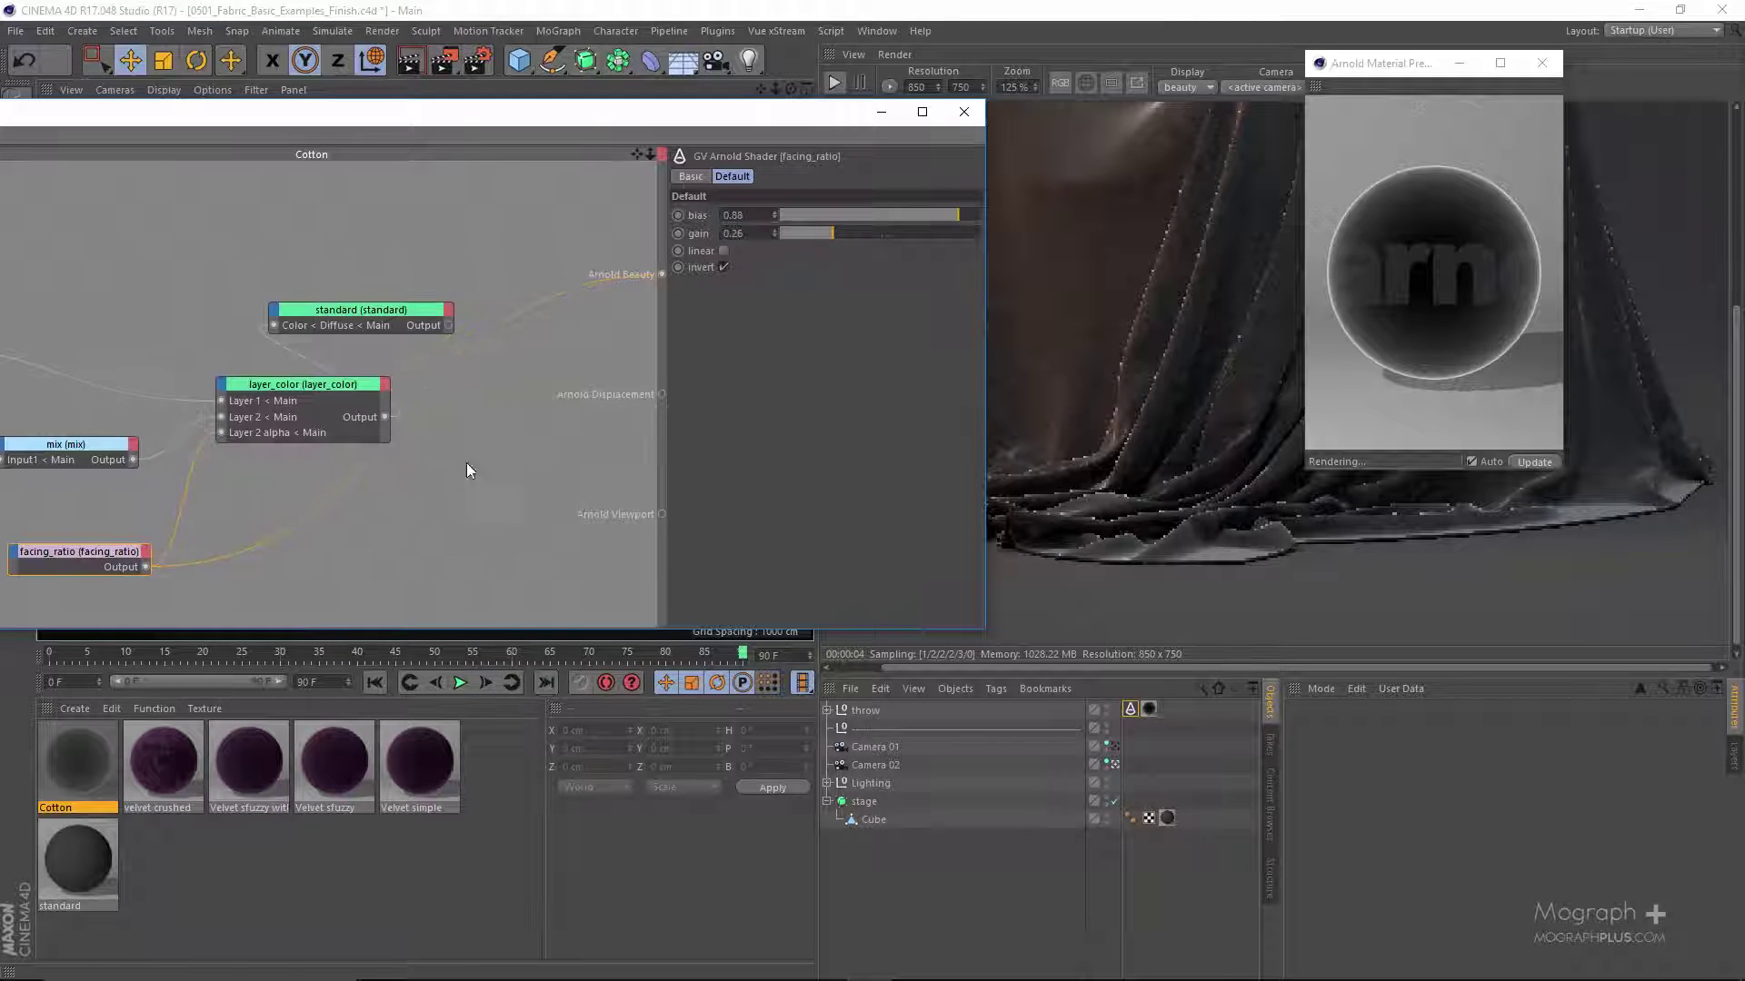
pyautogui.click(409, 329)
pyautogui.moveTo(448, 326); pyautogui.dragTo(662, 274)
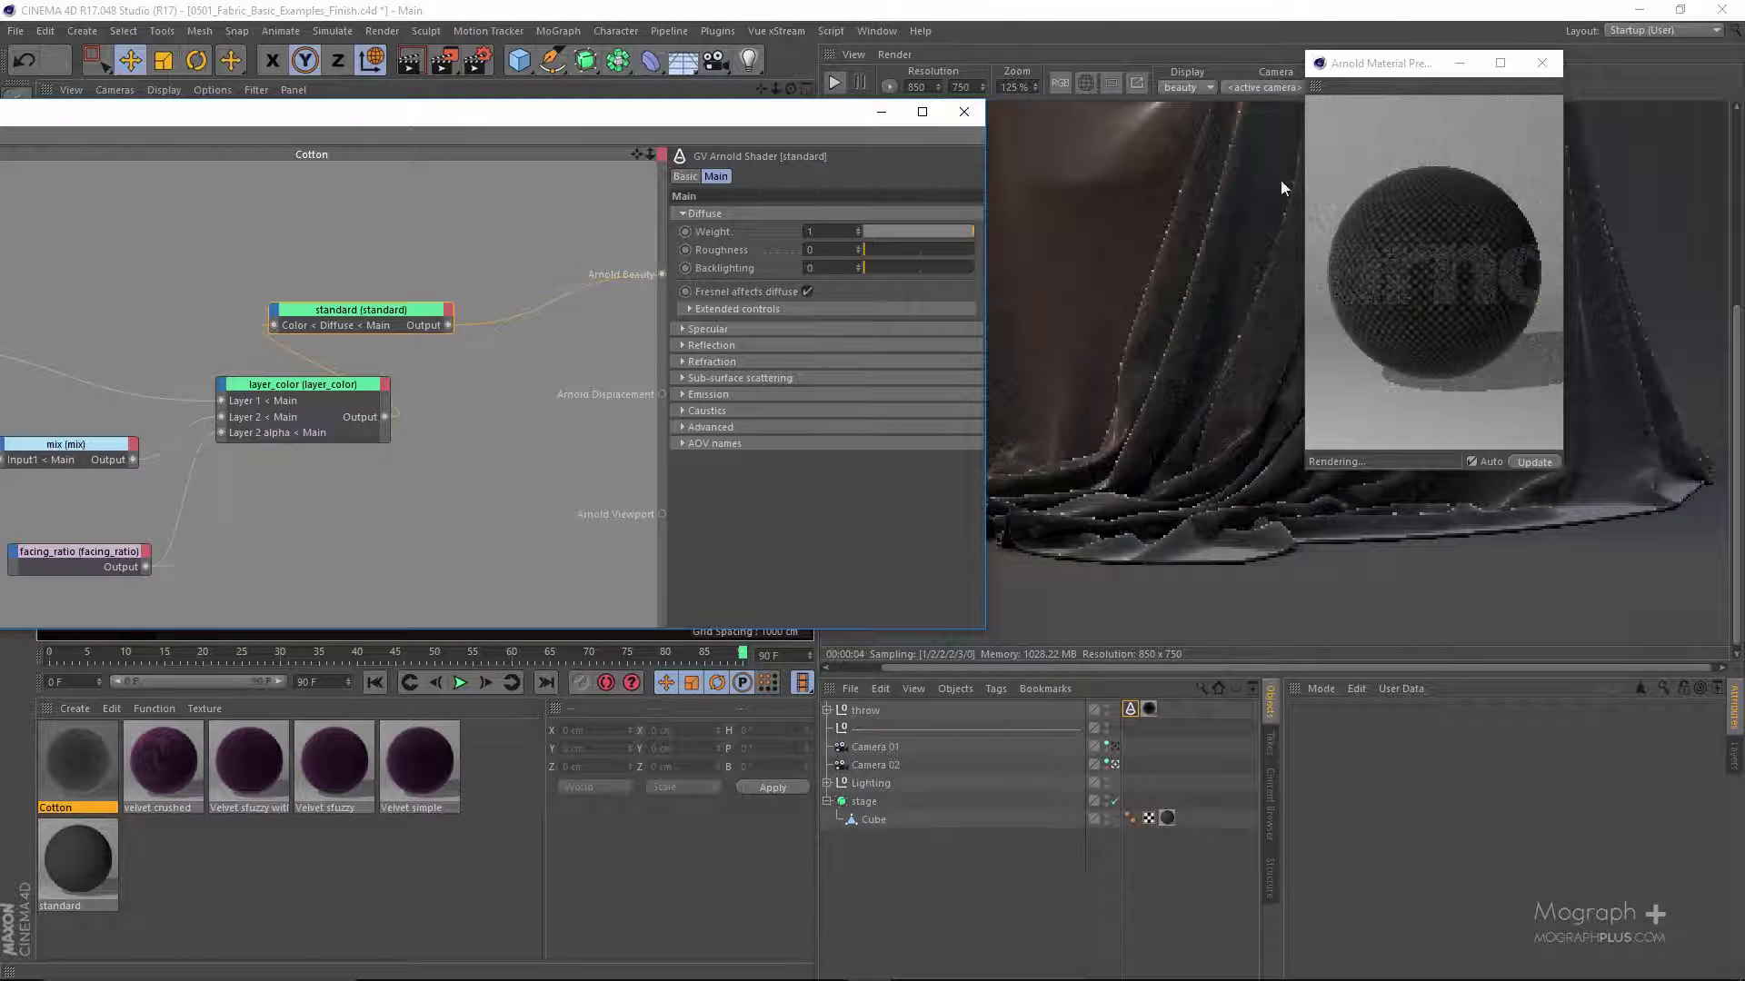
pyautogui.click(1539, 63)
# - Define a render region across the middle of the throw and restart the live render
pyautogui.scroll(-1, 1321, 309)
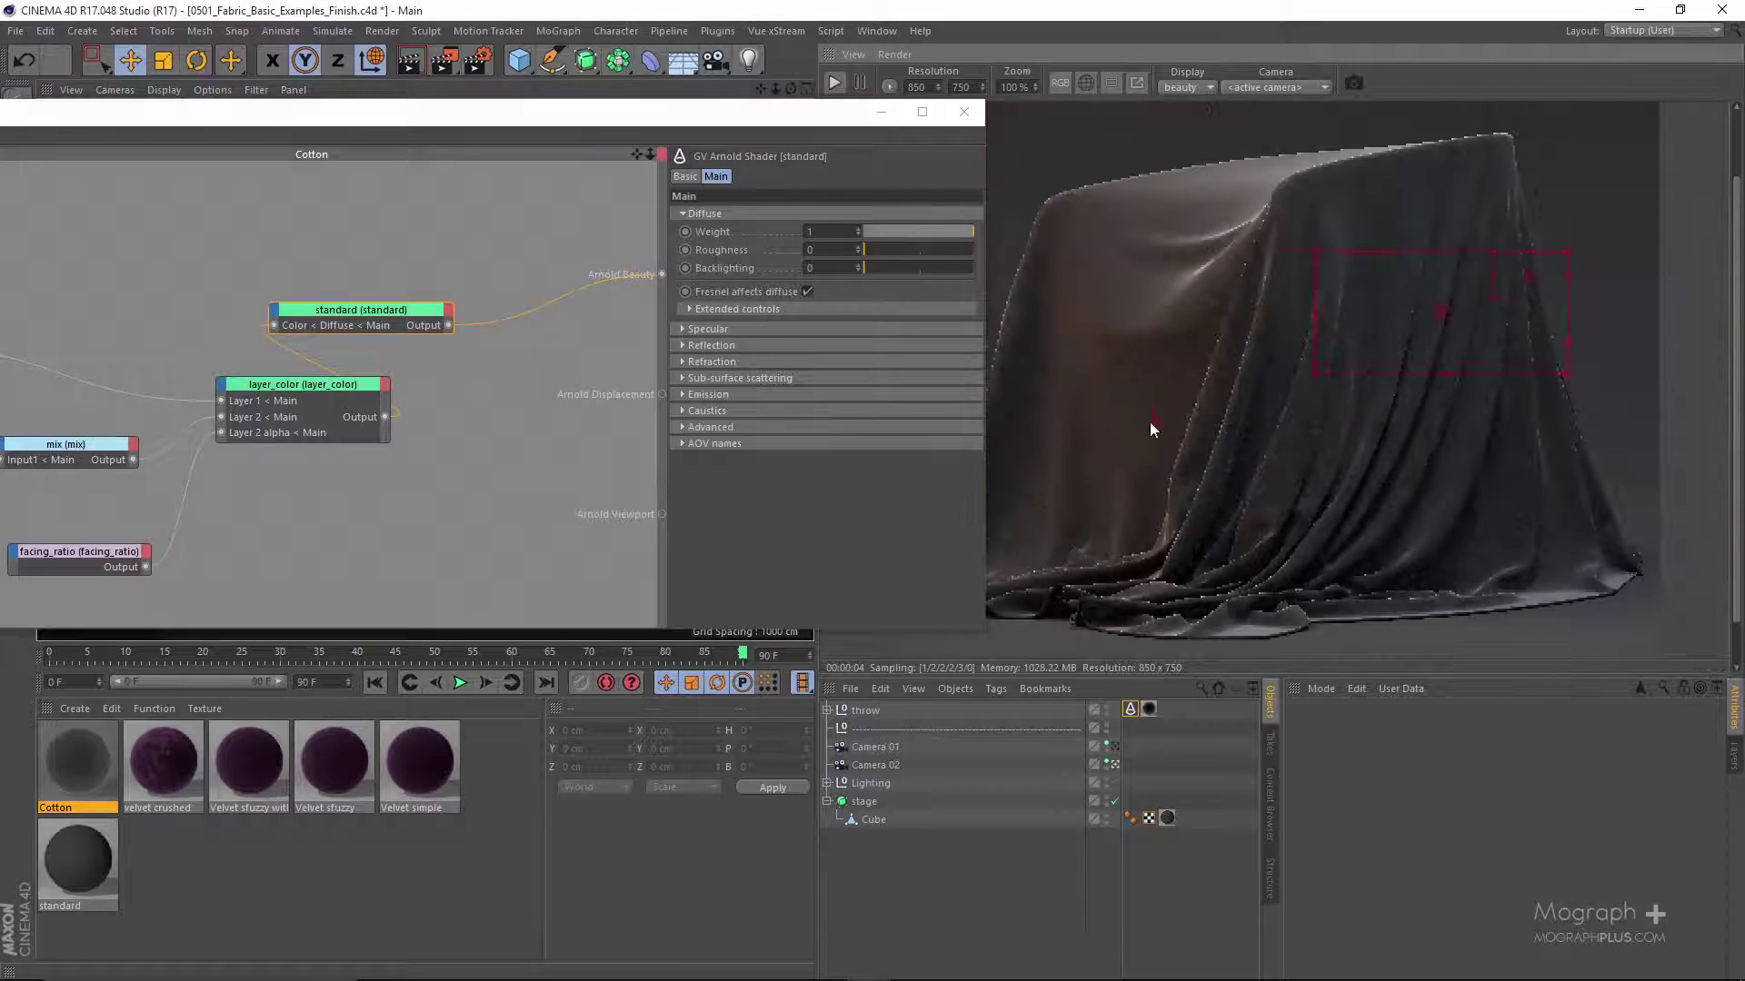
pyautogui.moveTo(1149, 424); pyautogui.dragTo(1140, 430)
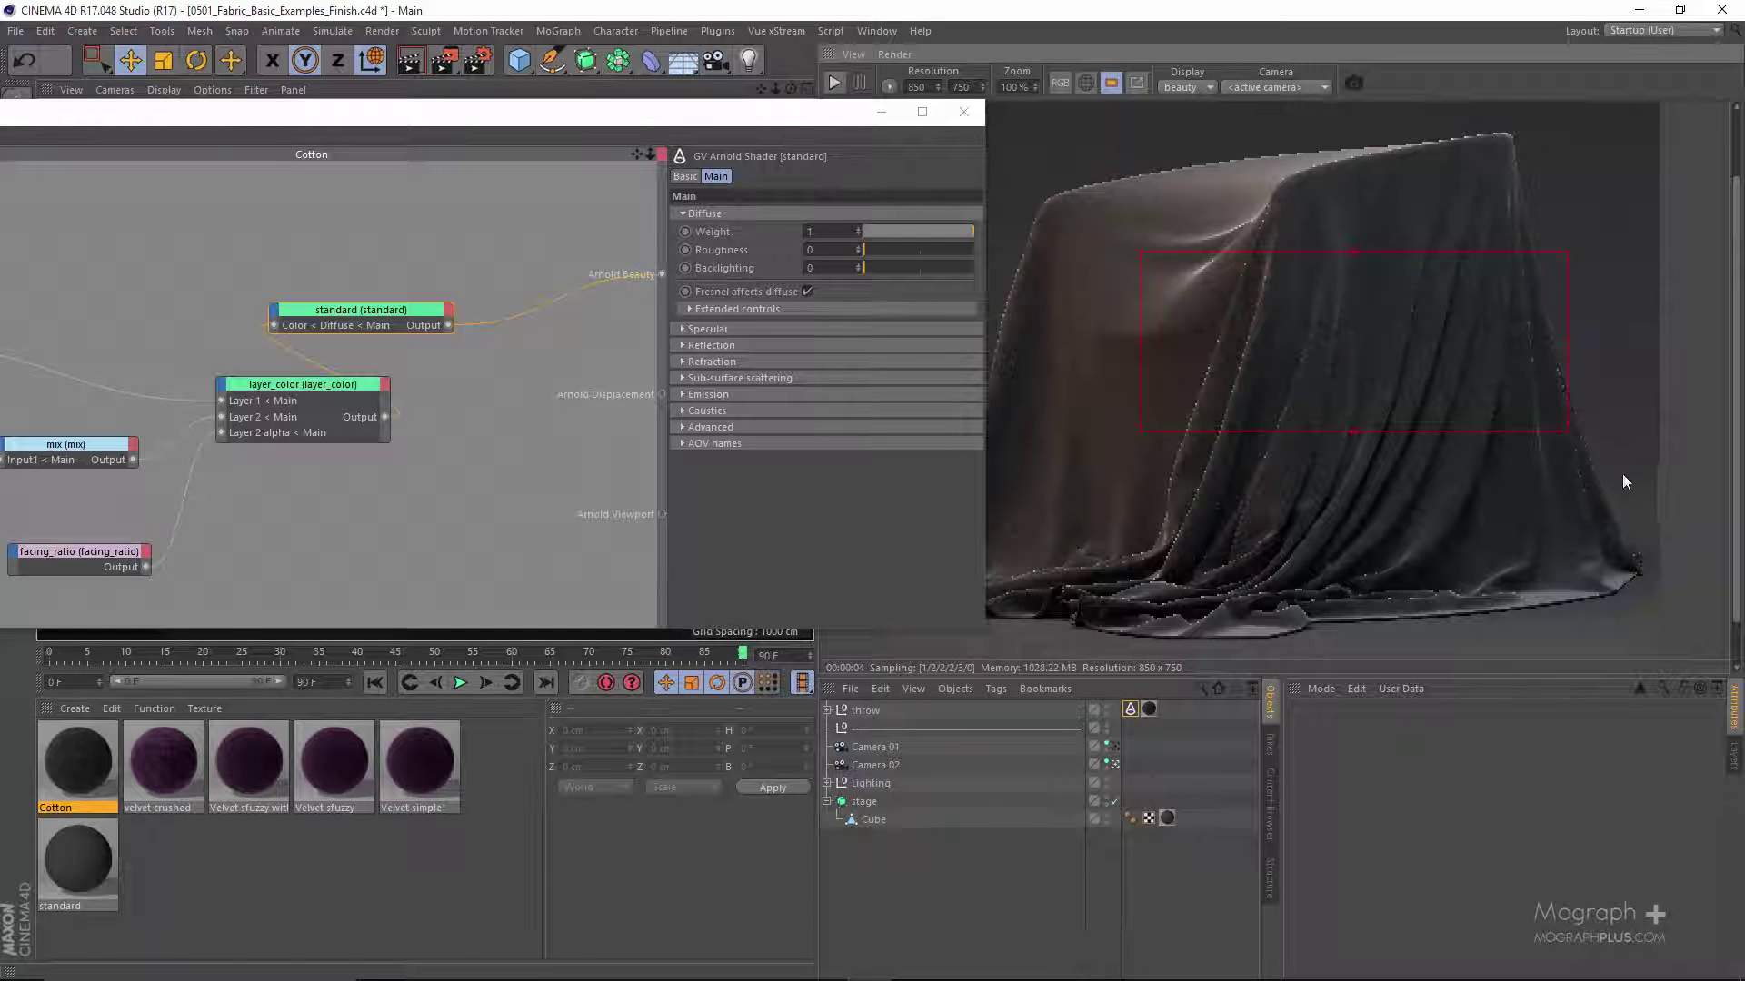
pyautogui.click(834, 81)
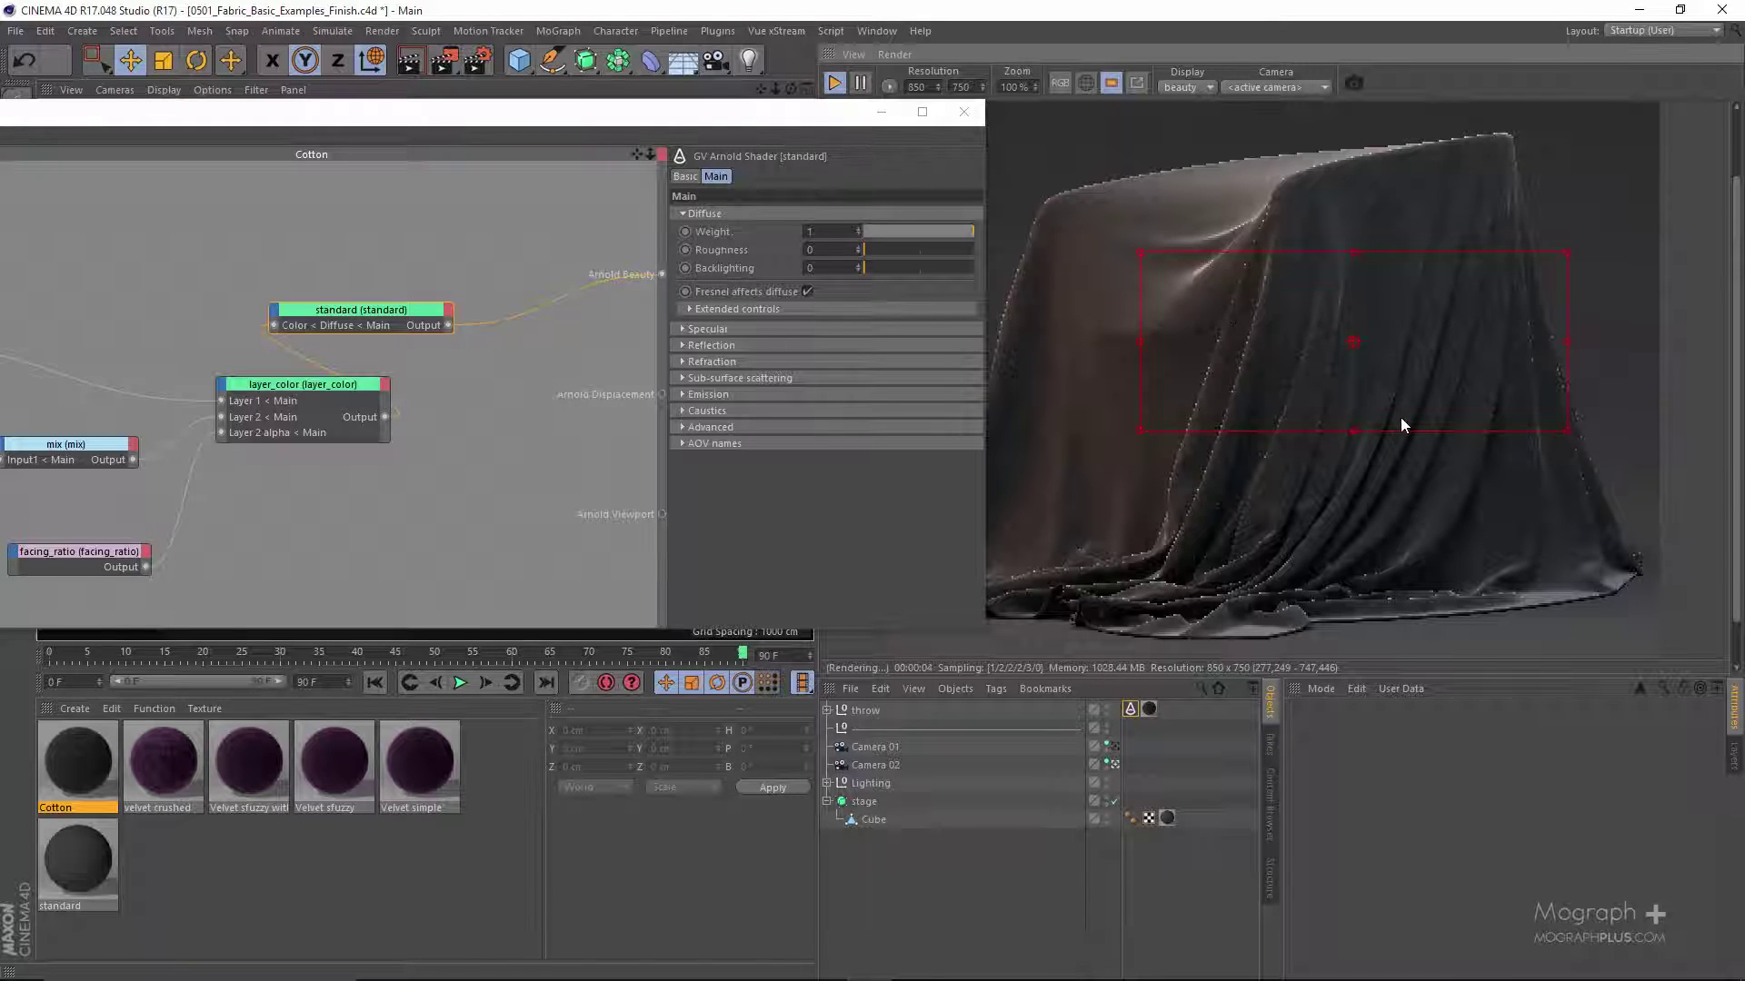
# - Examine the fabric weave and the lighter fold edges in the rendered region, both close up and from a distance
pyautogui.scroll(1, 1399, 417)
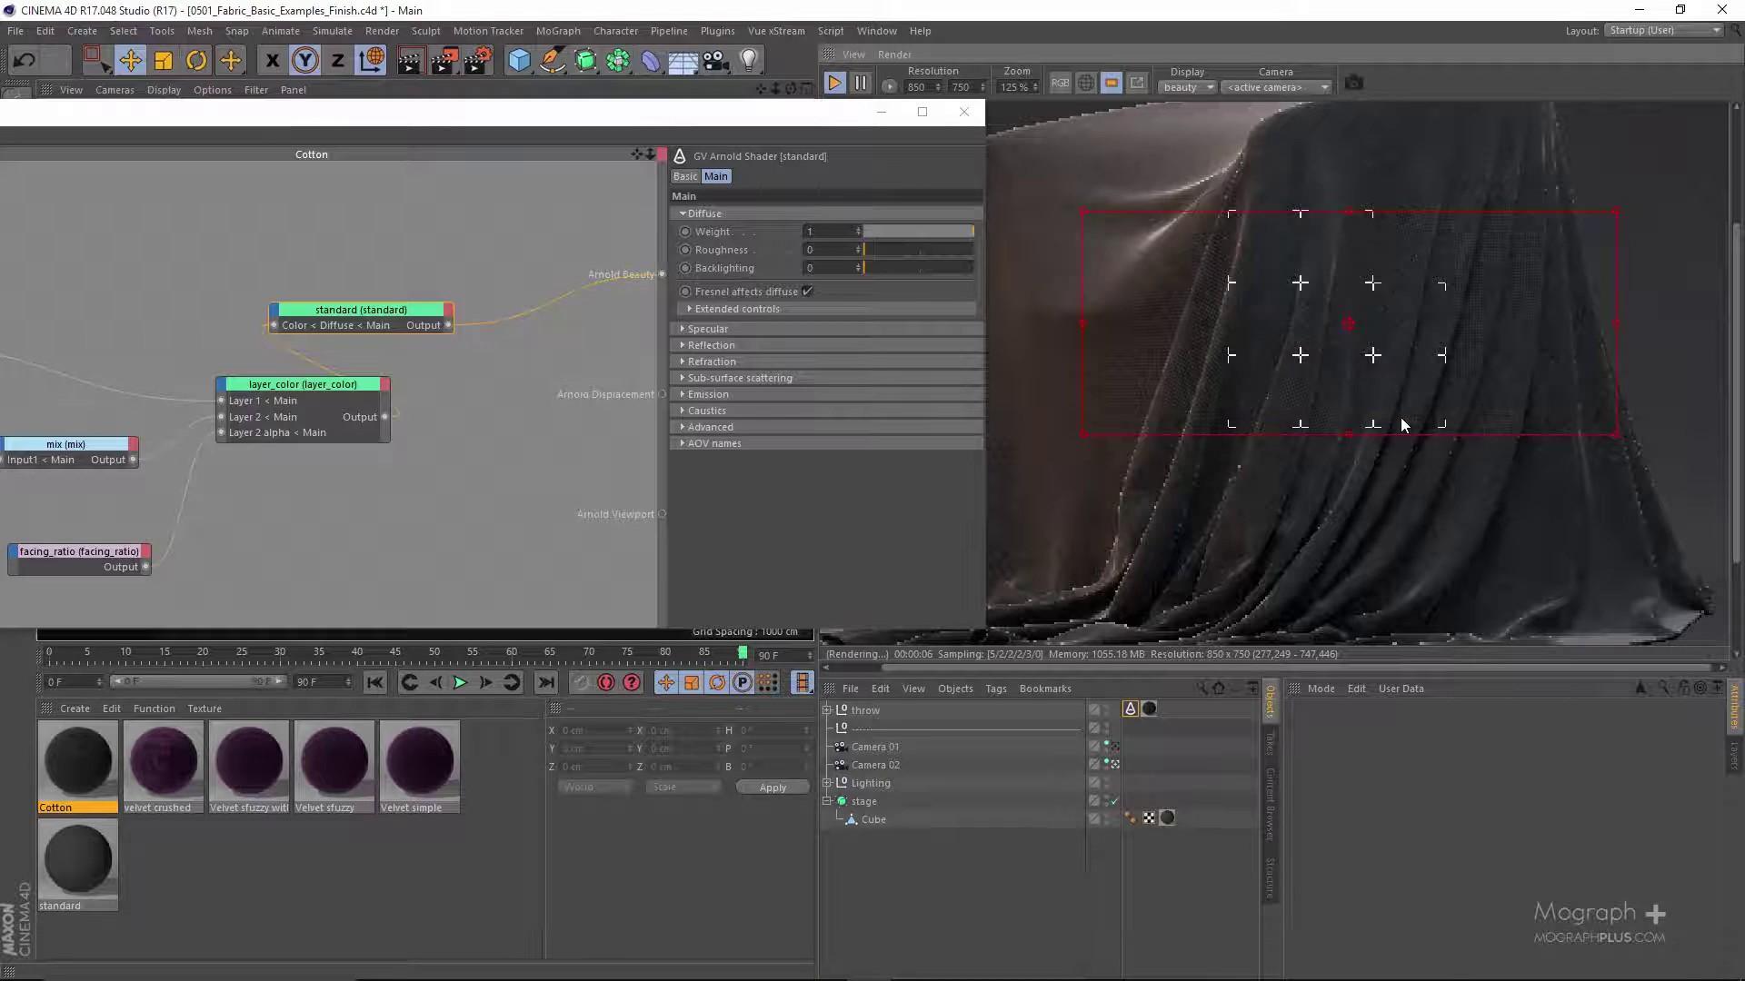
pyautogui.scroll(2, 1349, 367)
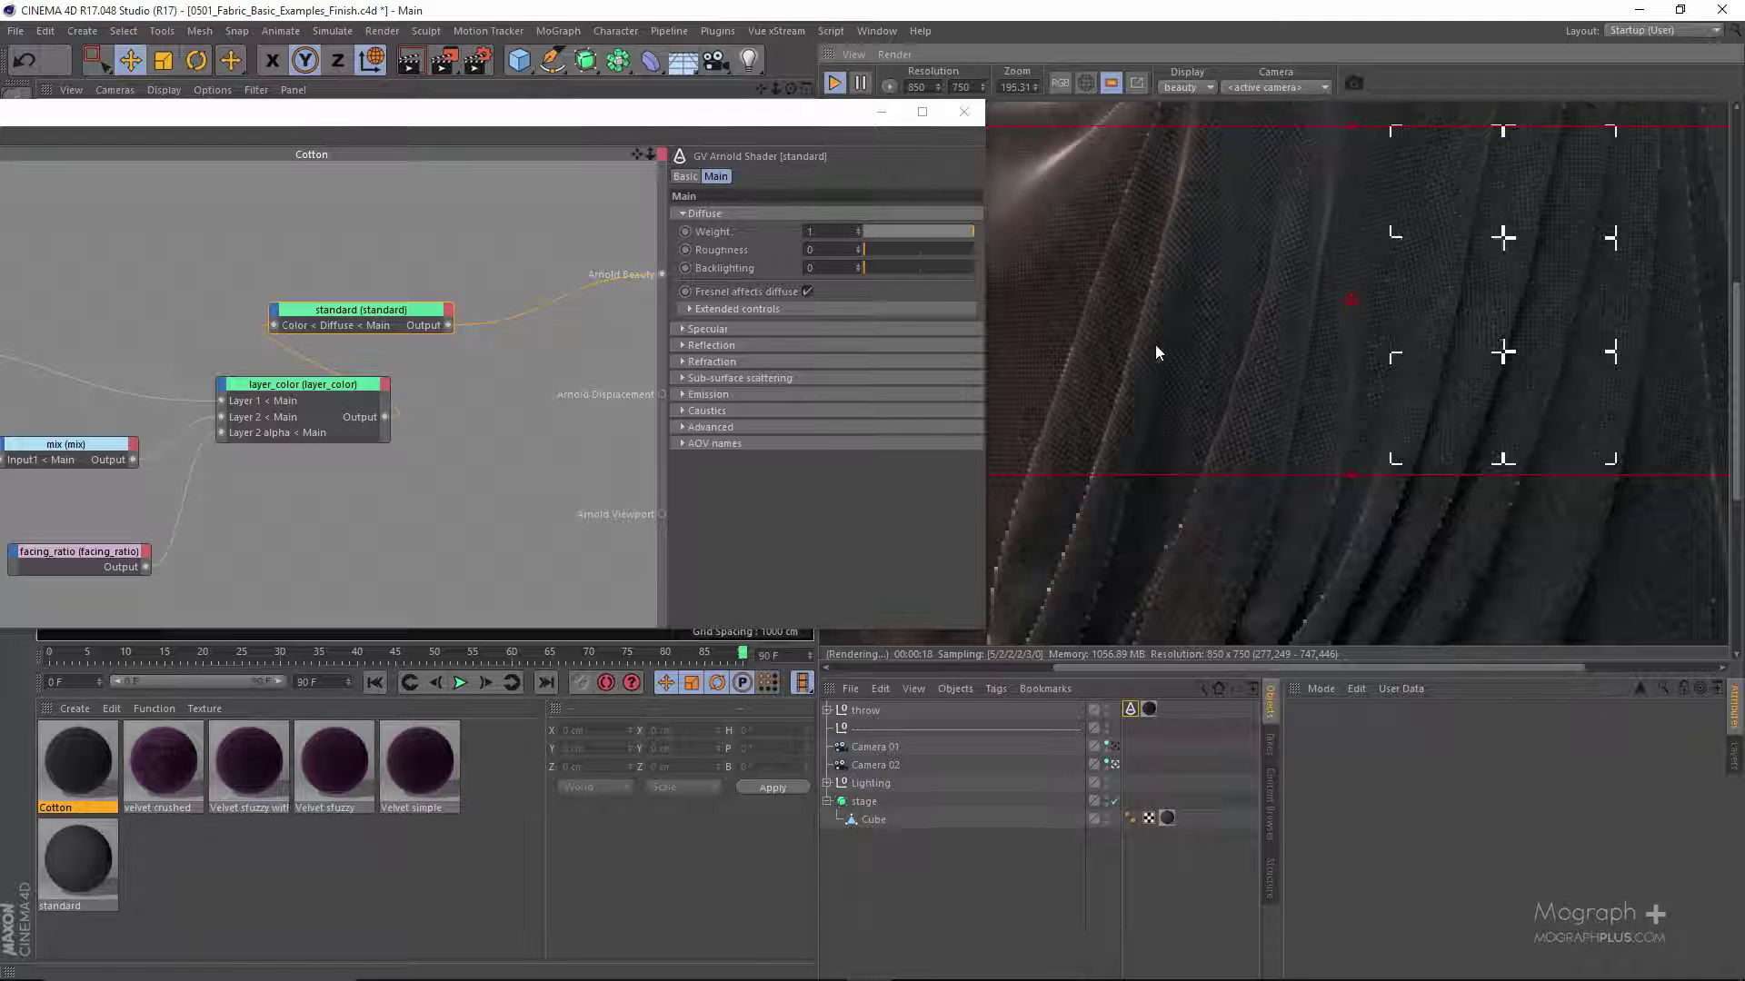
pyautogui.scroll(2, 1300, 363)
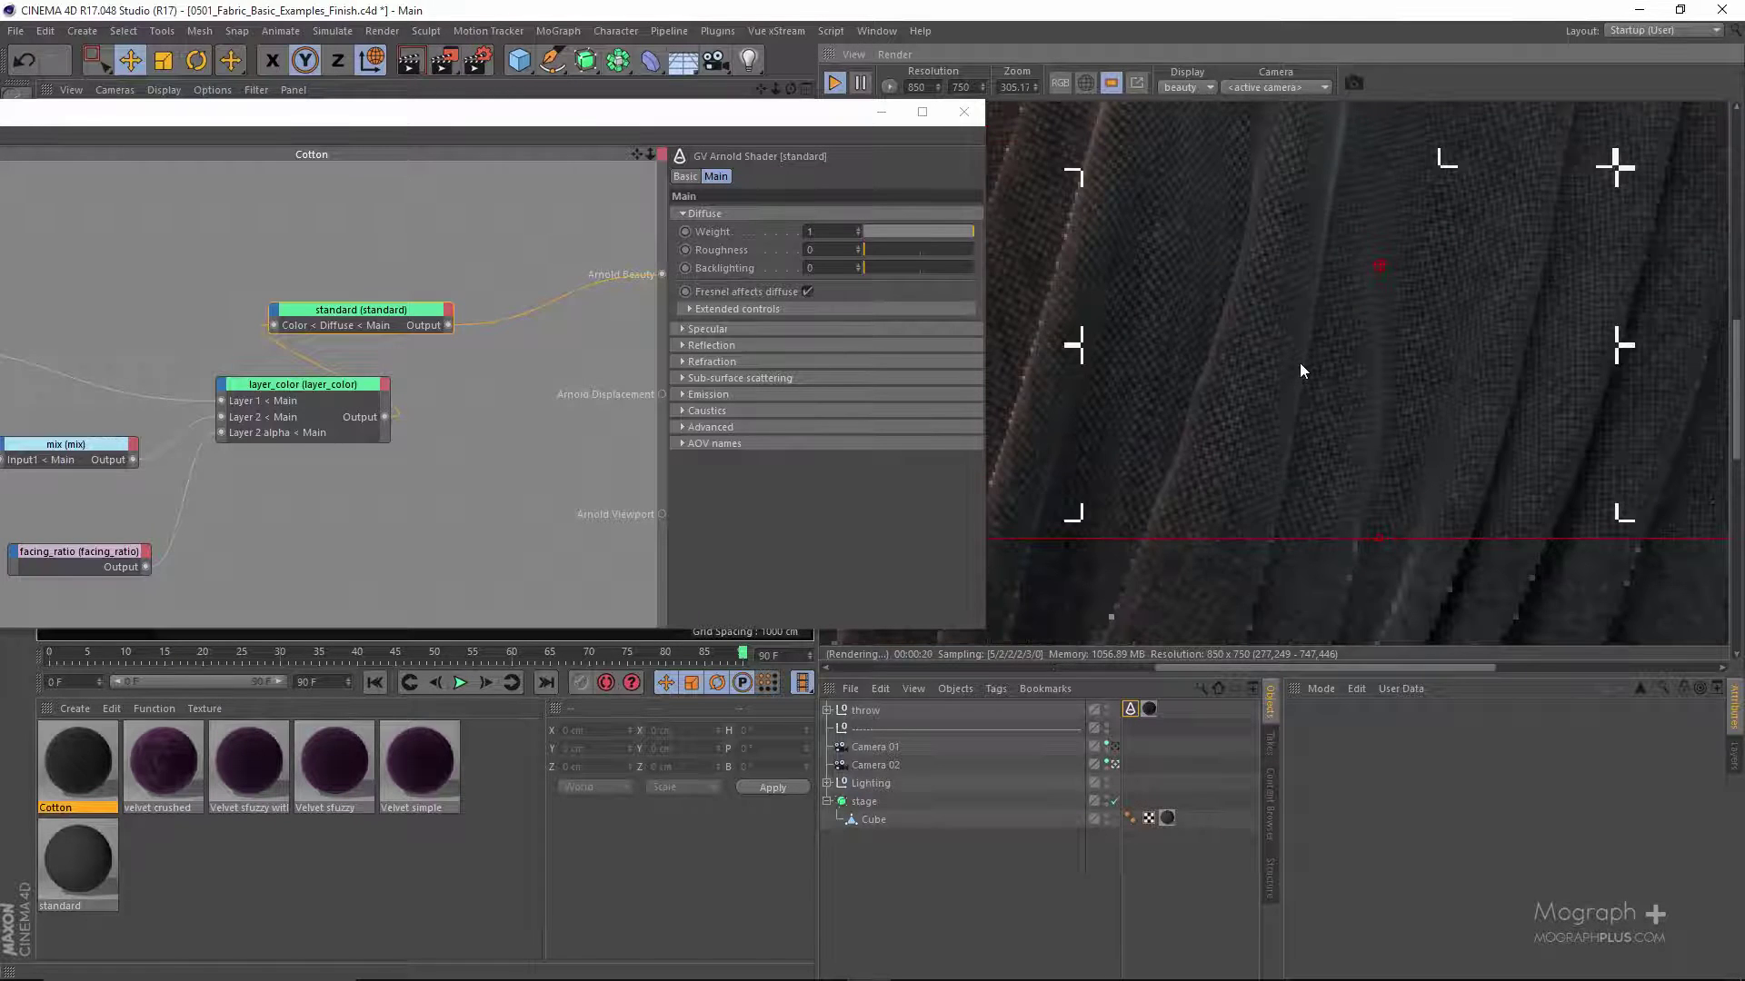
pyautogui.moveTo(1372, 358)
pyautogui.mouseDown(button='middle')
pyautogui.moveTo(1086, 365)
pyautogui.moveTo(1364, 353)
pyautogui.mouseUp(button='middle')
pyautogui.scroll(-2, 1154, 376)
pyautogui.scroll(-2, 1365, 352)
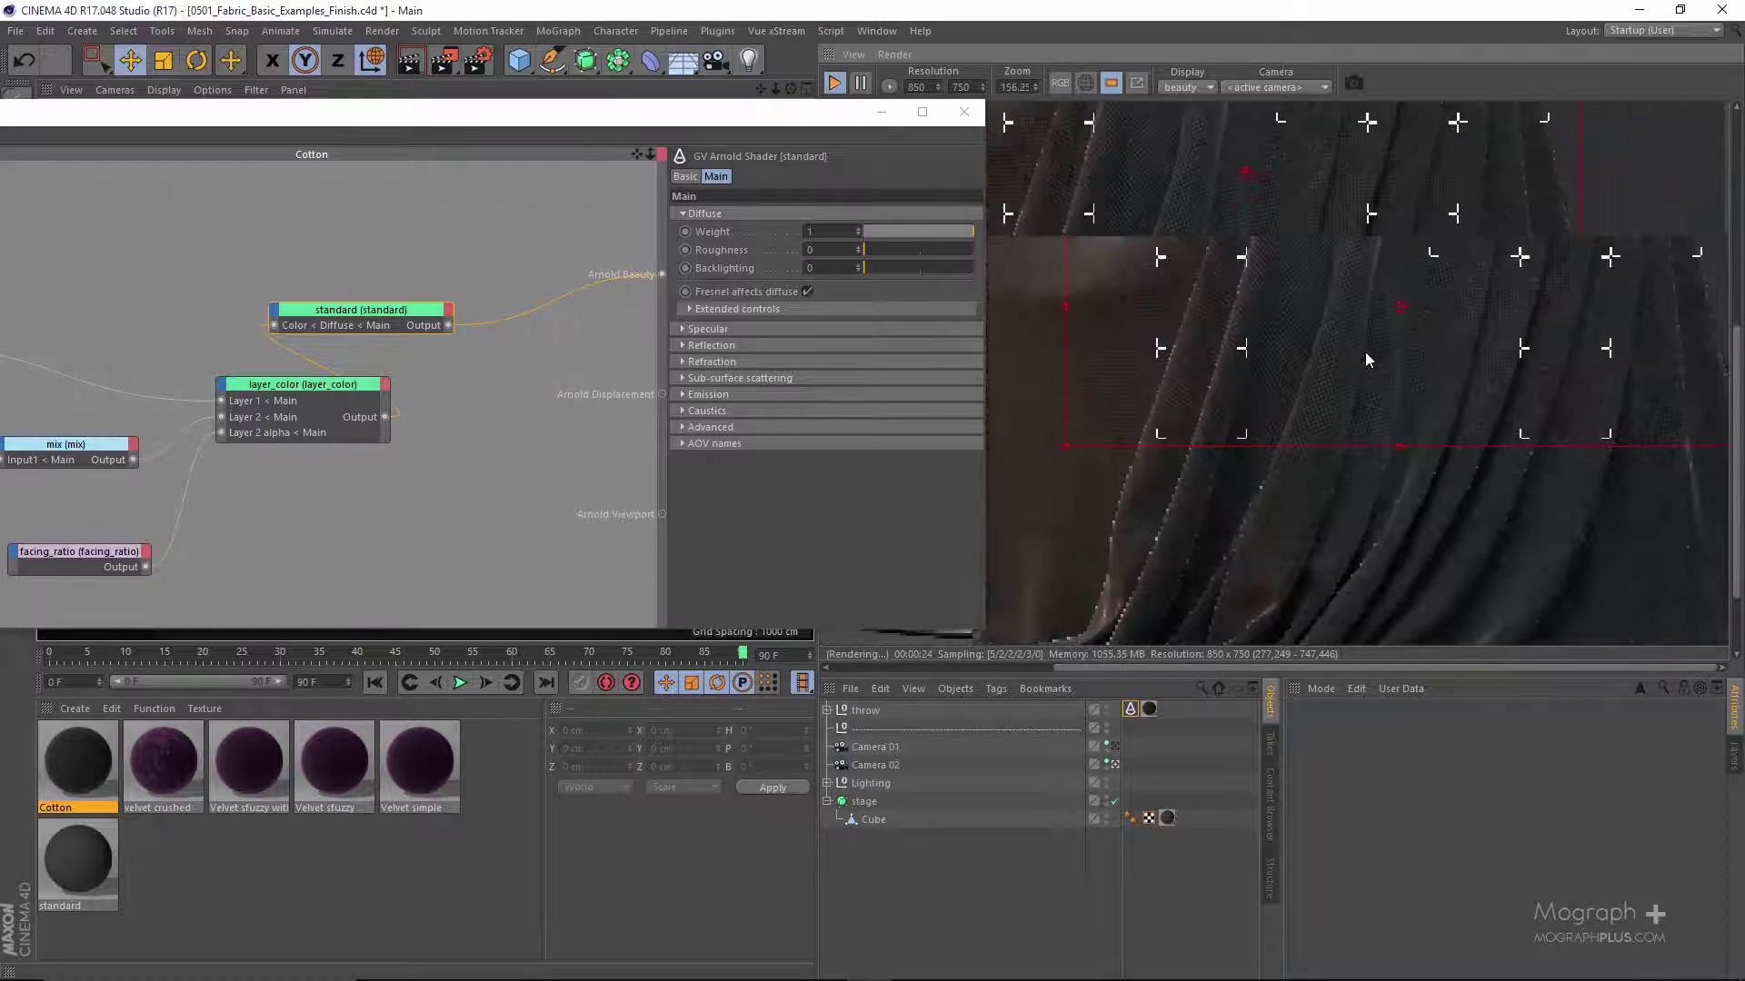
pyautogui.scroll(-1, 1355, 375)
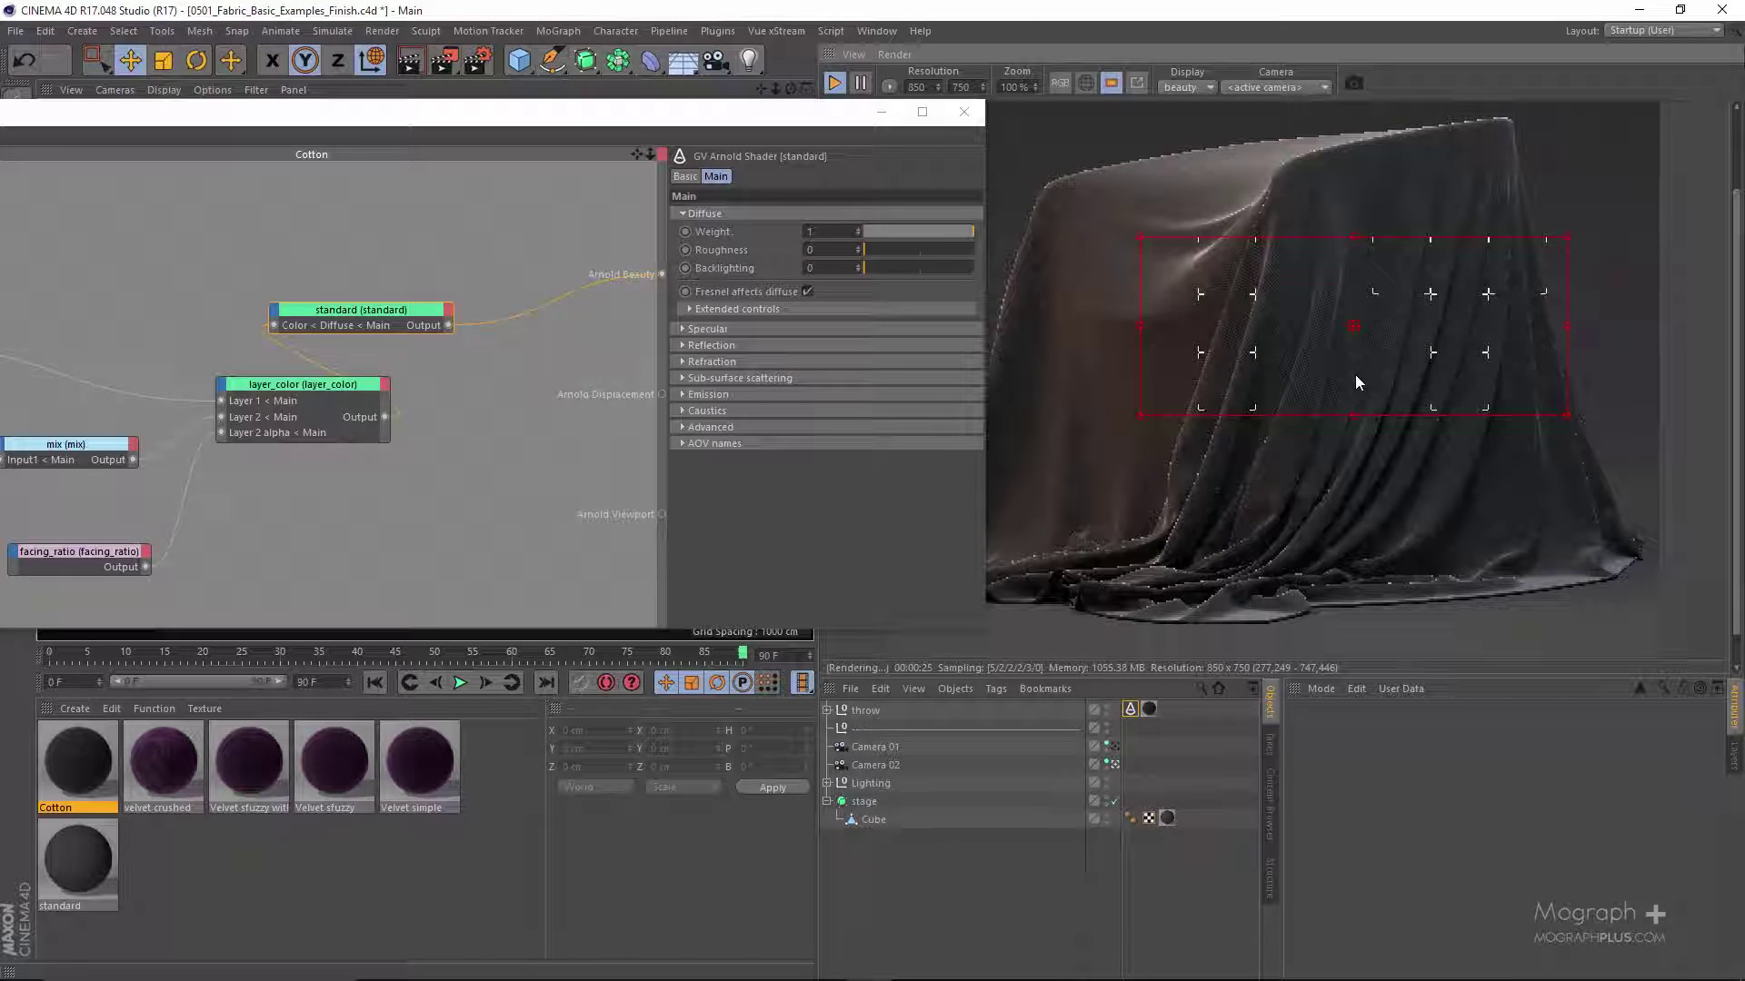
pyautogui.scroll(1, 1381, 350)
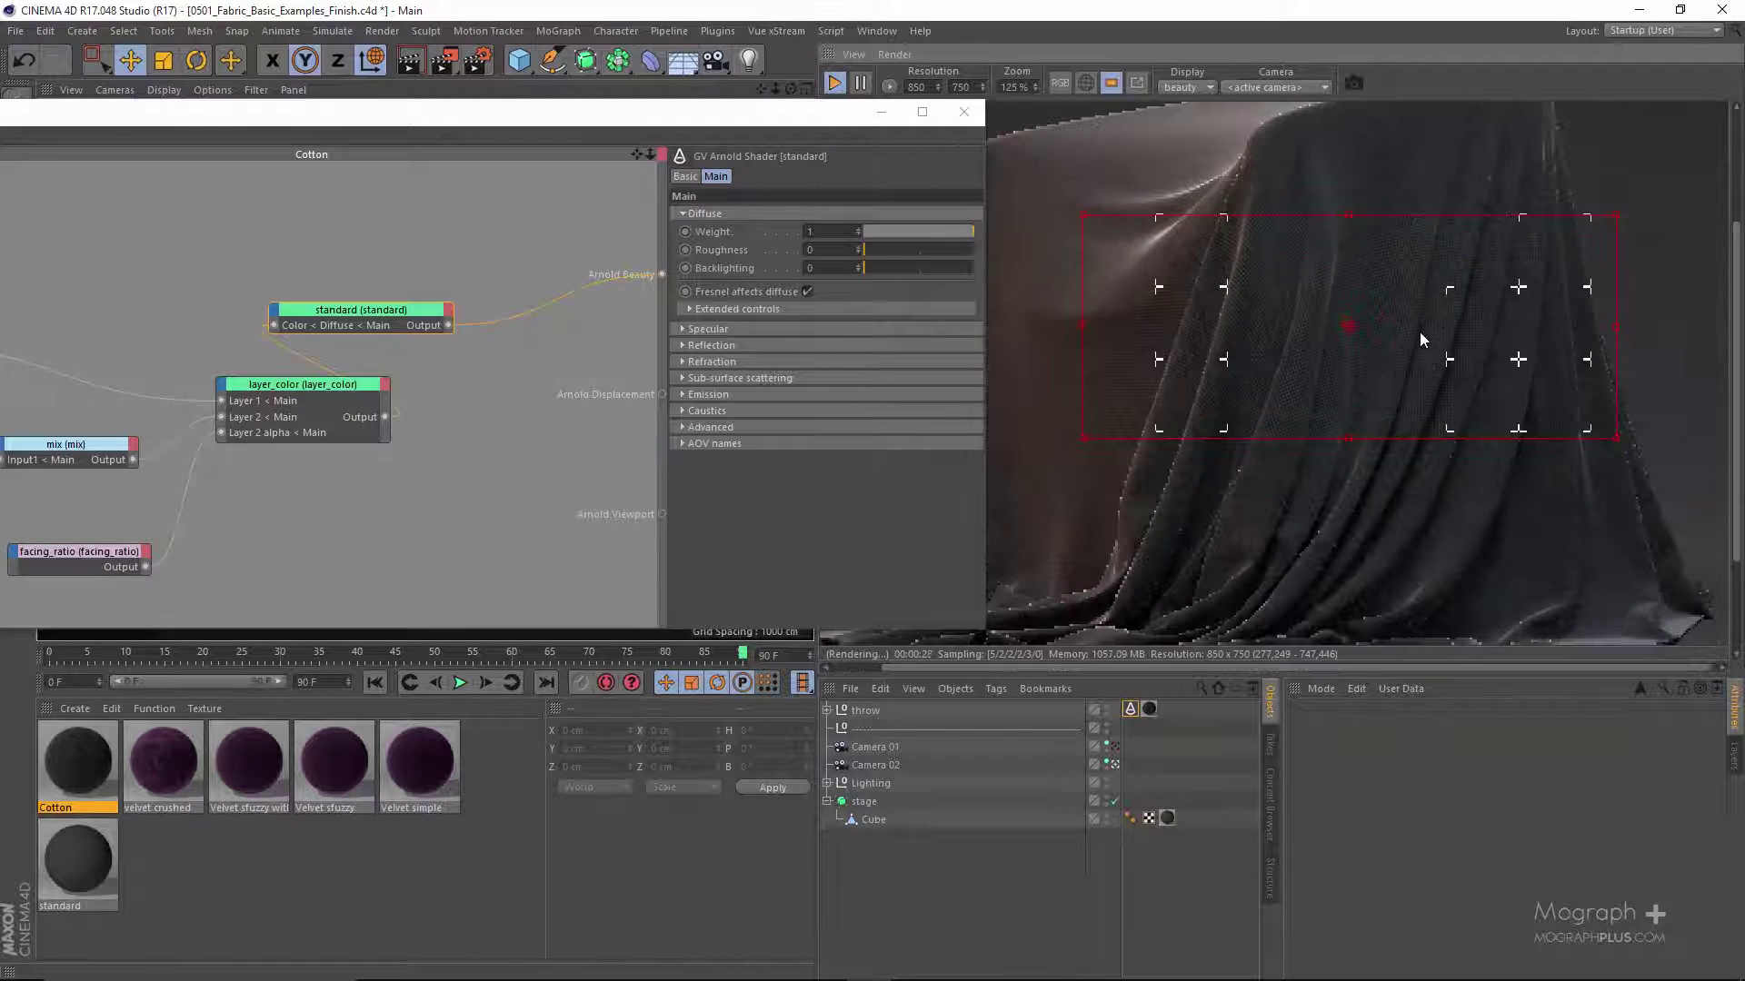
pyautogui.scroll(-1, 1267, 252)
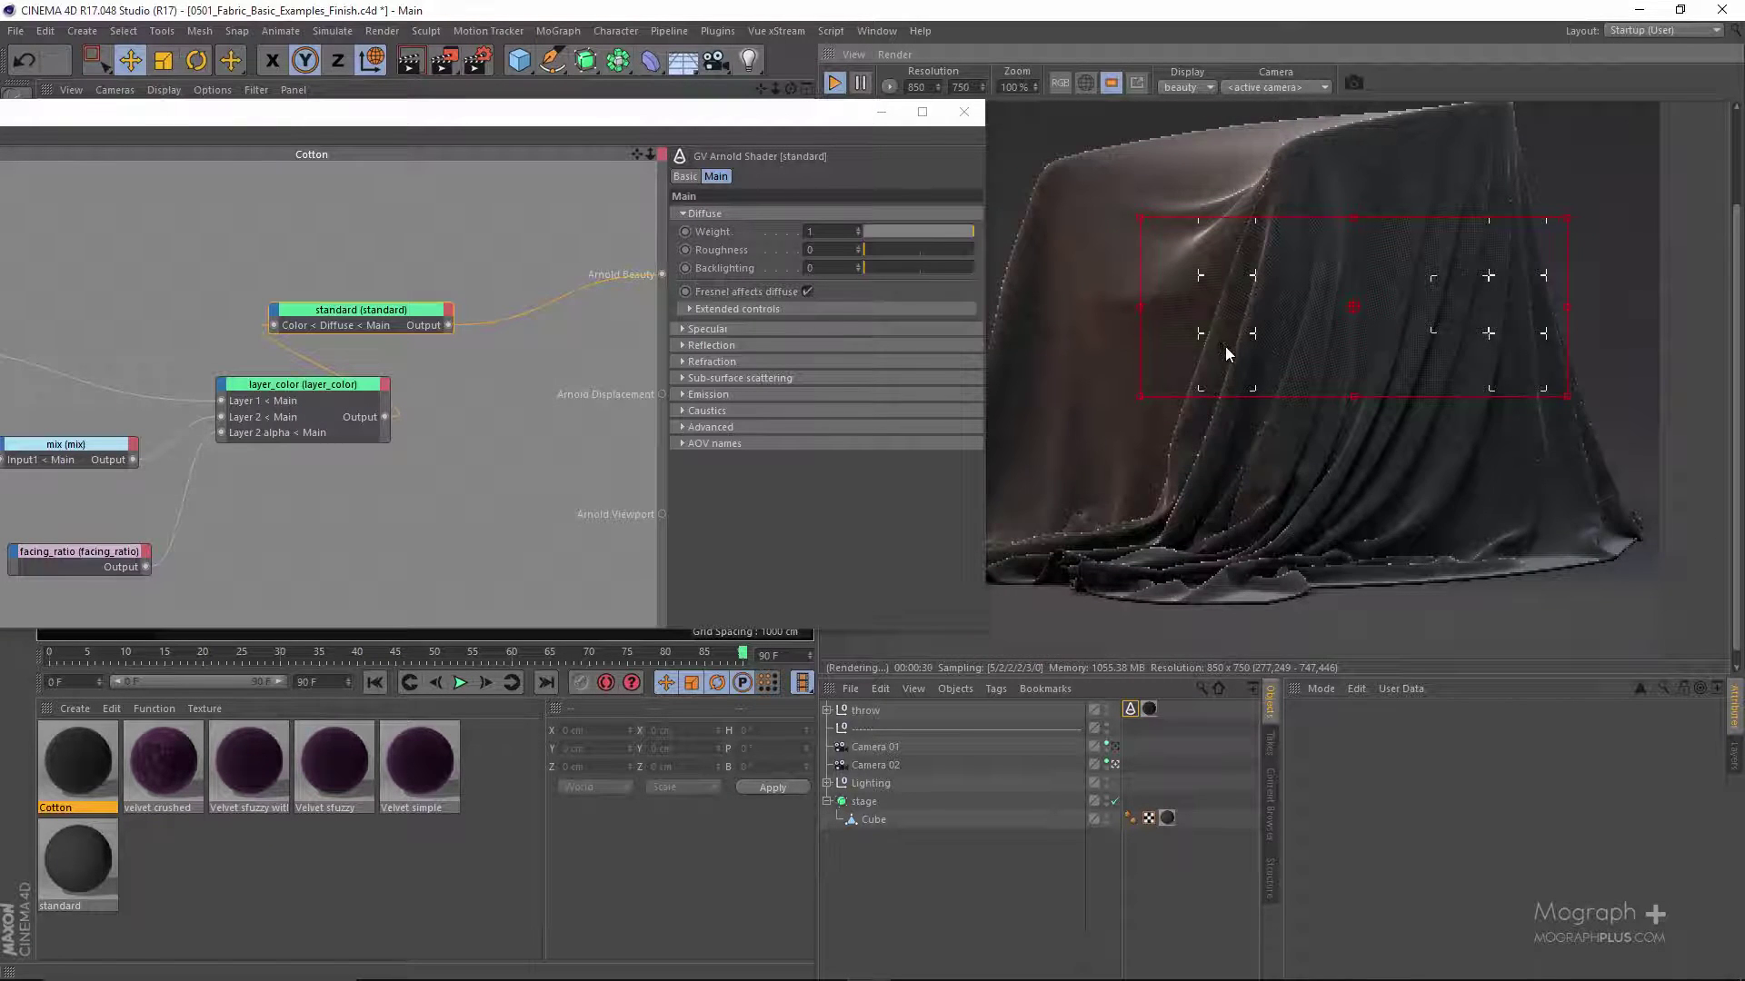
# - Turn off the render region so the live render updates the entire throw
pyautogui.scroll(2, 1226, 350)
pyautogui.click(1114, 88)
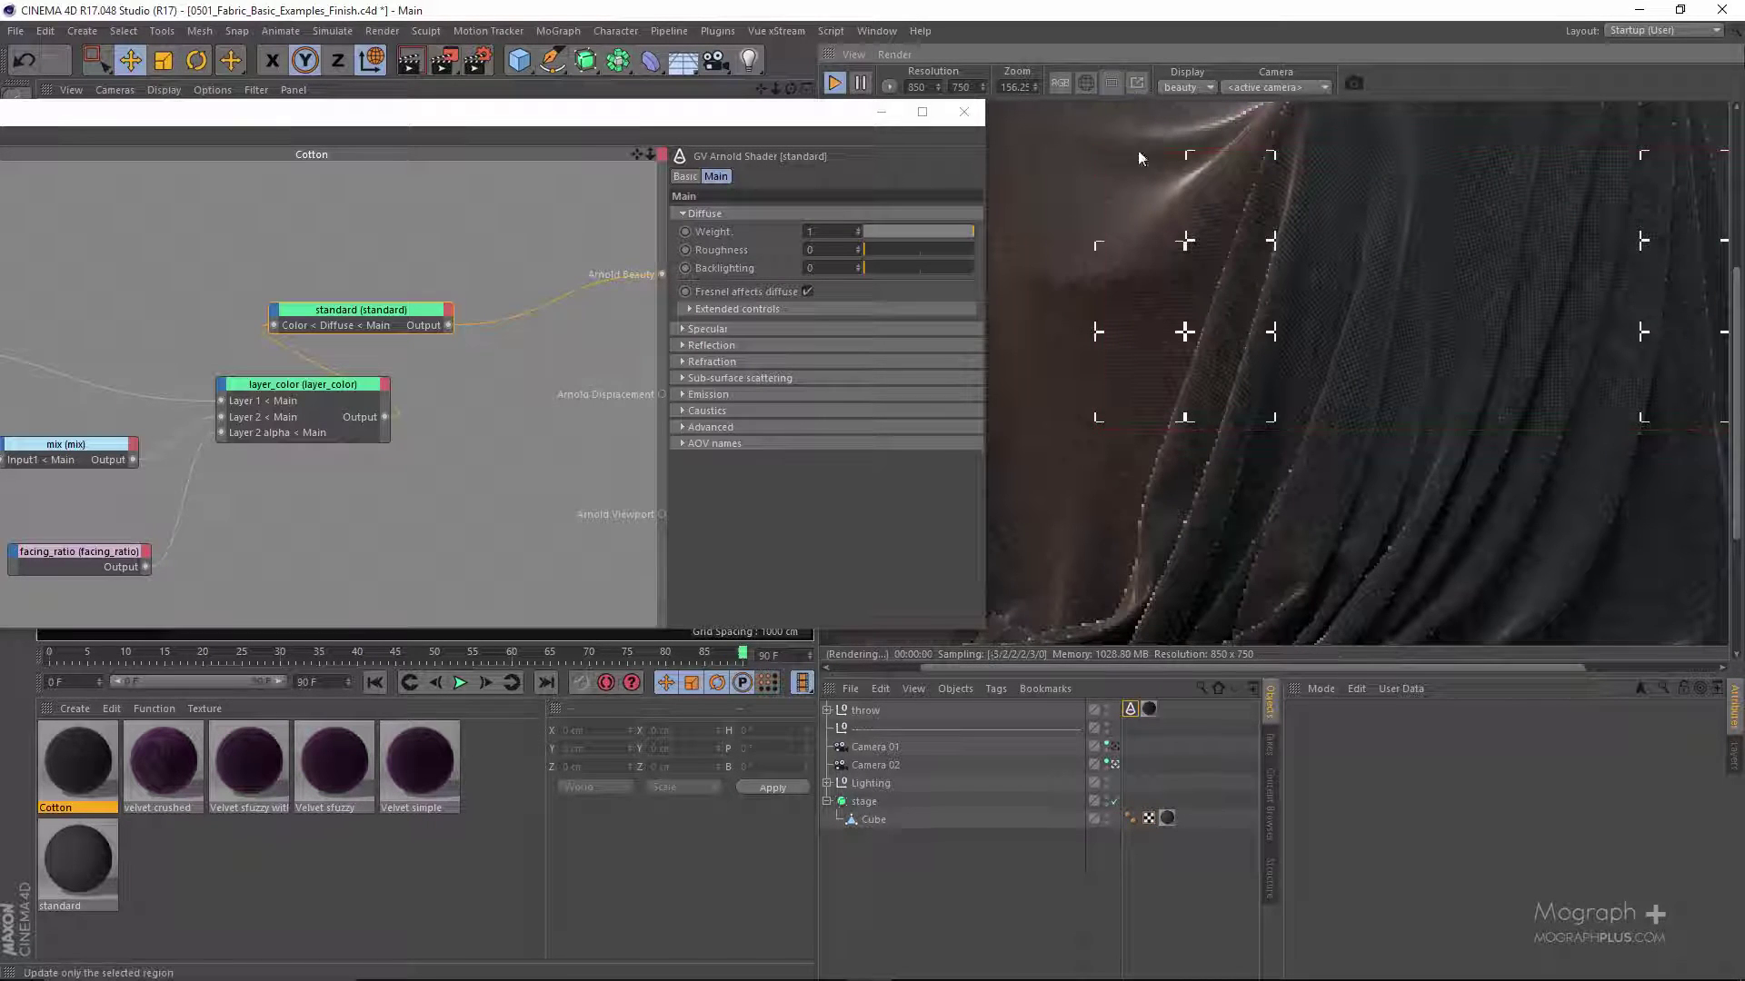
pyautogui.scroll(-2, 1208, 331)
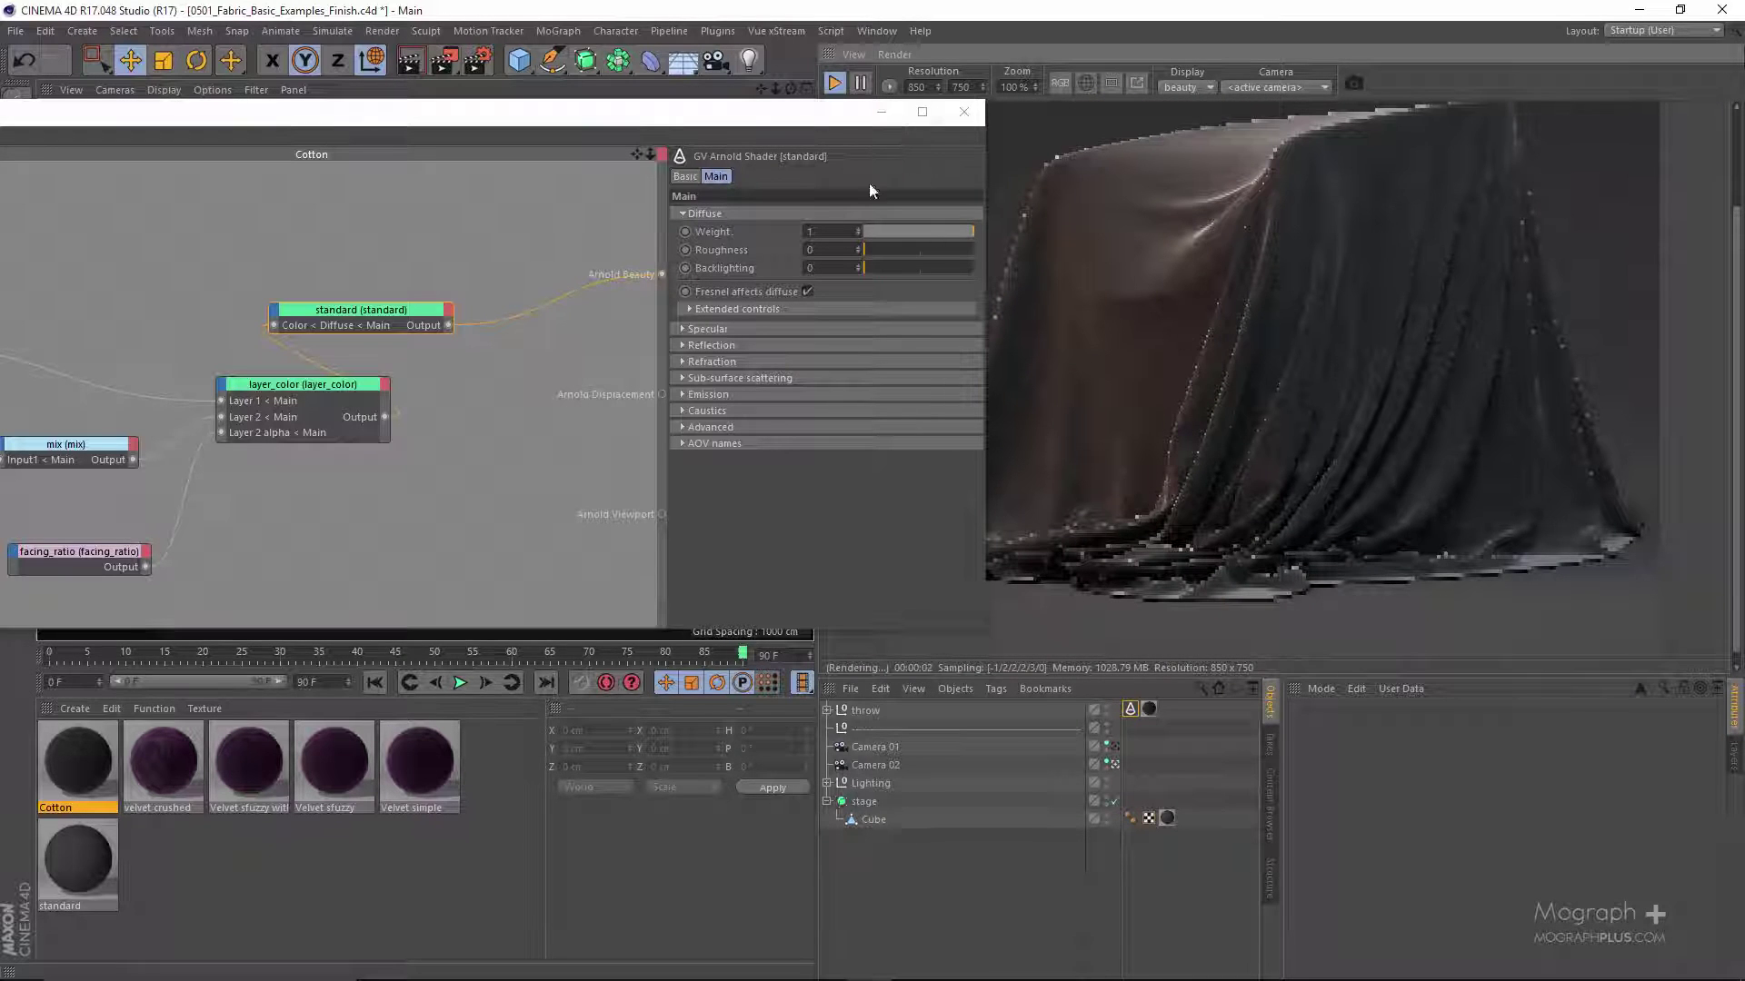
# - Inspect the fabric weave and lighter edges along the throw's lower folds and hem in the full live render
pyautogui.moveTo(801, 123); pyautogui.dragTo(685, 116)
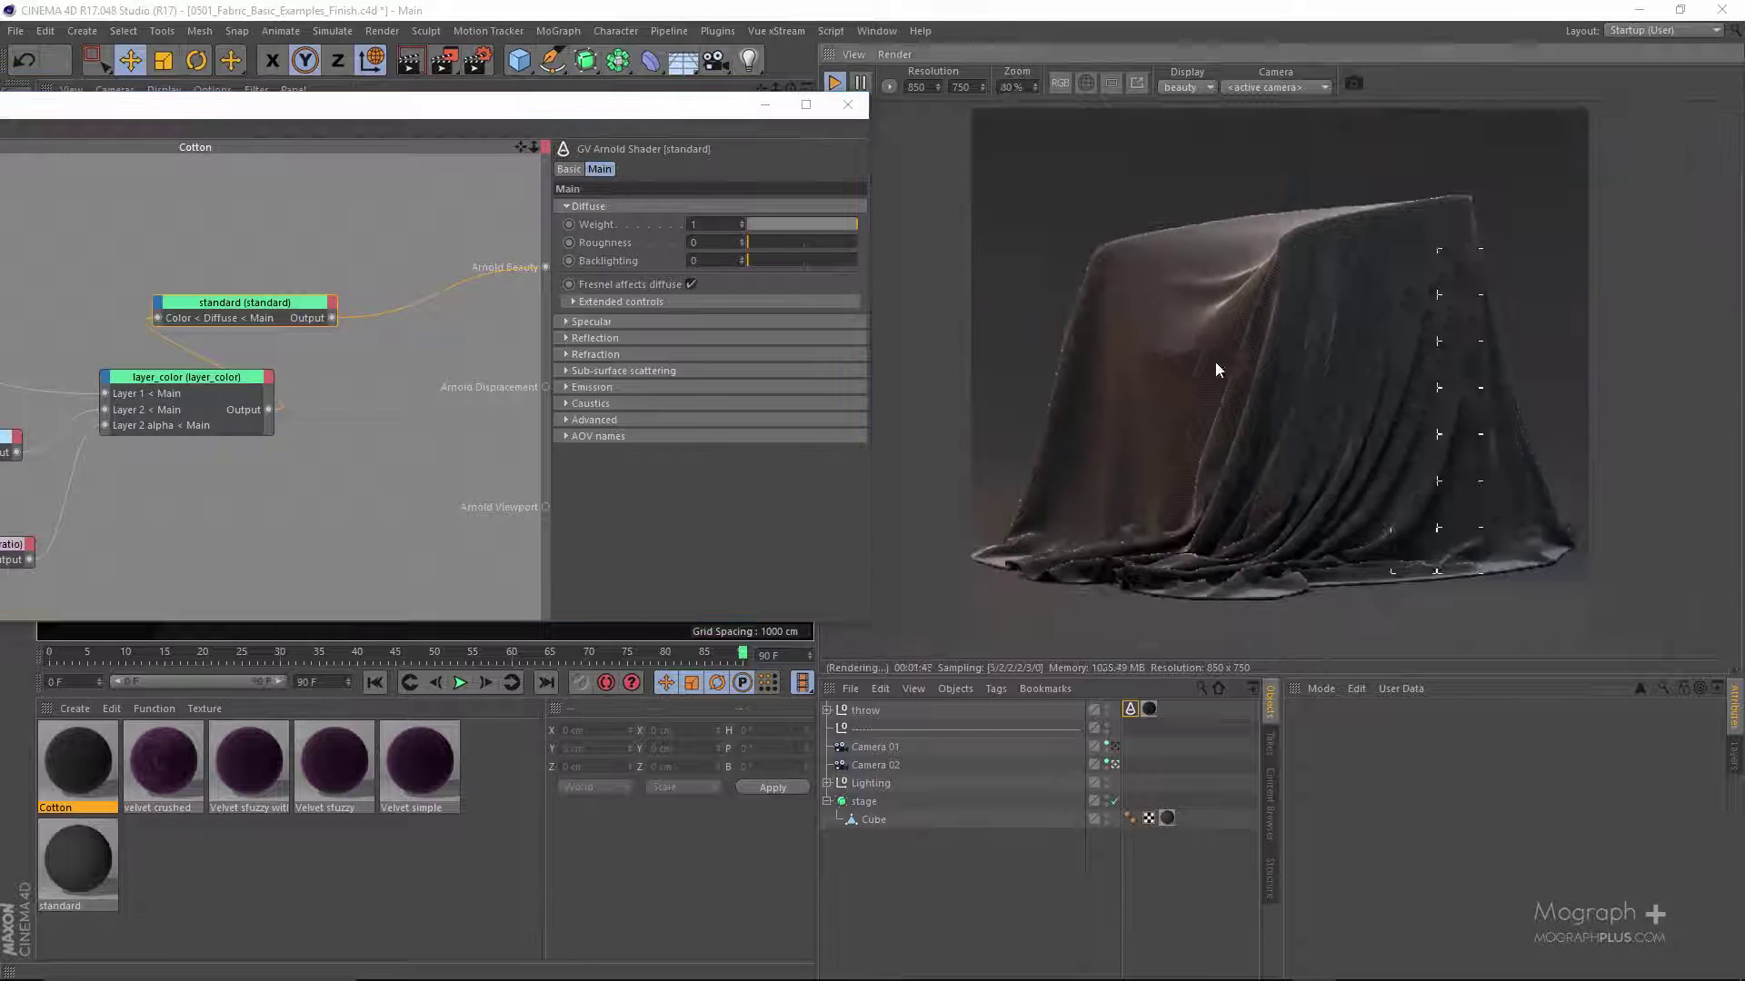
pyautogui.scroll(2, 1228, 358)
pyautogui.moveTo(1350, 432); pyautogui.dragTo(1254, 255, button='middle')
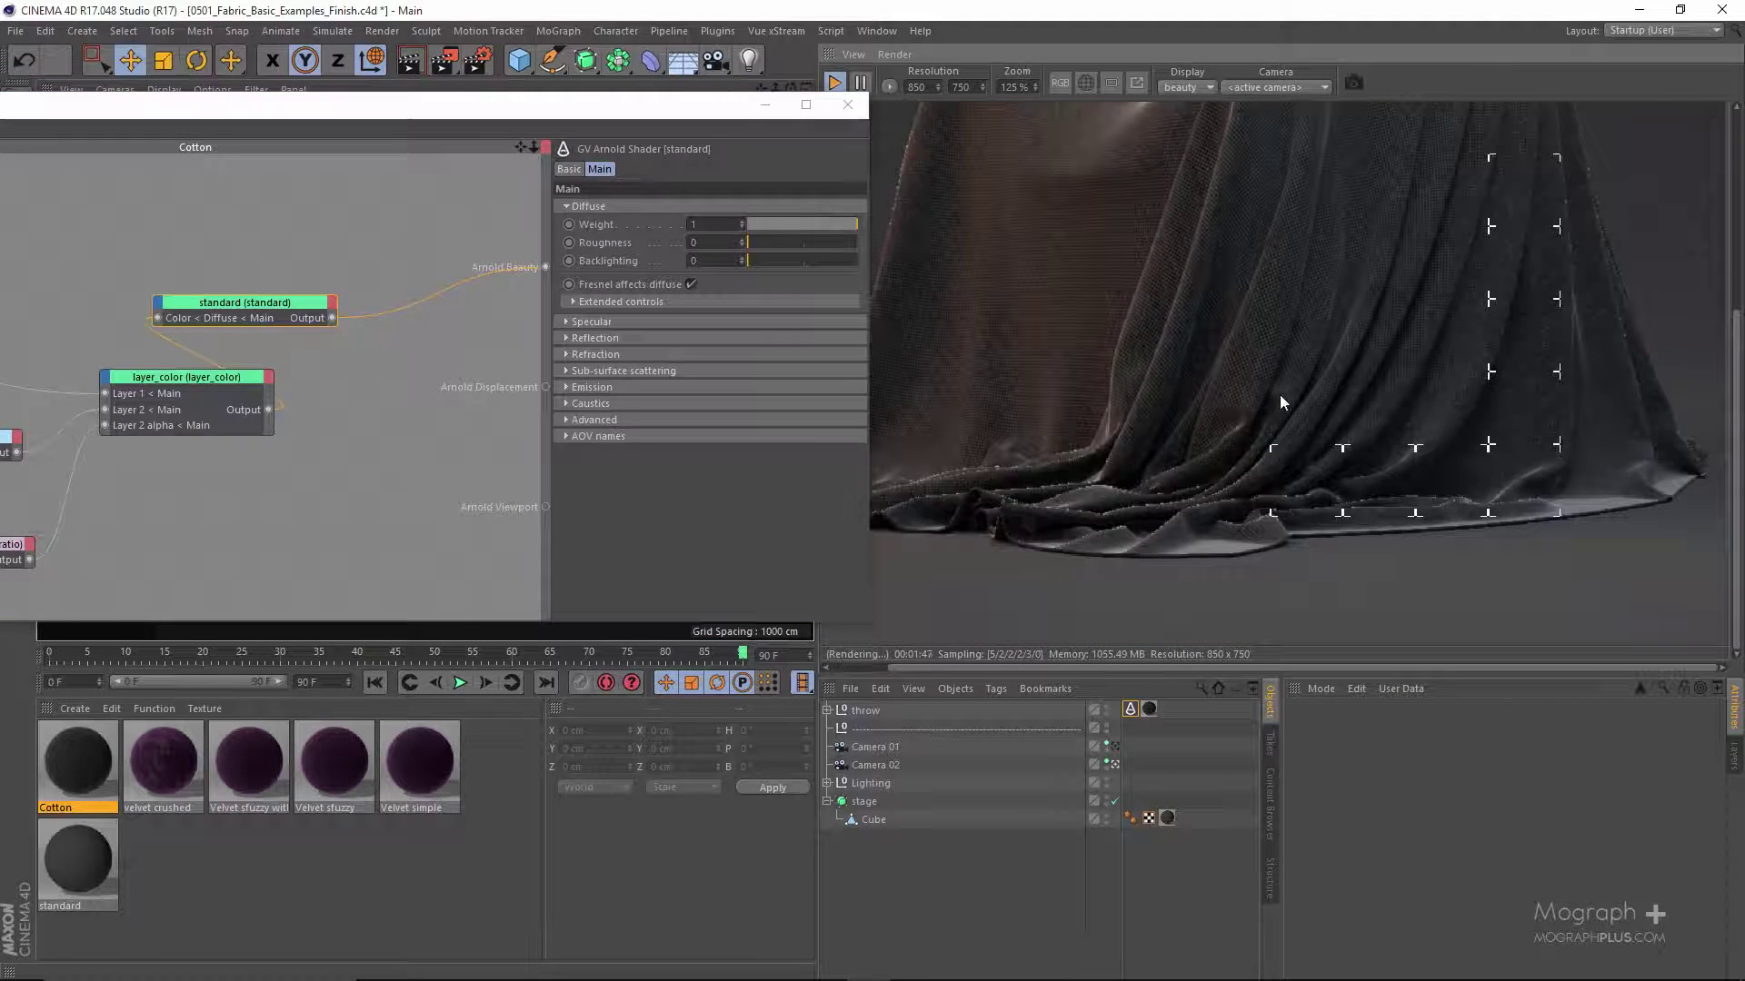
pyautogui.scroll(2, 1216, 566)
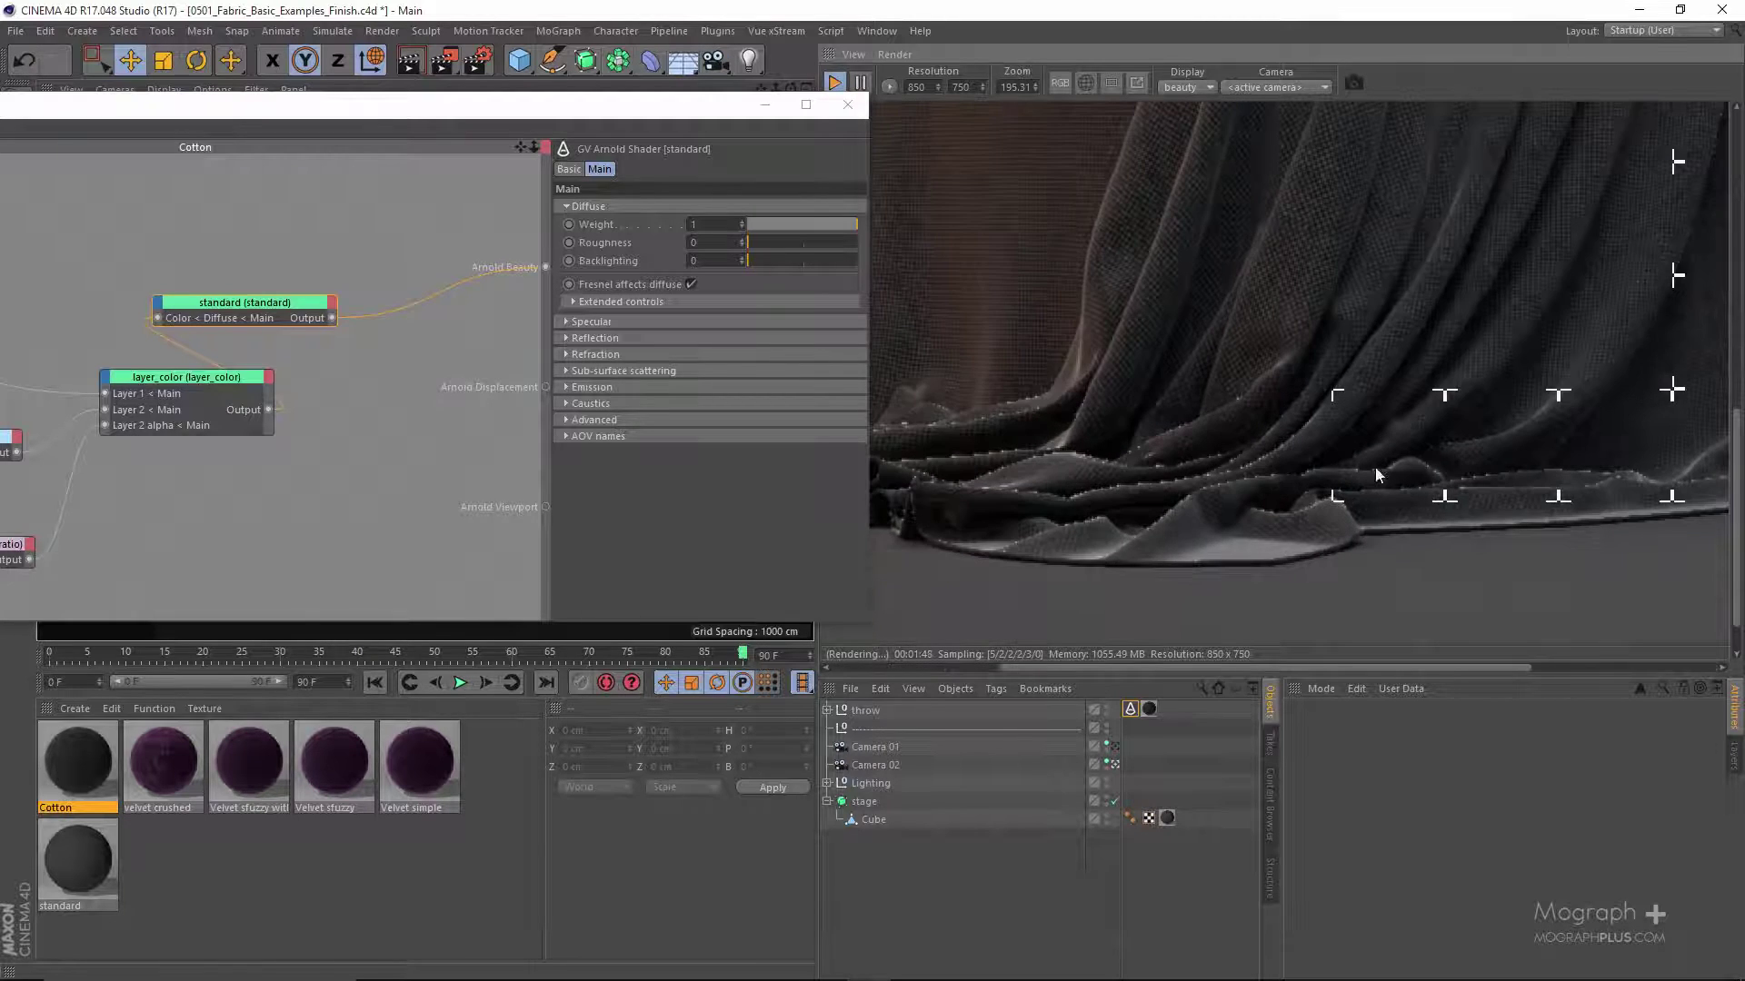
pyautogui.moveTo(1375, 473); pyautogui.dragTo(1019, 523, button='middle')
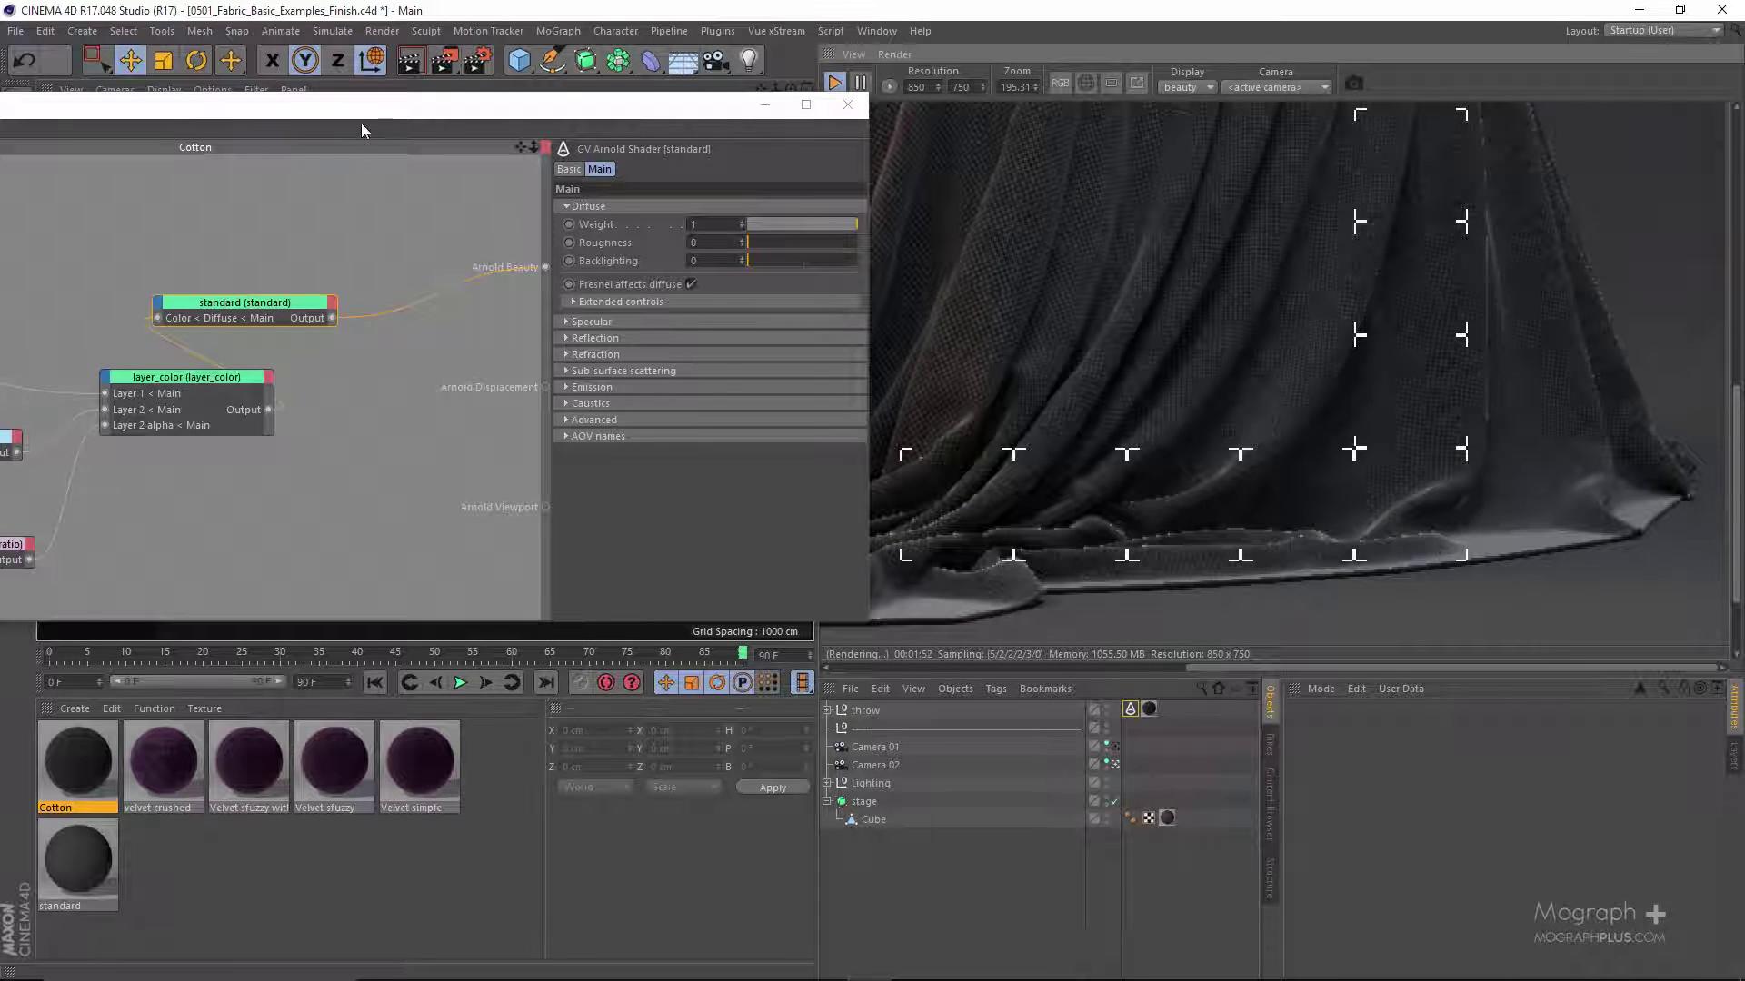
# - Preview the mix node by itself by connecting its output to Arnold Beauty in the Cotton shader network
pyautogui.moveTo(476, 115); pyautogui.dragTo(734, 55)
pyautogui.moveTo(426, 405); pyautogui.dragTo(612, 325, button='middle')
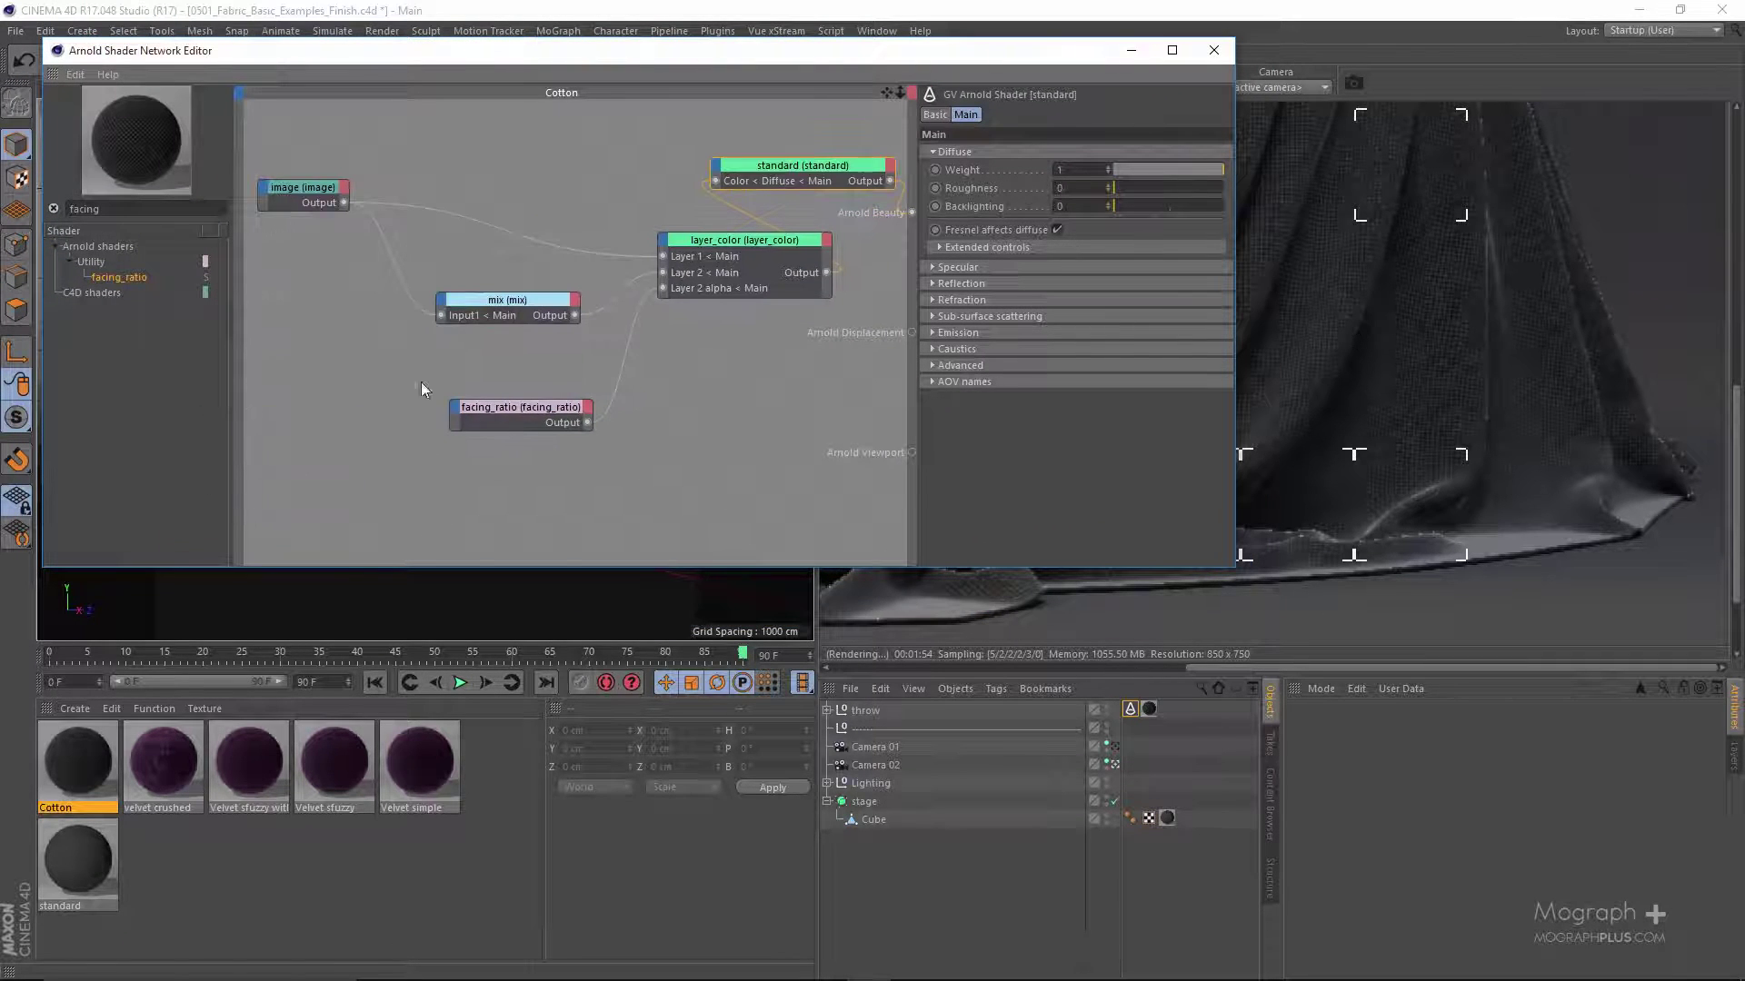
pyautogui.click(505, 303)
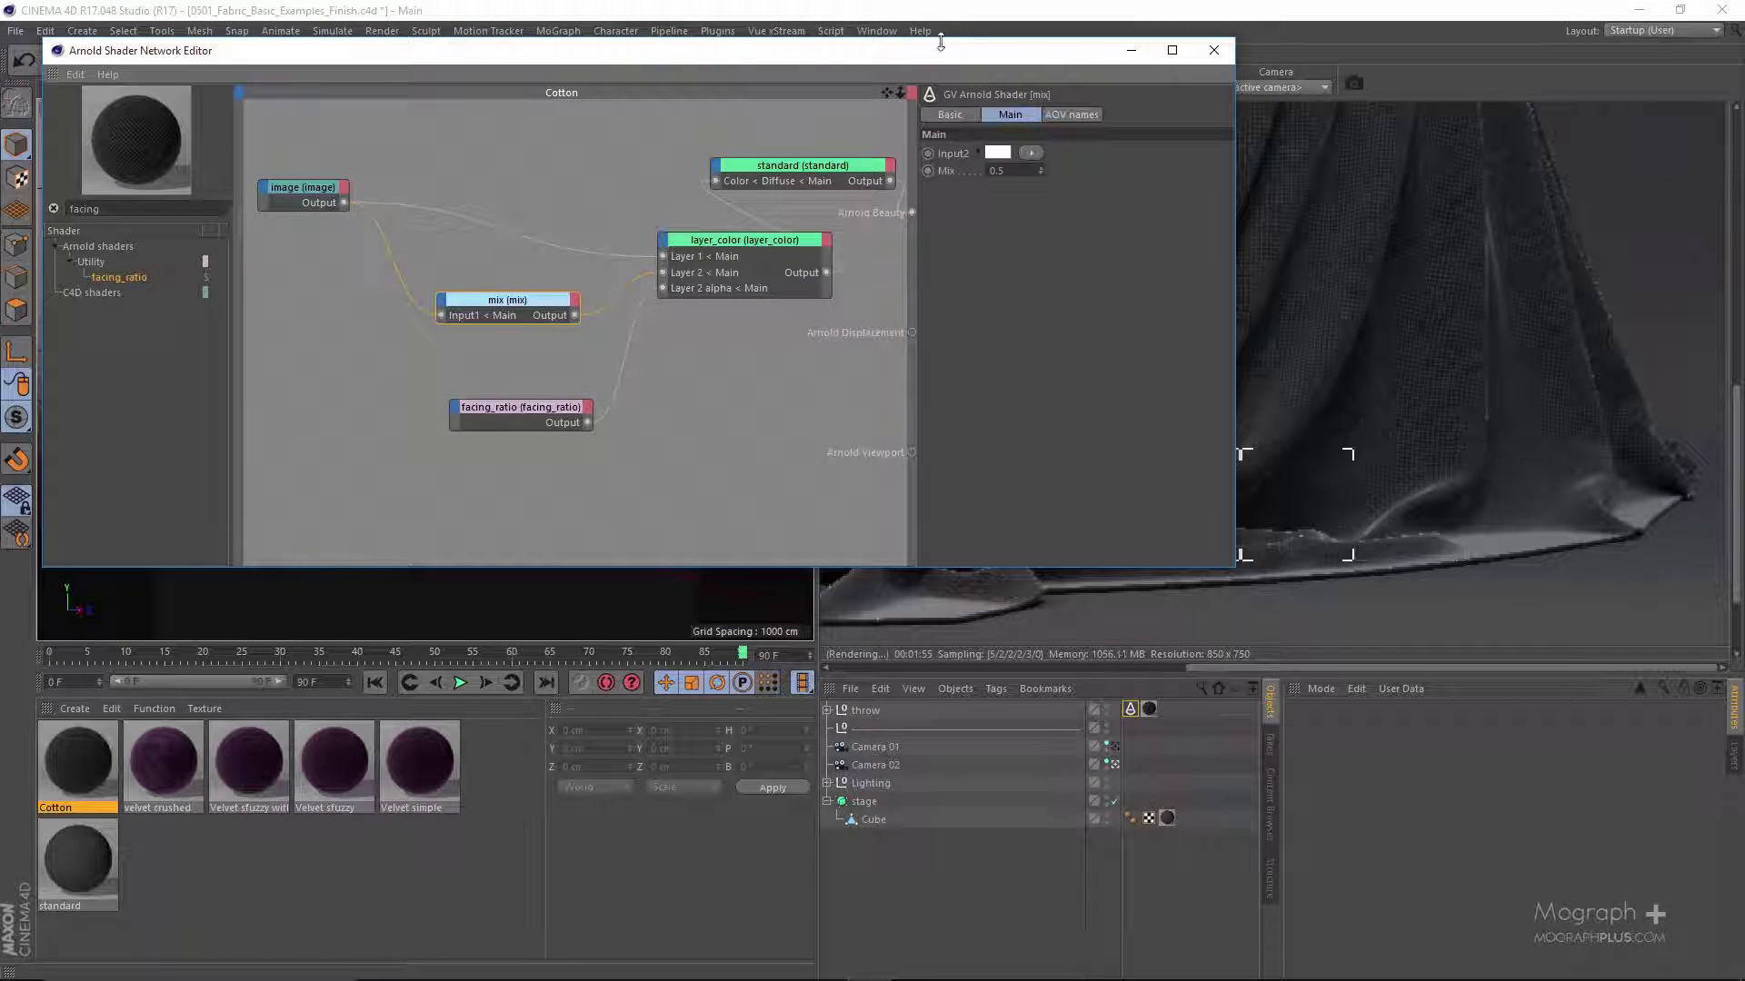
pyautogui.moveTo(920, 57); pyautogui.dragTo(814, 103)
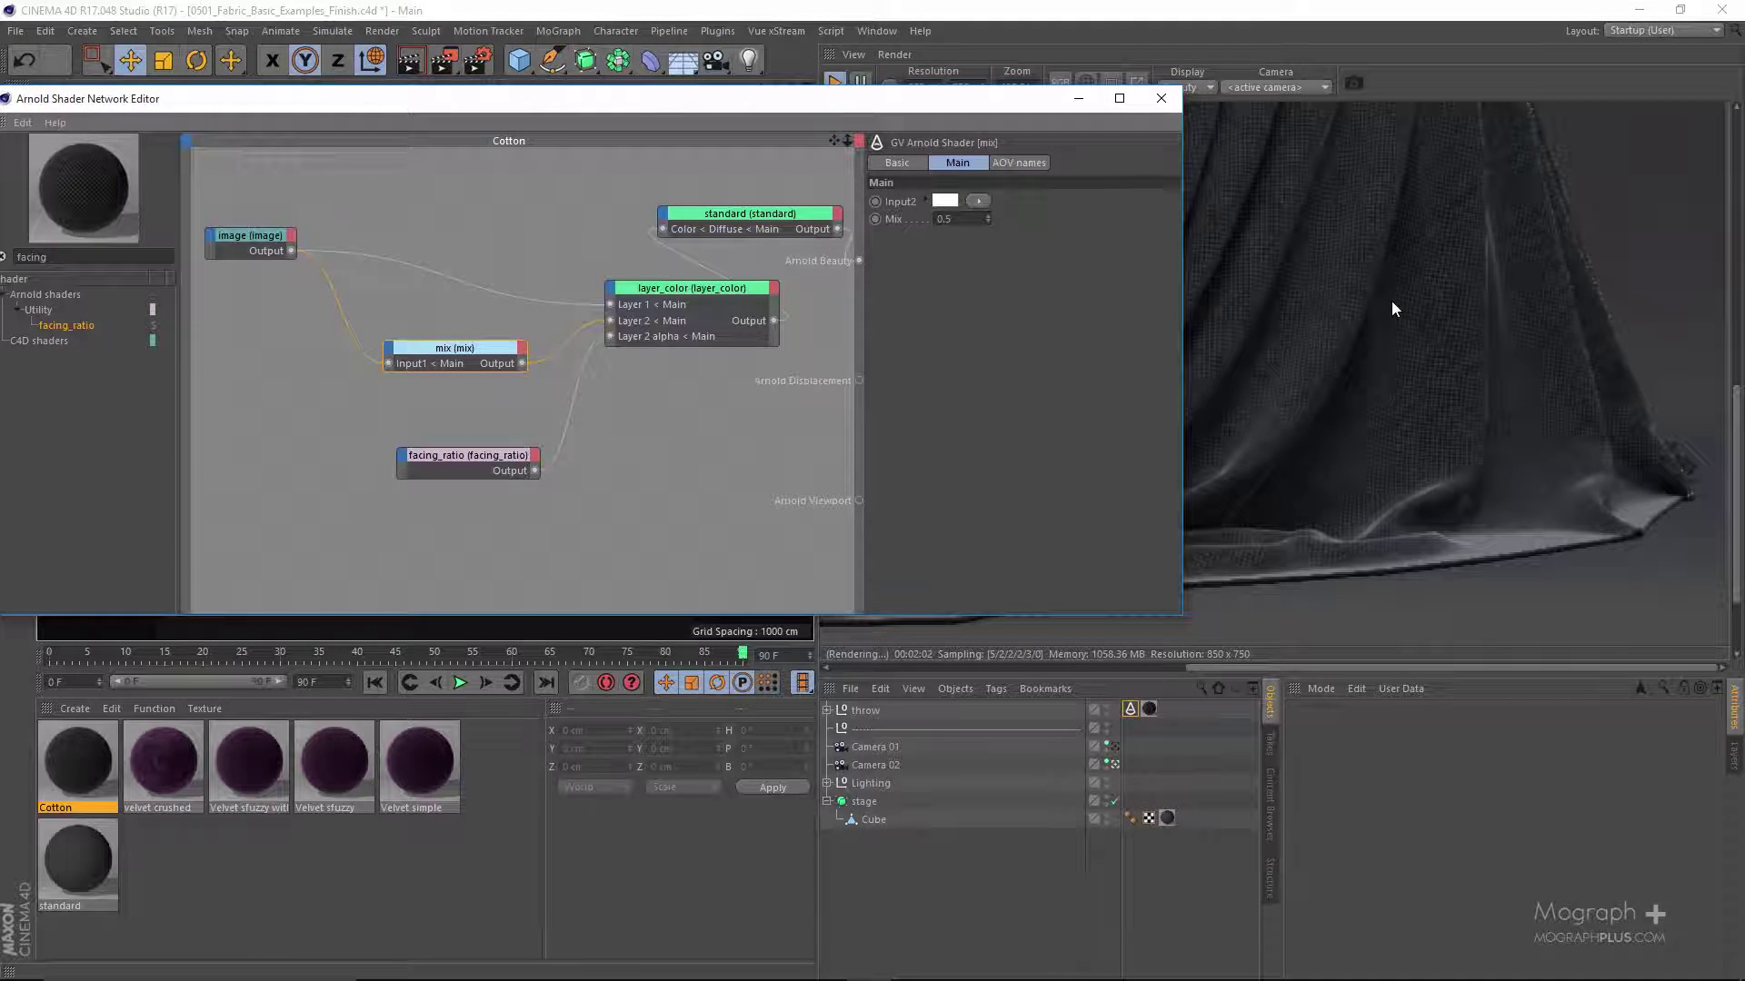
pyautogui.click(1408, 323)
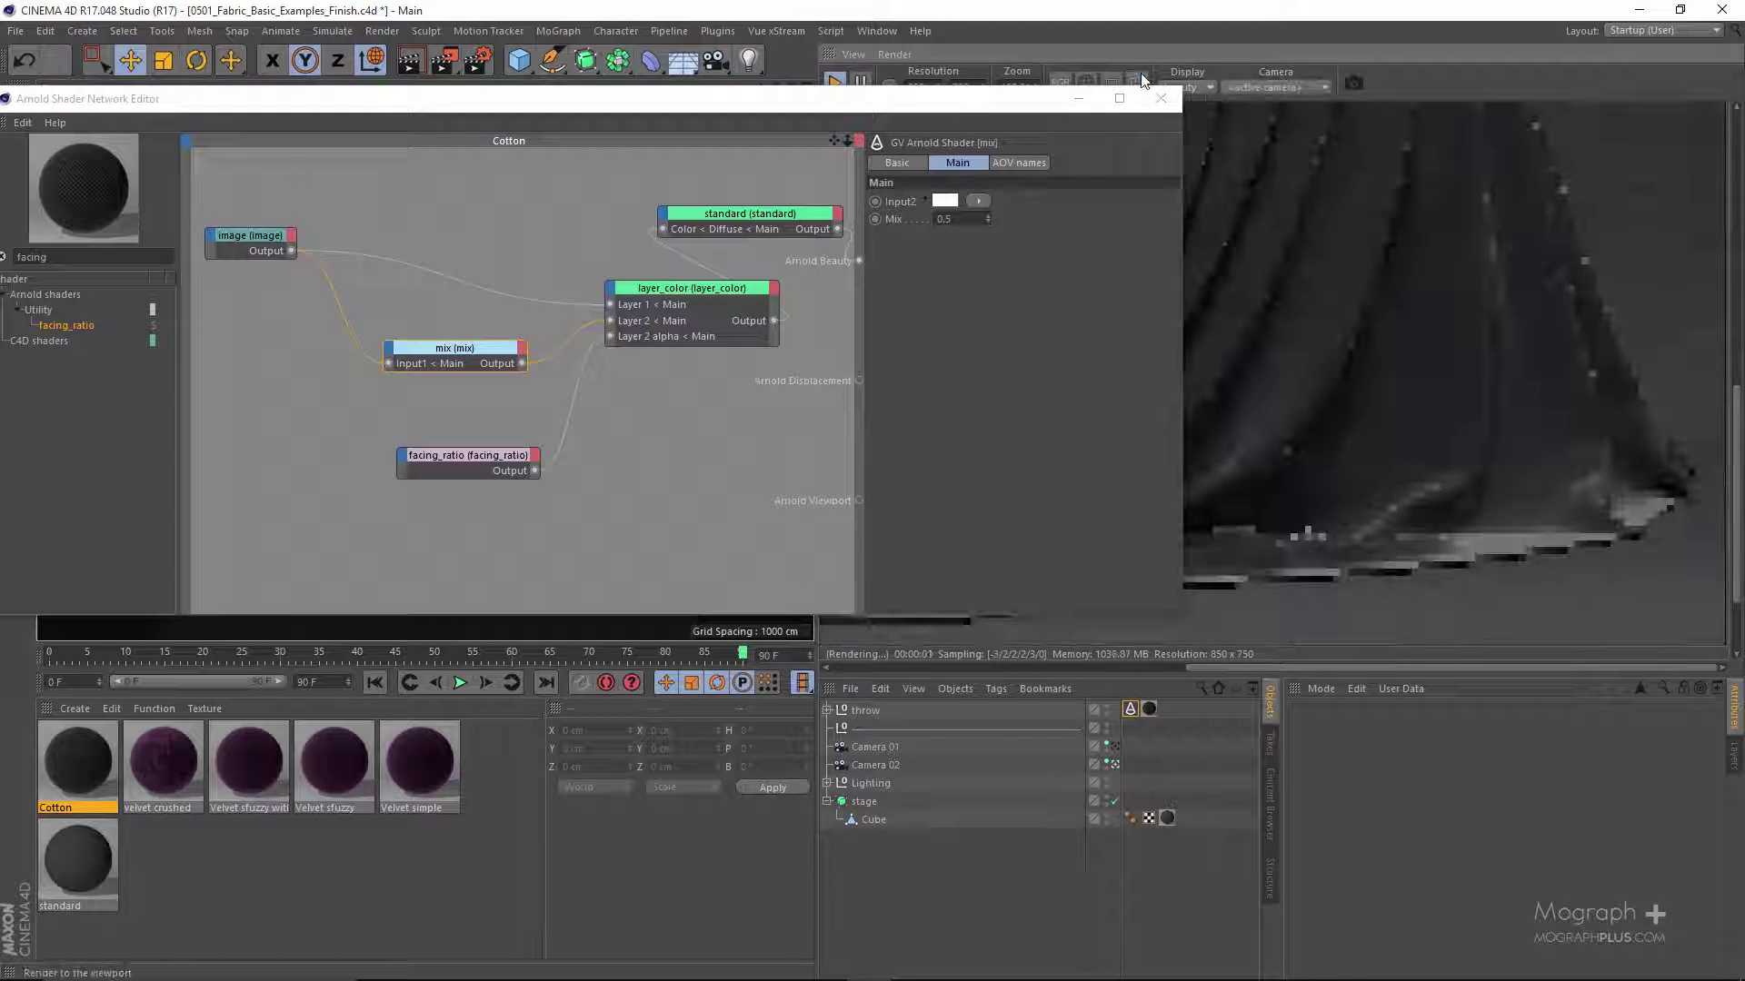
pyautogui.click(449, 387)
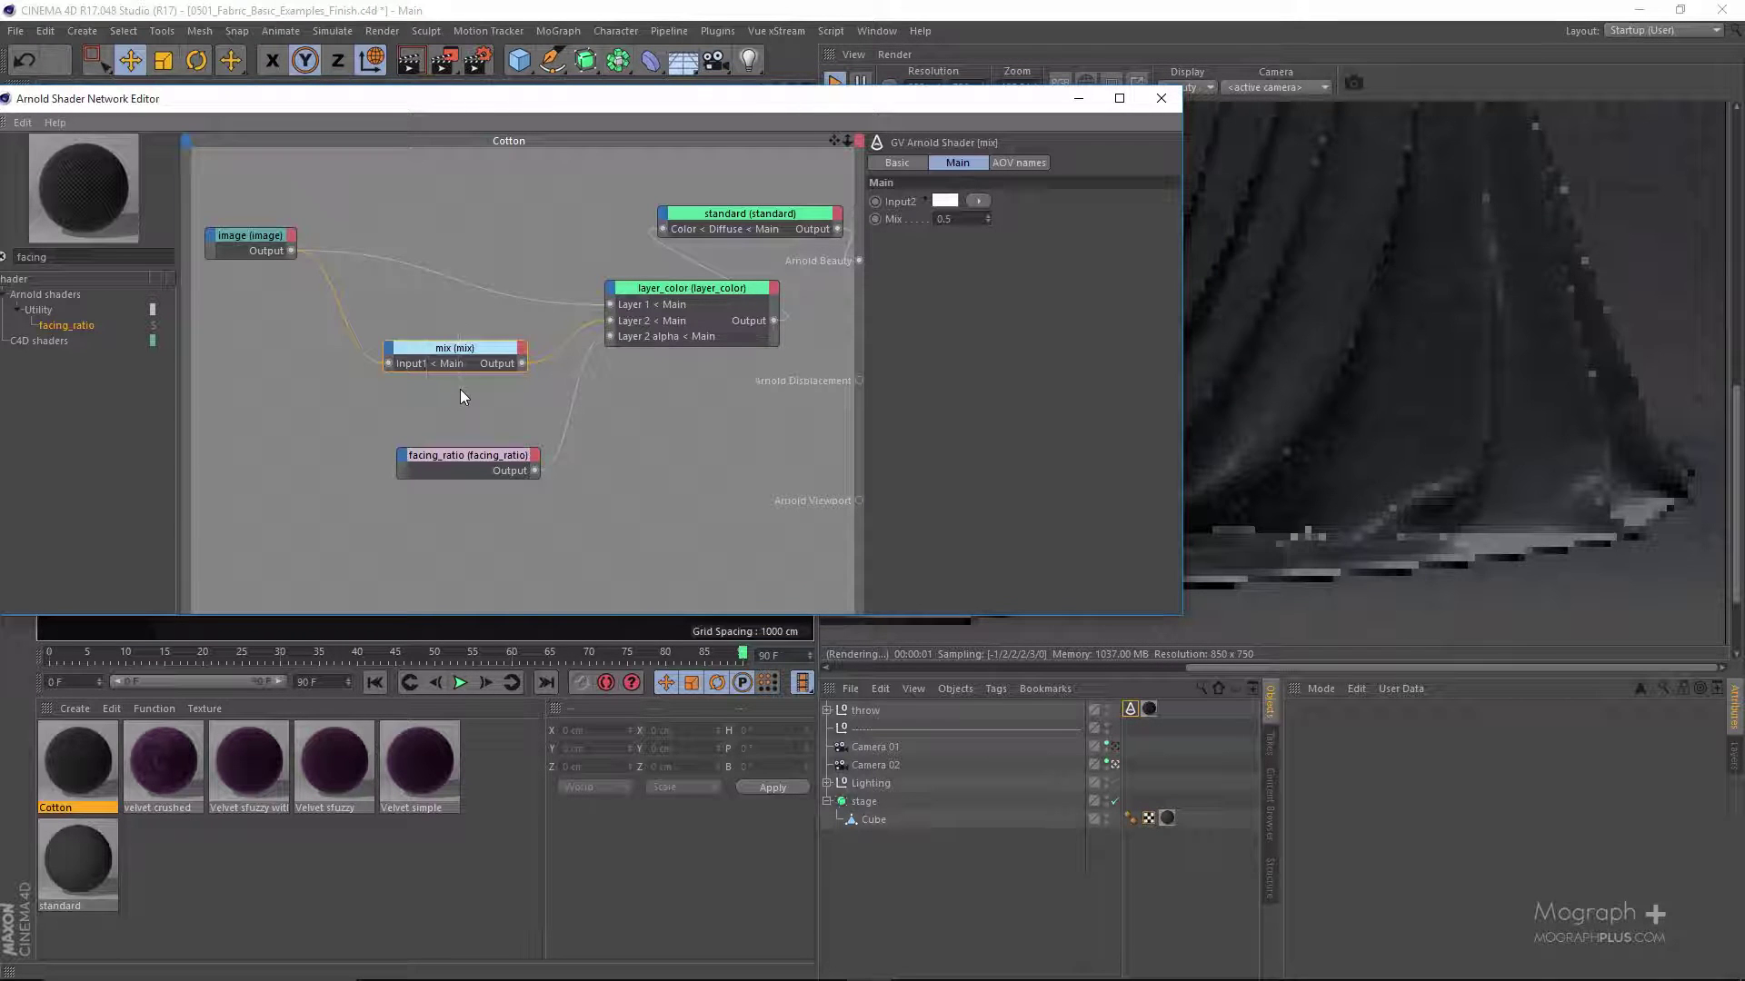
pyautogui.click(1435, 360)
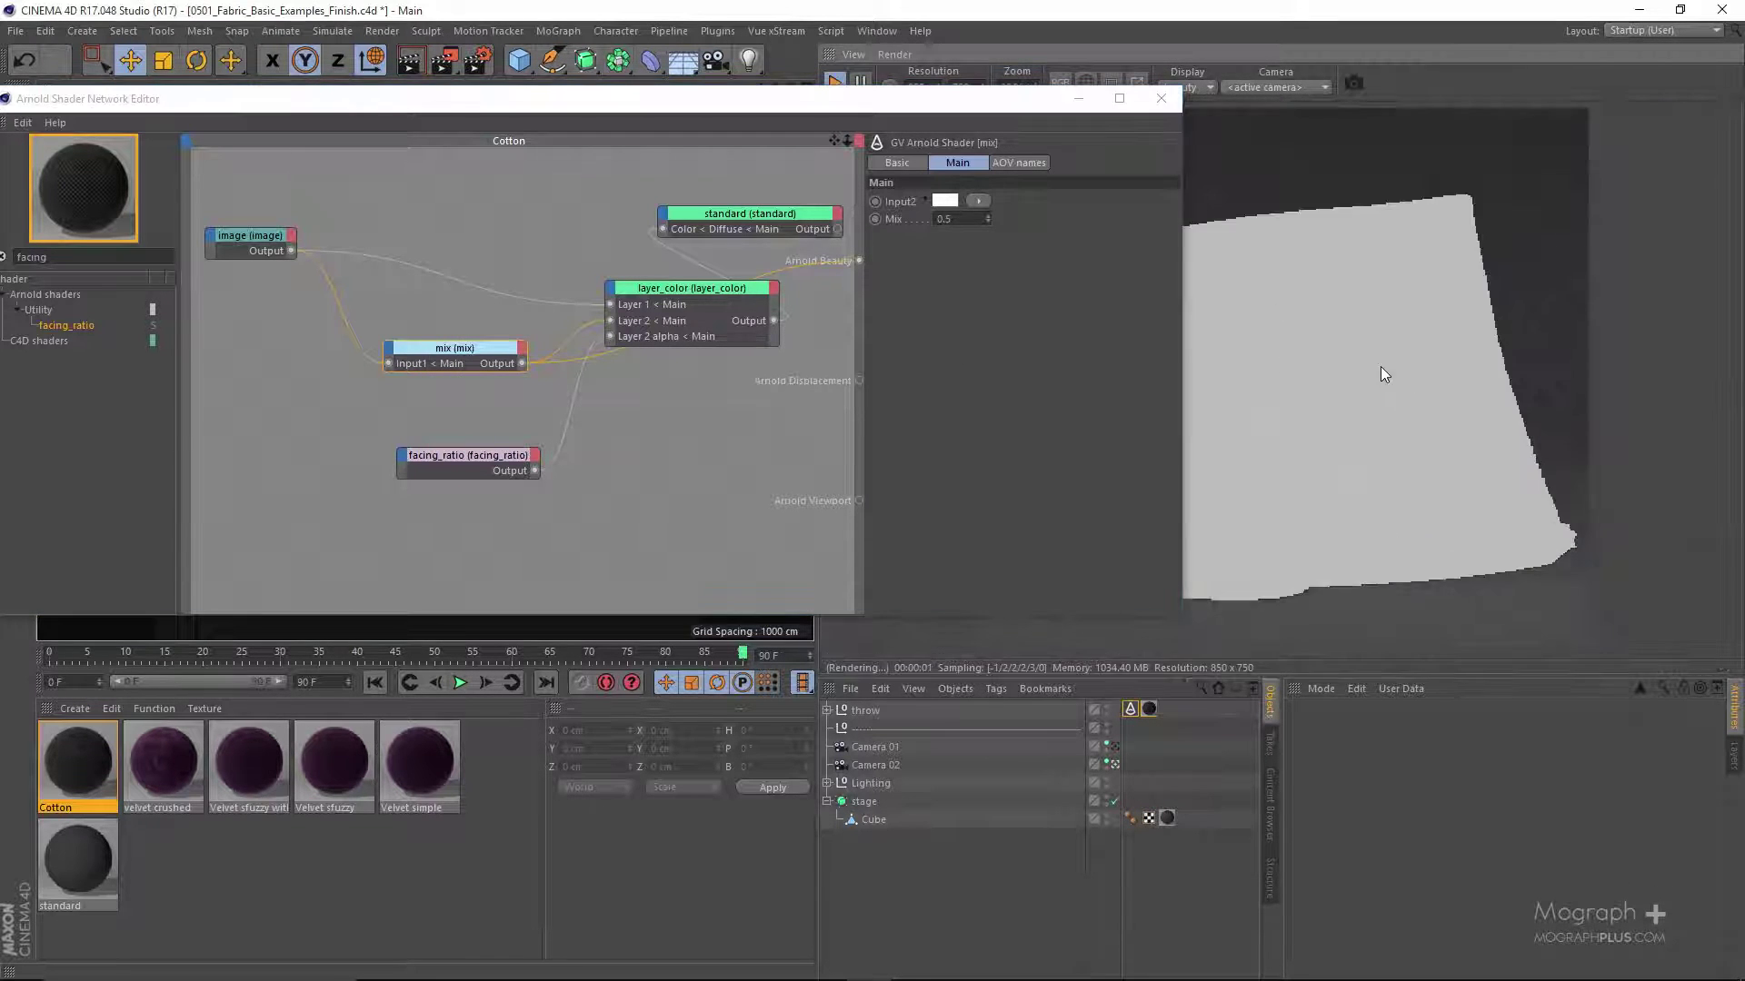
# - Darken the lighter fabric layer by setting the mix node's Mix value to 0.2
pyautogui.moveTo(855, 97); pyautogui.dragTo(535, 107)
pyautogui.click(1262, 373)
pyautogui.scroll(1, 1262, 373)
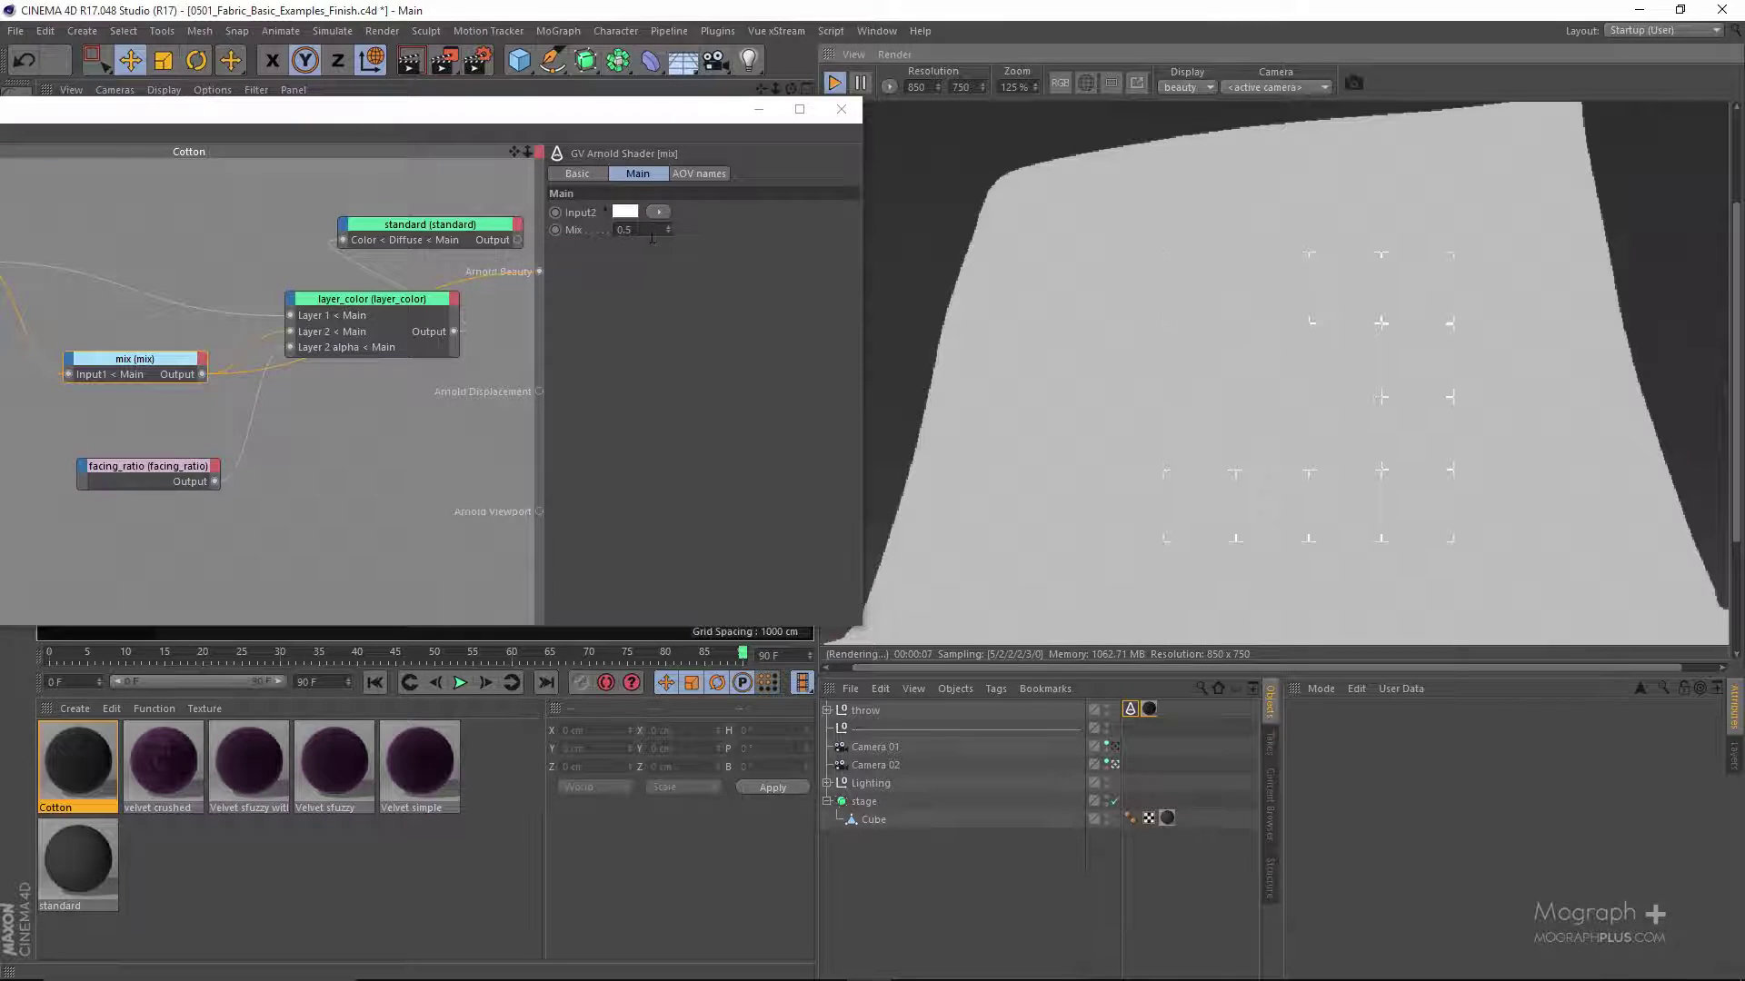
pyautogui.click(643, 231)
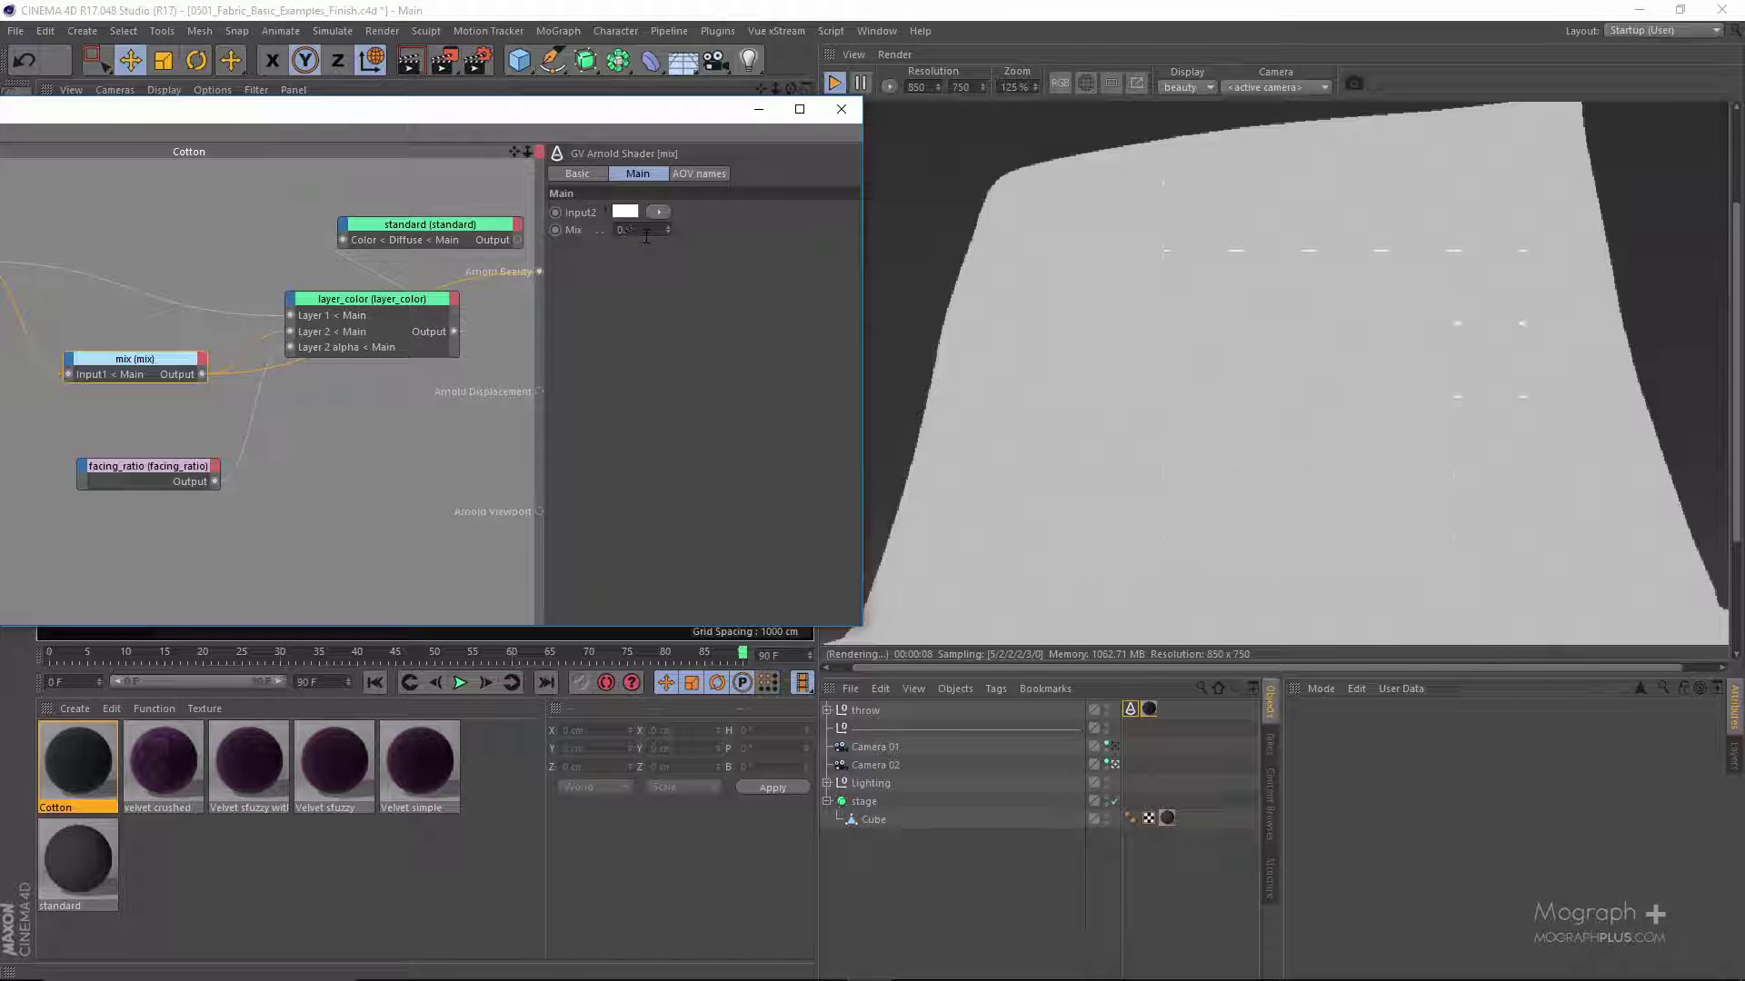
pyautogui.write('2')
pyautogui.press('Return')
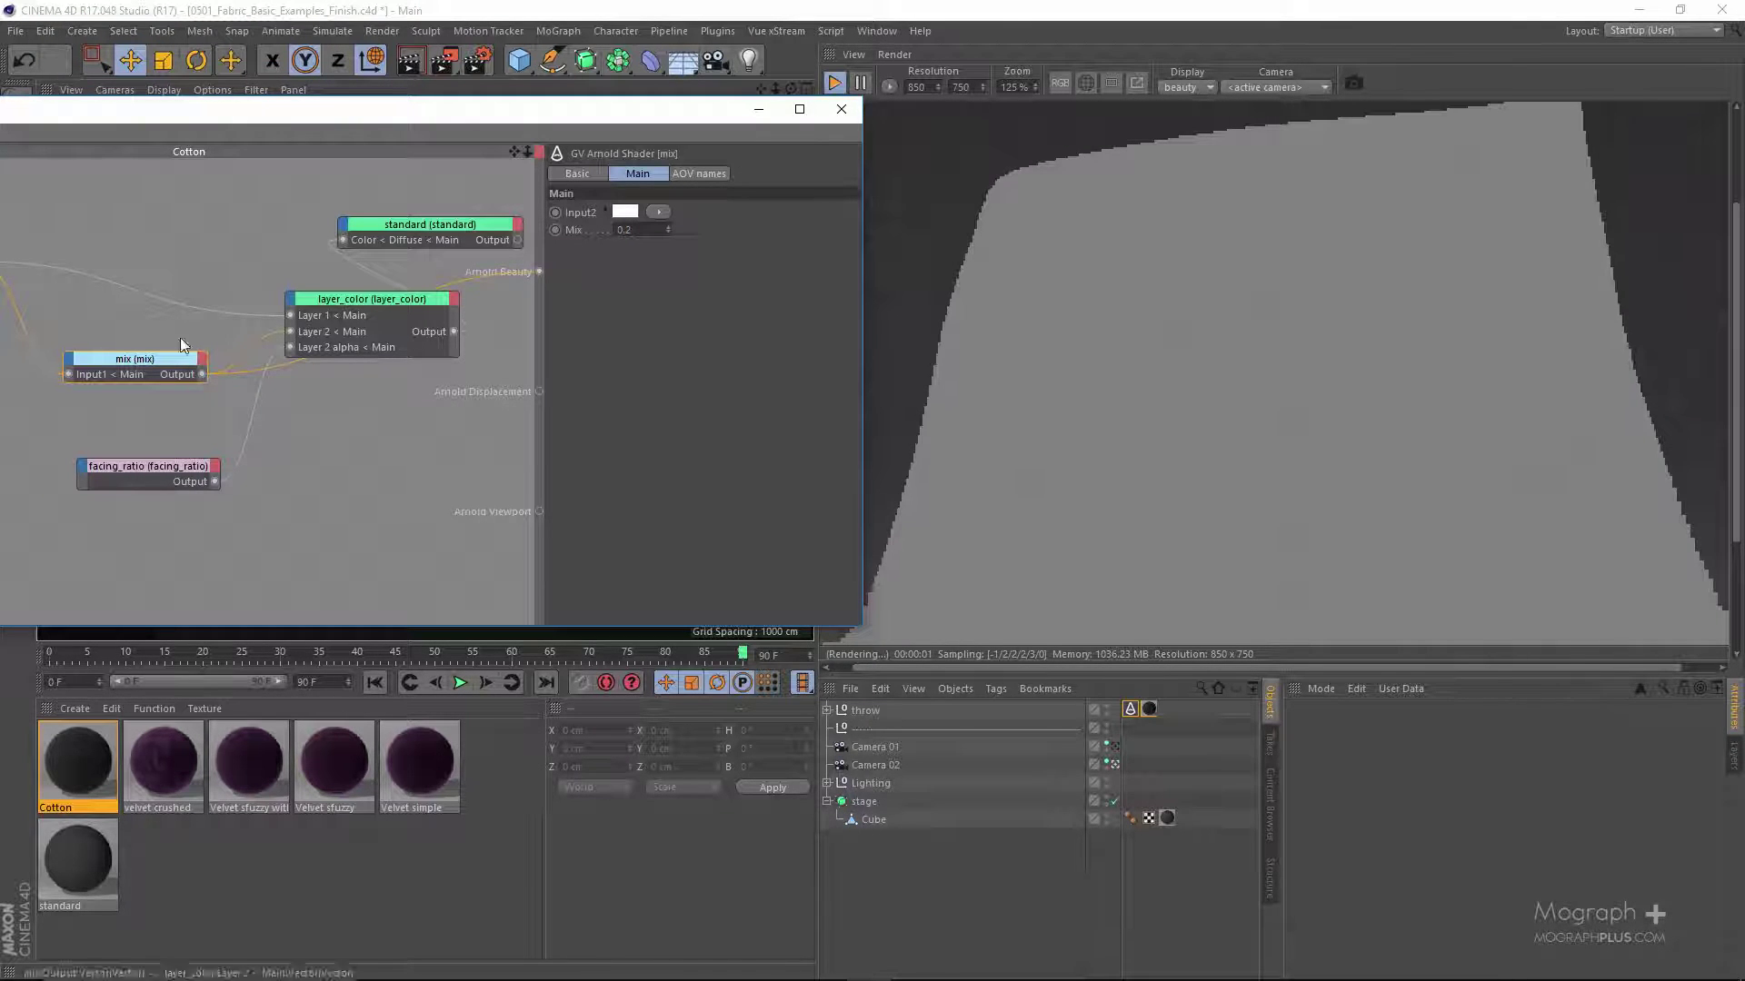
# - Reopen the Cotton material's shader network and reconnect the standard node's output to Arnold Beauty
pyautogui.moveTo(145, 343); pyautogui.dragTo(350, 373, button='middle')
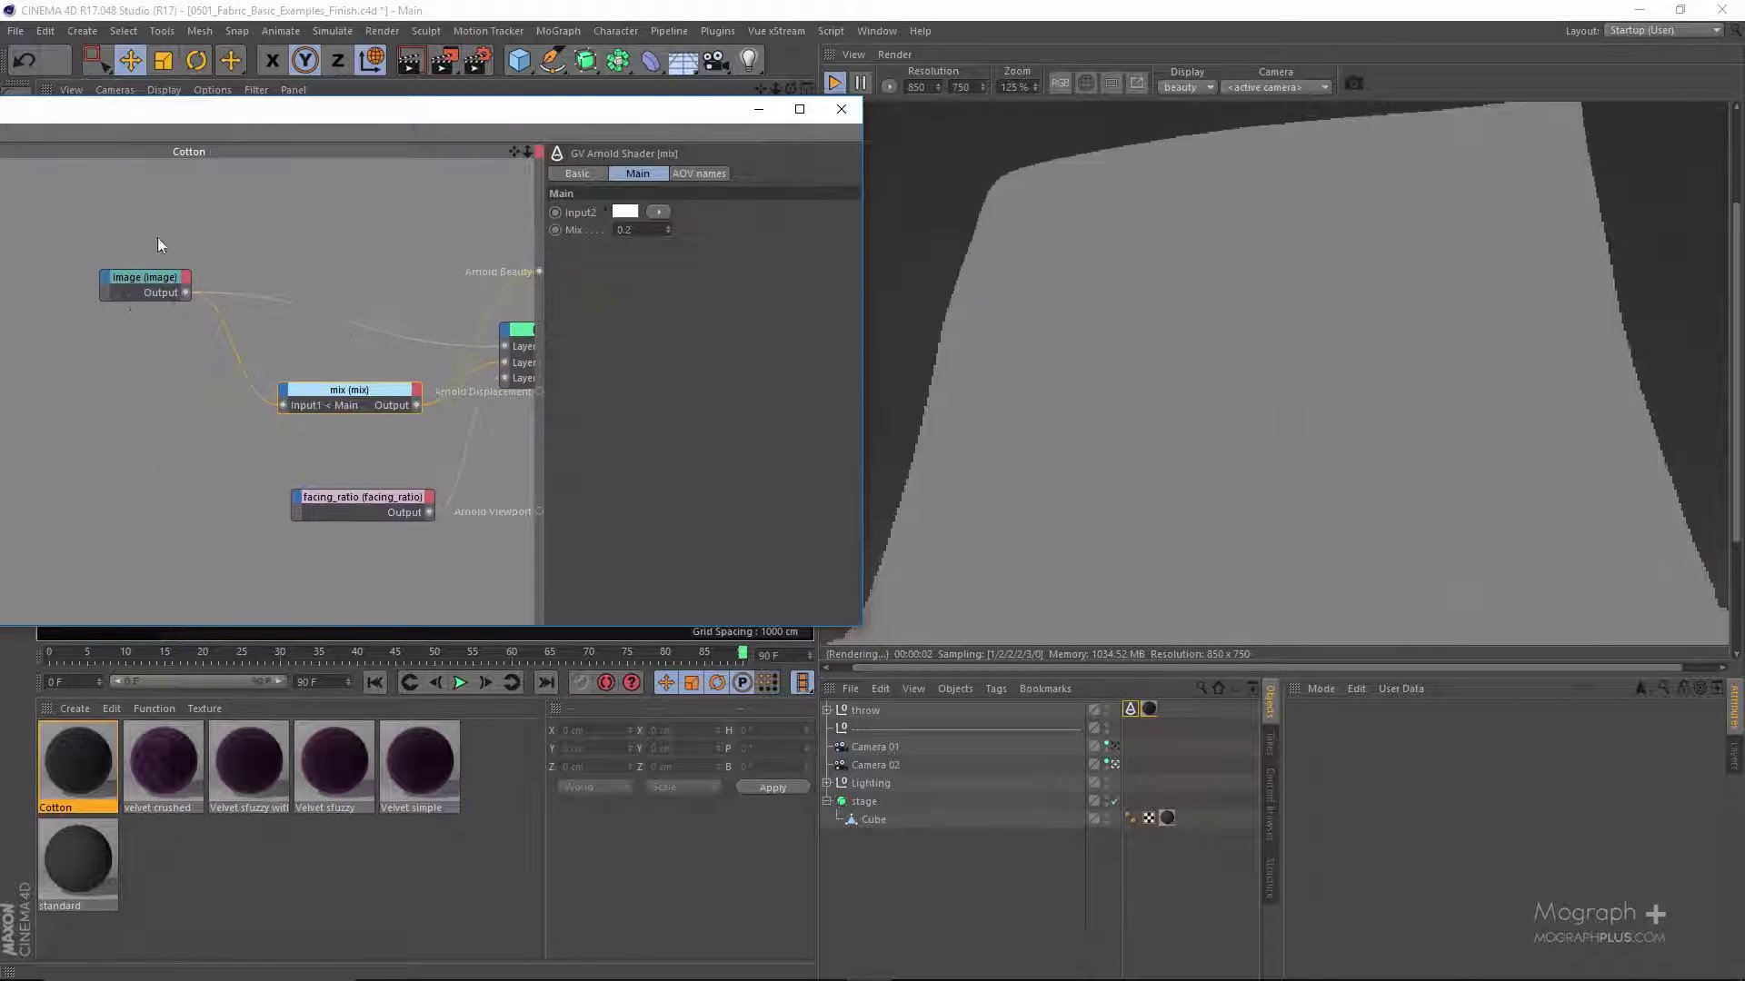
pyautogui.moveTo(117, 329); pyautogui.dragTo(122, 329)
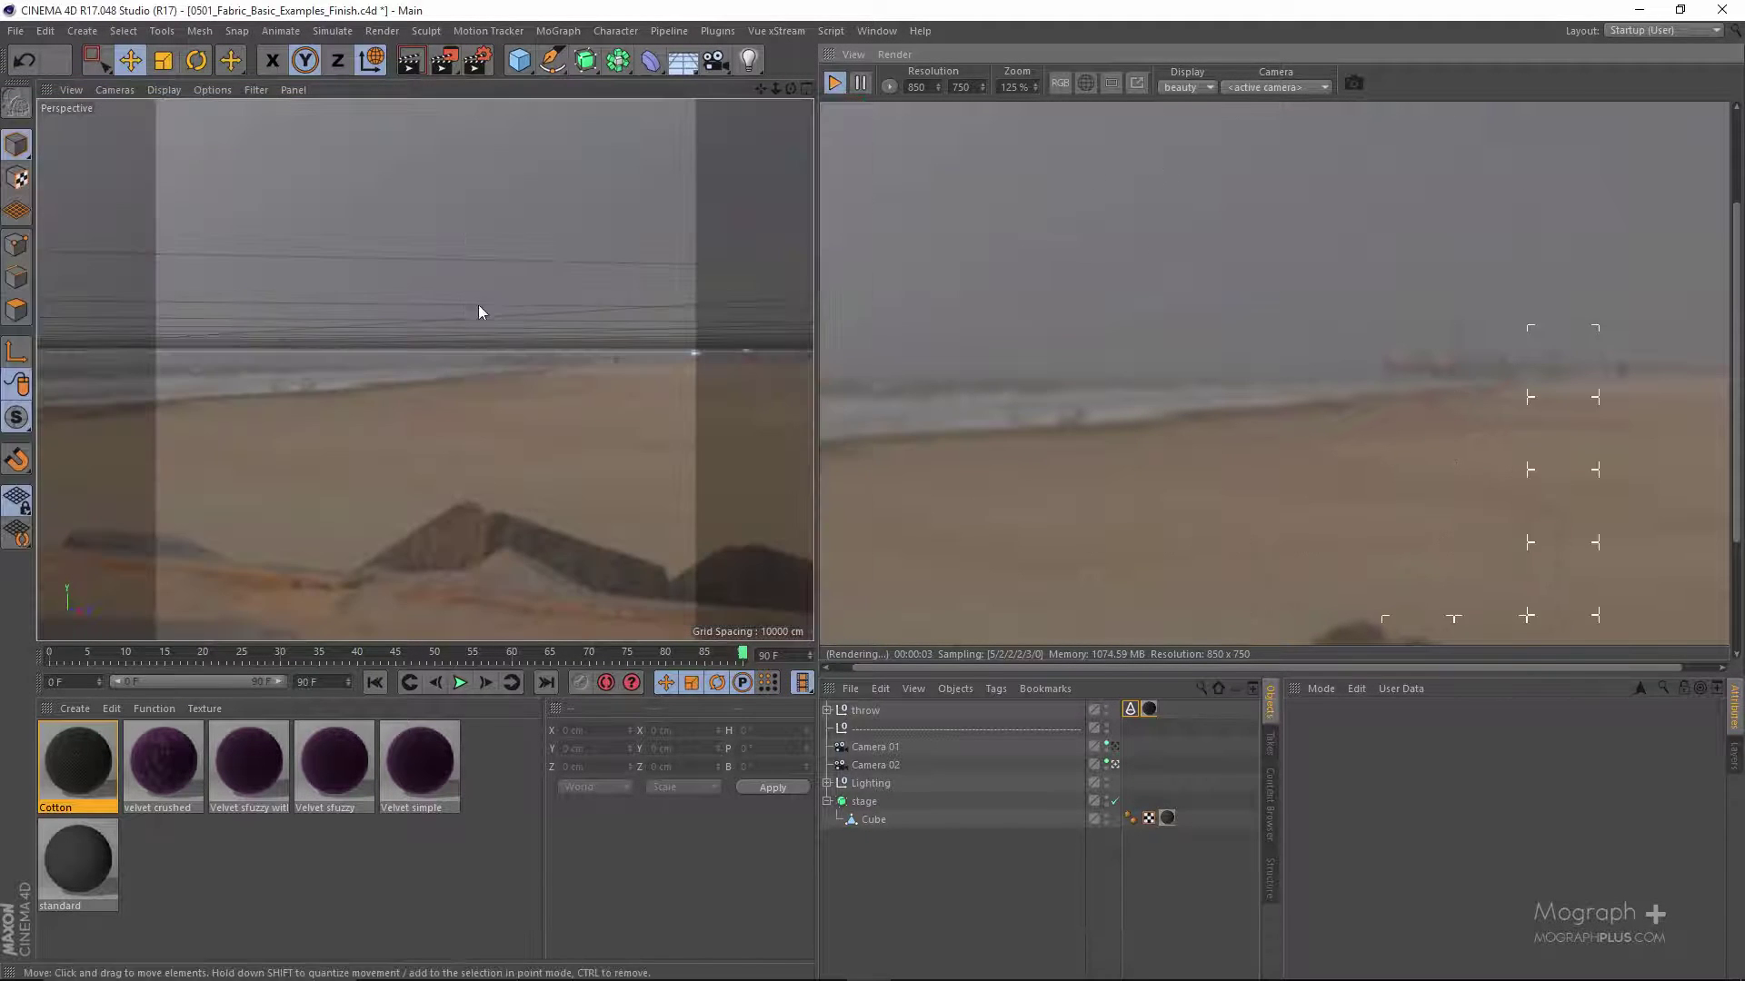
pyautogui.click(840, 108)
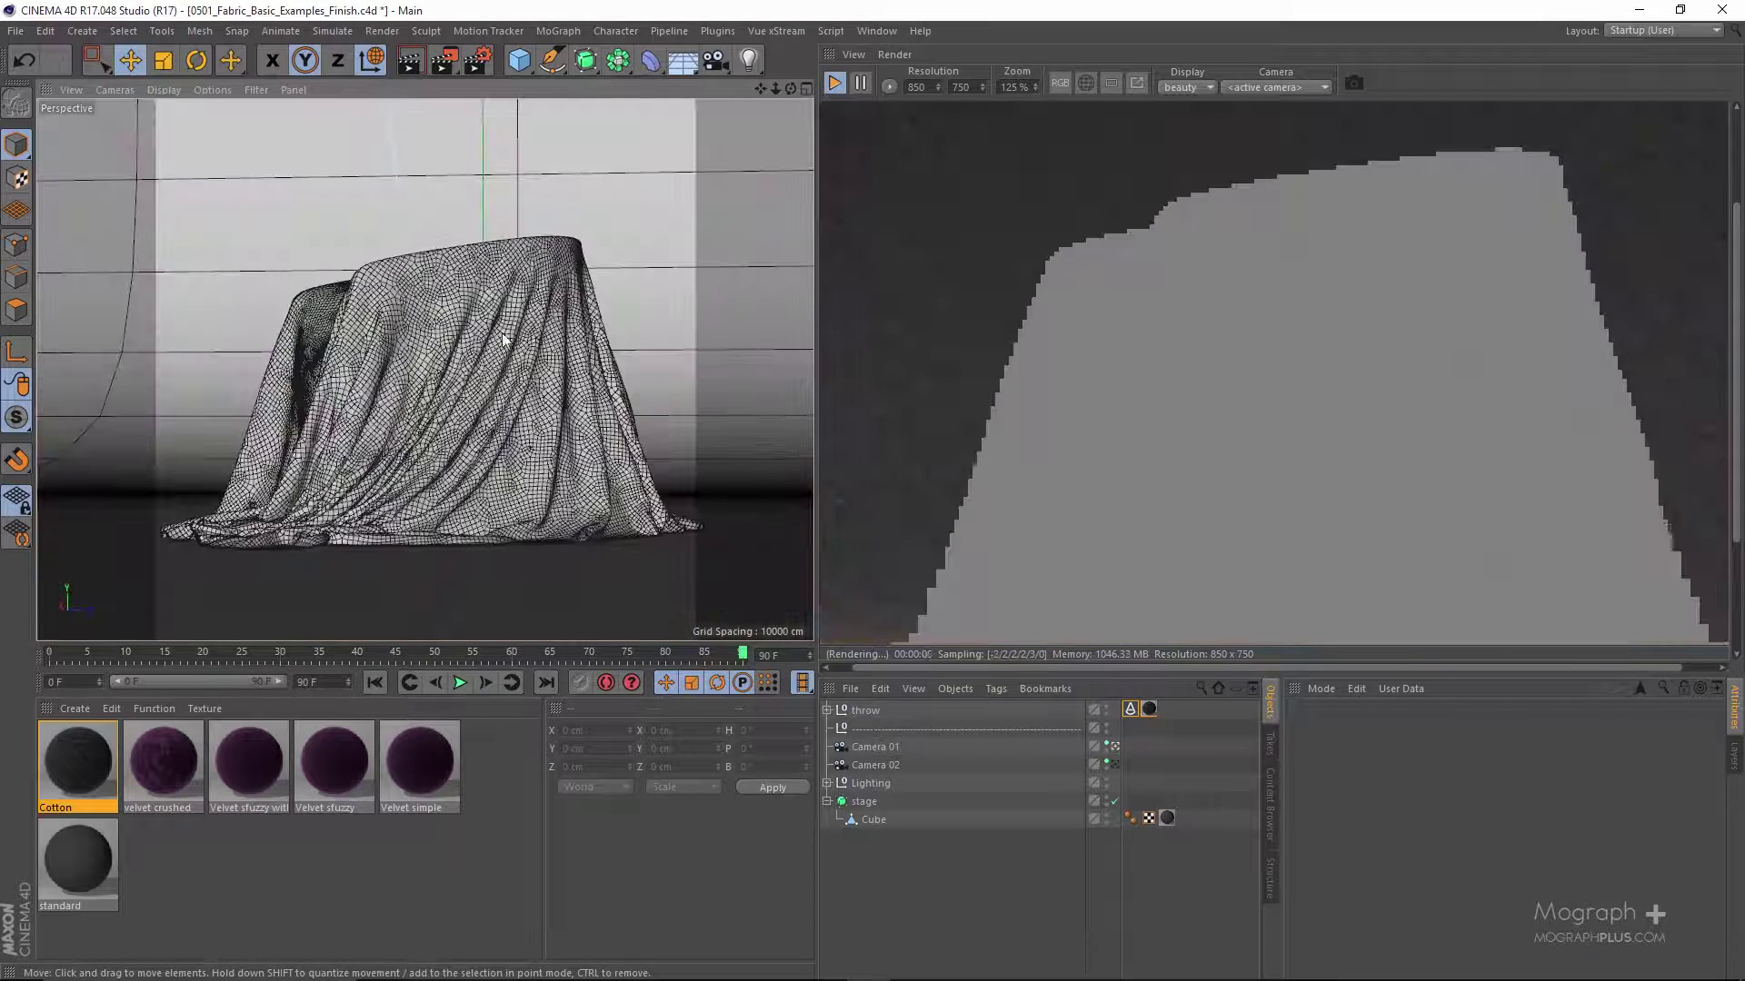
pyautogui.doubleClick(69, 760)
pyautogui.click(495, 188)
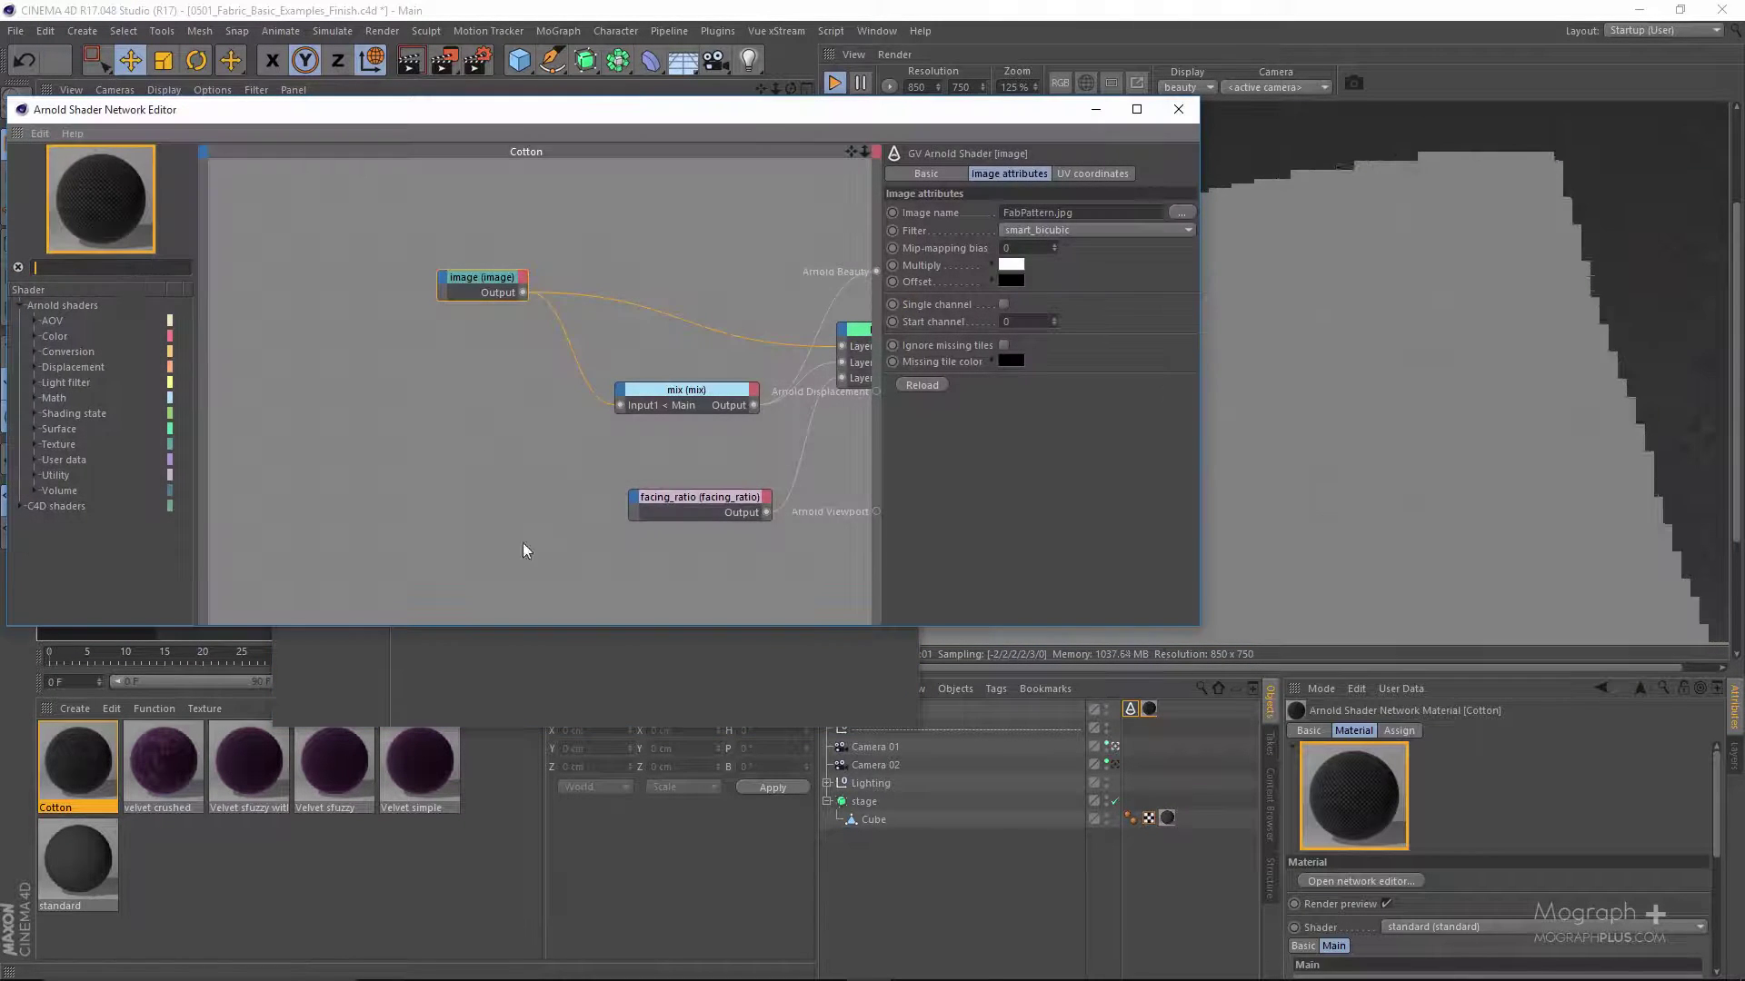
pyautogui.moveTo(460, 417); pyautogui.dragTo(460, 418)
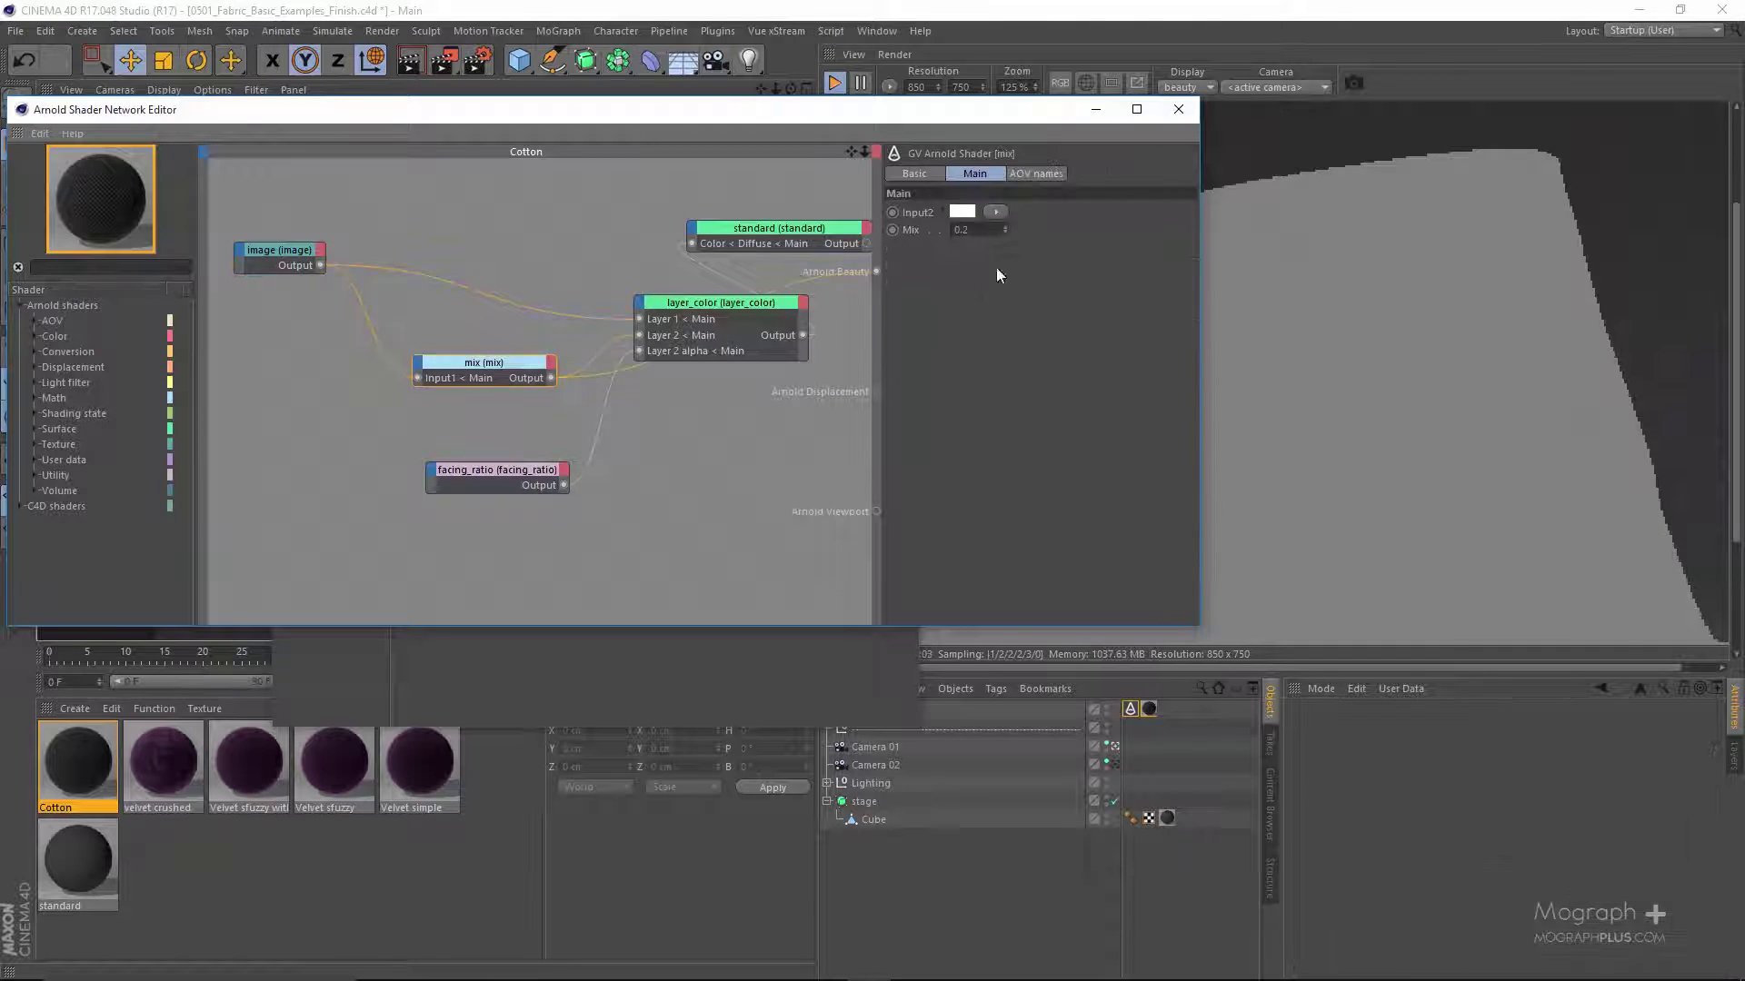
pyautogui.moveTo(852, 152); pyautogui.dragTo(589, 193)
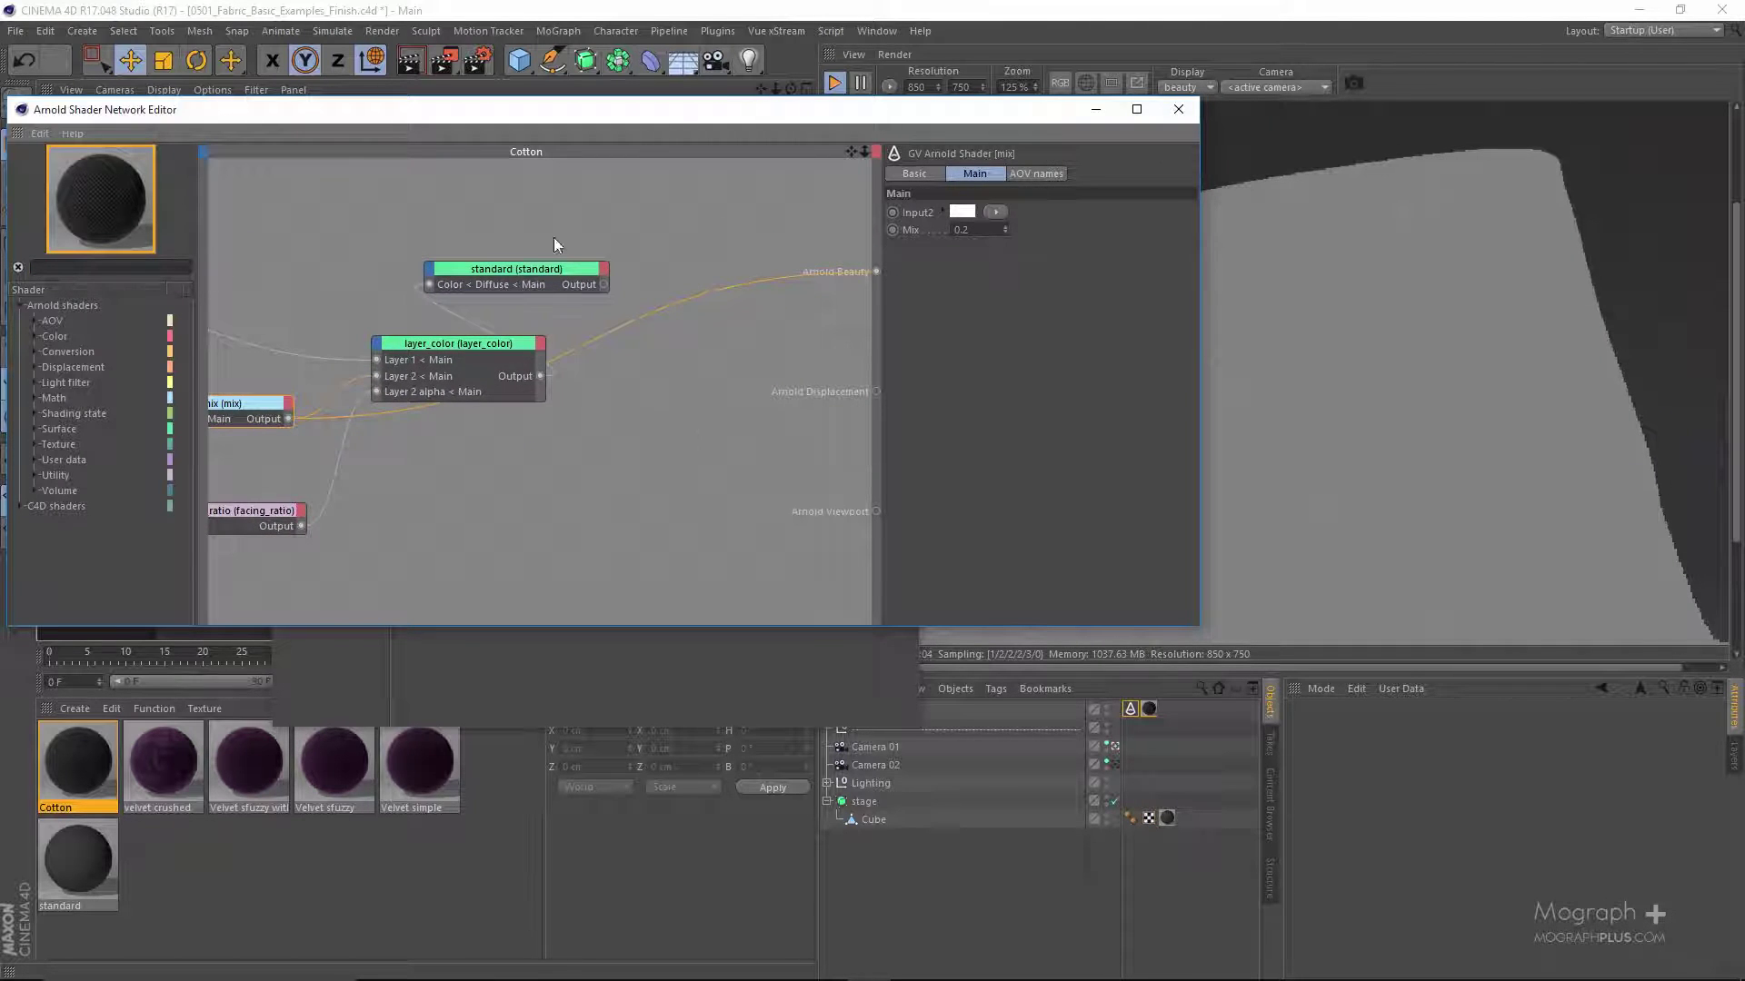
pyautogui.click(559, 269)
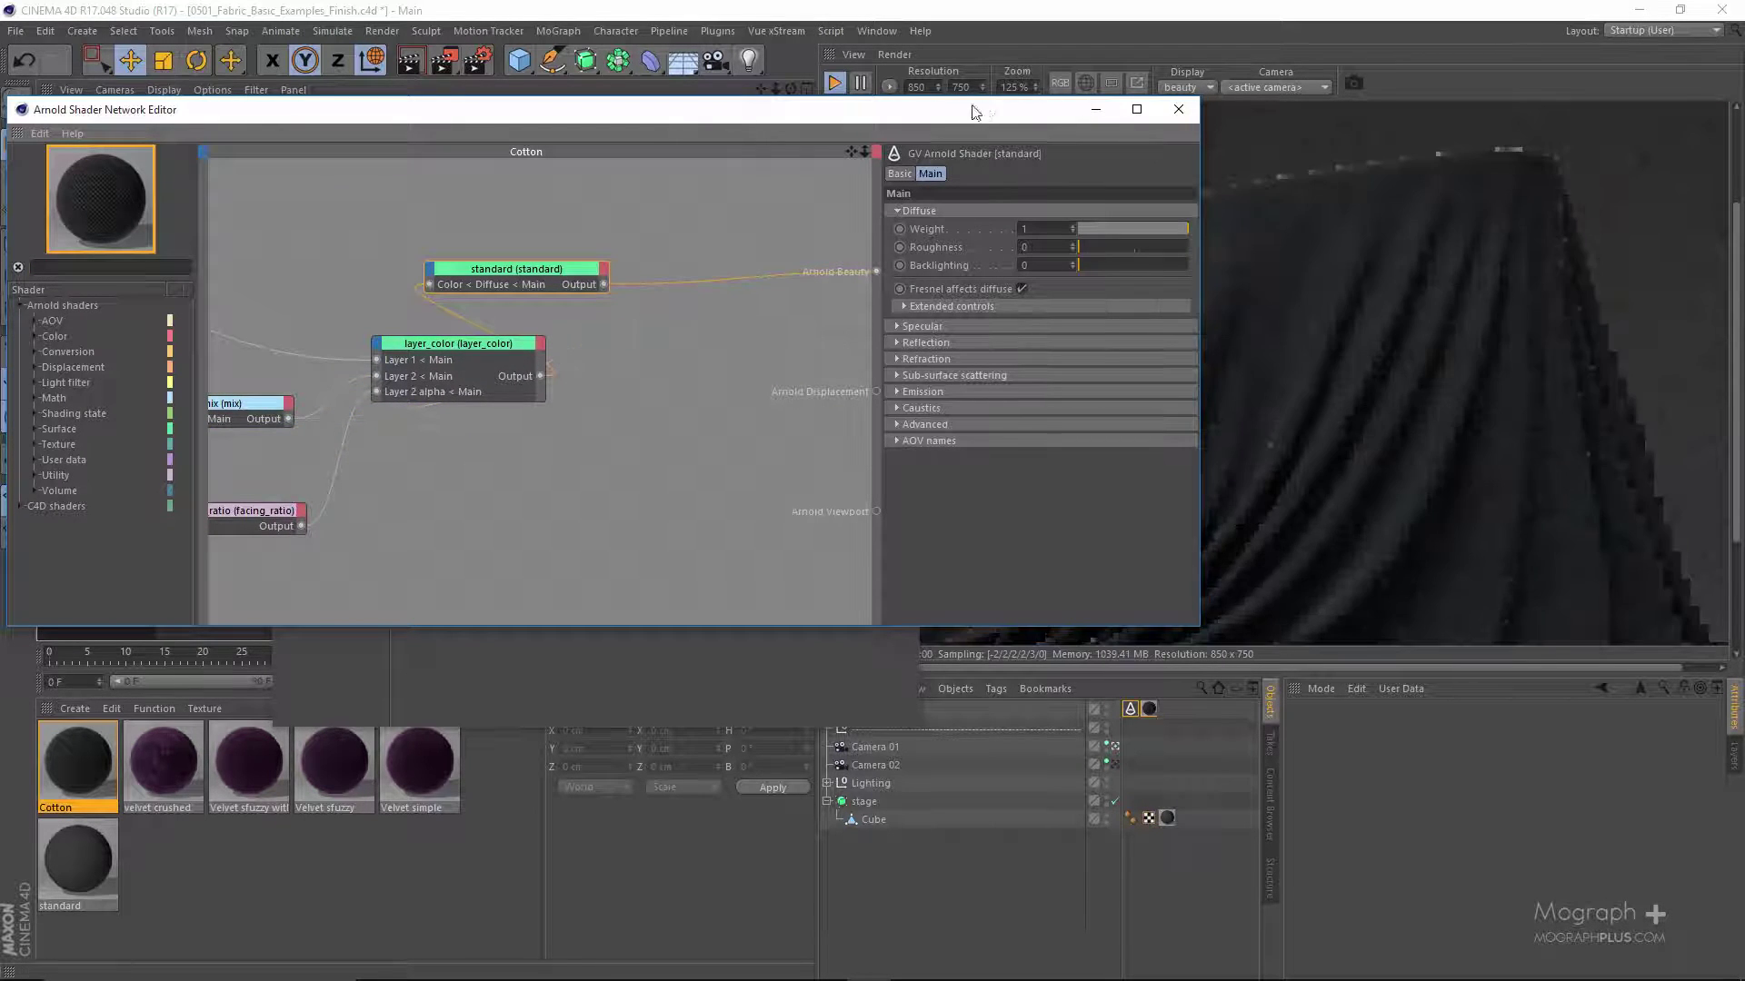
pyautogui.moveTo(972, 111); pyautogui.dragTo(685, 115)
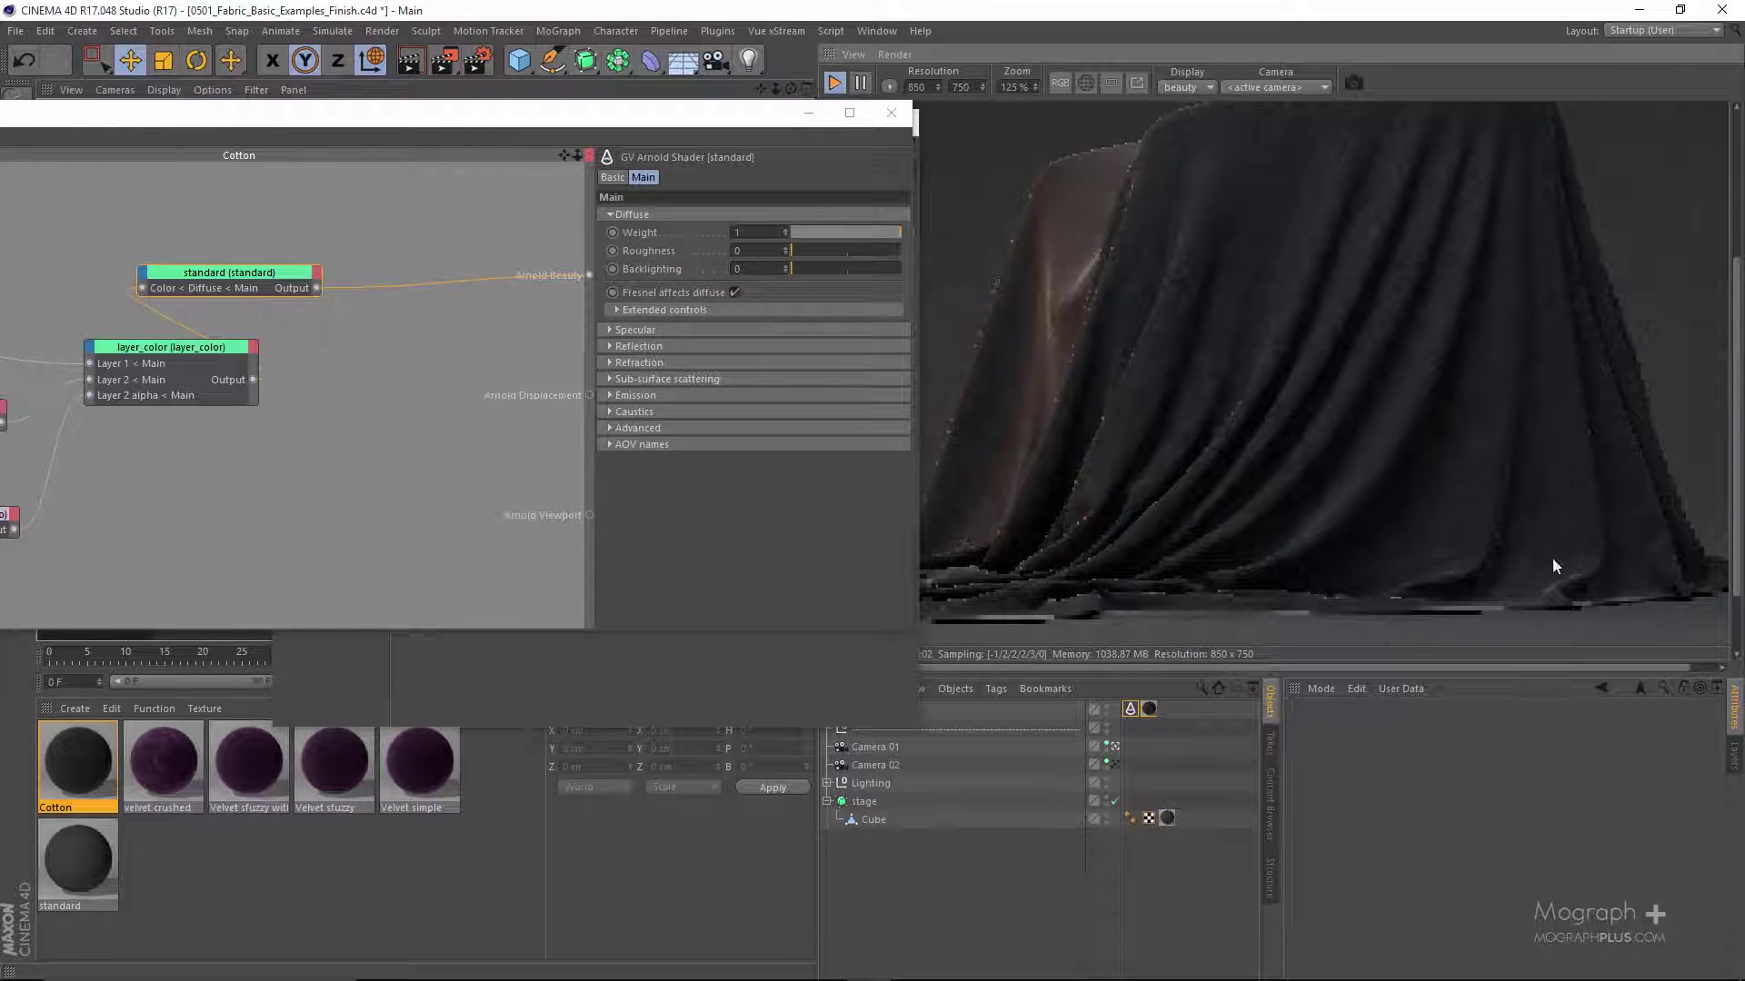
pyautogui.scroll(-1, 1386, 554)
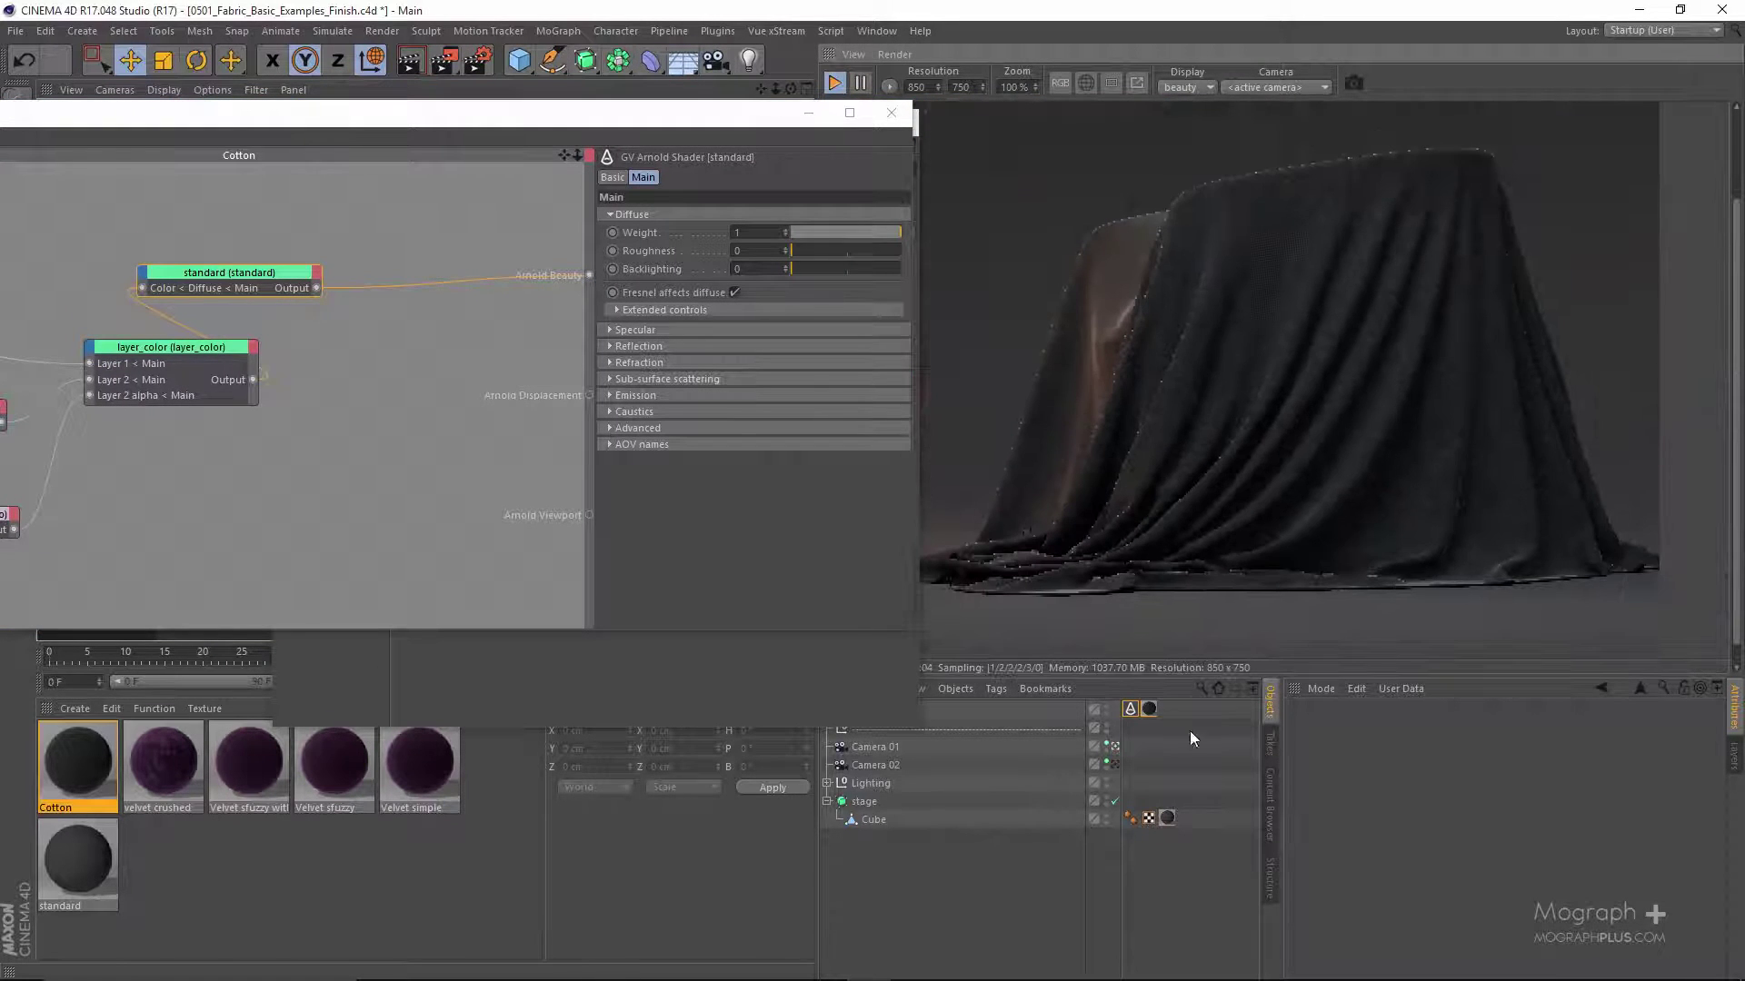
# - Look through Camera 02 with the shader network editor closed and stop the live render
pyautogui.click(1114, 765)
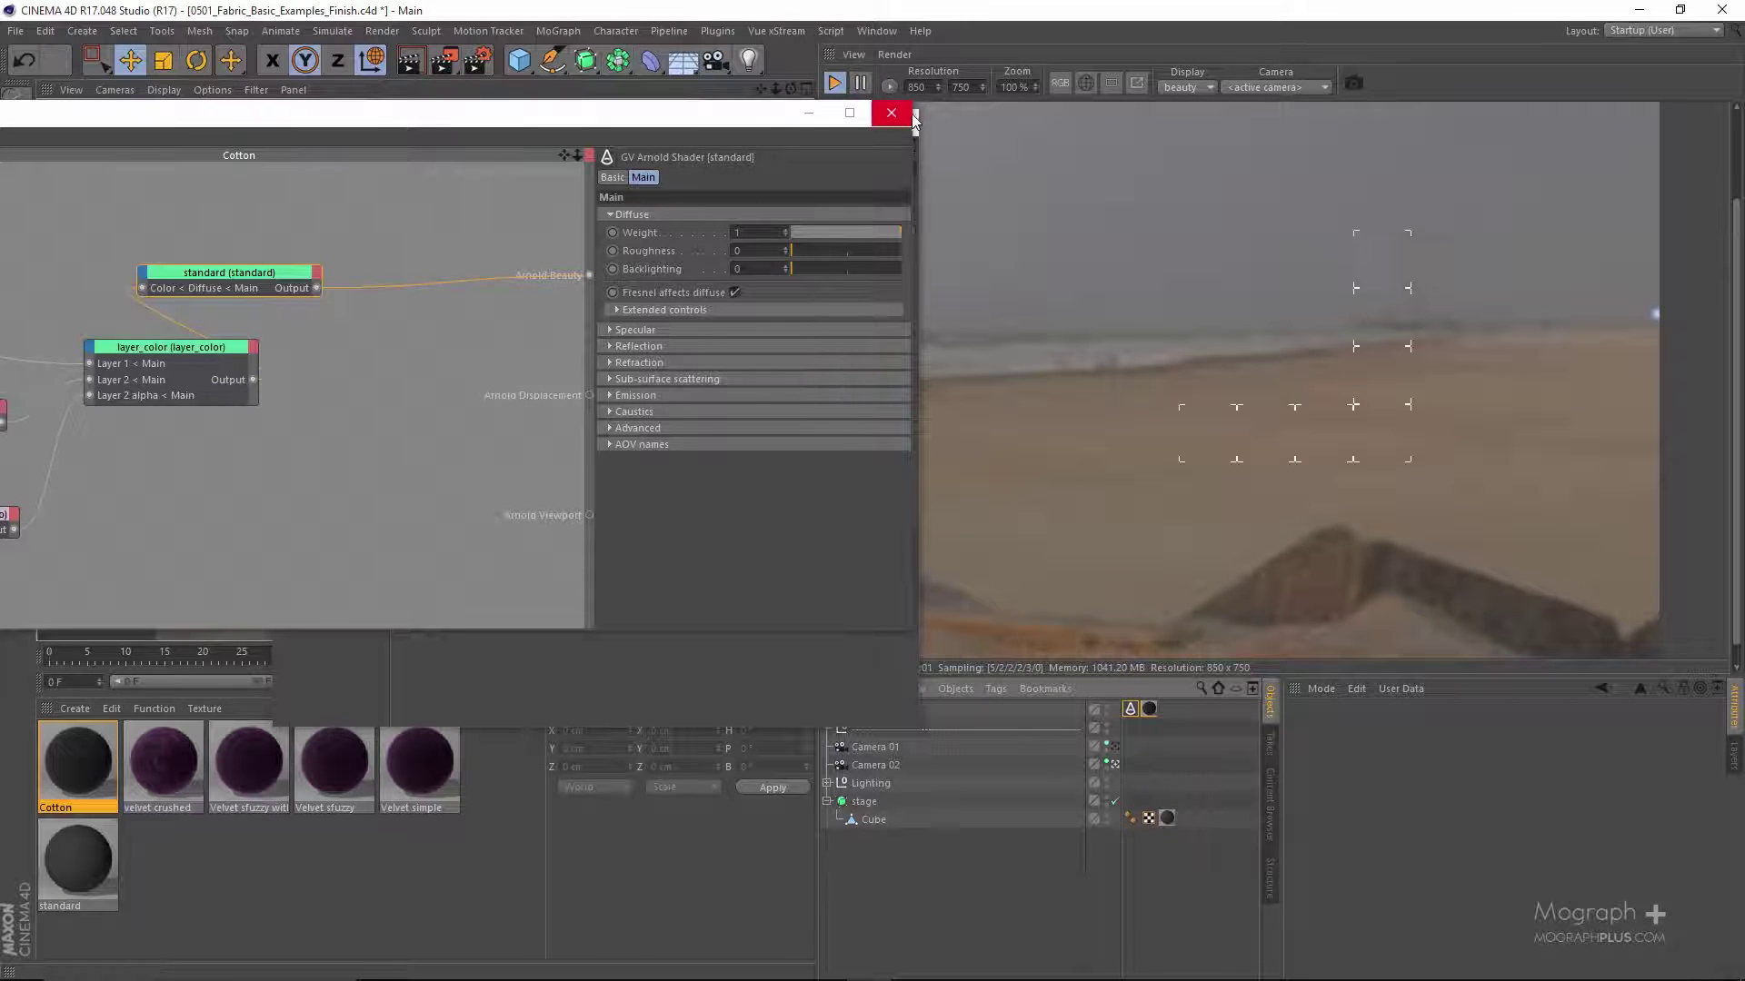
pyautogui.click(905, 115)
pyautogui.click(892, 125)
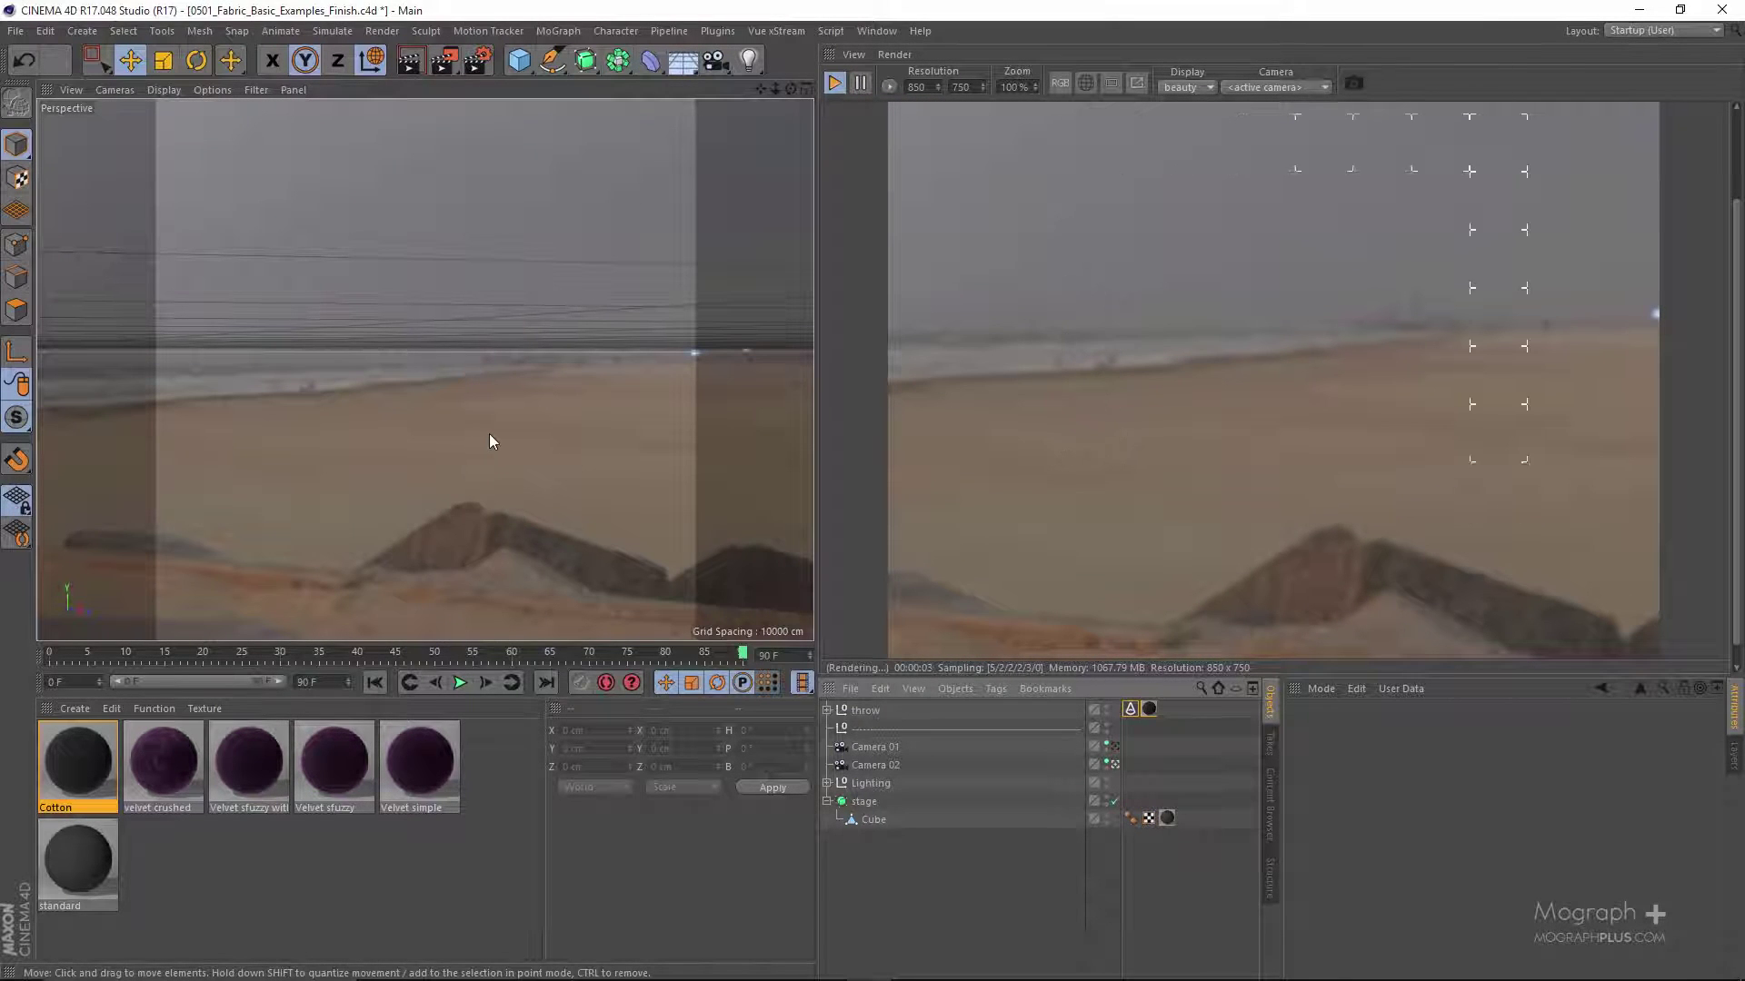
pyautogui.scroll(-1, 488, 400)
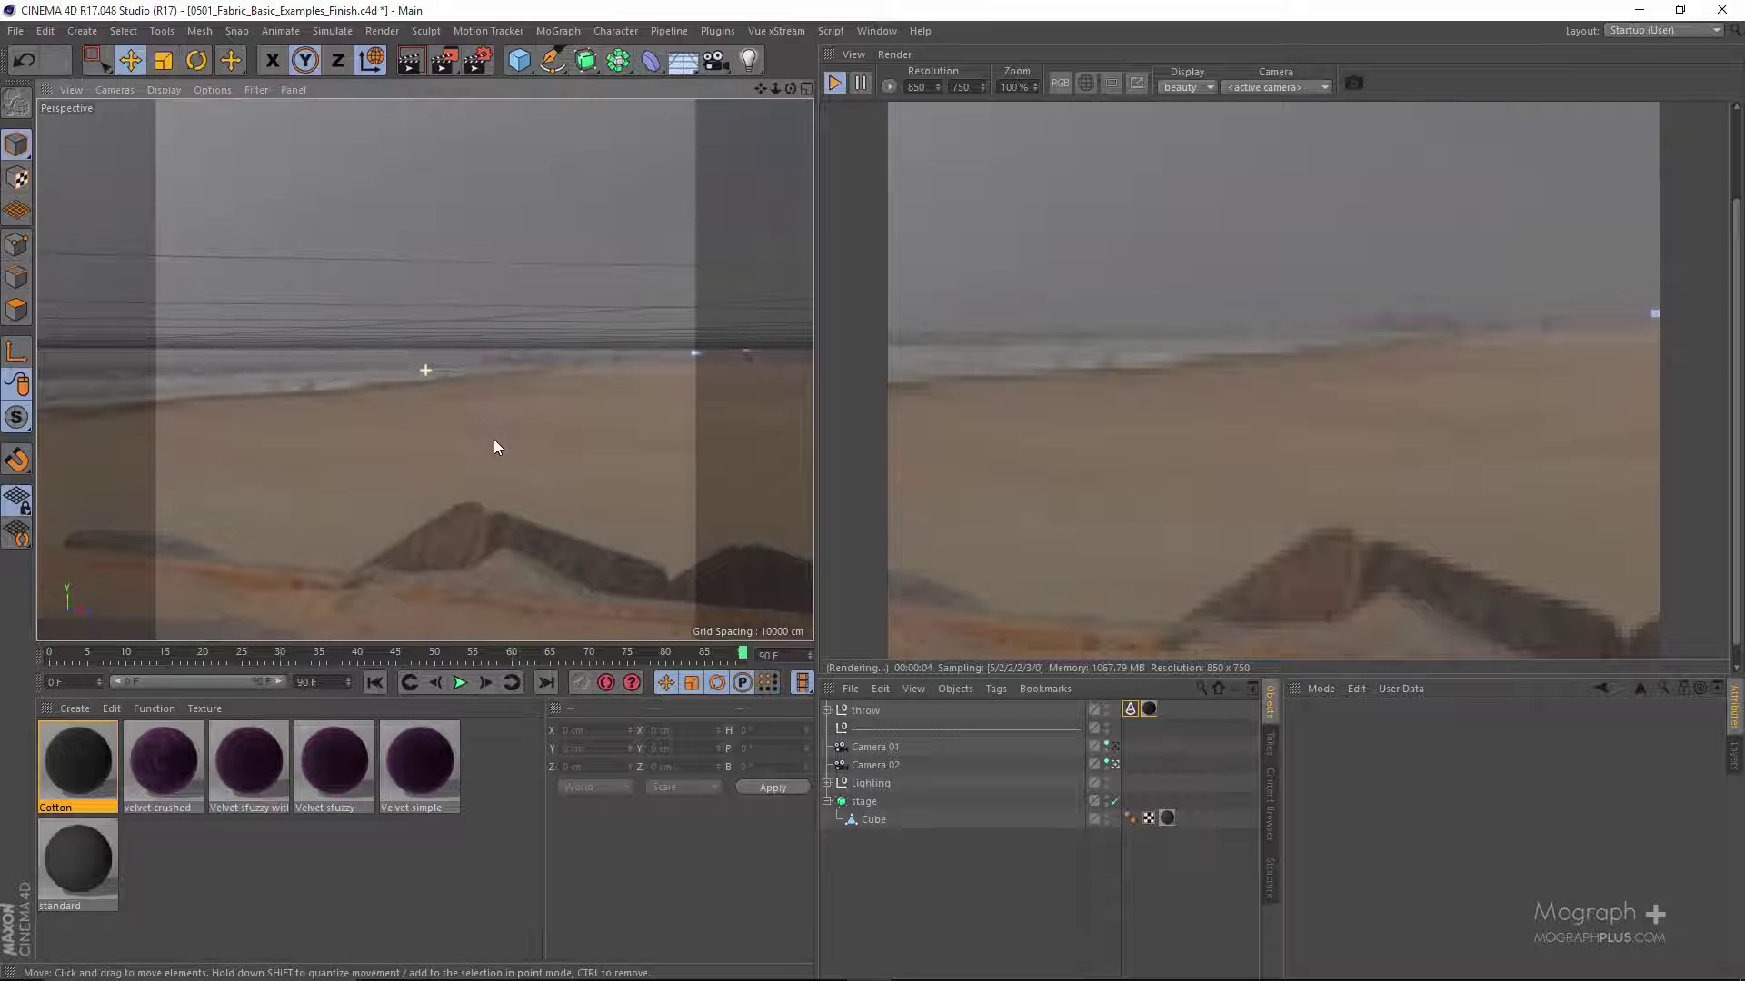
pyautogui.click(848, 85)
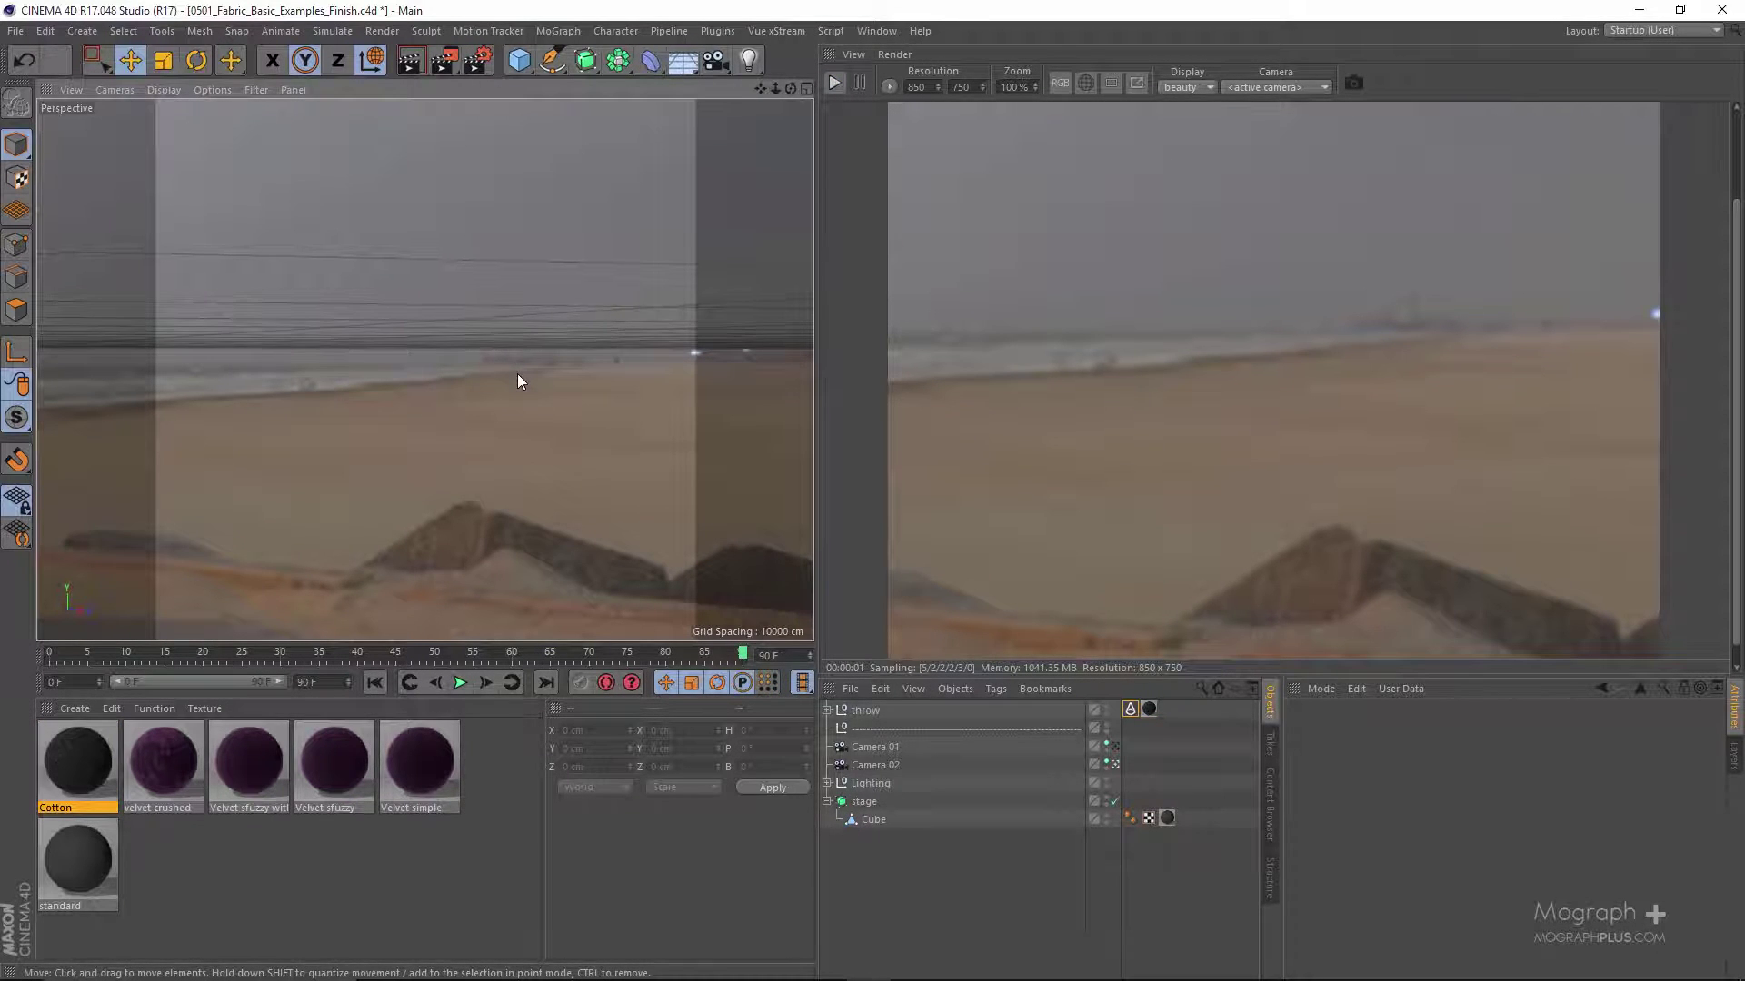
# - Undo the stray view change, reactivate Camera 02 and reframe its view on the draped throw
pyautogui.hotkey('ctrl', 'shift', 'z')
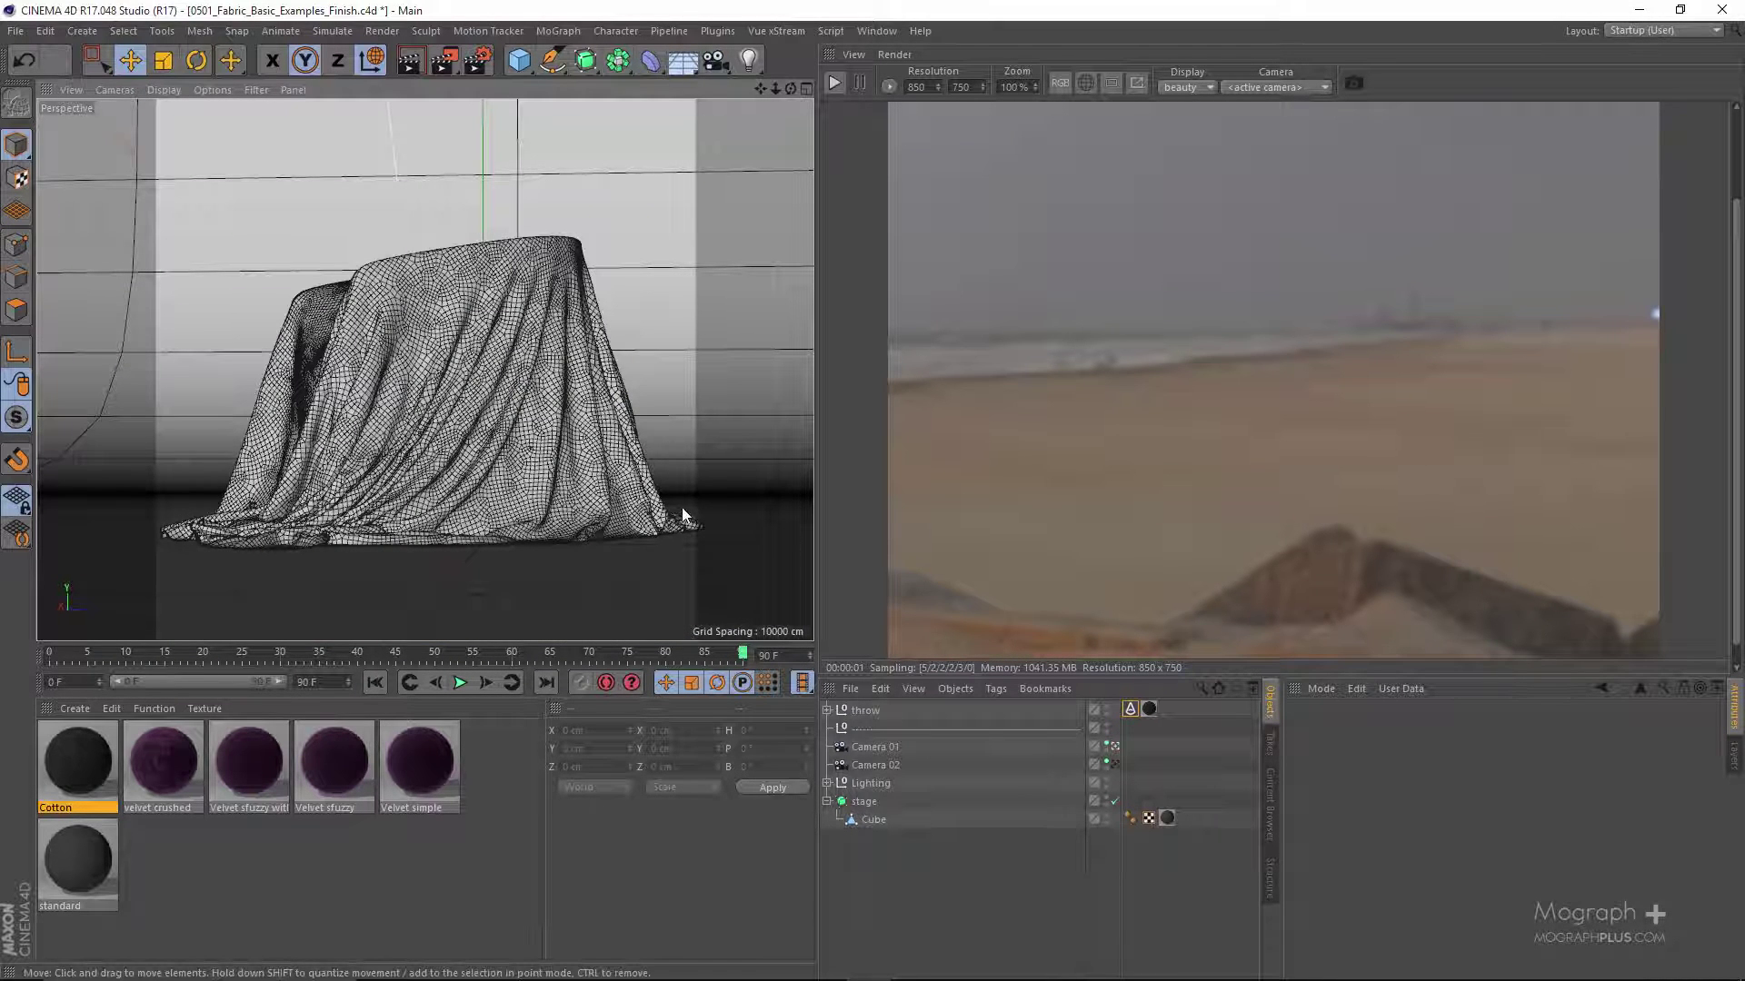
pyautogui.click(1114, 763)
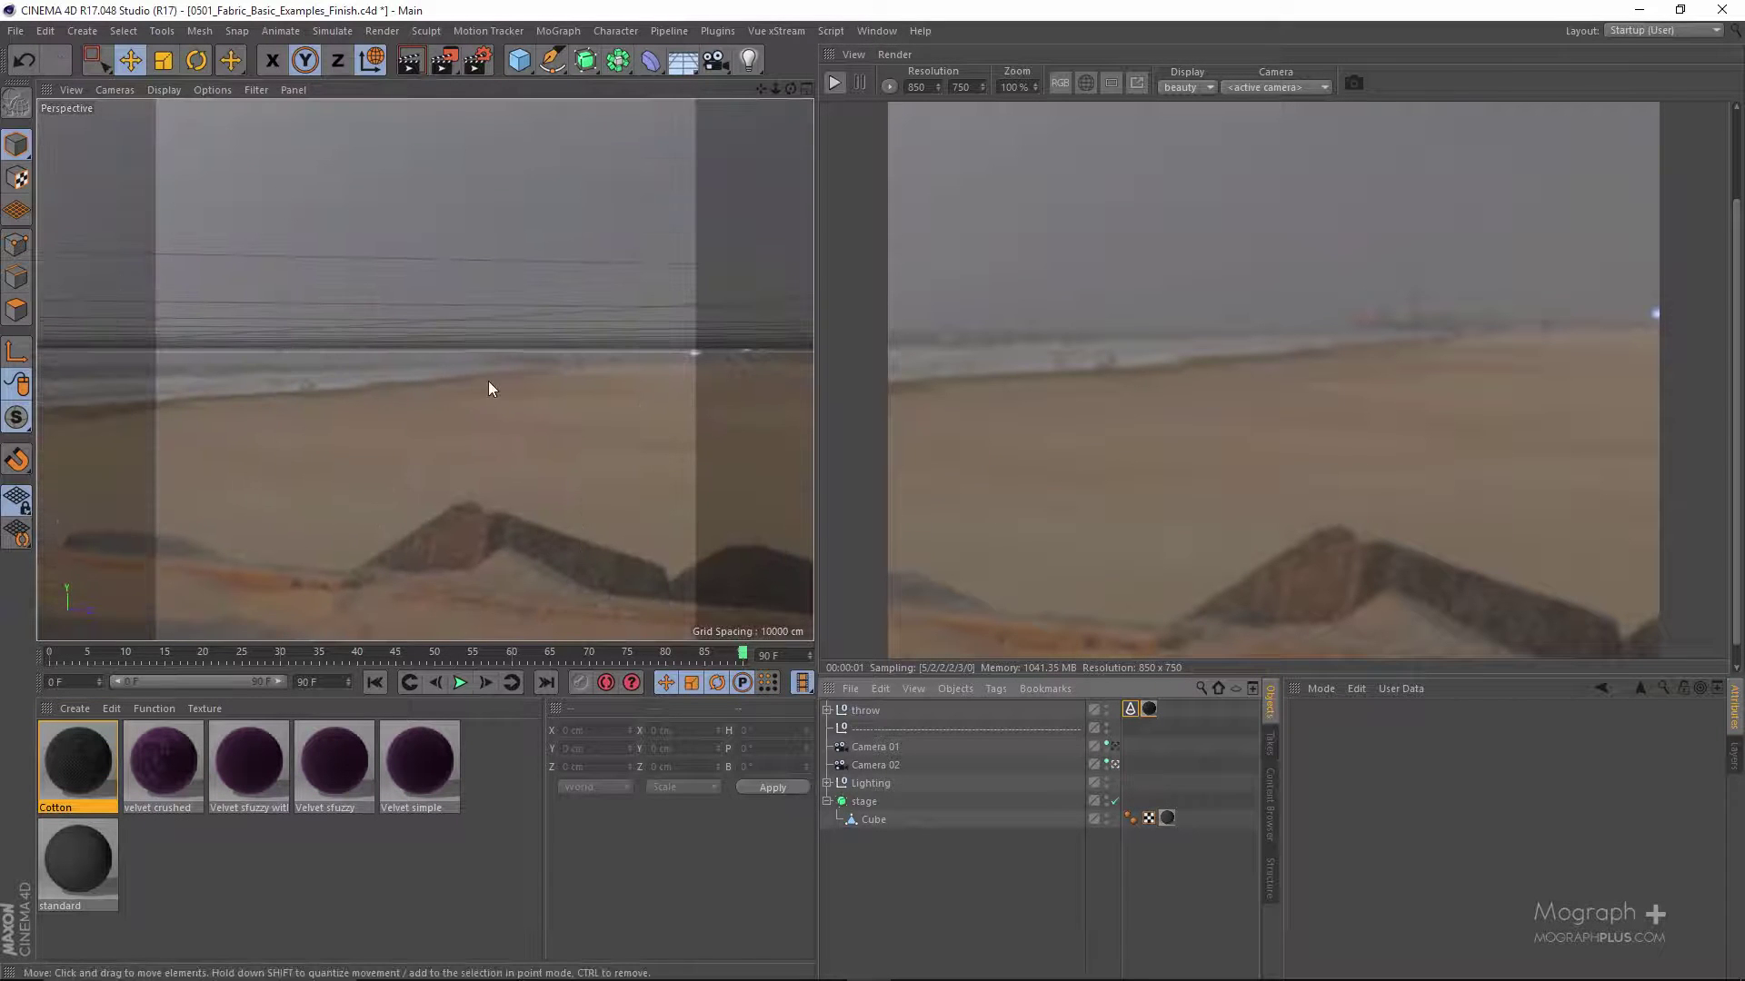
pyautogui.keyDown('alt'); pyautogui.moveTo(510, 338); pyautogui.dragTo(435, 428, button='right'); pyautogui.keyUp('alt')
pyautogui.keyDown('alt'); pyautogui.moveTo(501, 415); pyautogui.dragTo(452, 450, button='right'); pyautogui.keyUp('alt')
pyautogui.keyDown('alt'); pyautogui.moveTo(471, 388); pyautogui.dragTo(522, 394); pyautogui.keyUp('alt')
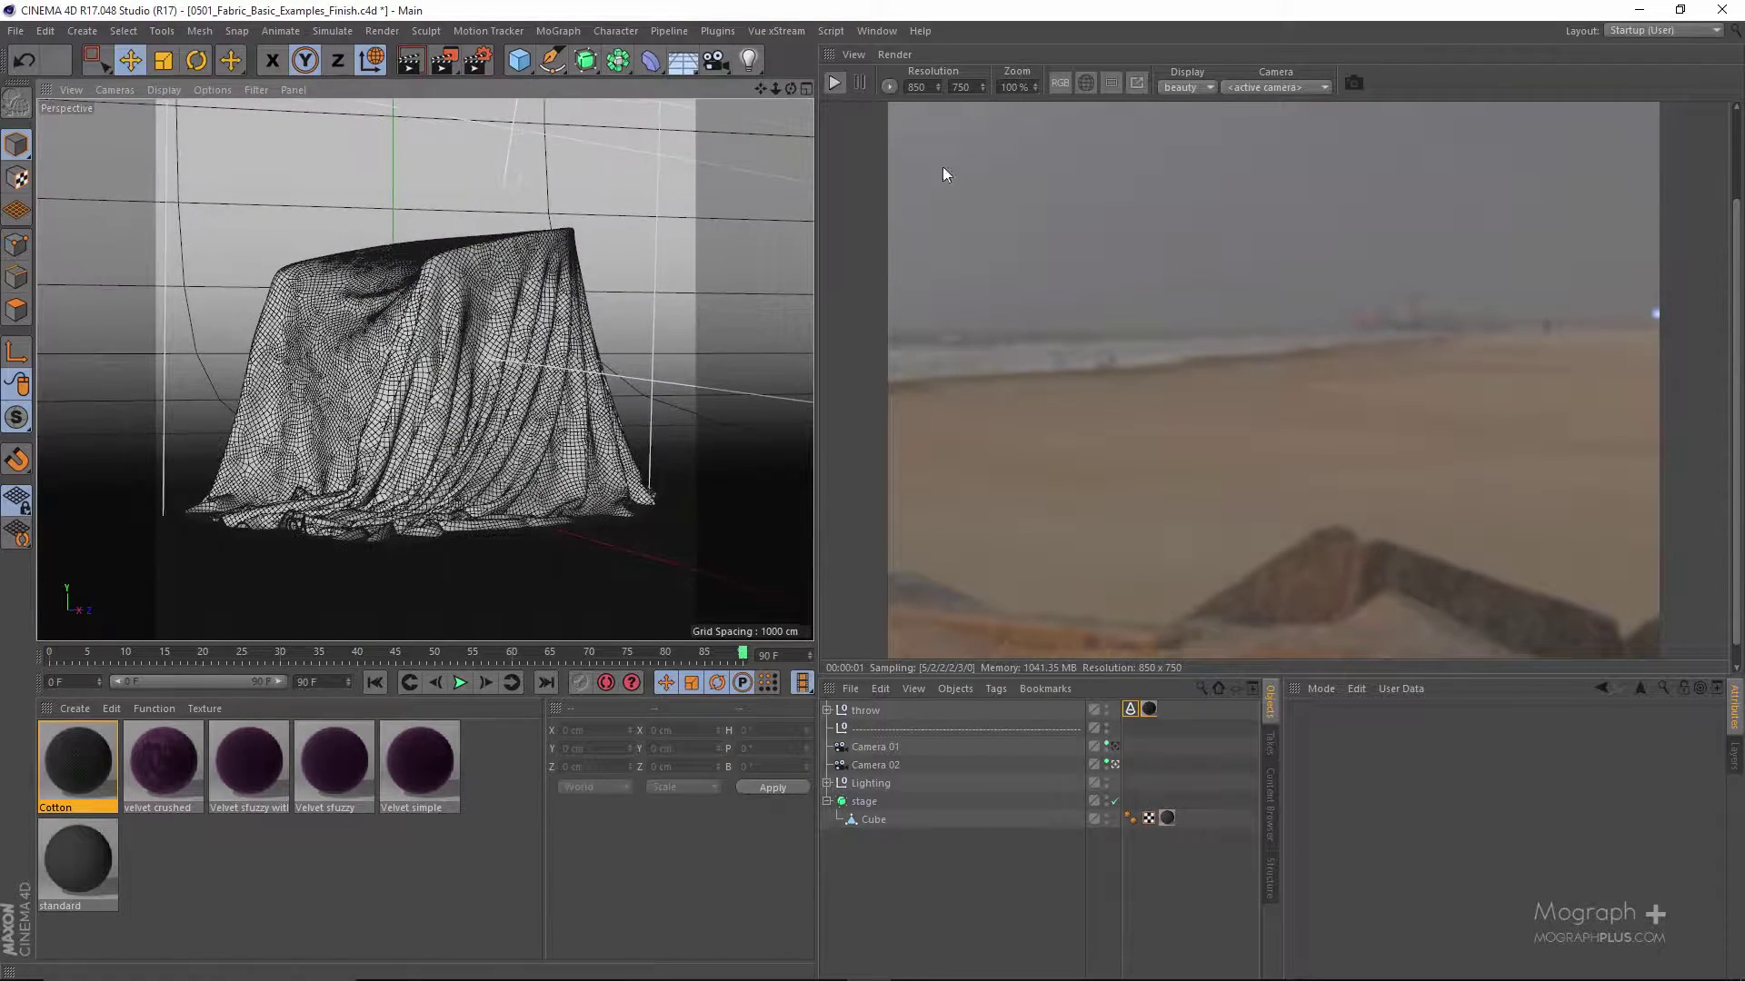
# - Restart the live render and bring Camera 02 slightly closer to the throw
pyautogui.click(833, 83)
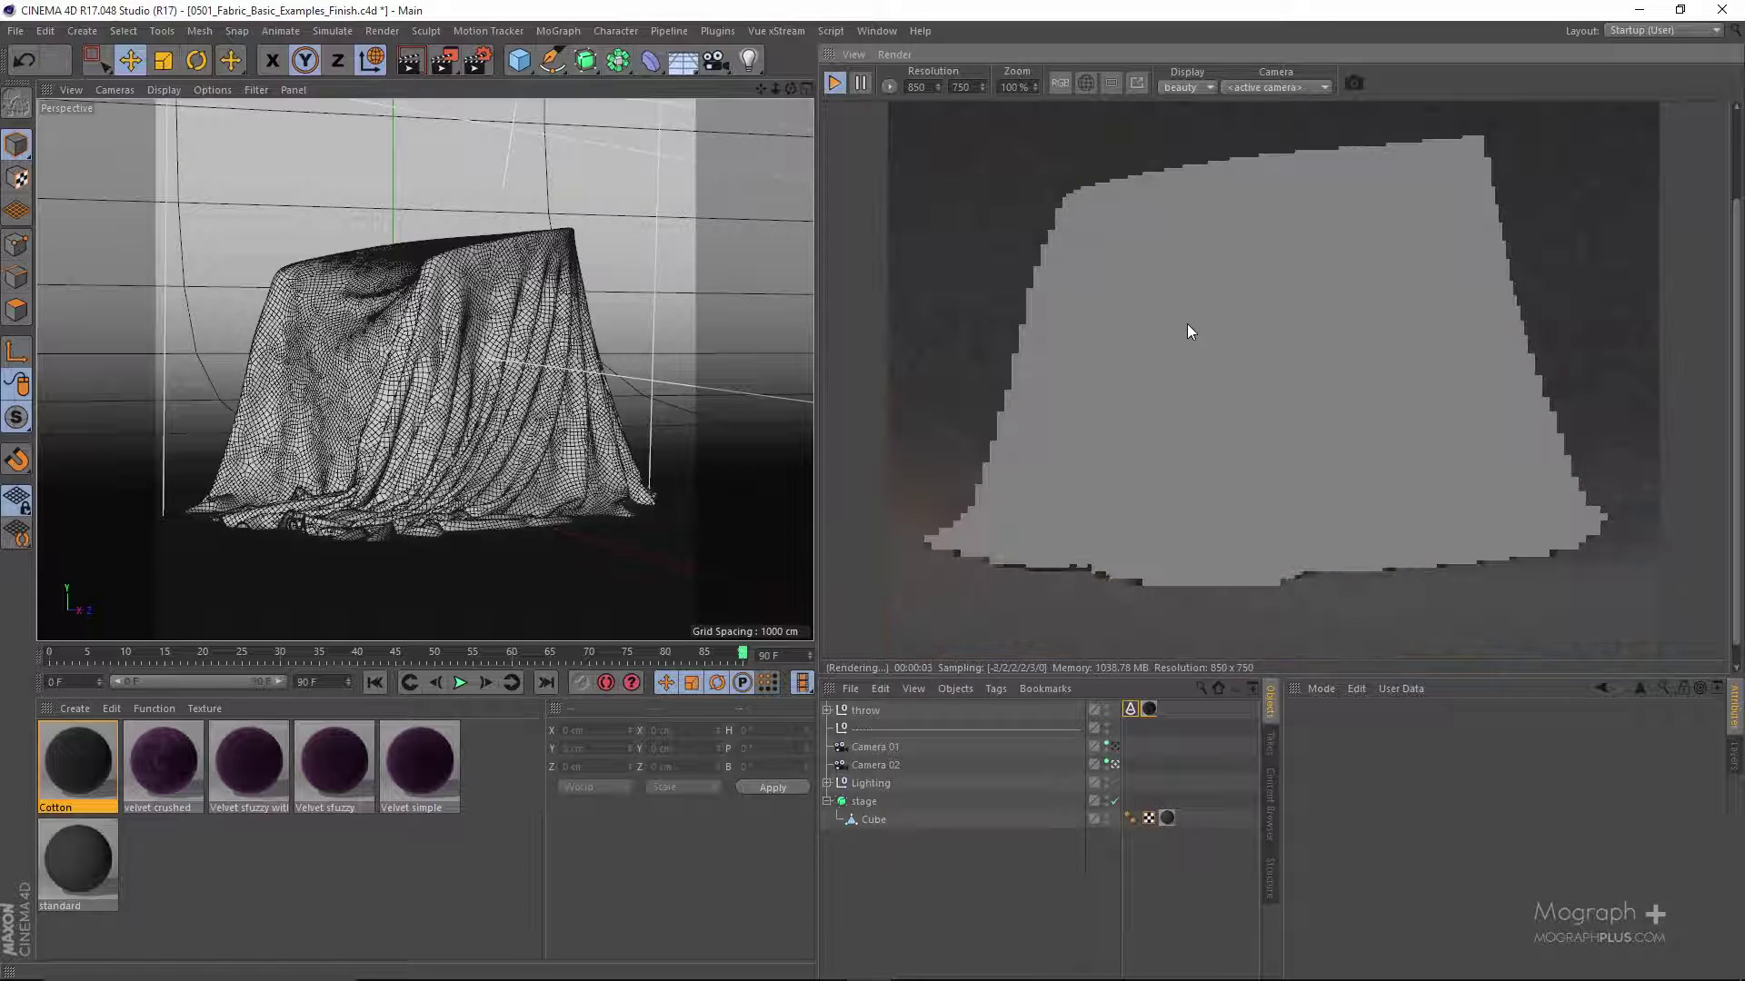
pyautogui.scroll(-2, 1185, 334)
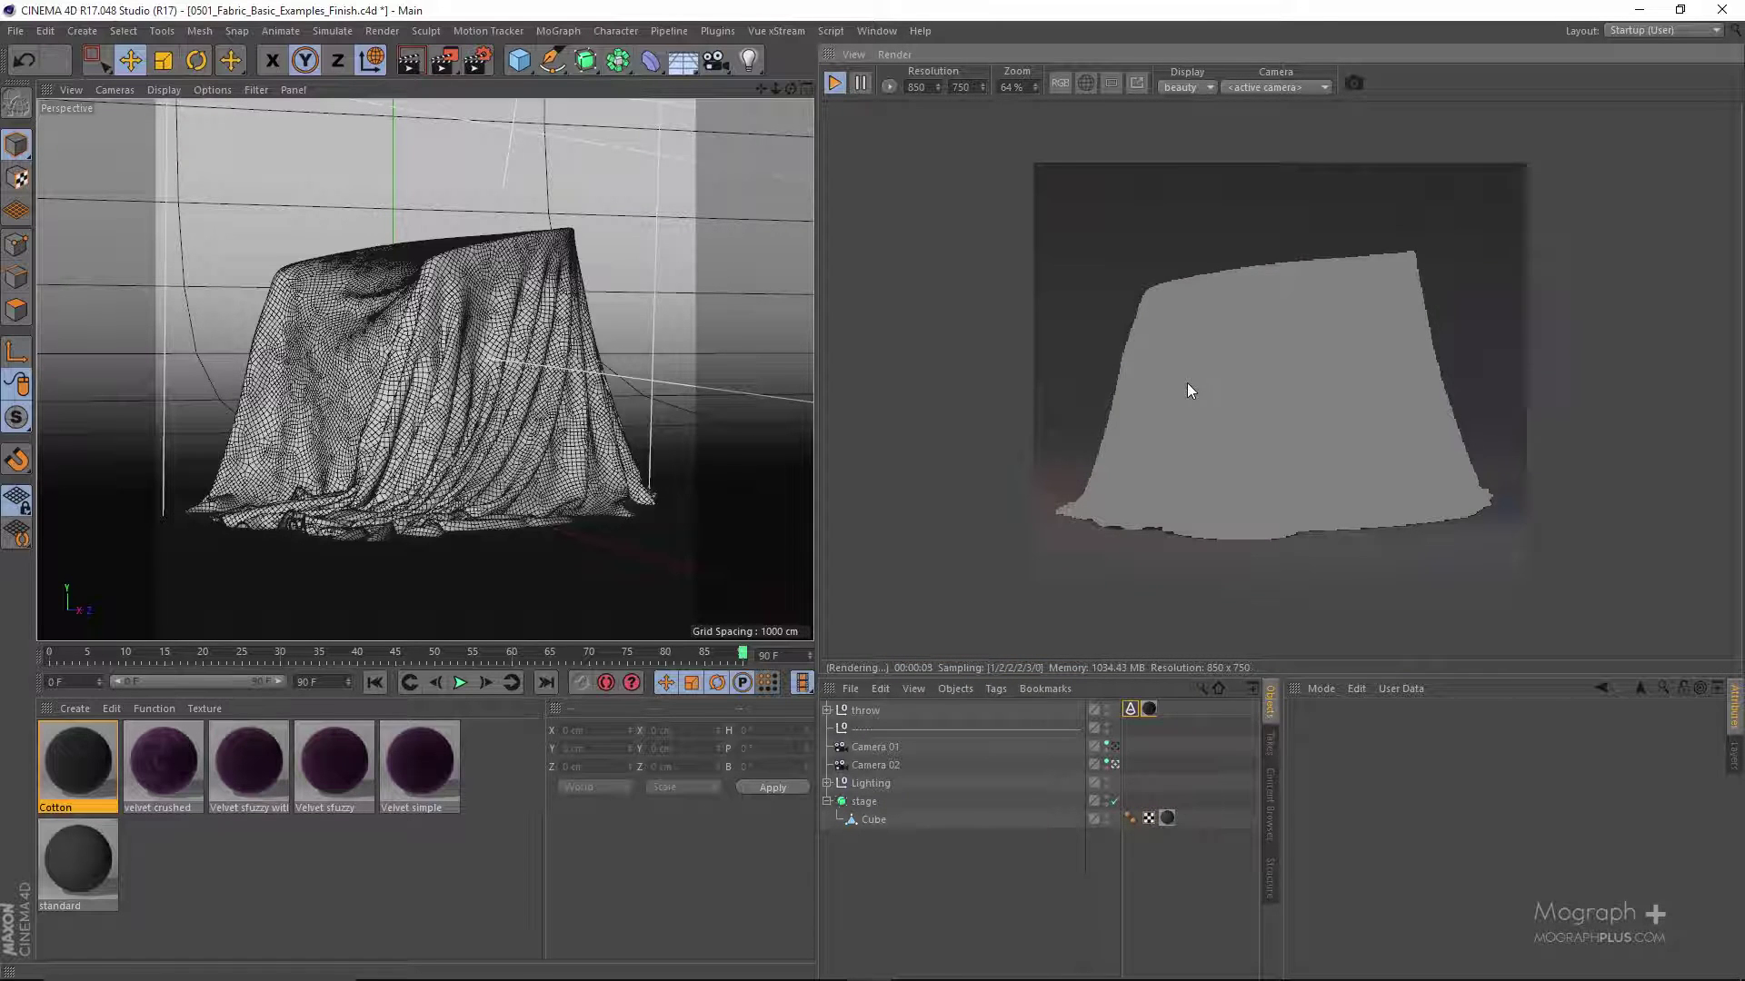
pyautogui.scroll(1, 1187, 383)
pyautogui.scroll(2, 457, 383)
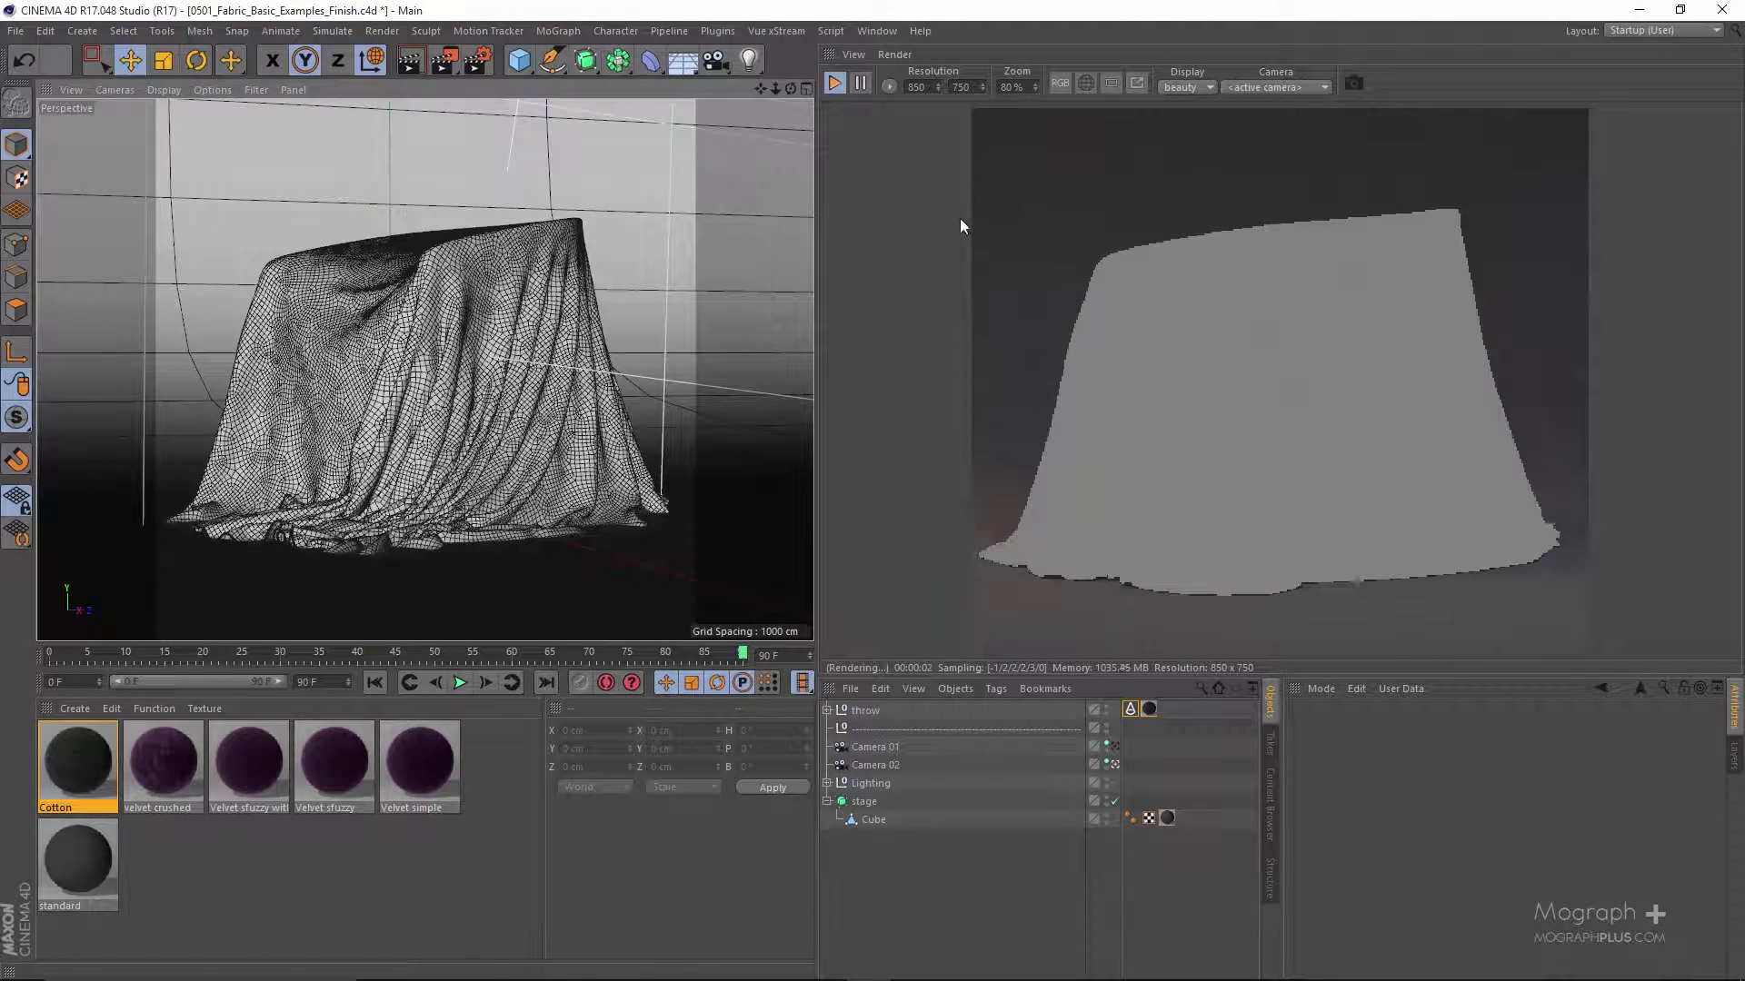
# - Reopen the Cotton shader network and preview the facing_ratio node by connecting its output to Arnold Beauty
pyautogui.doubleClick(95, 754)
pyautogui.click(472, 178)
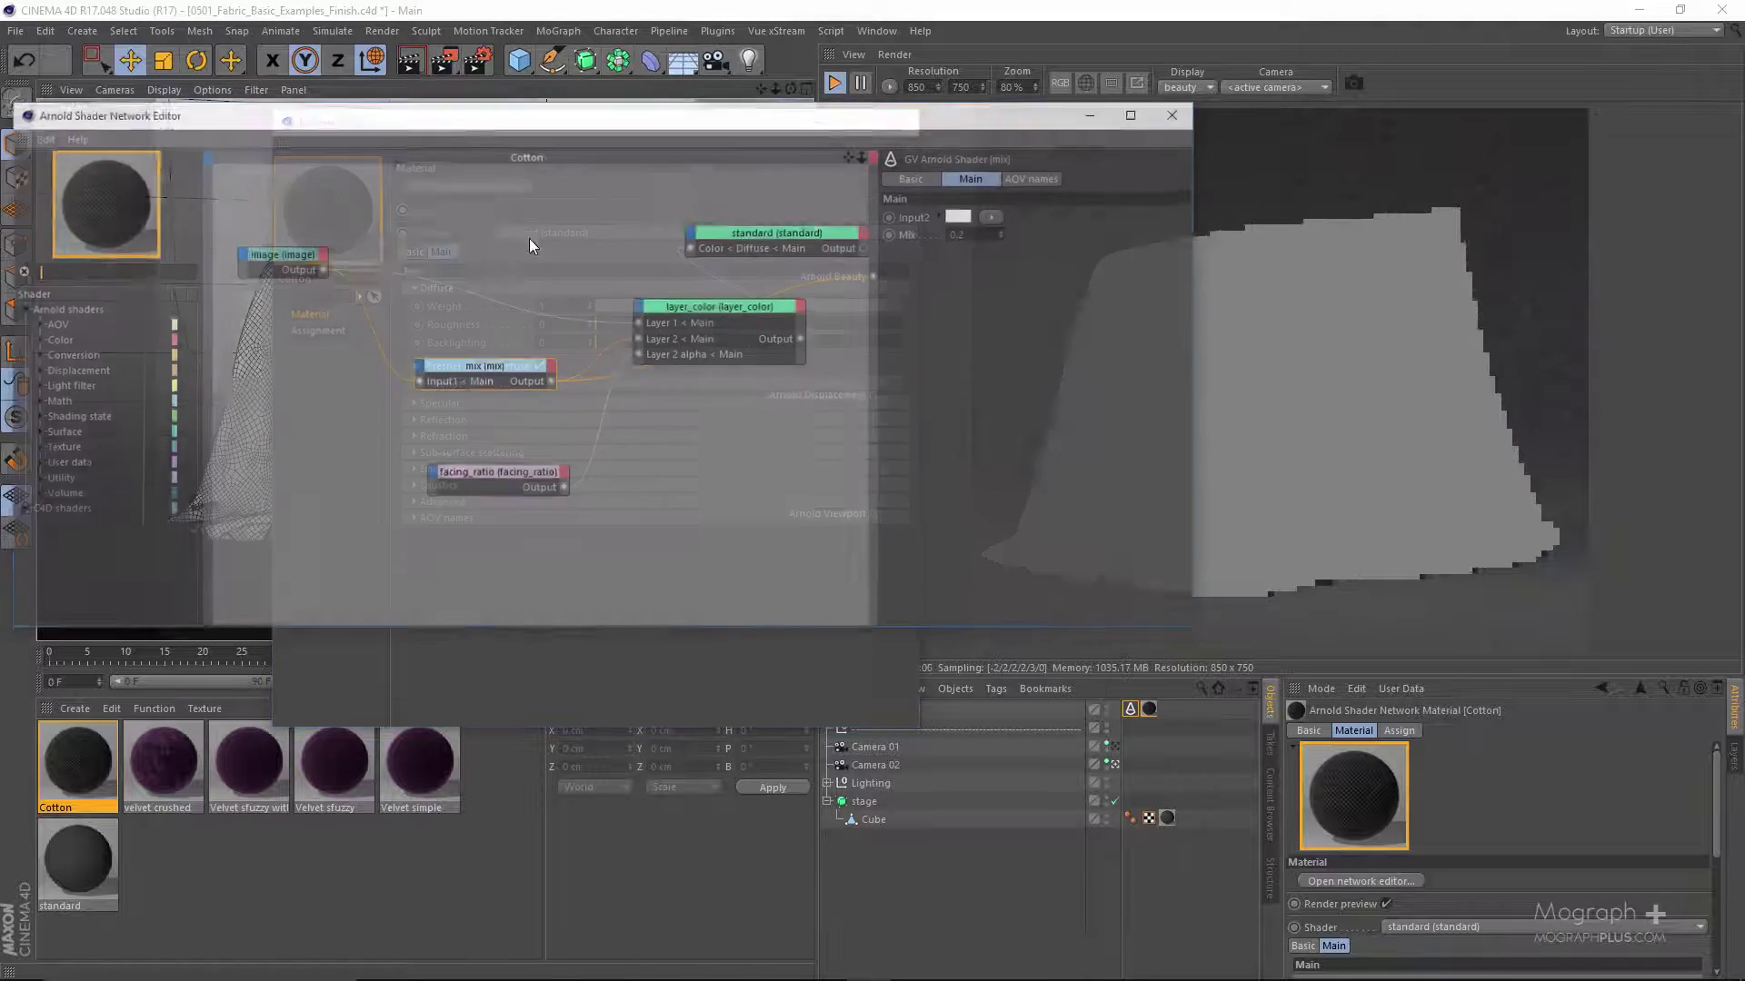
pyautogui.click(423, 492)
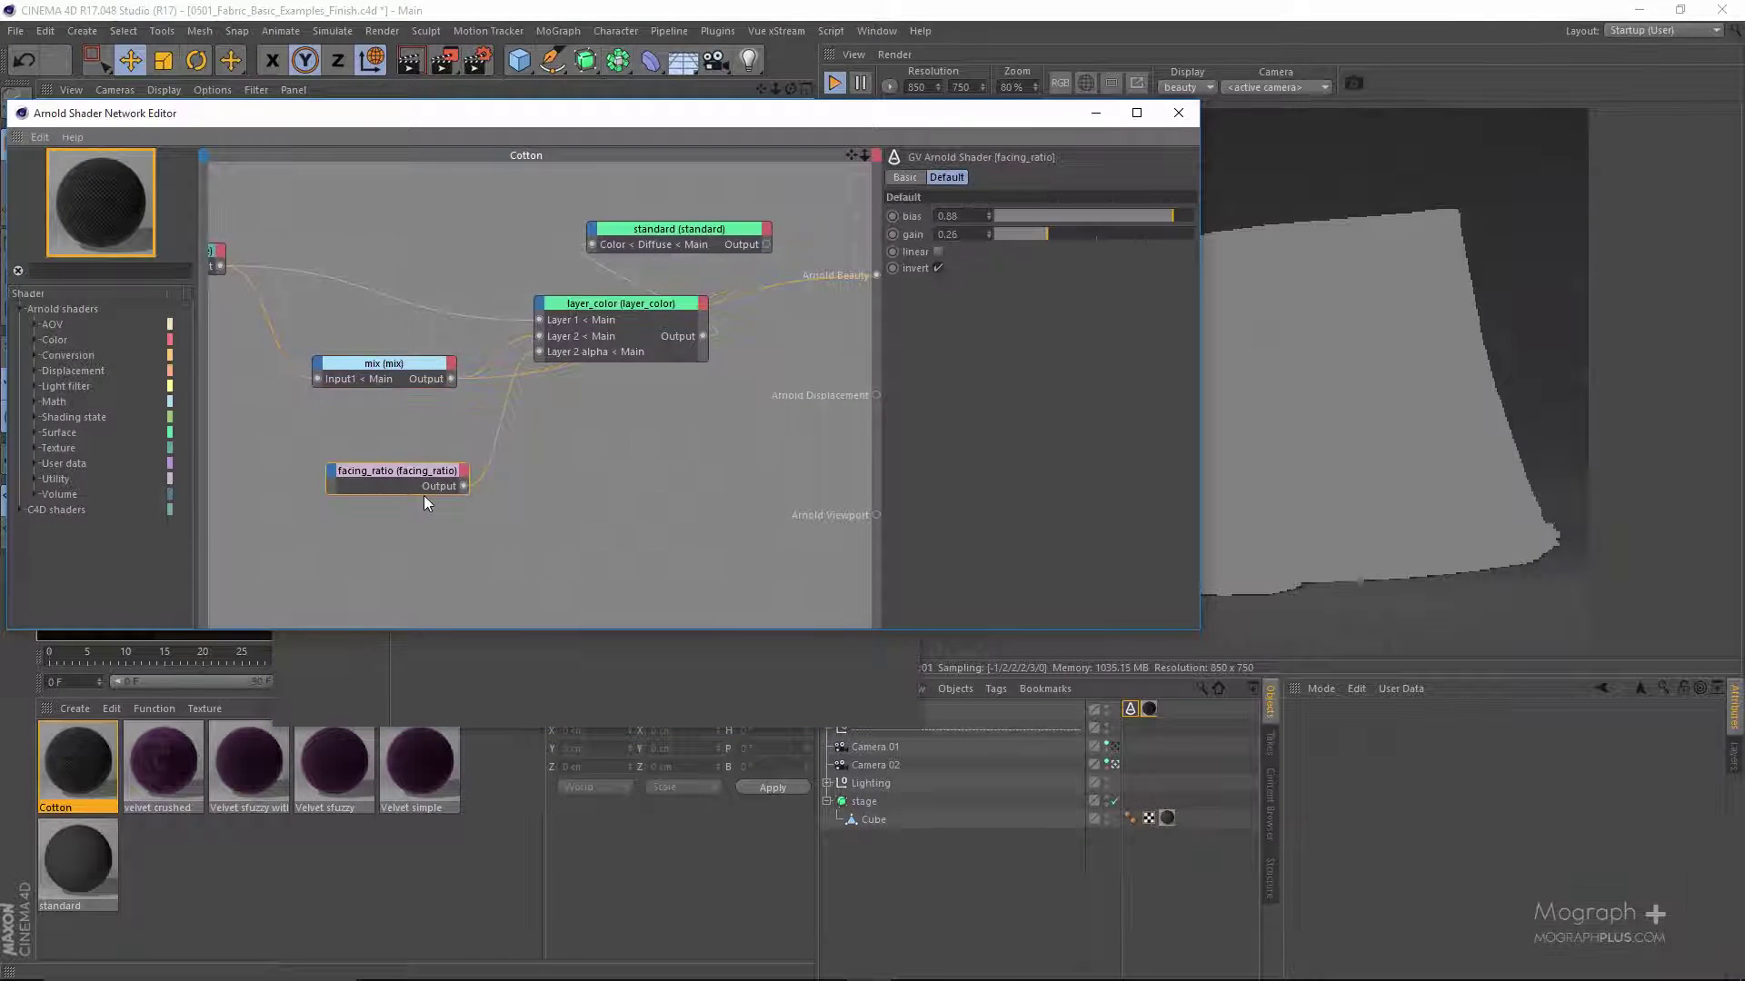
pyautogui.moveTo(909, 124); pyautogui.dragTo(740, 146)
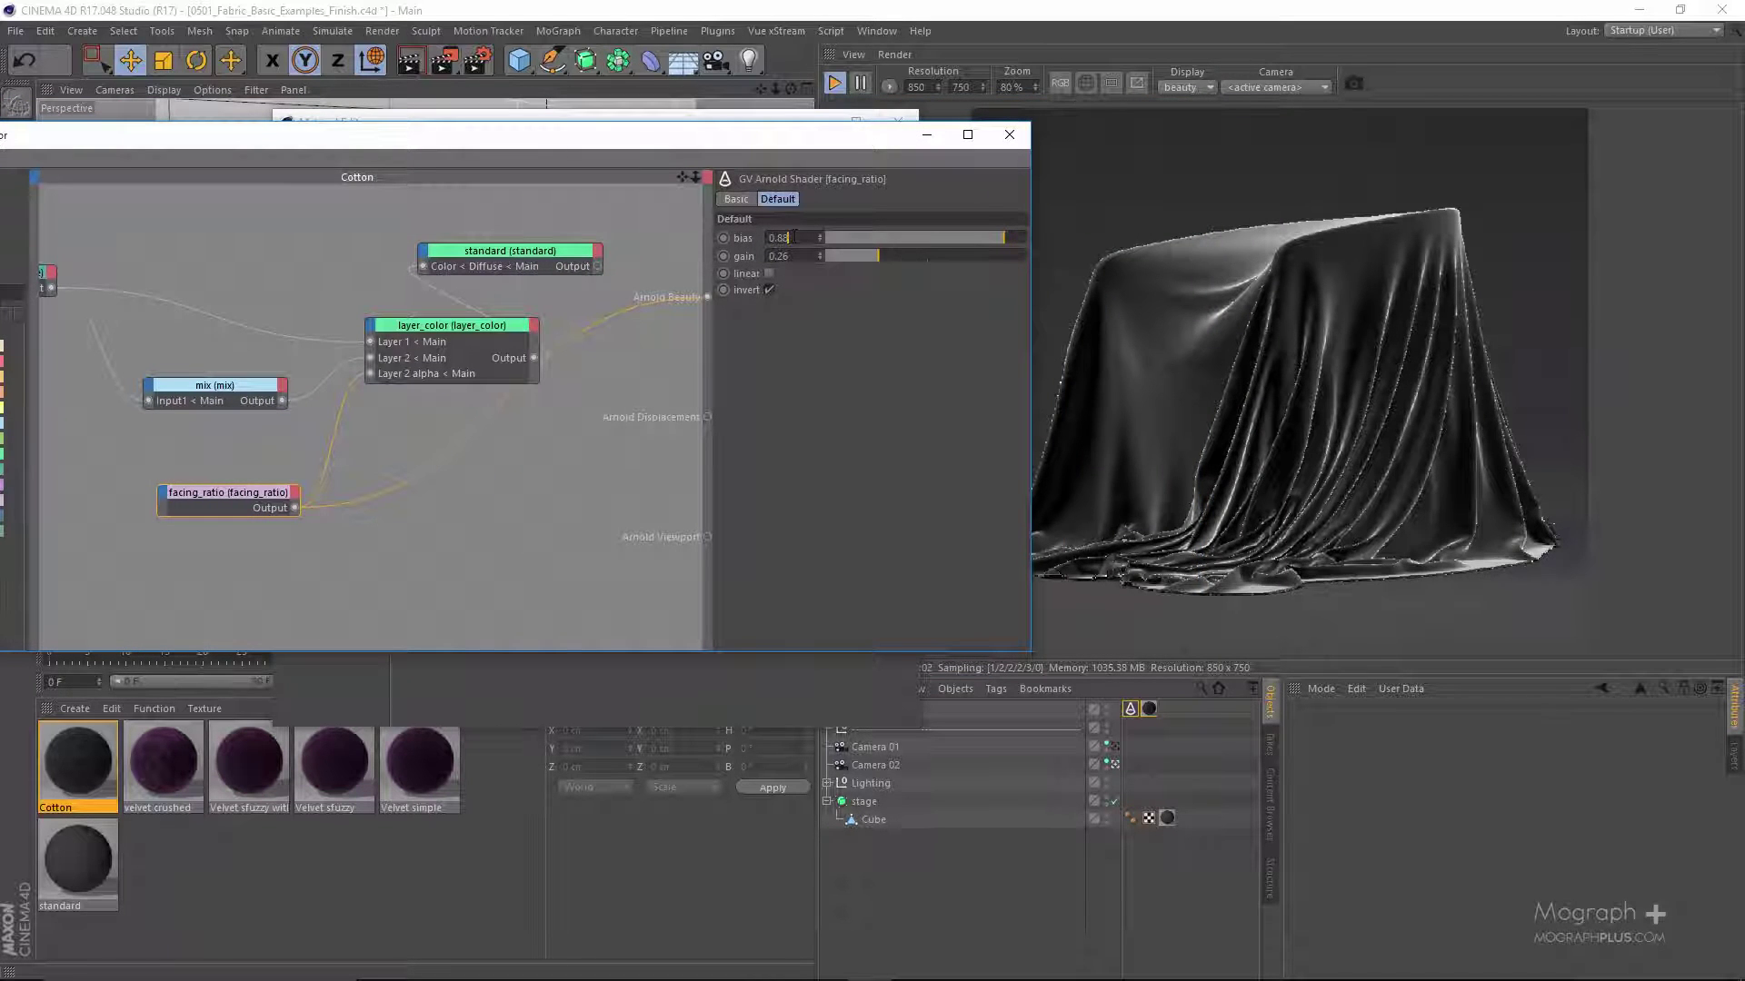
# - Set the facing_ratio bias to 0.89 and gain to 0.25, and reconnect the standard shader's output to Arnold Beauty
pyautogui.scroll(1, 792, 238)
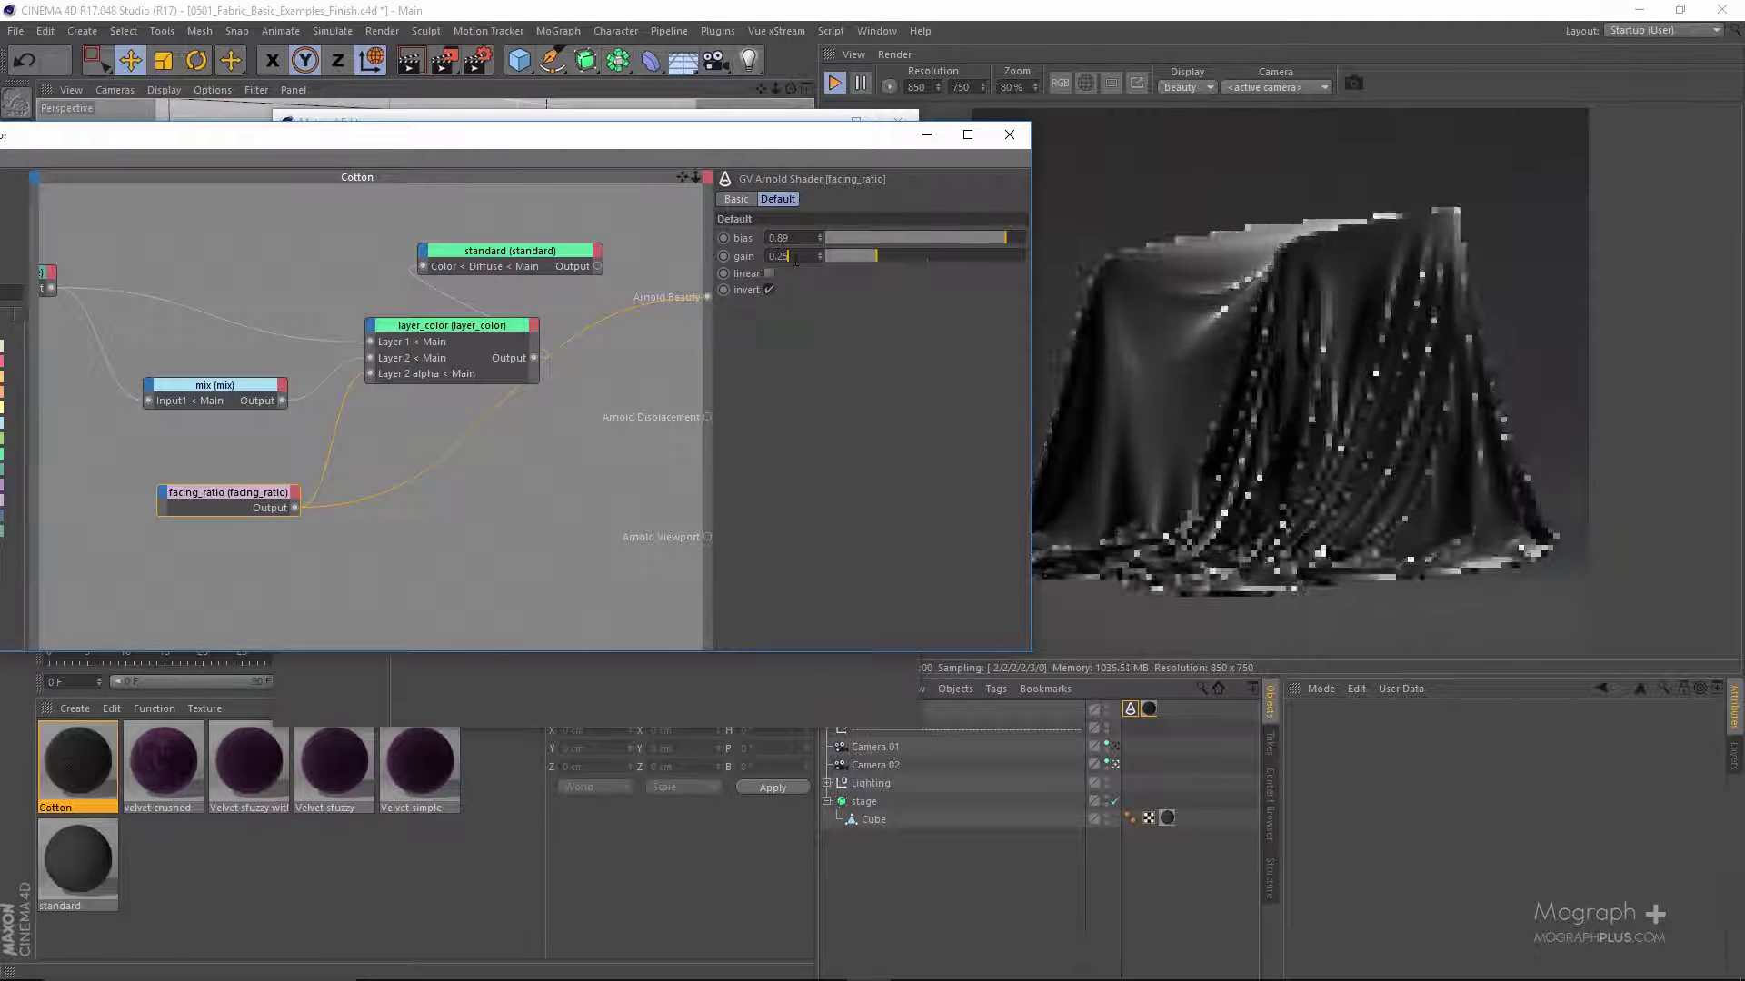
pyautogui.moveTo(530, 543); pyautogui.dragTo(391, 587, button='middle')
pyautogui.click(402, 313)
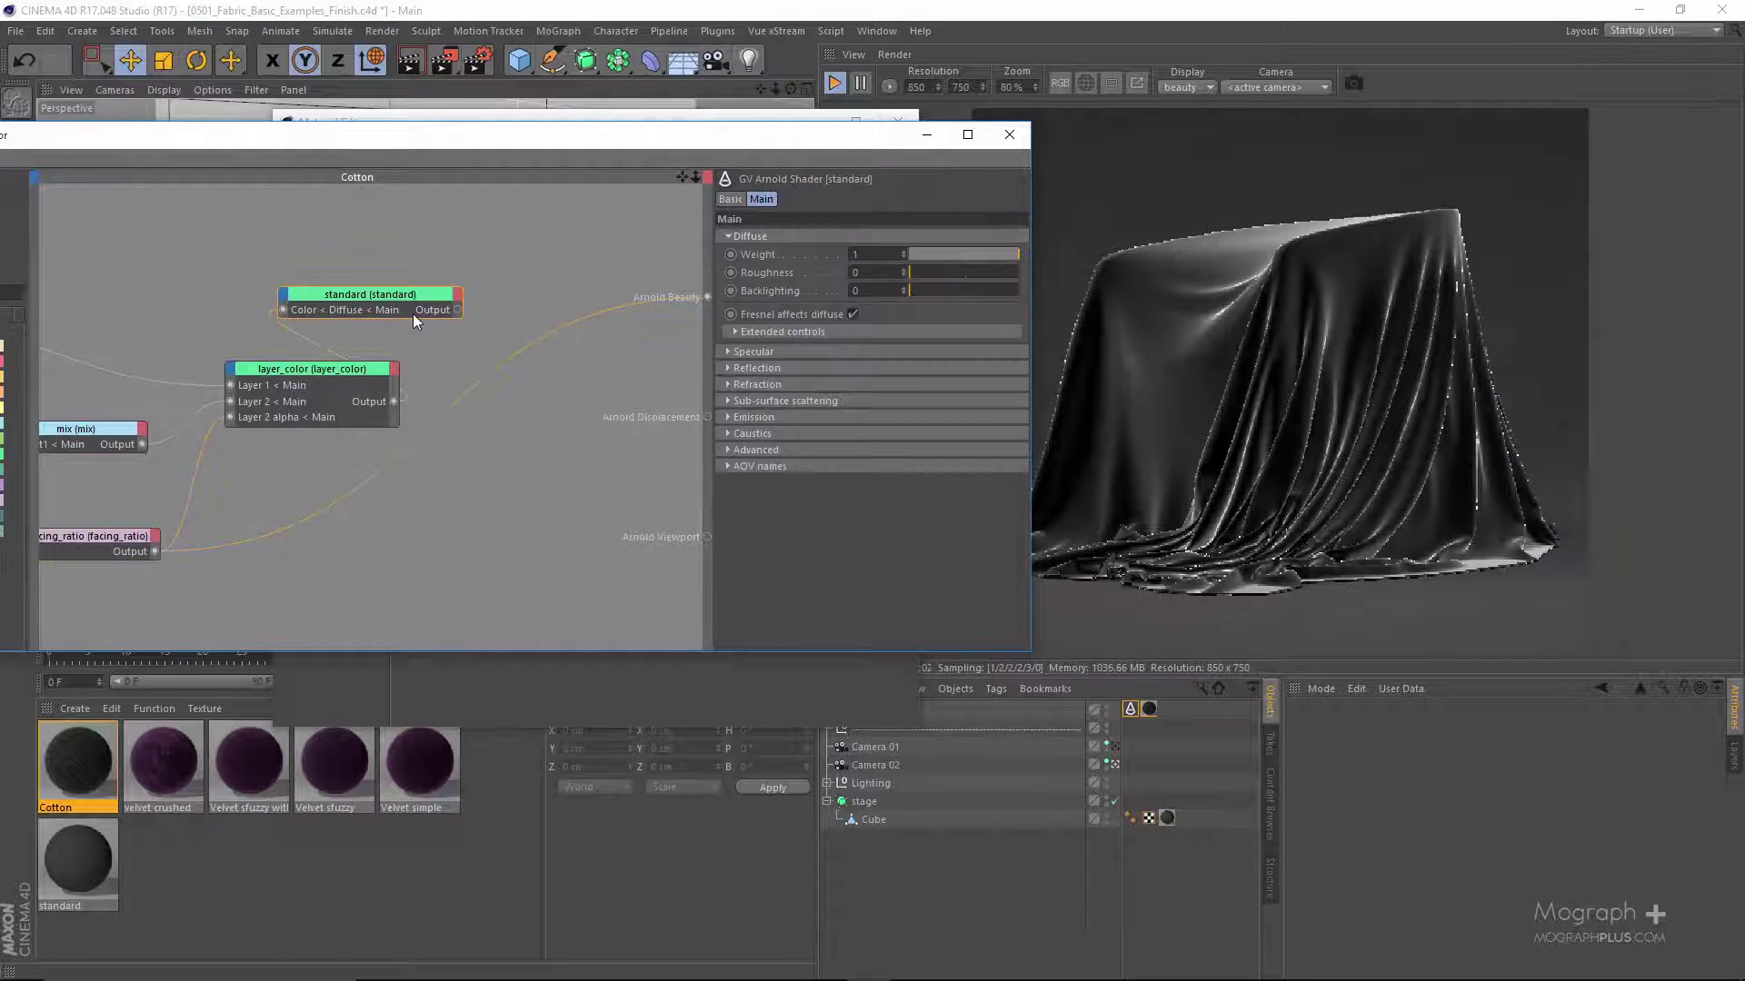
pyautogui.moveTo(457, 309); pyautogui.dragTo(707, 297)
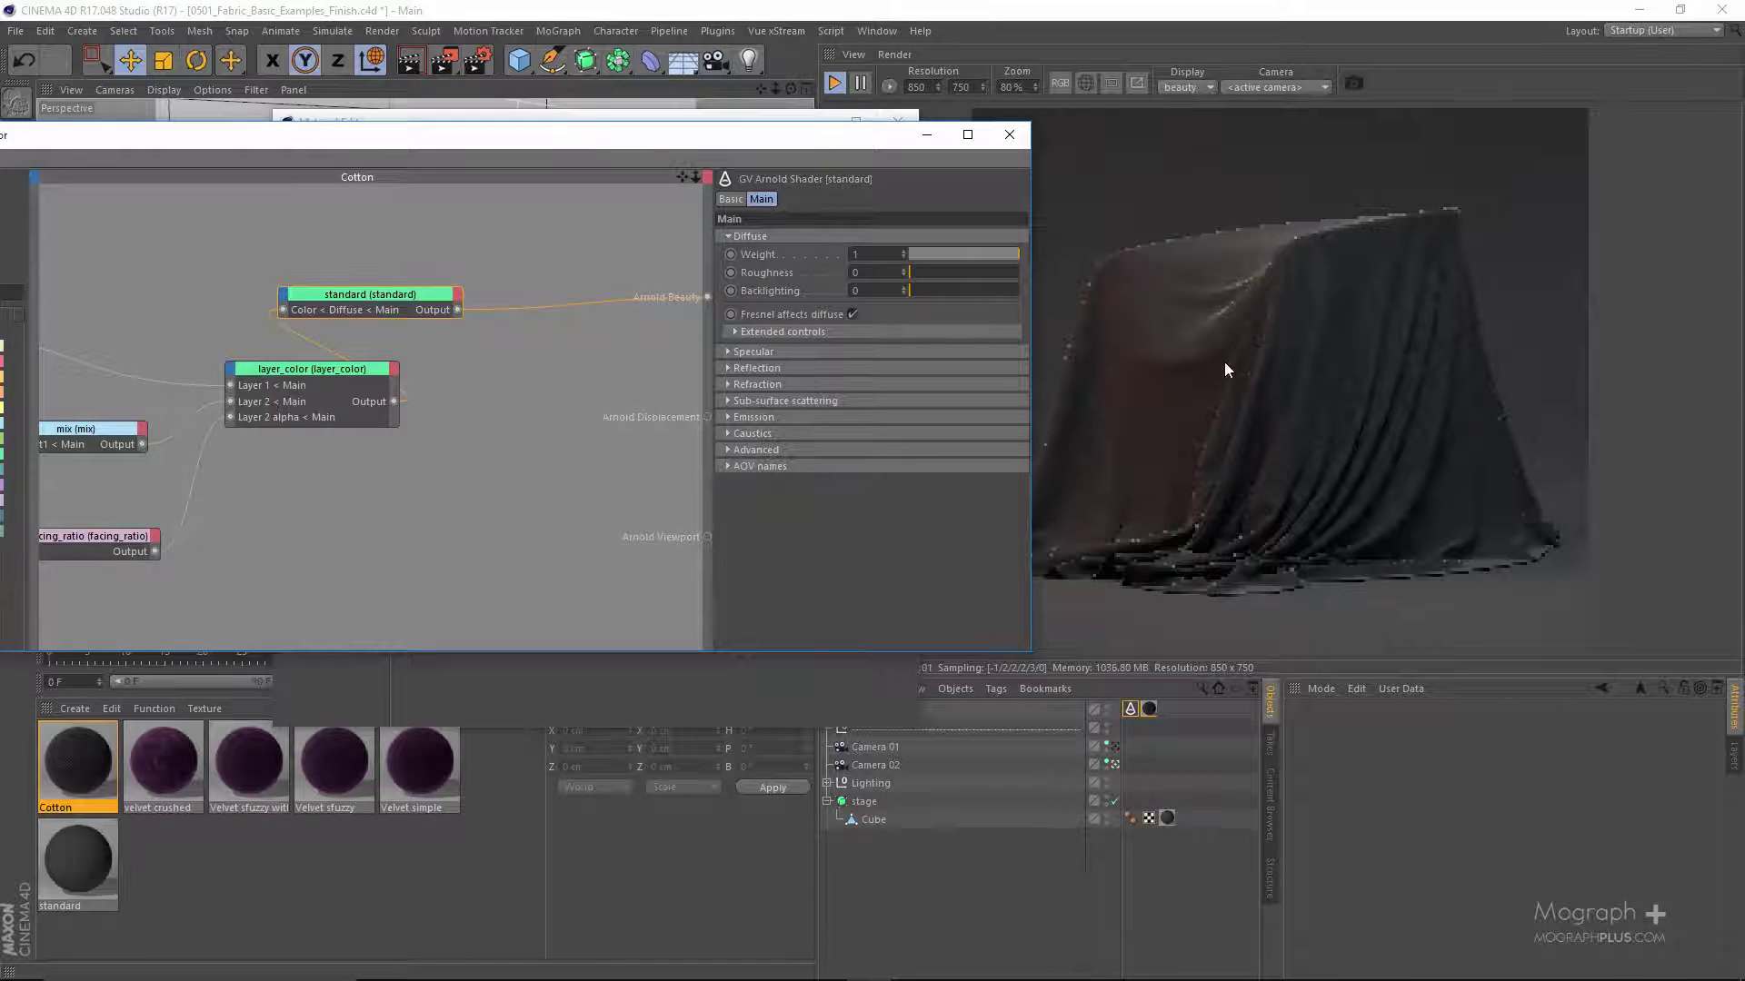
# - Inspect the refined cotton render at 100% zoom, and close the shader network editor and the Material Editor
pyautogui.scroll(1, 1283, 374)
pyautogui.click(1009, 134)
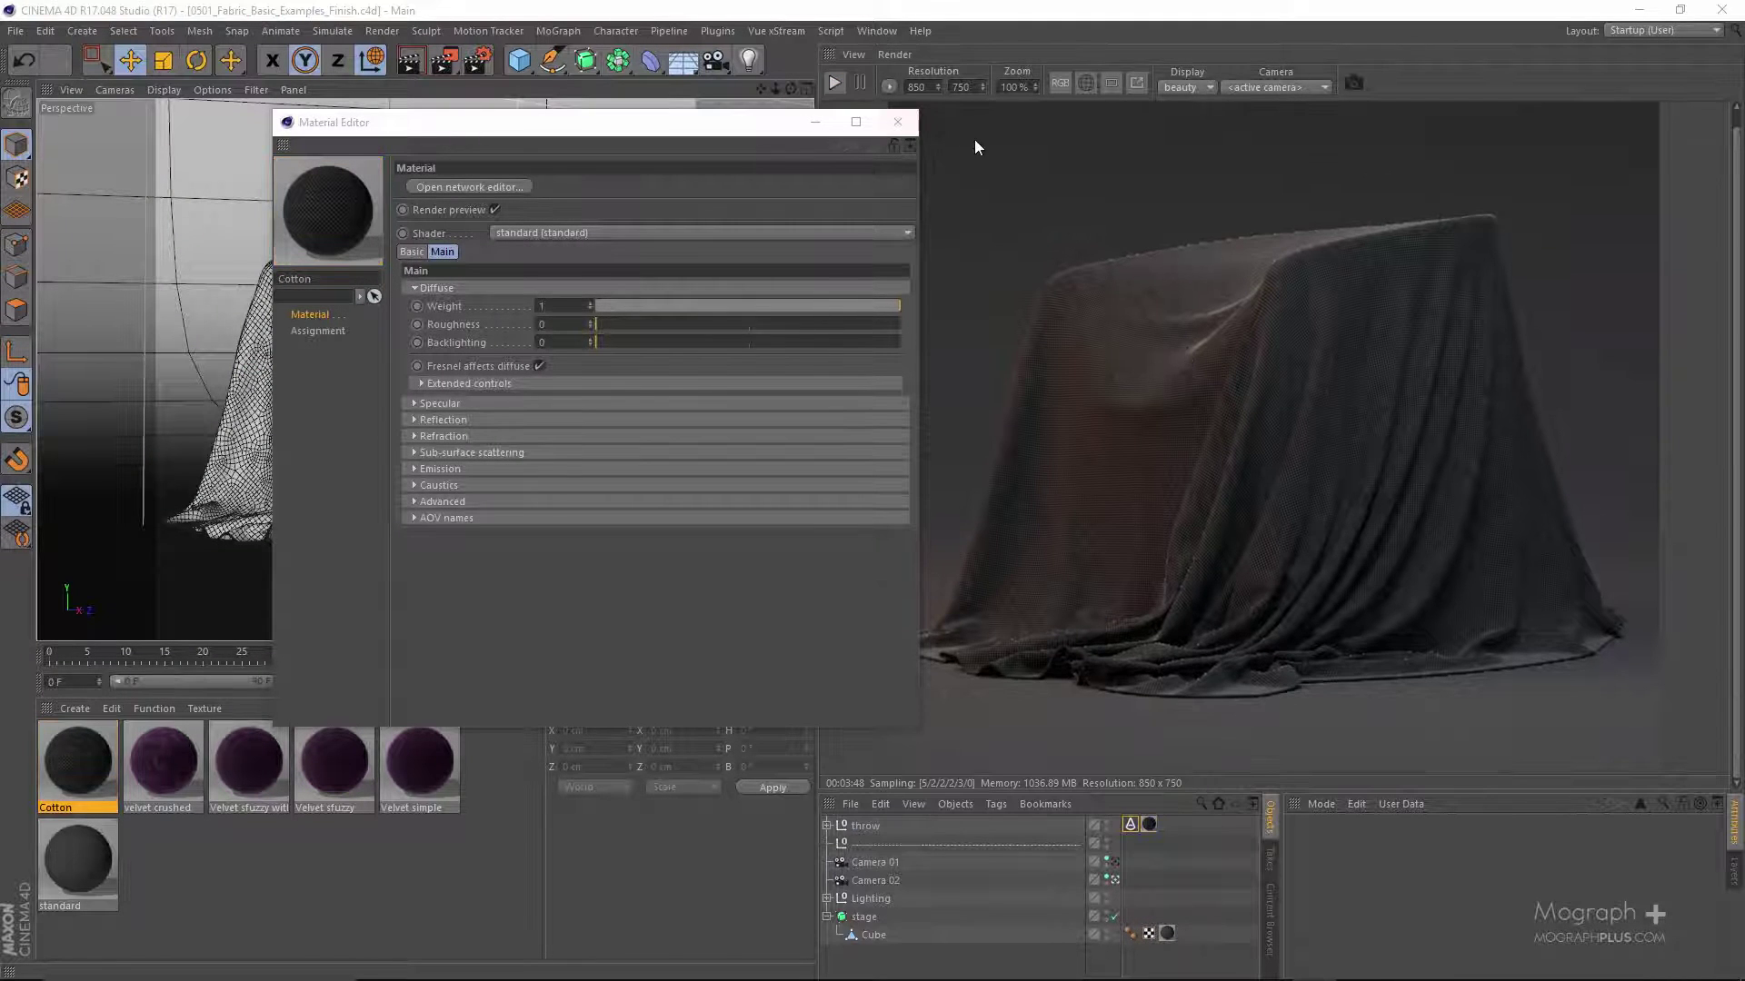
pyautogui.click(897, 122)
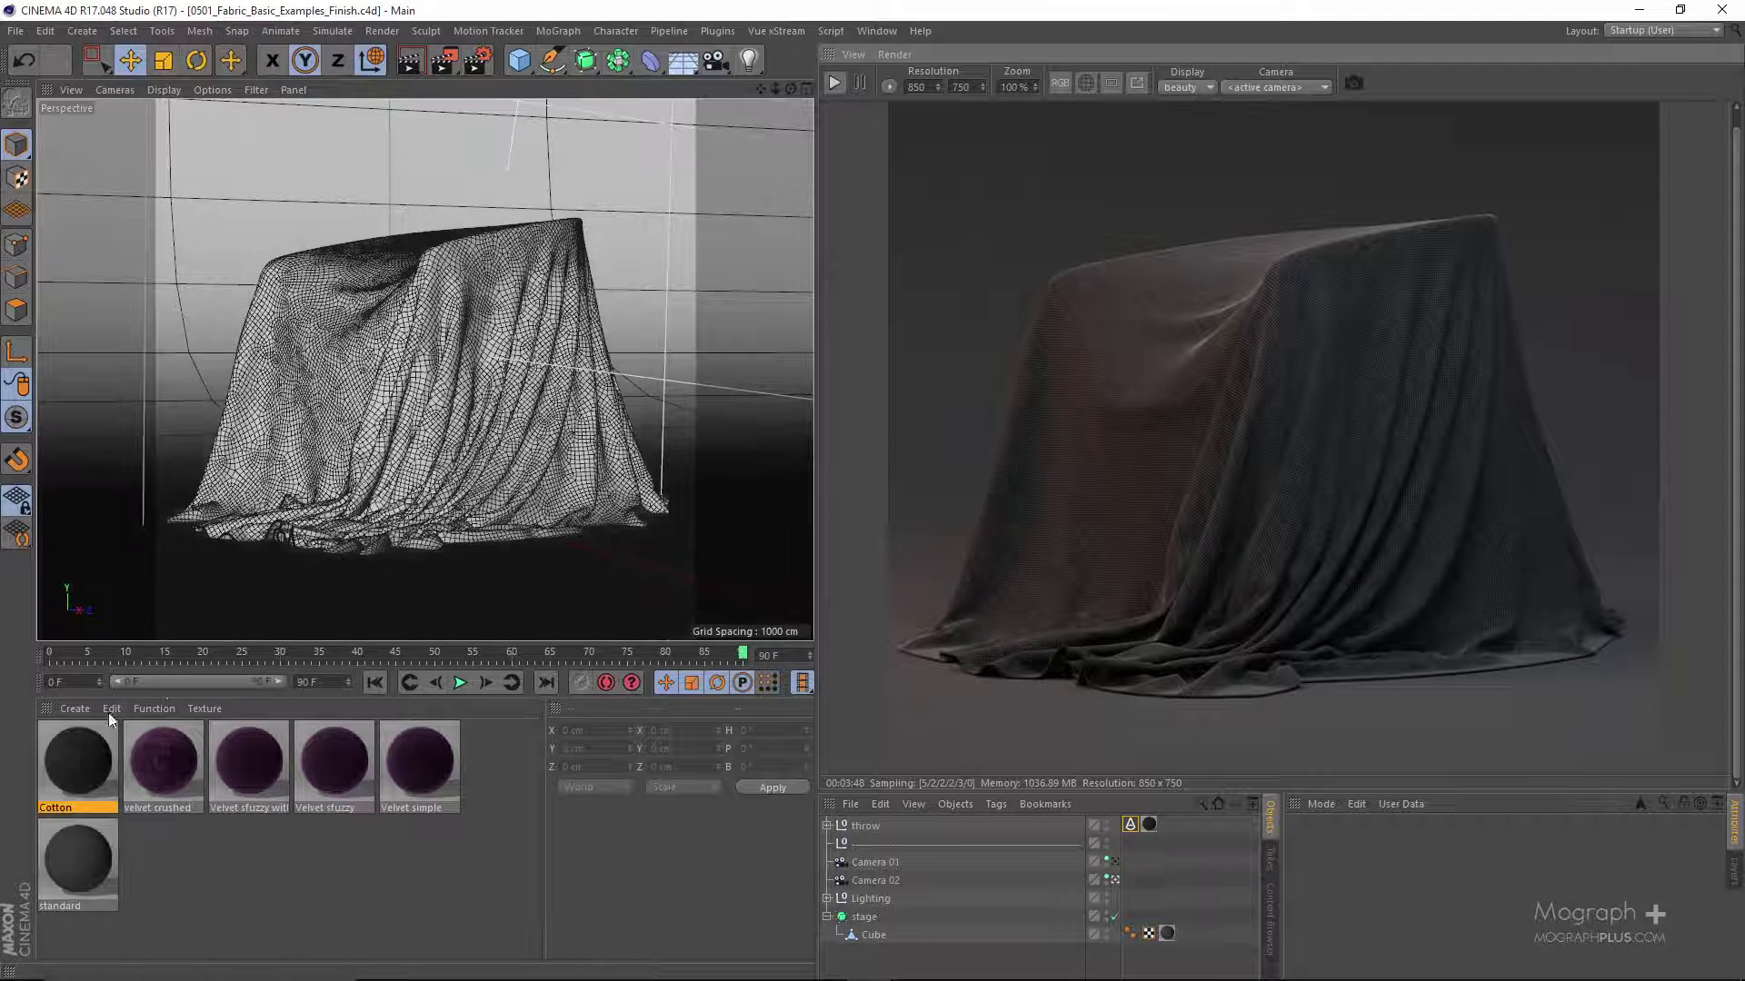
# - Duplicate the Cotton material, assign it to the throw and open the copy's shader network in an enlarged editor
pyautogui.keyDown('ctrl'); pyautogui.moveTo(93, 759); pyautogui.dragTo(1150, 825); pyautogui.keyUp('ctrl')
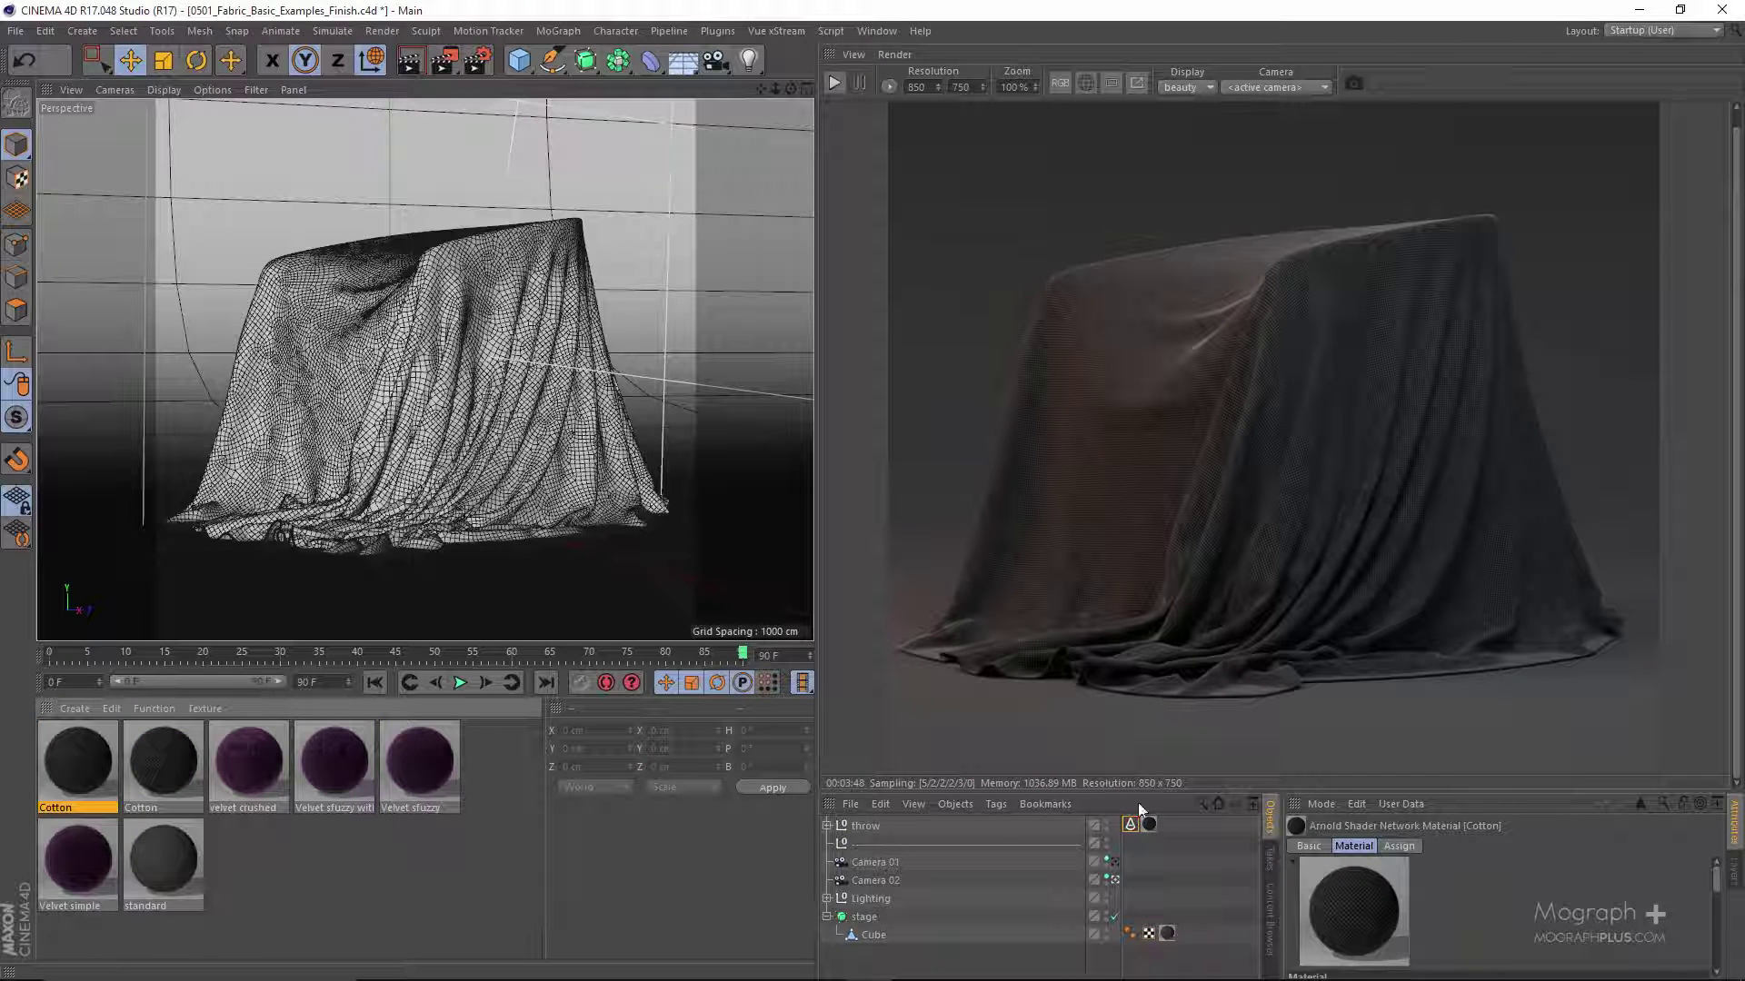
pyautogui.doubleClick(73, 745)
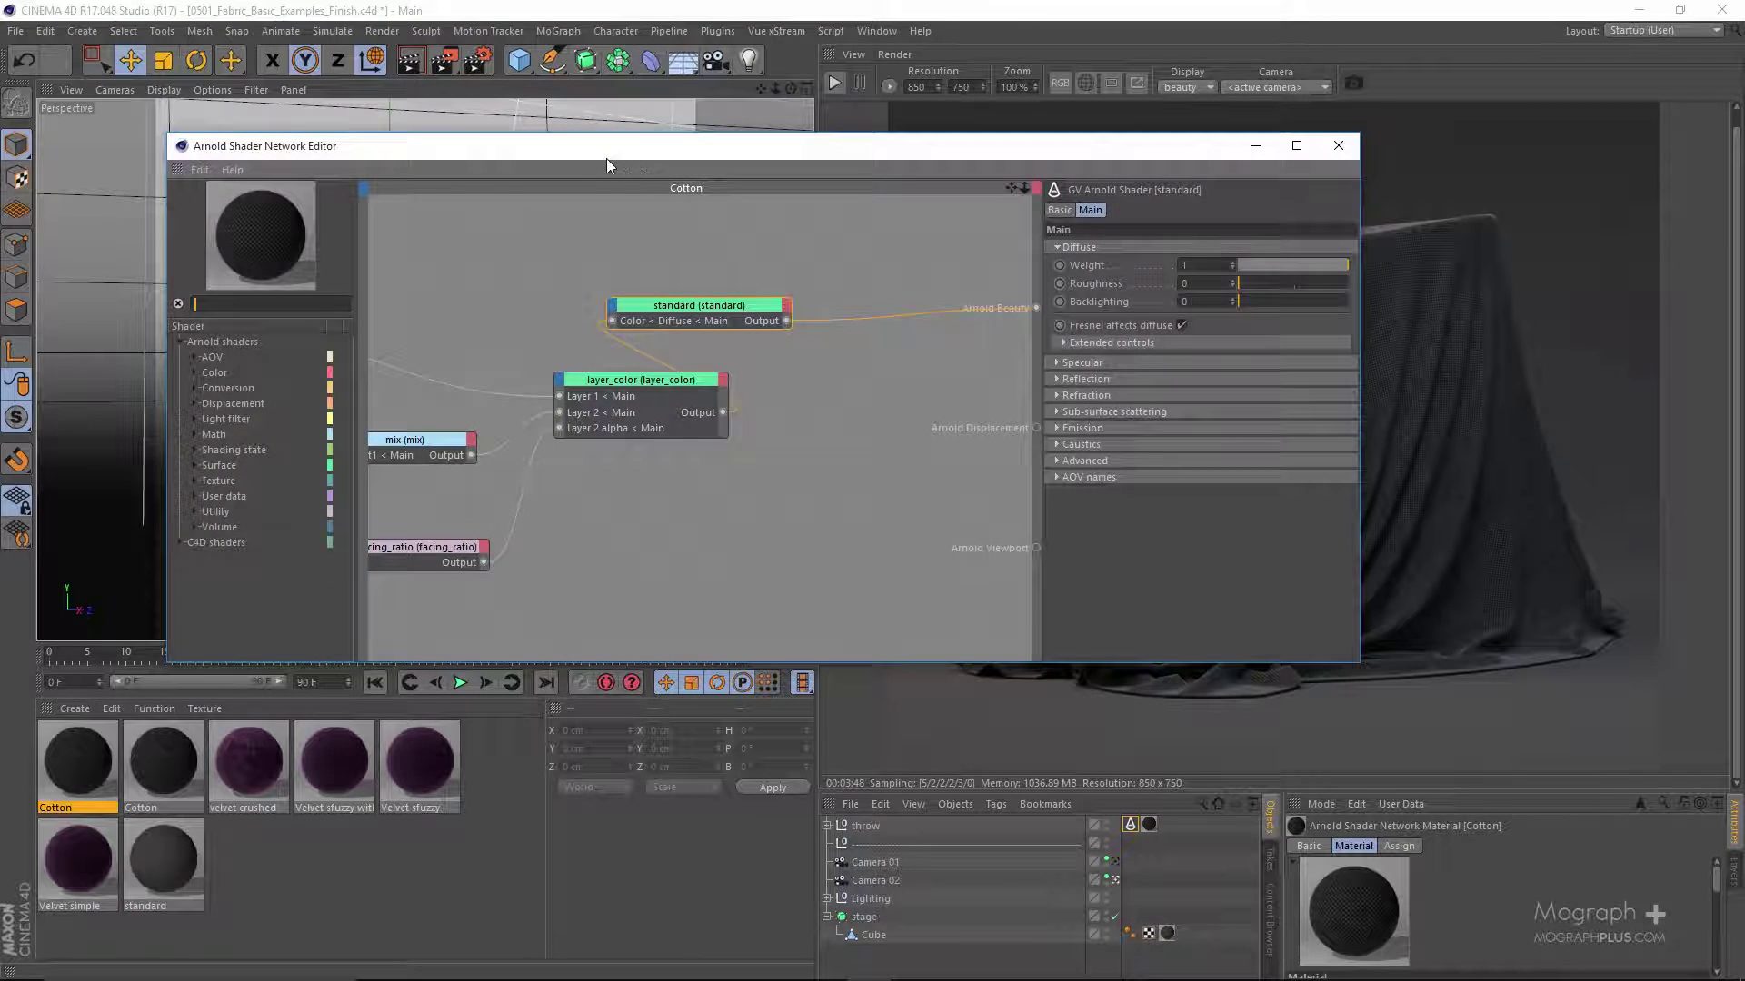
pyautogui.moveTo(607, 158); pyautogui.dragTo(478, 163)
pyautogui.moveTo(680, 149); pyautogui.dragTo(755, 96)
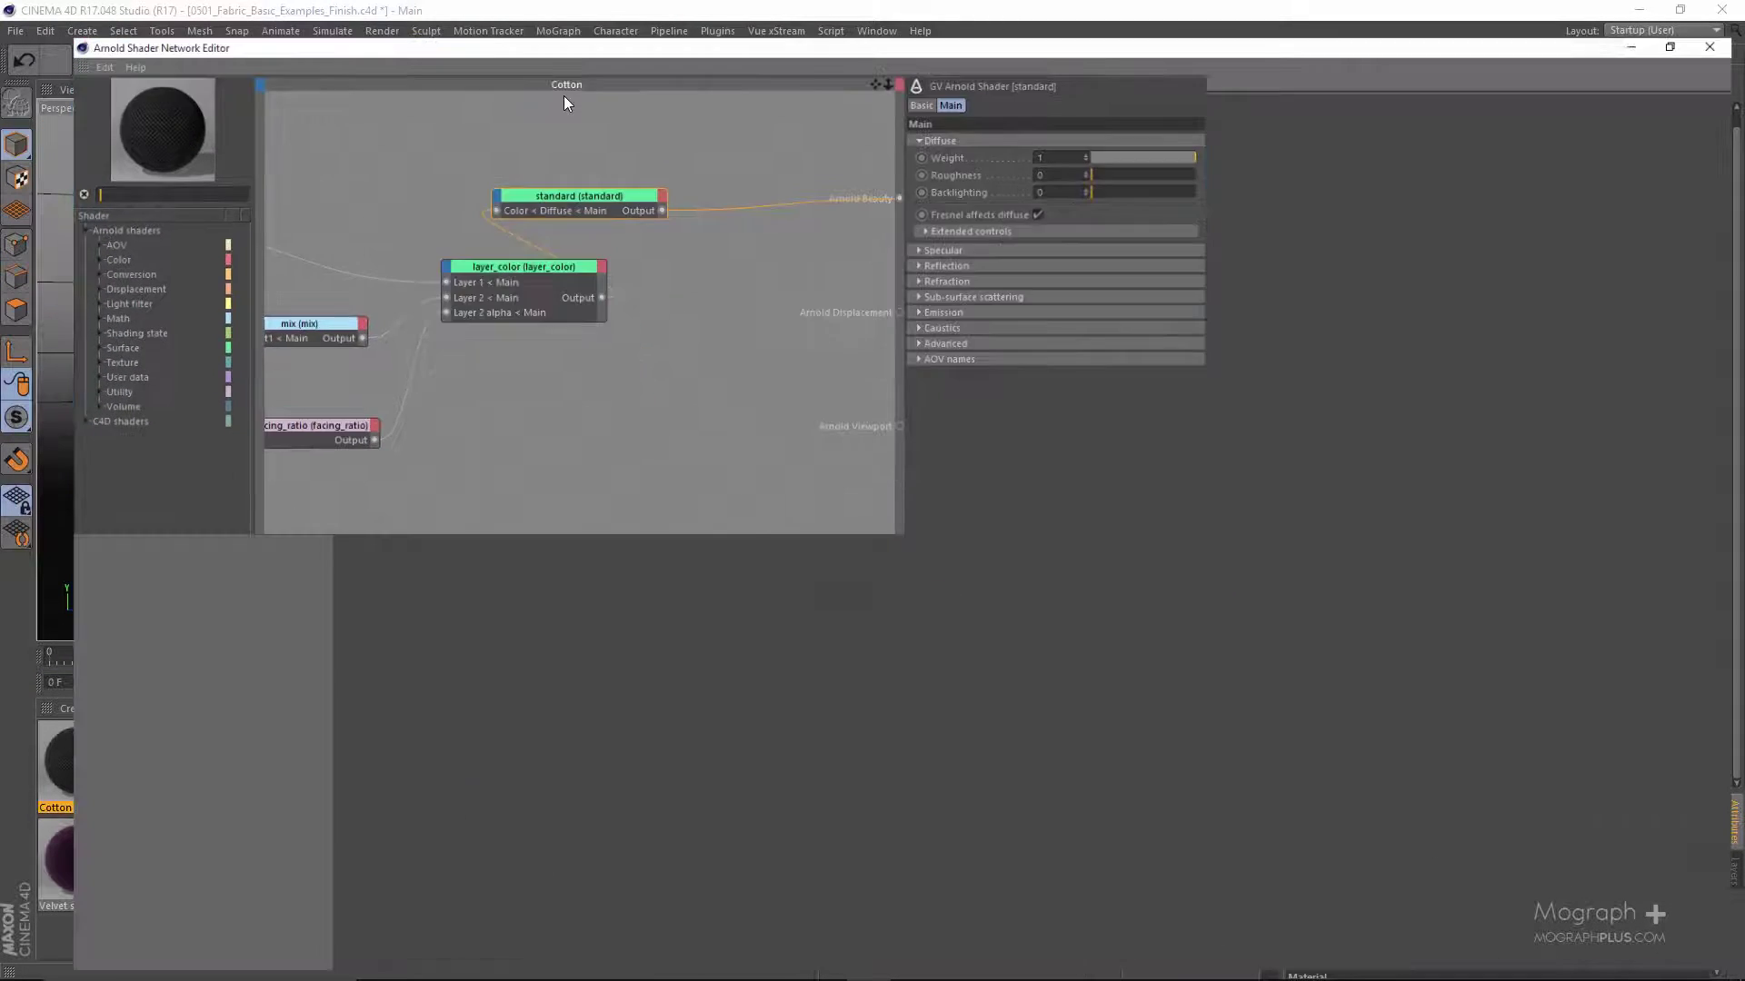
pyautogui.doubleClick(563, 95)
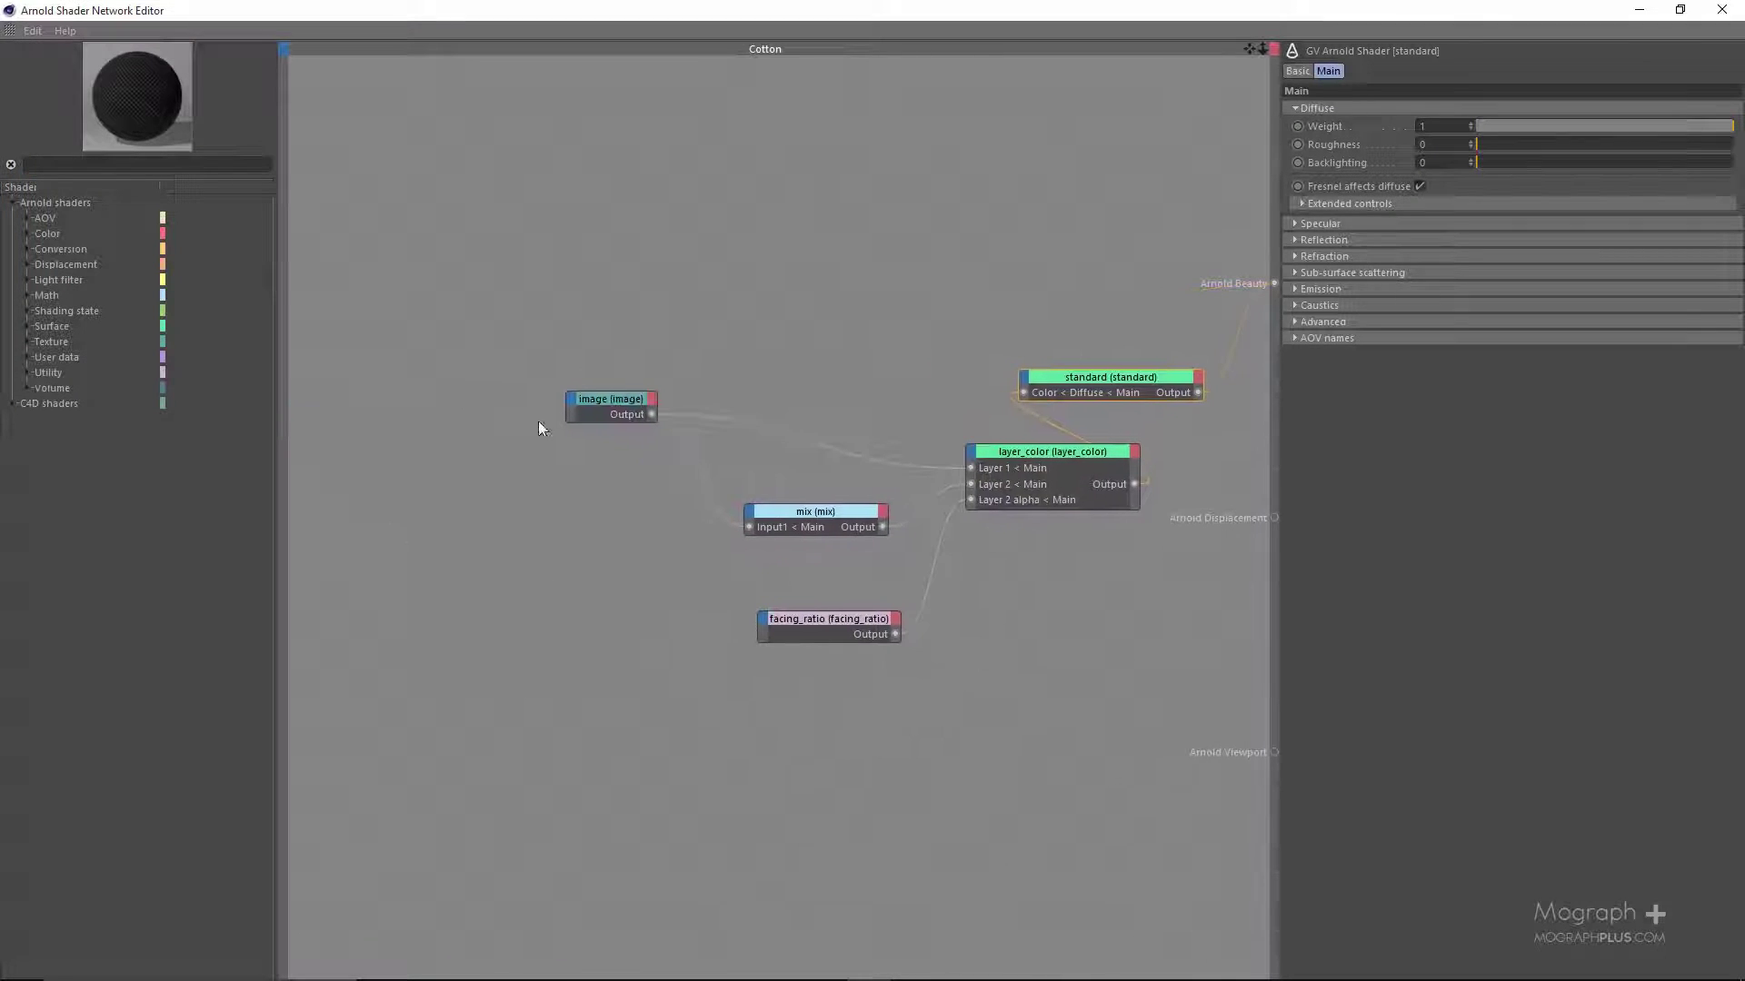
# - Move the image, mix, facing_ratio and layer_color nodes together, farther from the standard node
pyautogui.moveTo(582, 372); pyautogui.dragTo(999, 727)
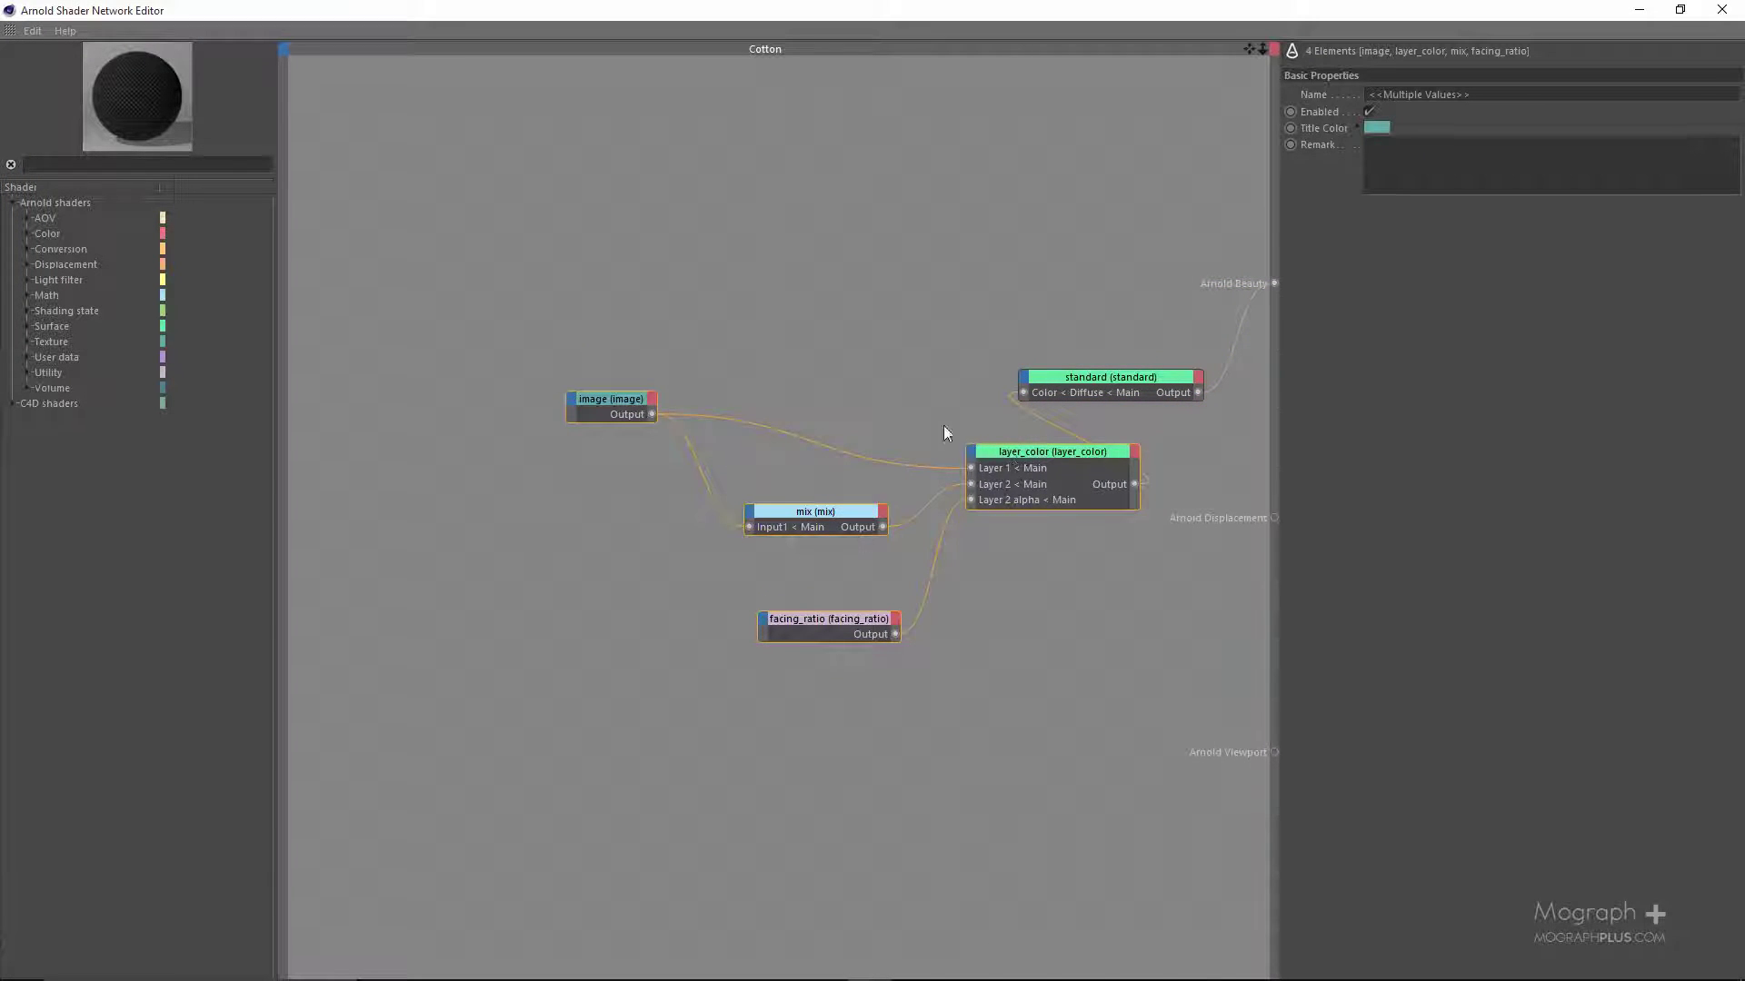
pyautogui.moveTo(1018, 459); pyautogui.dragTo(803, 358)
pyautogui.click(865, 563)
pyautogui.scroll(3, 449, 498)
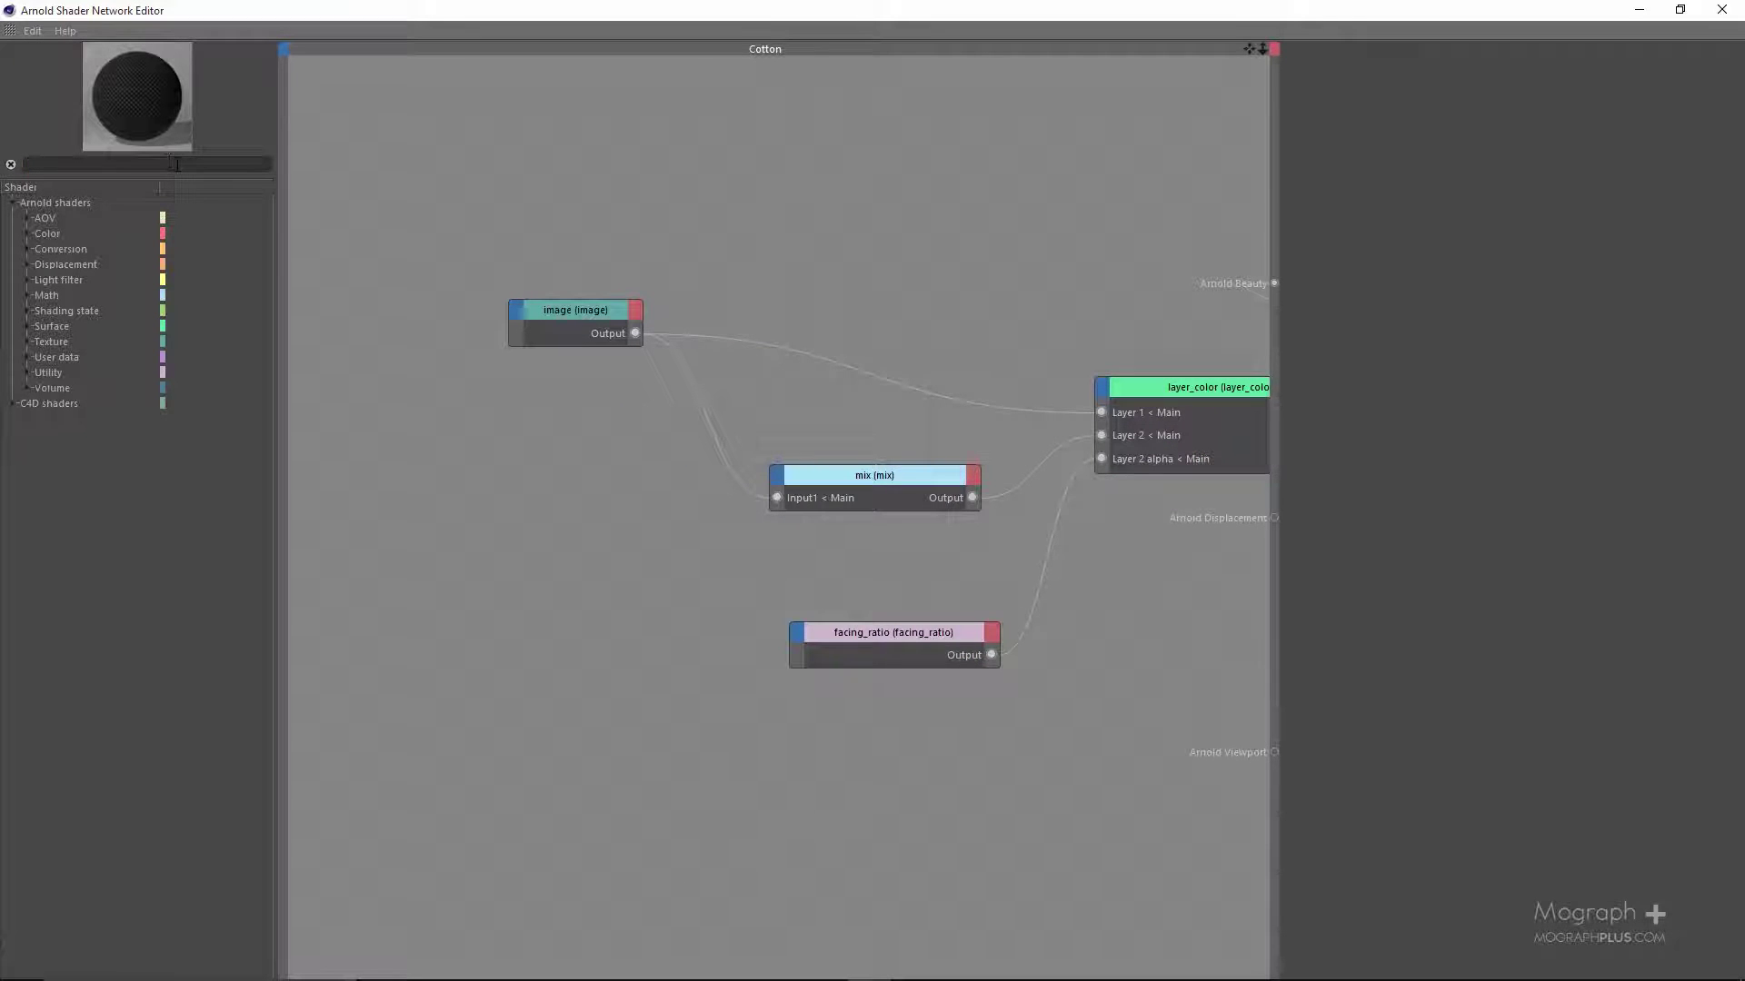
# - Find the layer_color shader by searching for "layer", and add a second layer_color node beside the image node
pyautogui.write('layer')
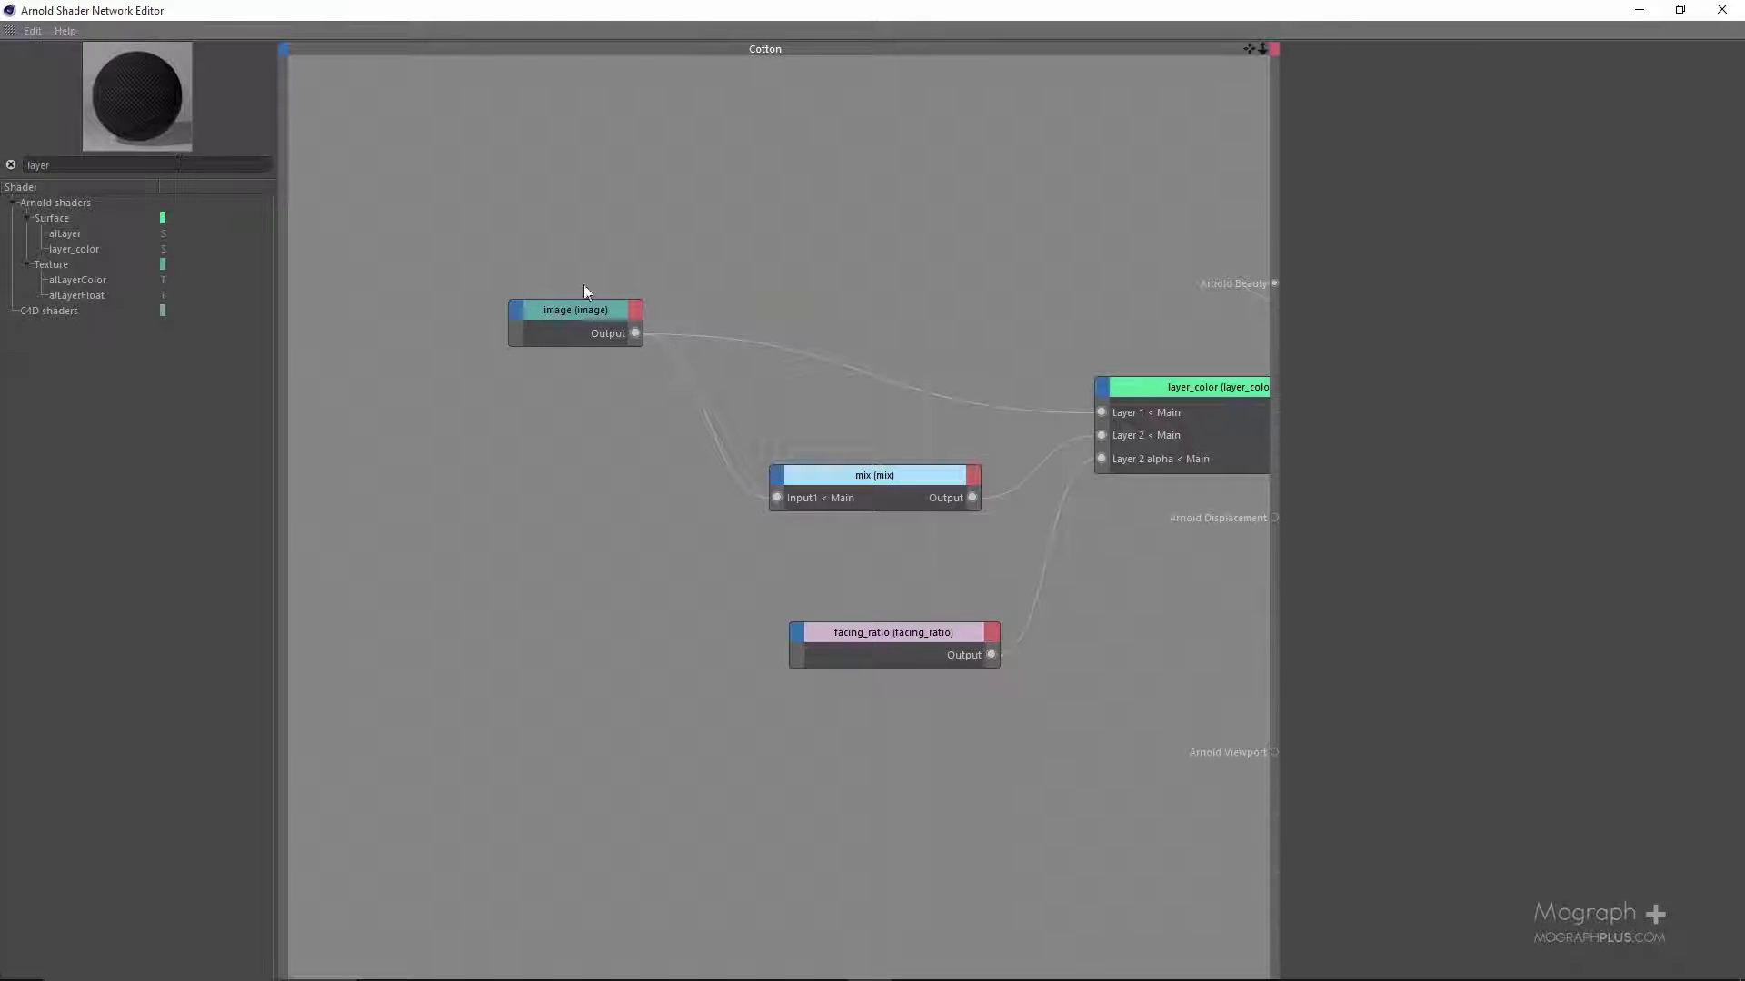
pyautogui.click(587, 309)
pyautogui.moveTo(1172, 4); pyautogui.dragTo(560, 177)
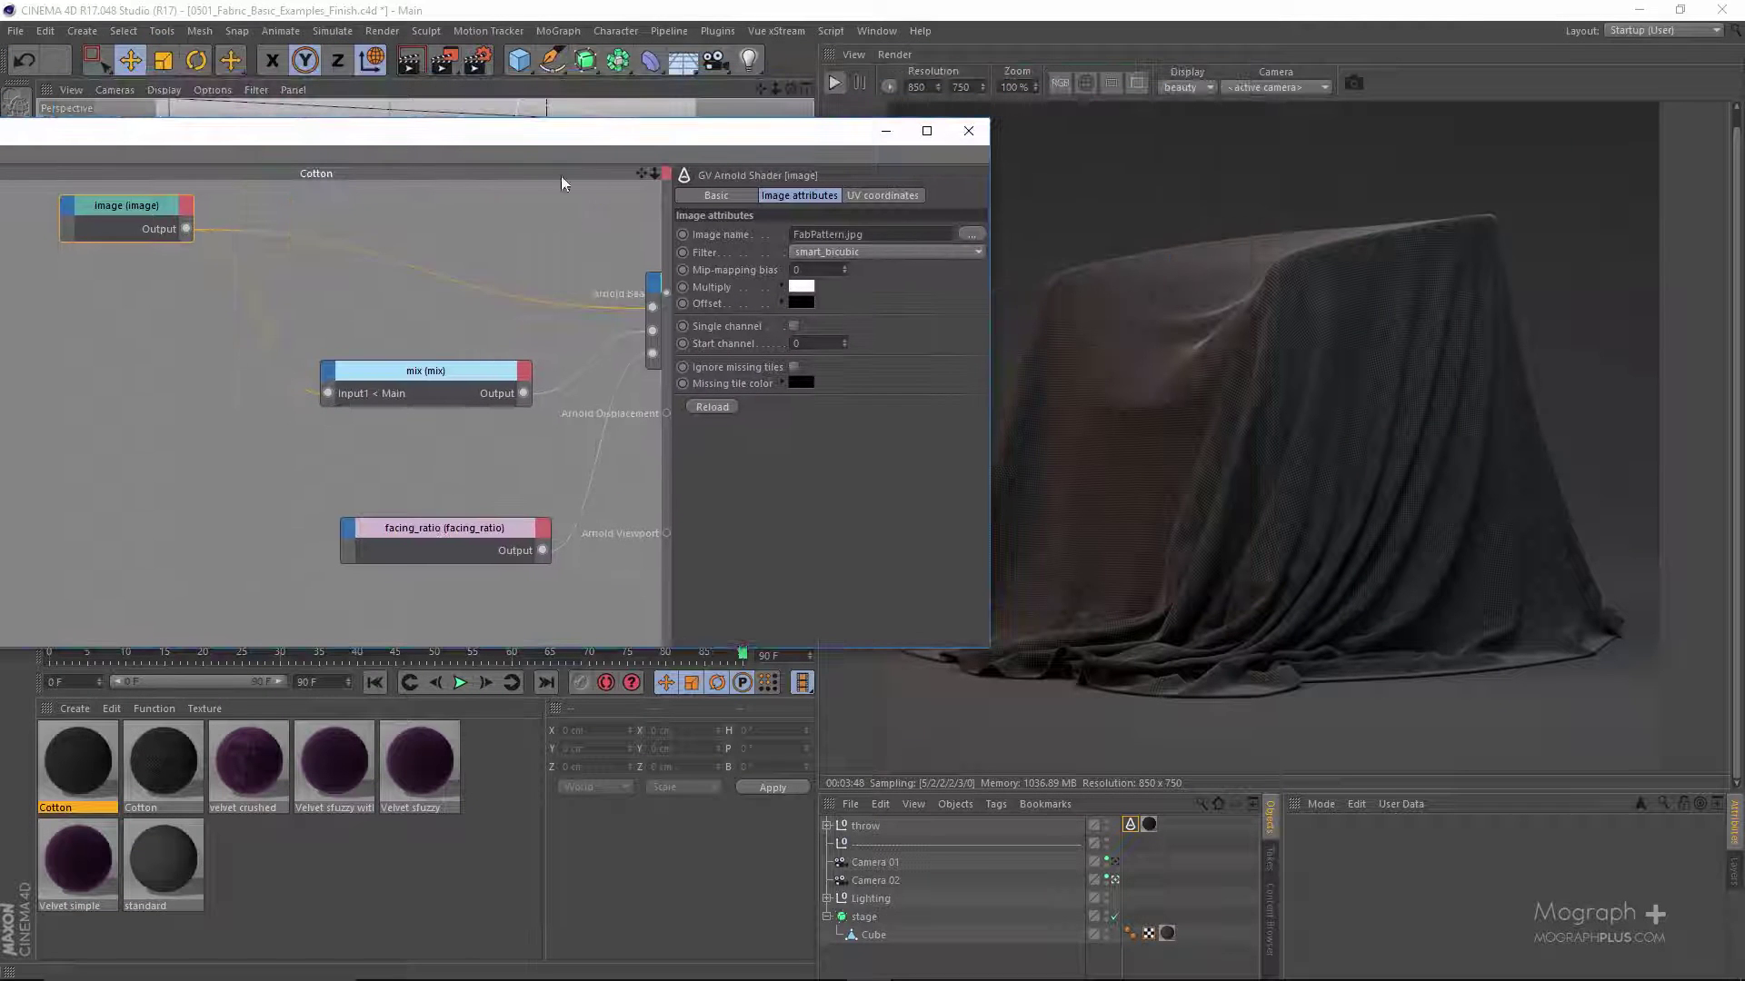
pyautogui.moveTo(783, 150); pyautogui.dragTo(1306, 161)
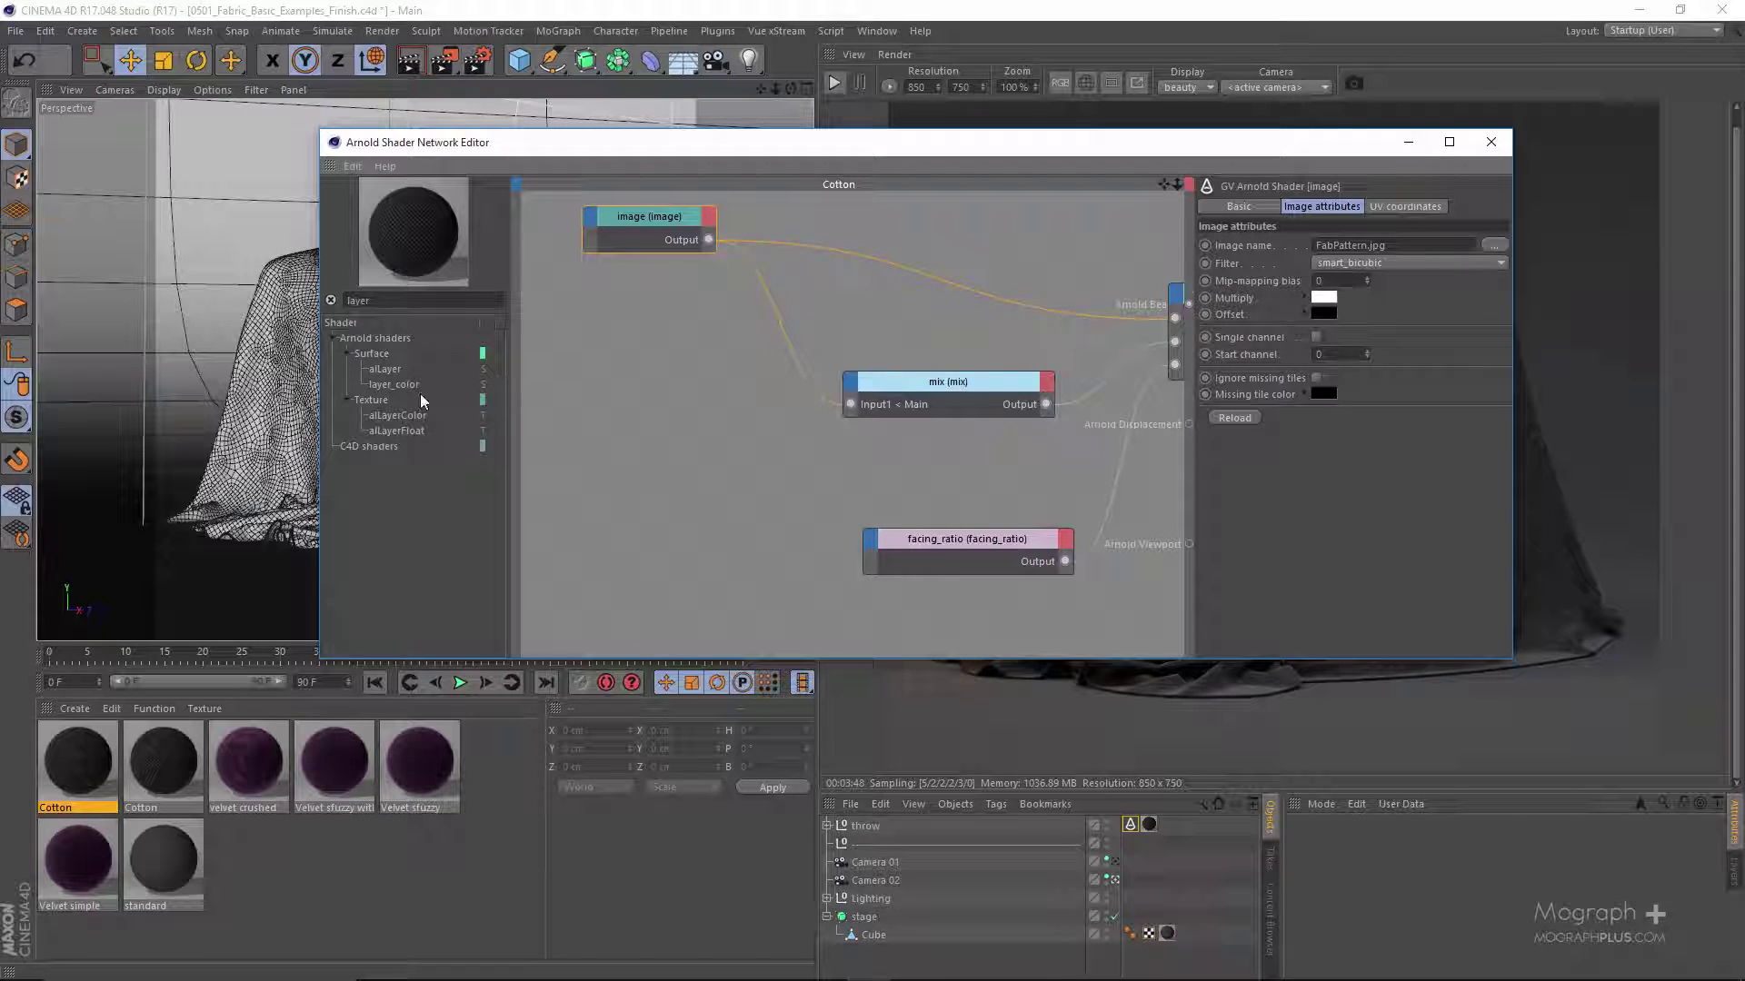
pyautogui.moveTo(719, 370); pyautogui.dragTo(829, 240)
pyautogui.keyDown('alt'); pyautogui.moveTo(949, 205); pyautogui.dragTo(809, 292, button='middle'); pyautogui.keyUp('alt')
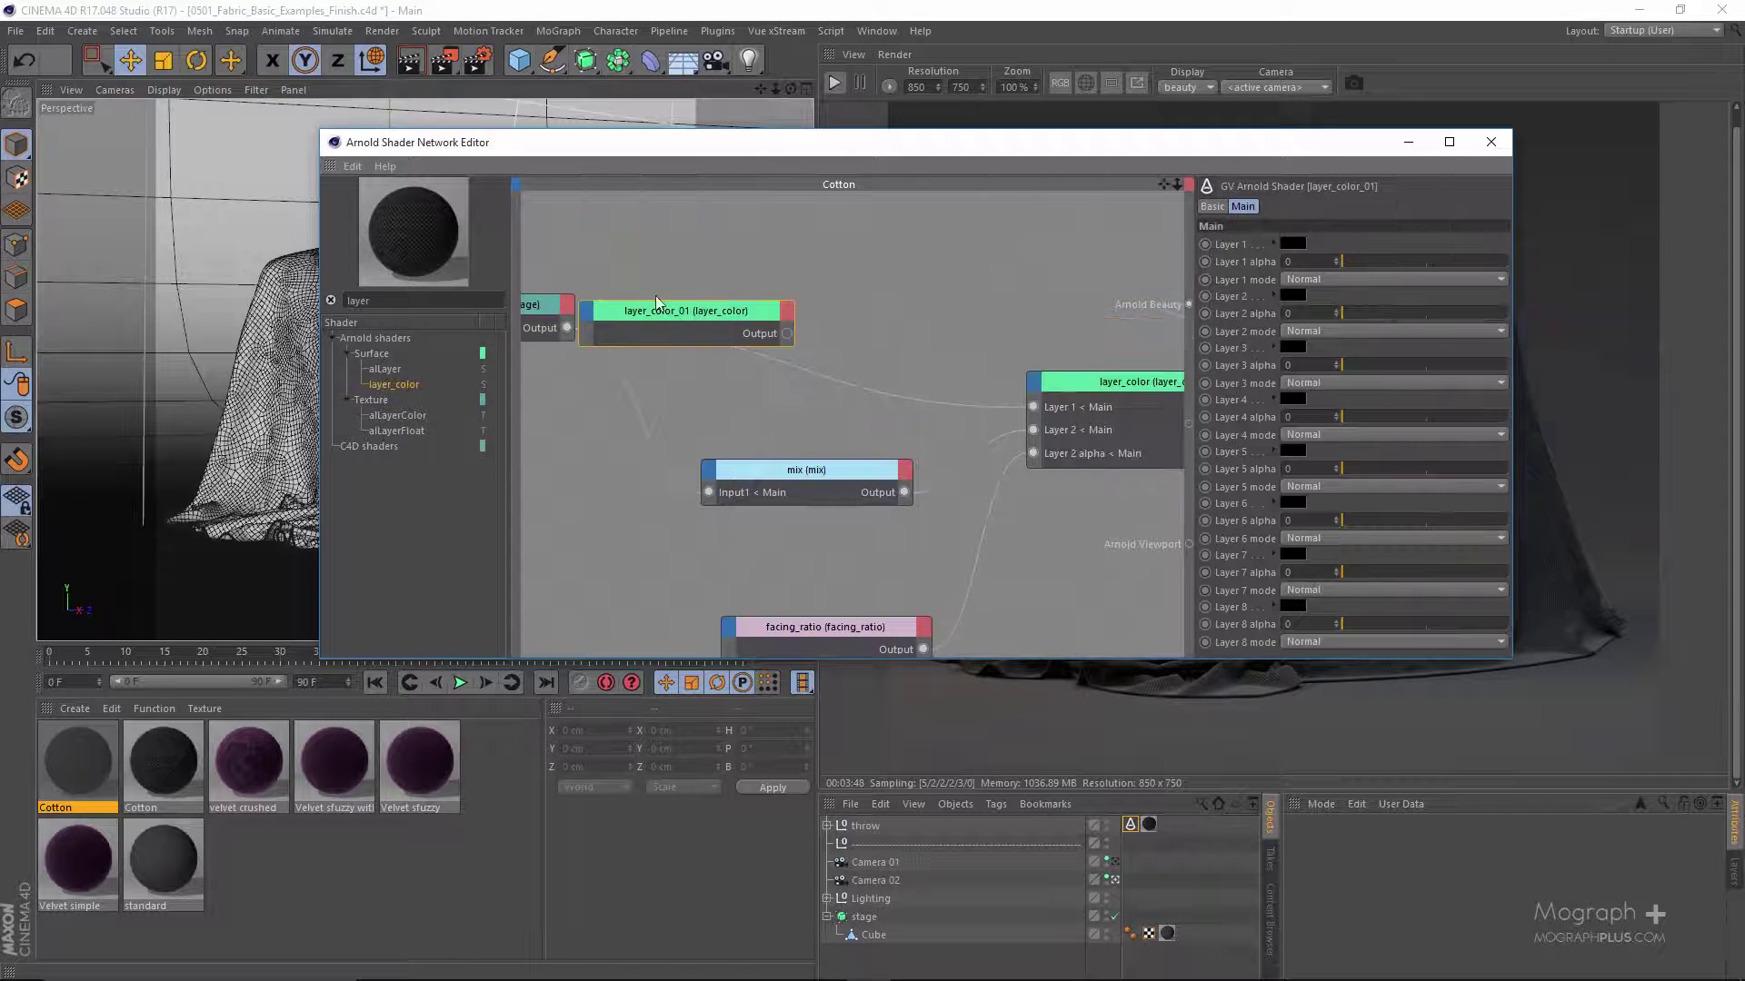
pyautogui.moveTo(706, 314); pyautogui.dragTo(822, 296)
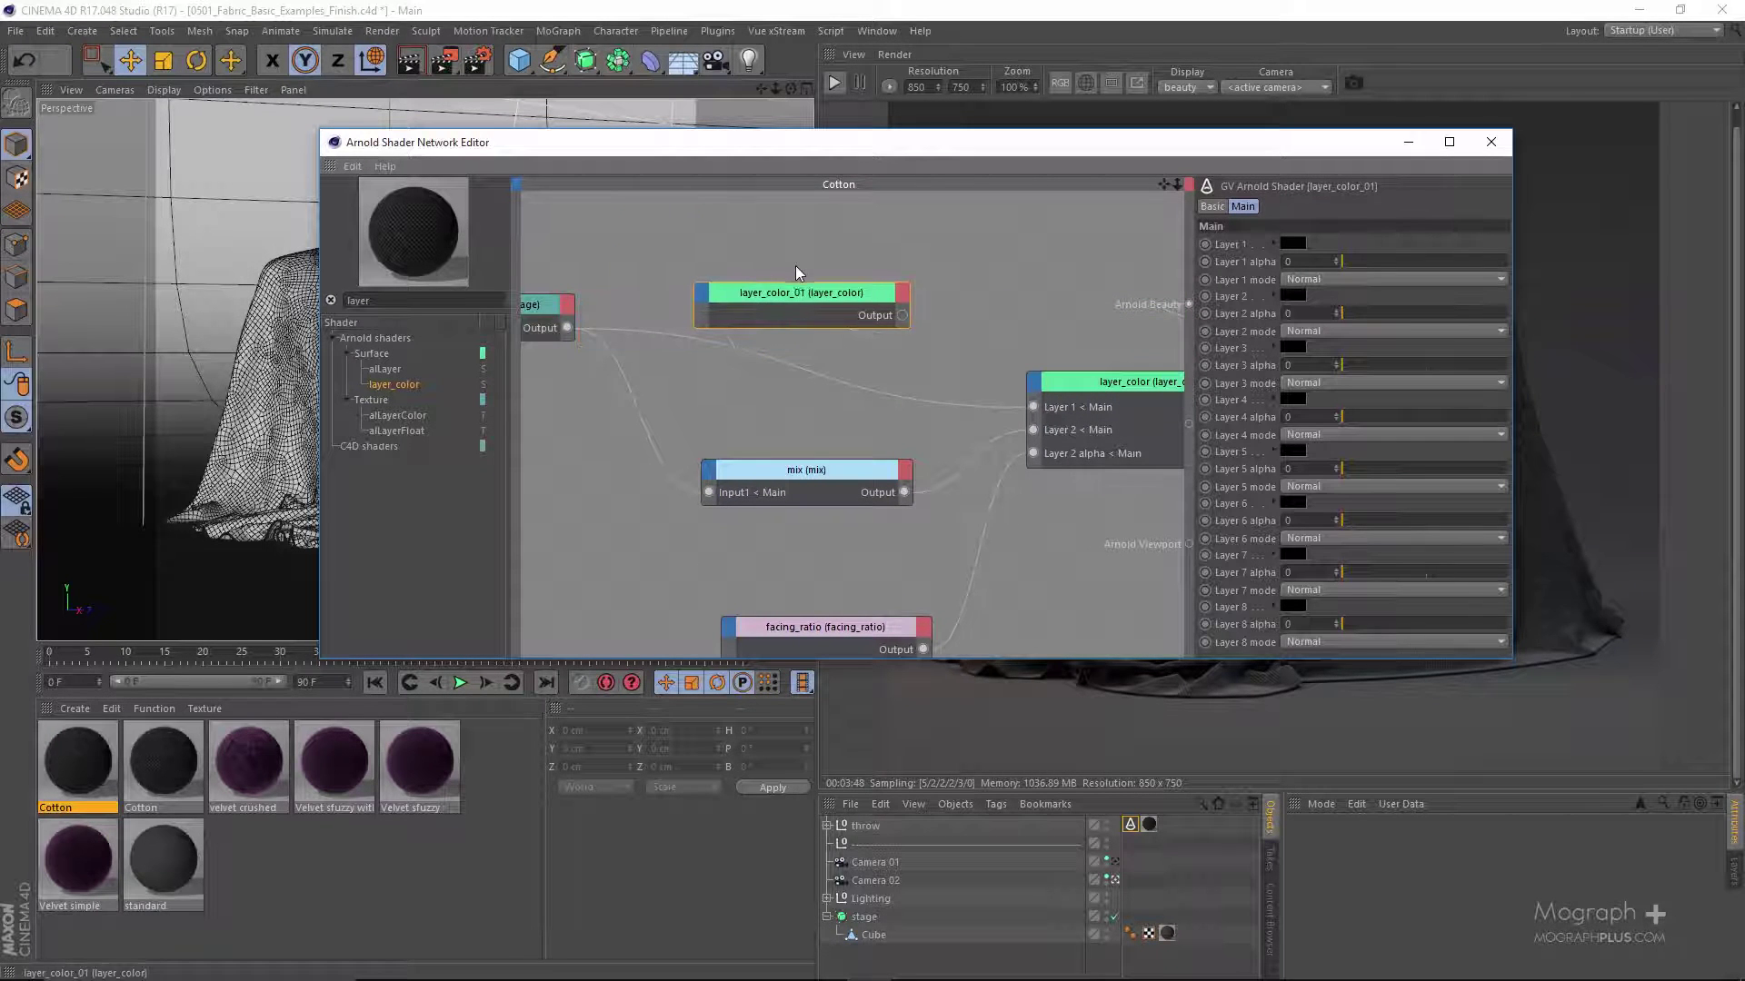
# - Set Layer 1 of the new layer_color node to the greyish mauve Fabric swatch, RGB 130, 114, 114
pyautogui.click(1293, 243)
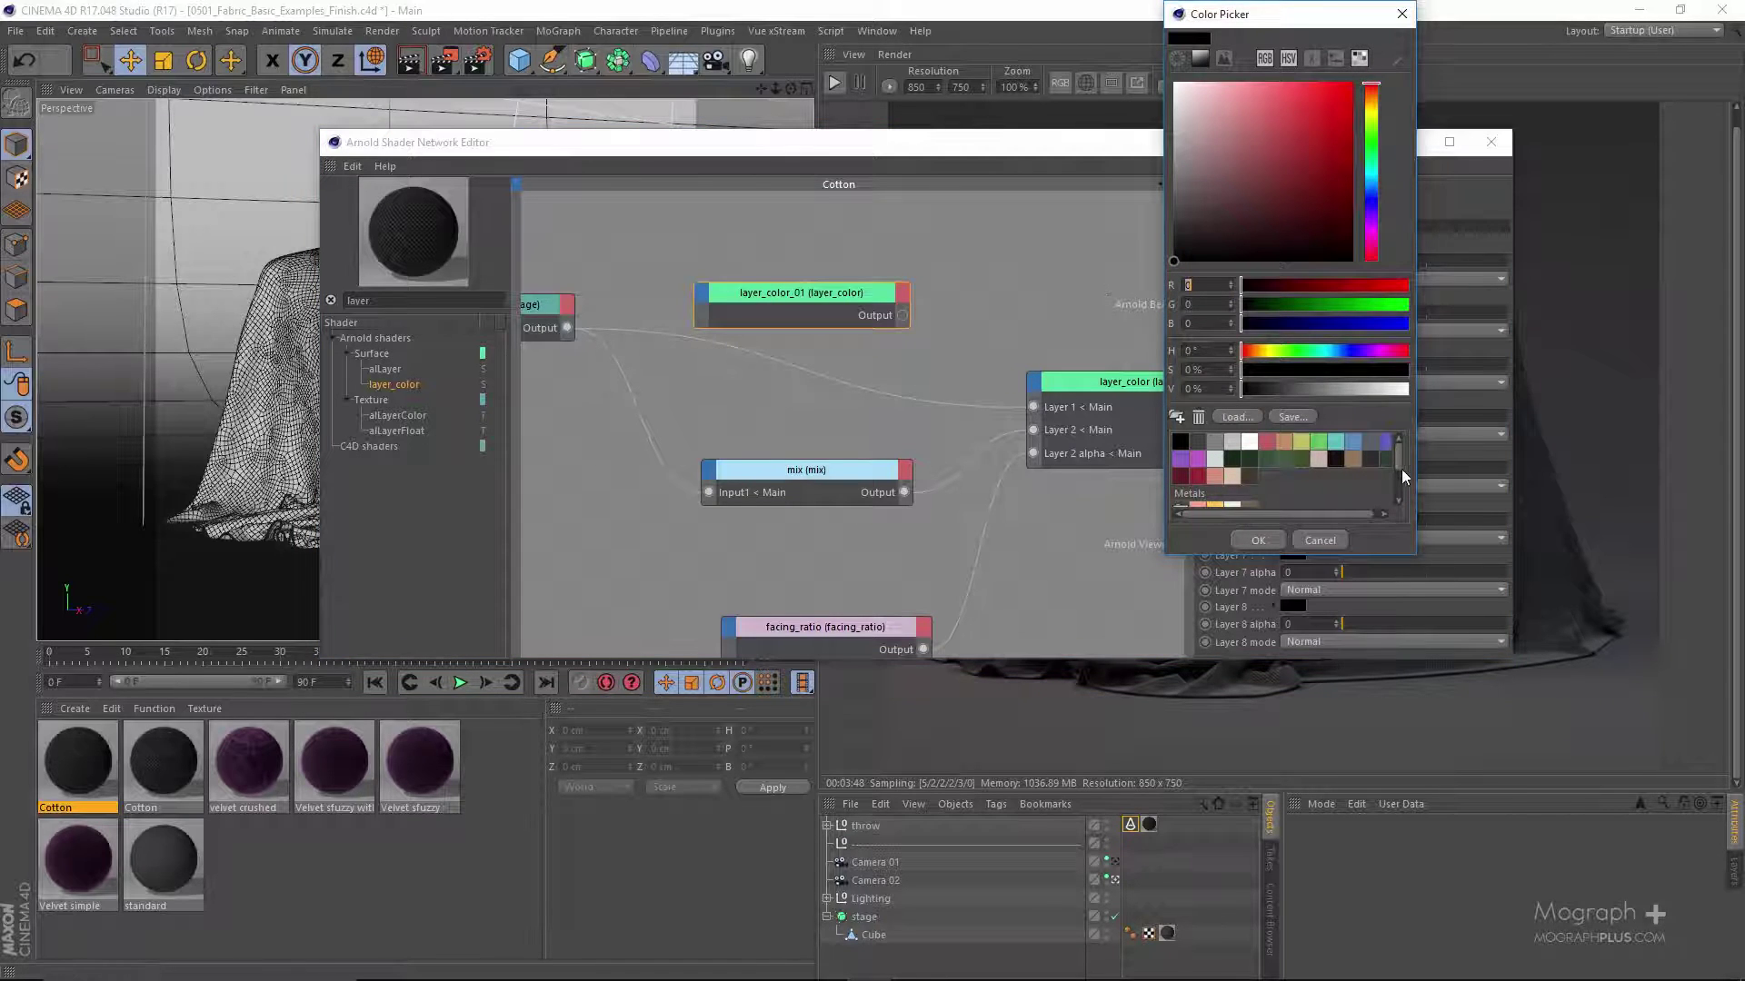
pyautogui.scroll(-4, 1400, 470)
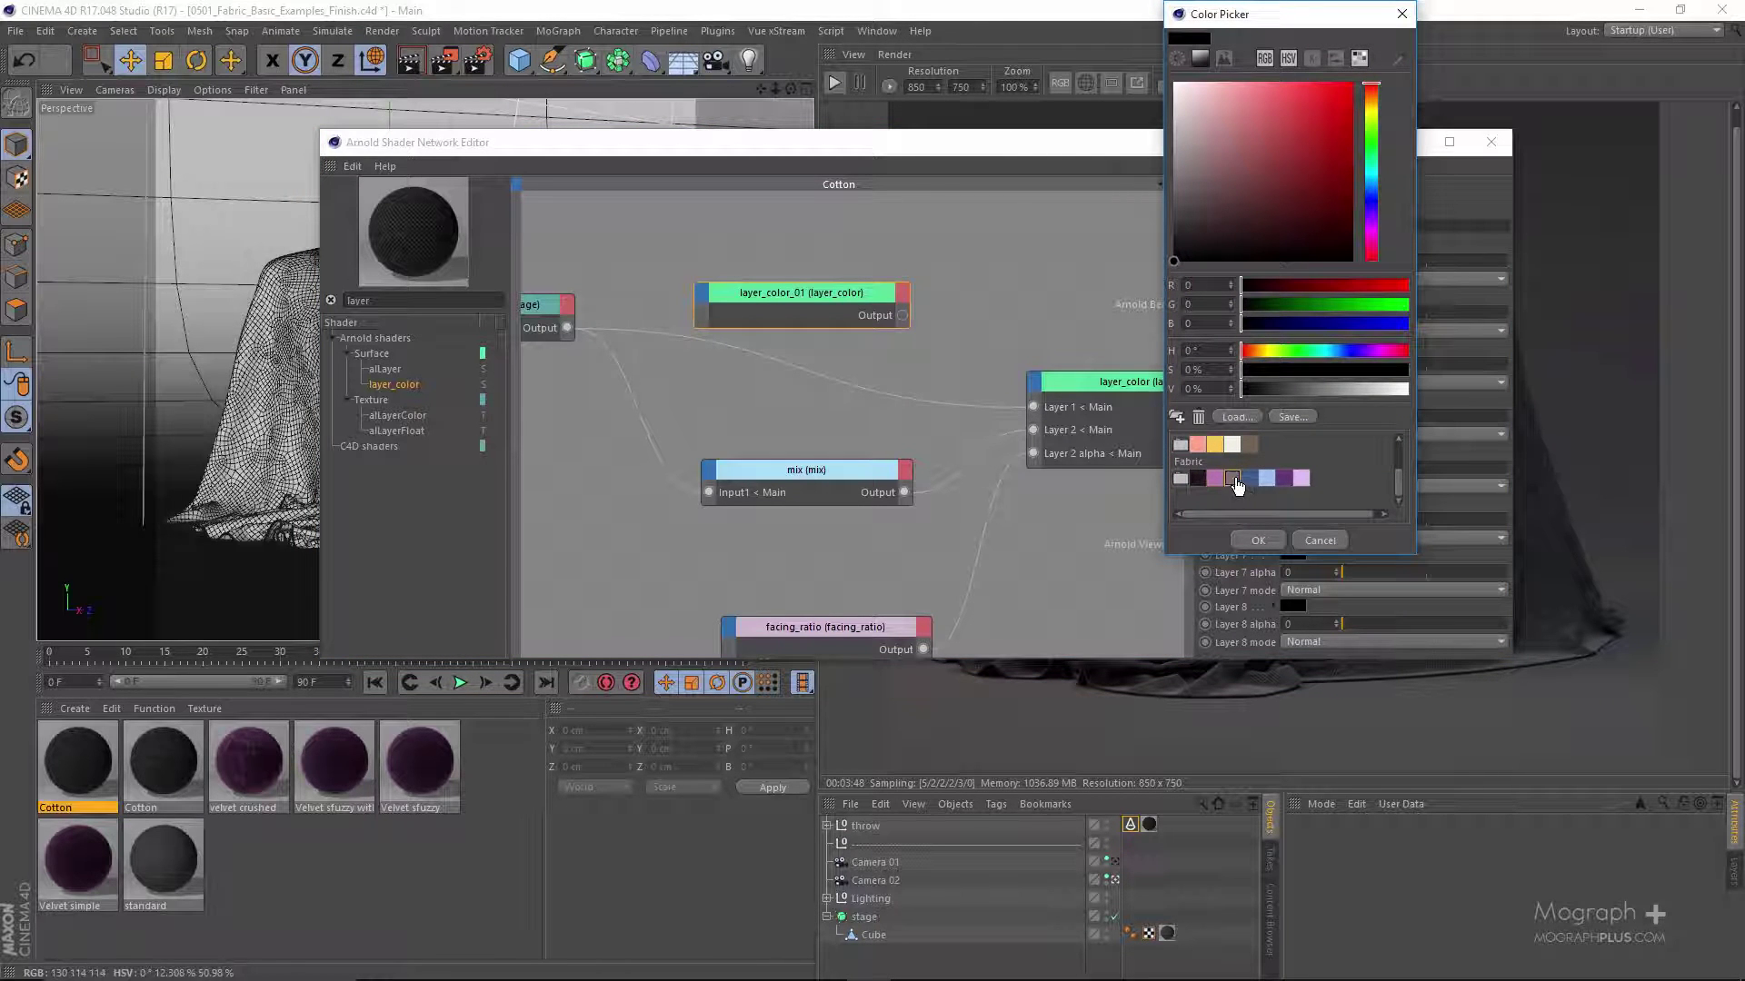
pyautogui.click(1232, 479)
pyautogui.click(1262, 537)
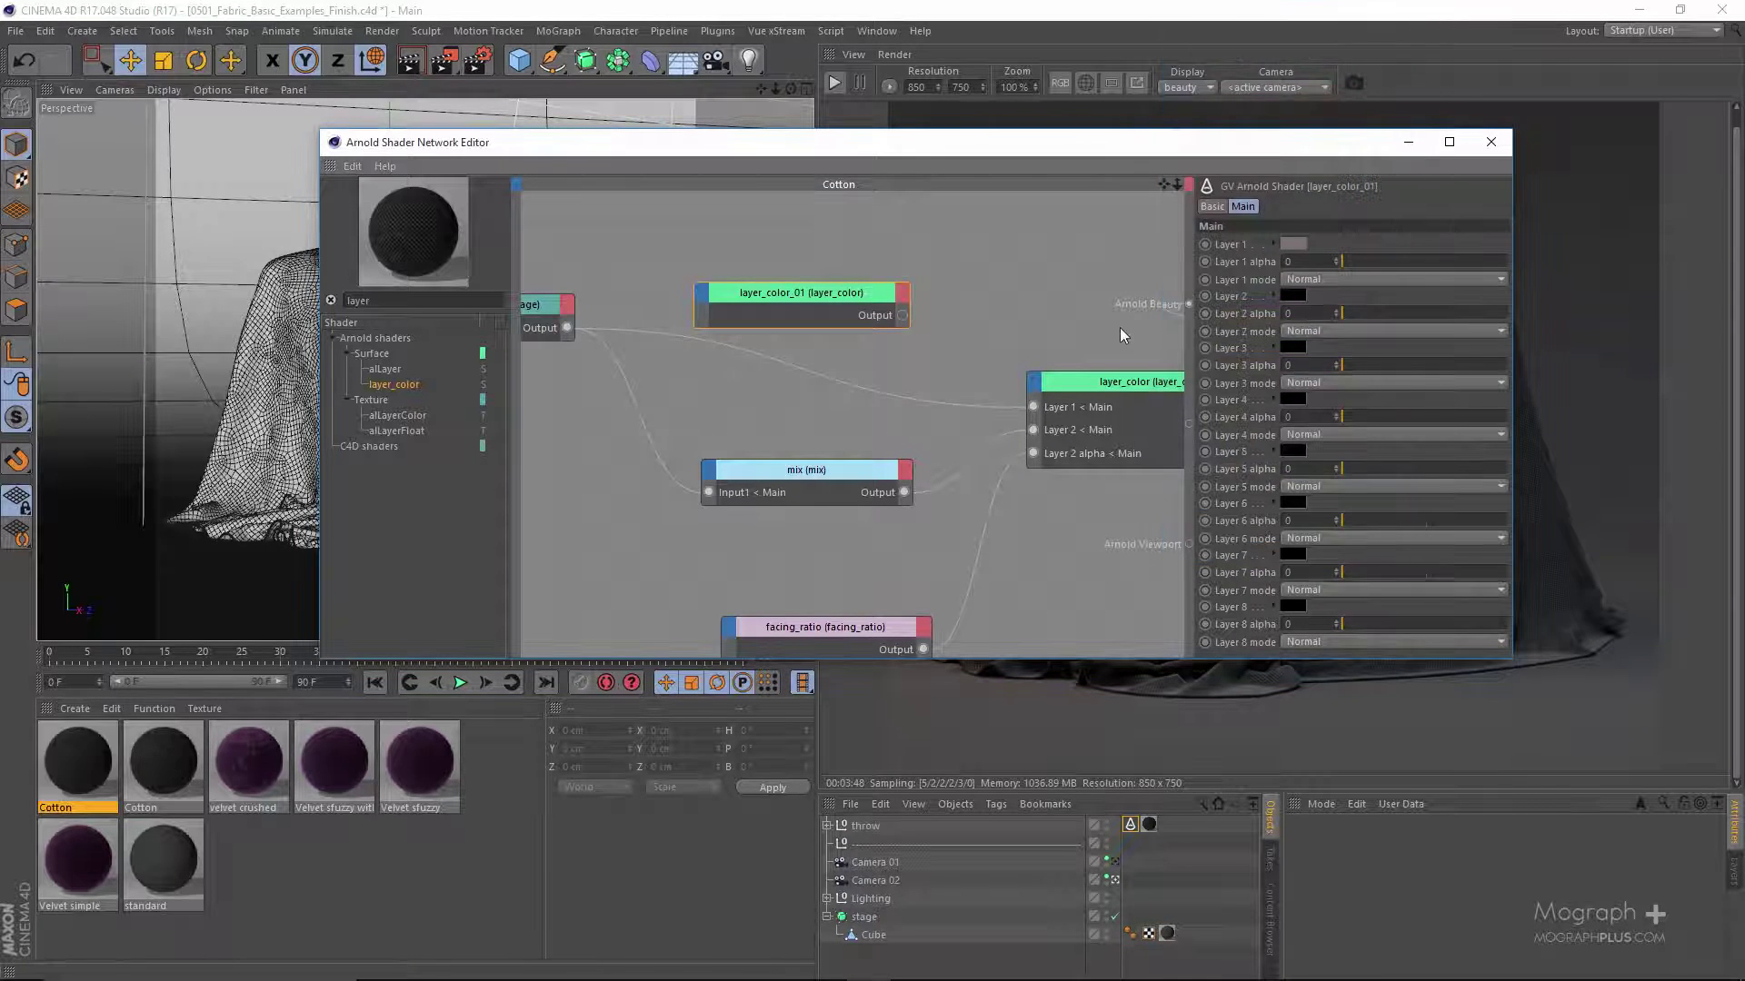
pyautogui.moveTo(747, 300); pyautogui.dragTo(747, 290)
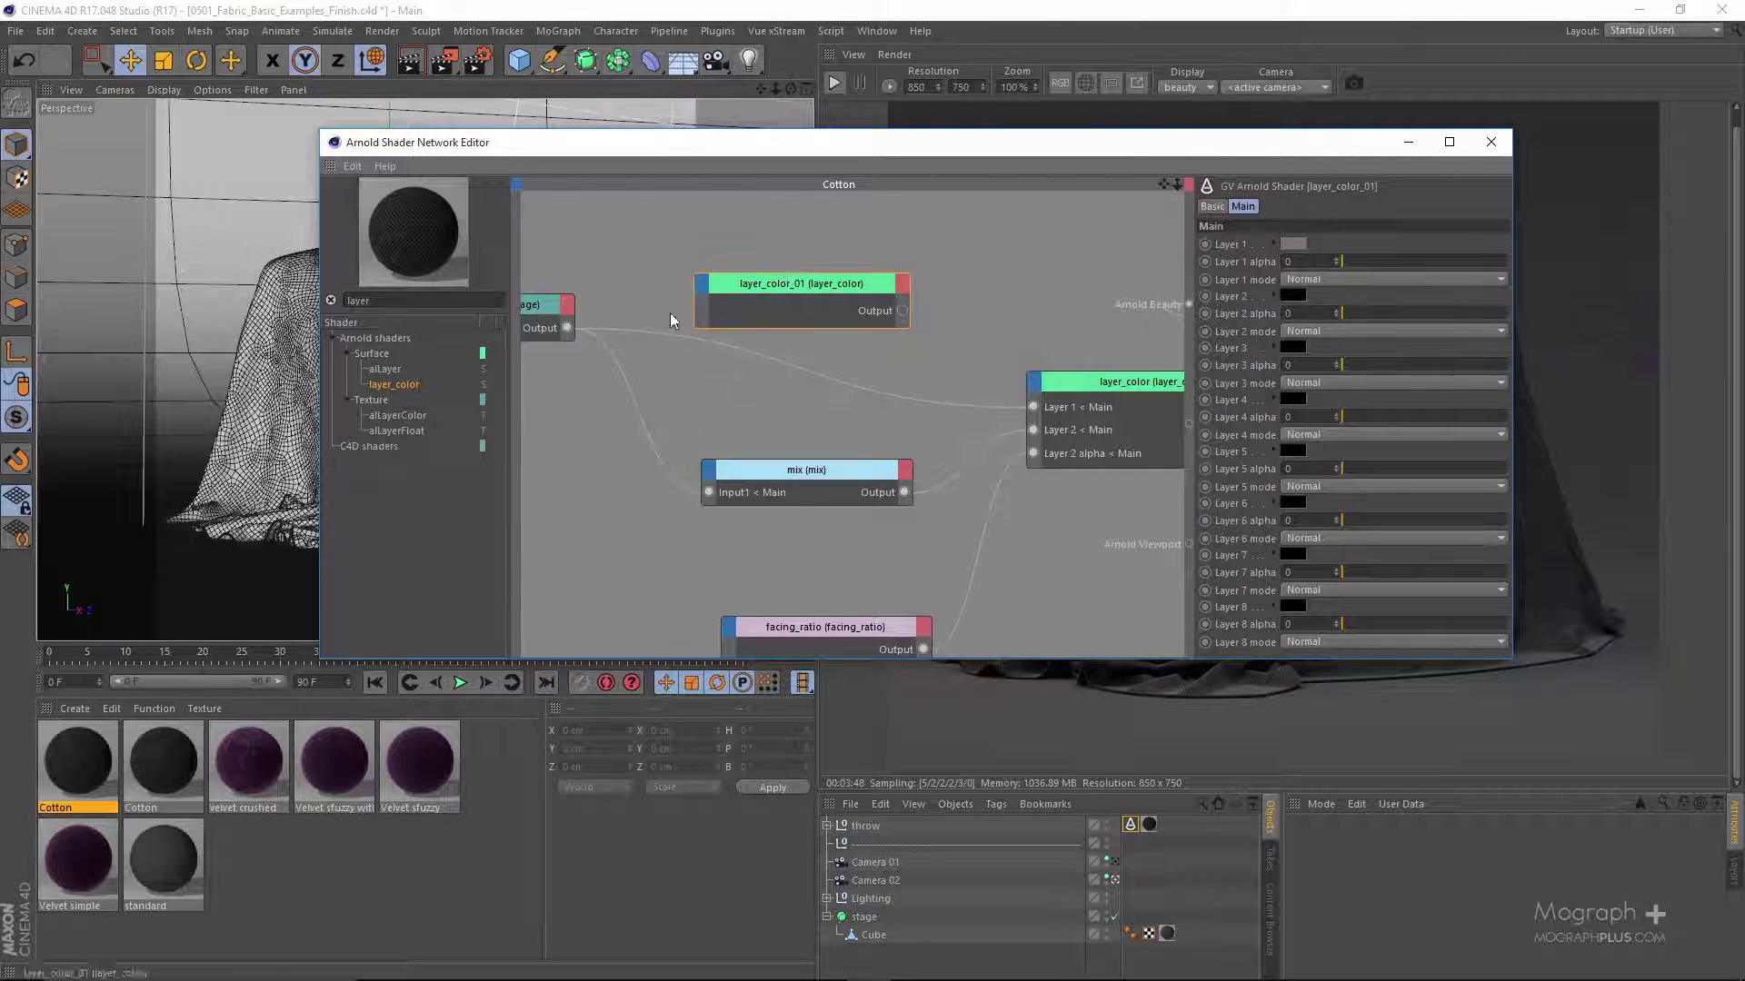
pyautogui.moveTo(614, 206); pyautogui.dragTo(710, 227, button='middle')
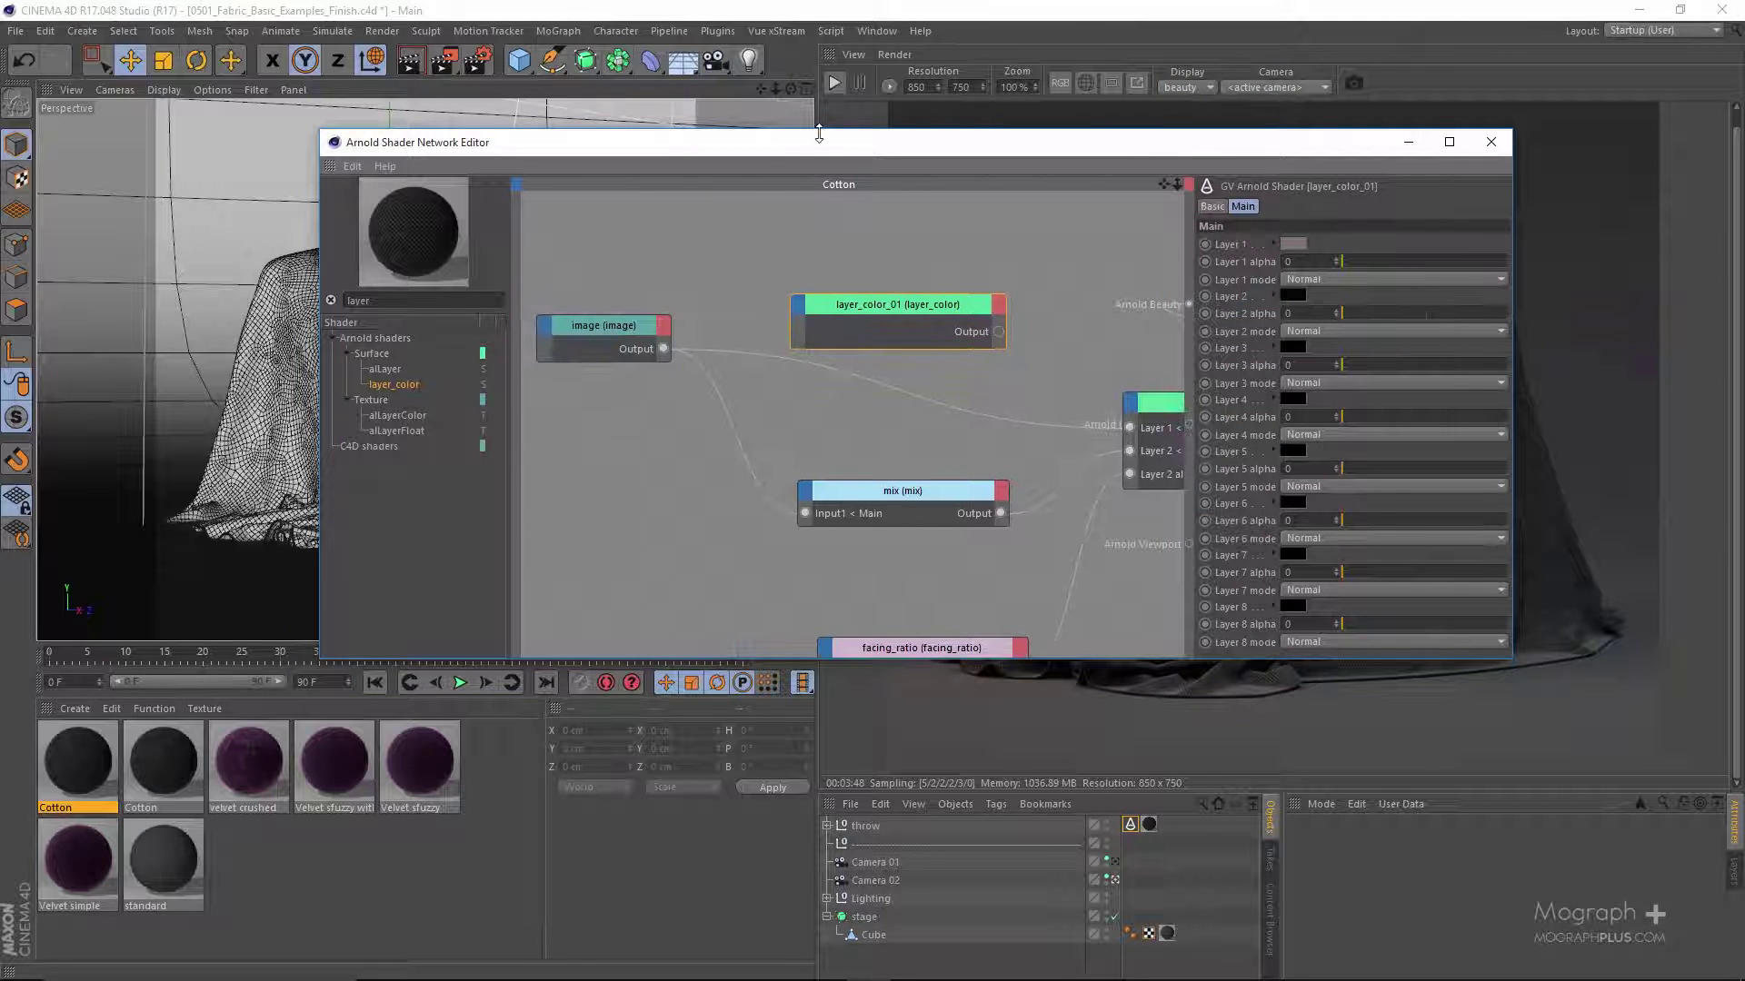
# - Start the live render and connect the image node's output to Layer 2 of layer_color_01
pyautogui.moveTo(819, 137); pyautogui.dragTo(542, 181)
pyautogui.click(833, 83)
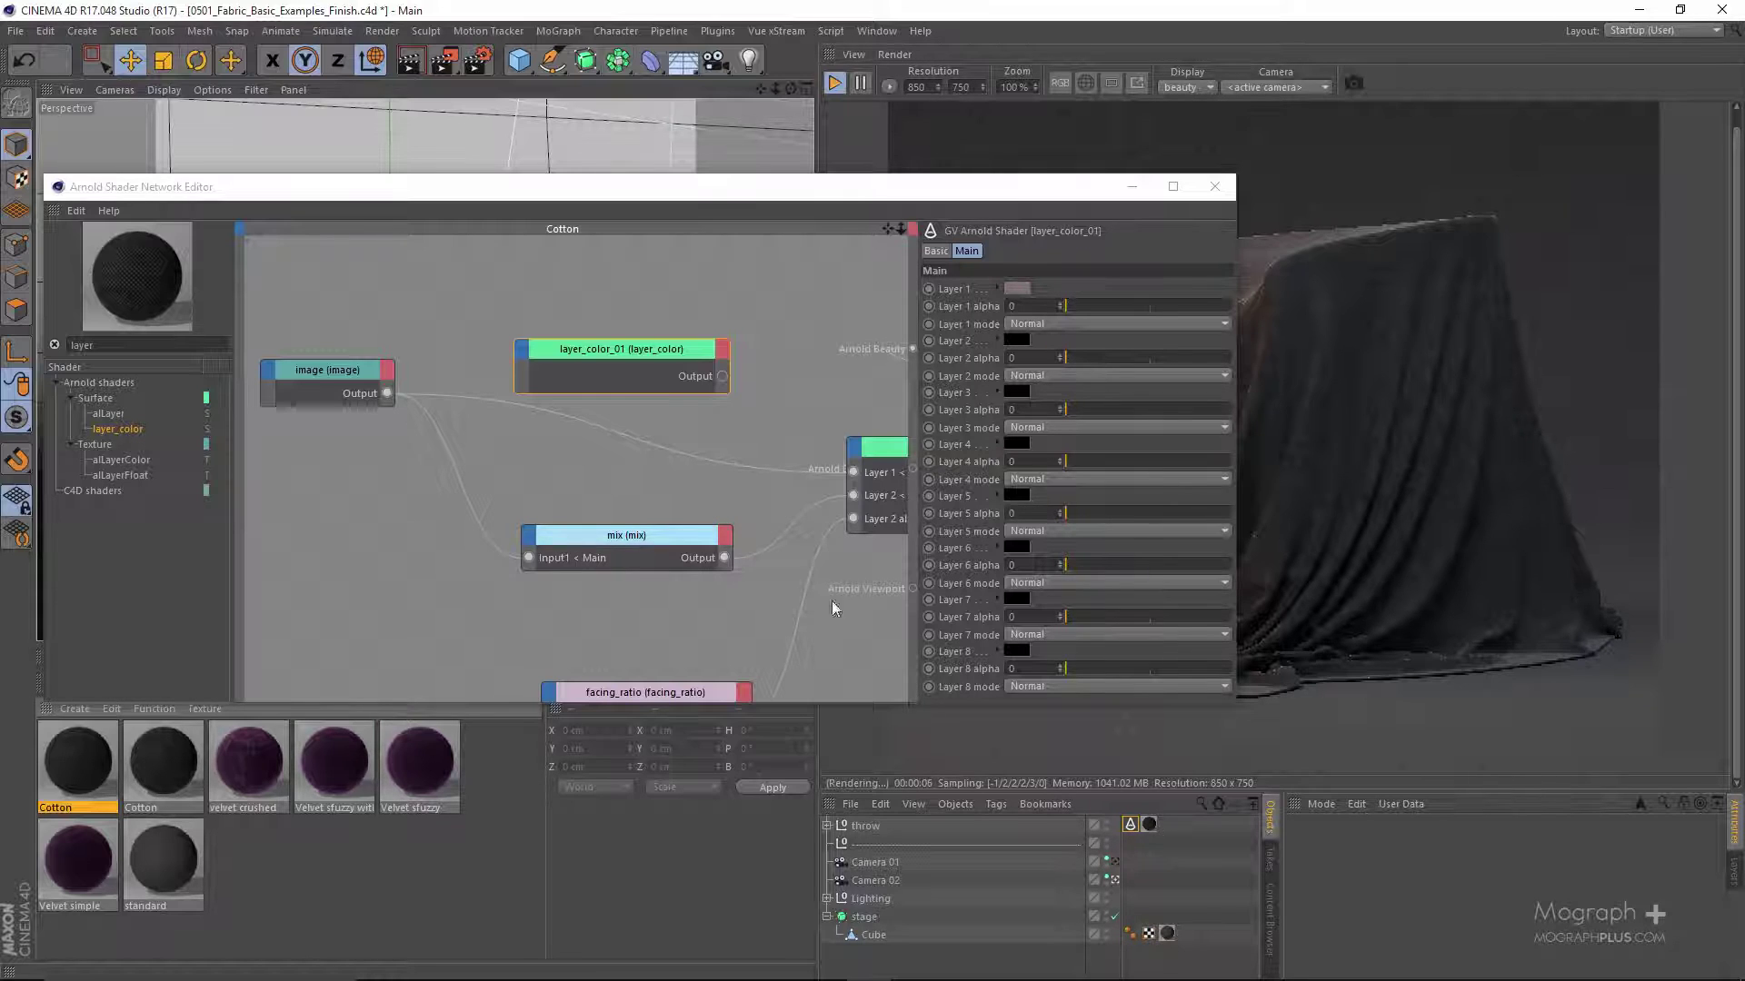
pyautogui.keyDown('alt'); pyautogui.moveTo(469, 338); pyautogui.dragTo(517, 358, button='middle'); pyautogui.keyUp('alt')
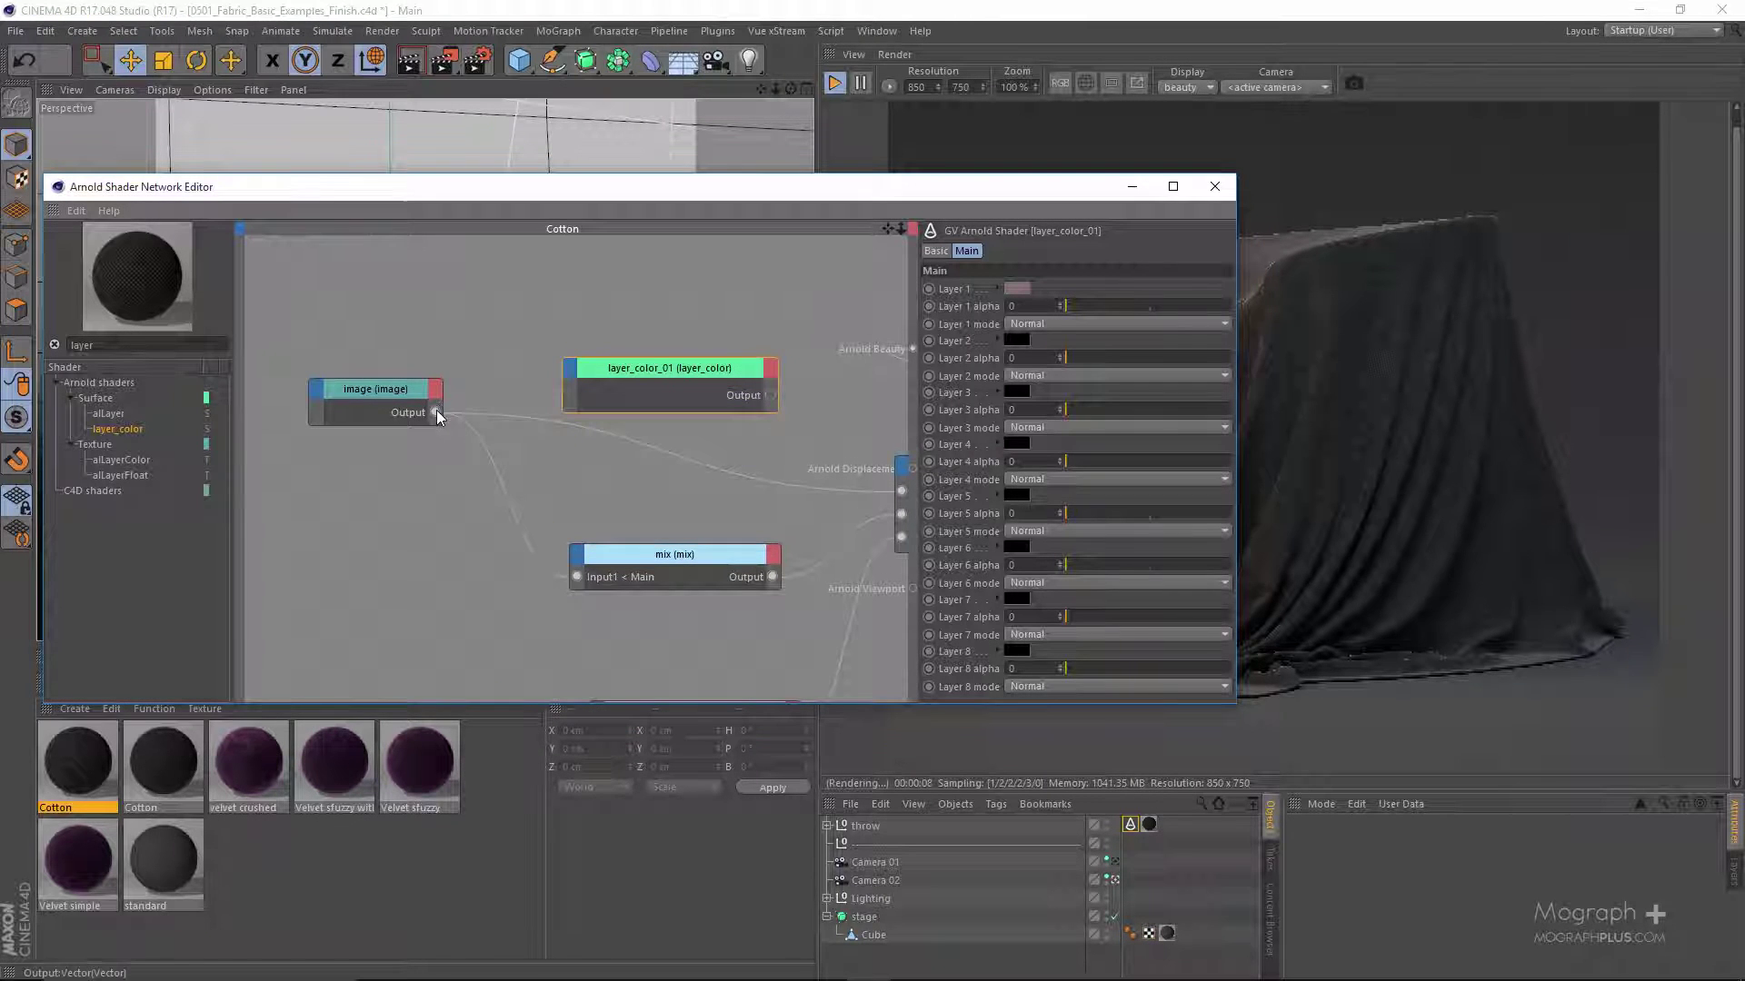
pyautogui.moveTo(553, 388); pyautogui.dragTo(572, 378)
pyautogui.moveTo(609, 383)
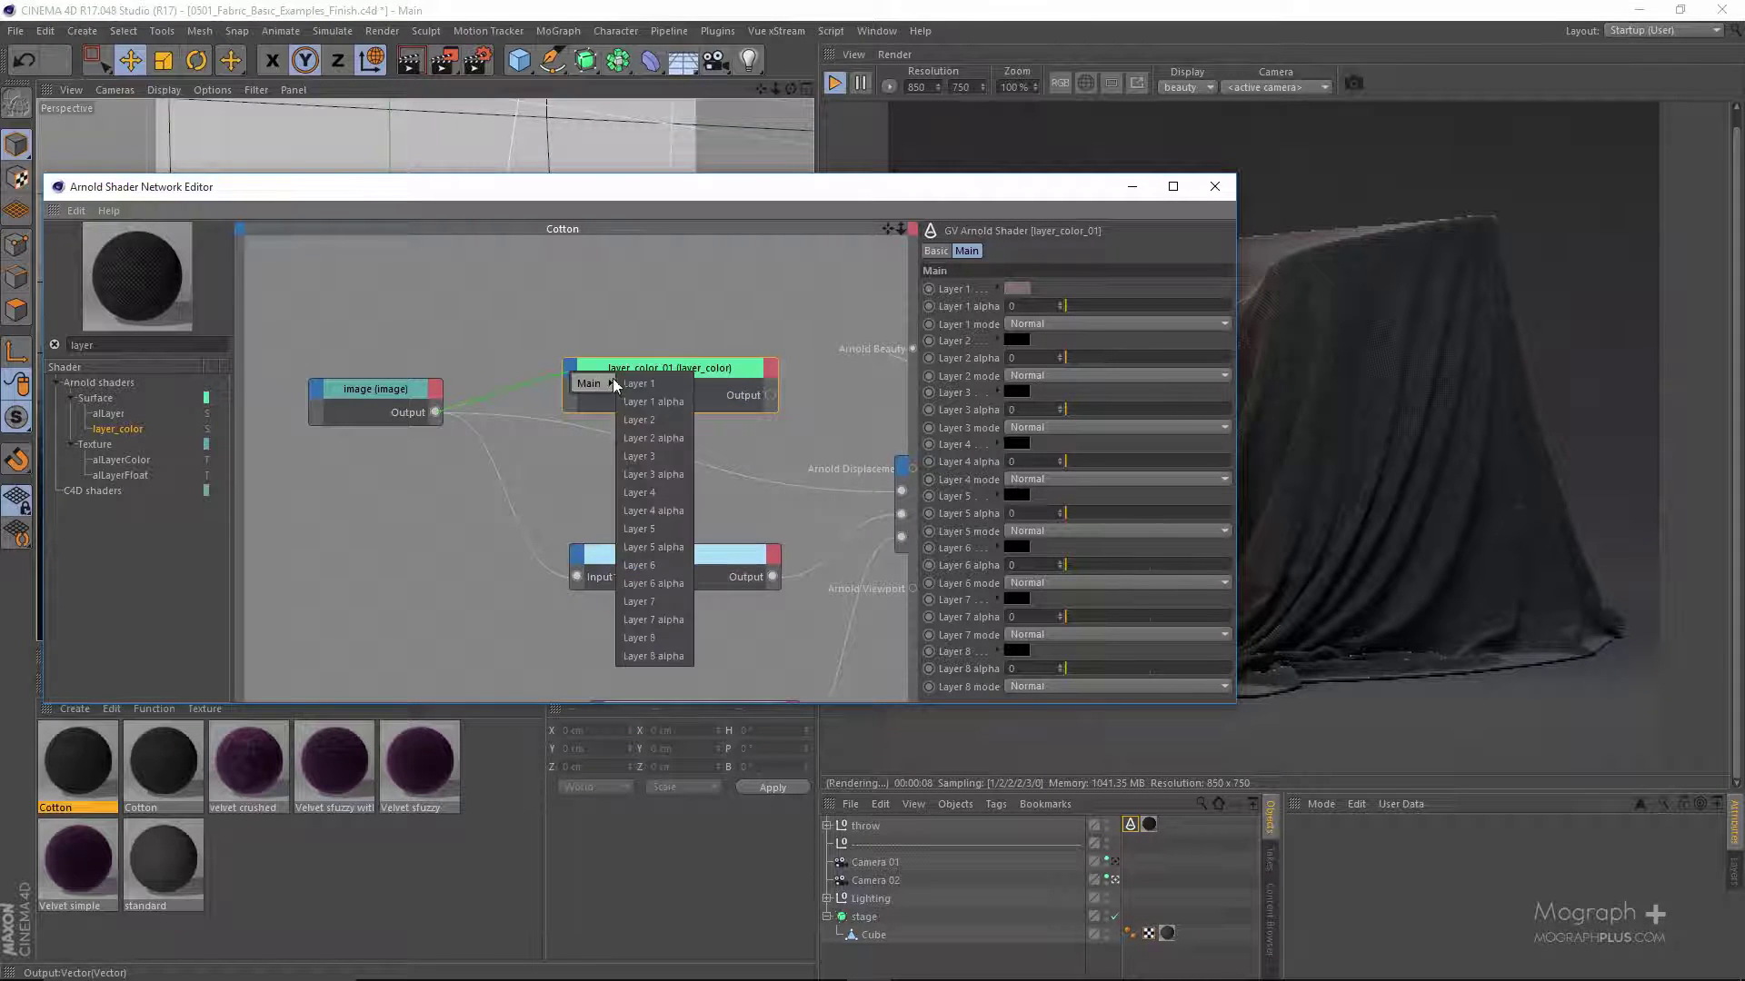
pyautogui.click(666, 420)
# - Preview layer_color_01 through Arnold Beauty and set its Layer 1 alpha and Layer 2 alpha to 1
pyautogui.keyDown('alt'); pyautogui.moveTo(767, 350); pyautogui.dragTo(573, 347, button='middle'); pyautogui.keyUp('alt')
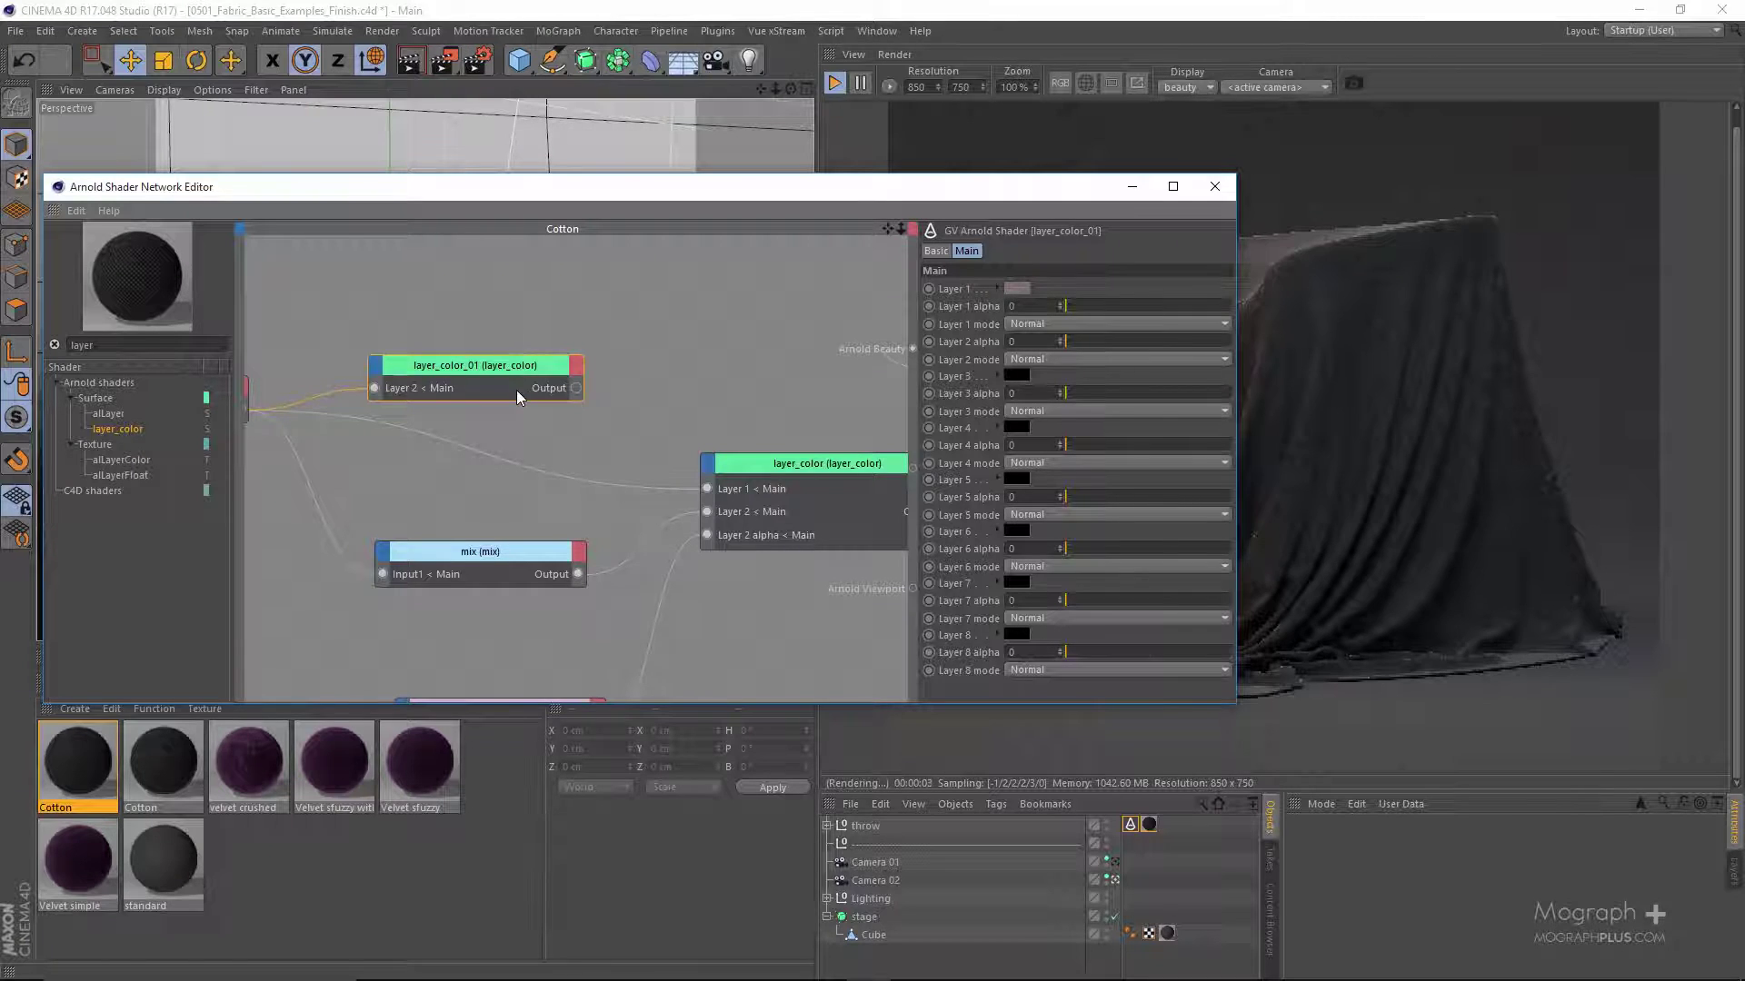
pyautogui.moveTo(999, 196); pyautogui.dragTo(718, 213)
pyautogui.click(885, 324)
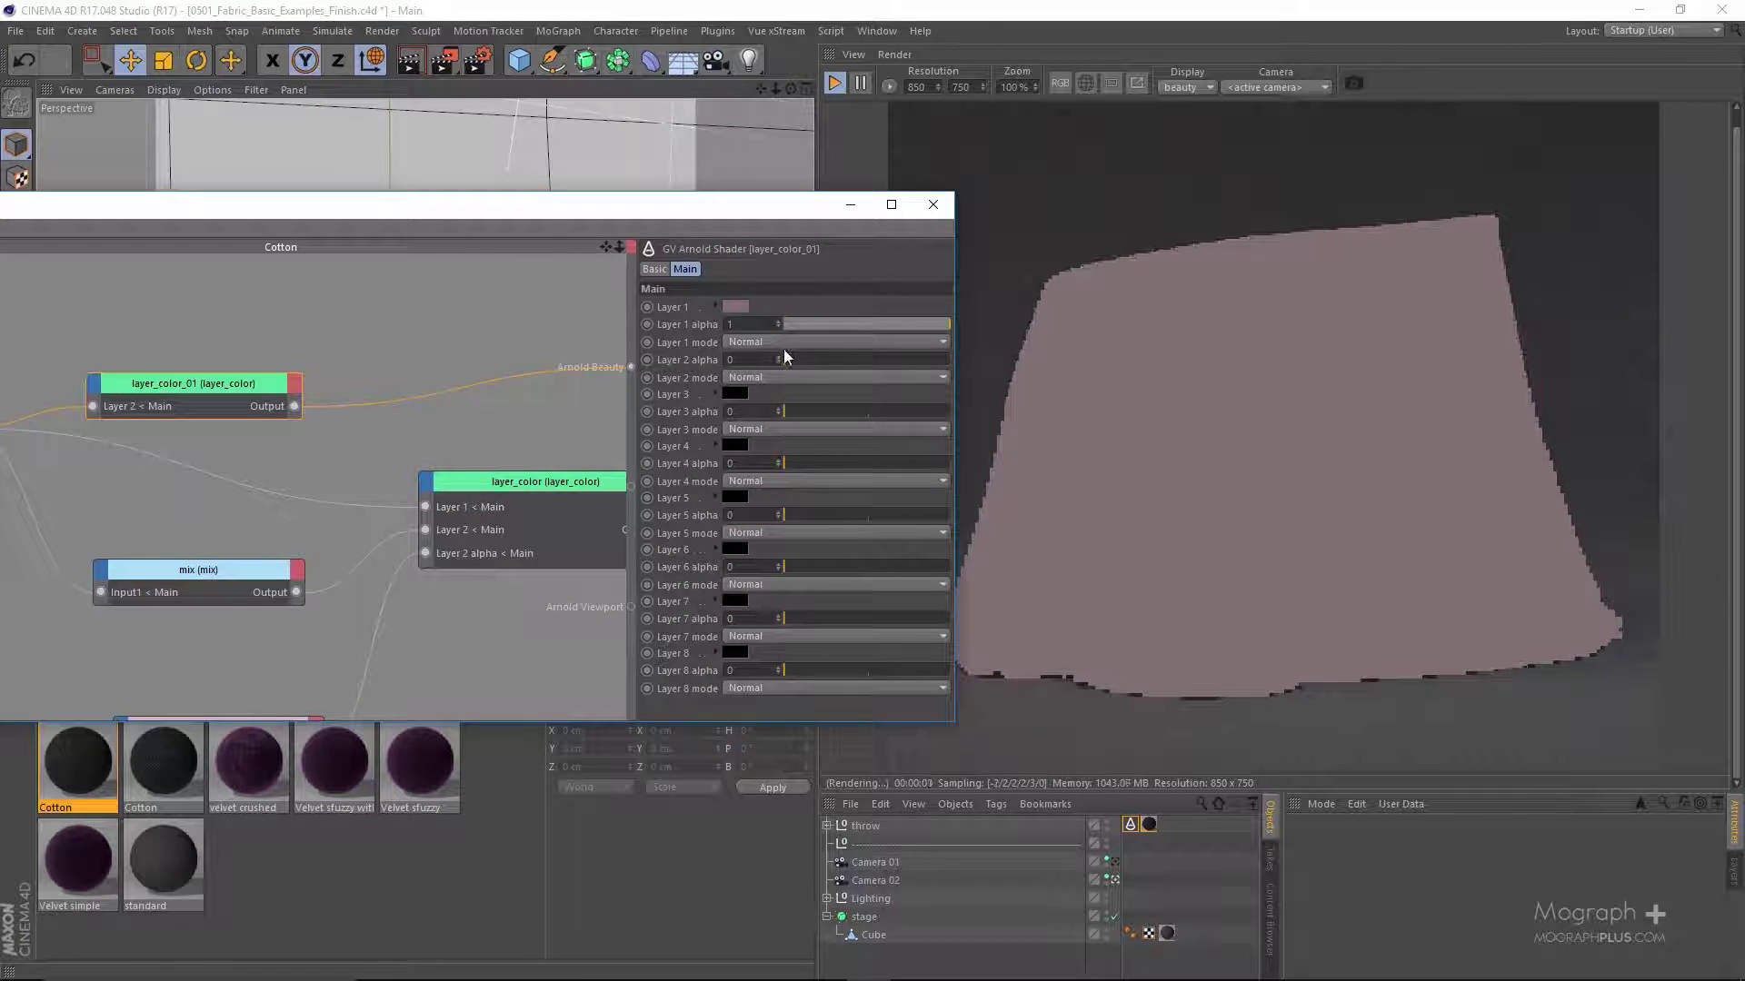
pyautogui.moveTo(785, 358); pyautogui.dragTo(952, 367)
# - Step through layer_color_01's Layer 2 blend modes, set it to Subtract and check the pattern close up in the render
pyautogui.click(782, 379)
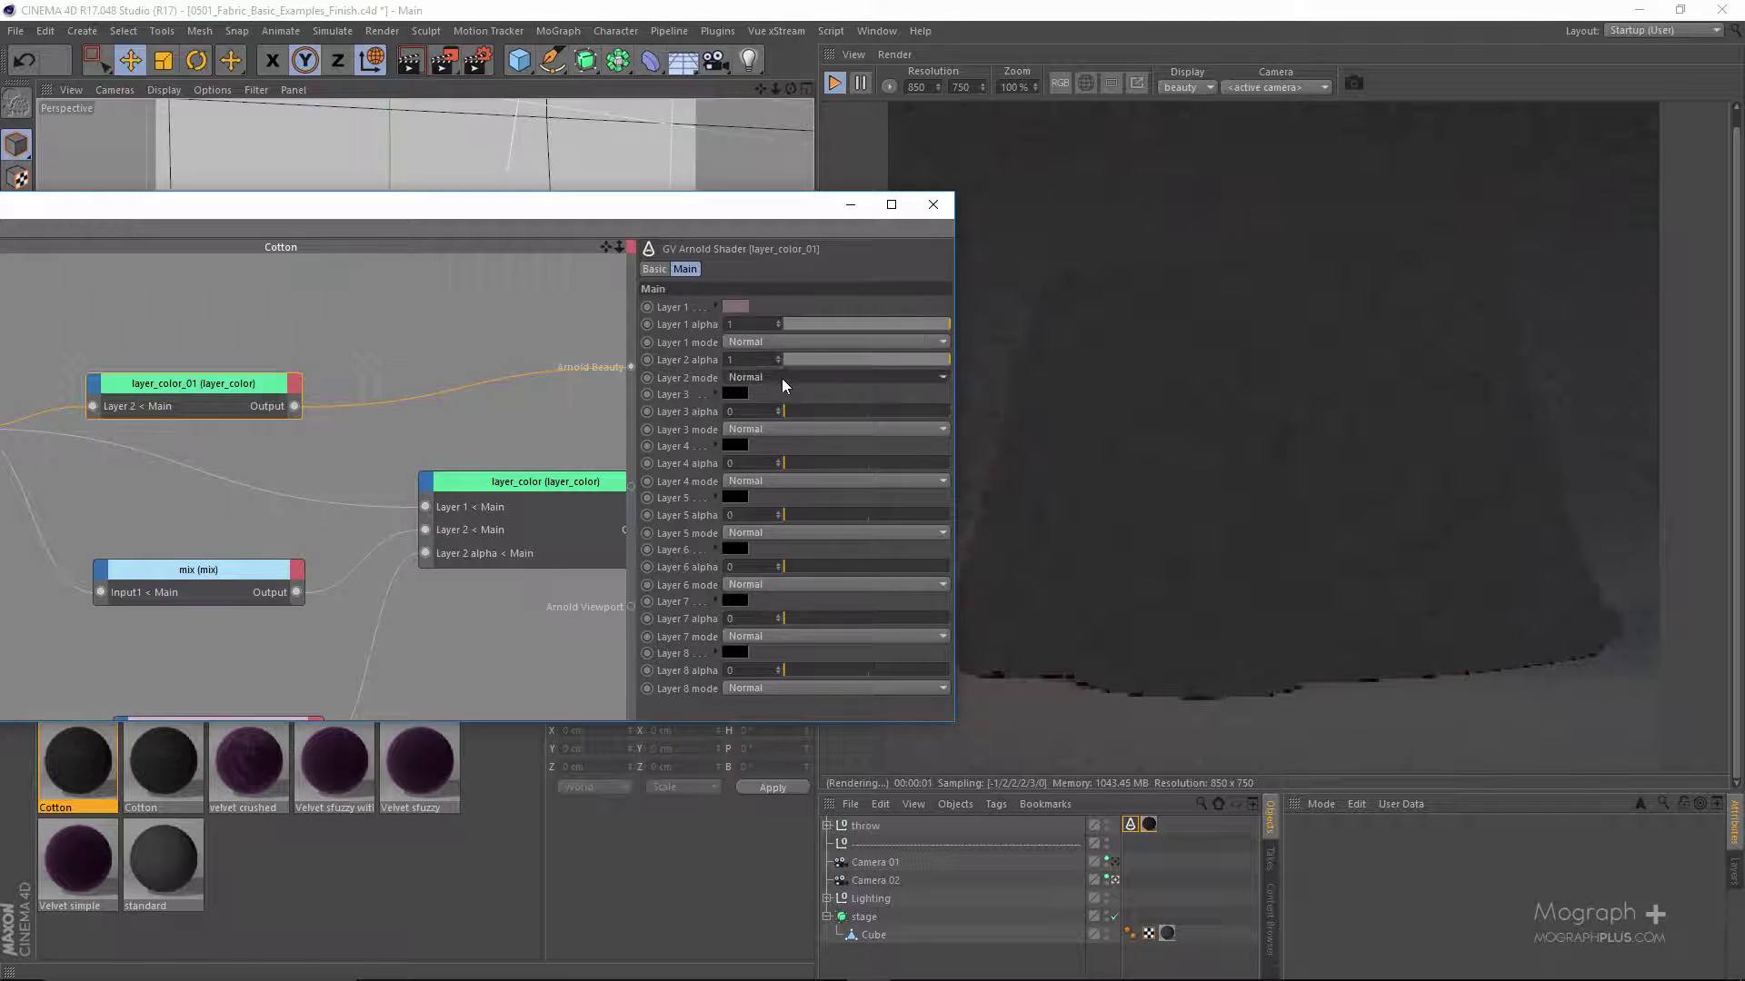
pyautogui.press('Down')
pyautogui.press('Down')
pyautogui.press('Down')
pyautogui.press('Down')
pyautogui.press('Down')
pyautogui.press('Down')
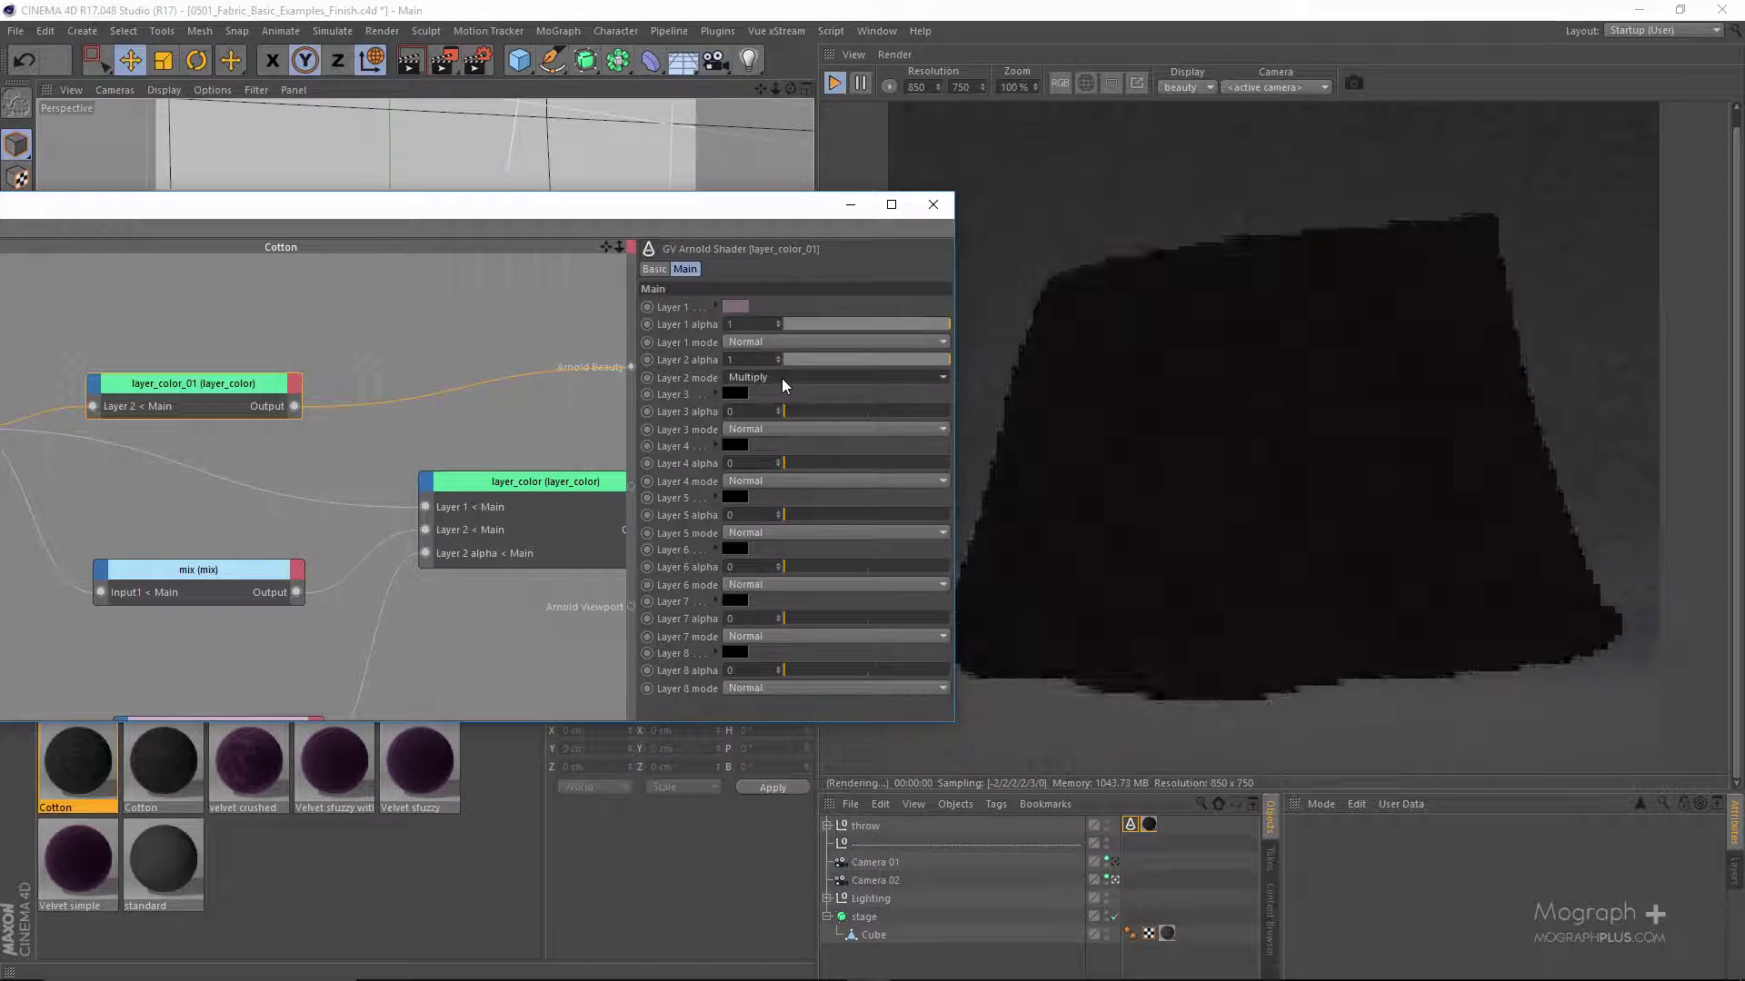
pyautogui.press('Down')
pyautogui.press('Down')
pyautogui.press('Down')
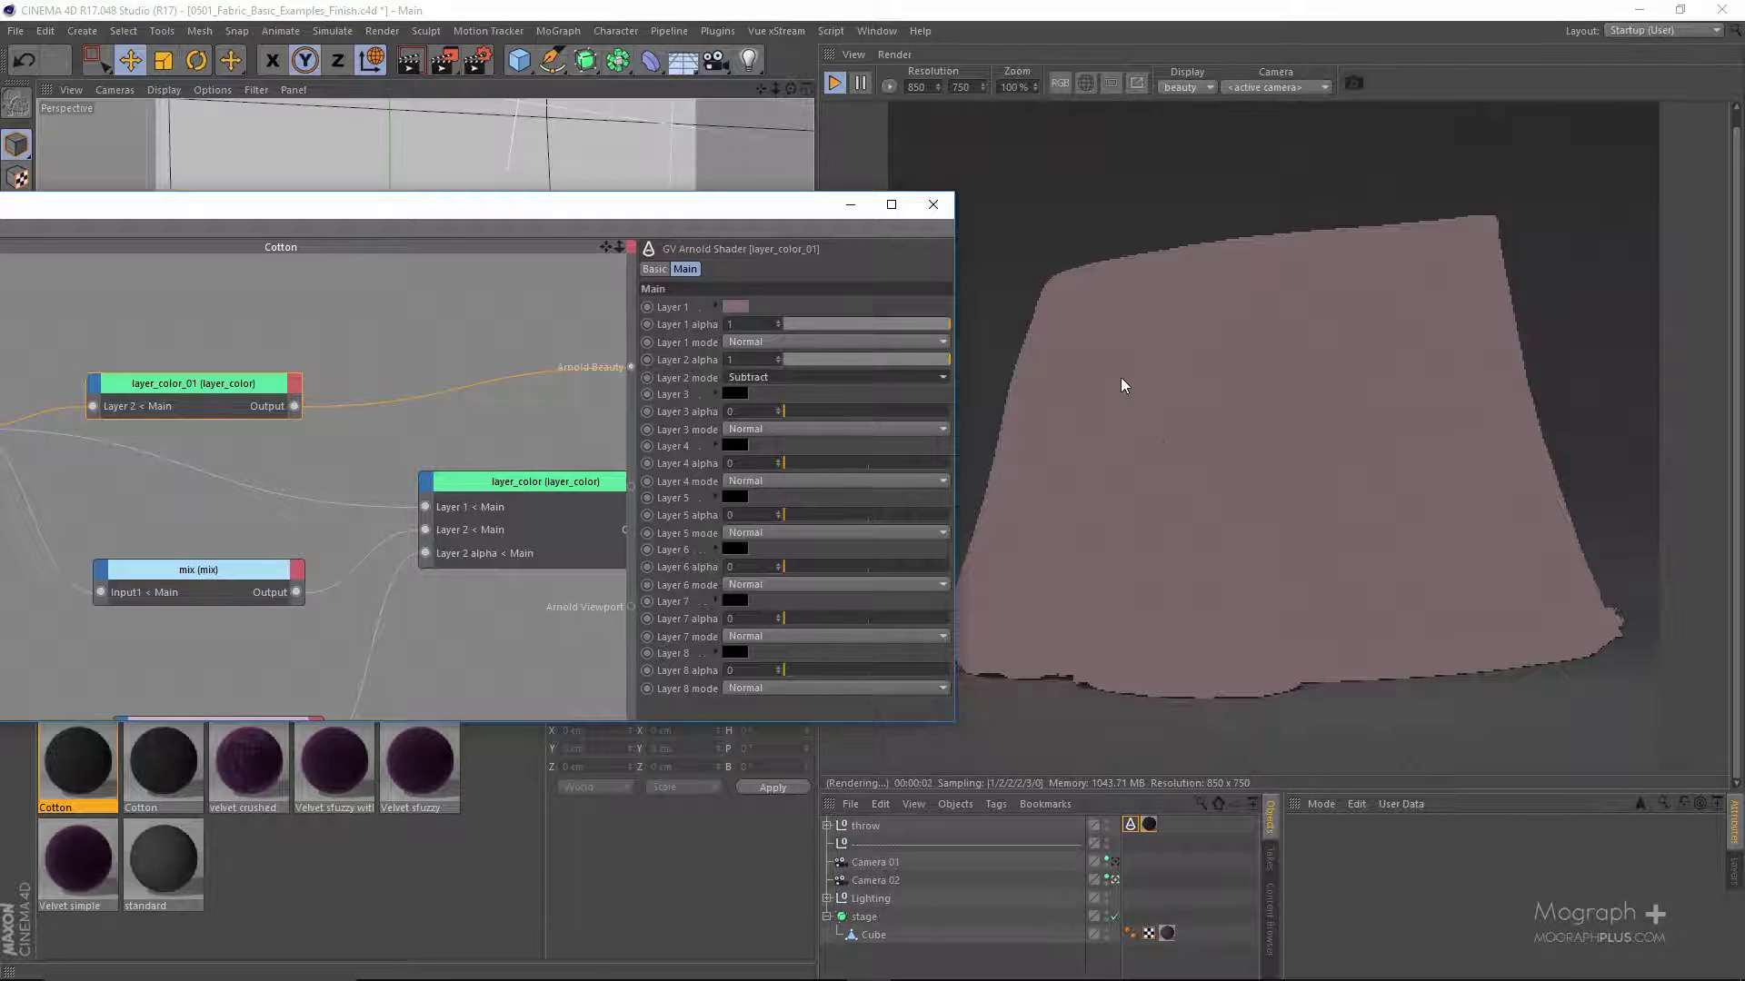
pyautogui.scroll(3, 1165, 358)
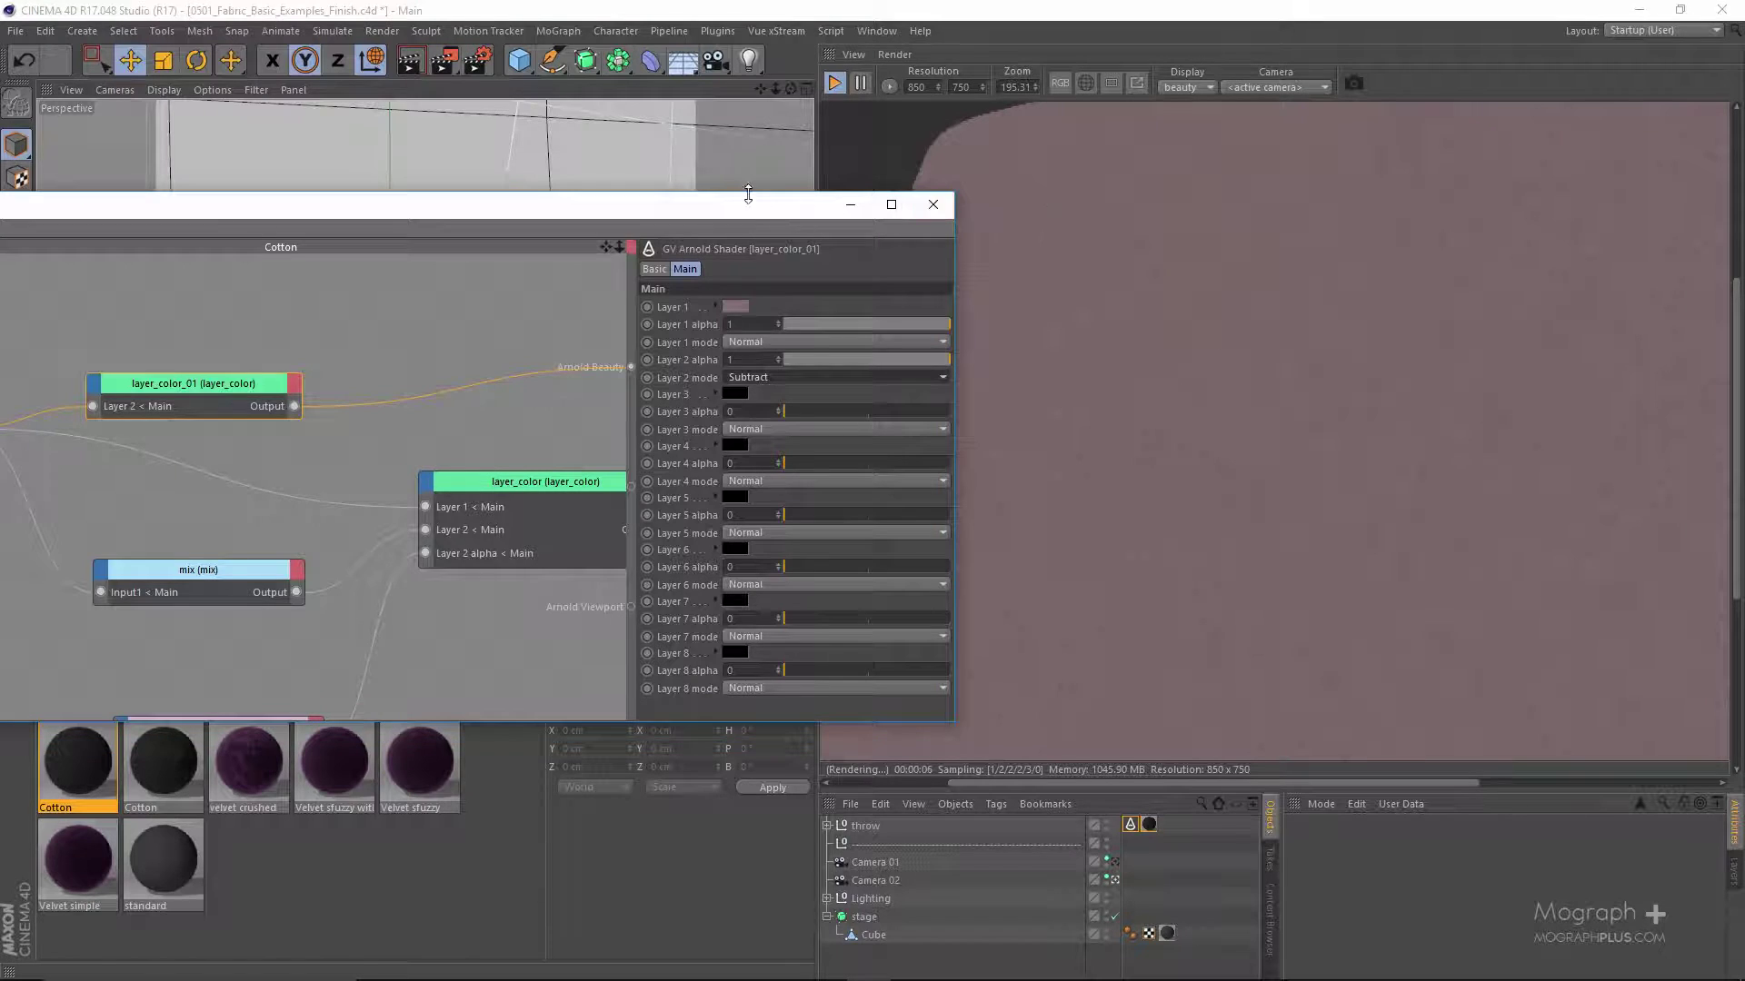
# - Connect layer_color_01's output to Layer 1 of the original layer_color node and to Input1 of mix, replacing the image connections
pyautogui.moveTo(724, 211); pyautogui.dragTo(983, 187)
pyautogui.doubleClick(981, 183)
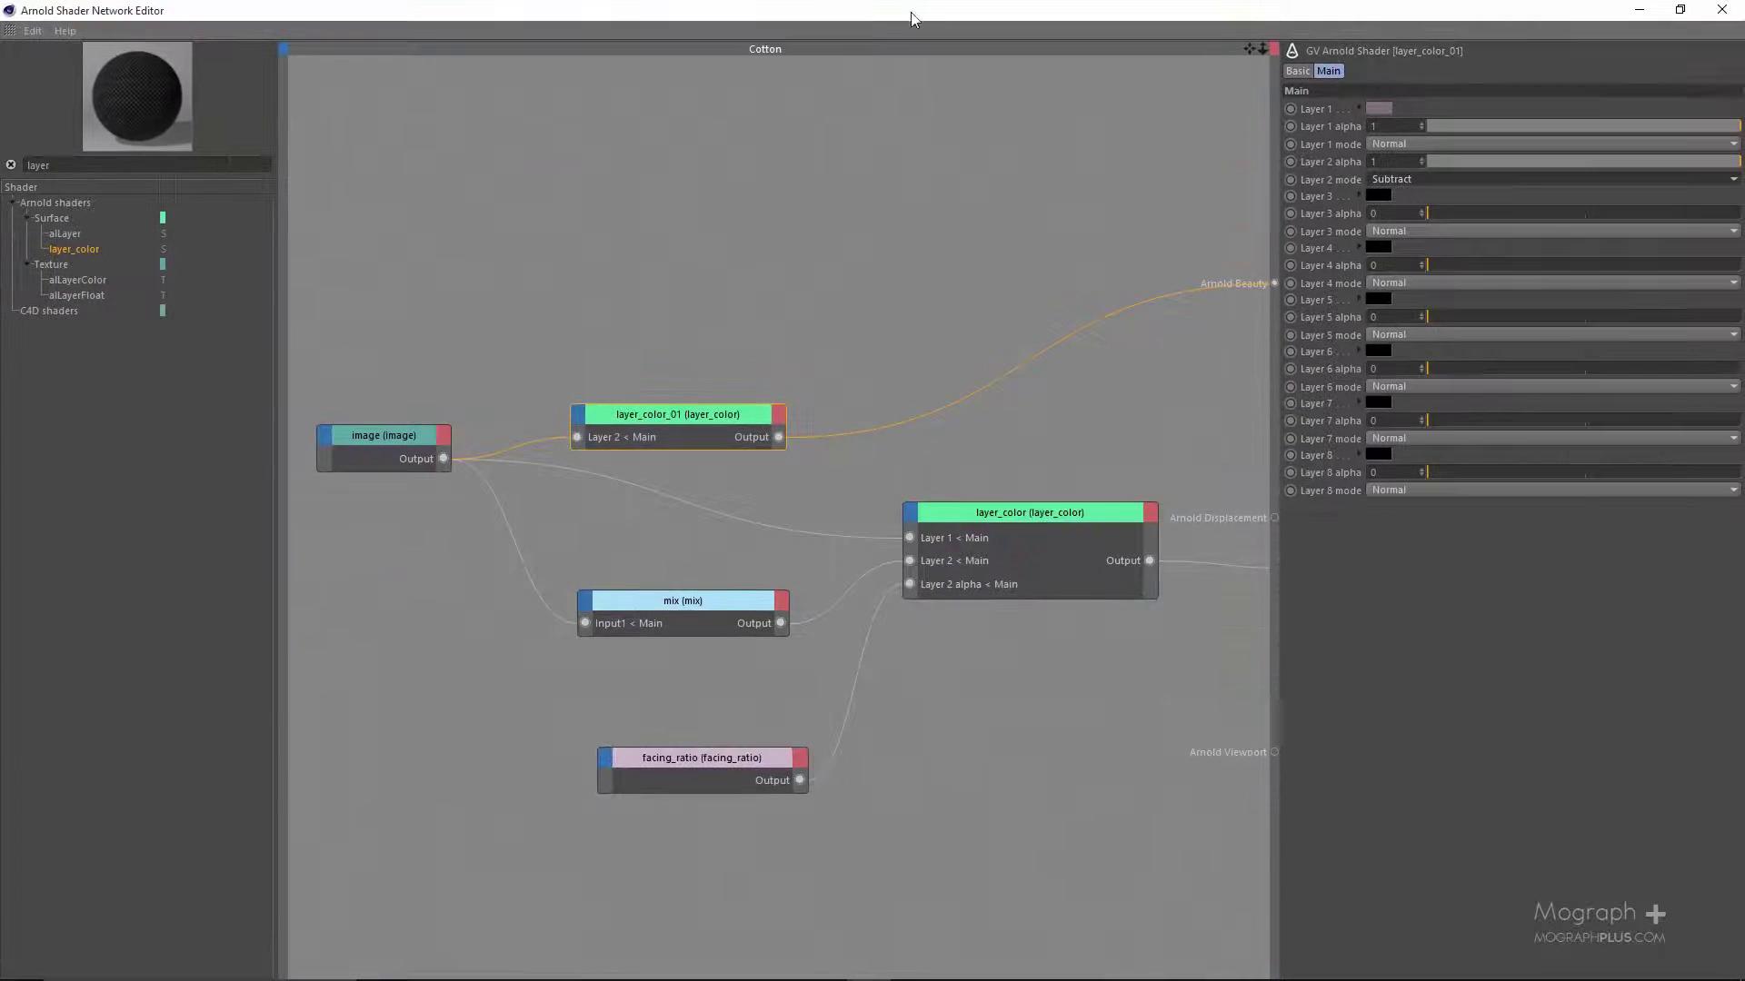
pyautogui.moveTo(911, 12); pyautogui.dragTo(571, 182)
pyautogui.scroll(-2, 661, 381)
pyautogui.scroll(-1, 660, 382)
pyautogui.keyDown('alt'); pyautogui.moveTo(669, 469); pyautogui.dragTo(619, 414, button='middle'); pyautogui.keyUp('alt')
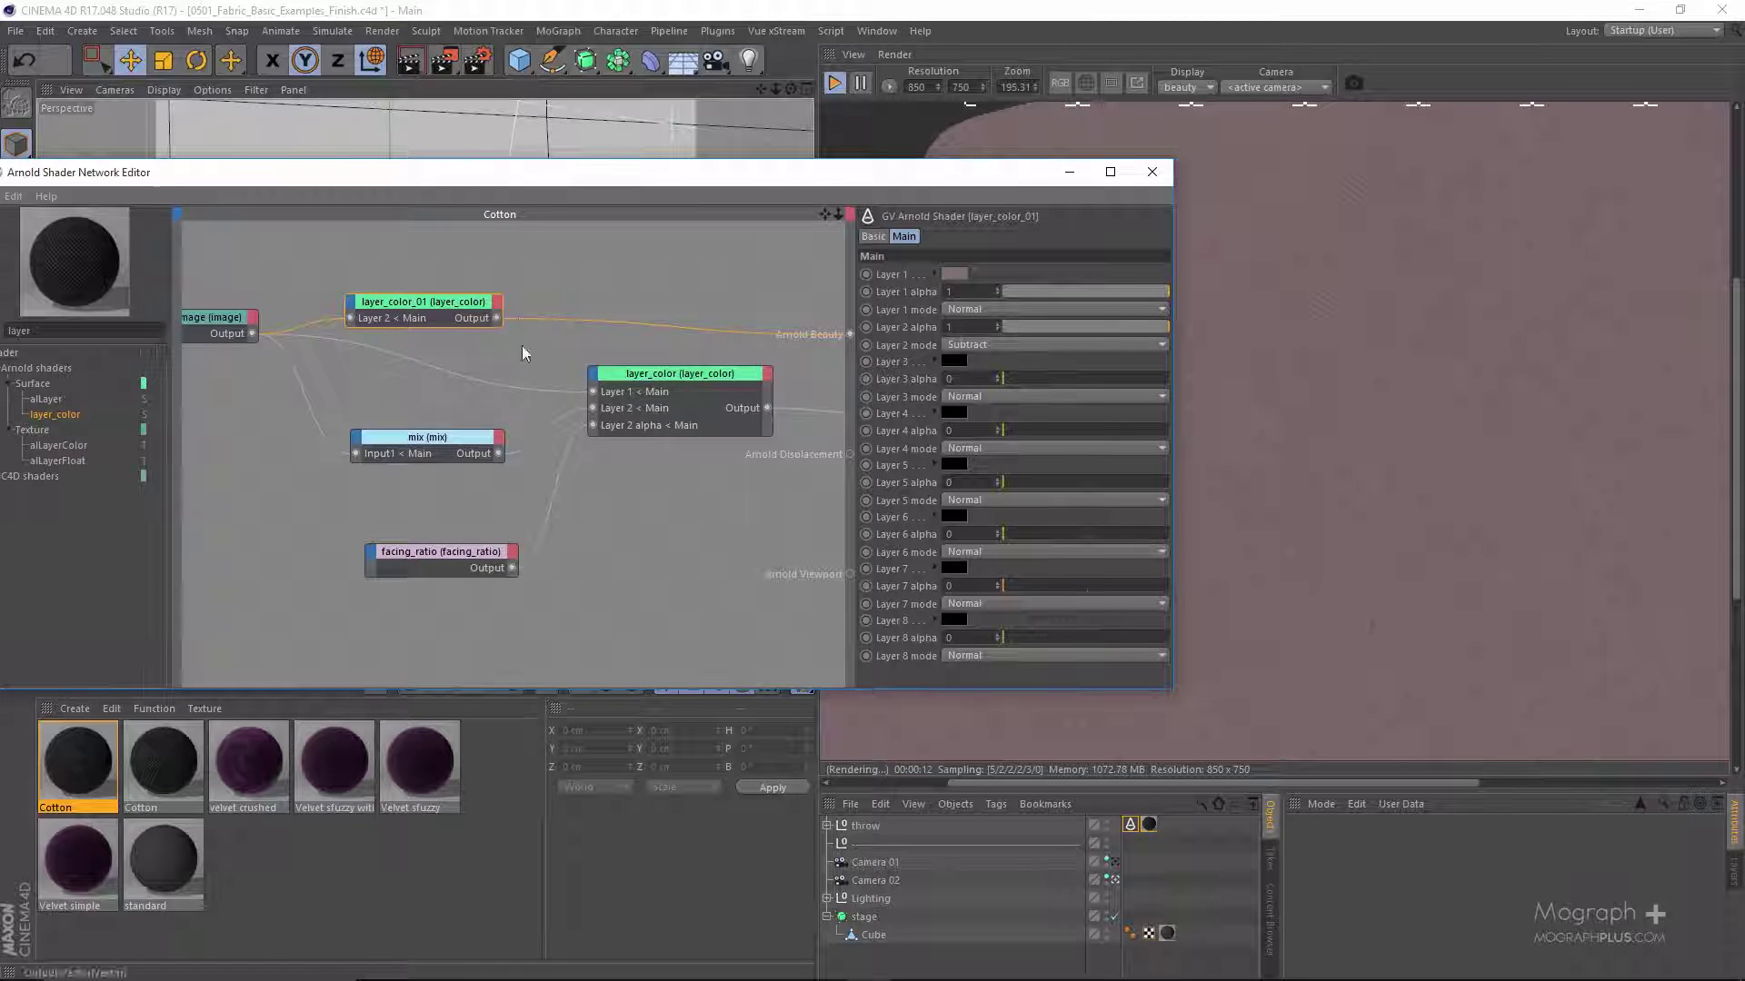
pyautogui.doubleClick(593, 392)
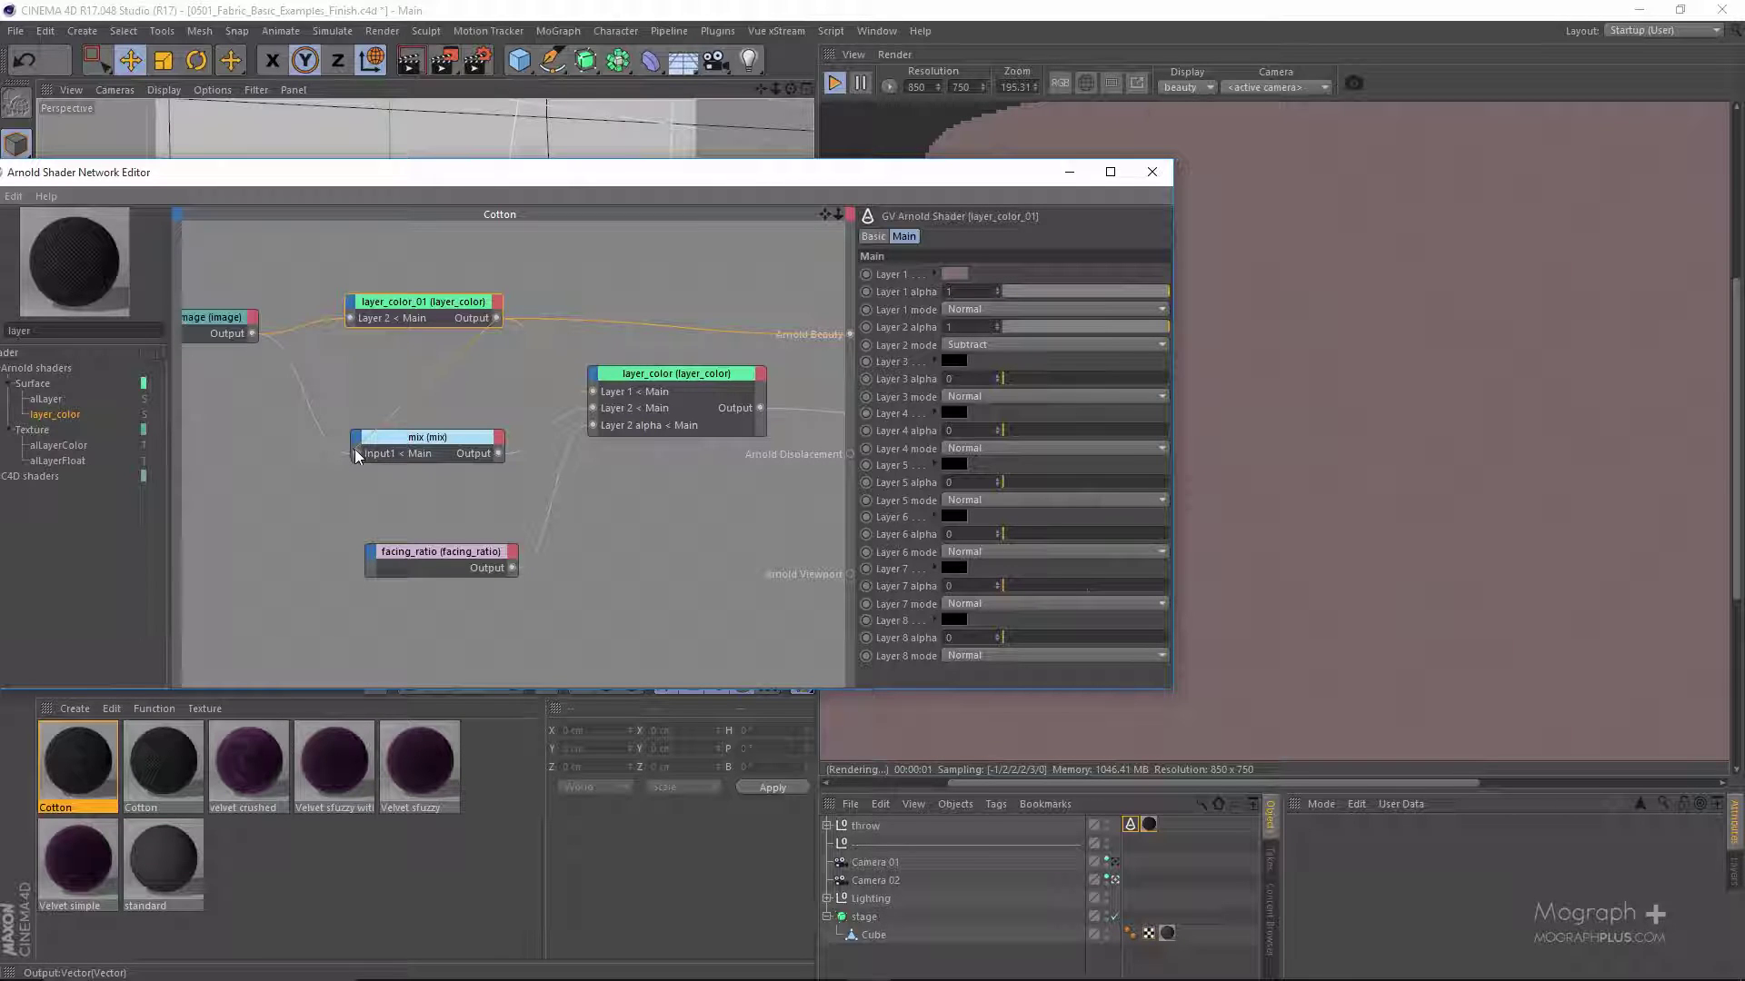
pyautogui.moveTo(356, 449); pyautogui.dragTo(355, 454)
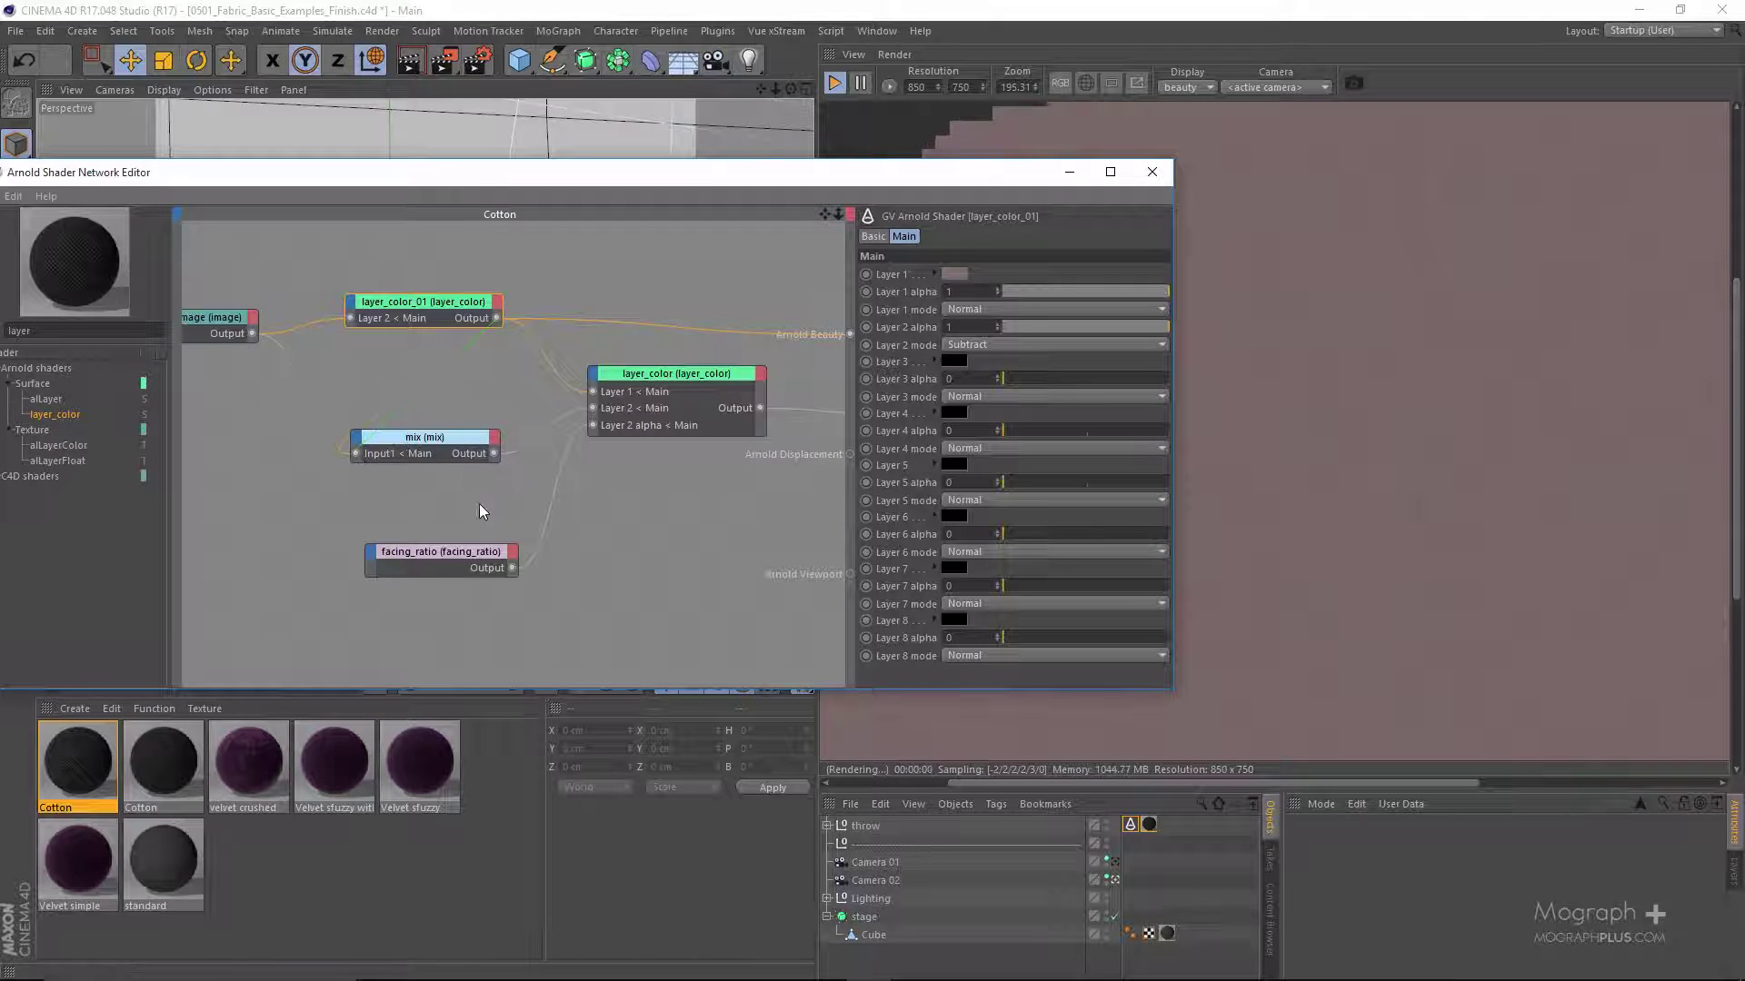
pyautogui.scroll(-2, 564, 527)
pyautogui.keyDown('alt'); pyautogui.moveTo(563, 541); pyautogui.dragTo(560, 531, button='middle'); pyautogui.keyUp('alt')
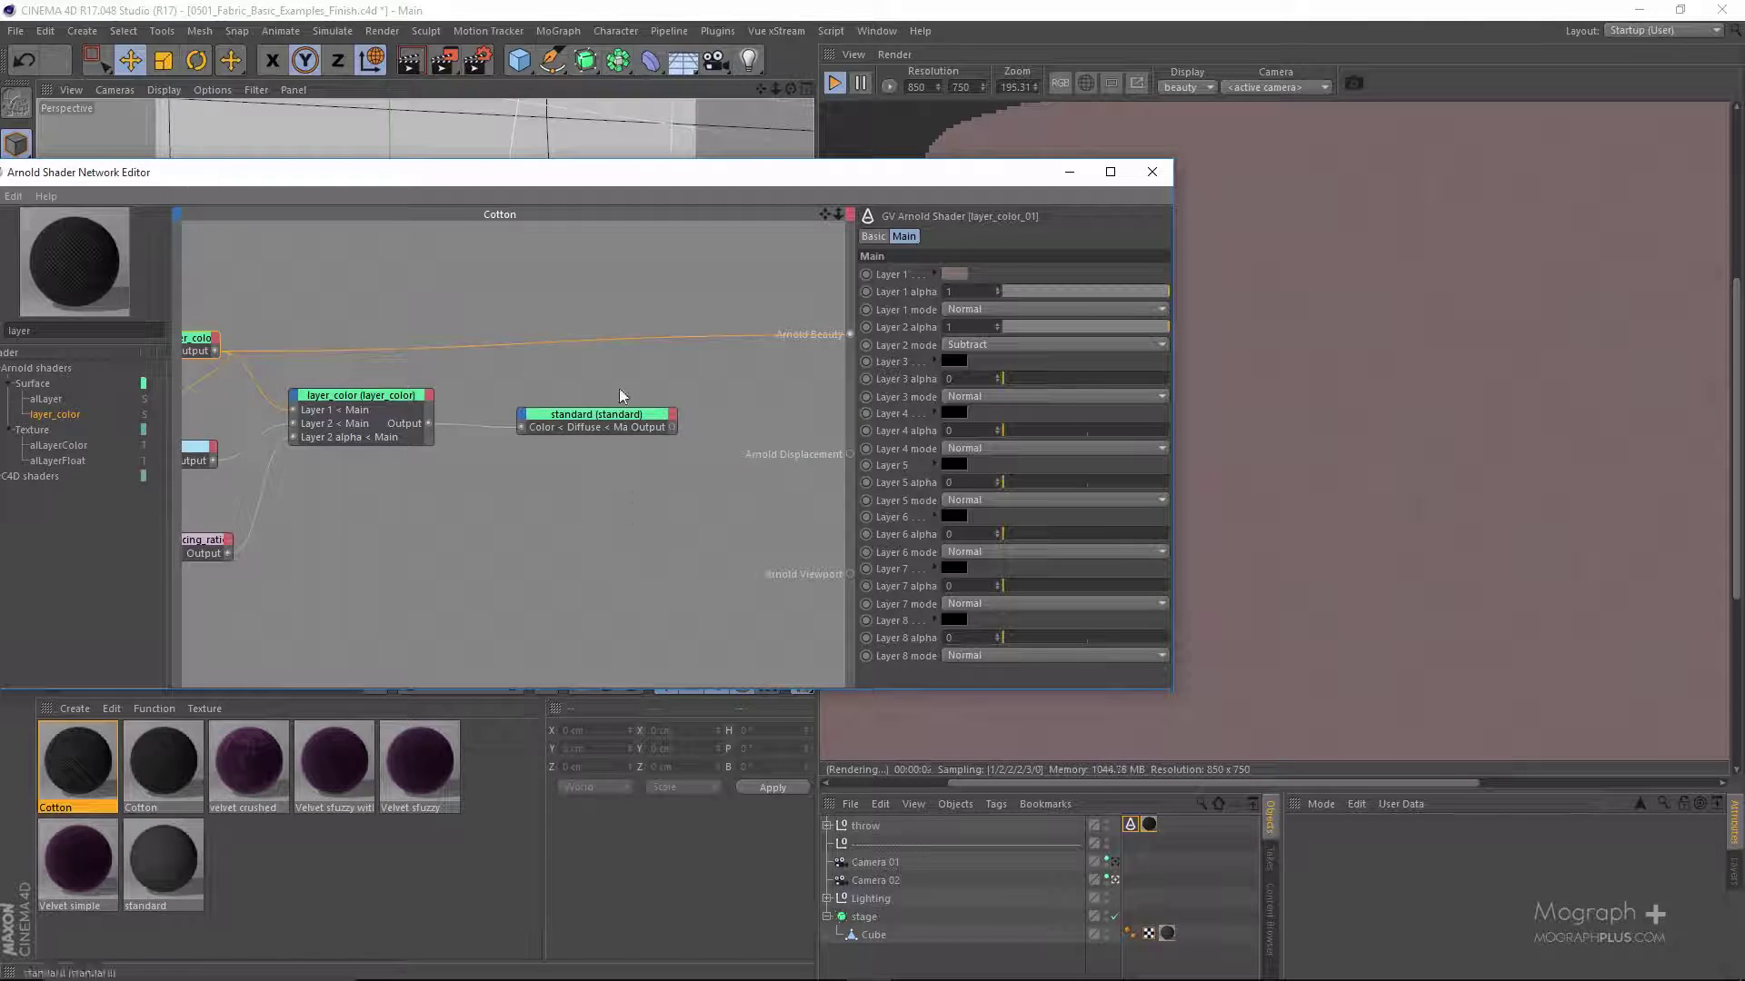
# - Connect the standard shader's output to Arnold Beauty, replacing the layer_color_01 preview connection
pyautogui.click(607, 418)
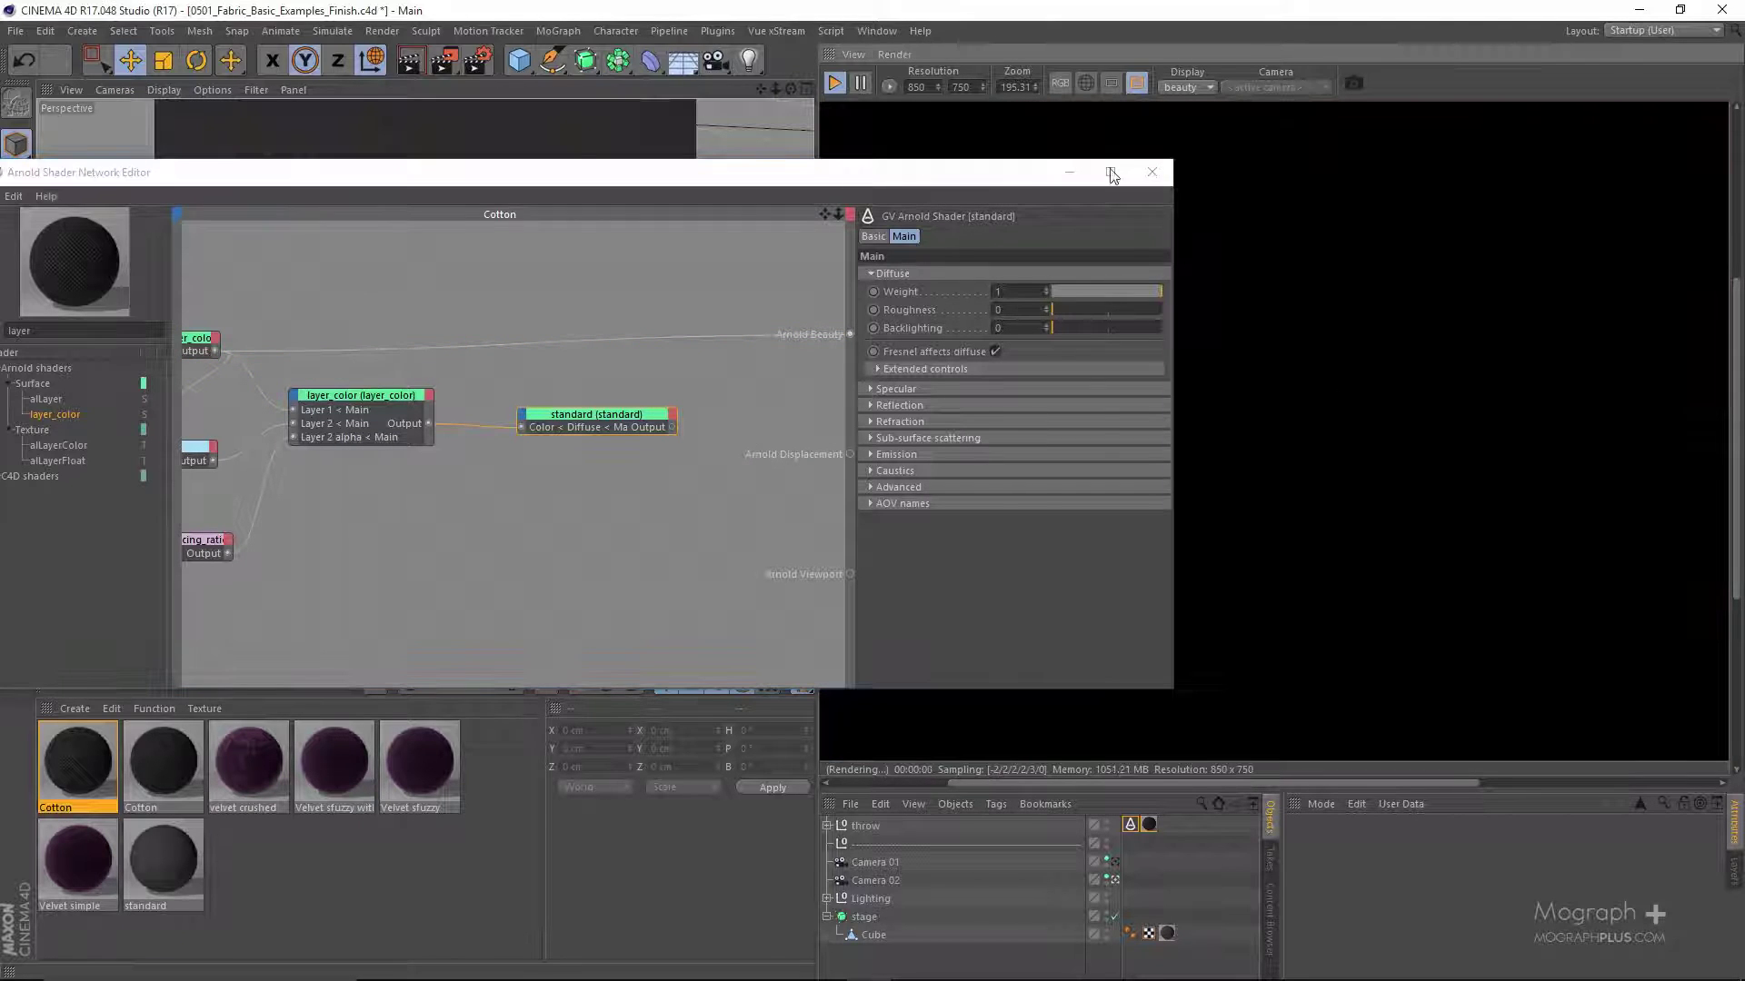
pyautogui.click(1134, 85)
pyautogui.moveTo(643, 382); pyautogui.dragTo(602, 456)
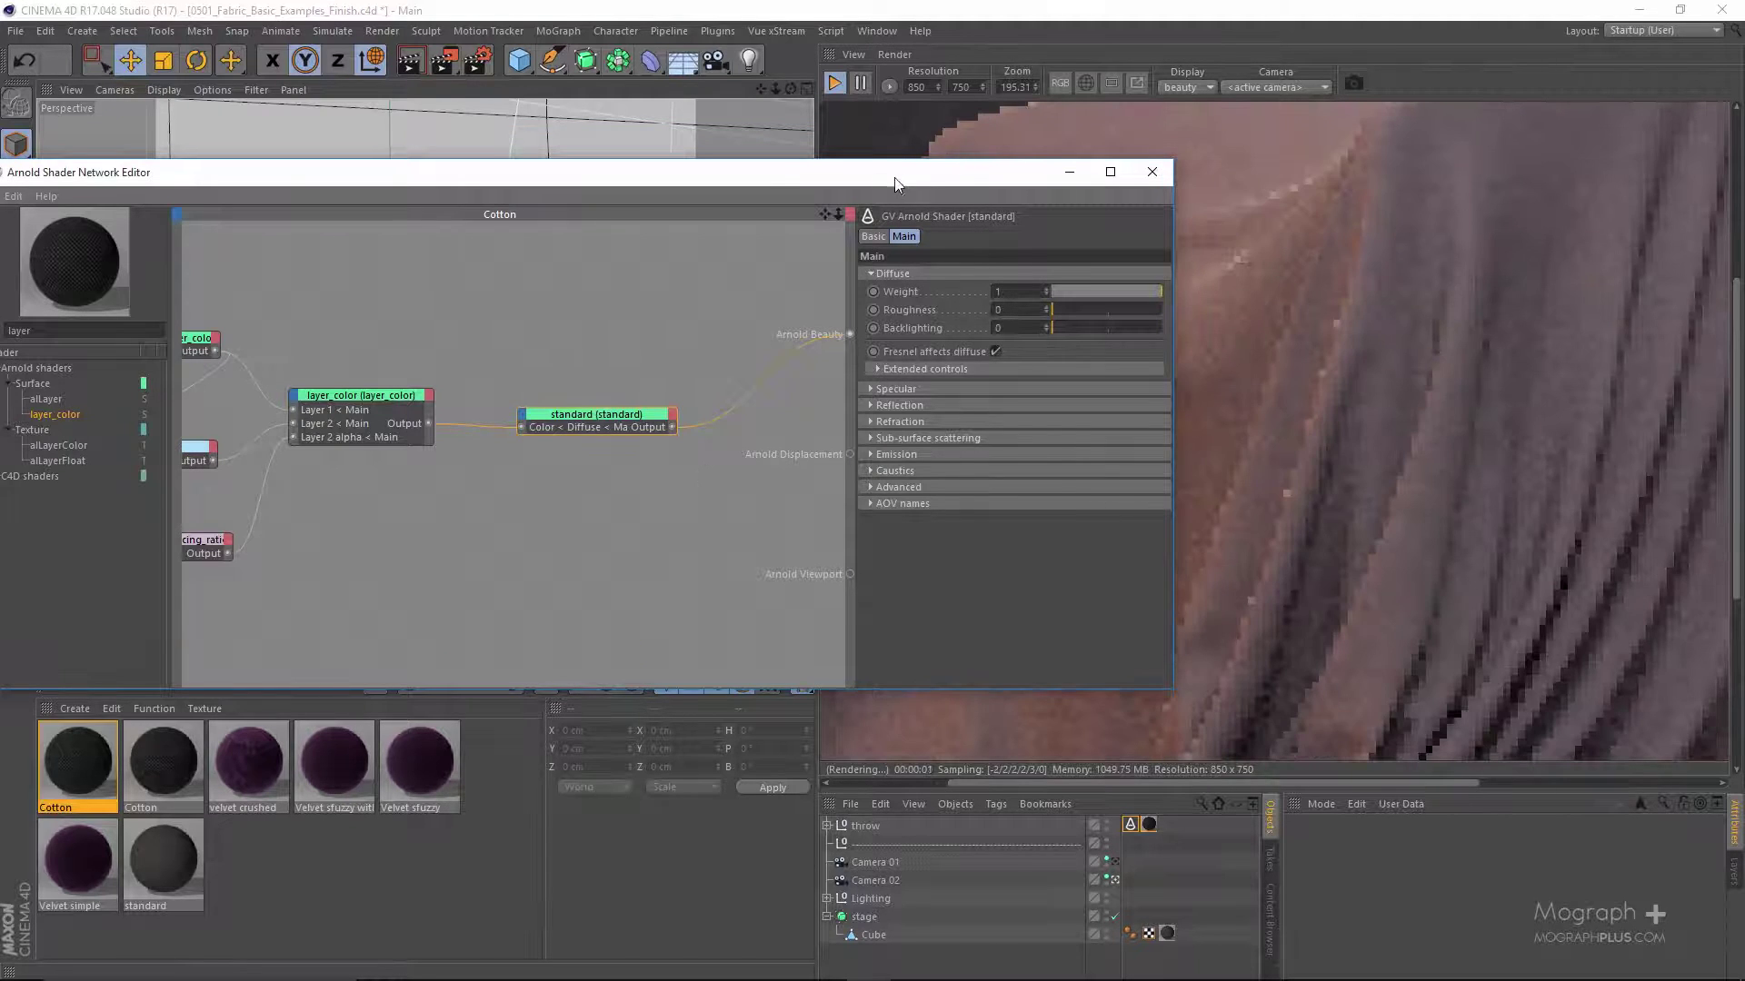
# - Limit the live render to a region across the throw's upper folds and examine the fabric pattern close up
pyautogui.moveTo(894, 177); pyautogui.dragTo(688, 195)
pyautogui.scroll(1, 1190, 379)
pyautogui.moveTo(1145, 255); pyautogui.dragTo(1454, 445)
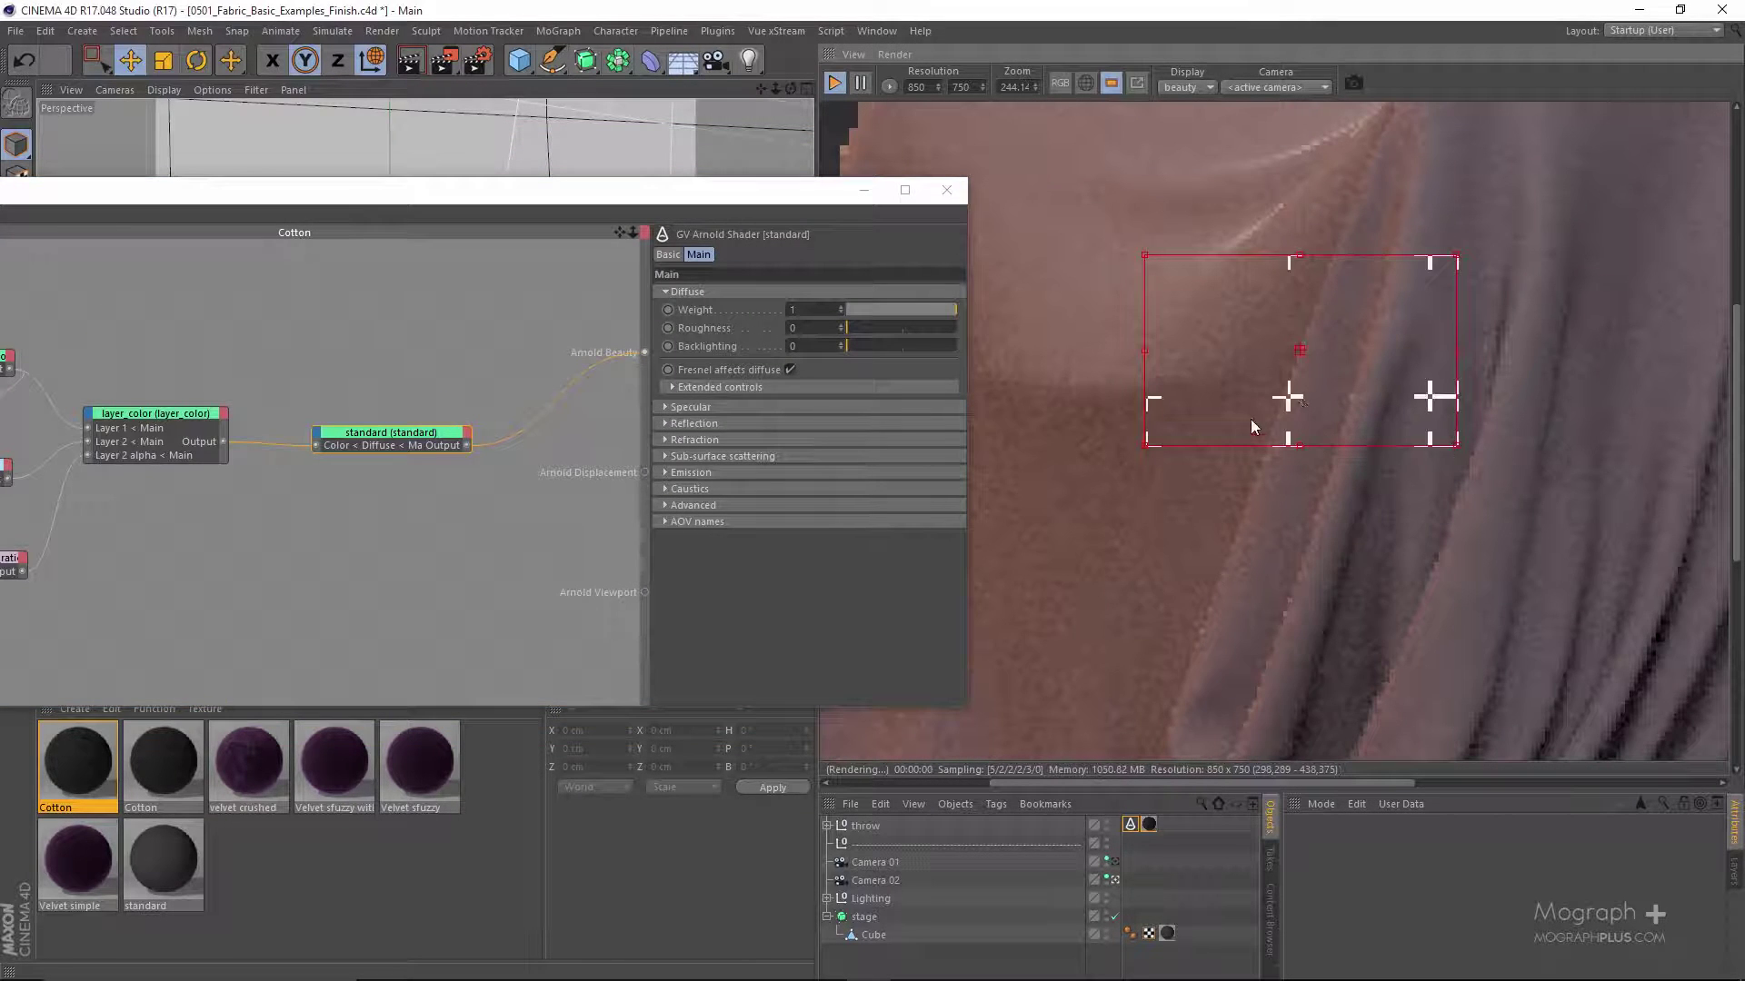
pyautogui.scroll(2, 1313, 427)
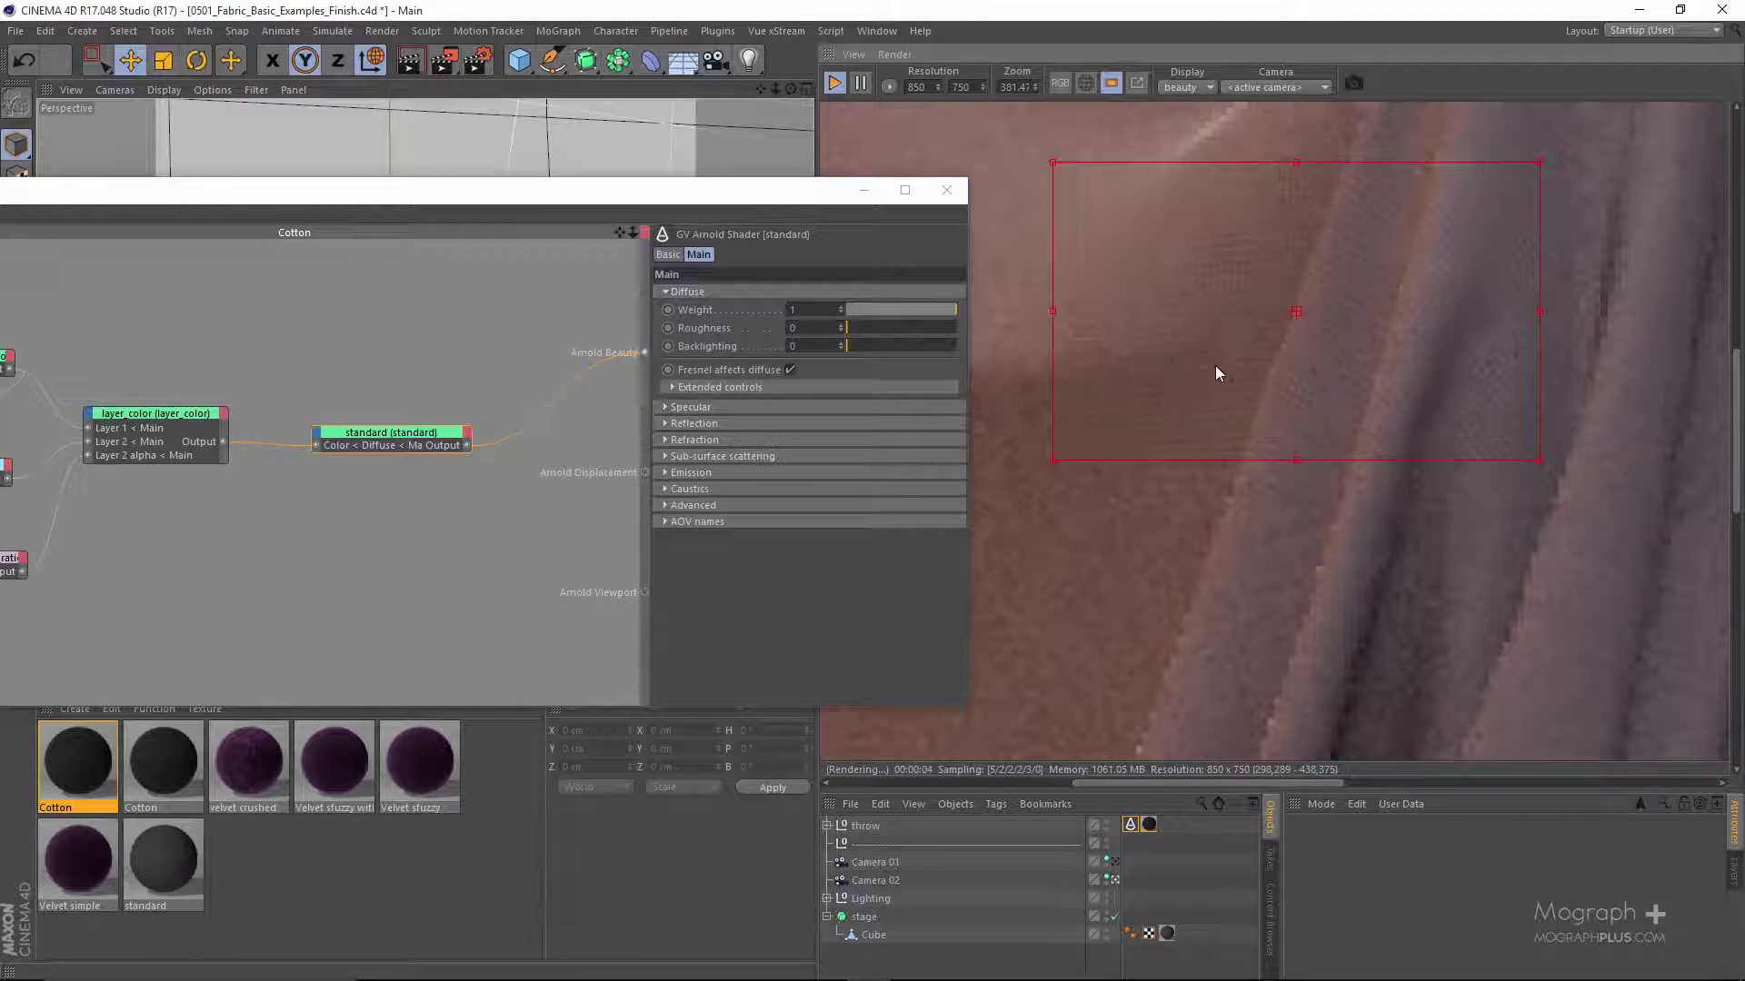
pyautogui.scroll(-1, 1213, 373)
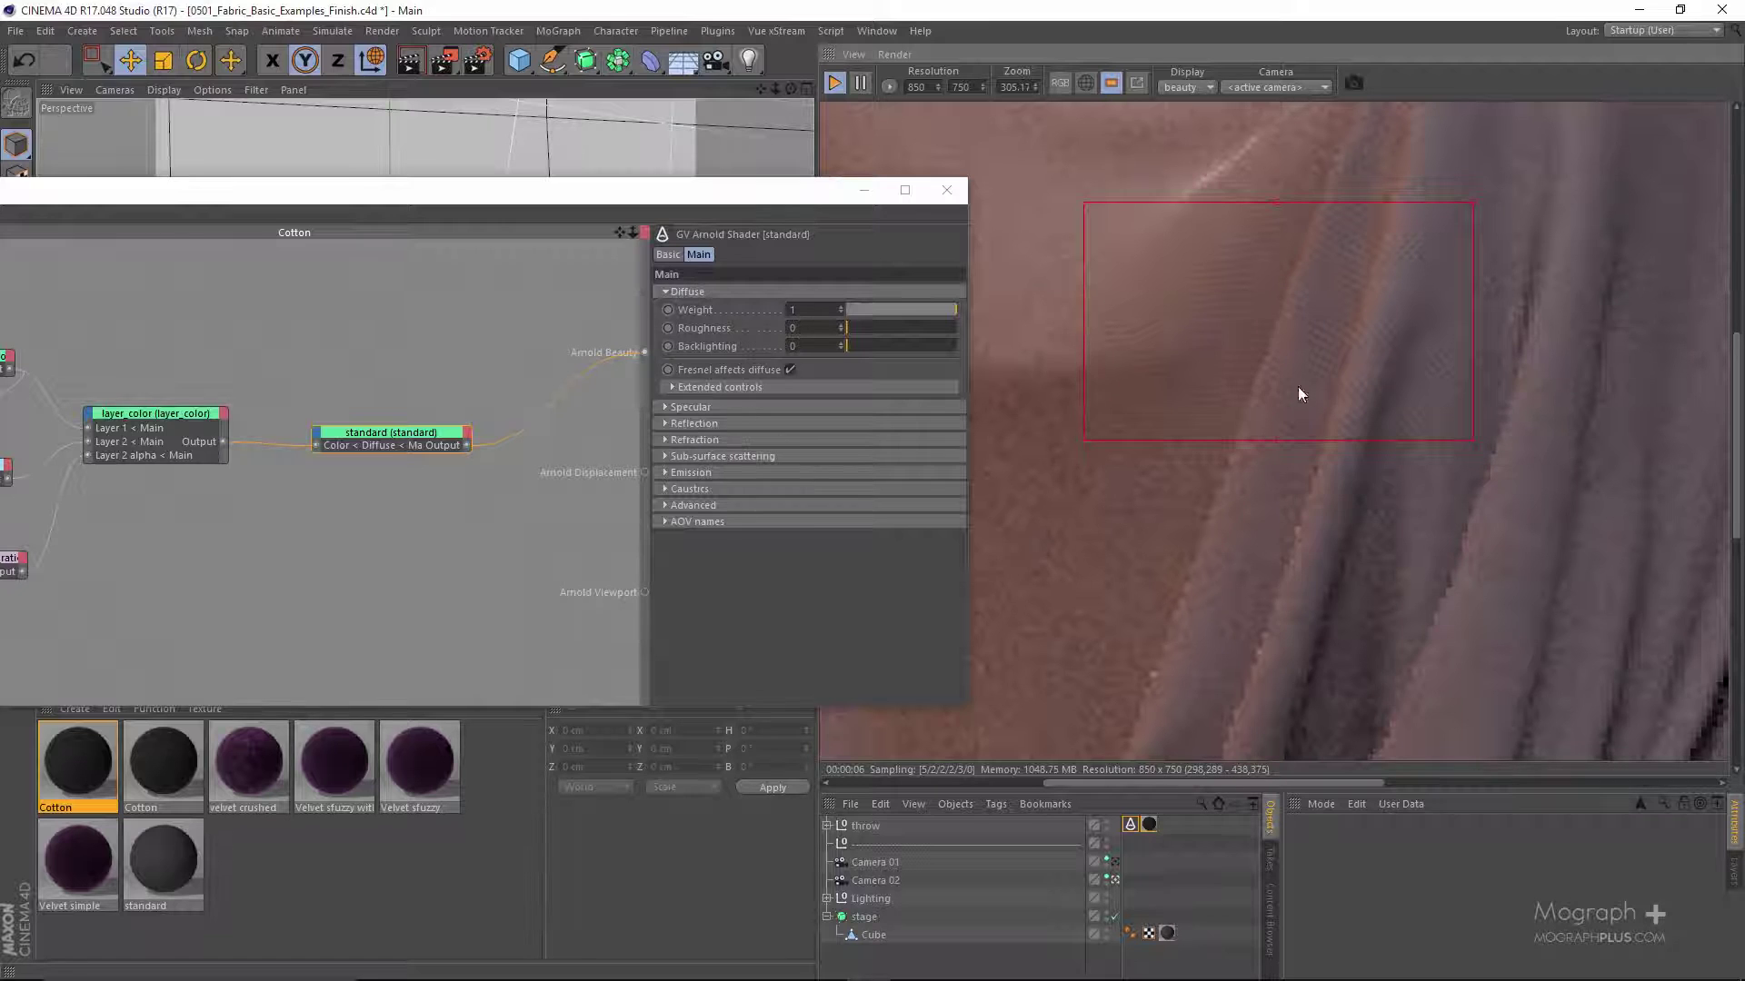
pyautogui.scroll(-1, 1272, 347)
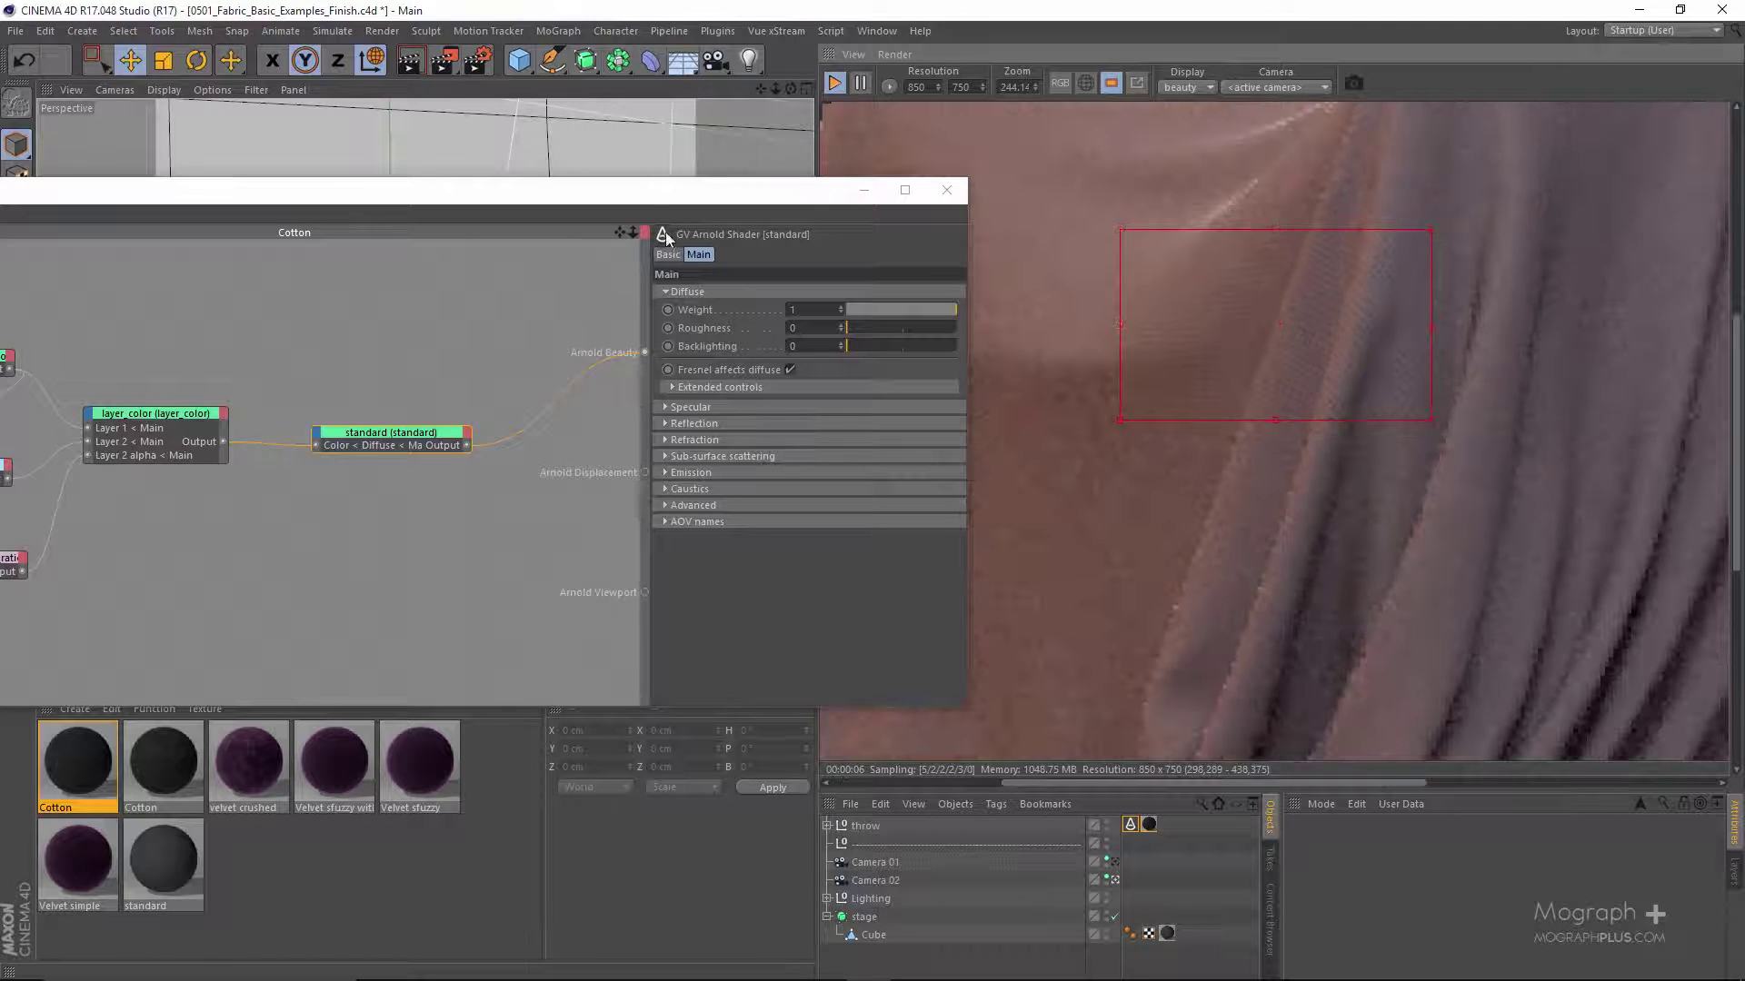
# - Search the shader list for bum and add a bump2d node below the standard shader in the Cotton network
pyautogui.moveTo(708, 183); pyautogui.dragTo(949, 55)
pyautogui.scroll(-1, 591, 321)
pyautogui.keyDown('alt'); pyautogui.moveTo(472, 436); pyautogui.dragTo(439, 368, button='middle'); pyautogui.keyUp('alt')
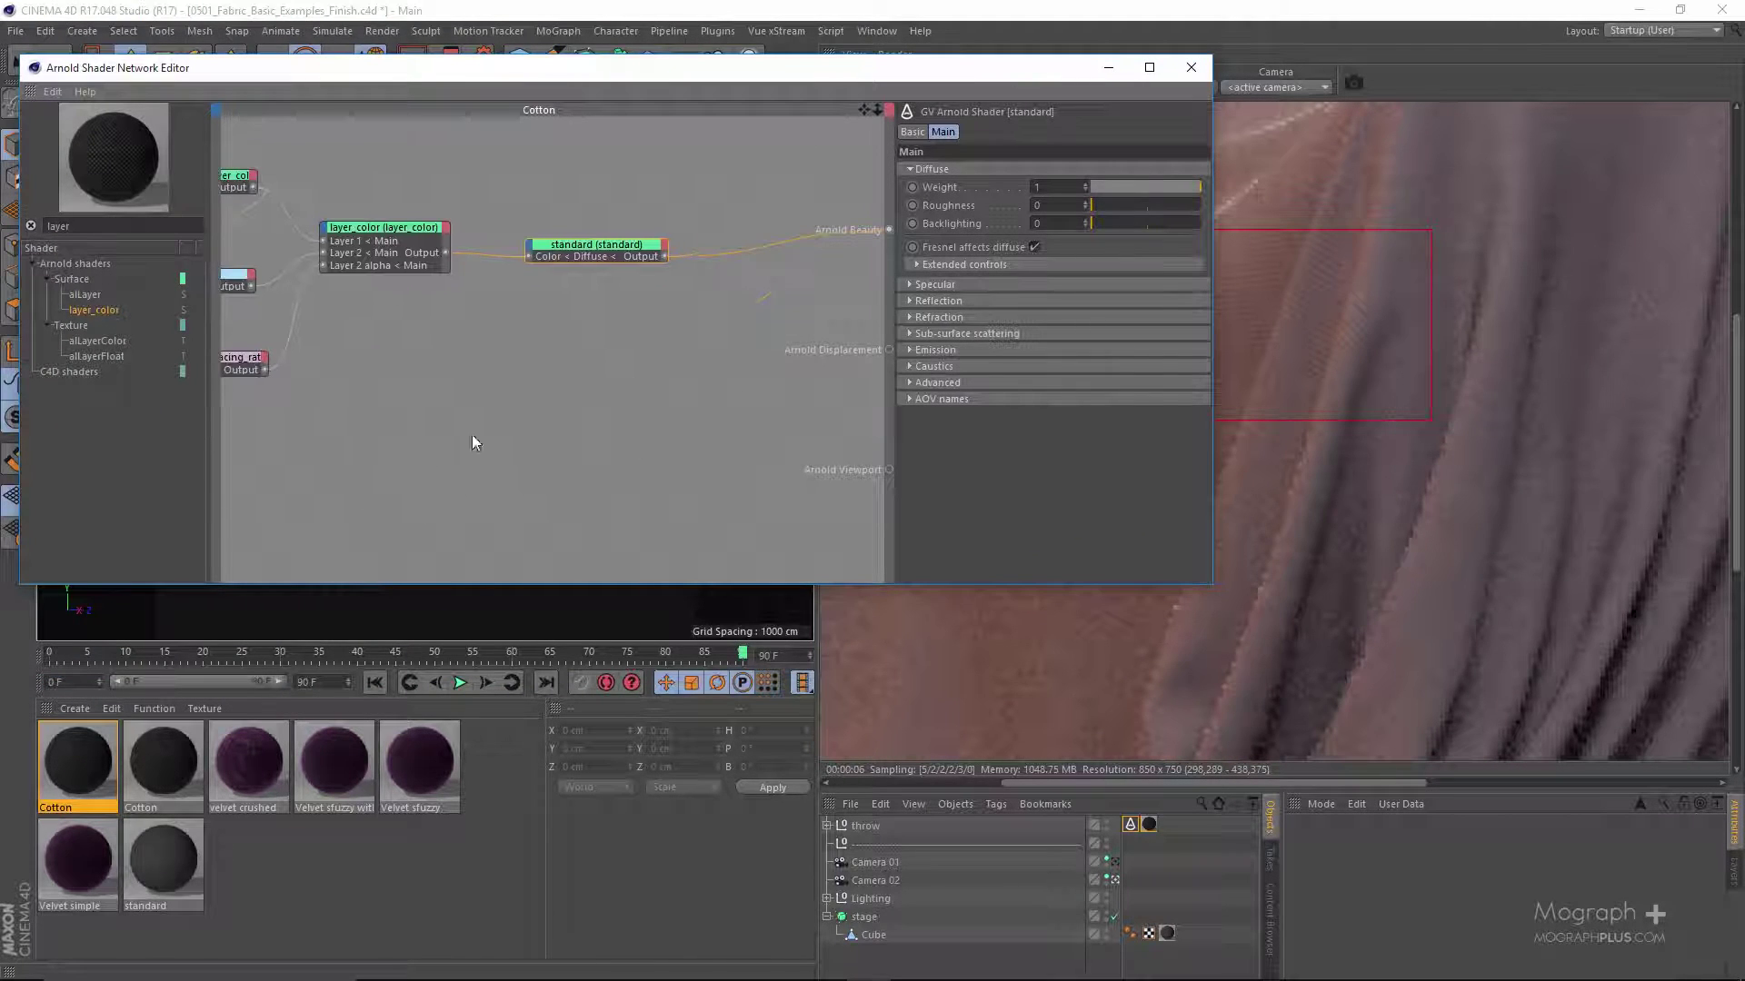
pyautogui.doubleClick(122, 225)
pyautogui.write('bum')
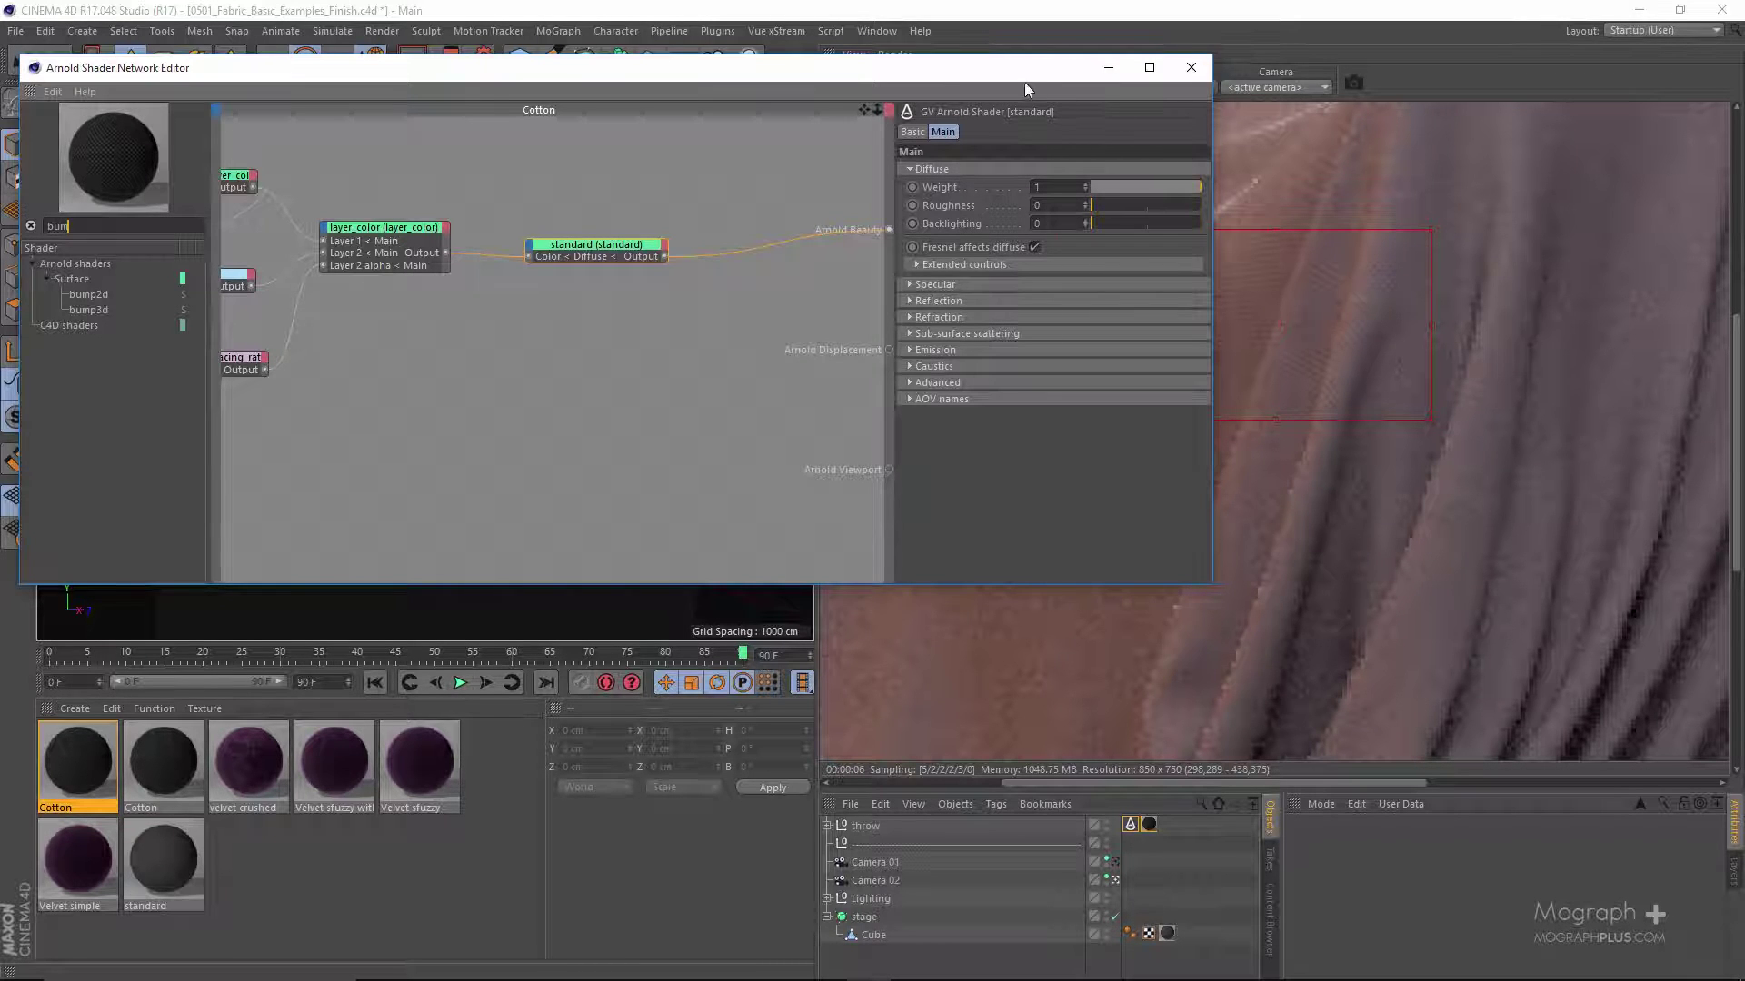
pyautogui.moveTo(1021, 78); pyautogui.dragTo(834, 90)
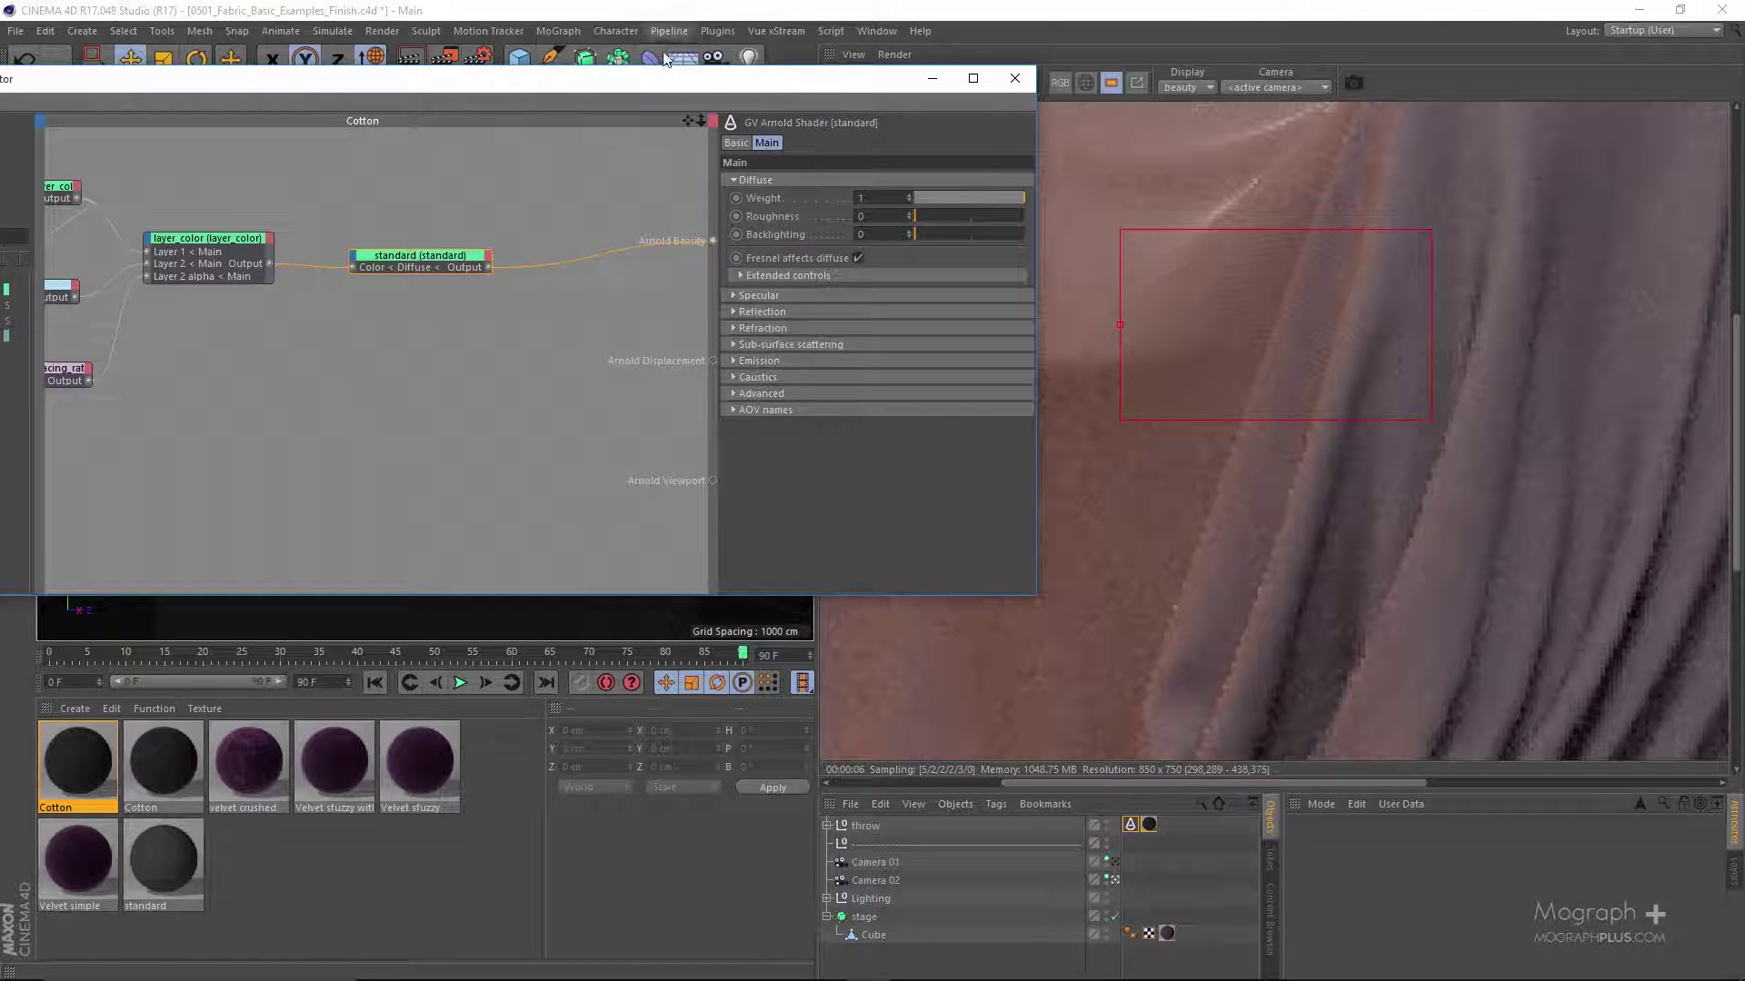
pyautogui.moveTo(671, 80); pyautogui.dragTo(779, 75)
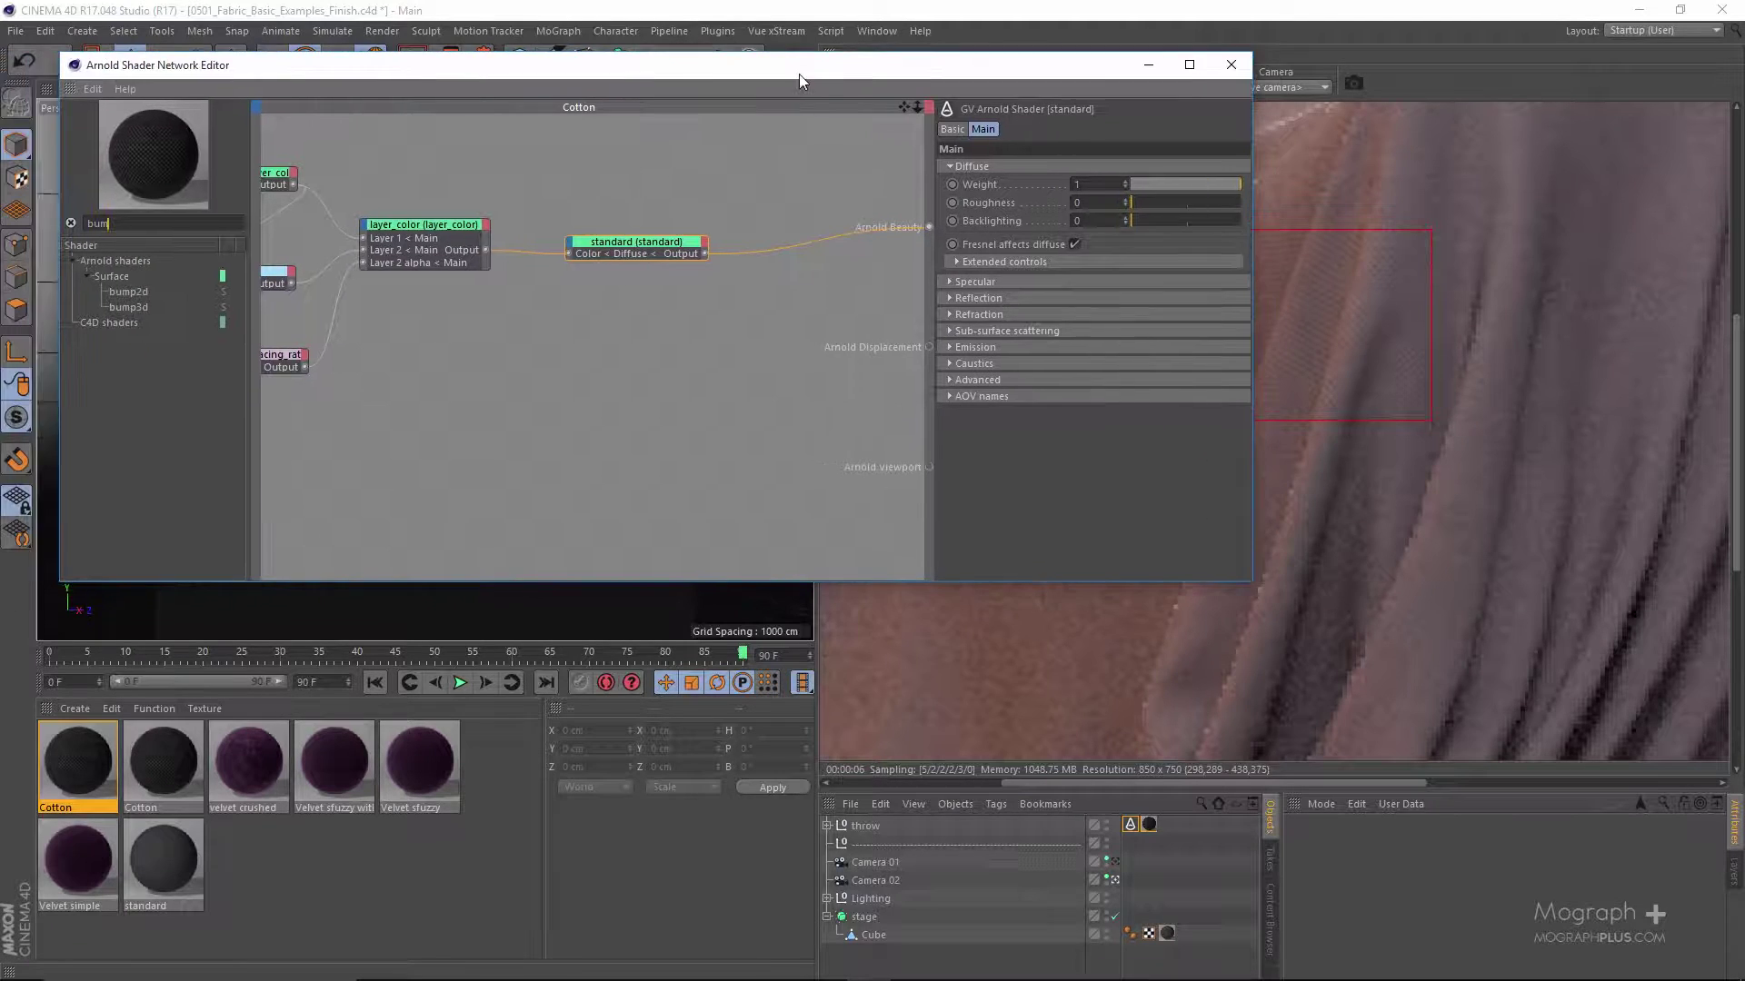
pyautogui.moveTo(437, 370); pyautogui.dragTo(504, 378, button='middle')
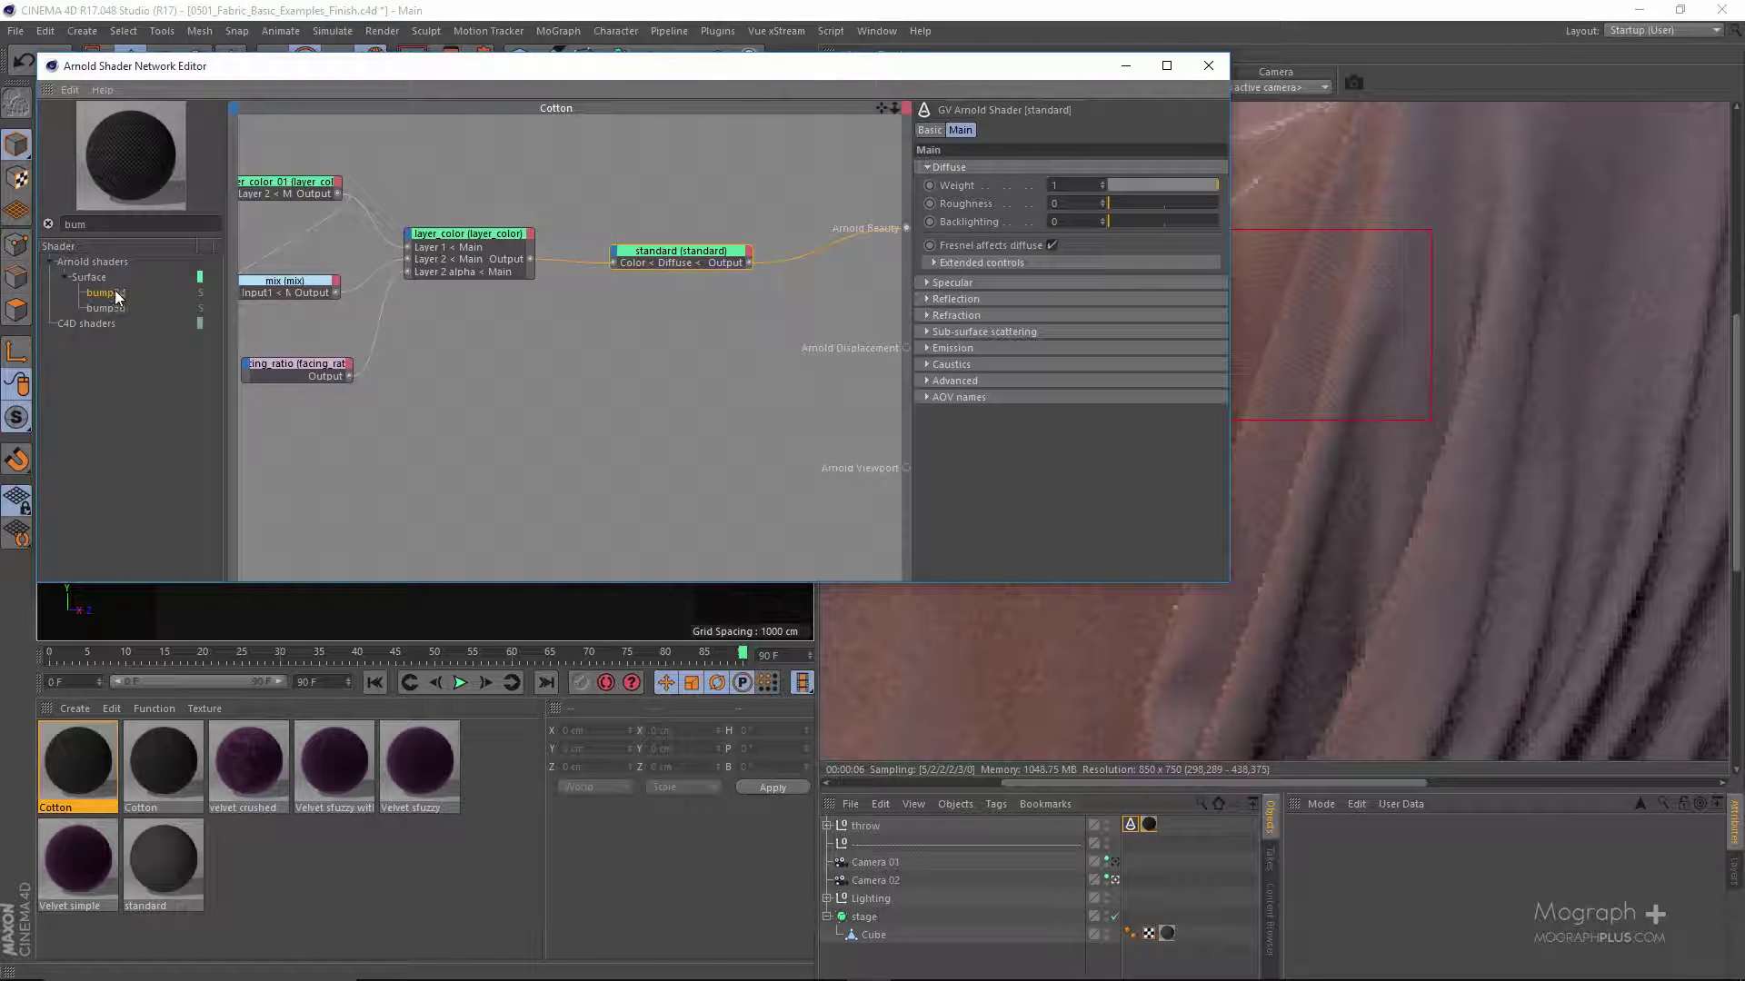
pyautogui.moveTo(107, 293); pyautogui.dragTo(695, 425)
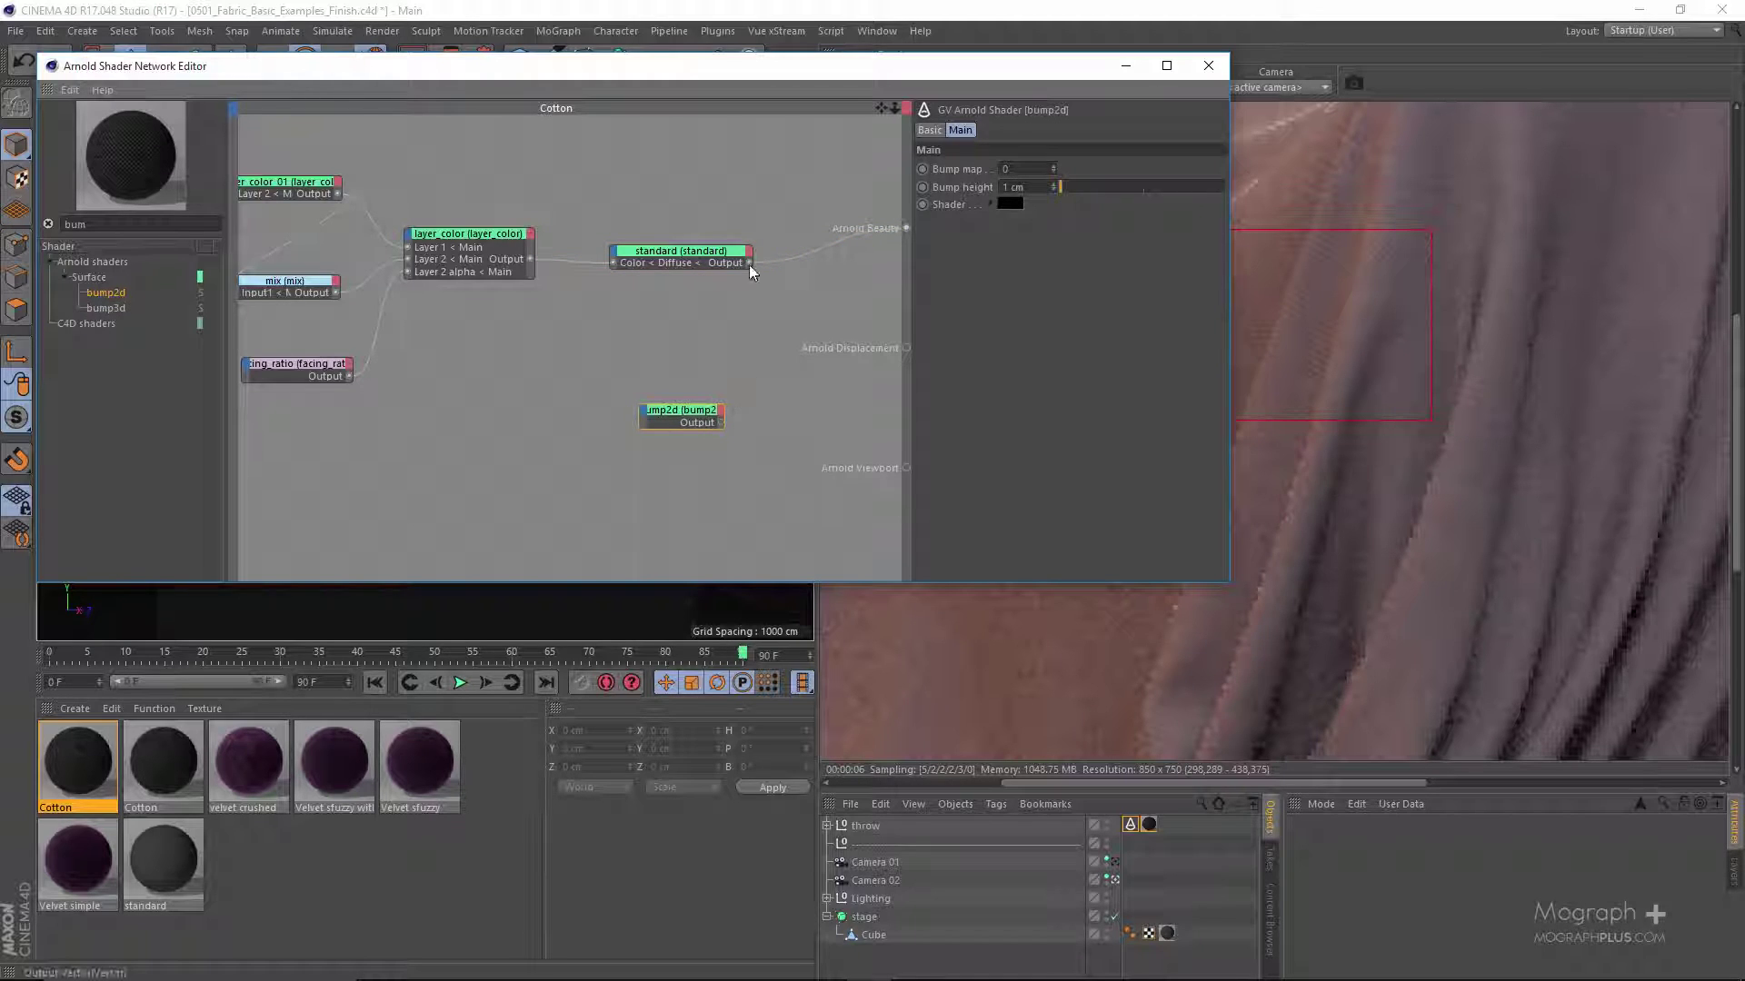
# - Connect the standard shader's output to bump2d's Shader input and the image node's output to its Bump map input
pyautogui.click(644, 411)
pyautogui.moveTo(664, 421)
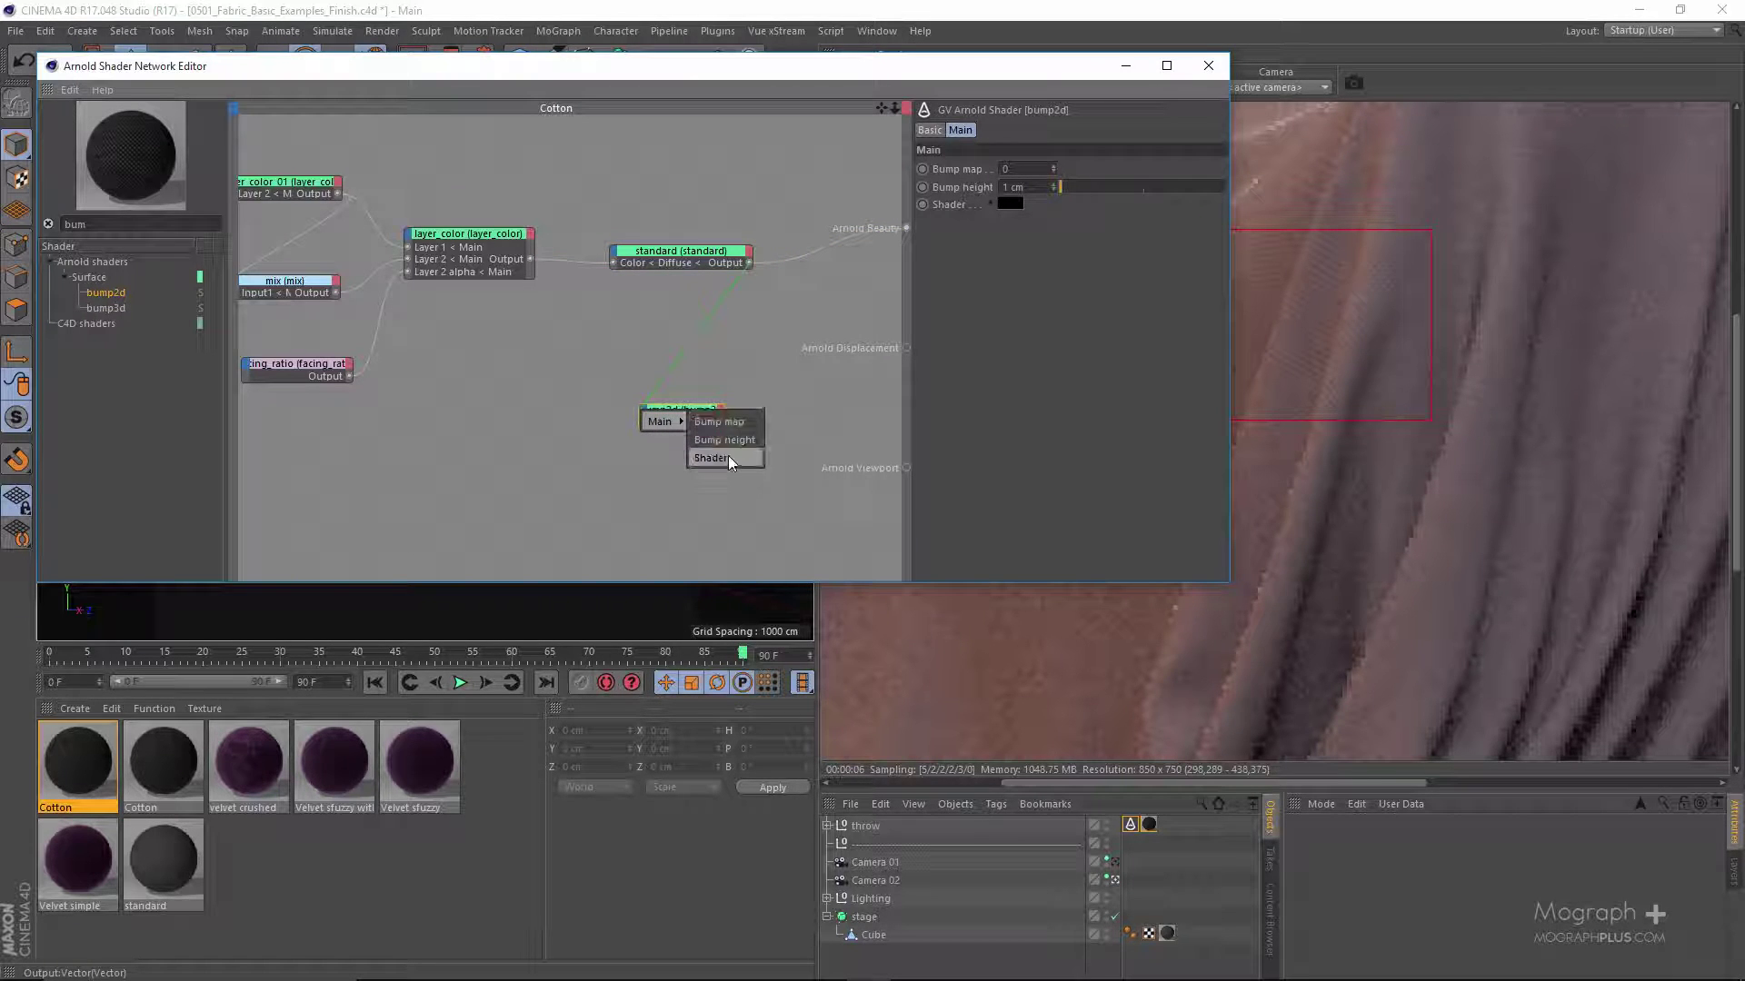
pyautogui.click(711, 458)
pyautogui.moveTo(564, 413); pyautogui.dragTo(498, 398, button='middle')
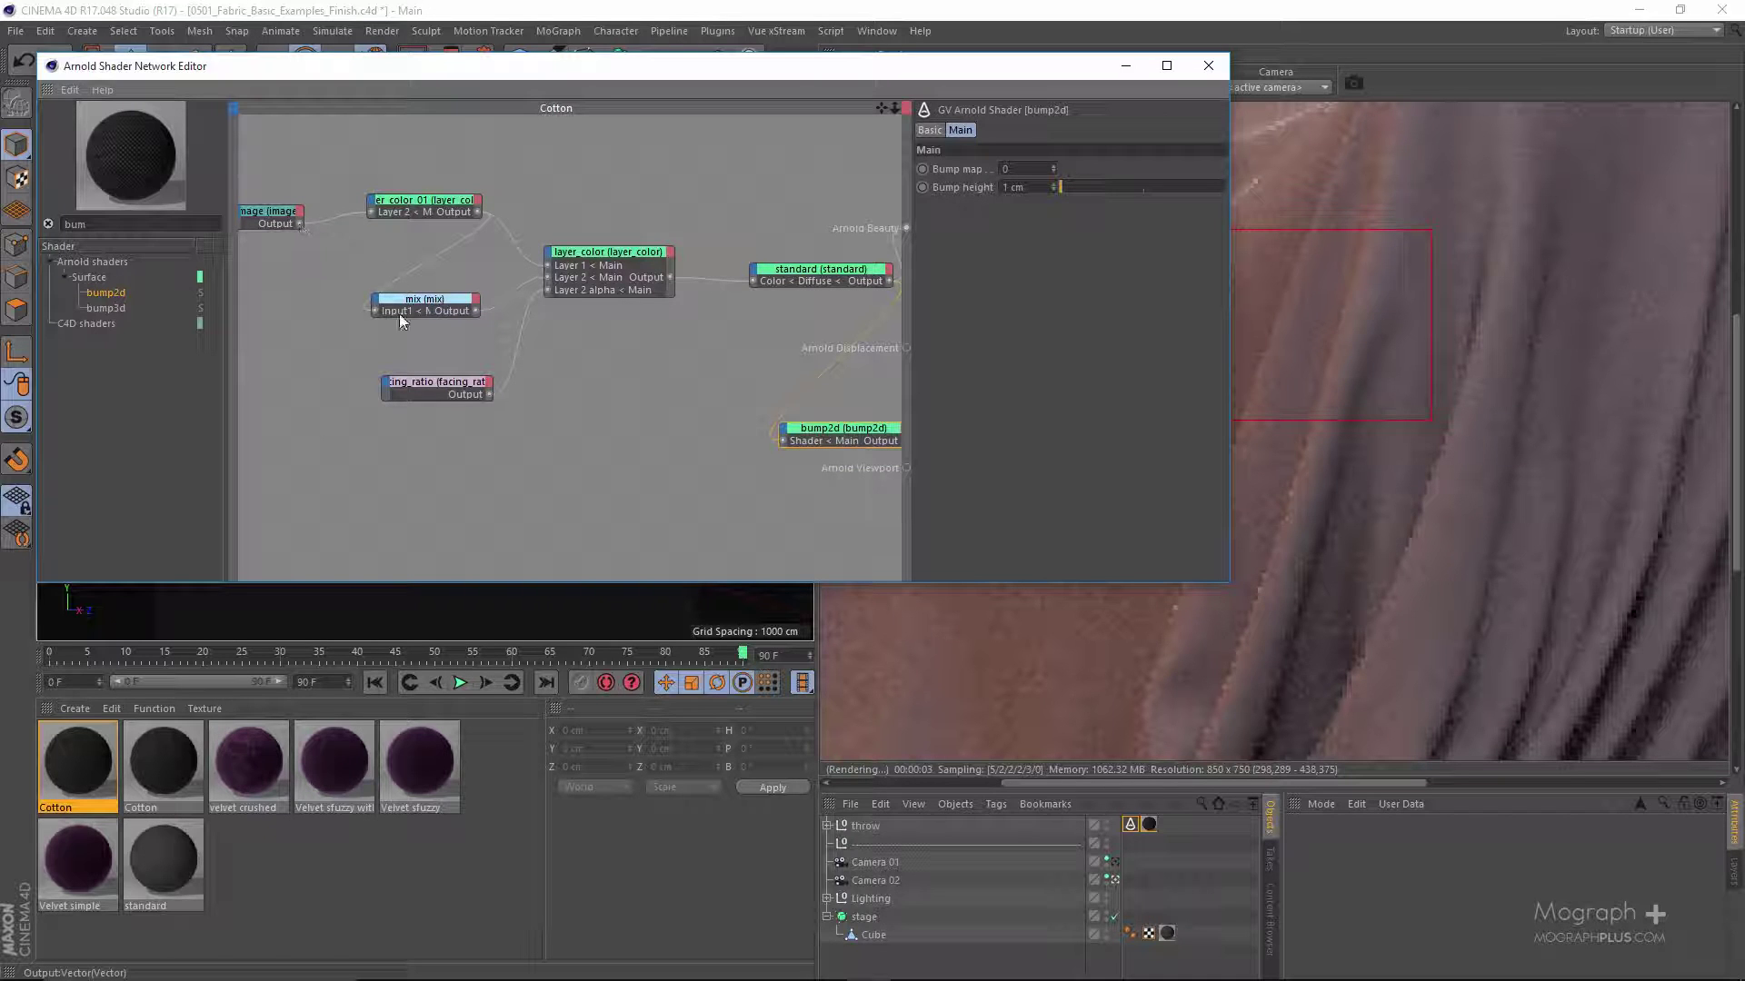
pyautogui.moveTo(774, 437); pyautogui.dragTo(884, 447)
pyautogui.keyDown('alt'); pyautogui.moveTo(770, 430); pyautogui.dragTo(529, 441, button='middle'); pyautogui.keyUp('alt')
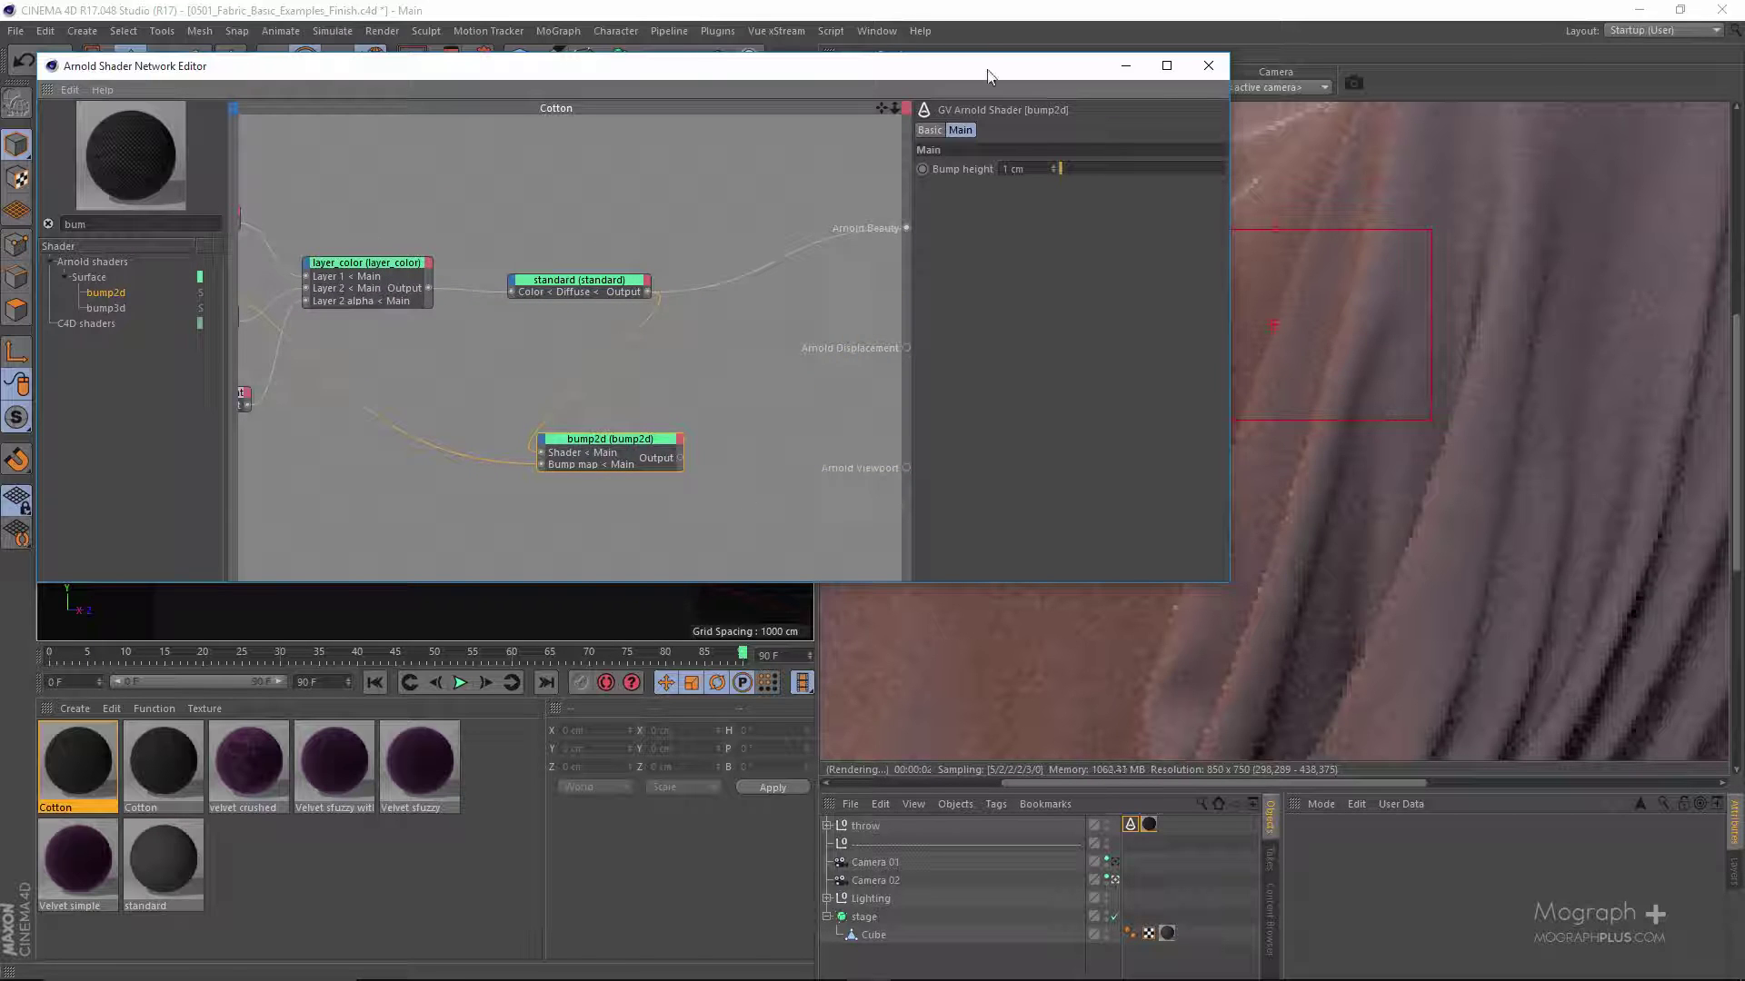
# - Redraw the render region lower across the folds and connect bump2d's output to Arnold Beauty
pyautogui.moveTo(956, 70); pyautogui.dragTo(820, 74)
pyautogui.moveTo(1473, 456); pyautogui.dragTo(1005, 705)
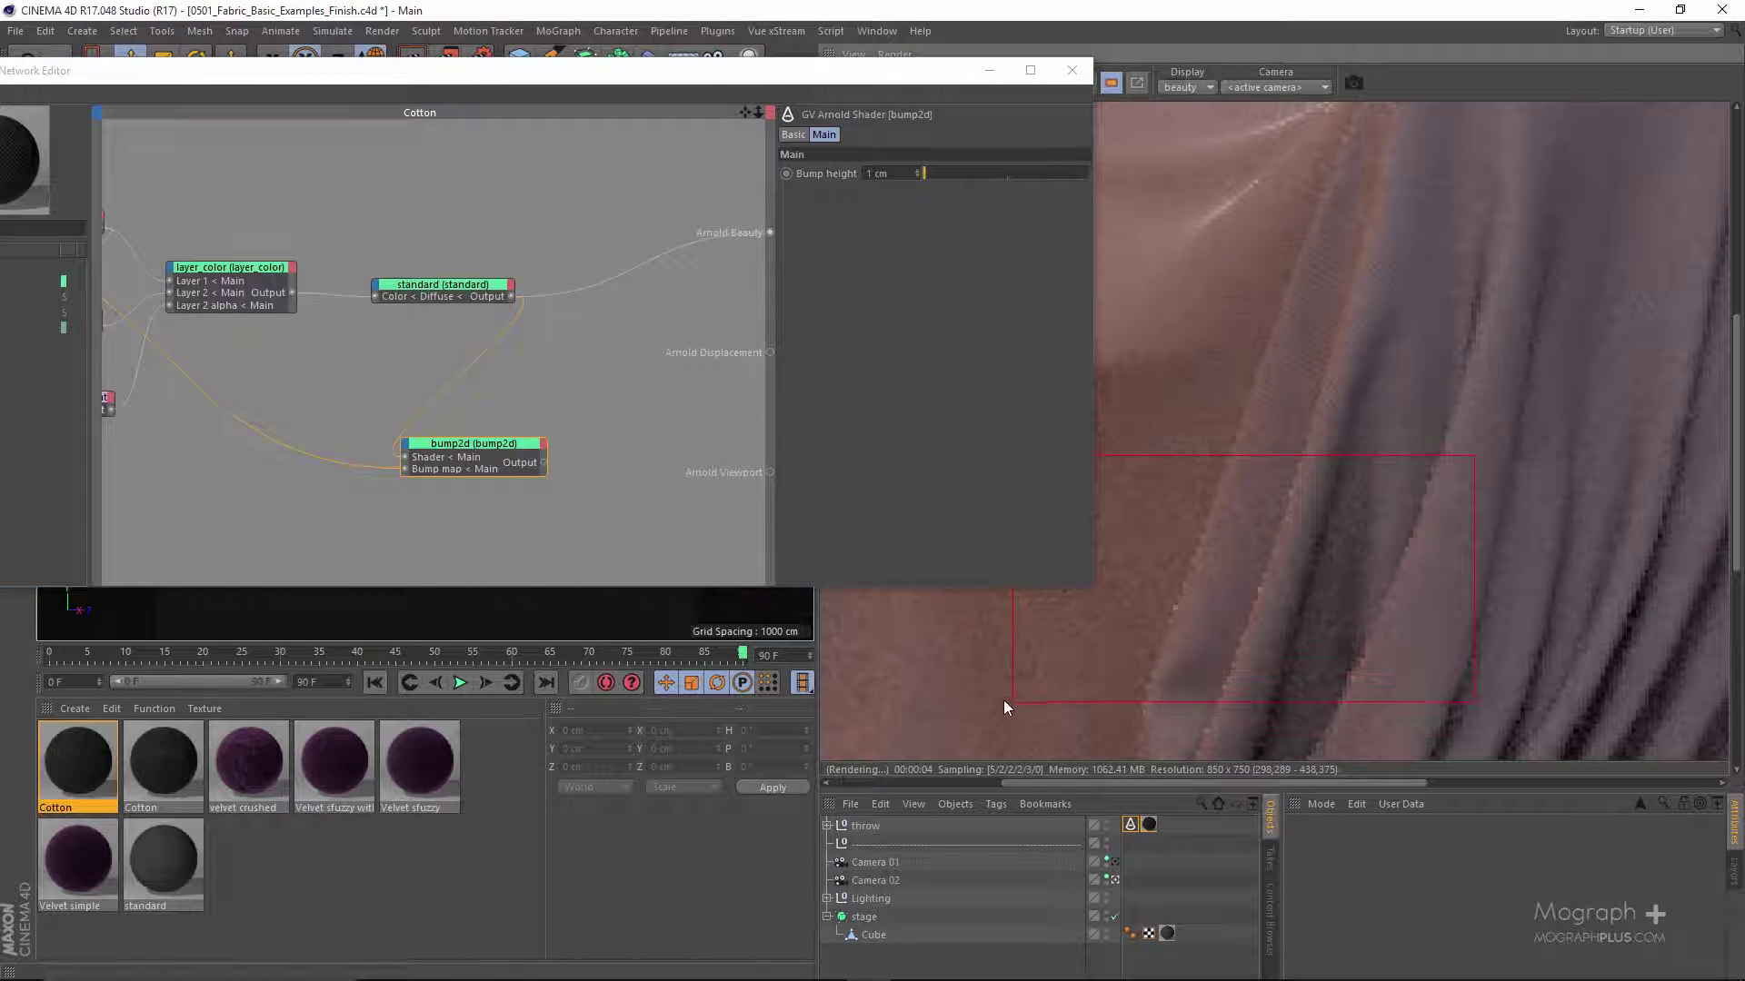
pyautogui.moveTo(835, 81); pyautogui.dragTo(683, 85)
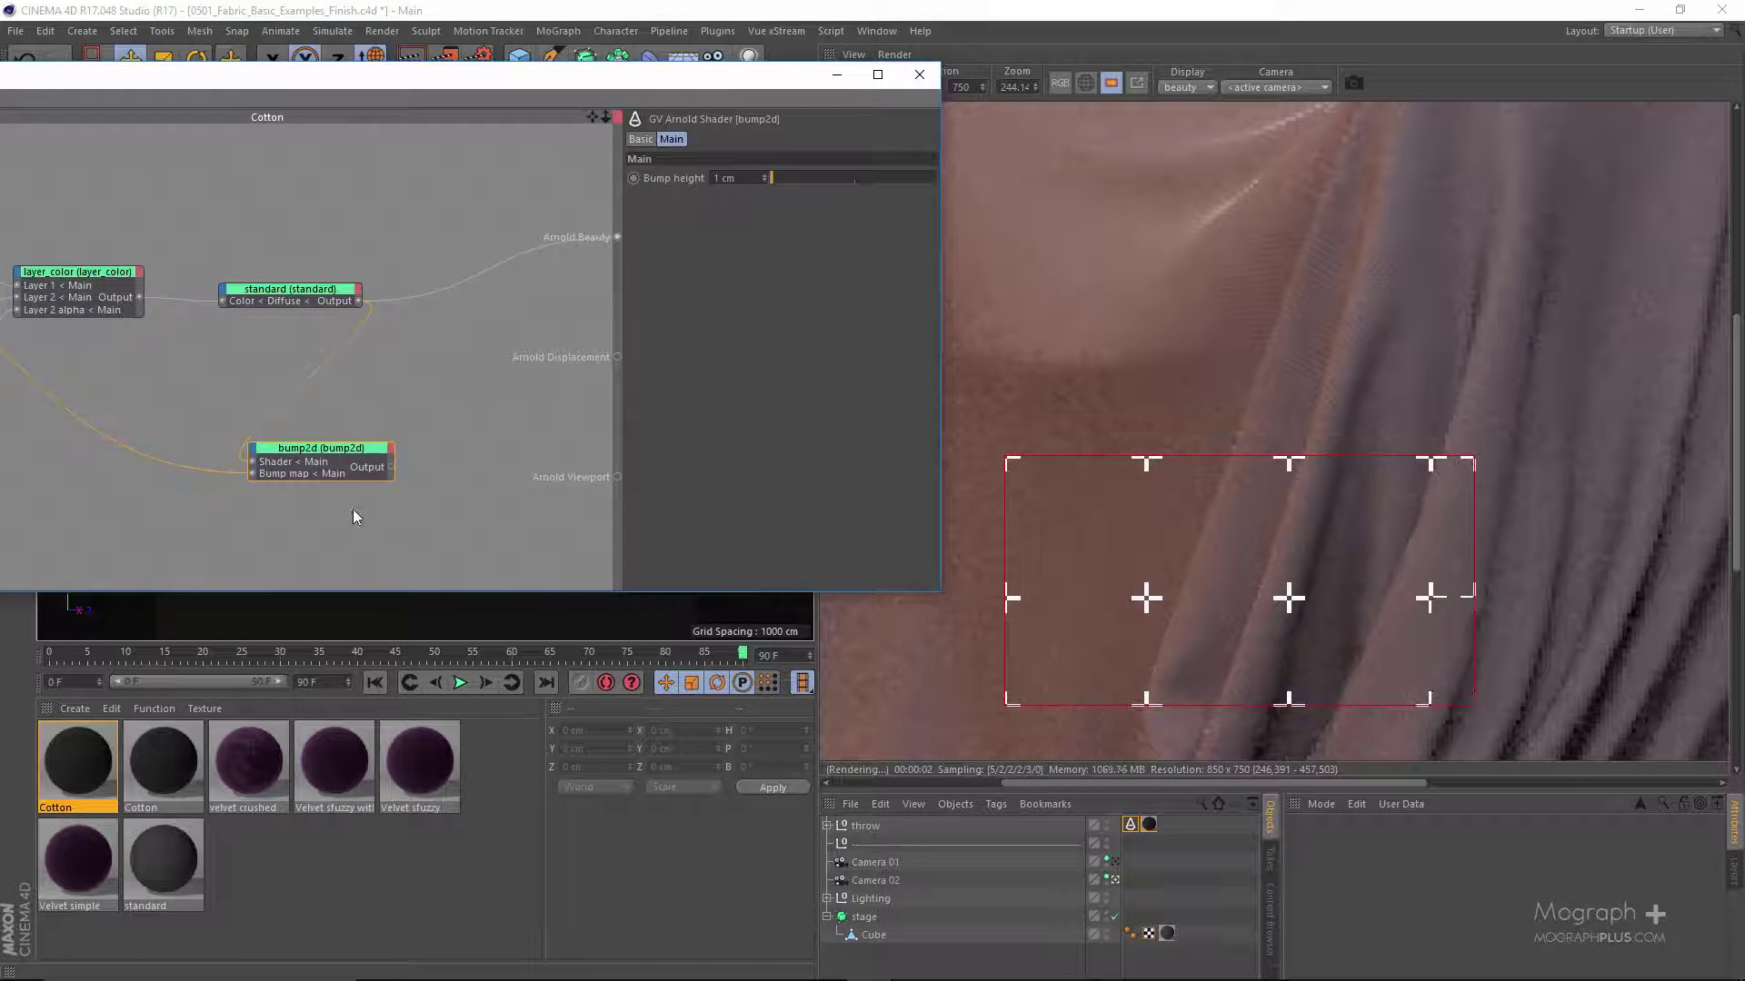
pyautogui.moveTo(391, 467); pyautogui.dragTo(617, 237)
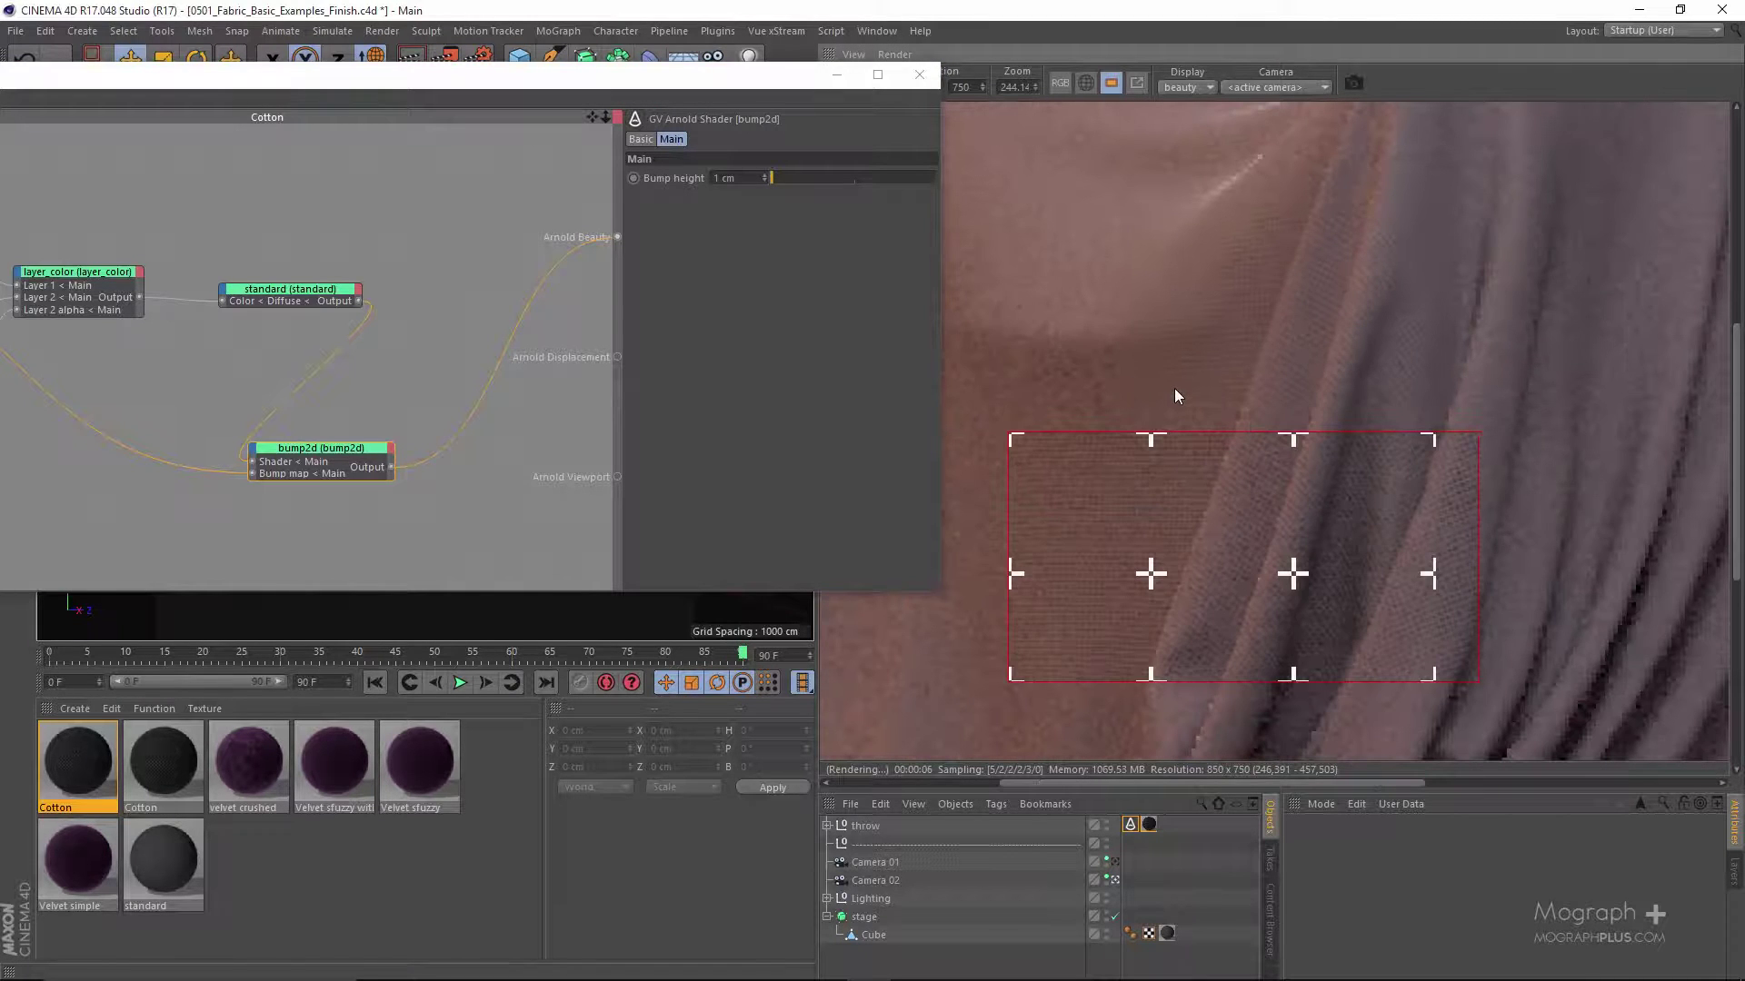
# - Set bump2d's bump height to 3 cm and check the weave in the render region
pyautogui.doubleClick(732, 179)
pyautogui.write('3')
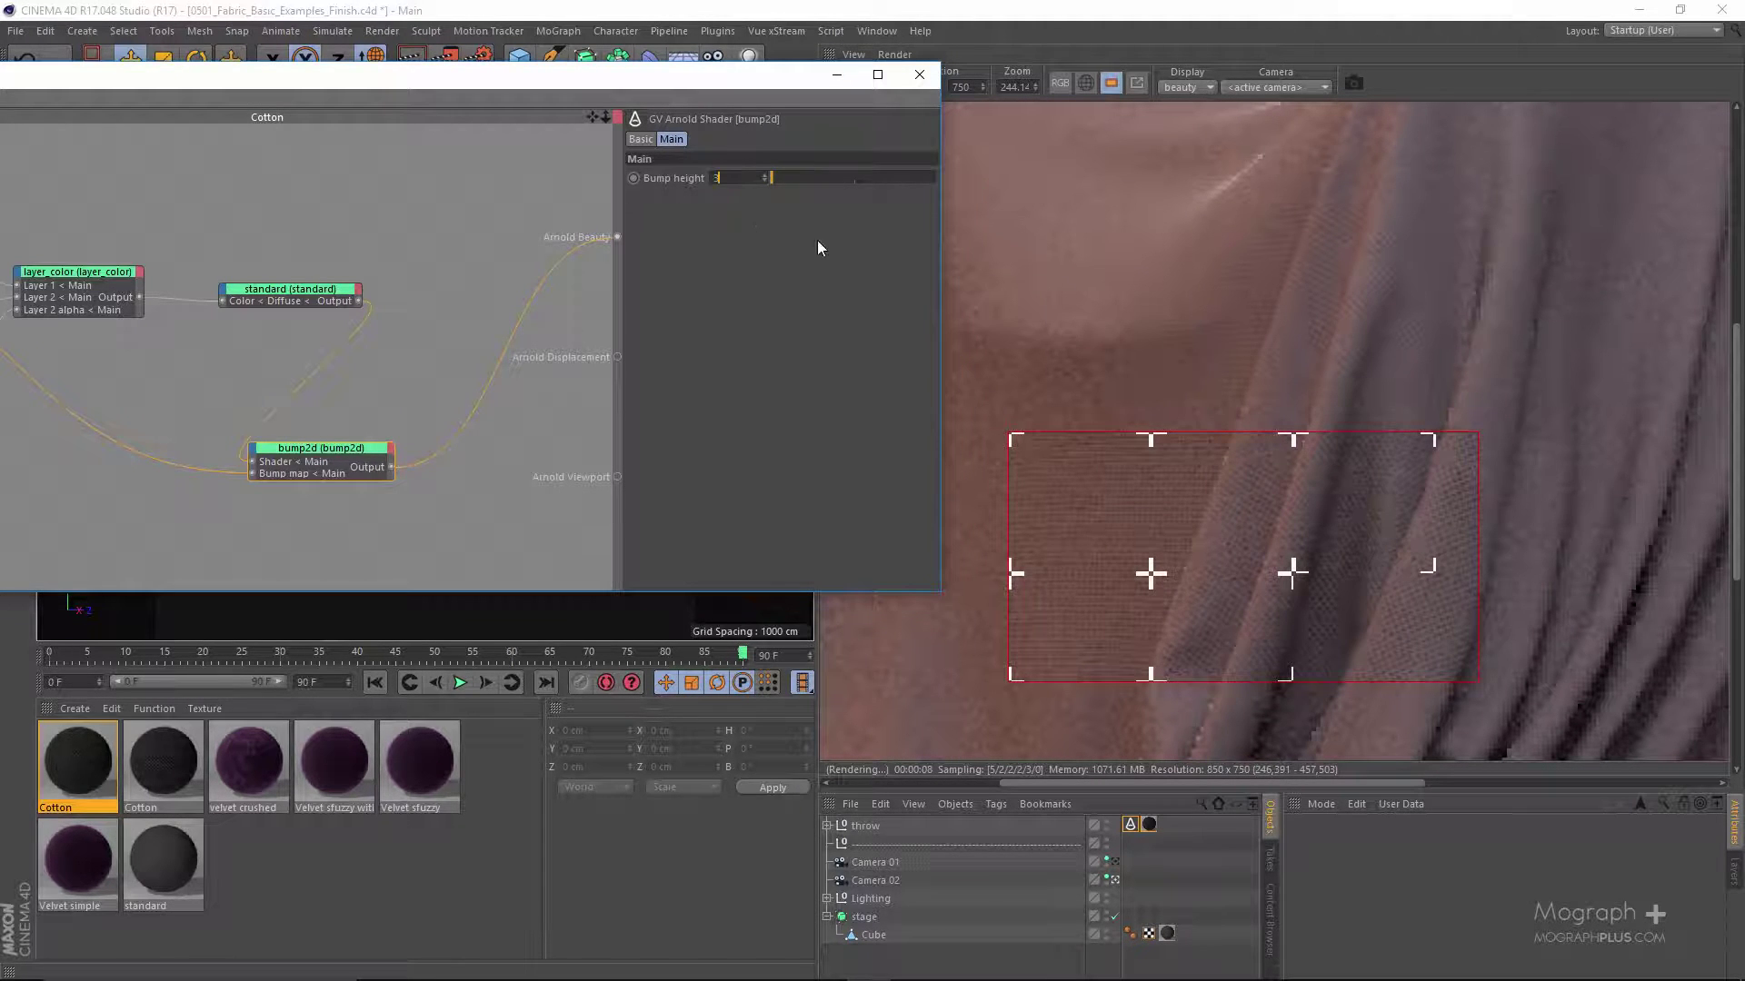
pyautogui.press('Return')
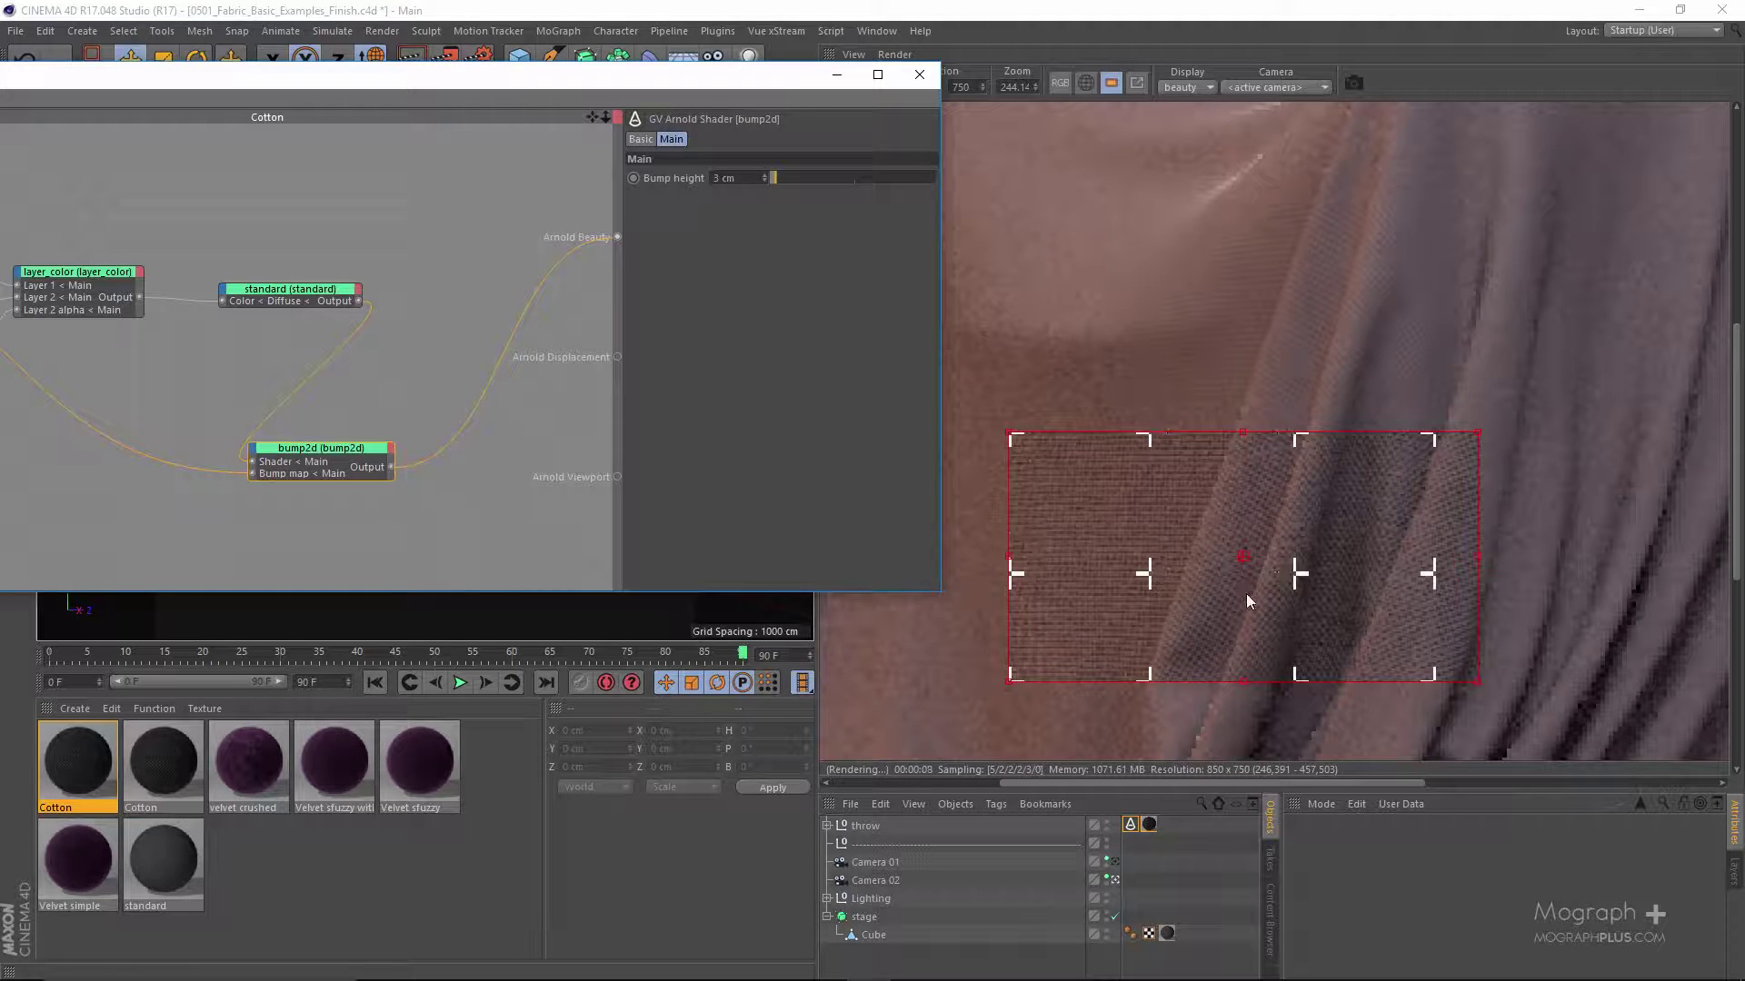
pyautogui.scroll(-1, 1261, 590)
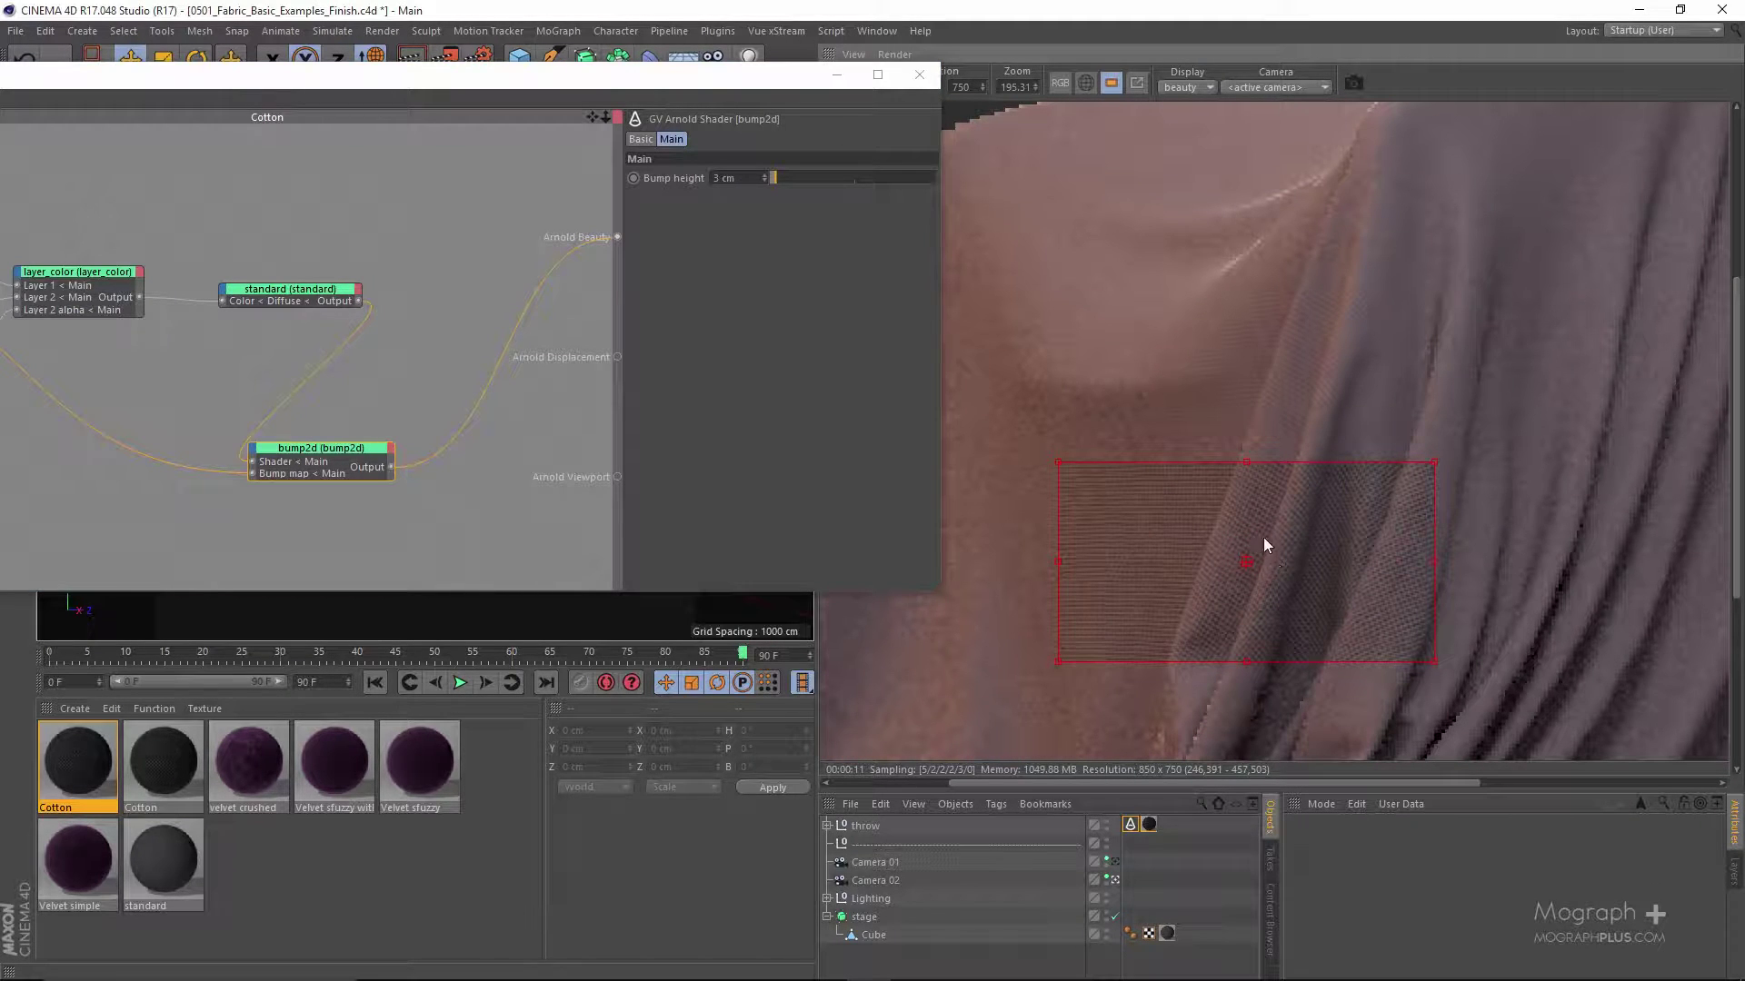
pyautogui.scroll(-2, 399, 328)
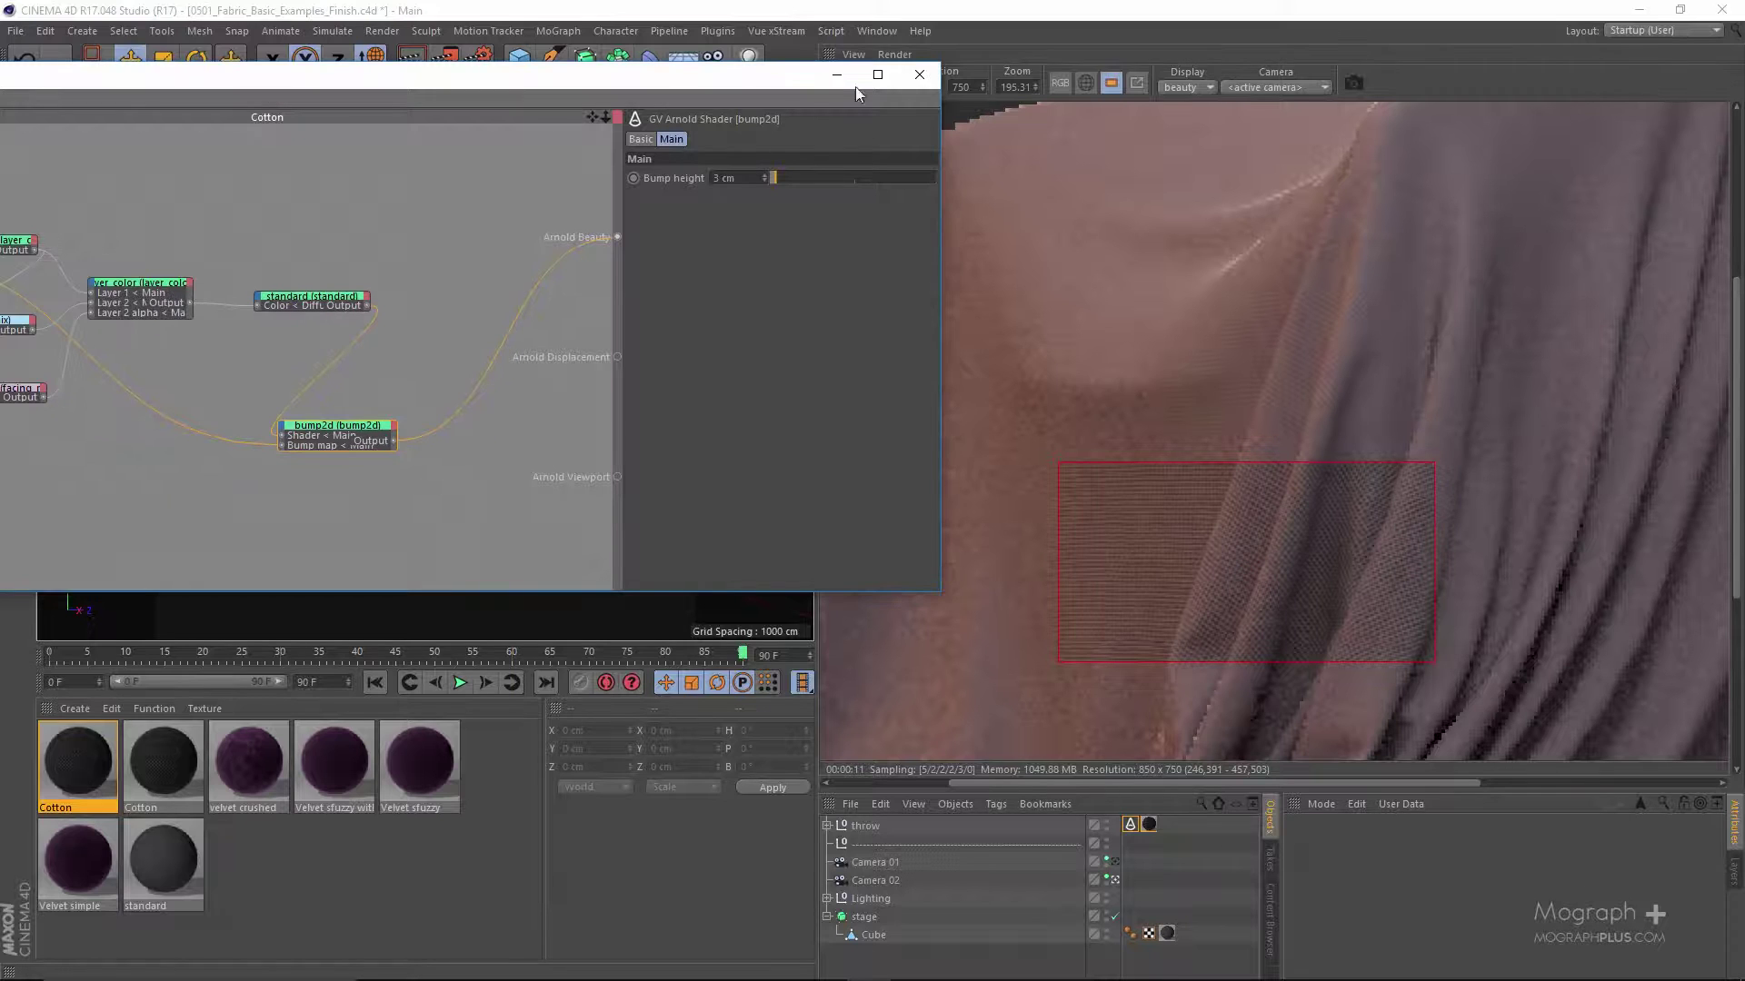
# - Close the shader network, stop the live render and rename the edited Cotton material as Cotton colored
pyautogui.click(917, 76)
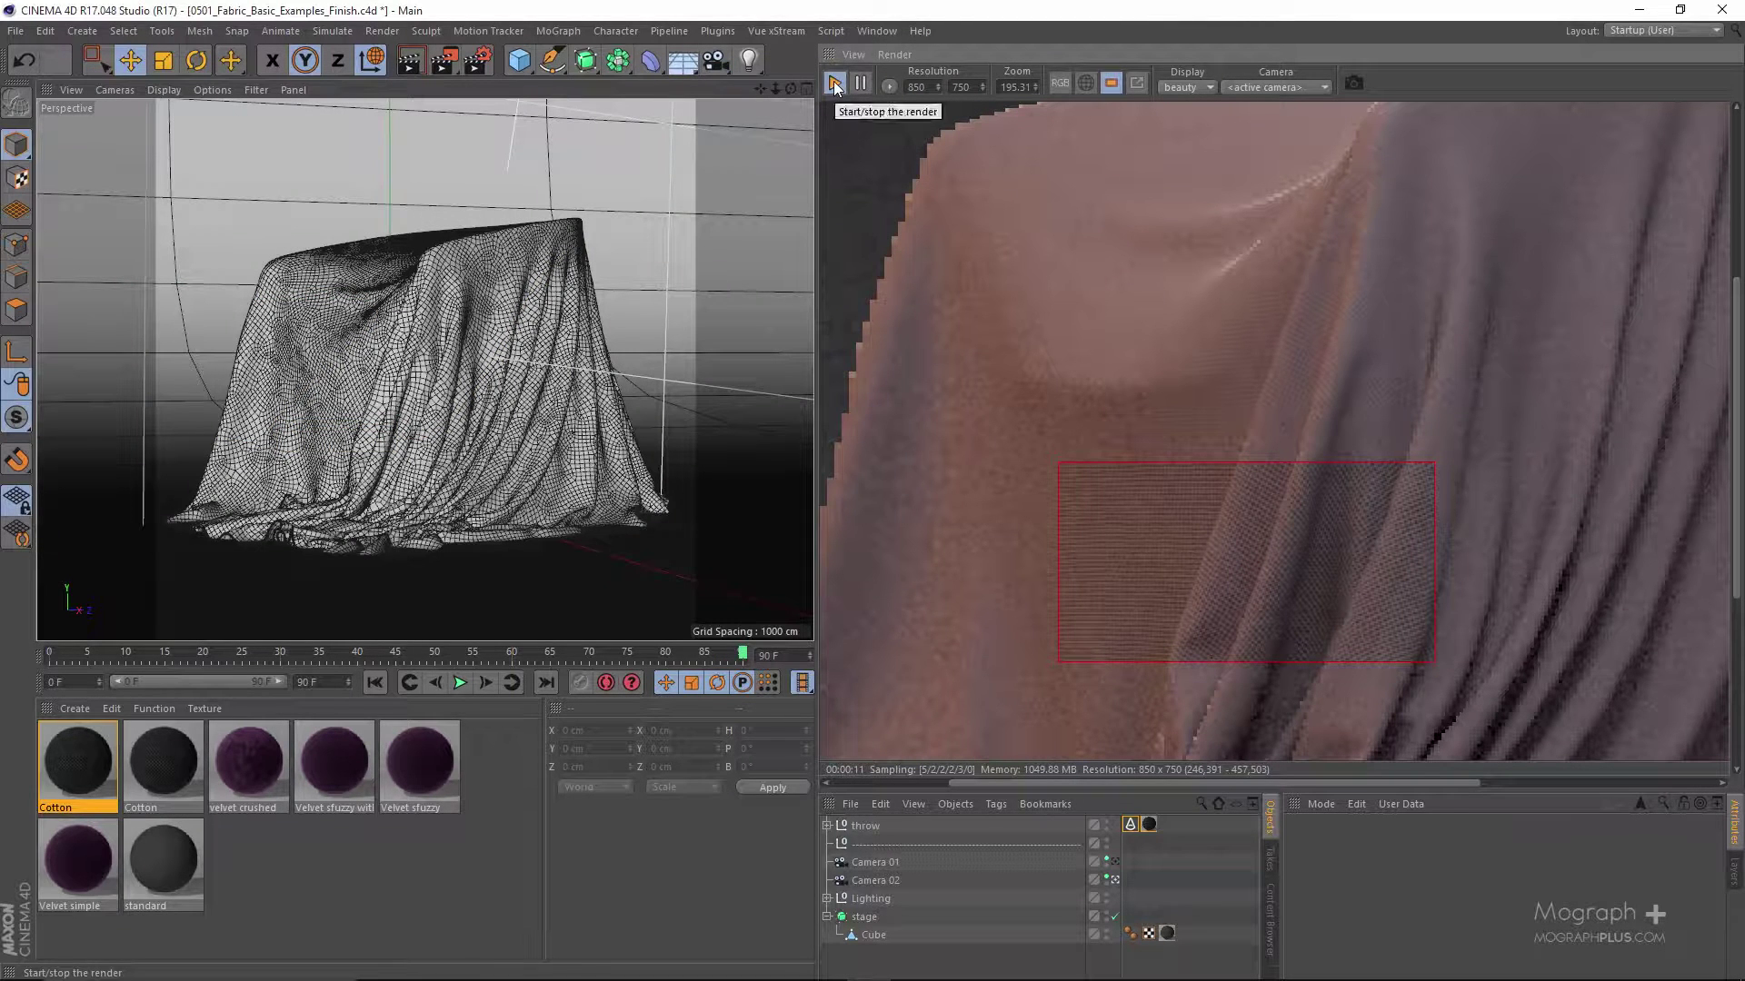
pyautogui.click(834, 83)
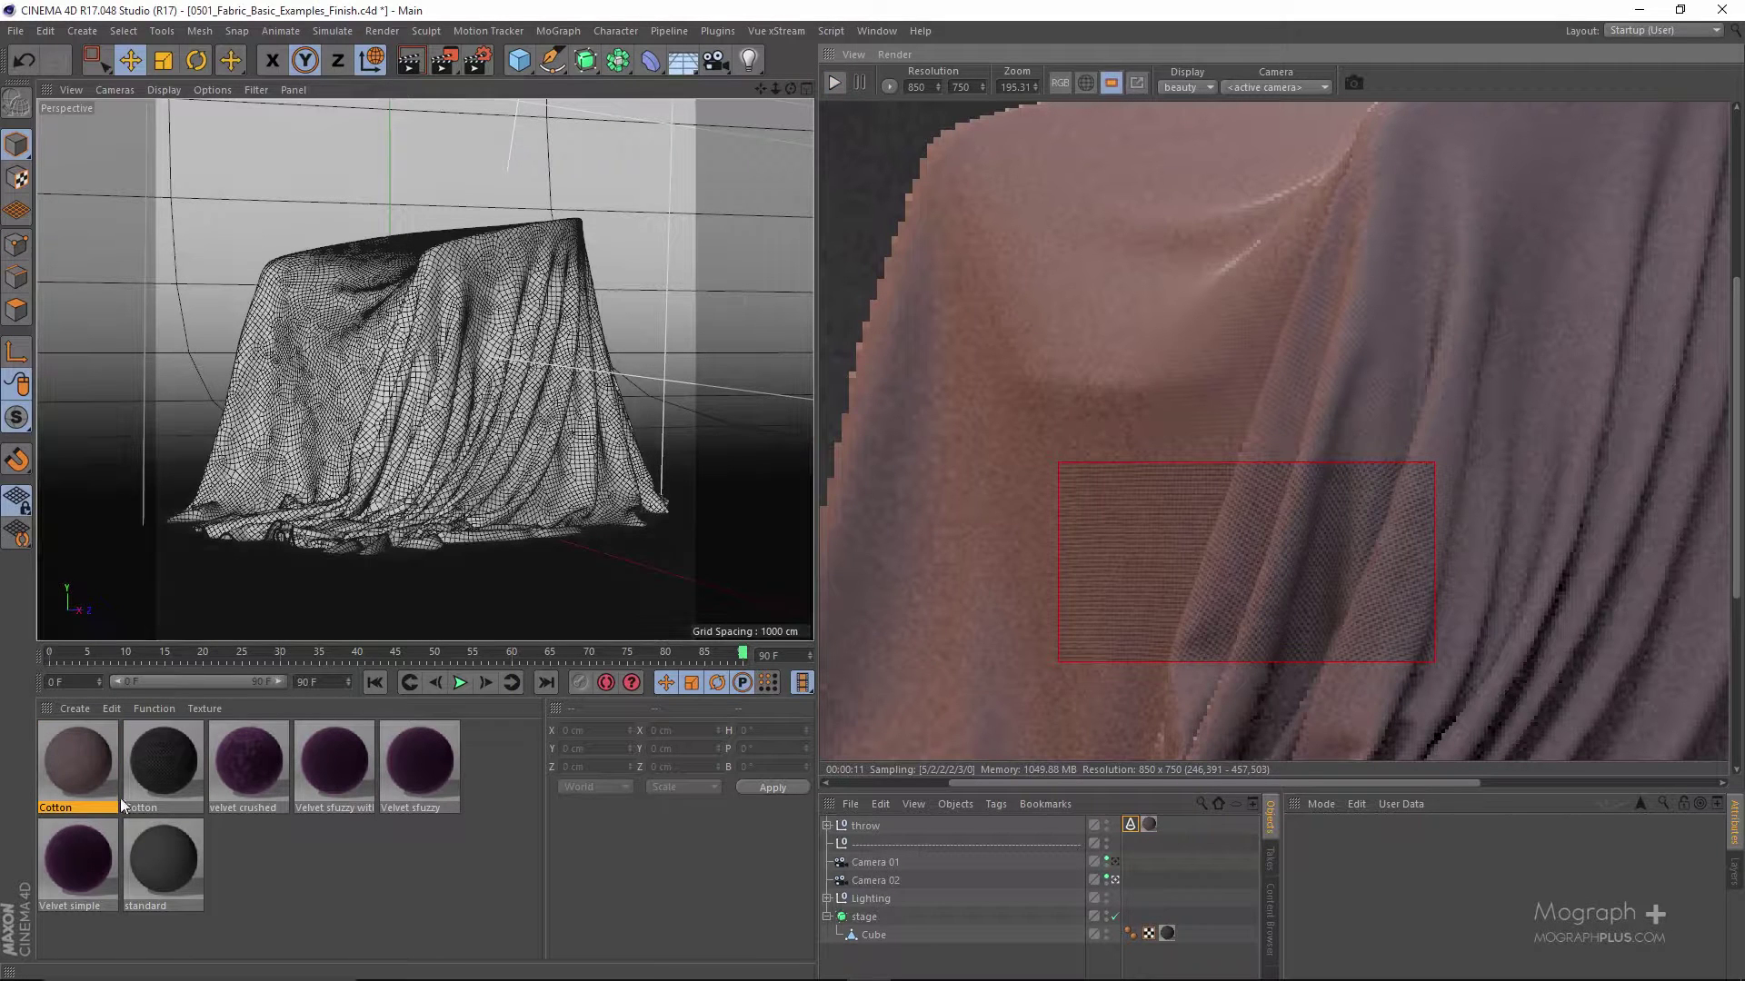
pyautogui.doubleClick(75, 808)
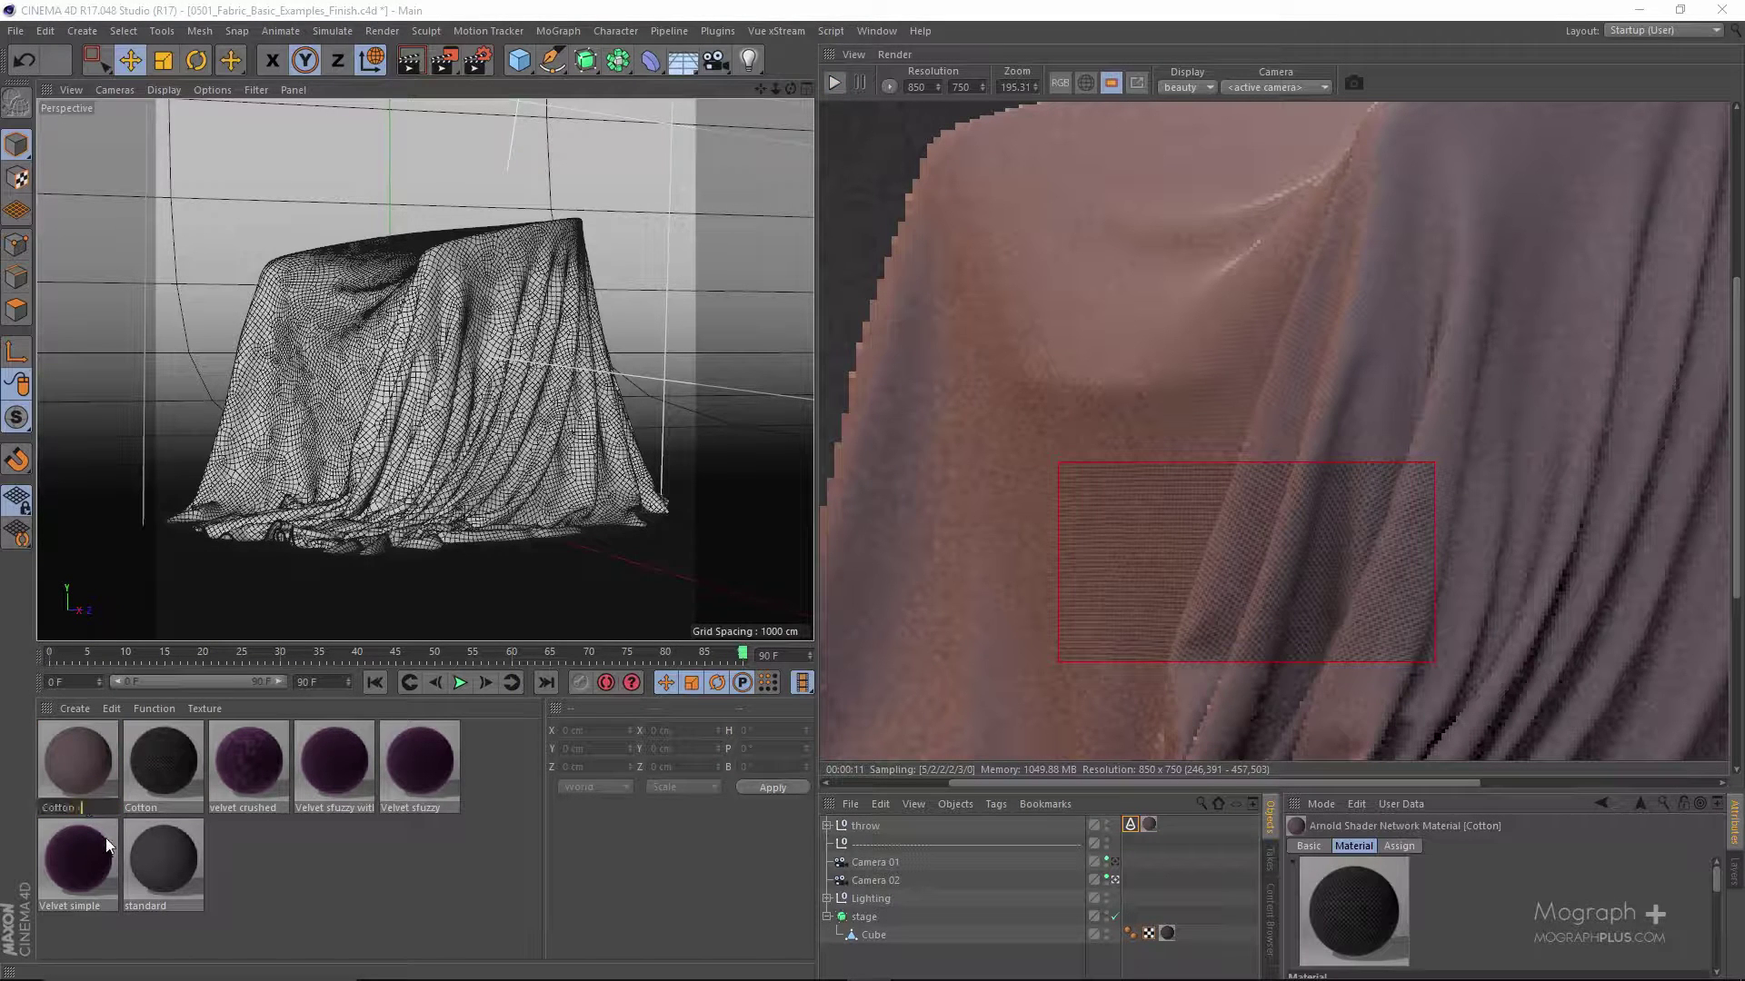
pyautogui.write('colored')
pyautogui.press('Return')
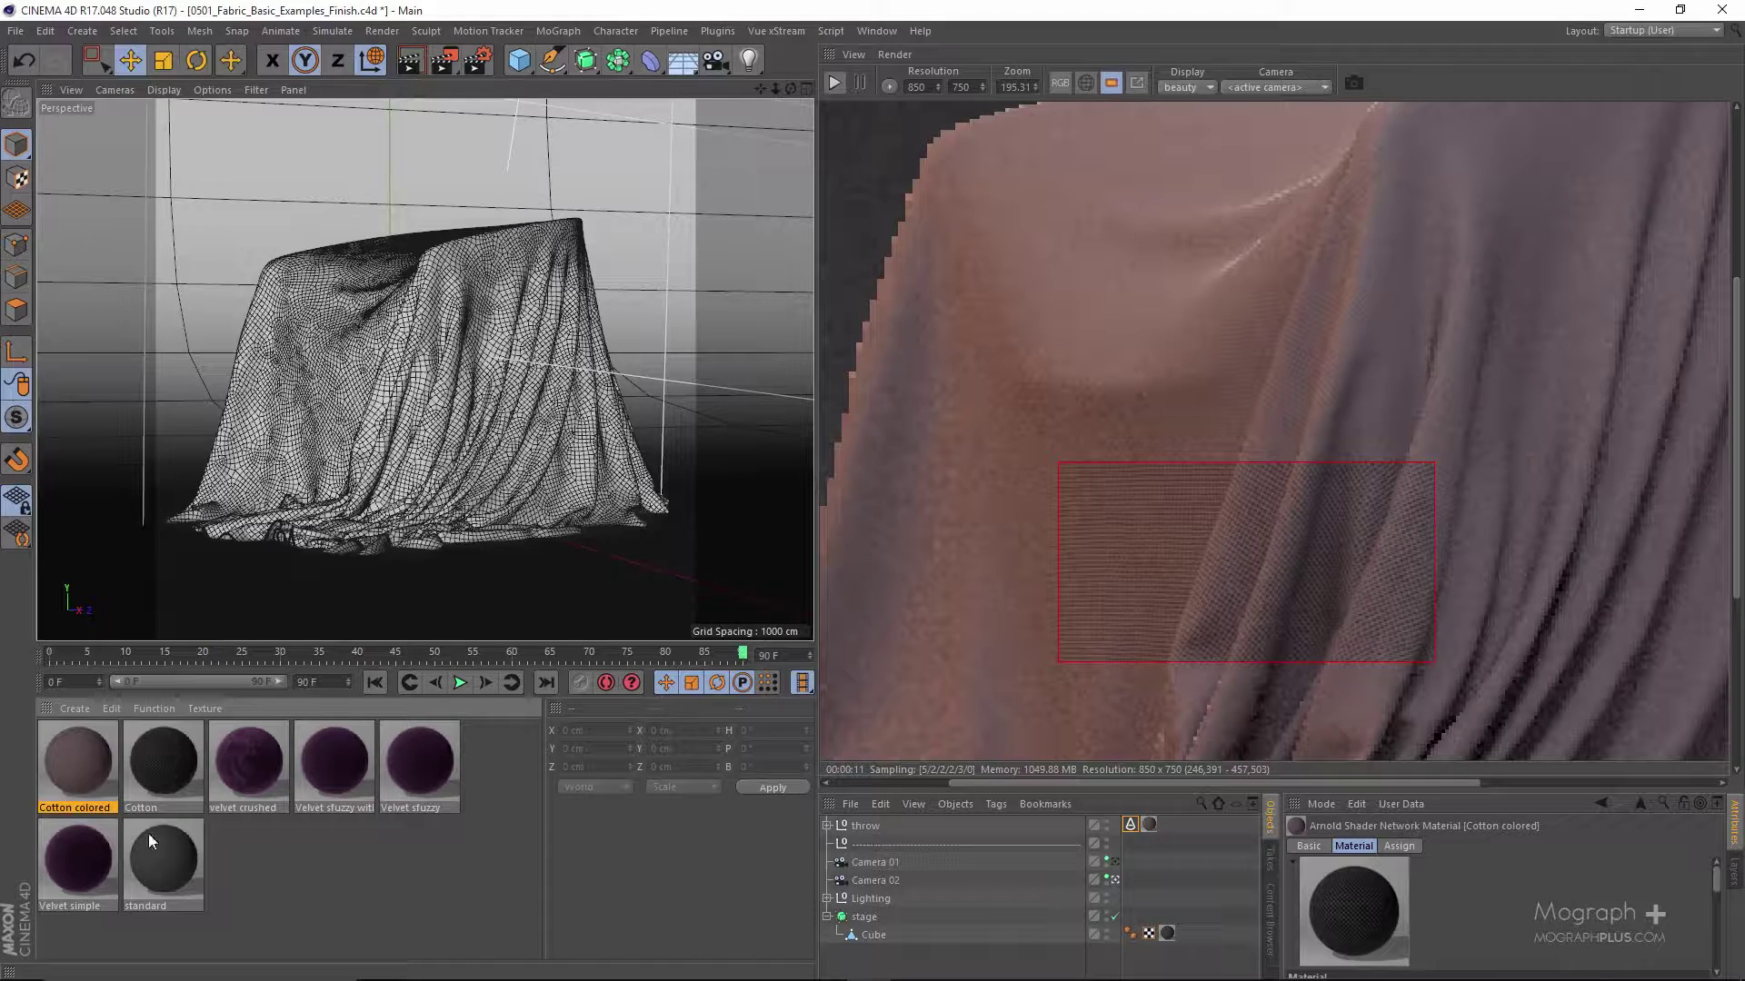
# - Turn off the render region, render the full frame again and view the whole throw
pyautogui.click(1112, 83)
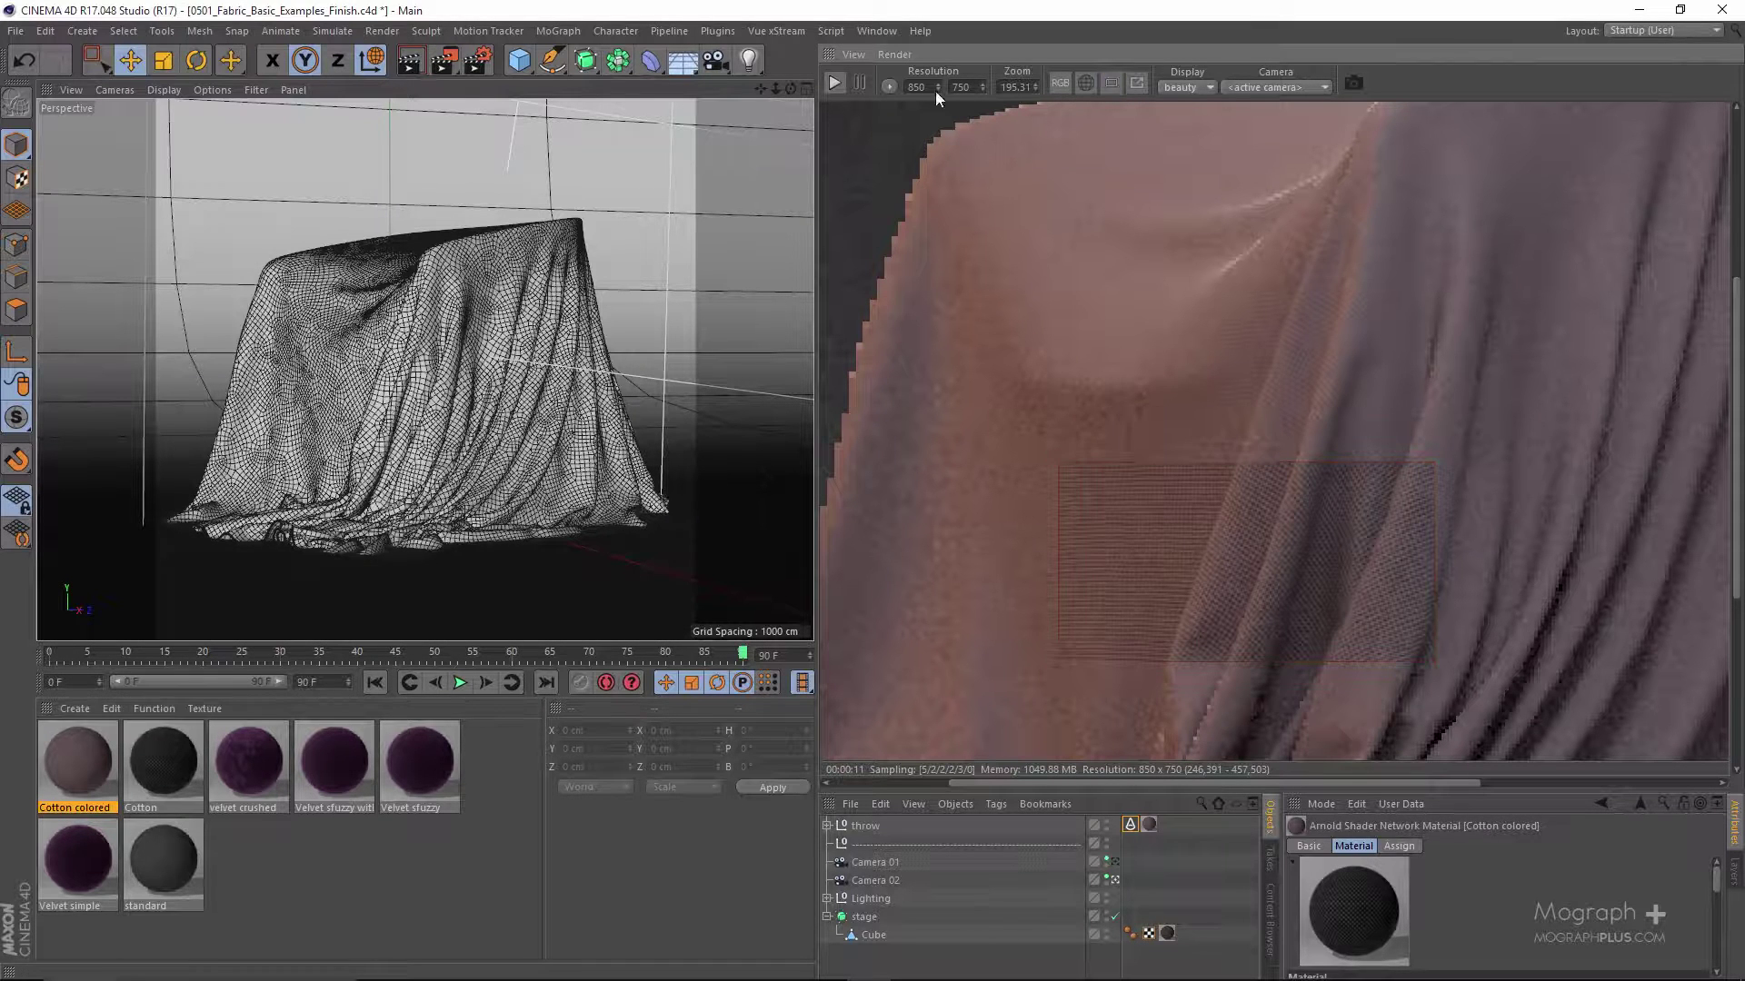
pyautogui.click(833, 83)
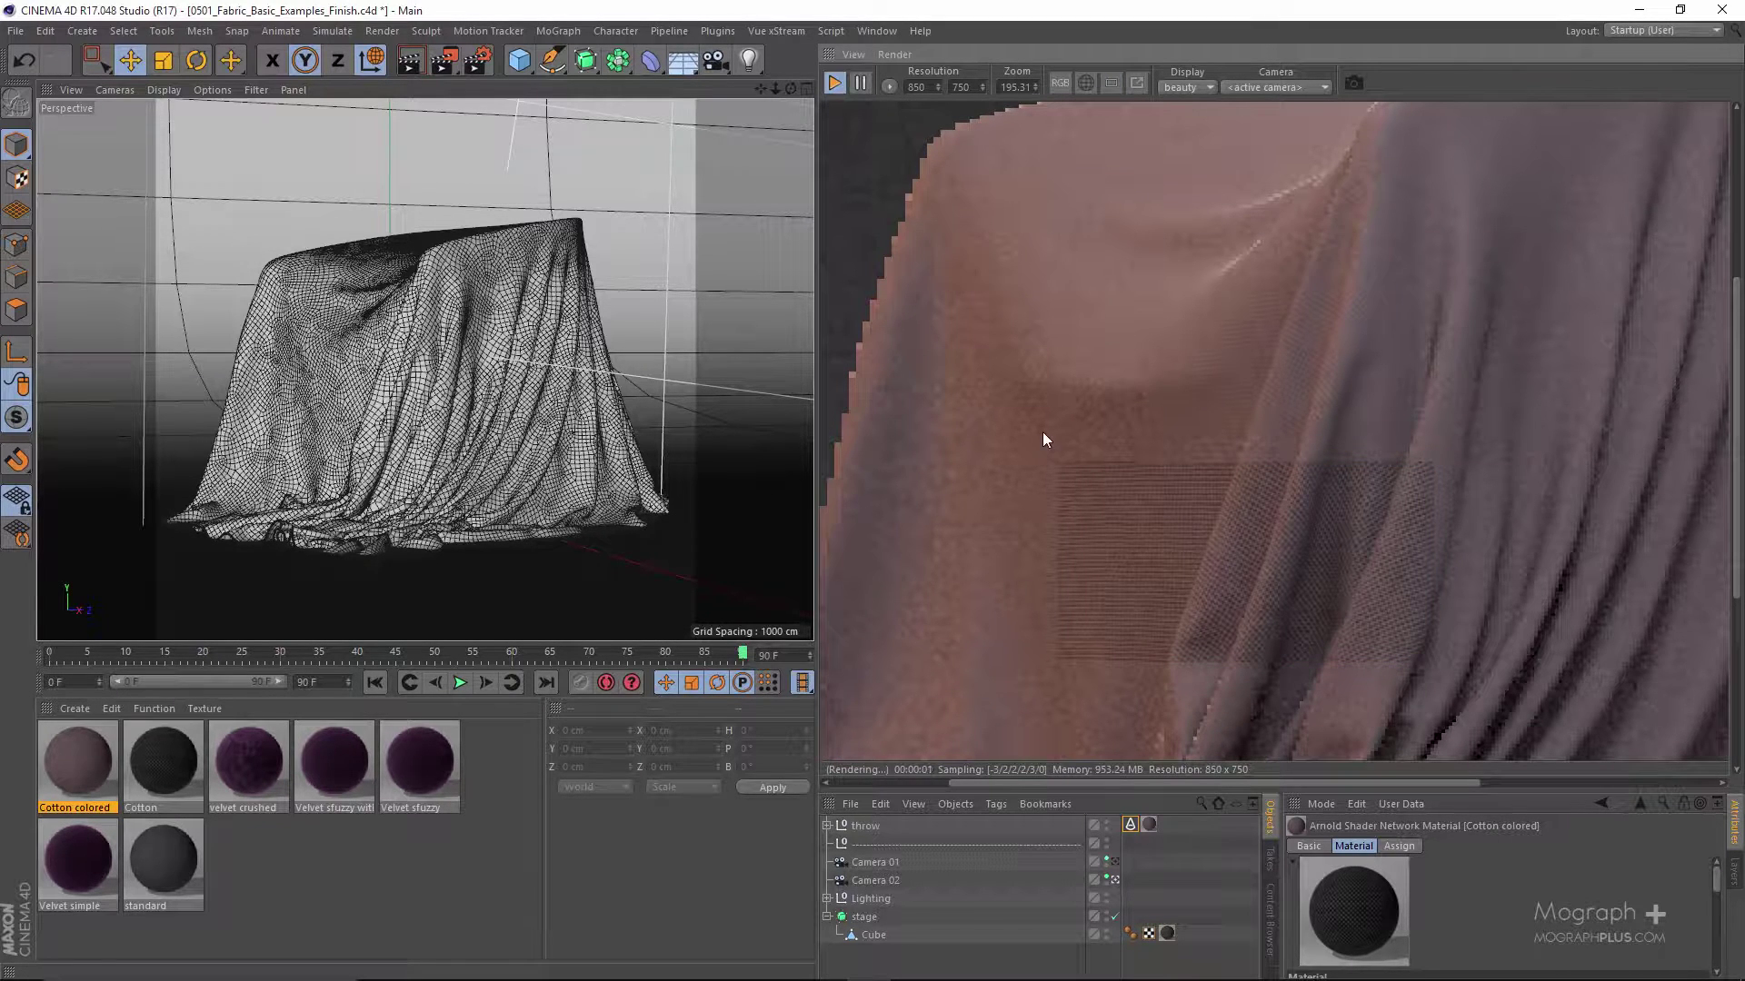
pyautogui.scroll(-2, 1072, 438)
pyautogui.scroll(-2, 1143, 470)
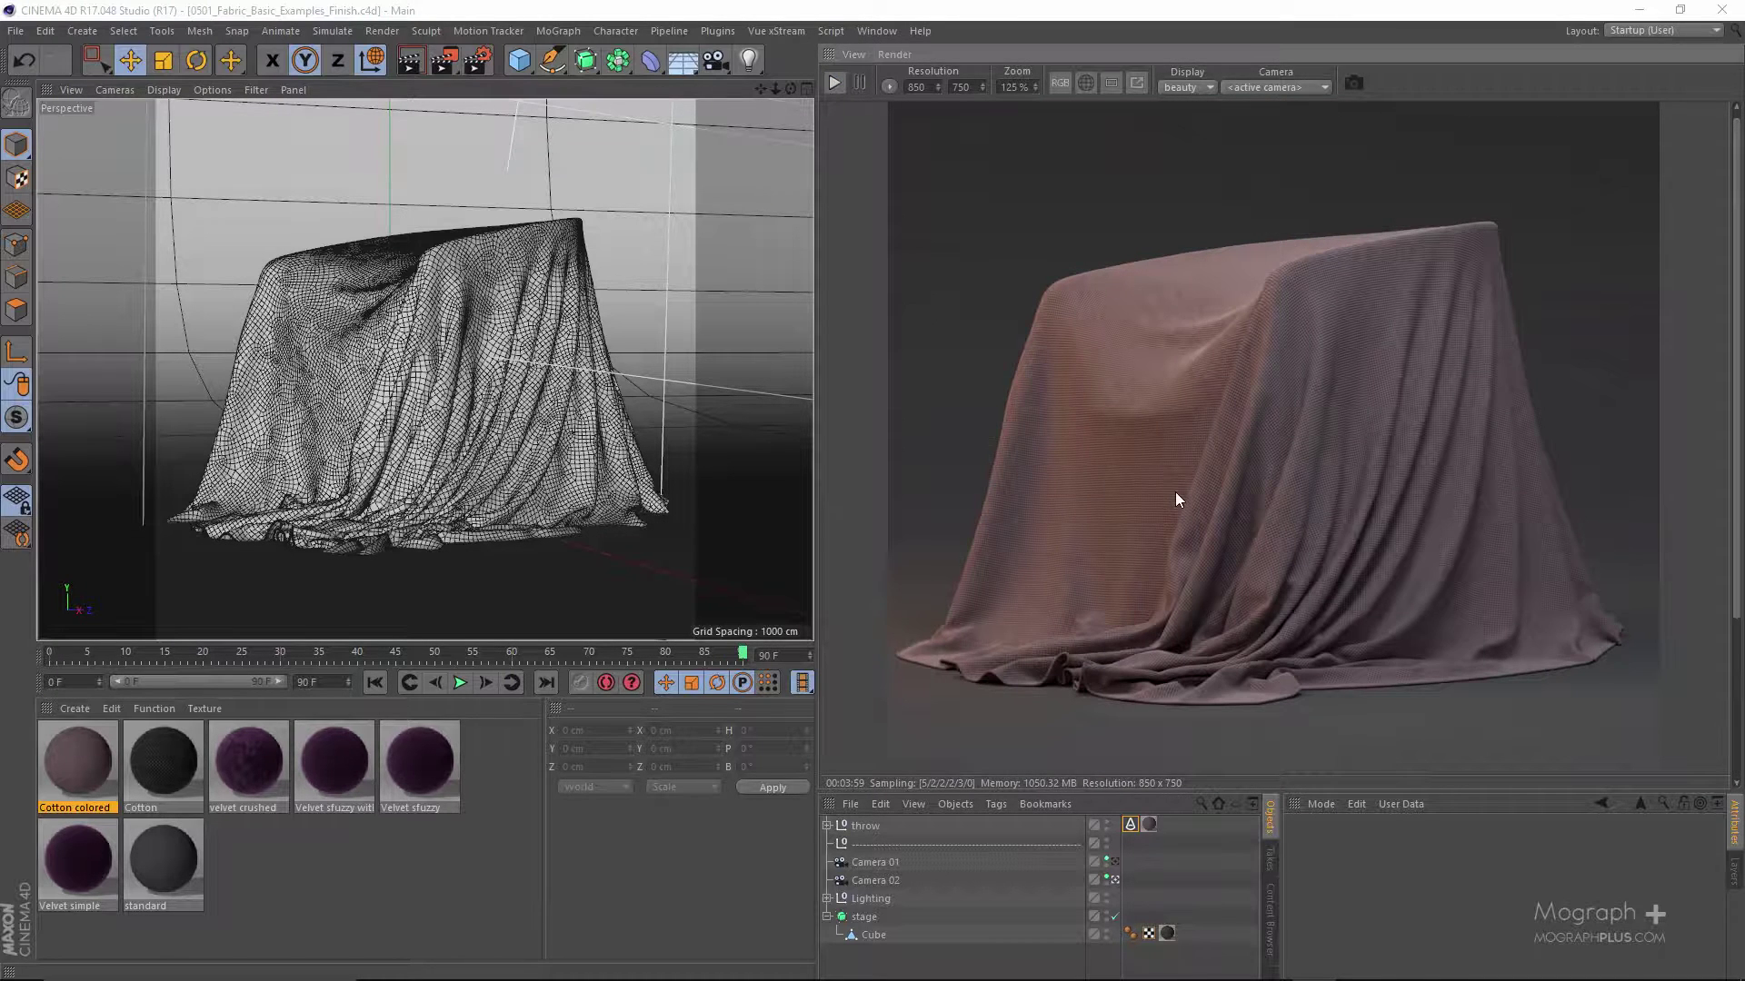
pyautogui.scroll(1, 1187, 466)
pyautogui.scroll(-1, 1187, 467)
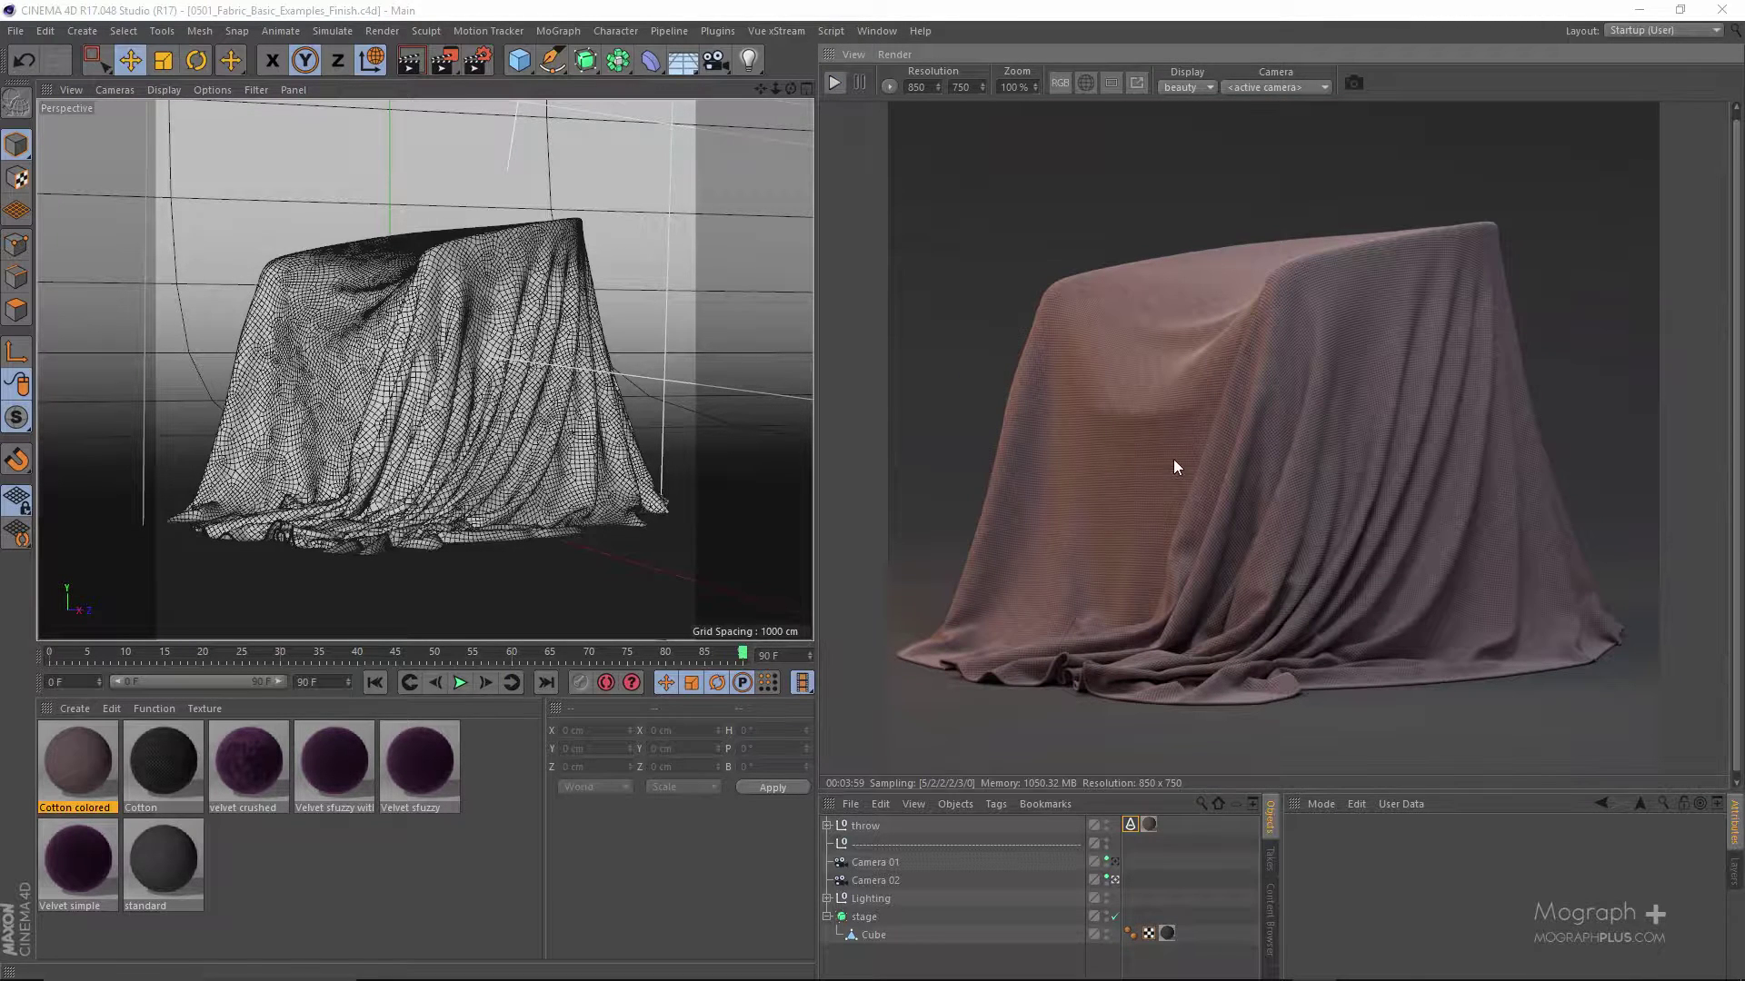